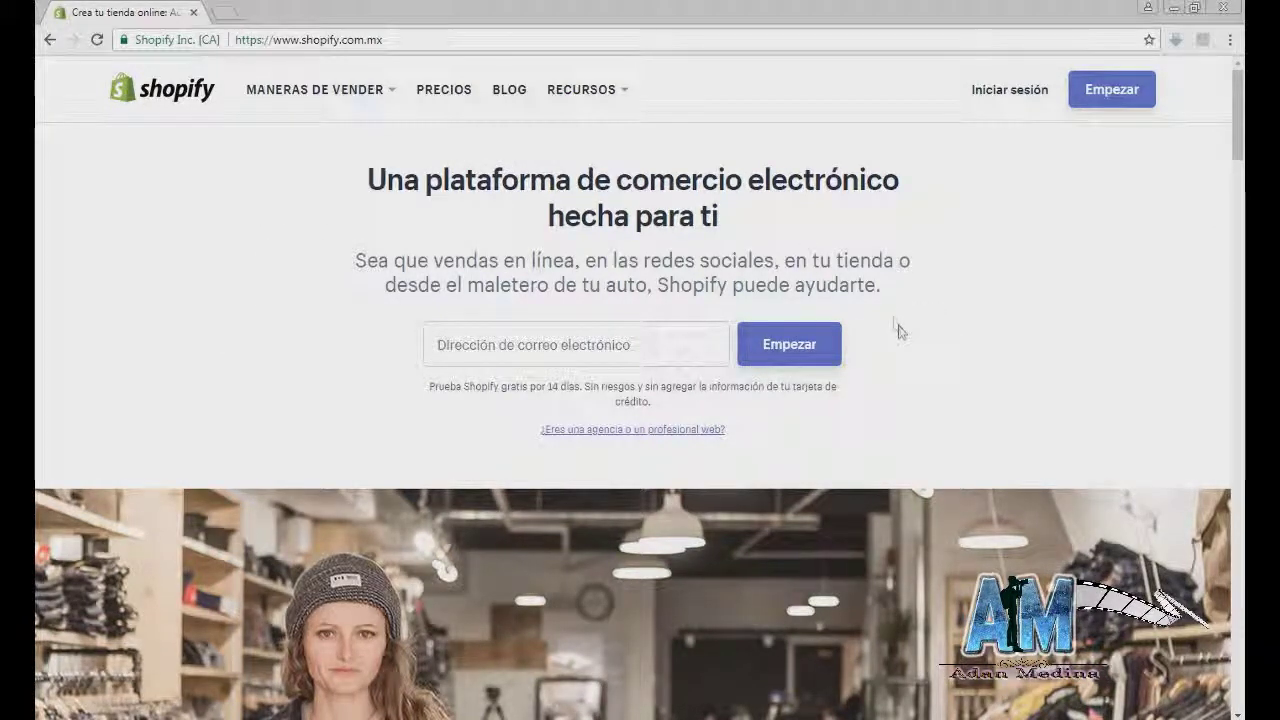
Step: Open the free-trial sign-up form from the Empezar button on Shopify's homepage
{"action": "left_click", "coordinate": [1088, 89]}
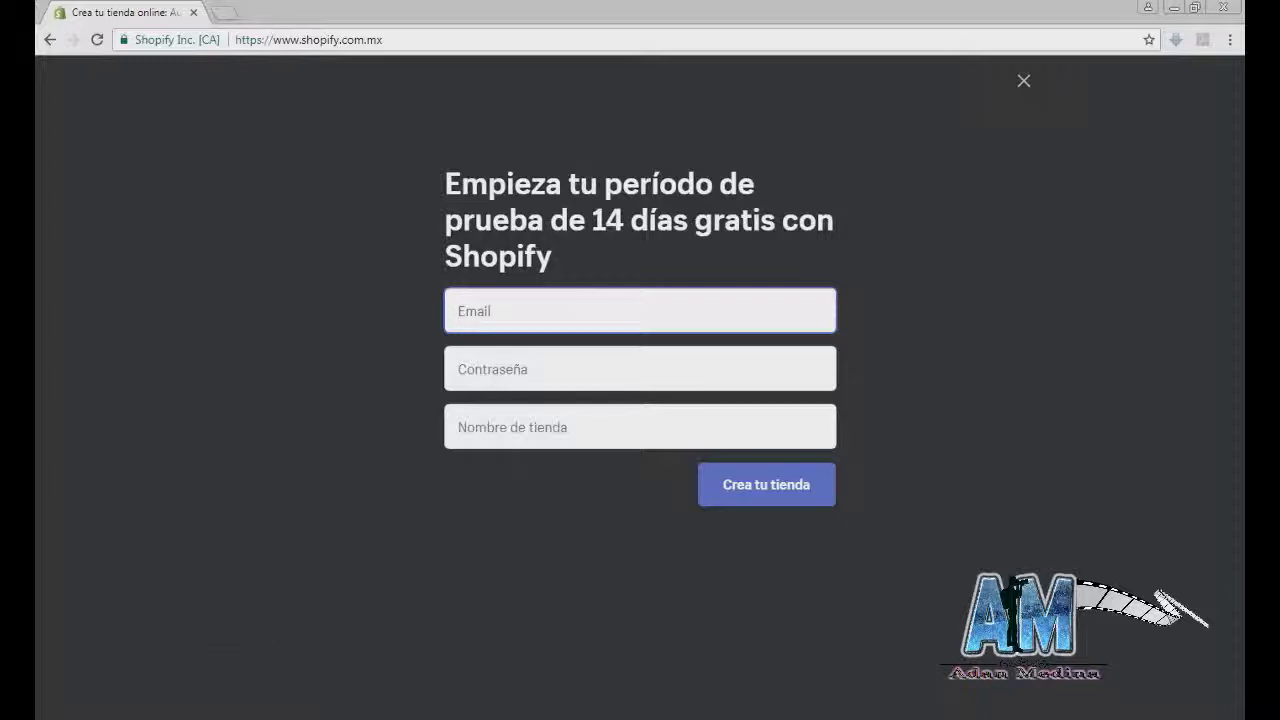
Step: Paste the account e-mail and enter the account password
{"action": "key", "text": "ctrl+v"}
{"action": "left_click", "coordinate": [530, 368]}
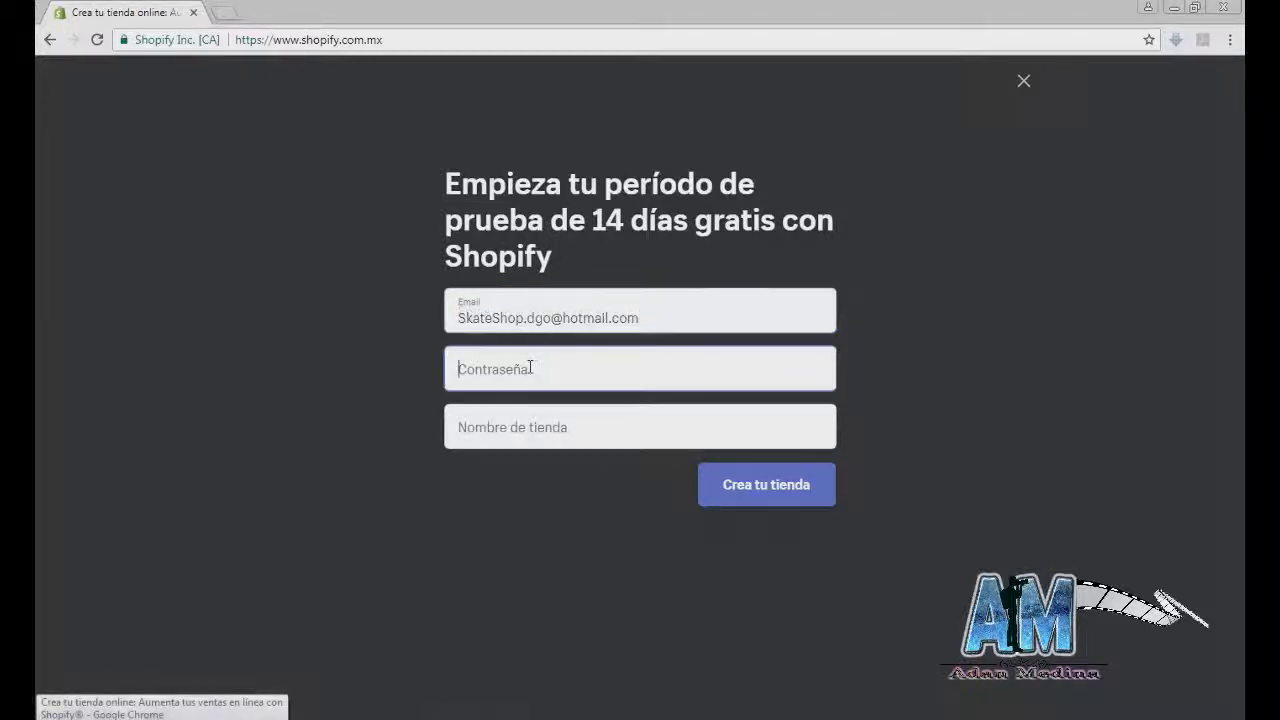
{"action": "type", "text": "a"}
{"action": "key", "text": "BackSpace"}
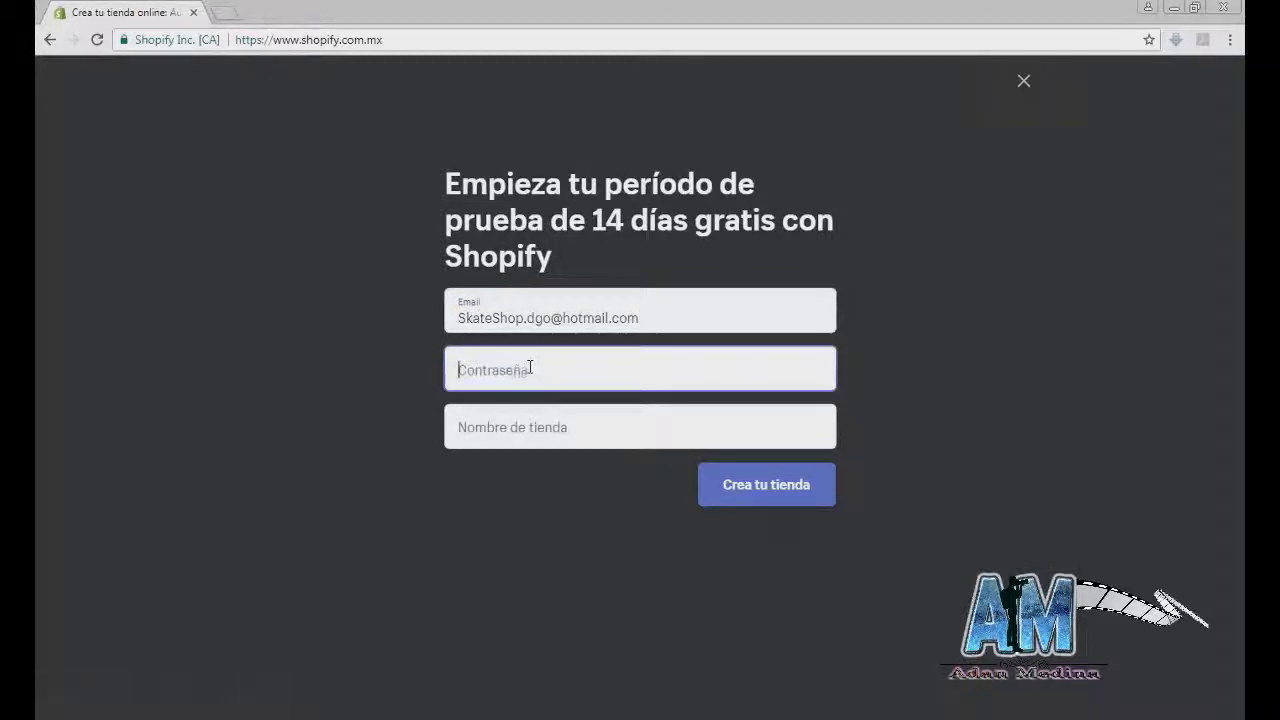
{"action": "type", "text": "abcdefghi"}
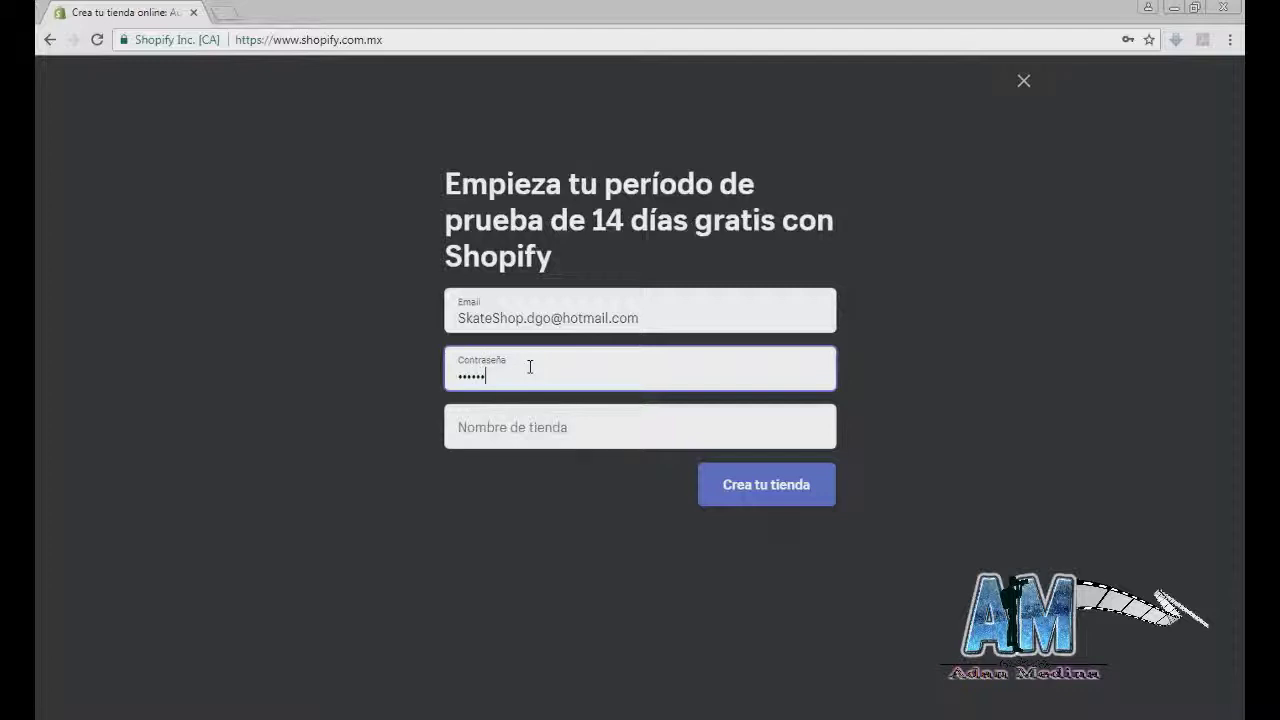
Step: Name the store 'DGO Skate Shop' and submit to create the store
{"action": "left_click", "coordinate": [554, 429]}
{"action": "type", "text": "Skate"}
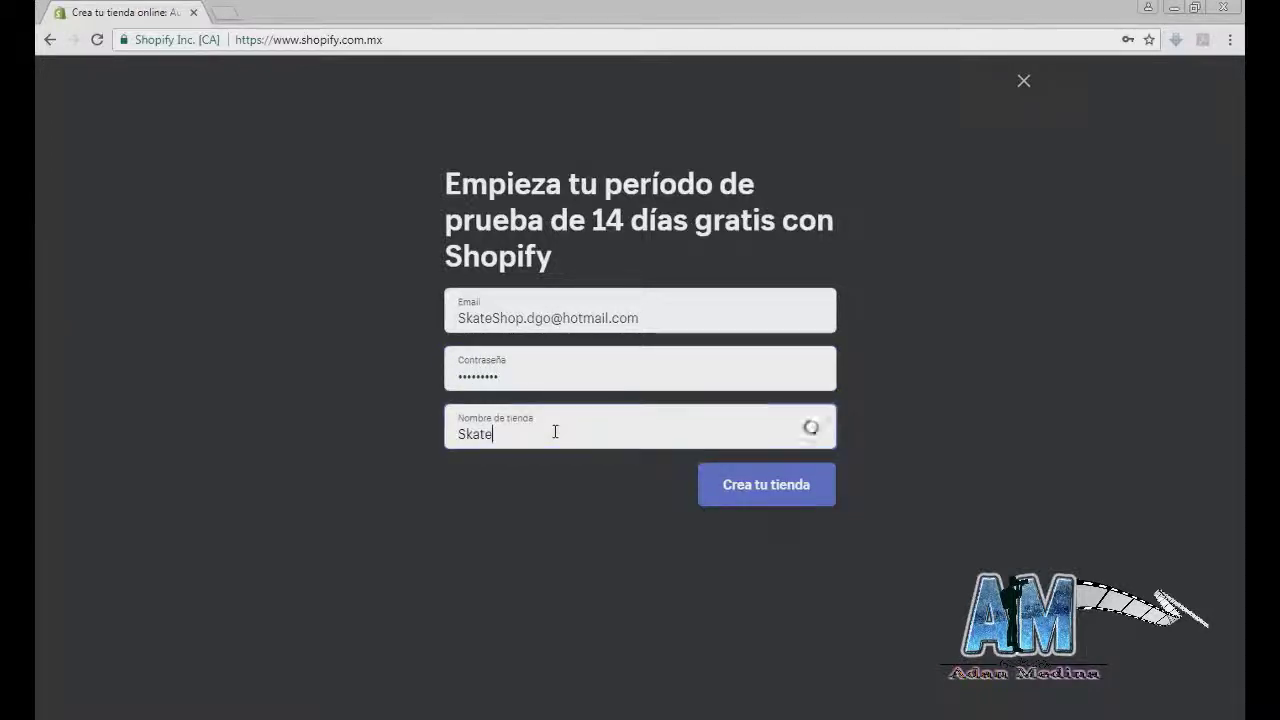
{"action": "type", "text": " Shop"}
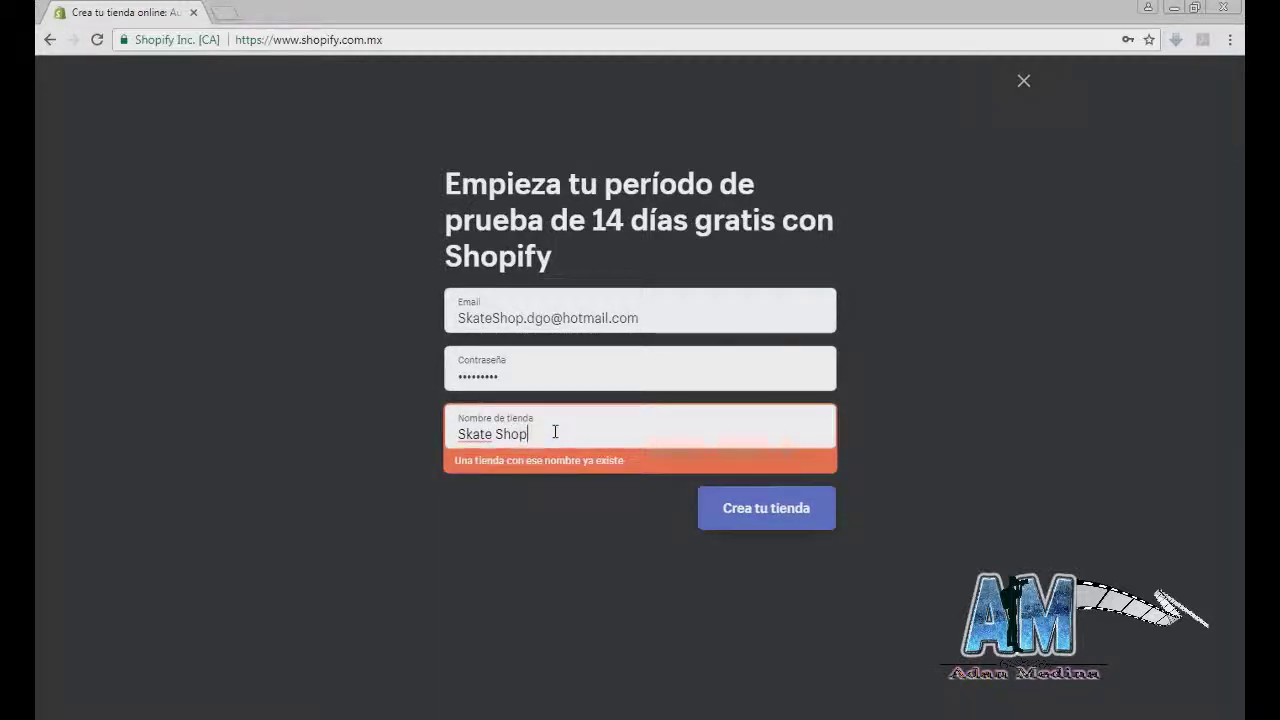
{"action": "type", "text": " Dgo"}
{"action": "key", "text": "BackSpace"}
{"action": "key", "text": "BackSpace"}
{"action": "key", "text": "BackSpace"}
{"action": "key", "text": "BackSpace"}
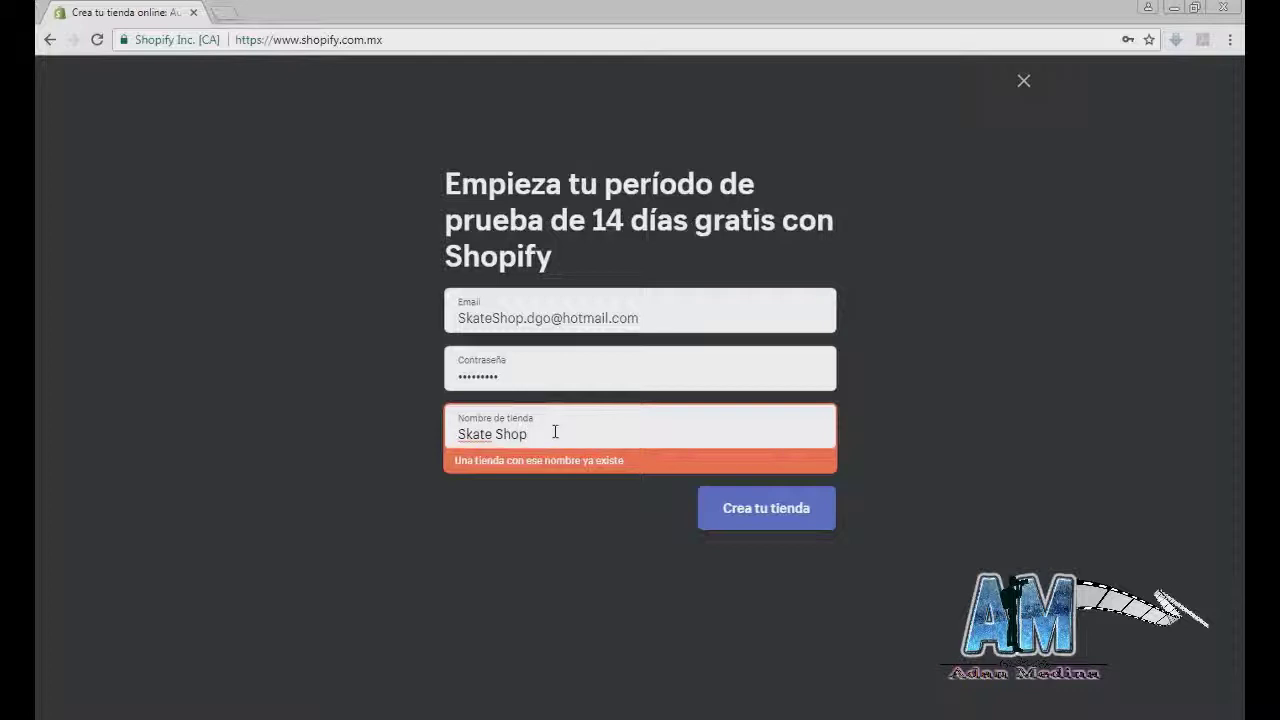
{"action": "type", "text": "Dg"}
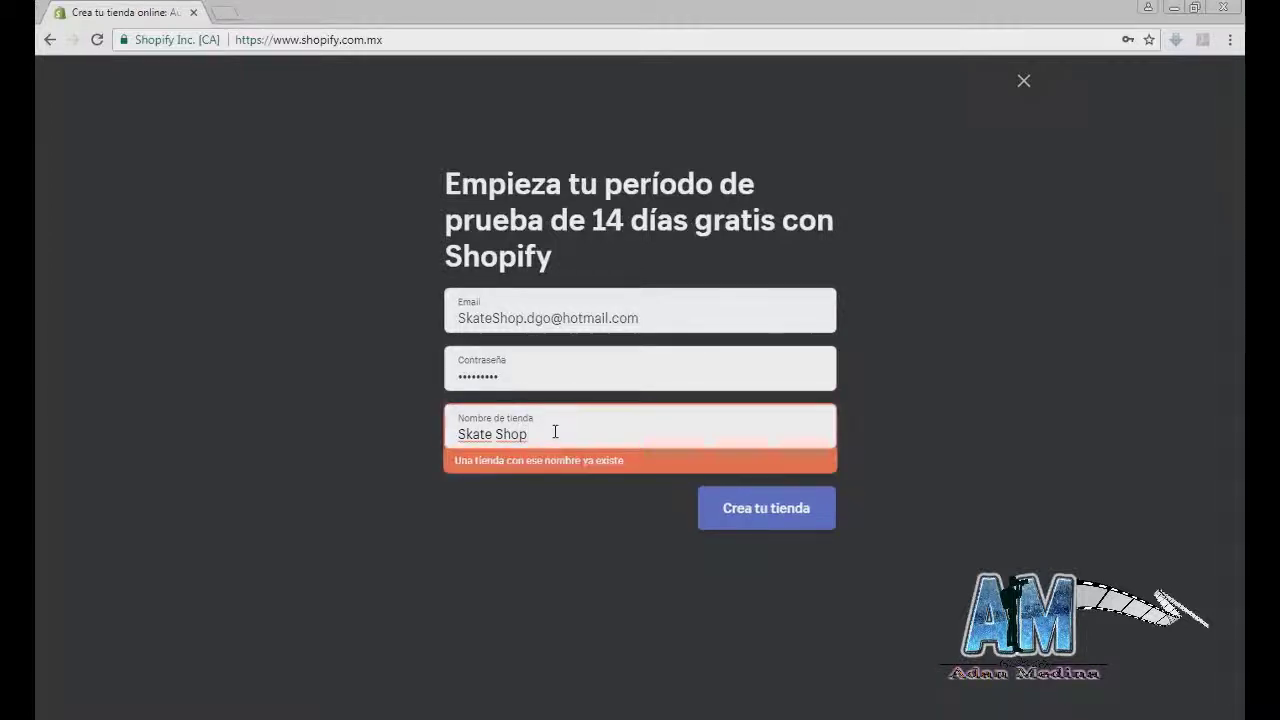
{"action": "type", "text": "o"}
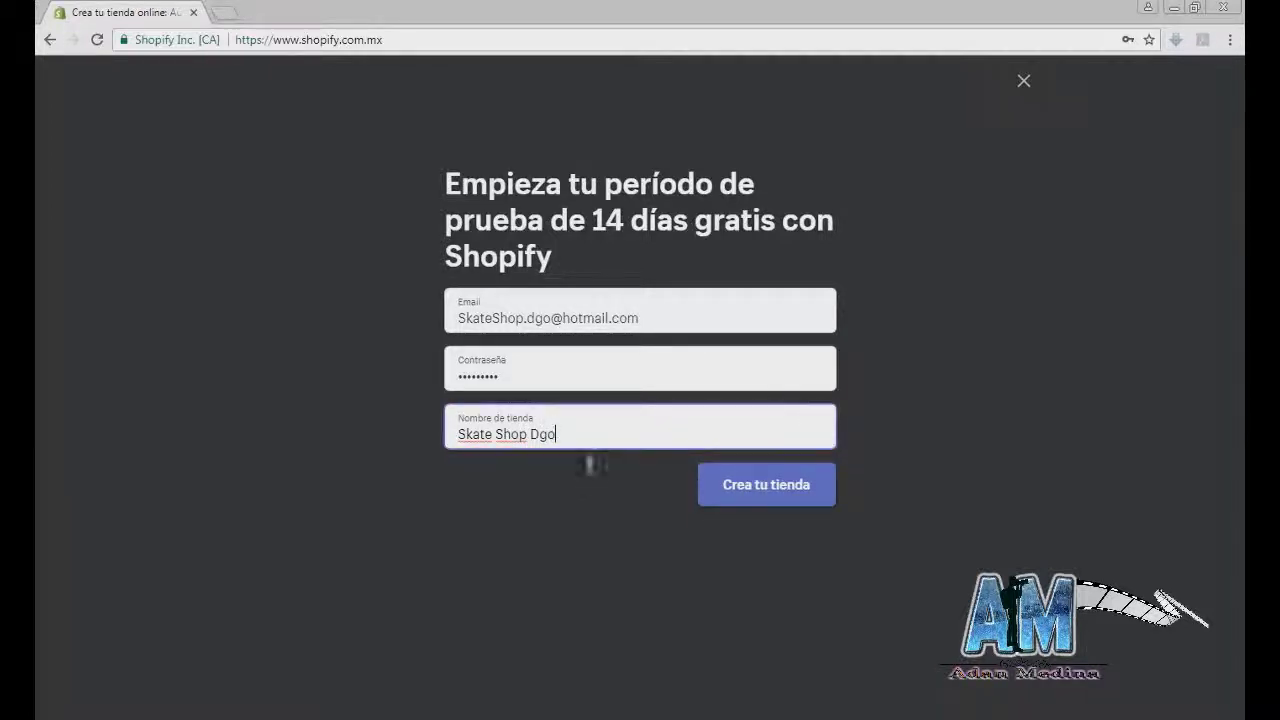
{"action": "key", "text": "BackSpace"}
{"action": "key", "text": "BackSpace"}
{"action": "key", "text": "BackSpace"}
{"action": "key", "text": "BackSpace"}
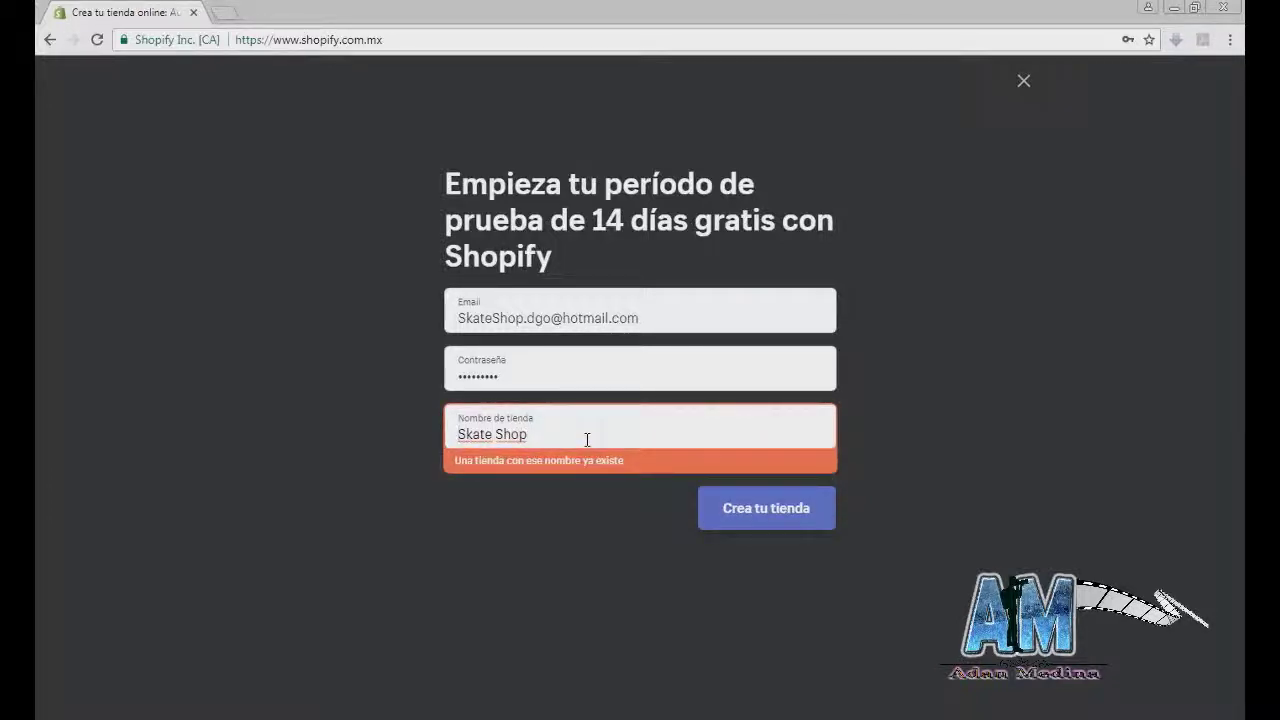
{"action": "key", "text": "Home"}
{"action": "type", "text": "DGO"}
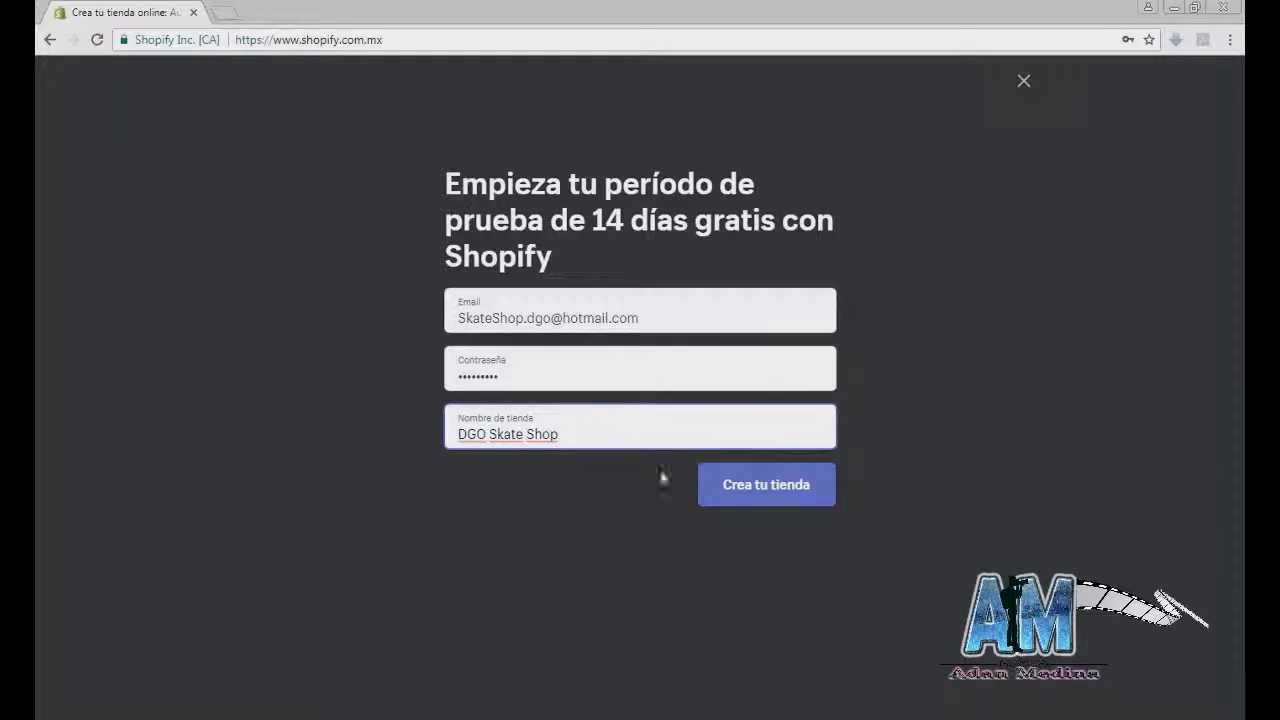
{"action": "left_click", "coordinate": [725, 485]}
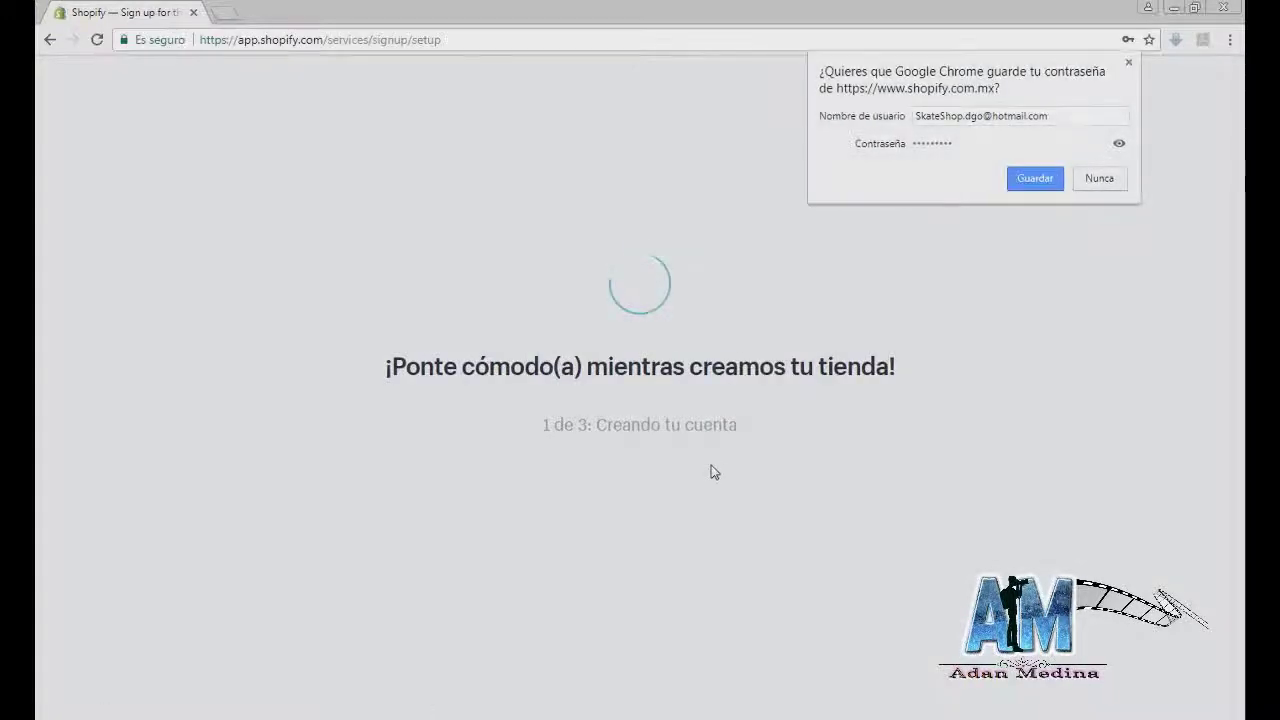
Step: Decline Chrome's offer to save the password
{"action": "left_click", "coordinate": [1117, 183]}
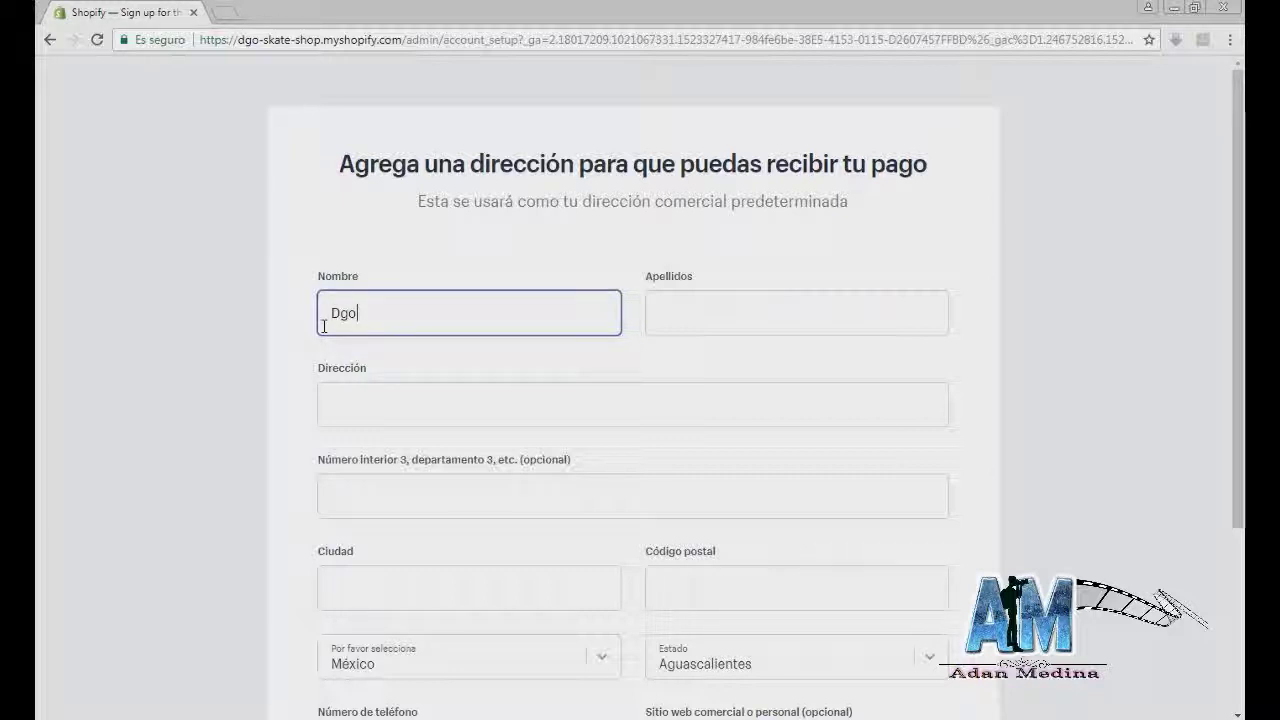
Step: Enter 'skate shop' as last name, plus the street address and interior number
{"action": "key", "text": "Tab"}
{"action": "type", "text": "skate shop"}
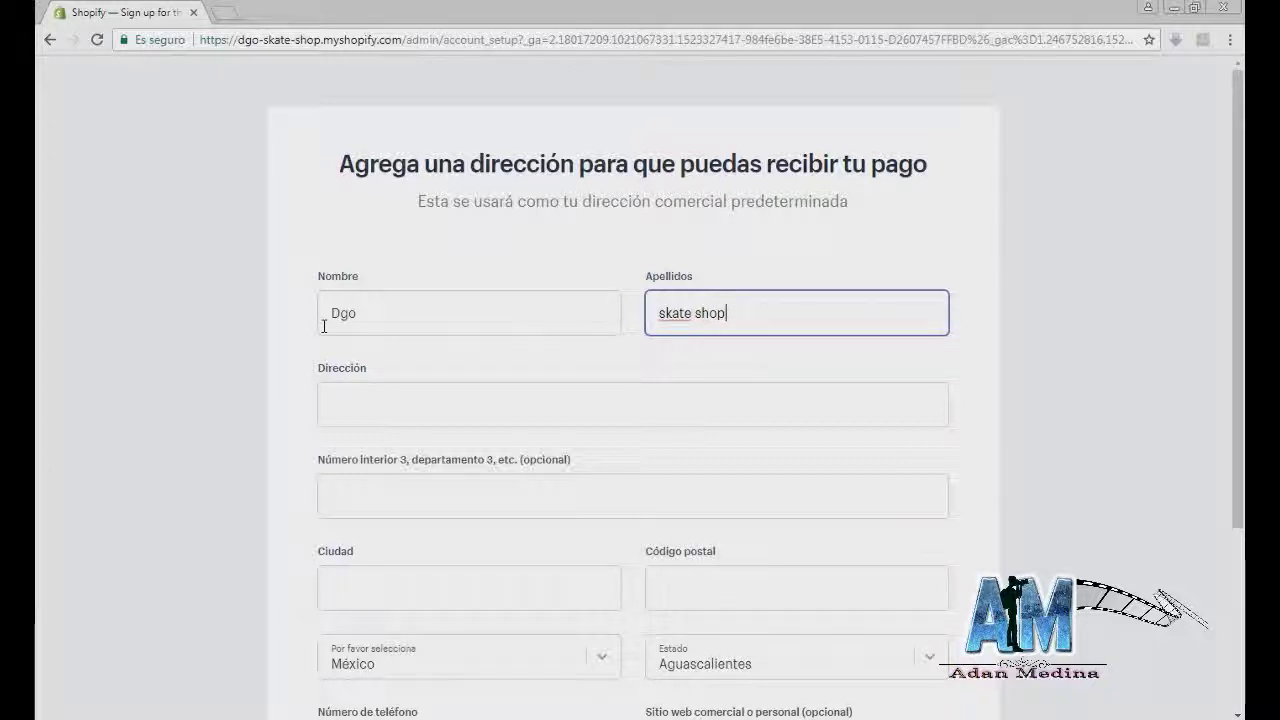
{"action": "left_click", "coordinate": [420, 410]}
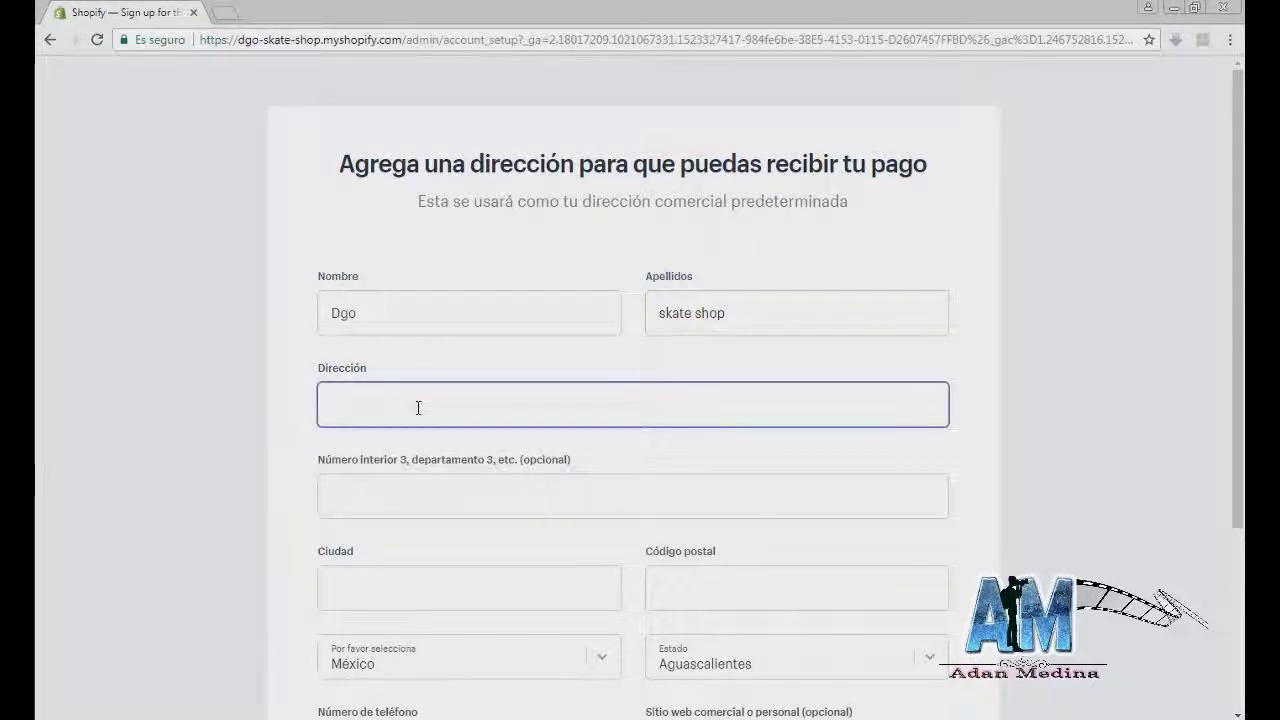
{"action": "scroll", "coordinate": [418, 410], "scroll_direction": "down", "scroll_amount": 2}
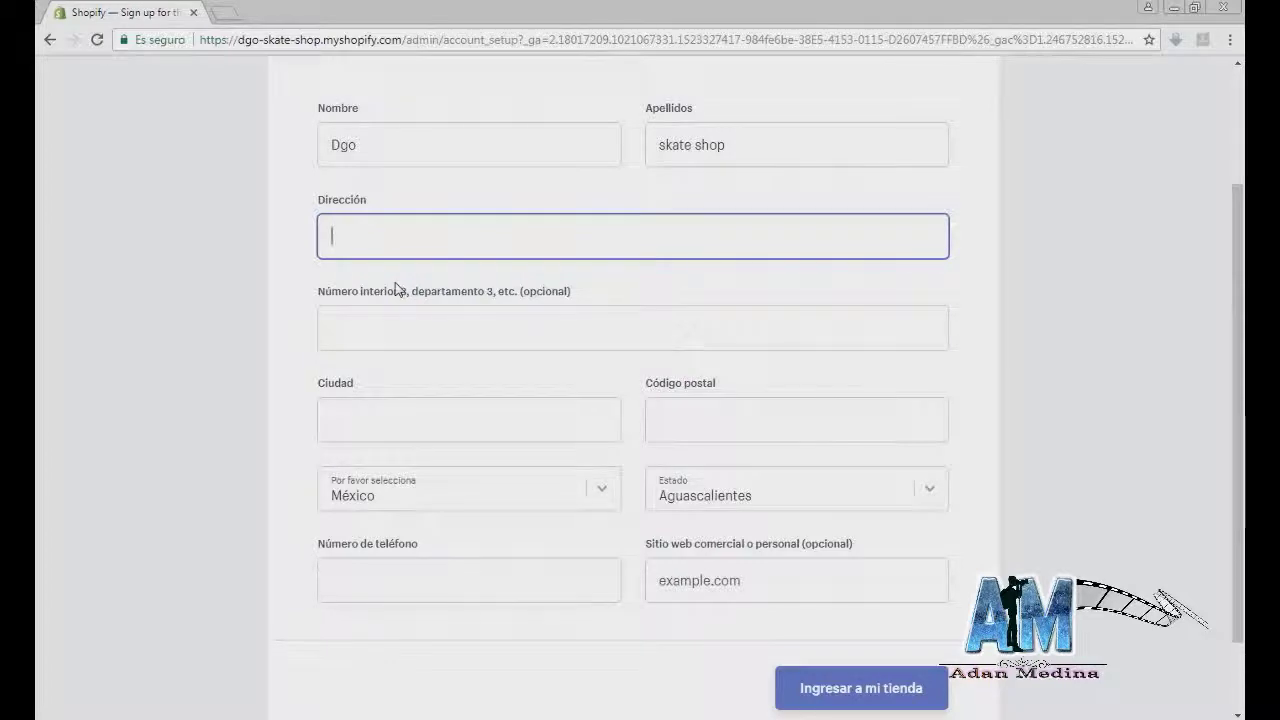
{"action": "type", "text": "Calle A"}
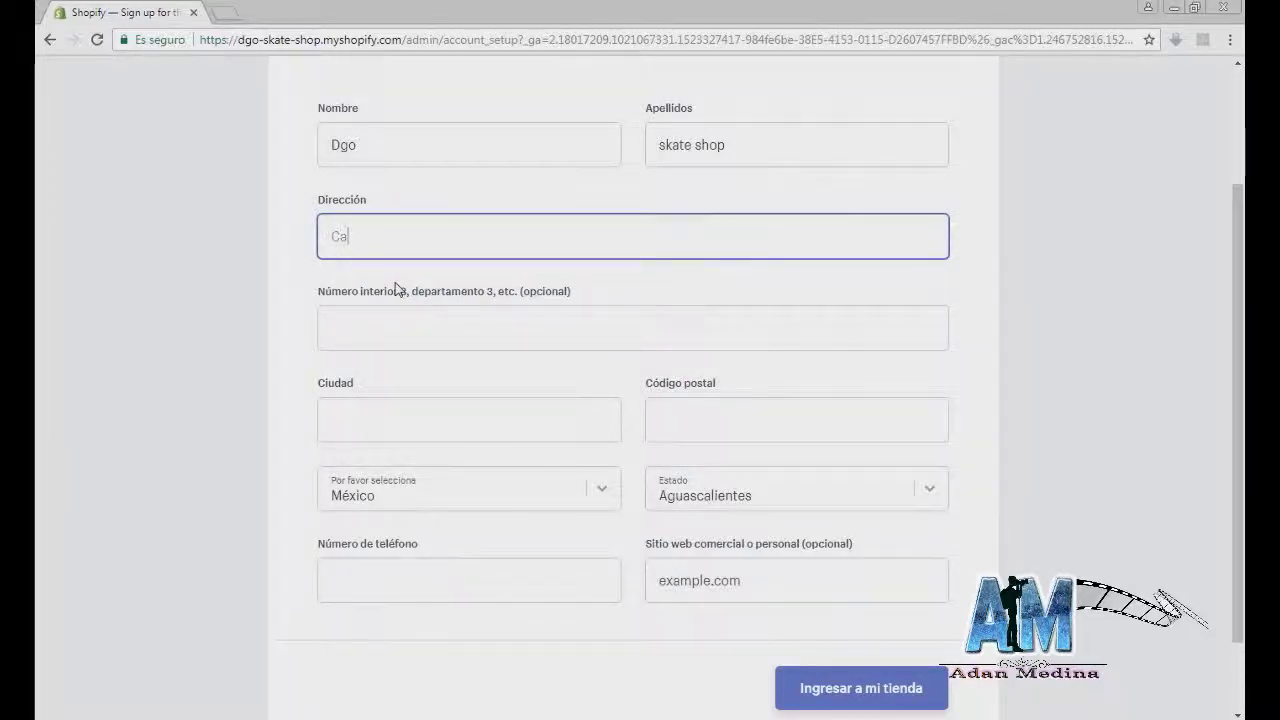
{"action": "key", "text": "BackSpace"}
{"action": "key", "text": "BackSpace"}
{"action": "key", "text": "BackSpace"}
{"action": "key", "text": "BackSpace"}
{"action": "key", "text": "BackSpace"}
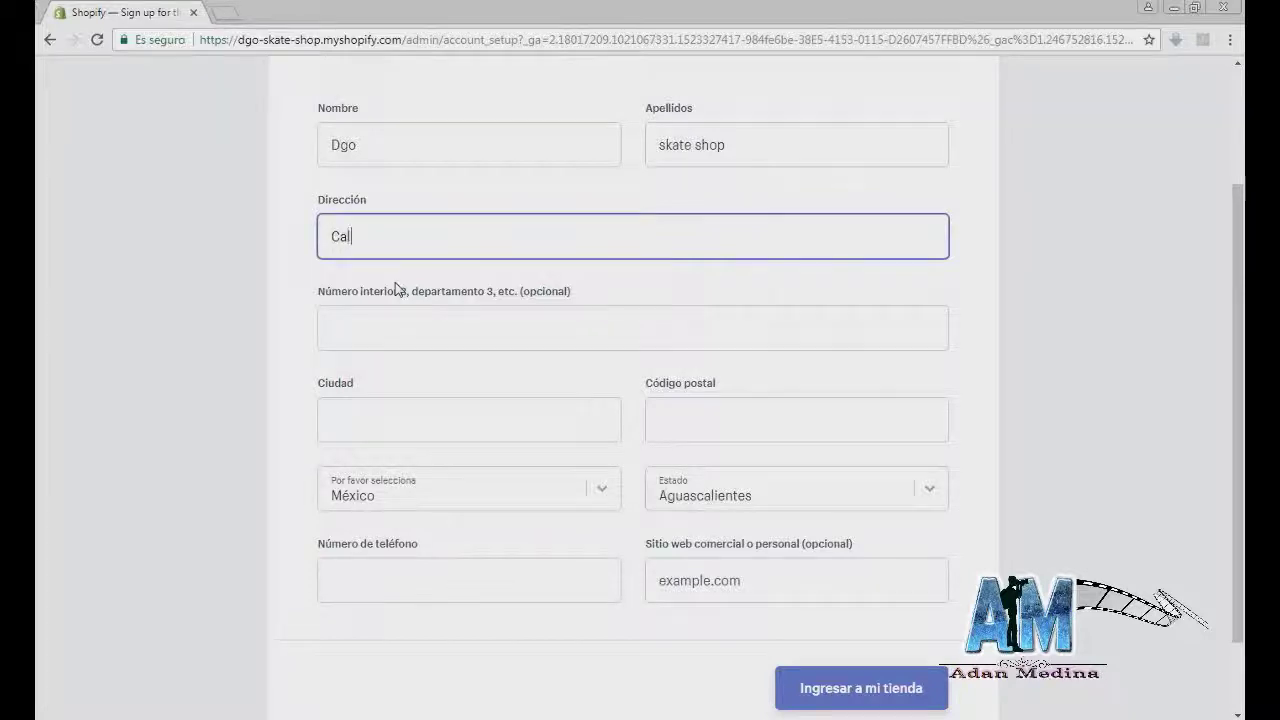
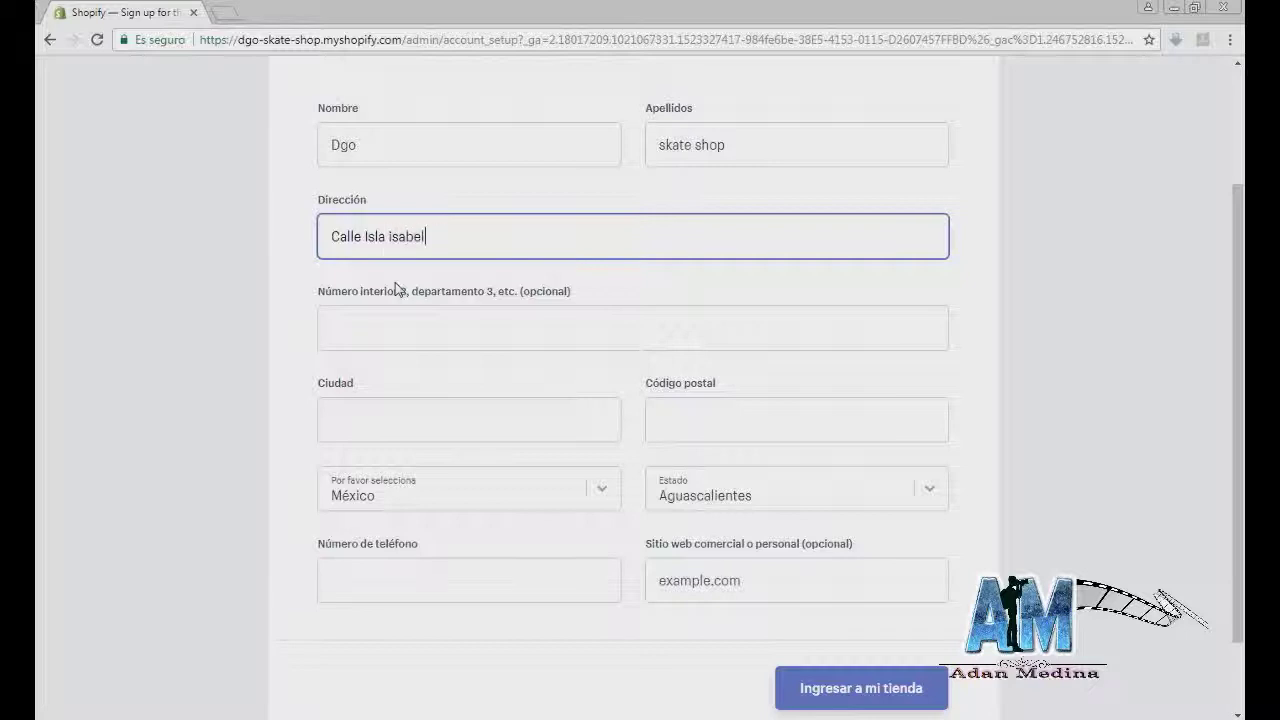
{"action": "key", "text": "Tab"}
{"action": "type", "text": "1"}
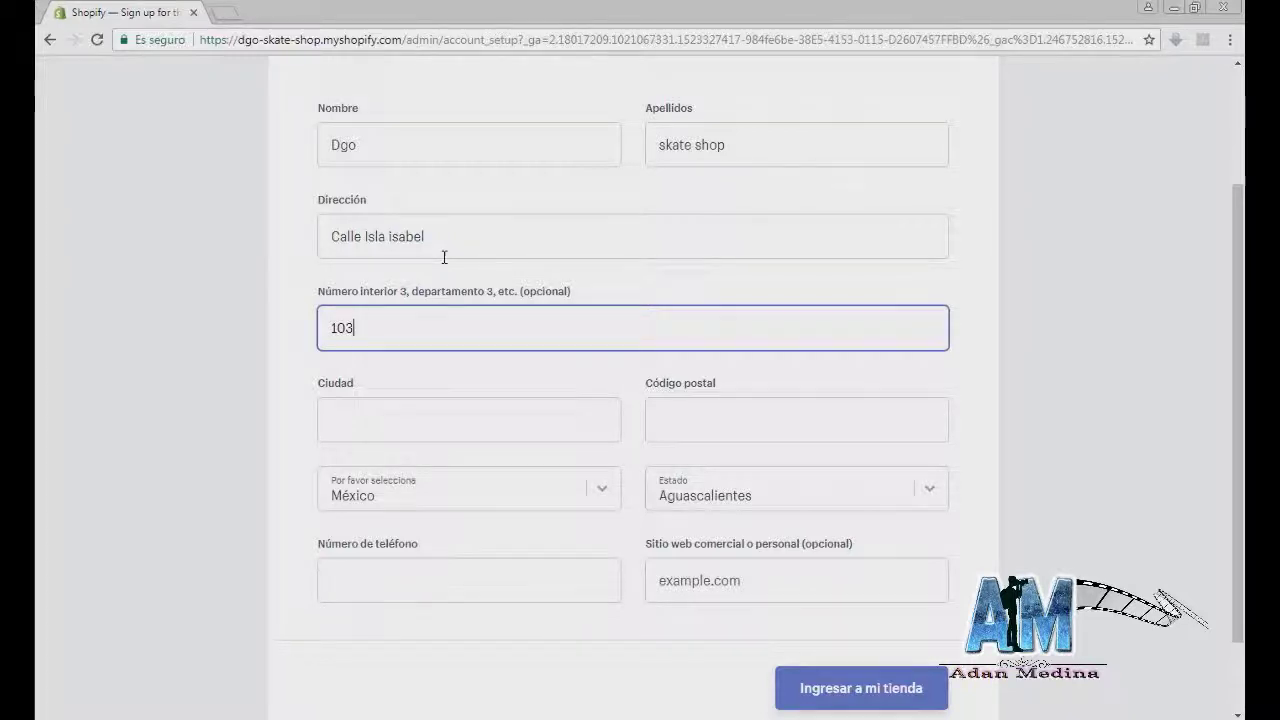
Step: Enter Durango as the city and fill in the postal code
{"action": "key", "text": "Tab"}
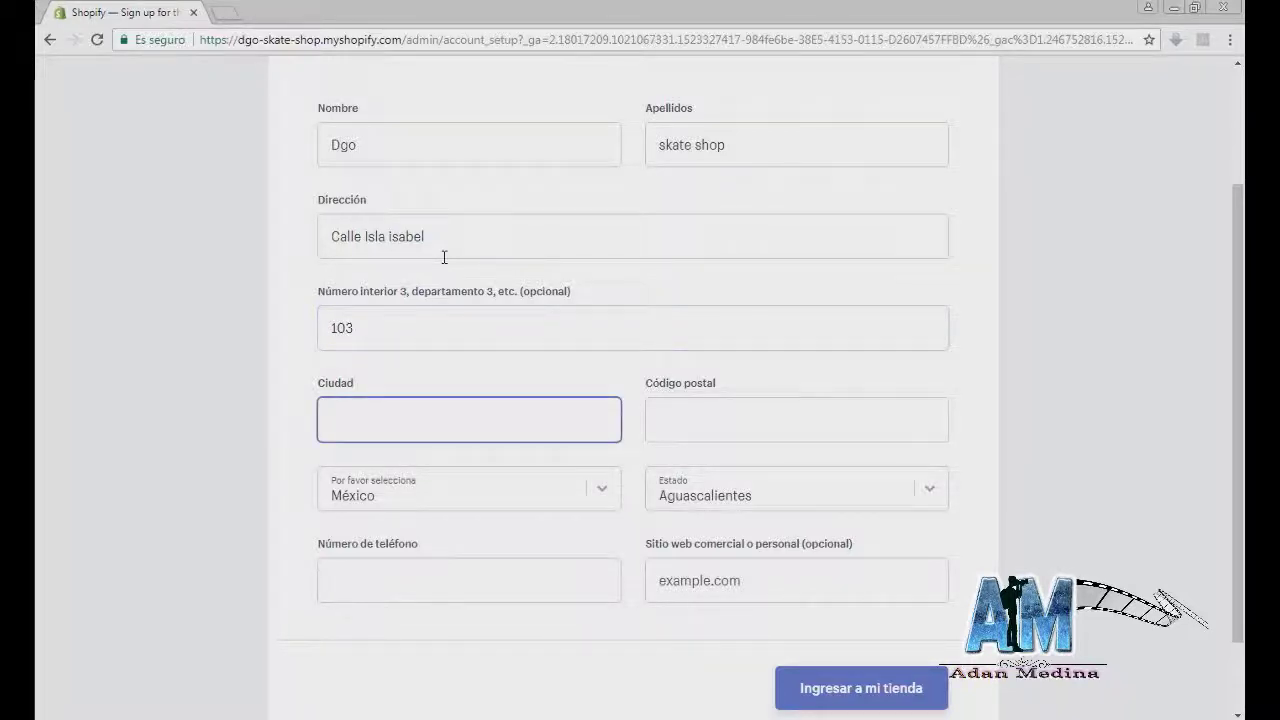
{"action": "key", "text": "BackSpace"}
{"action": "key", "text": "BackSpace"}
{"action": "type", "text": "Durango"}
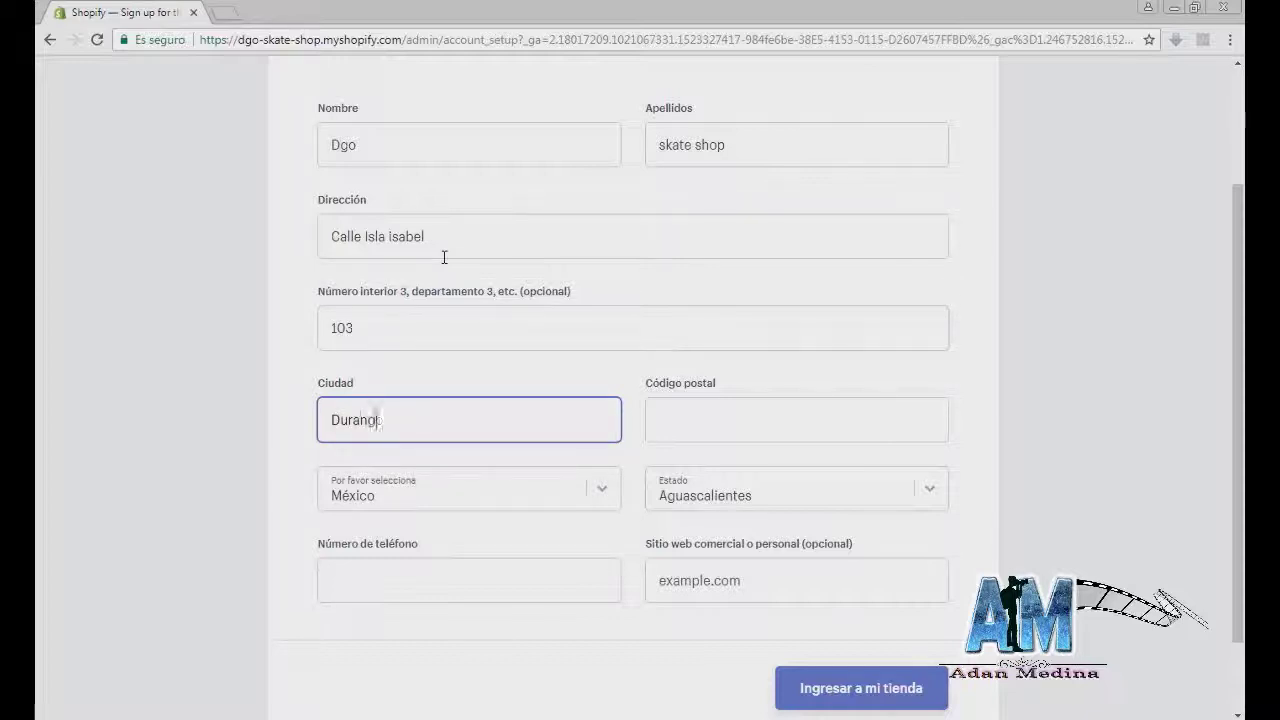
{"action": "key", "text": "Tab"}
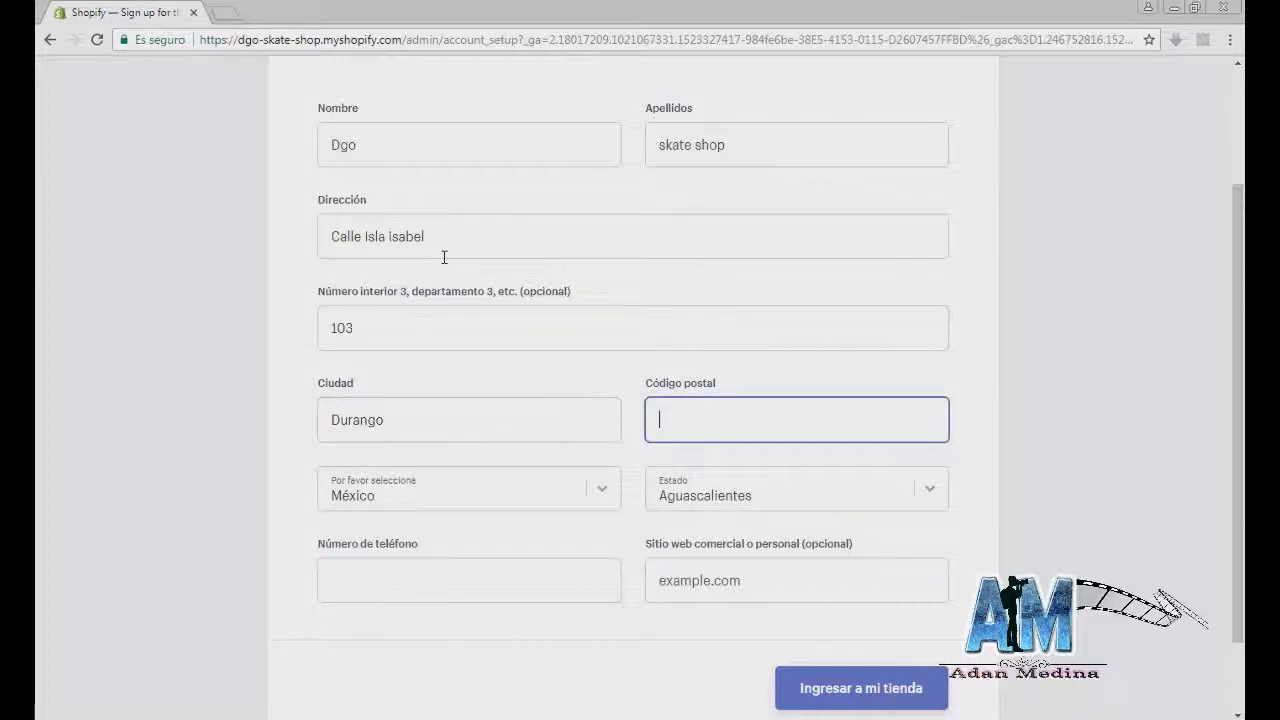
{"action": "type", "text": "34205"}
{"action": "key", "text": "Tab"}
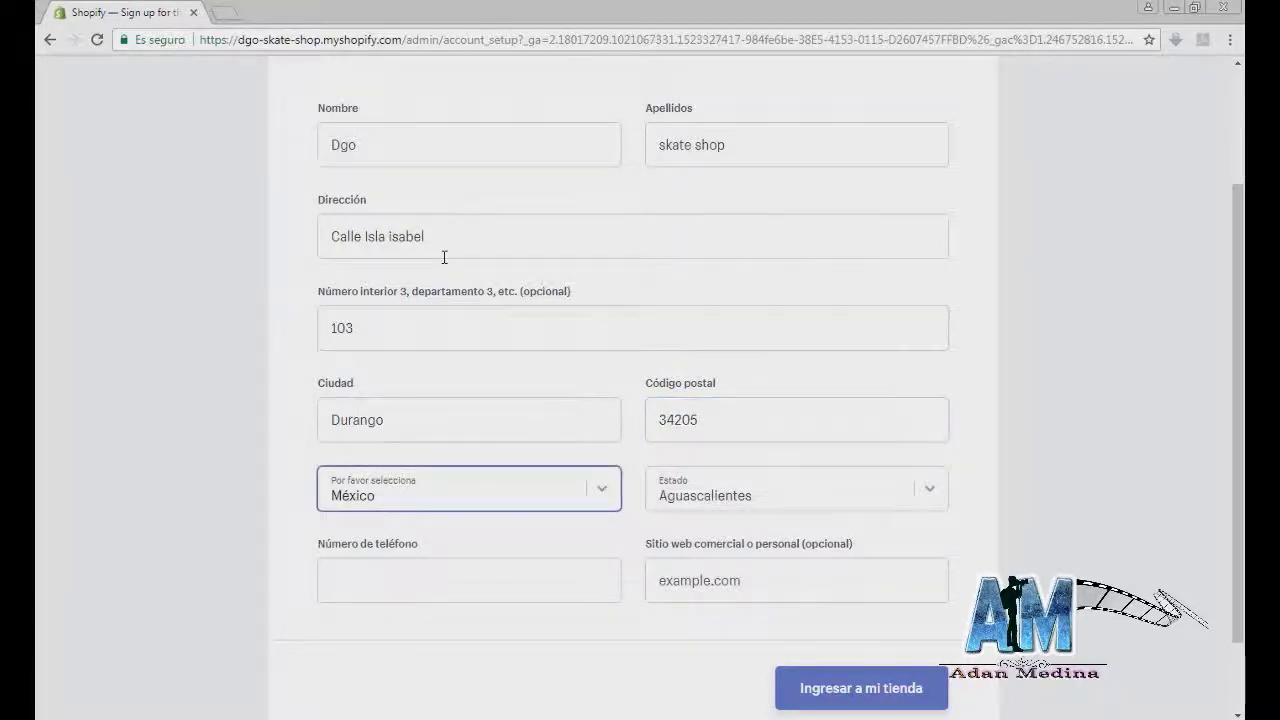
Step: Choose Durango as the state, add the phone number, and enter the store
{"action": "left_click", "coordinate": [923, 491]}
{"action": "scroll", "coordinate": [923, 491], "scroll_direction": "down", "scroll_amount": 1}
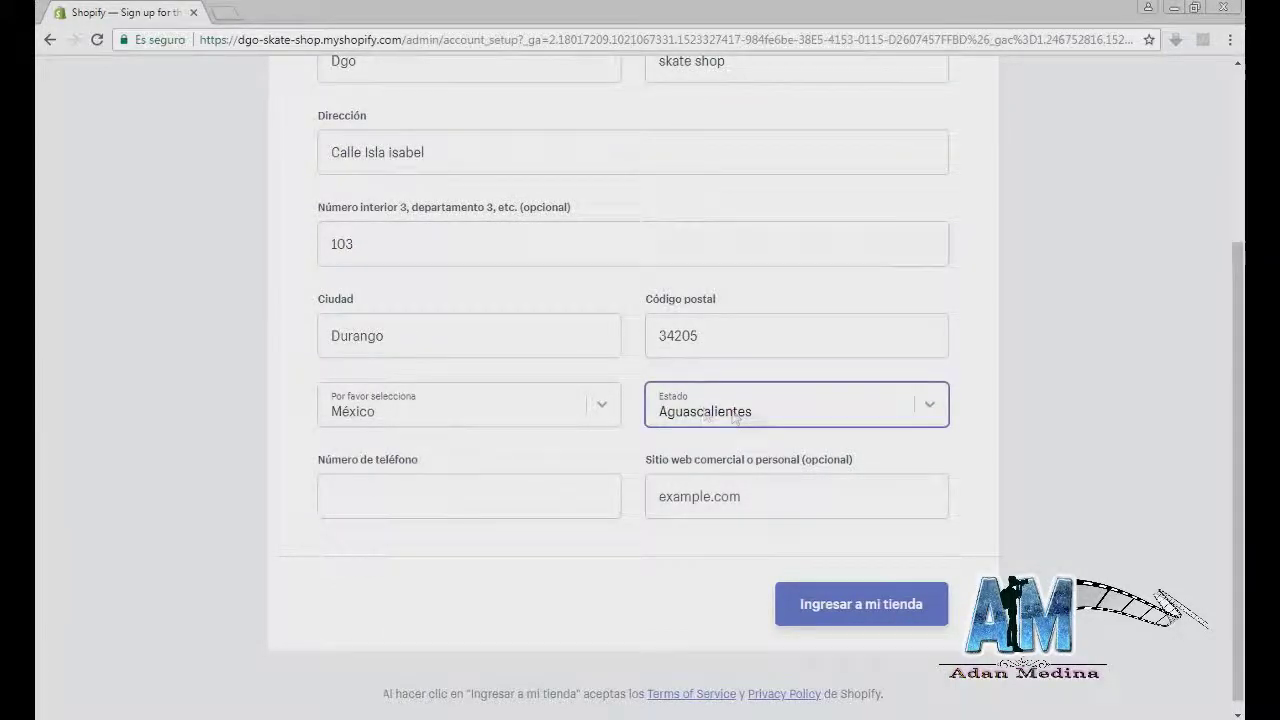
{"action": "left_click", "coordinate": [792, 421]}
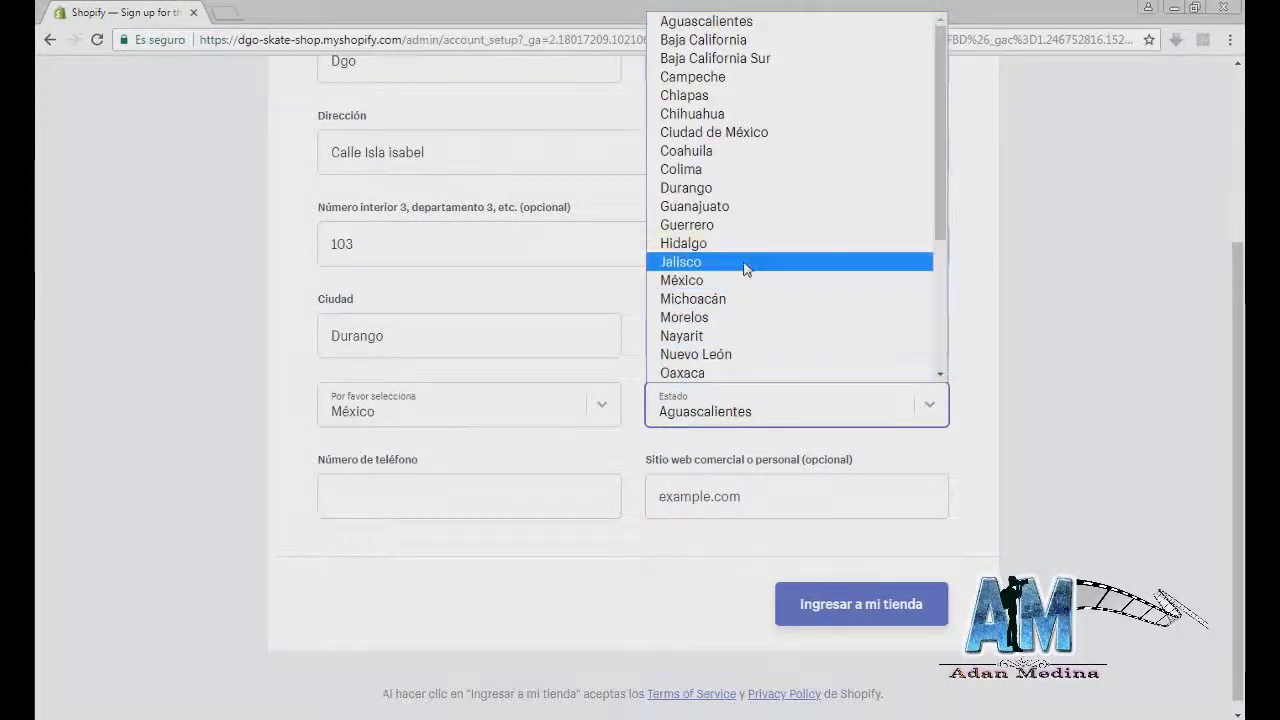
{"action": "left_click", "coordinate": [731, 186]}
{"action": "left_click", "coordinate": [511, 494]}
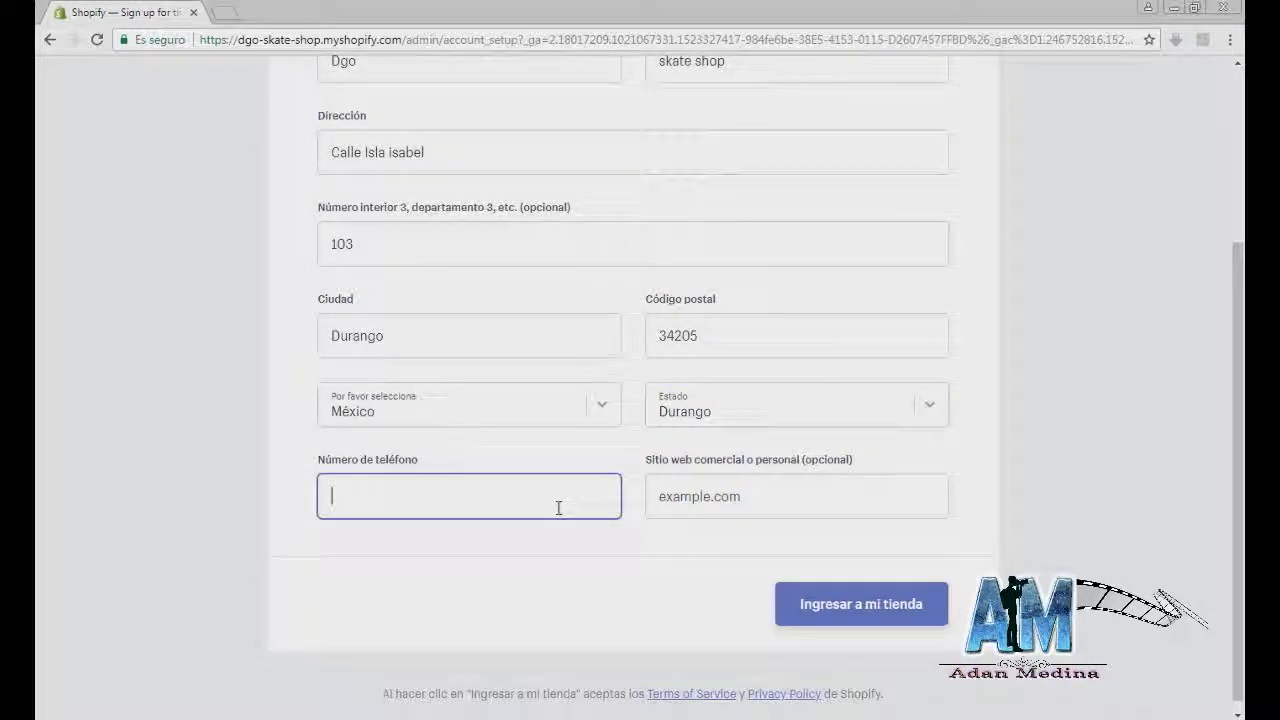
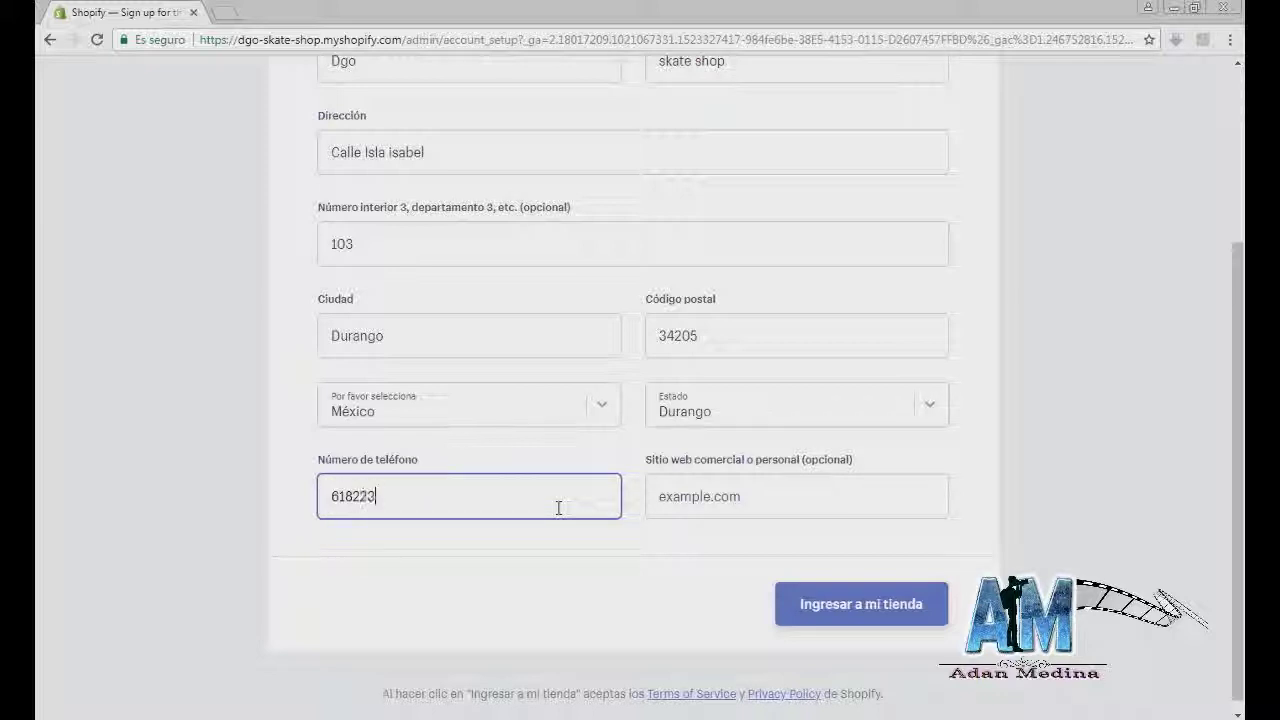
{"action": "key", "text": "Tab"}
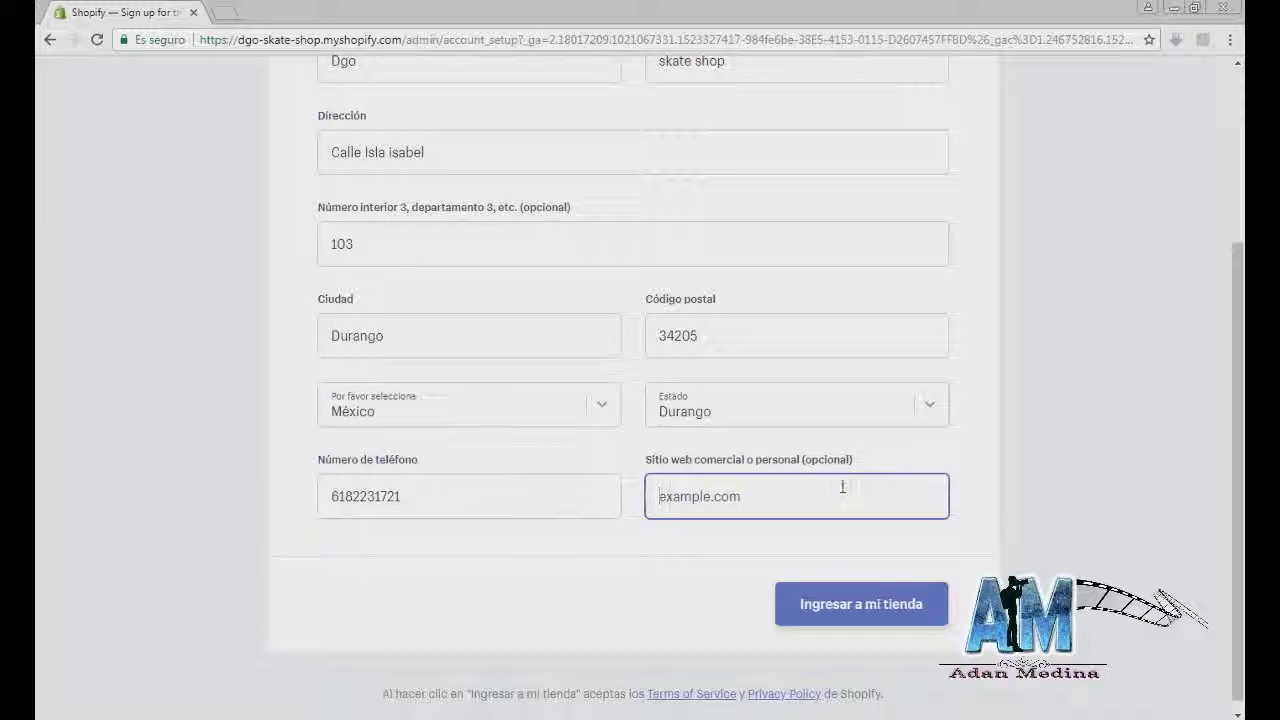
{"action": "left_click", "coordinate": [826, 605]}
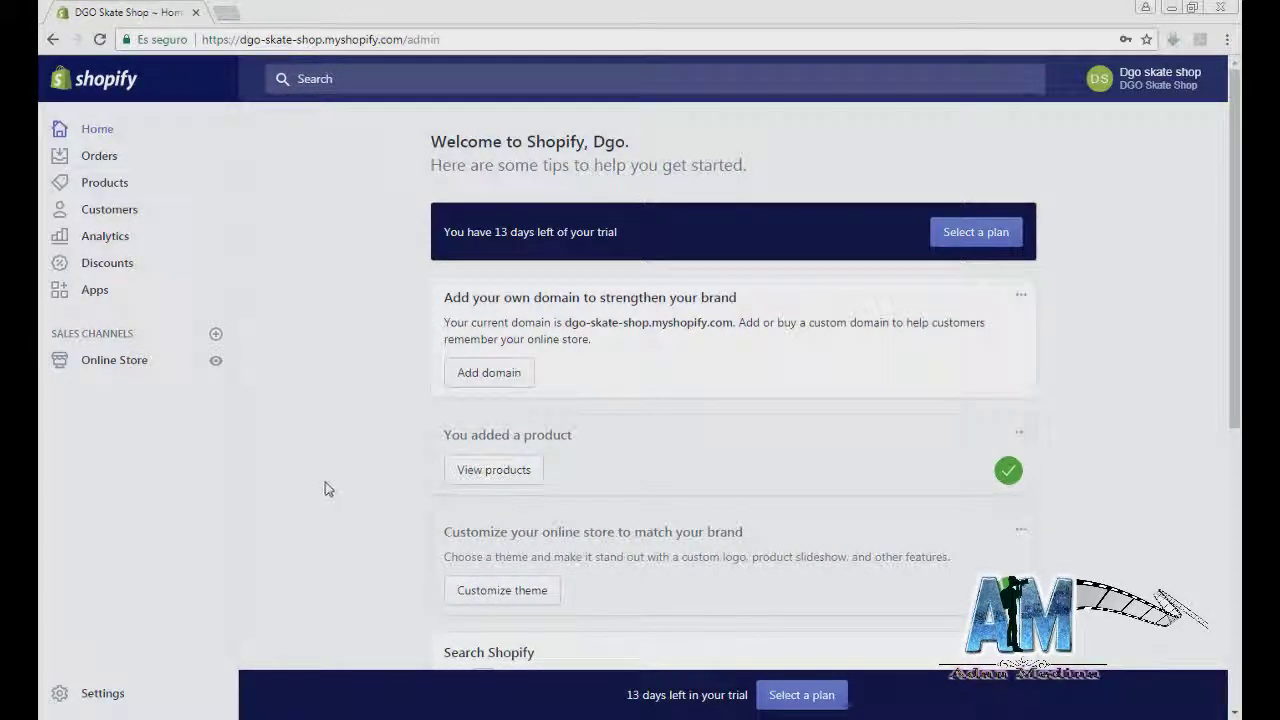
Step: Go to Settings from the bottom of the admin sidebar
{"action": "left_click", "coordinate": [98, 697]}
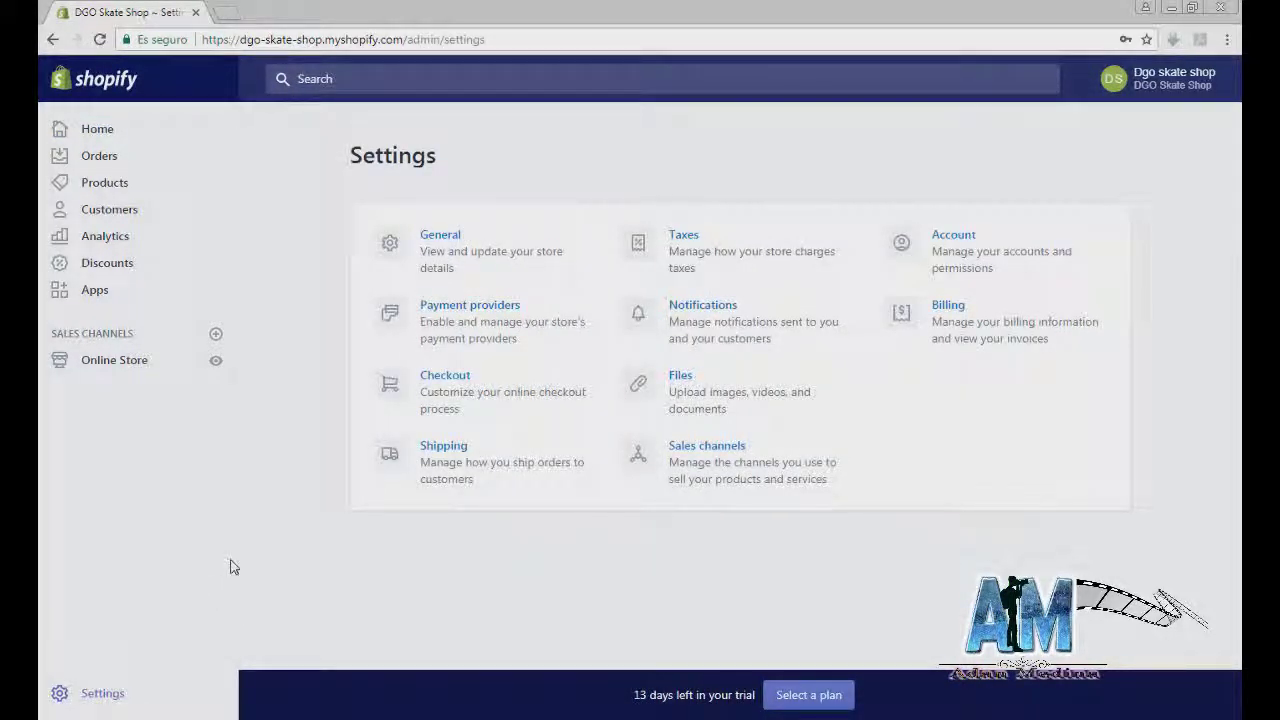
Step: In General settings, fill the legal business name using the saved autofill details
{"action": "left_click", "coordinate": [453, 263]}
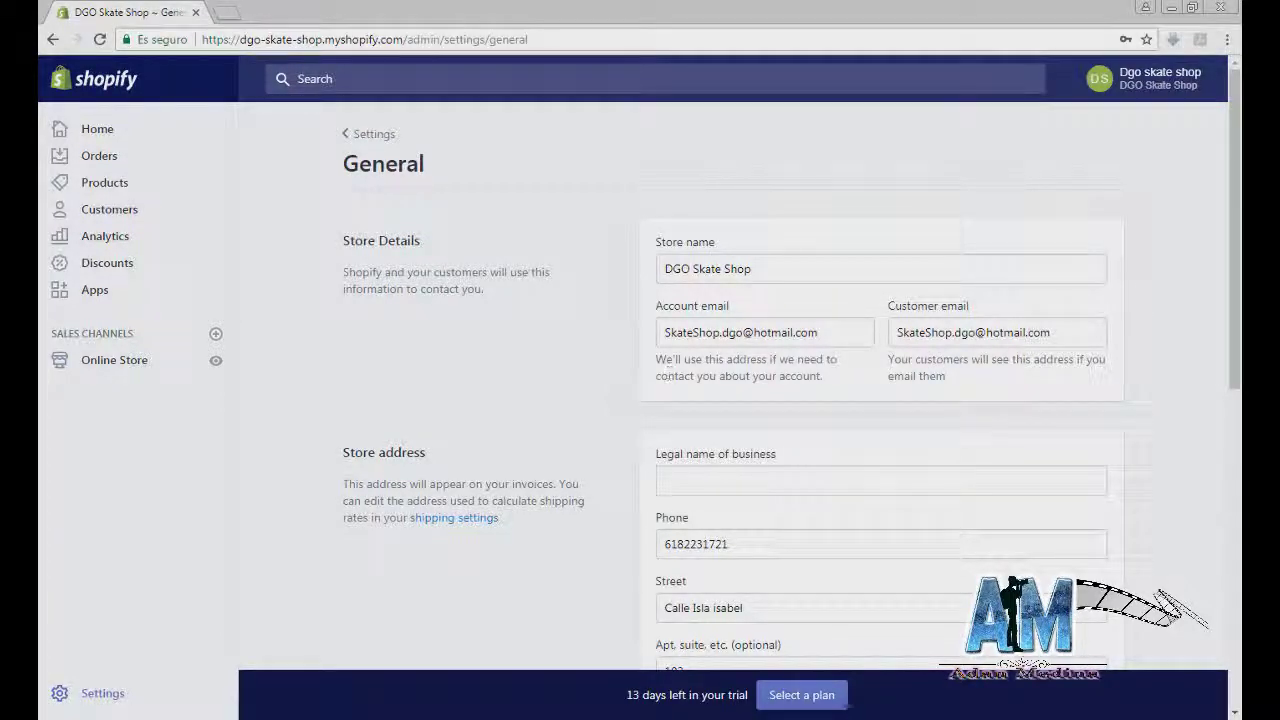
{"action": "scroll", "coordinate": [666, 380], "scroll_direction": "down", "scroll_amount": 3}
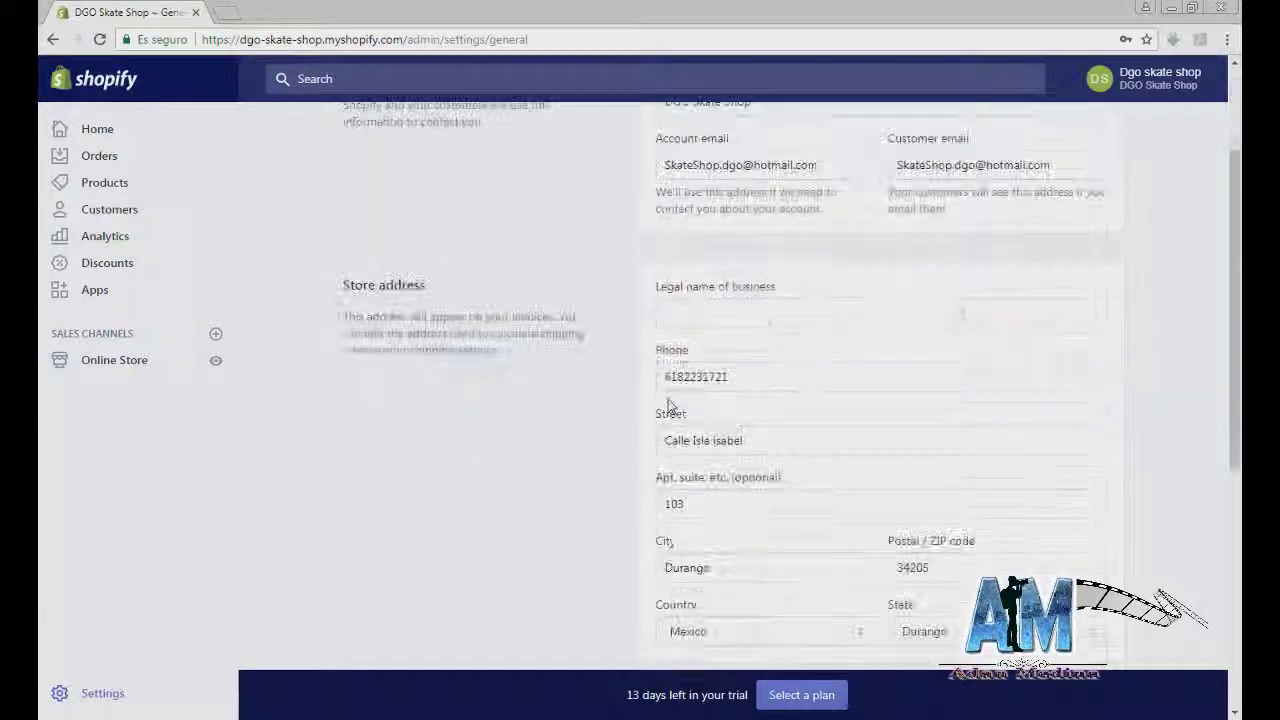
{"action": "left_click", "coordinate": [689, 320]}
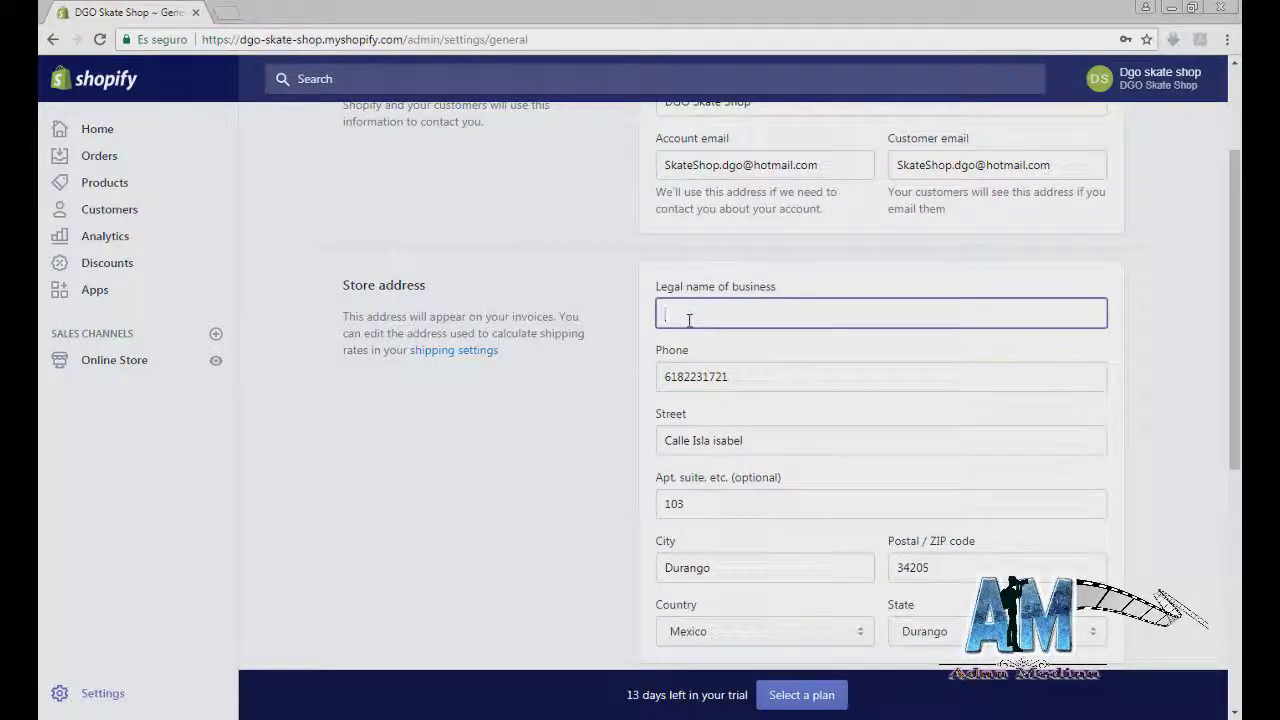
{"action": "scroll", "coordinate": [689, 320], "scroll_direction": "up", "scroll_amount": 3}
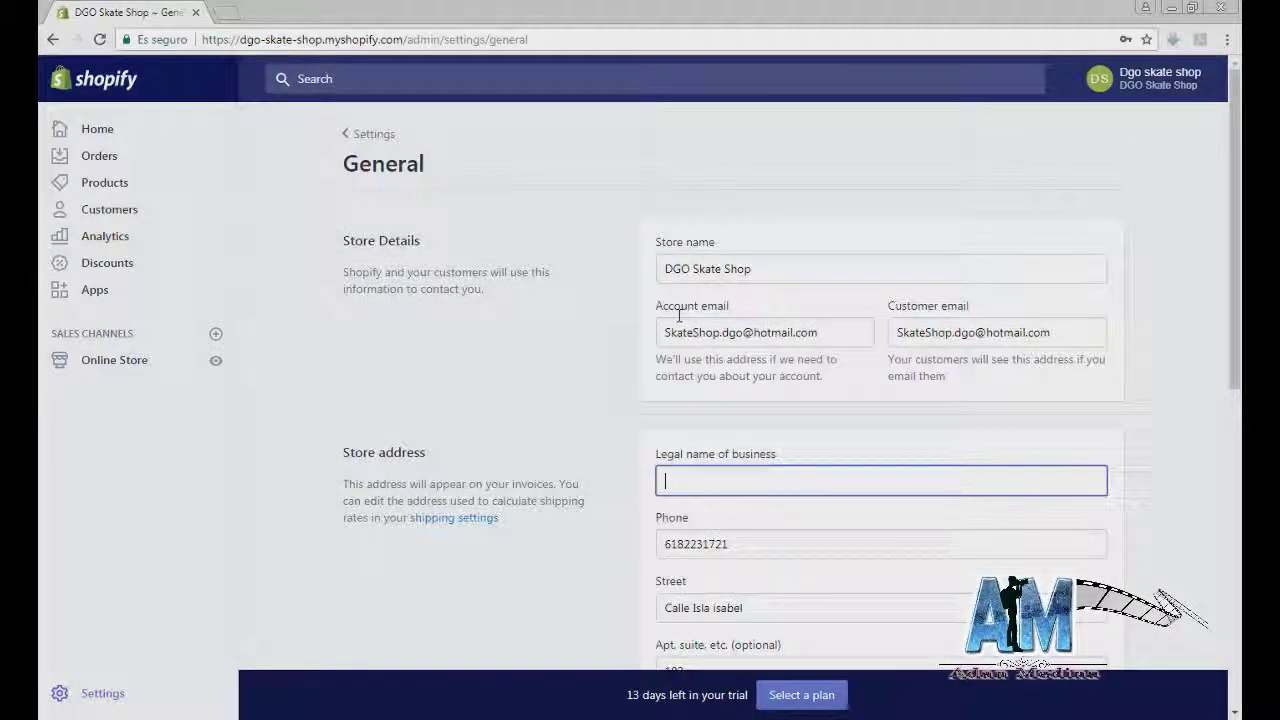
{"action": "type", "text": "DGO"}
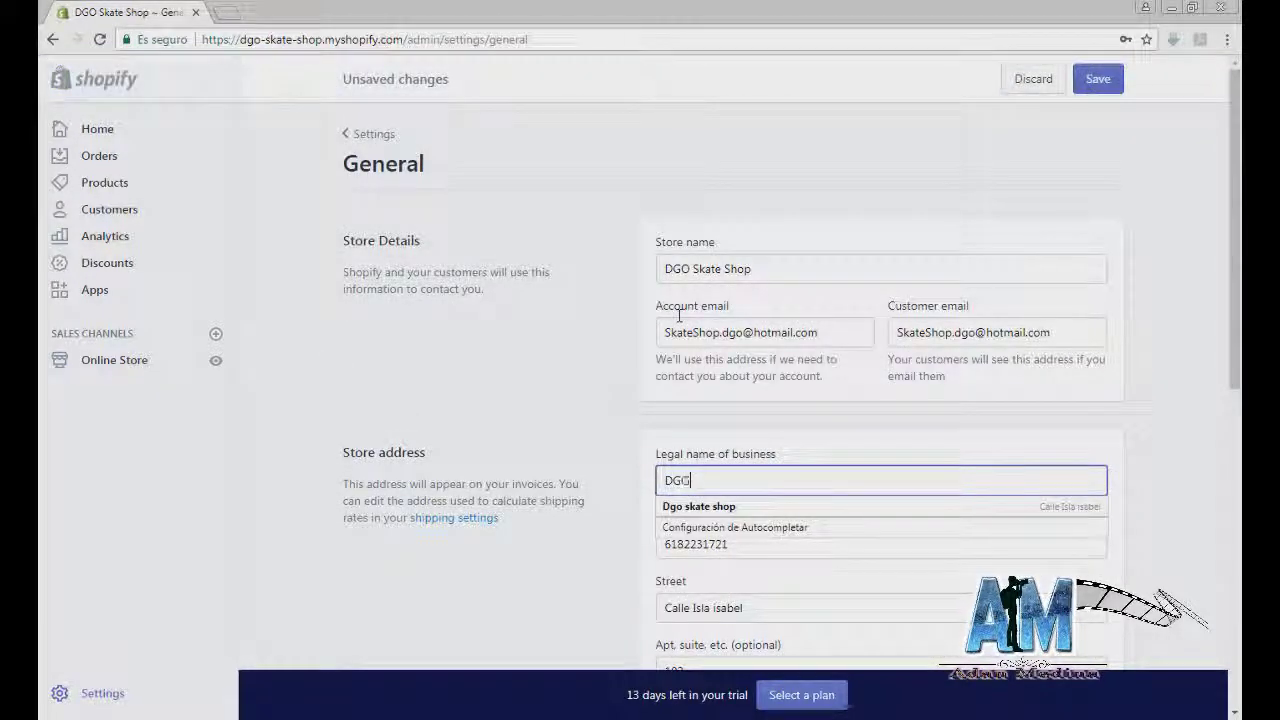
{"action": "key", "text": "Down"}
{"action": "key", "text": "Return"}
{"action": "scroll", "coordinate": [737, 423], "scroll_direction": "down", "scroll_amount": 3}
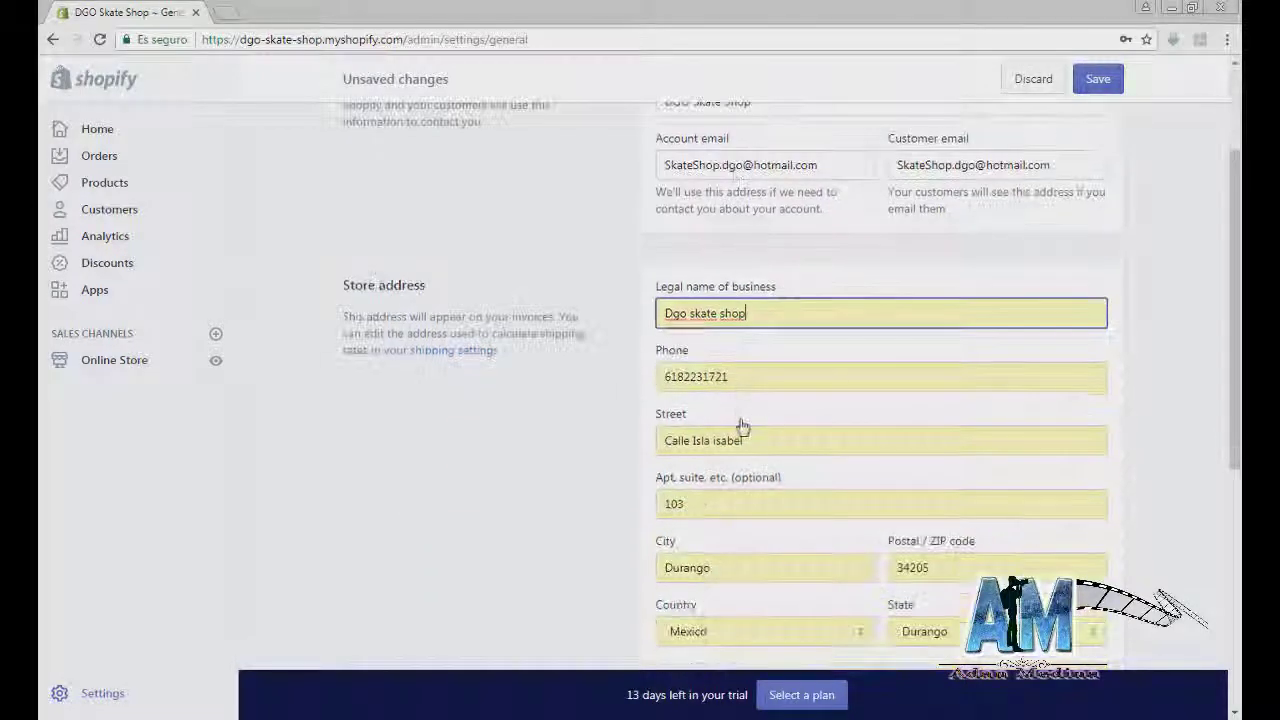
{"action": "scroll", "coordinate": [762, 420], "scroll_direction": "down", "scroll_amount": 2}
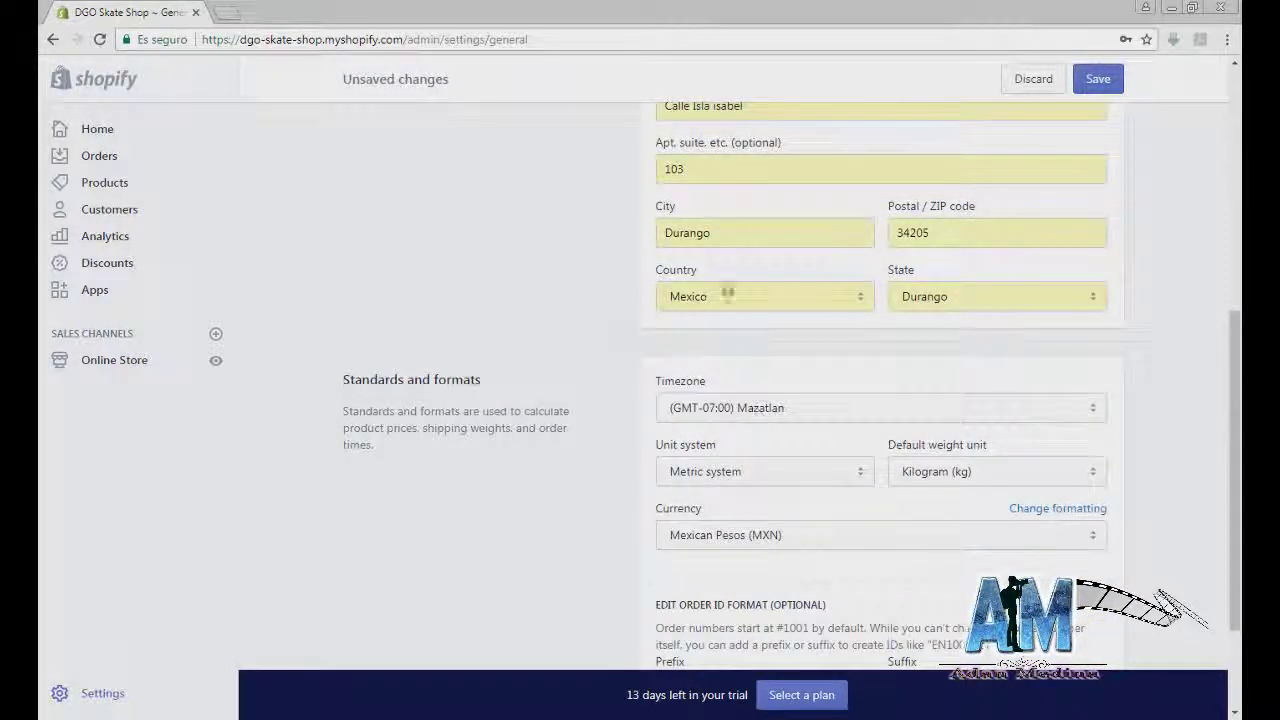
{"action": "scroll", "coordinate": [730, 250], "scroll_direction": "up", "scroll_amount": 2}
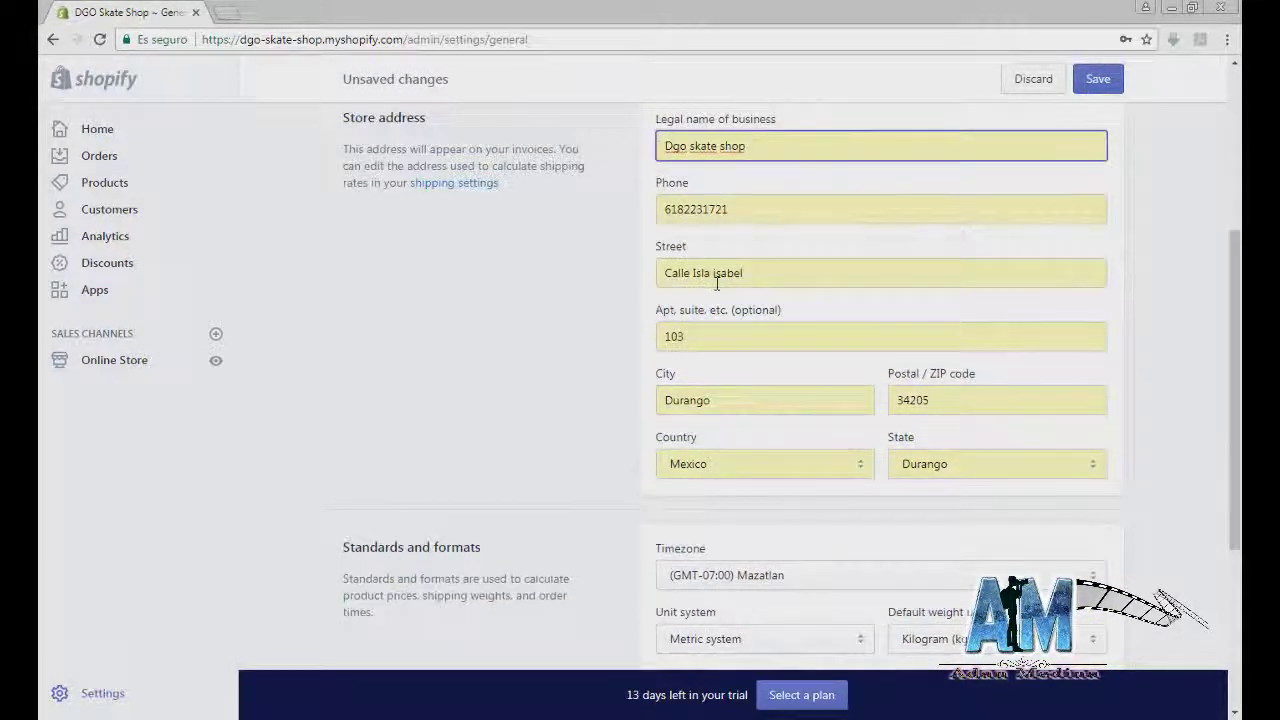
{"action": "scroll", "coordinate": [797, 520], "scroll_direction": "down", "scroll_amount": 2}
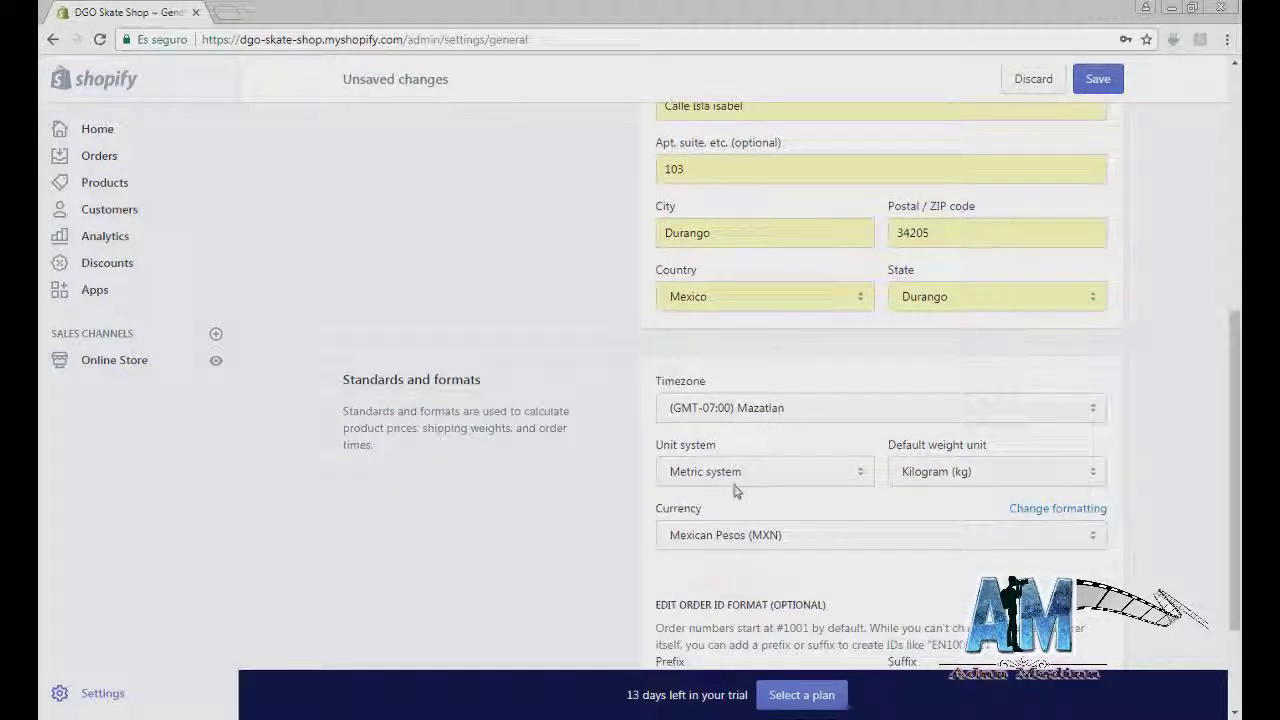
Step: Keep Metric system, Kilogram (kg) and Mexican Pesos (MXN), then save
{"action": "left_click", "coordinate": [859, 474]}
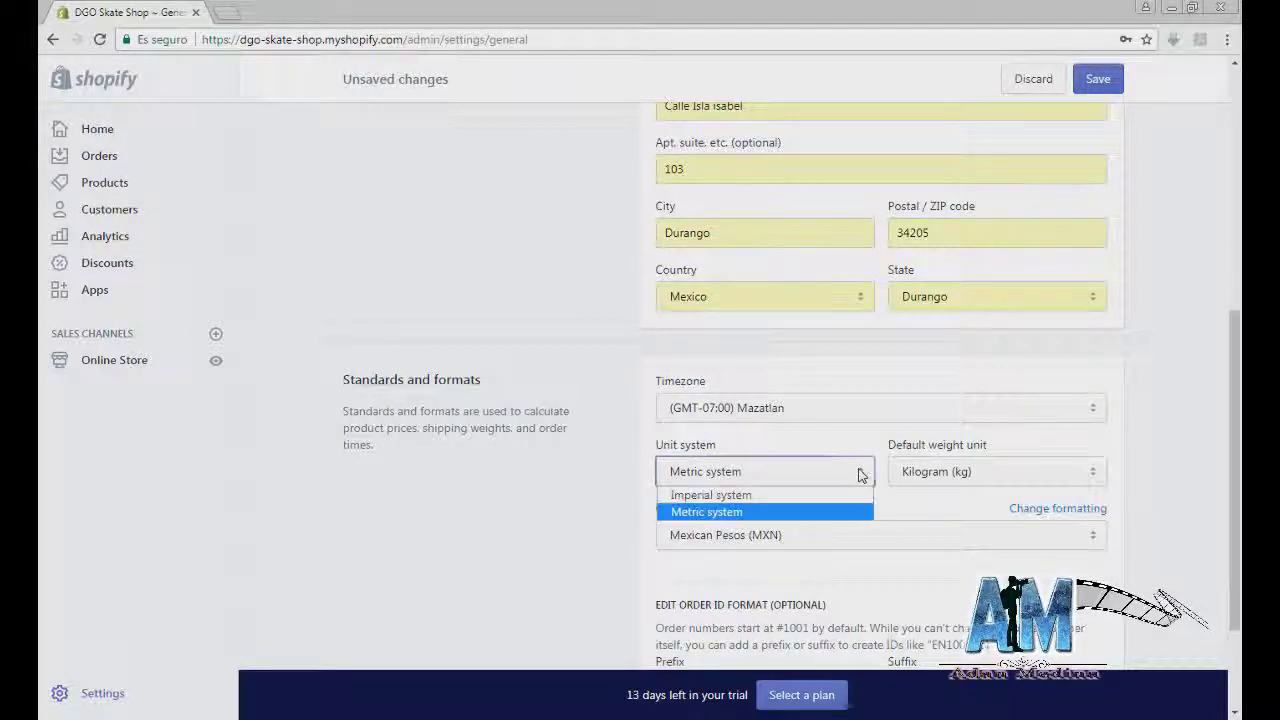
{"action": "left_click", "coordinate": [727, 513]}
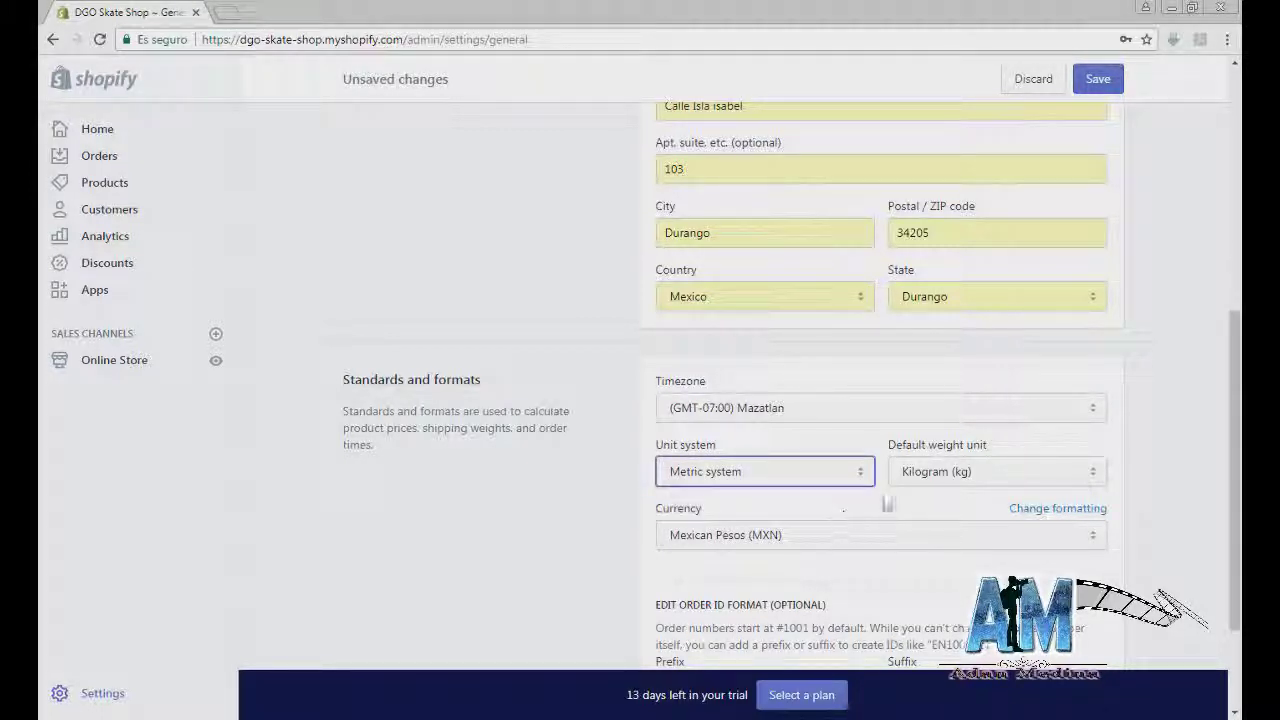
{"action": "left_click", "coordinate": [1087, 484]}
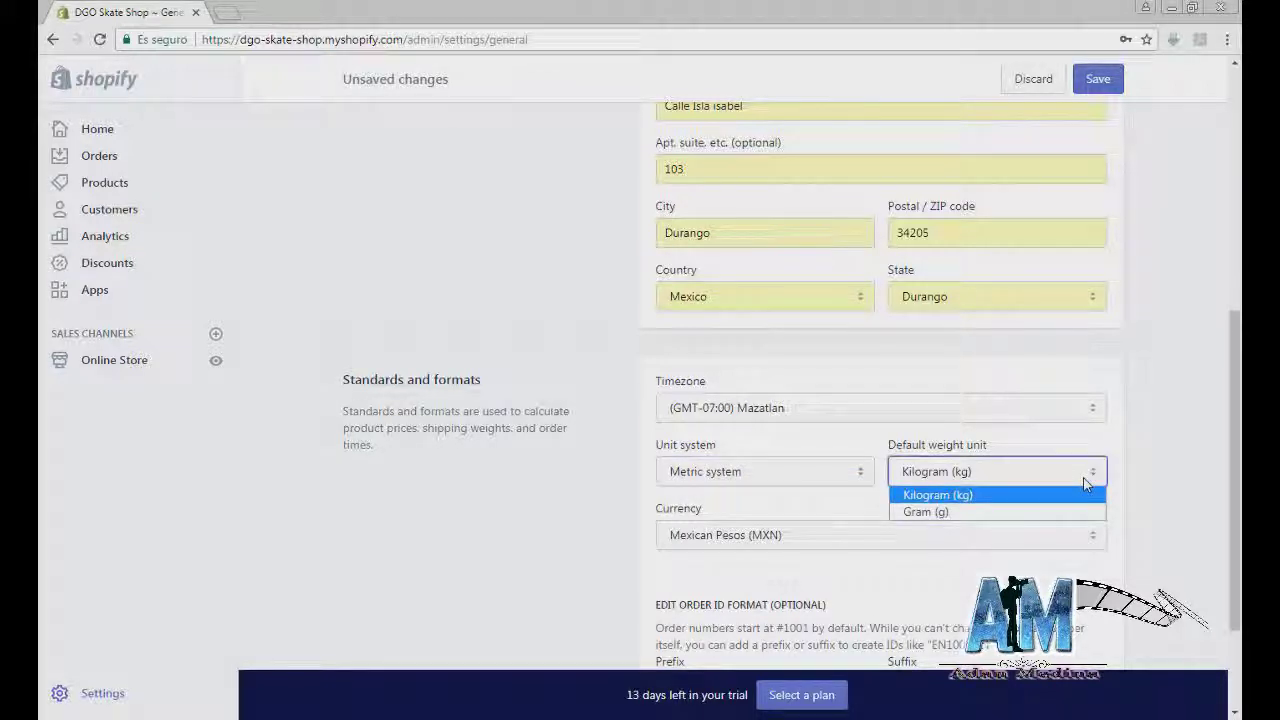
{"action": "left_click", "coordinate": [1085, 488]}
{"action": "scroll", "coordinate": [837, 531], "scroll_direction": "down", "scroll_amount": 2}
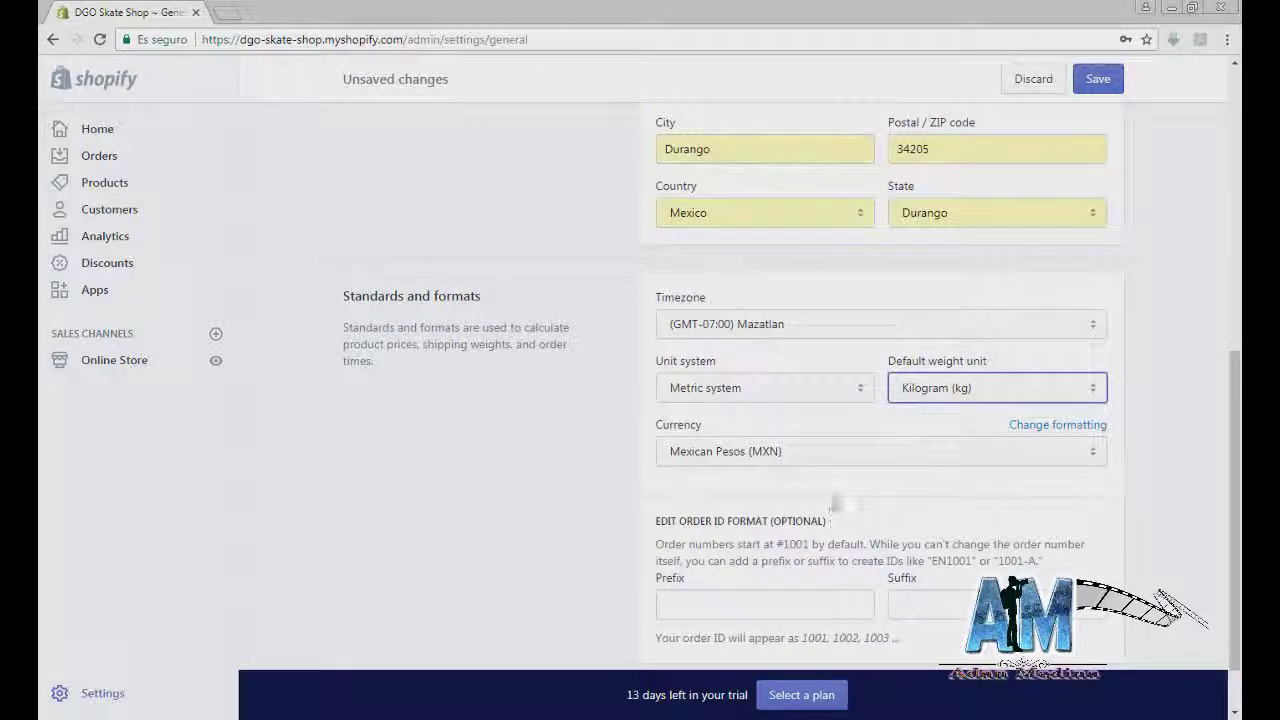
{"action": "left_click", "coordinate": [829, 462]}
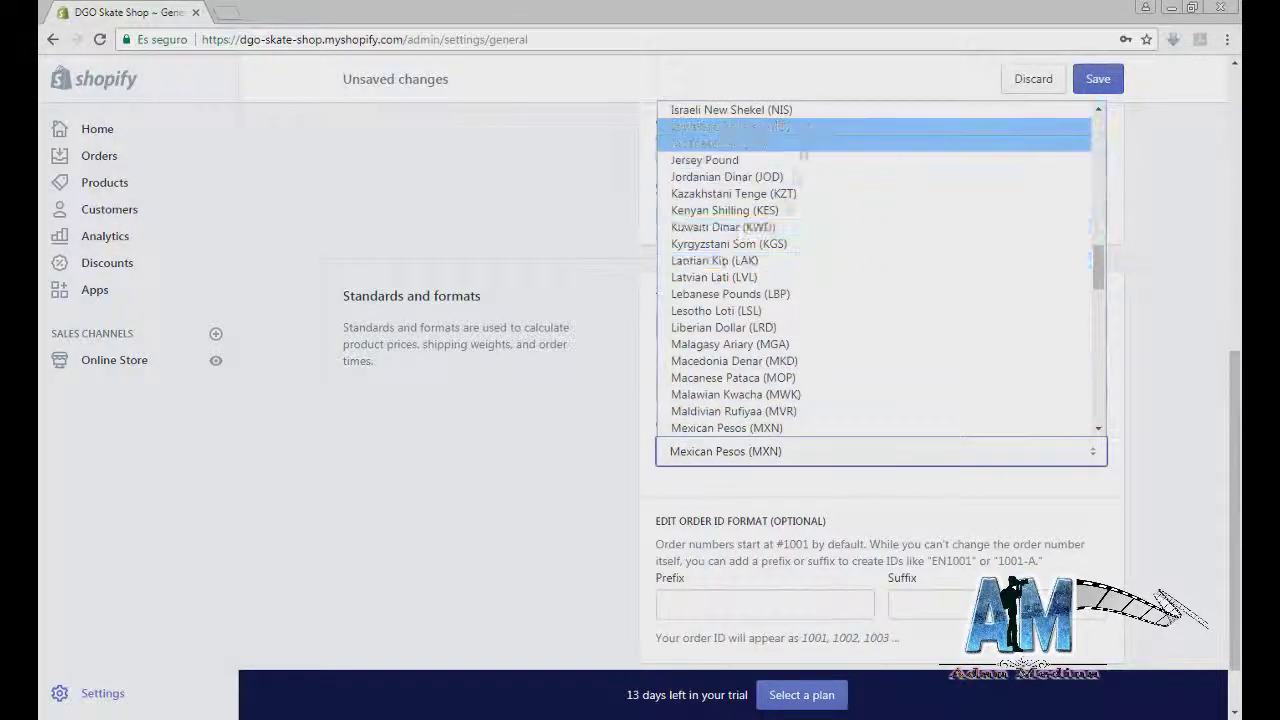
{"action": "left_click", "coordinate": [728, 428]}
{"action": "scroll", "coordinate": [650, 500], "scroll_direction": "down", "scroll_amount": 2}
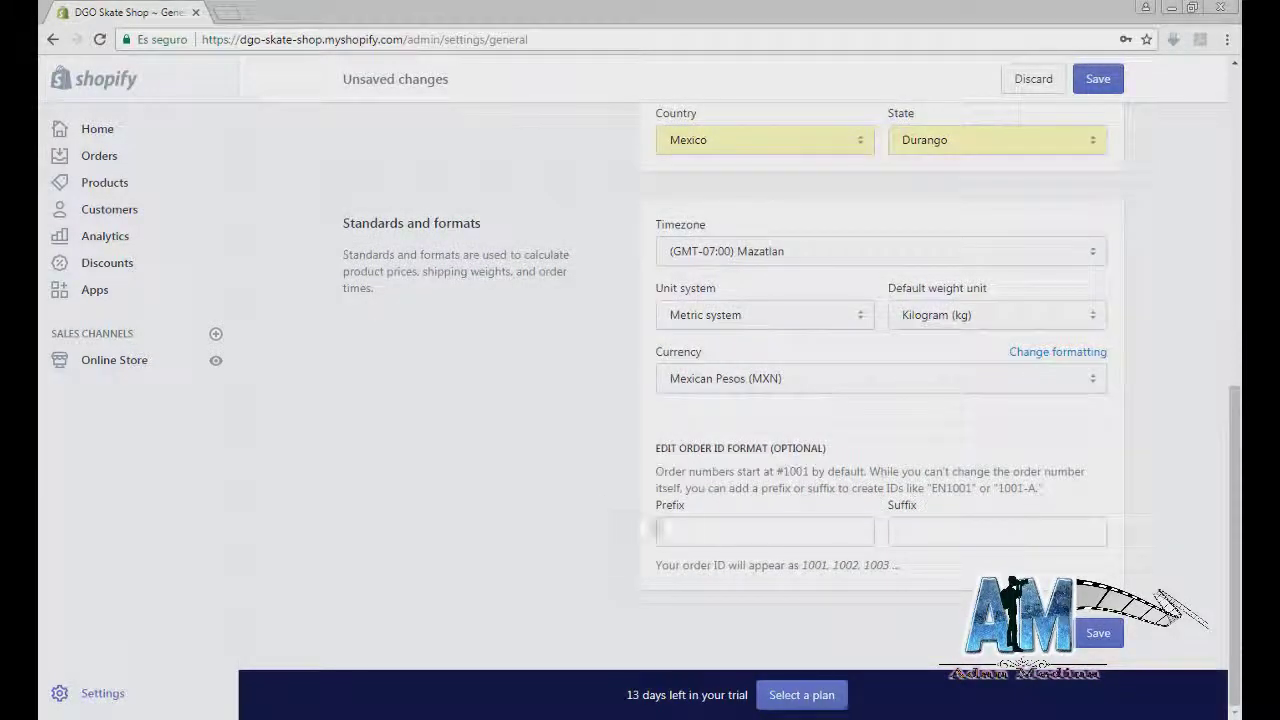
{"action": "scroll", "coordinate": [793, 558], "scroll_direction": "up", "scroll_amount": 1}
{"action": "scroll", "coordinate": [900, 300], "scroll_direction": "down", "scroll_amount": 1}
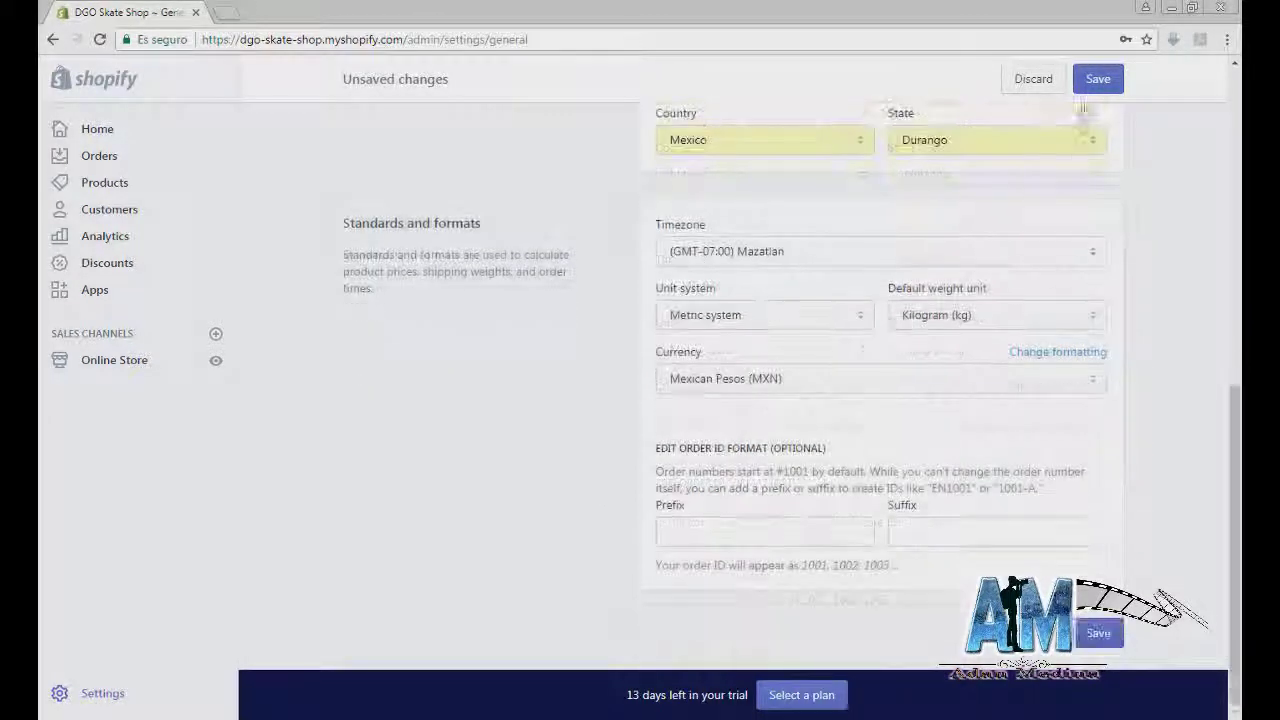
{"action": "left_click", "coordinate": [1096, 79]}
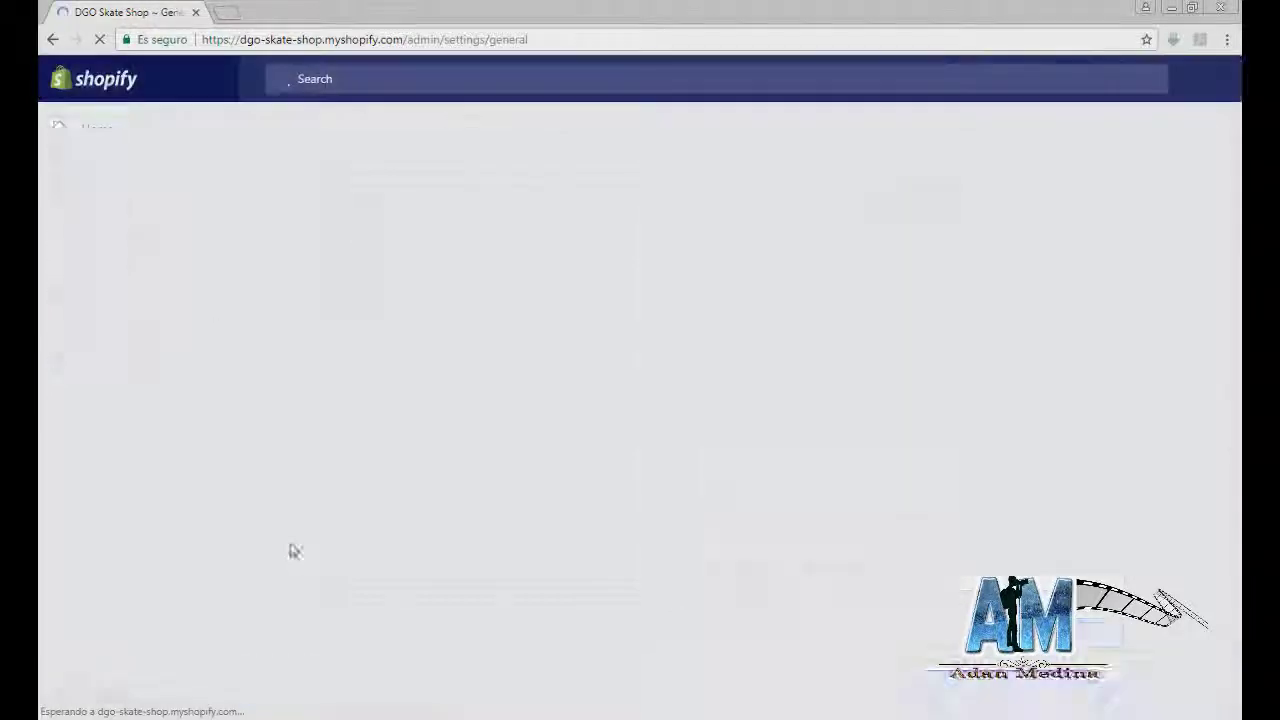
Step: Review PayPal, credit card and payment authorization options, then return to Settings
{"action": "left_click", "coordinate": [362, 133]}
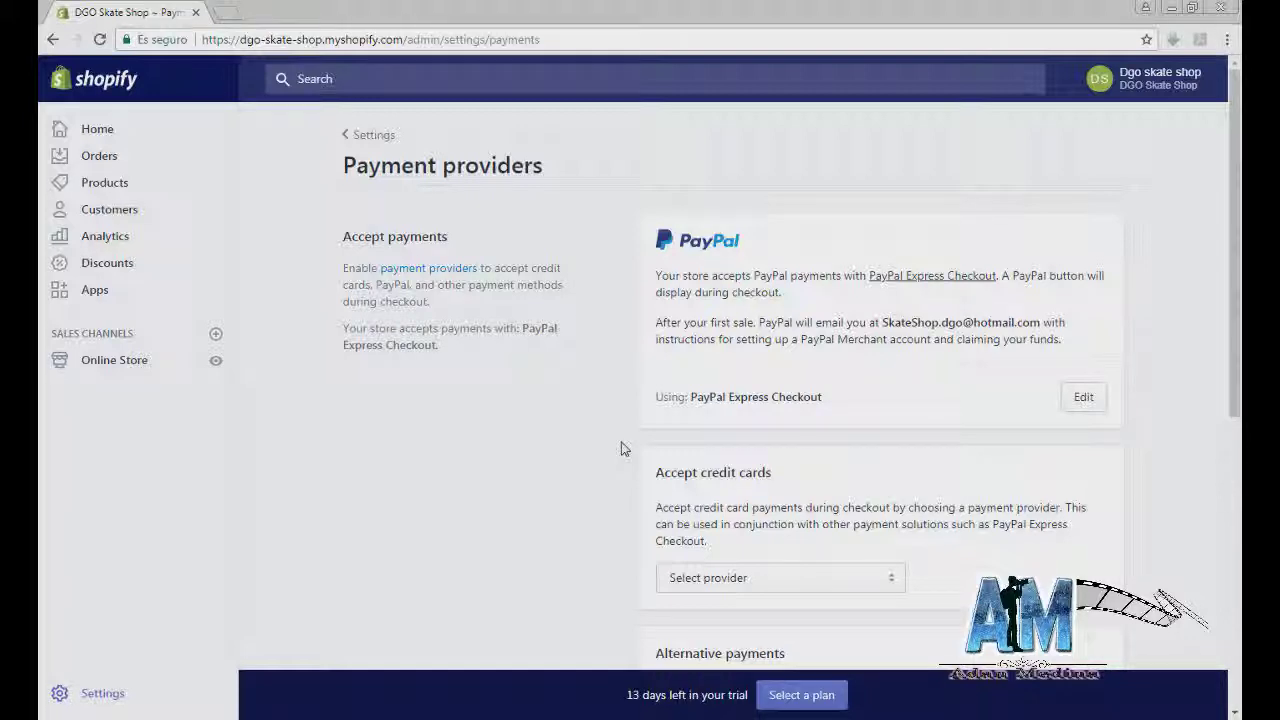
{"action": "scroll", "coordinate": [620, 449], "scroll_direction": "down", "scroll_amount": 4}
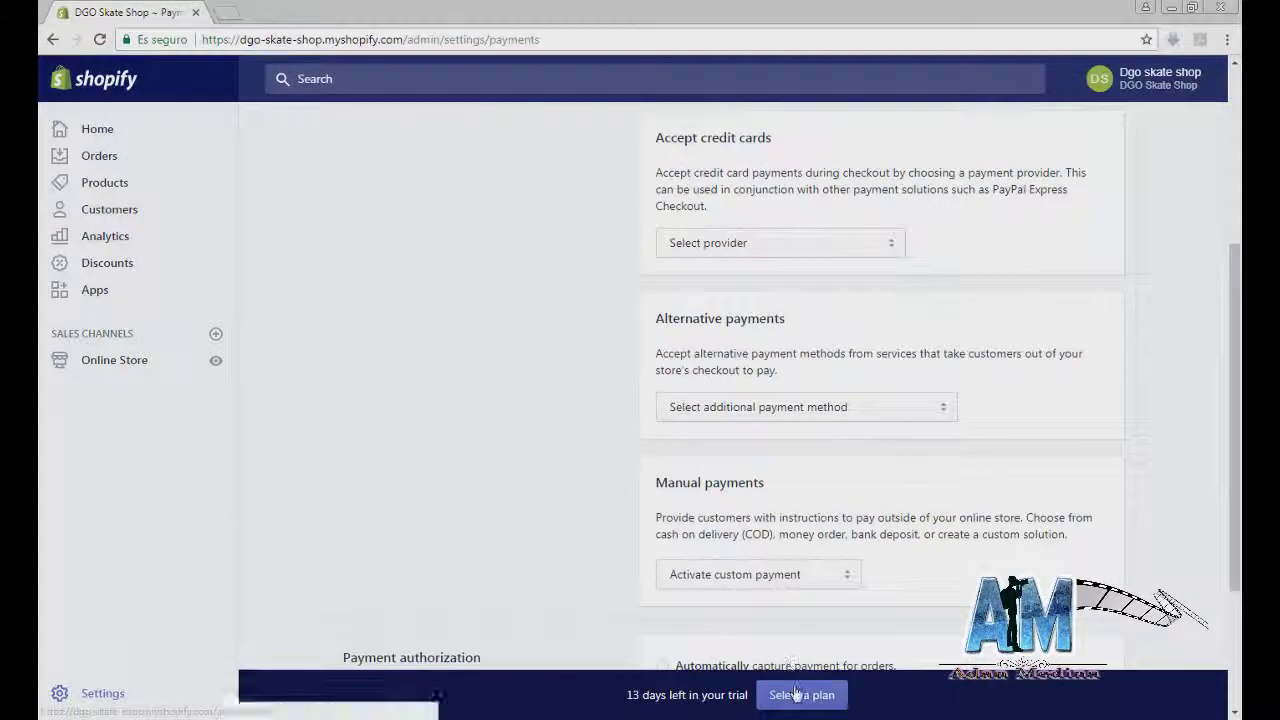
{"action": "scroll", "coordinate": [600, 545], "scroll_direction": "down", "scroll_amount": 2}
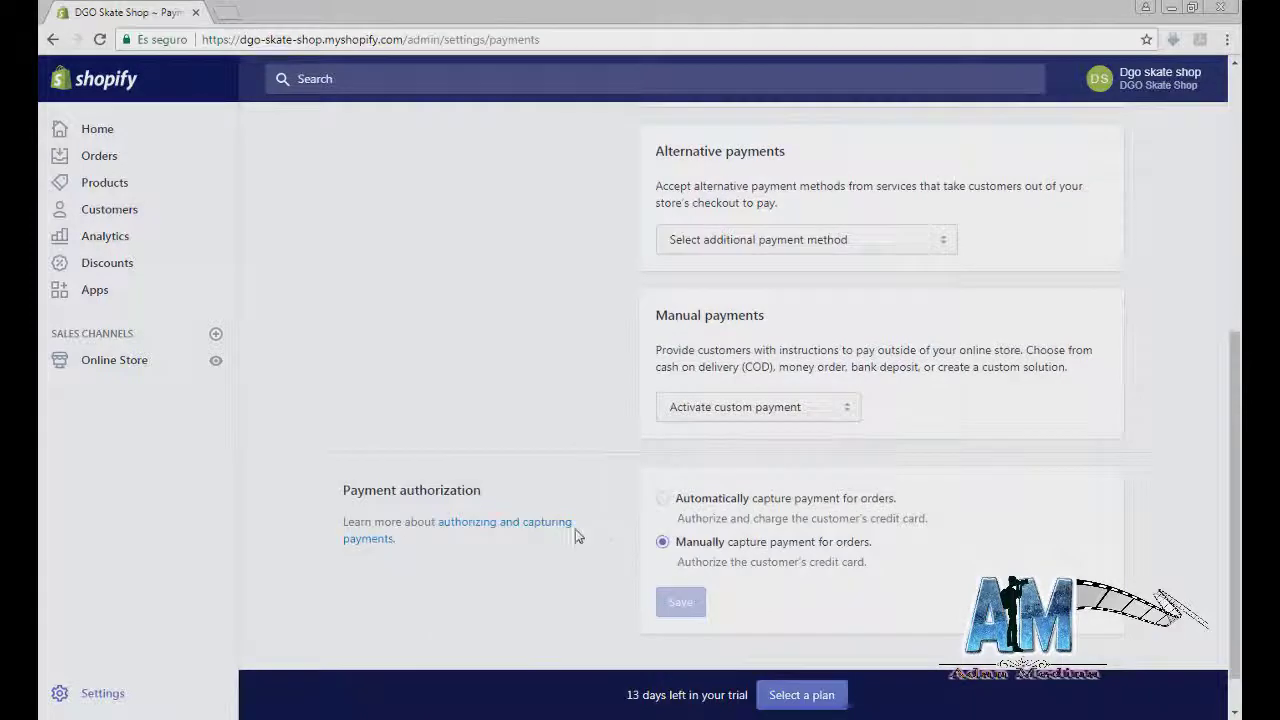
{"action": "scroll", "coordinate": [575, 537], "scroll_direction": "up", "scroll_amount": 6}
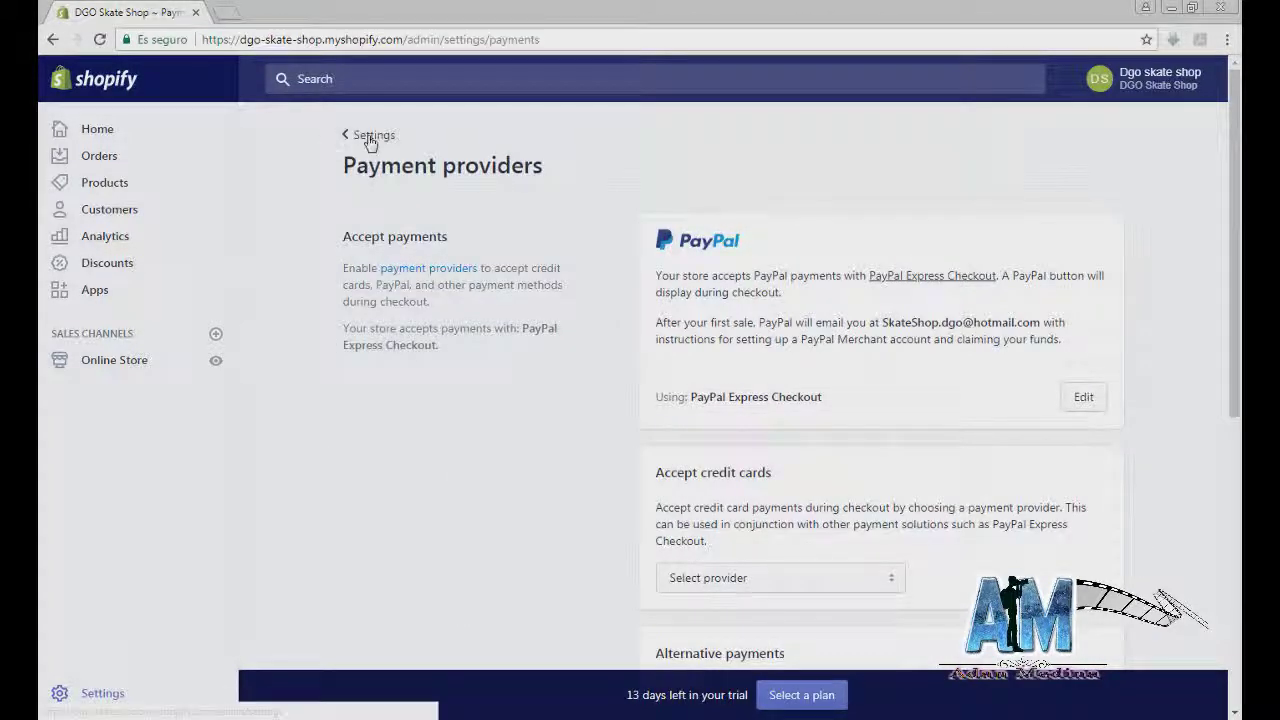
{"action": "left_click", "coordinate": [362, 138]}
Step: Scroll the Checkout settings through customer accounts, customer contact and form options
{"action": "left_click", "coordinate": [440, 389]}
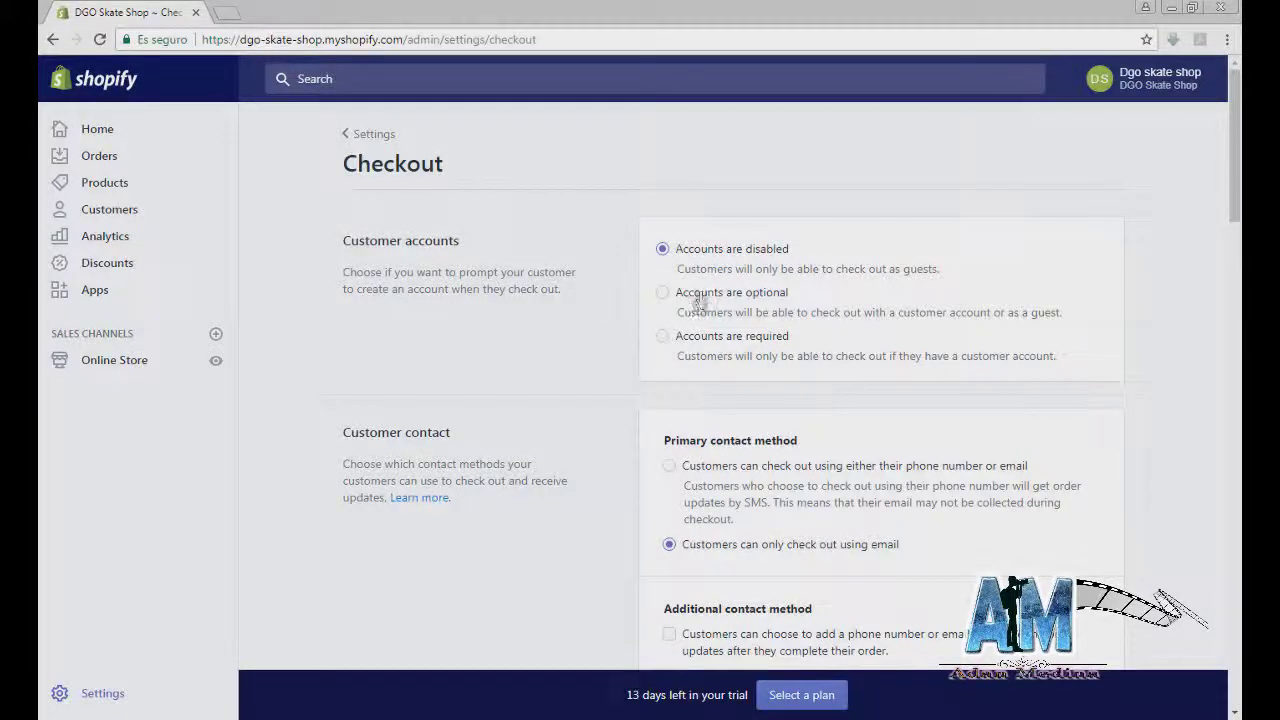
{"action": "scroll", "coordinate": [700, 300], "scroll_direction": "down", "scroll_amount": 1}
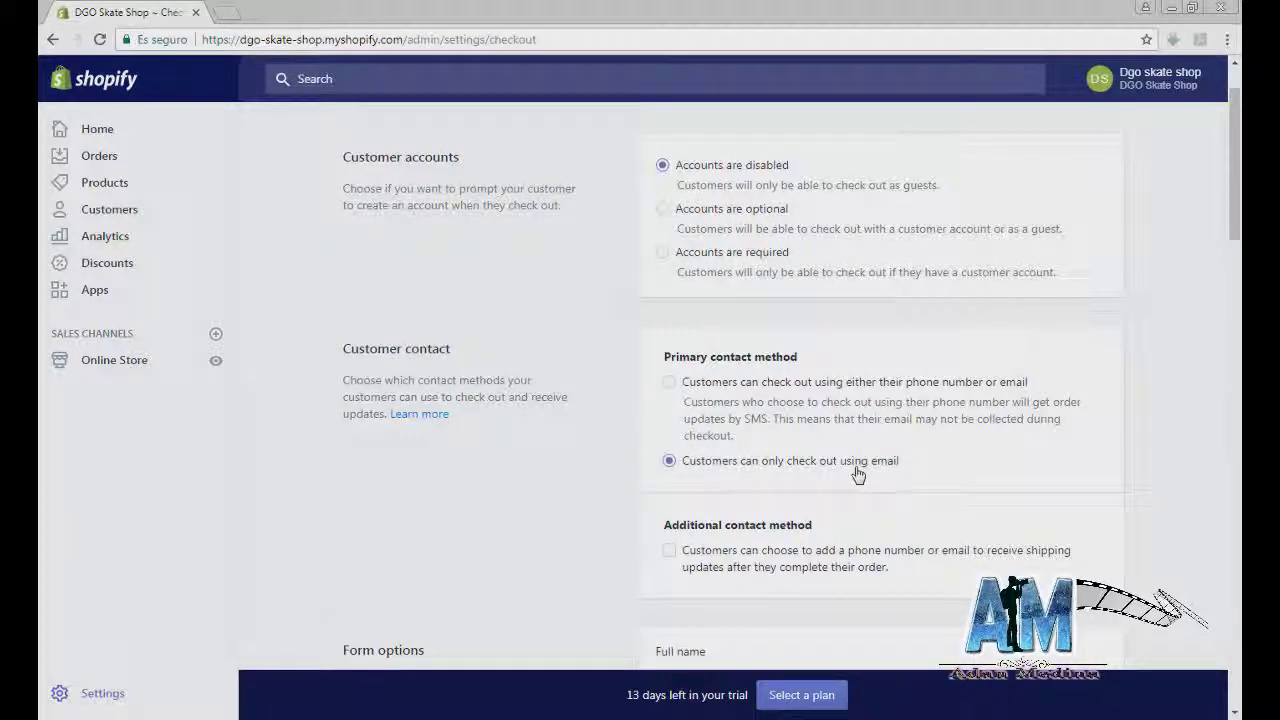
{"action": "scroll", "coordinate": [866, 476], "scroll_direction": "down", "scroll_amount": 3}
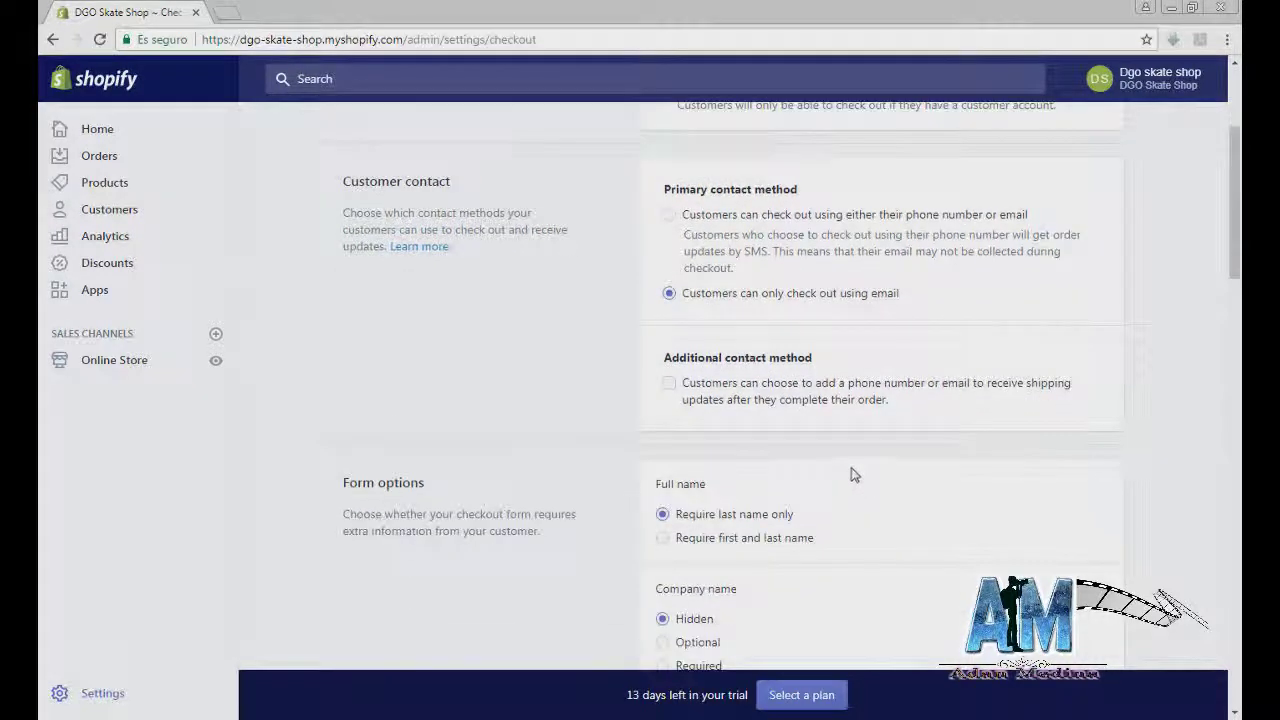
{"action": "scroll", "coordinate": [773, 476], "scroll_direction": "down", "scroll_amount": 1}
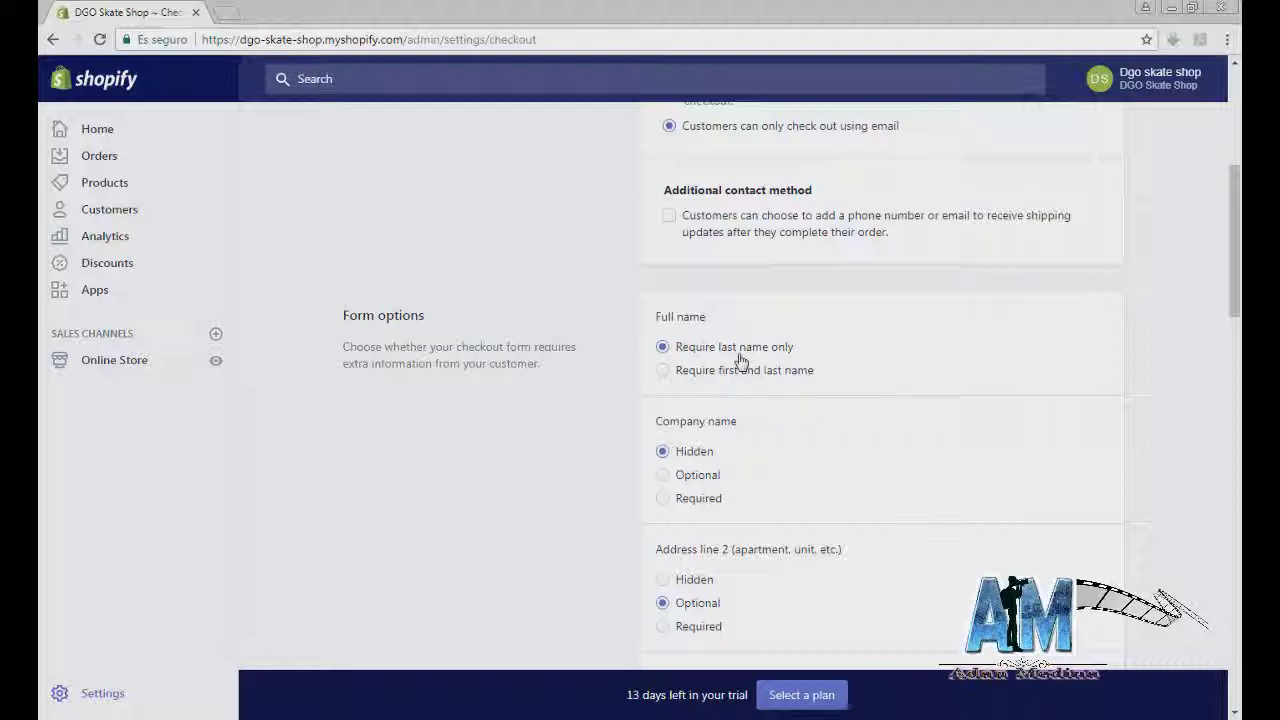
{"action": "scroll", "coordinate": [730, 415], "scroll_direction": "down", "scroll_amount": 3}
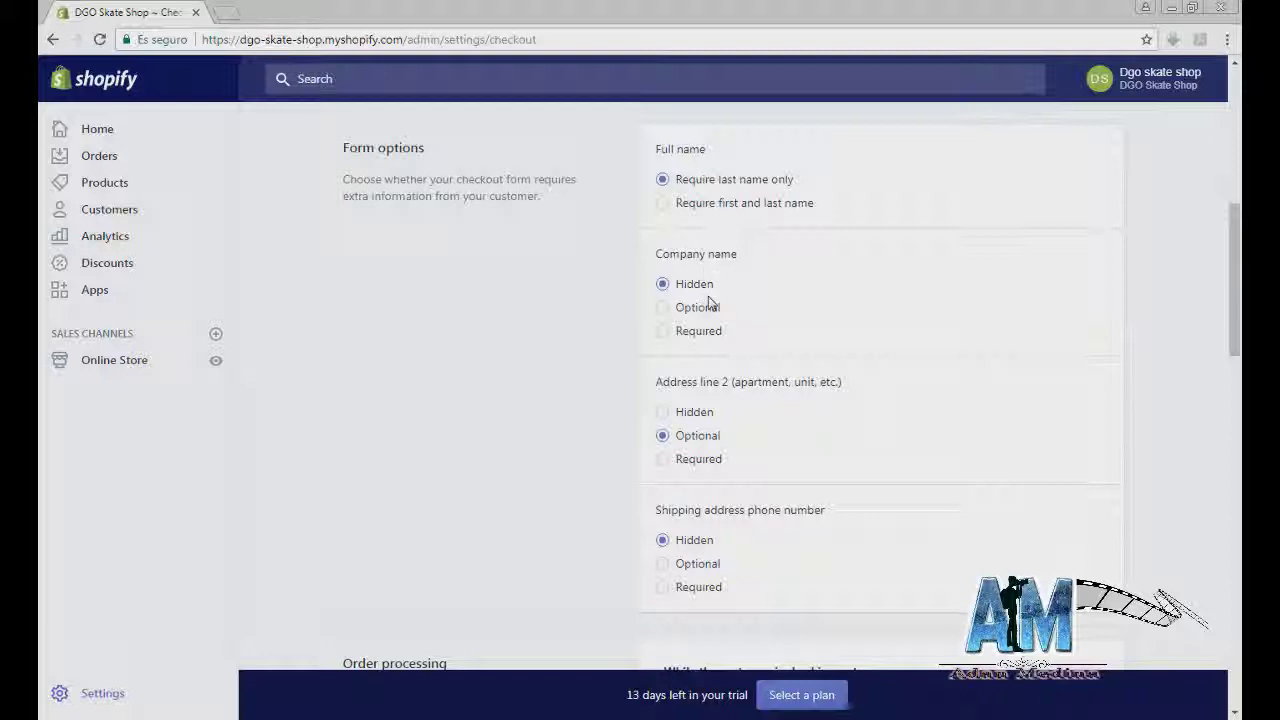
Step: Make company name optional and require a phone number with the shipping address
{"action": "left_click", "coordinate": [692, 307]}
{"action": "scroll", "coordinate": [690, 313], "scroll_direction": "down", "scroll_amount": 1}
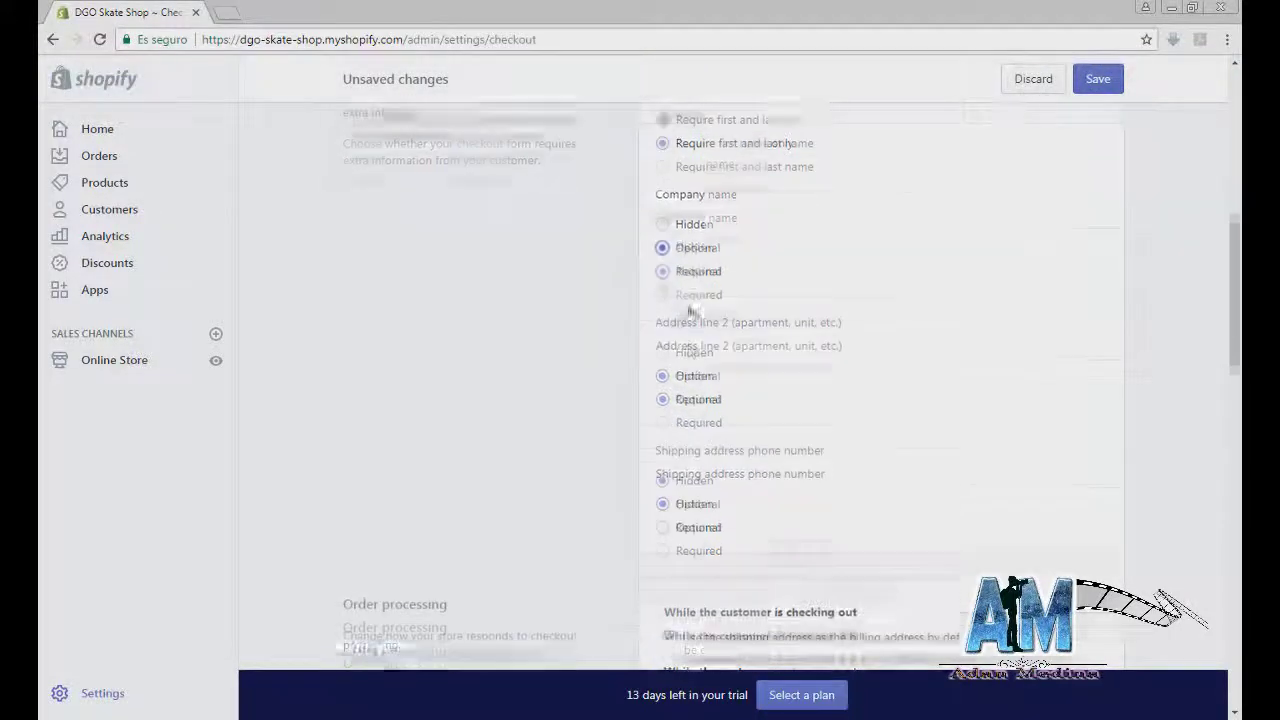
{"action": "scroll", "coordinate": [690, 313], "scroll_direction": "down", "scroll_amount": 1}
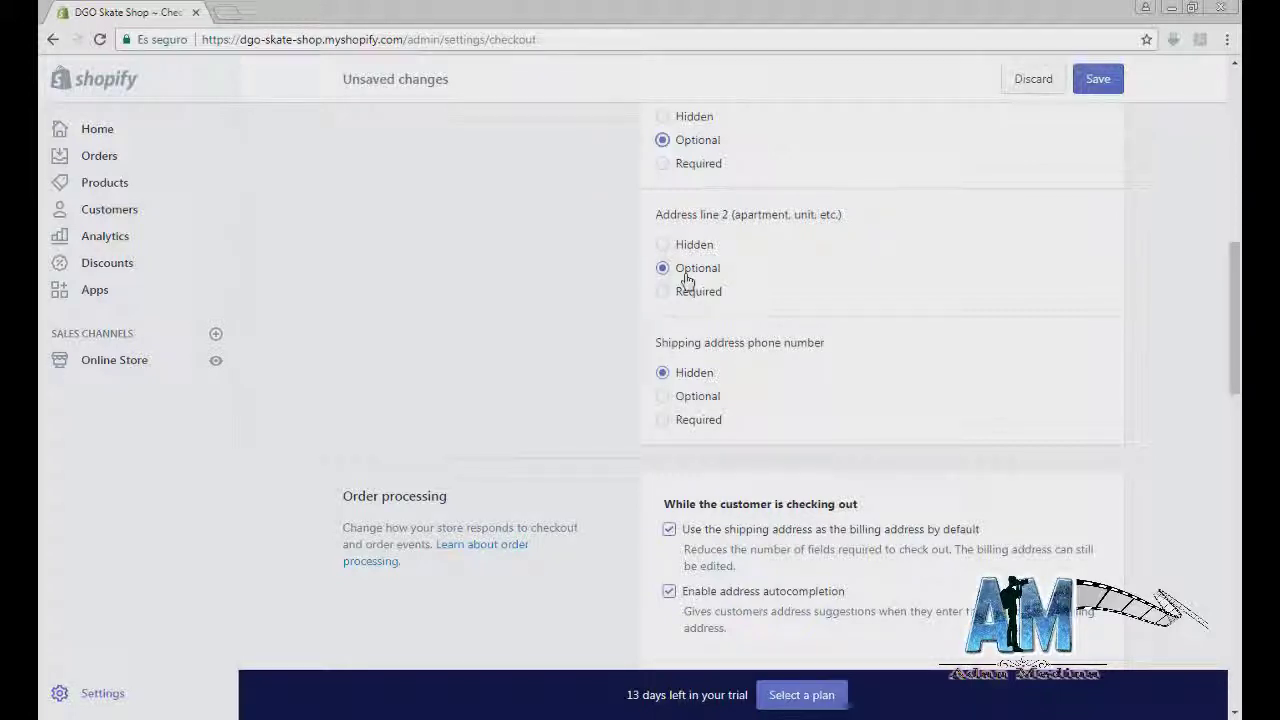
{"action": "scroll", "coordinate": [686, 280], "scroll_direction": "down", "scroll_amount": 1}
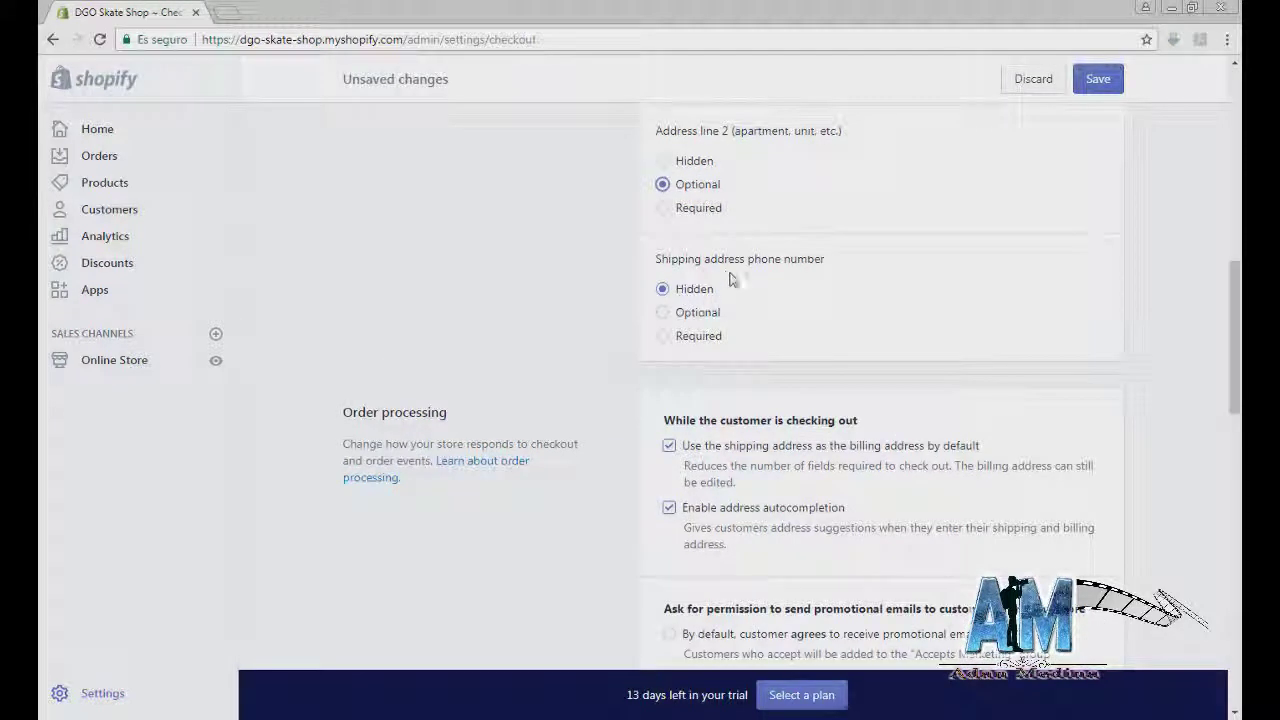
{"action": "left_click", "coordinate": [686, 318]}
{"action": "left_click", "coordinate": [684, 338]}
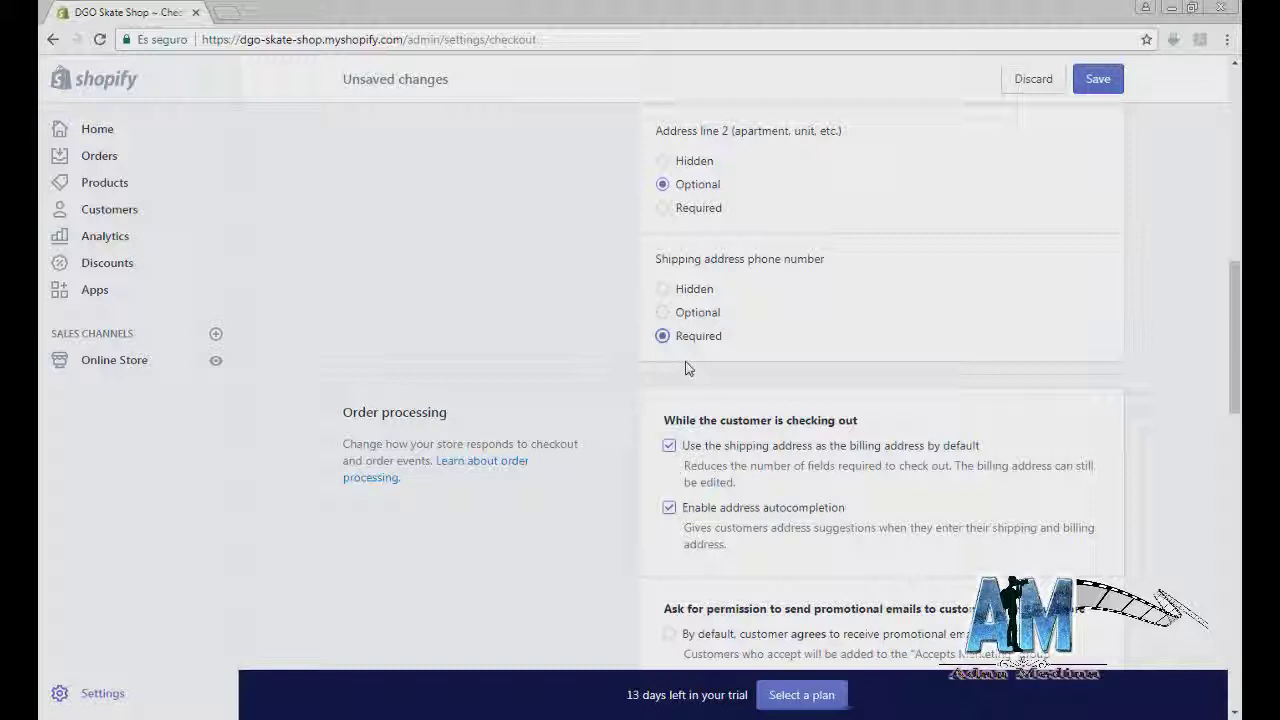
Step: Scroll down to checkout language and the refund, privacy and TOS statements
{"action": "scroll", "coordinate": [686, 368], "scroll_direction": "down", "scroll_amount": 4}
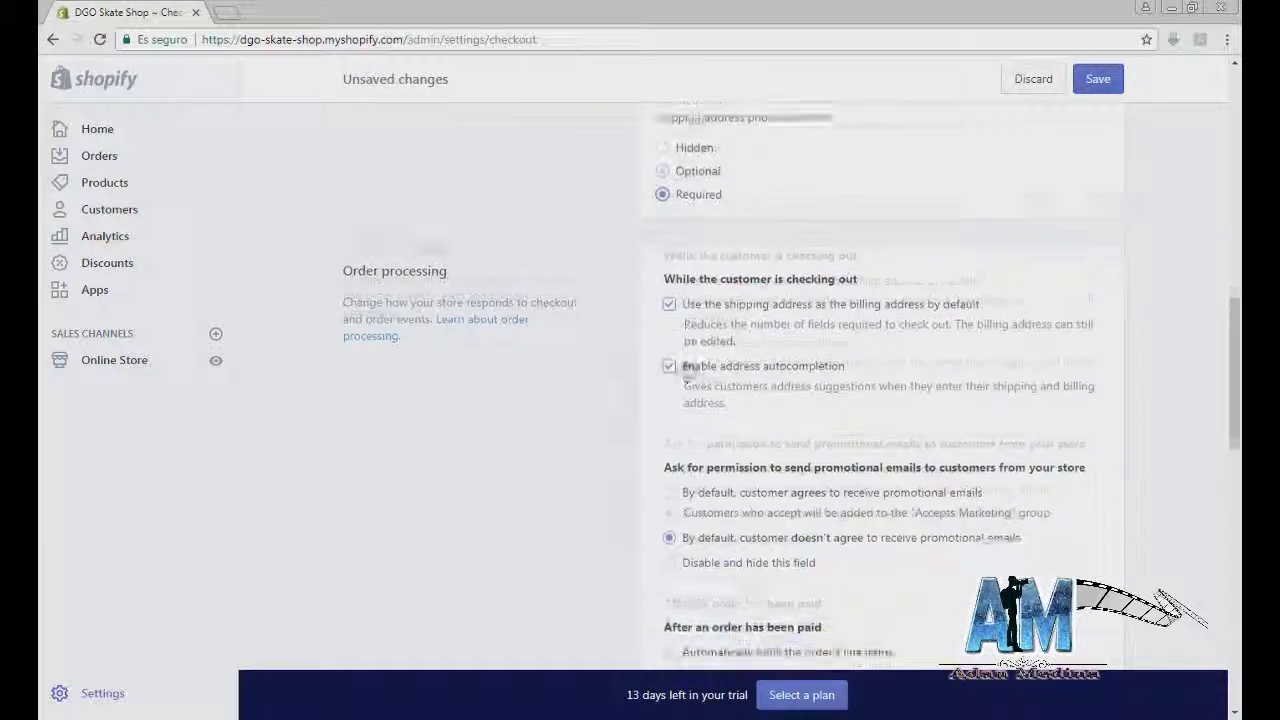
{"action": "scroll", "coordinate": [686, 364], "scroll_direction": "down", "scroll_amount": 1}
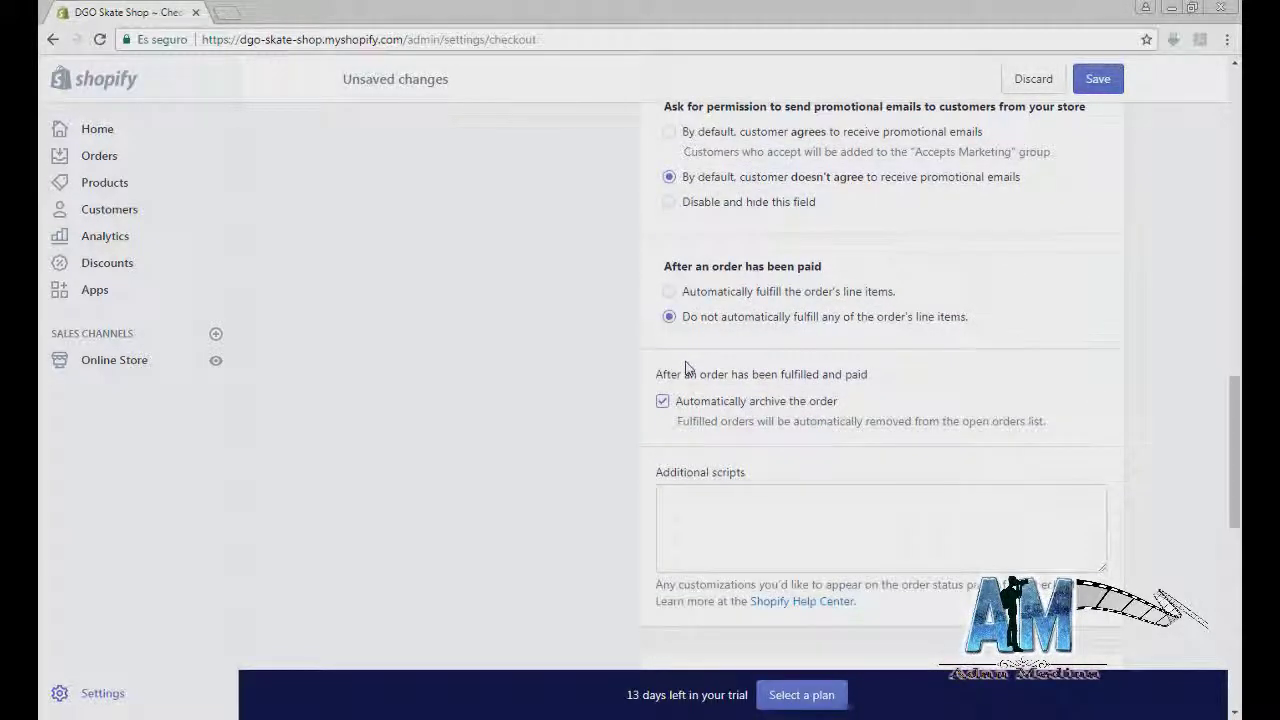
{"action": "scroll", "coordinate": [686, 368], "scroll_direction": "down", "scroll_amount": 2}
{"action": "scroll", "coordinate": [686, 368], "scroll_direction": "down", "scroll_amount": 3}
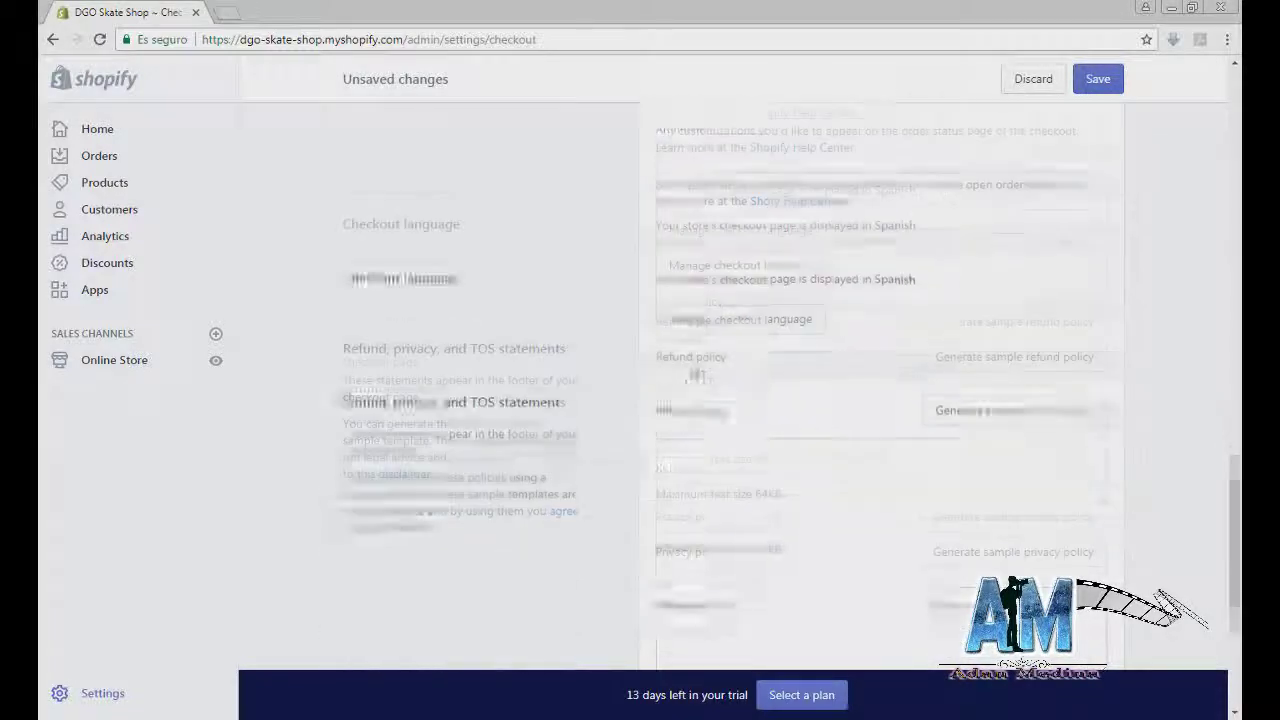
{"action": "scroll", "coordinate": [709, 383], "scroll_direction": "up", "scroll_amount": 2}
{"action": "scroll", "coordinate": [809, 369], "scroll_direction": "down", "scroll_amount": 2}
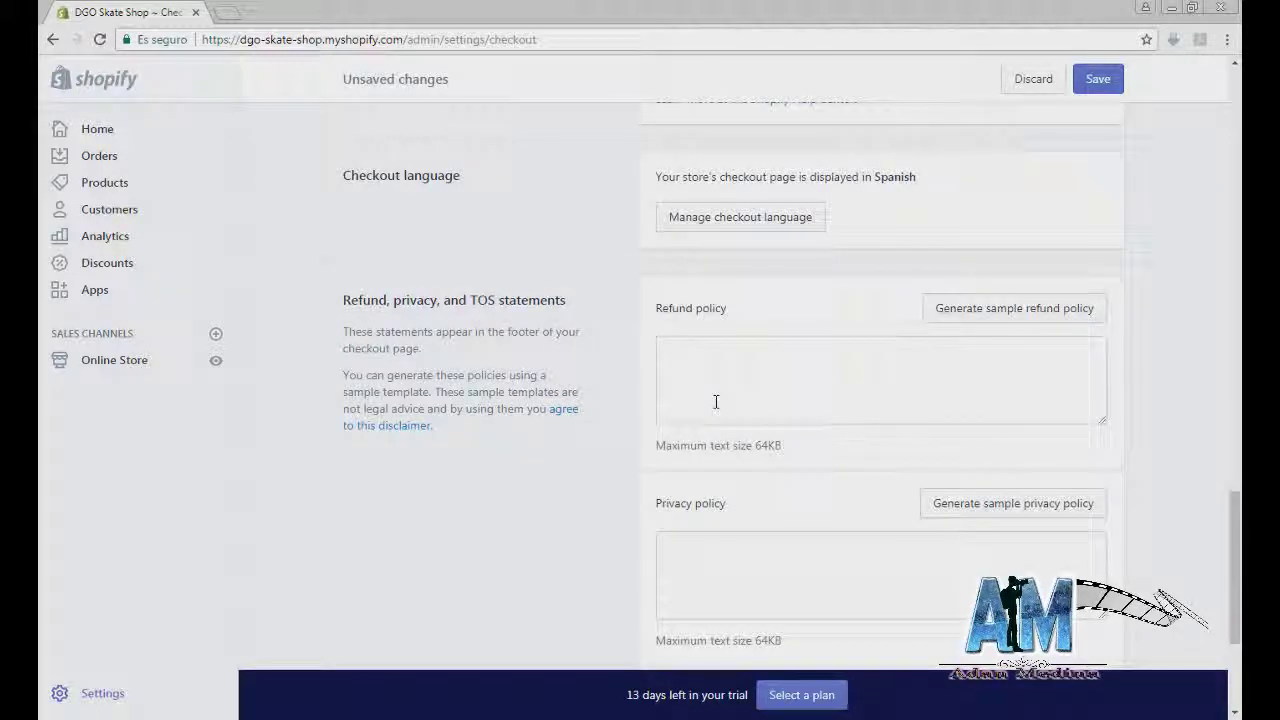
Step: Replace the test text in the refund policy with a generated sample policy
{"action": "left_click", "coordinate": [755, 400]}
{"action": "type", "text": "dhdhgh"}
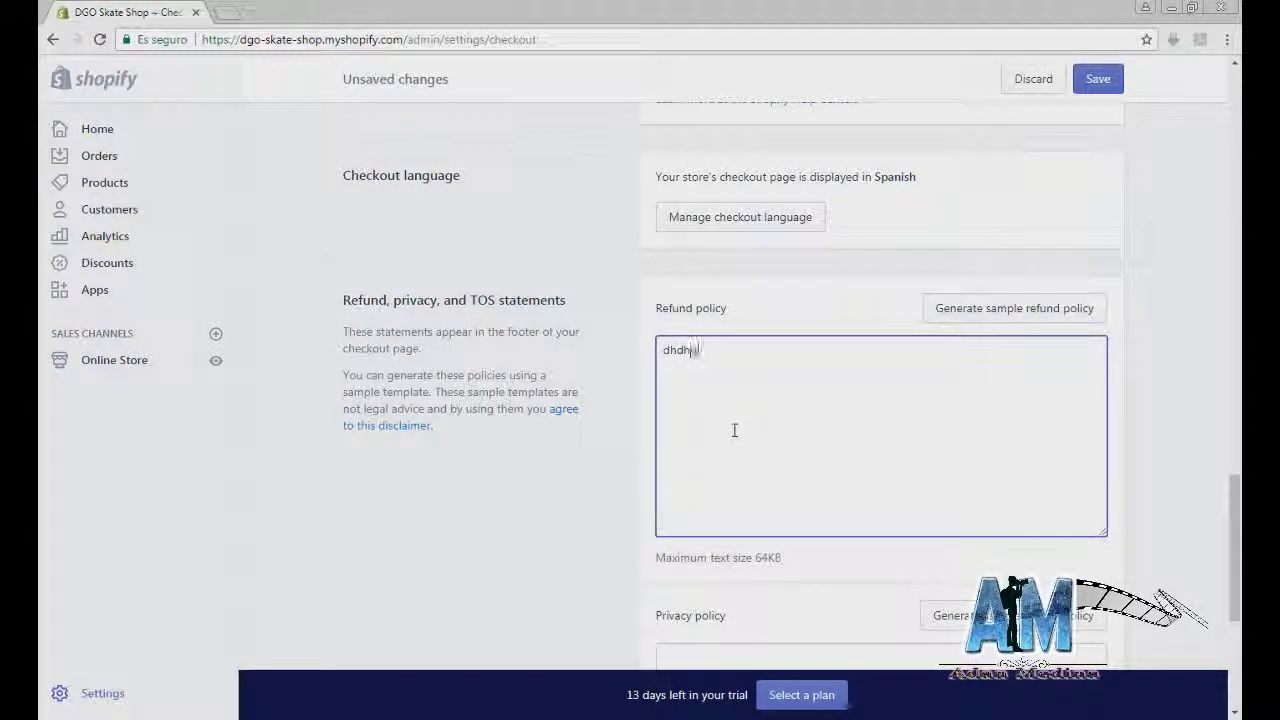
{"action": "key", "text": "BackSpace"}
{"action": "key", "text": "BackSpace"}
{"action": "key", "text": "BackSpace"}
{"action": "key", "text": "BackSpace"}
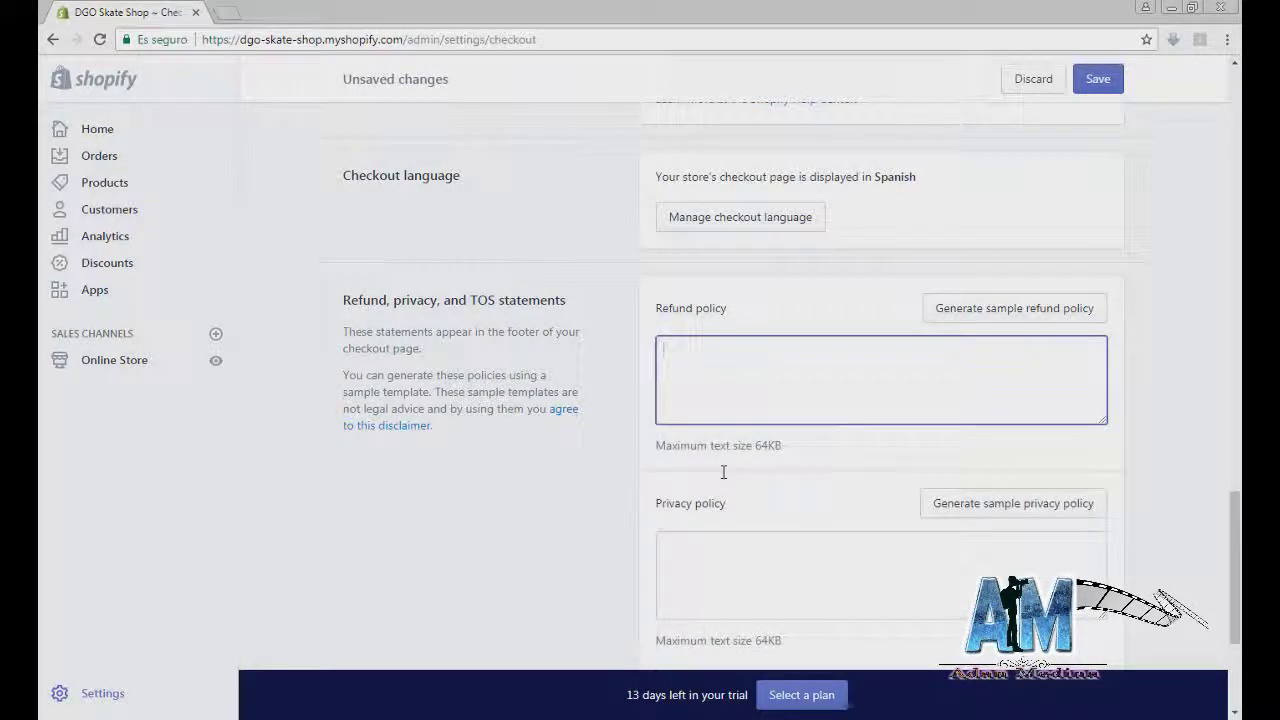
{"action": "left_click", "coordinate": [986, 316]}
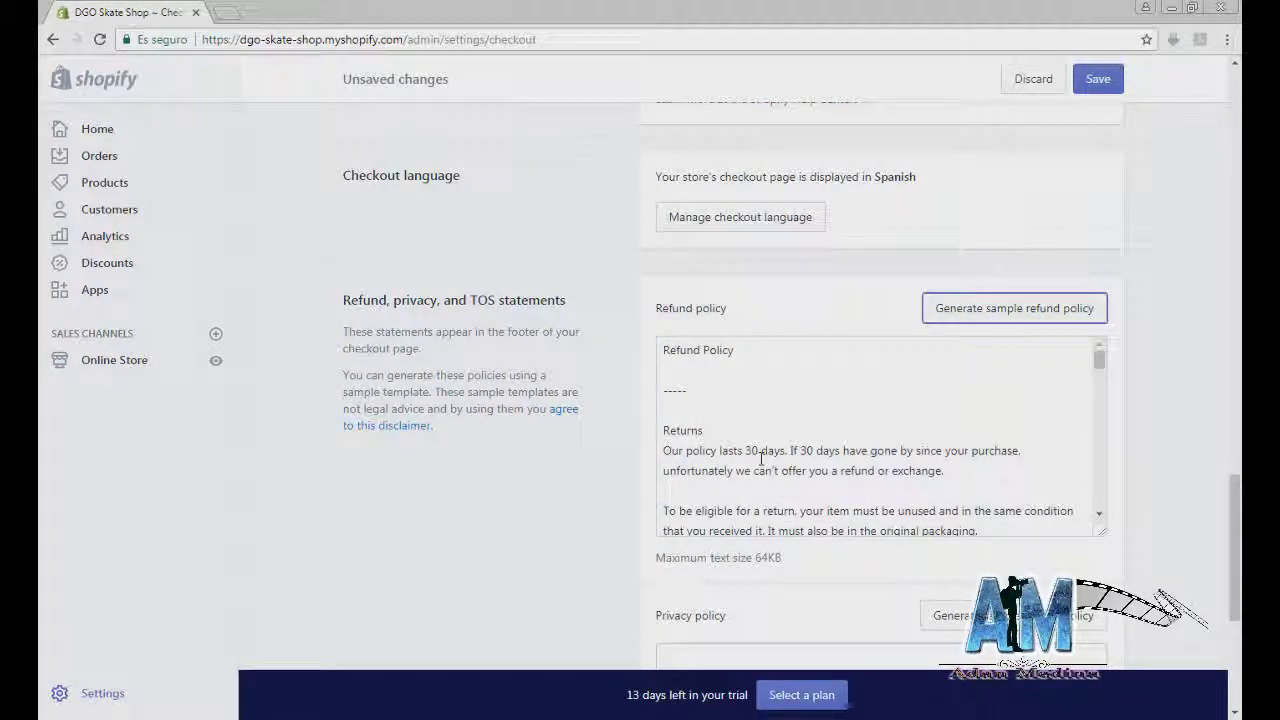
Step: Generate sample privacy policy and terms of service, save, and return to Settings
{"action": "scroll", "coordinate": [761, 458], "scroll_direction": "down", "scroll_amount": 4}
{"action": "scroll", "coordinate": [583, 463], "scroll_direction": "down", "scroll_amount": 3}
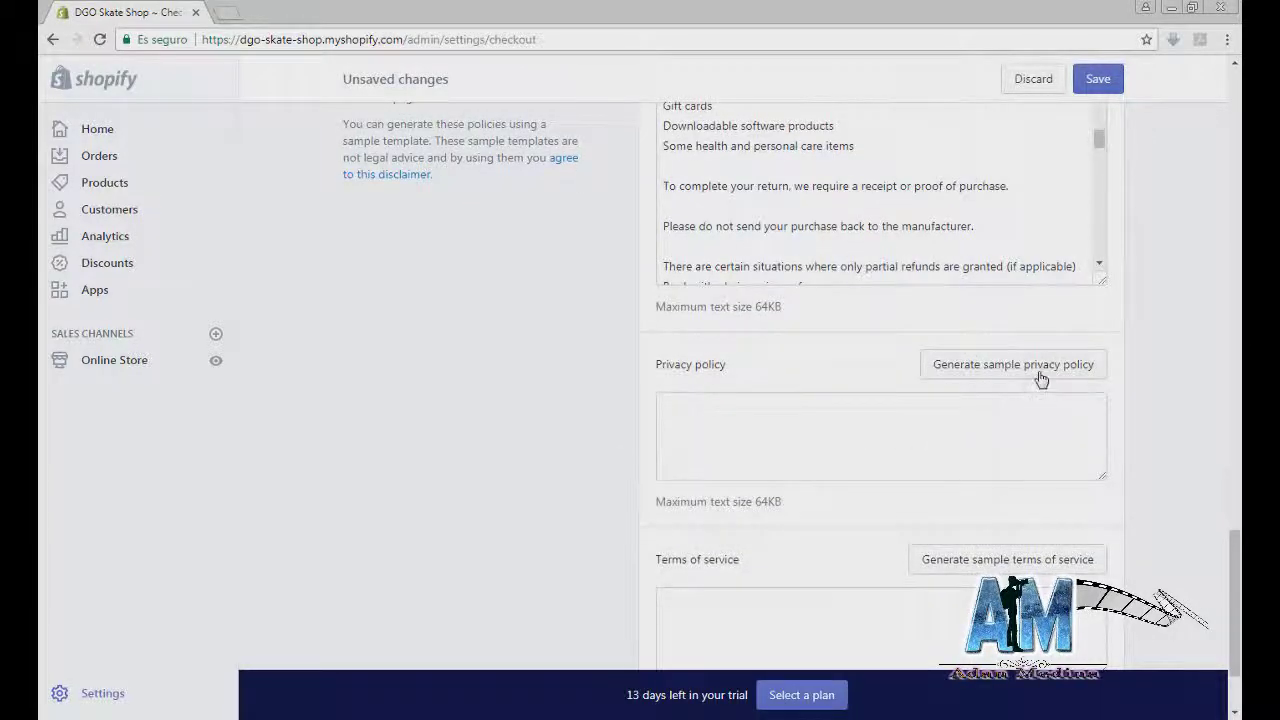
{"action": "left_click", "coordinate": [1040, 368]}
{"action": "scroll", "coordinate": [575, 471], "scroll_direction": "down", "scroll_amount": 5}
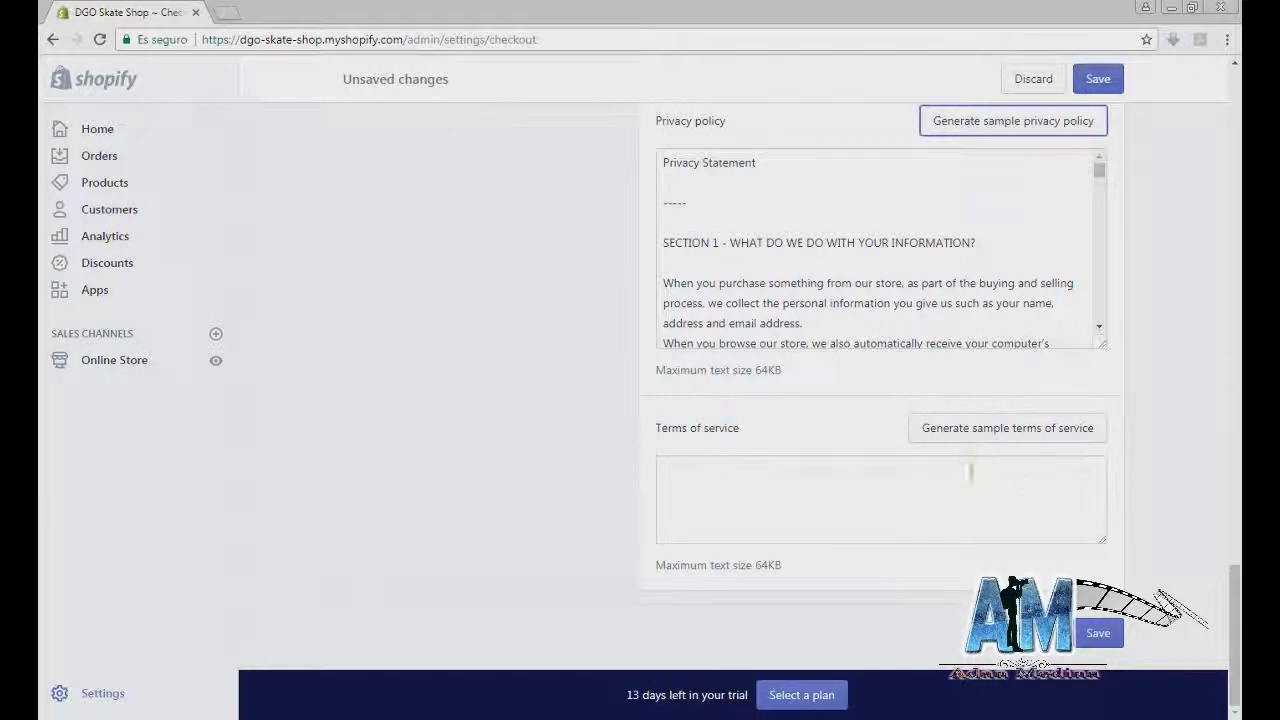
{"action": "left_click", "coordinate": [978, 441]}
{"action": "scroll", "coordinate": [873, 512], "scroll_direction": "down", "scroll_amount": 2}
{"action": "left_click", "coordinate": [1096, 86]}
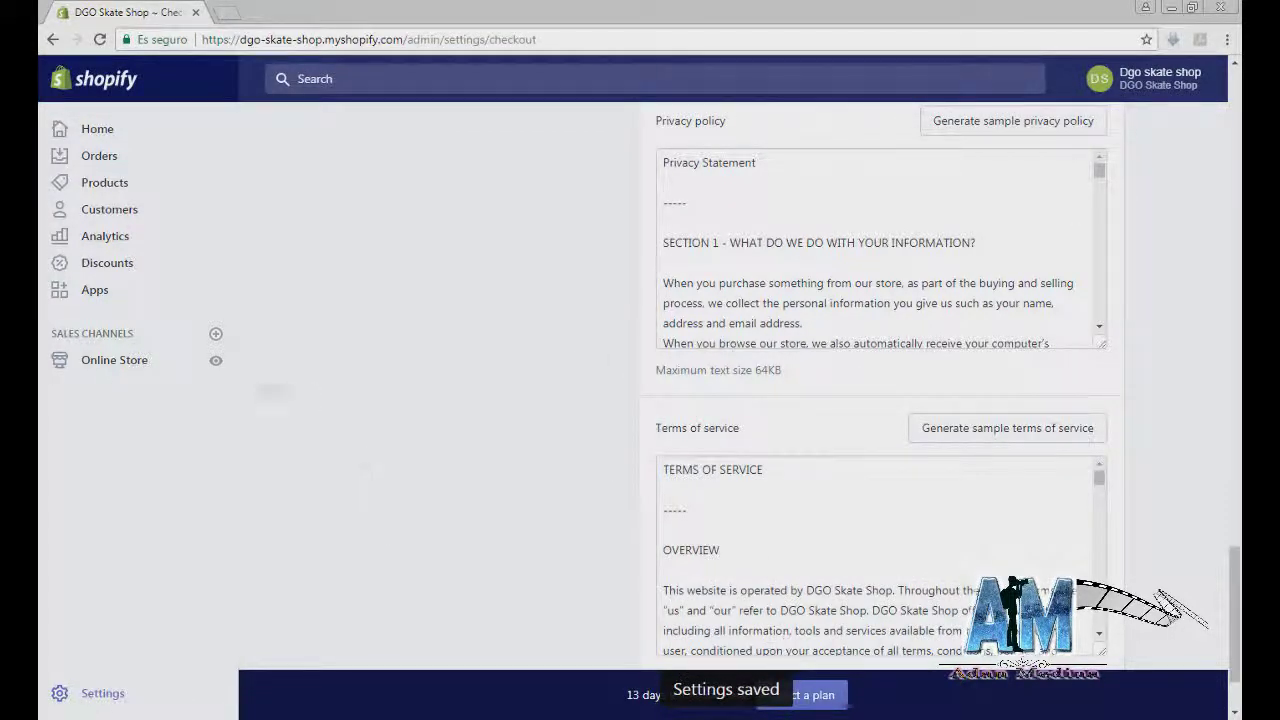
{"action": "left_click", "coordinate": [103, 688]}
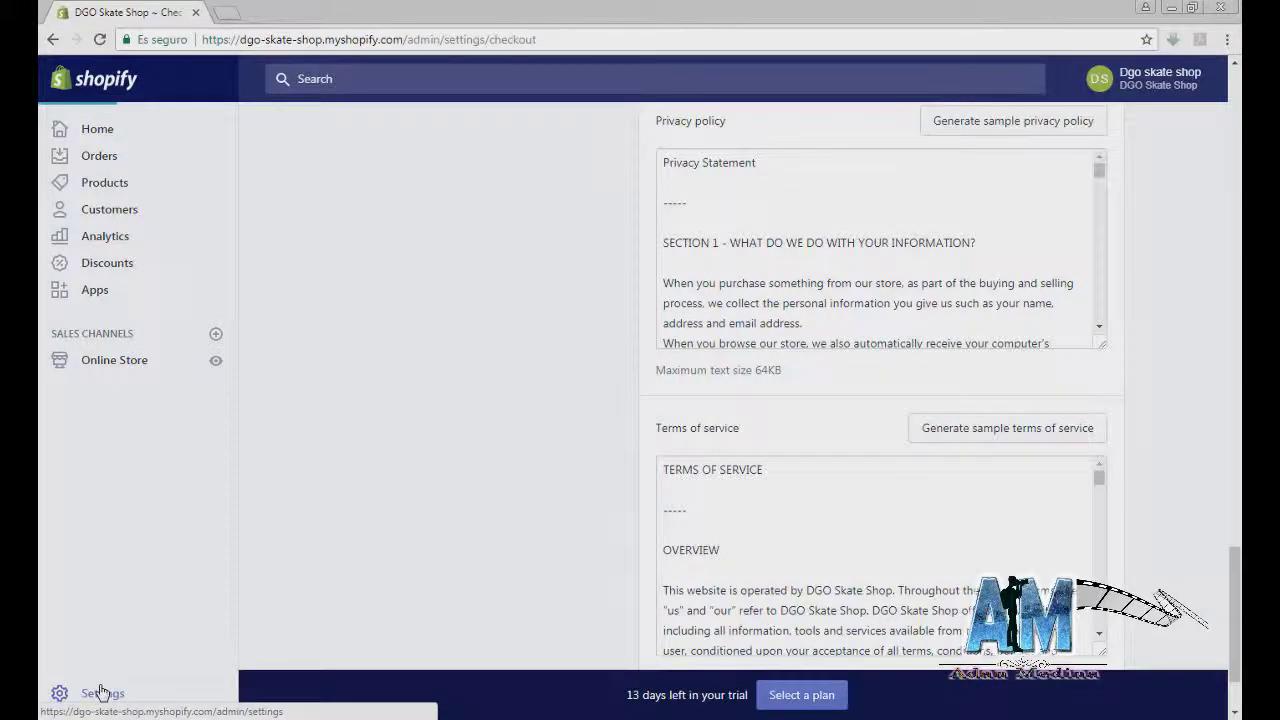
Step: Open Shipping settings and preview the Add shipping zone page before returning
{"action": "left_click", "coordinate": [466, 470]}
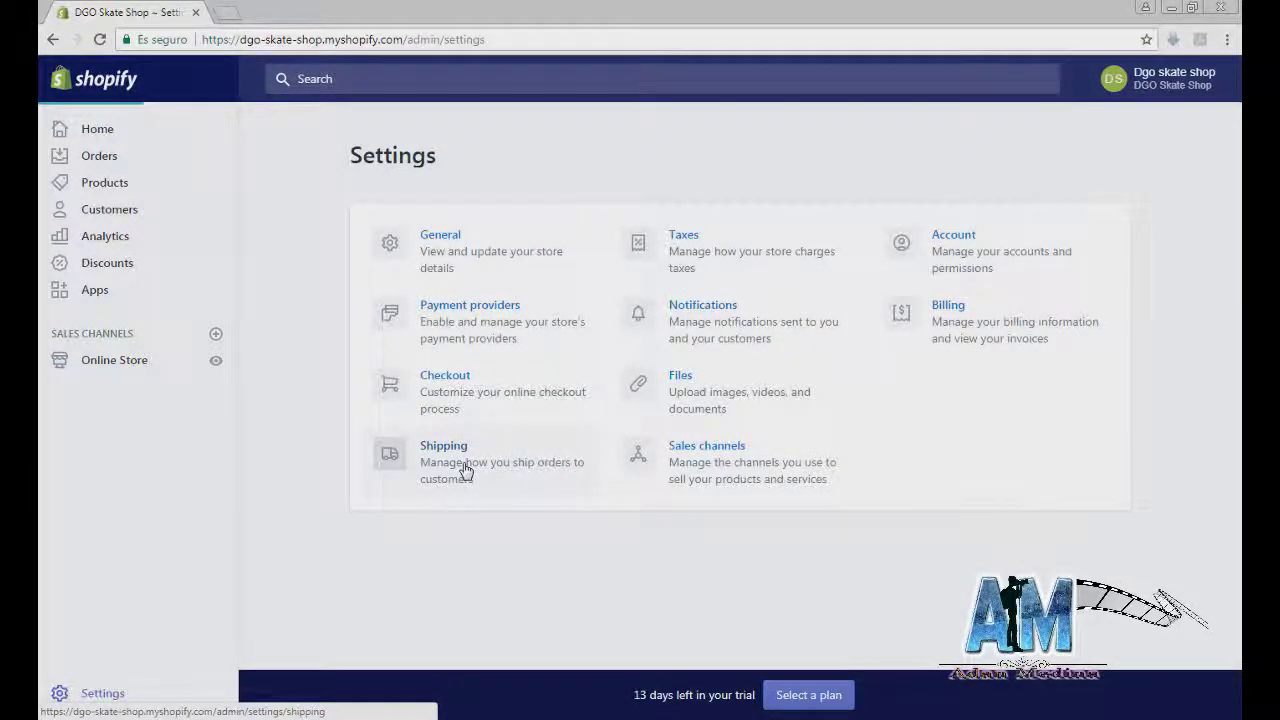
{"action": "scroll", "coordinate": [575, 450], "scroll_direction": "down", "scroll_amount": 2}
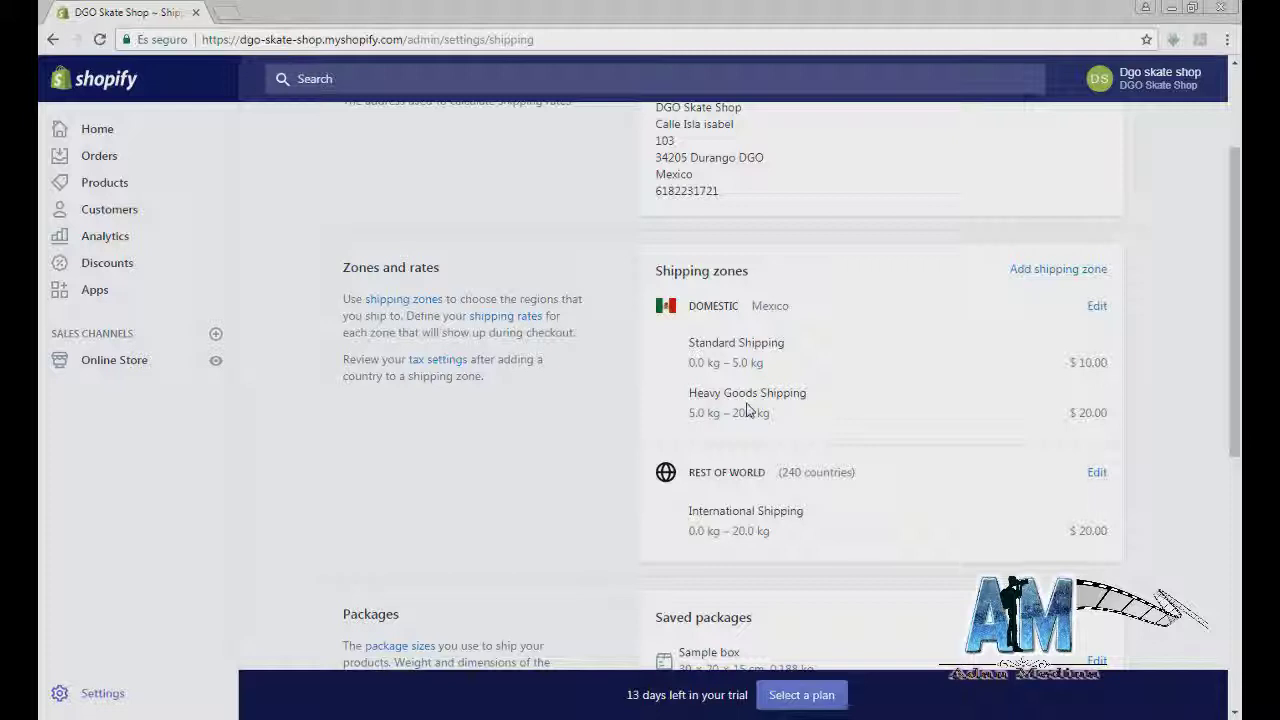
{"action": "left_click_drag", "start_coordinate": [703, 288], "coordinate": [929, 289]}
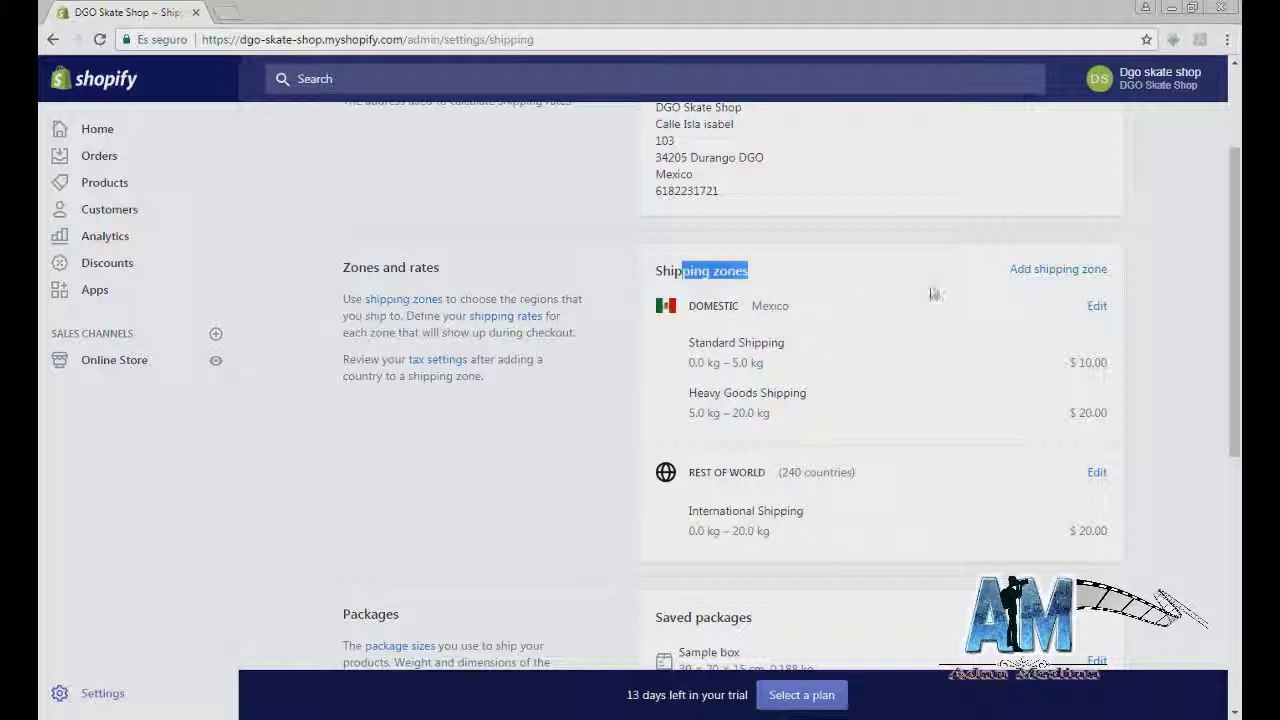
{"action": "left_click", "coordinate": [1038, 272]}
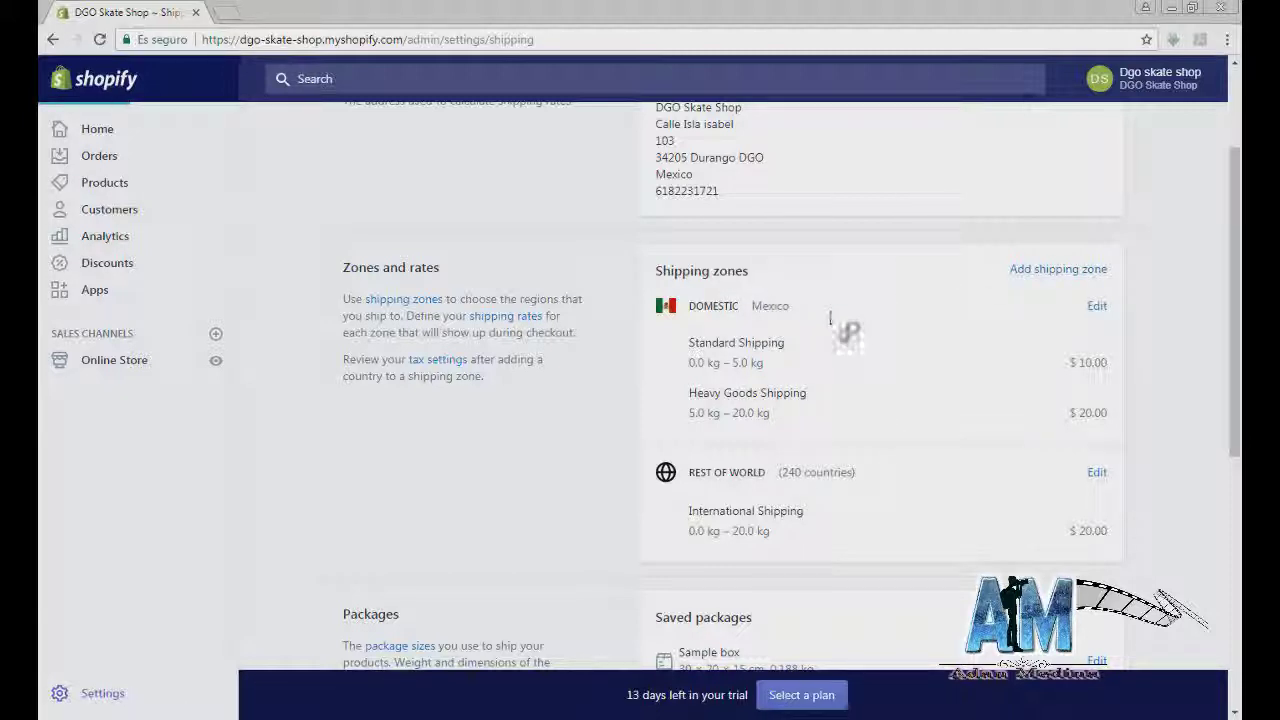
{"action": "scroll", "coordinate": [678, 375], "scroll_direction": "down", "scroll_amount": 3}
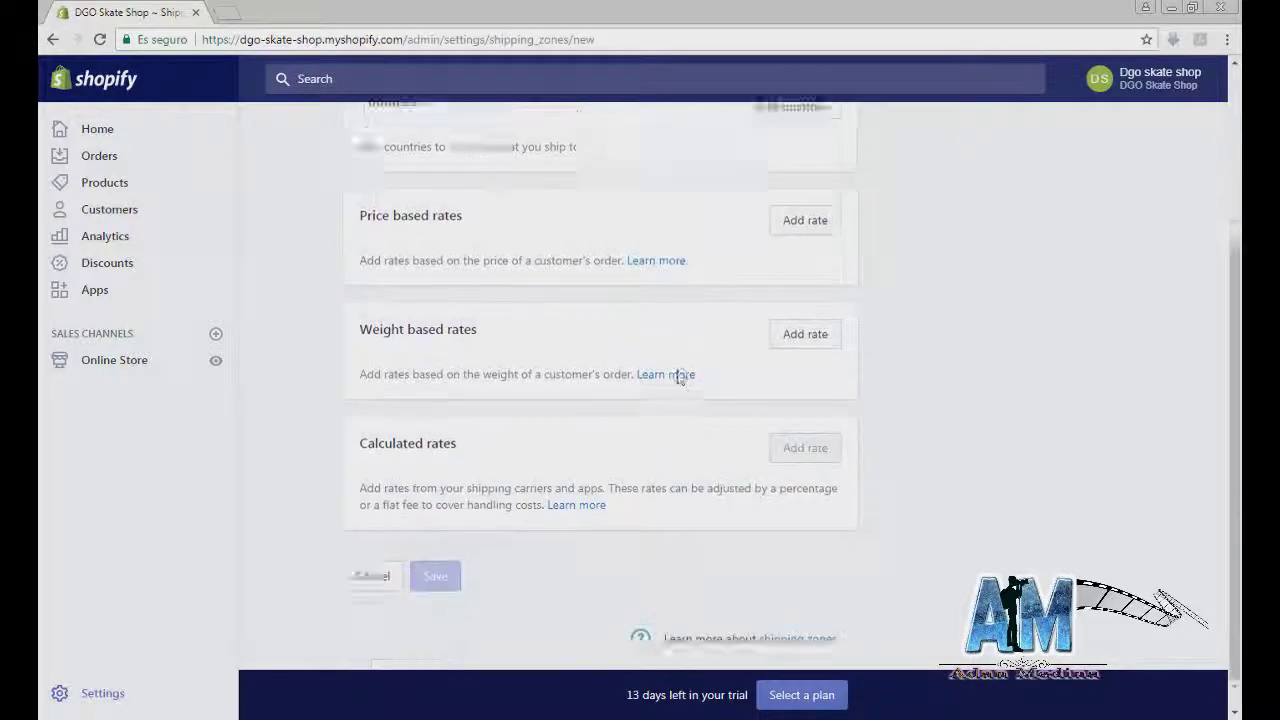
{"action": "scroll", "coordinate": [663, 369], "scroll_direction": "up", "scroll_amount": 4}
{"action": "left_click", "coordinate": [55, 41]}
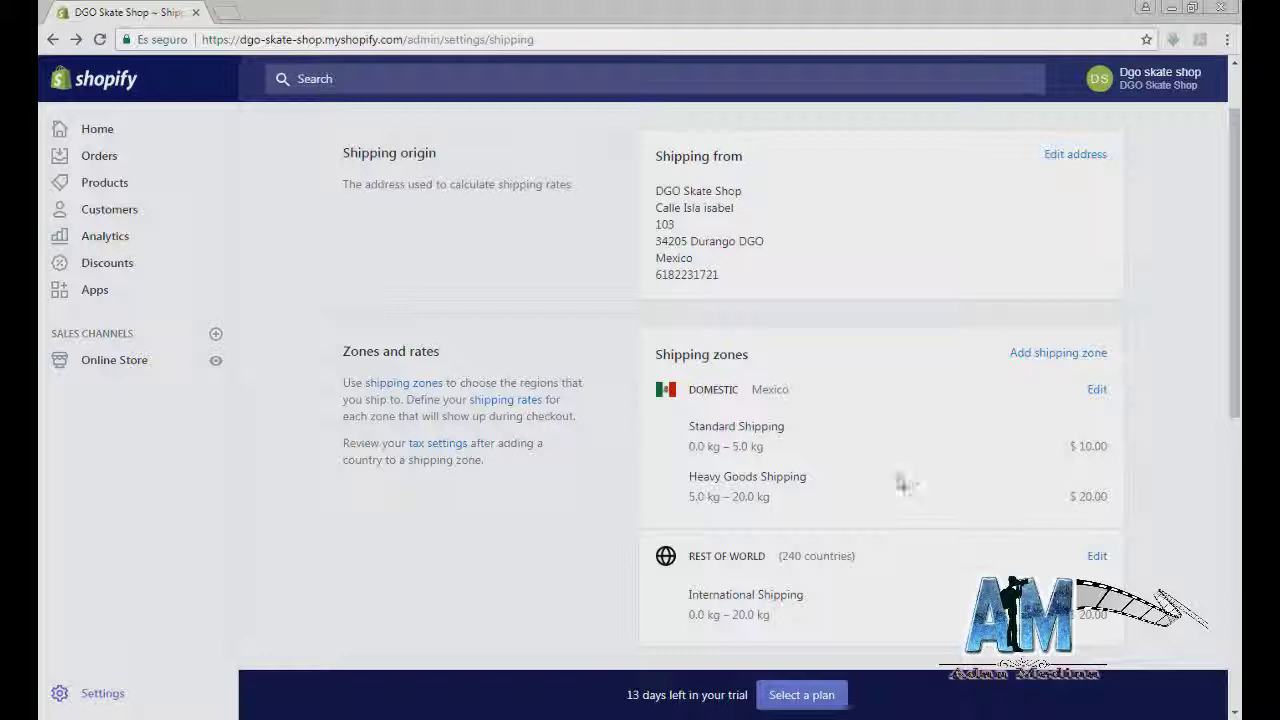
Step: Review the Domestic zone's Standard Shipping and Heavy Goods weight-based rates
{"action": "scroll", "coordinate": [720, 514], "scroll_direction": "down", "scroll_amount": 1}
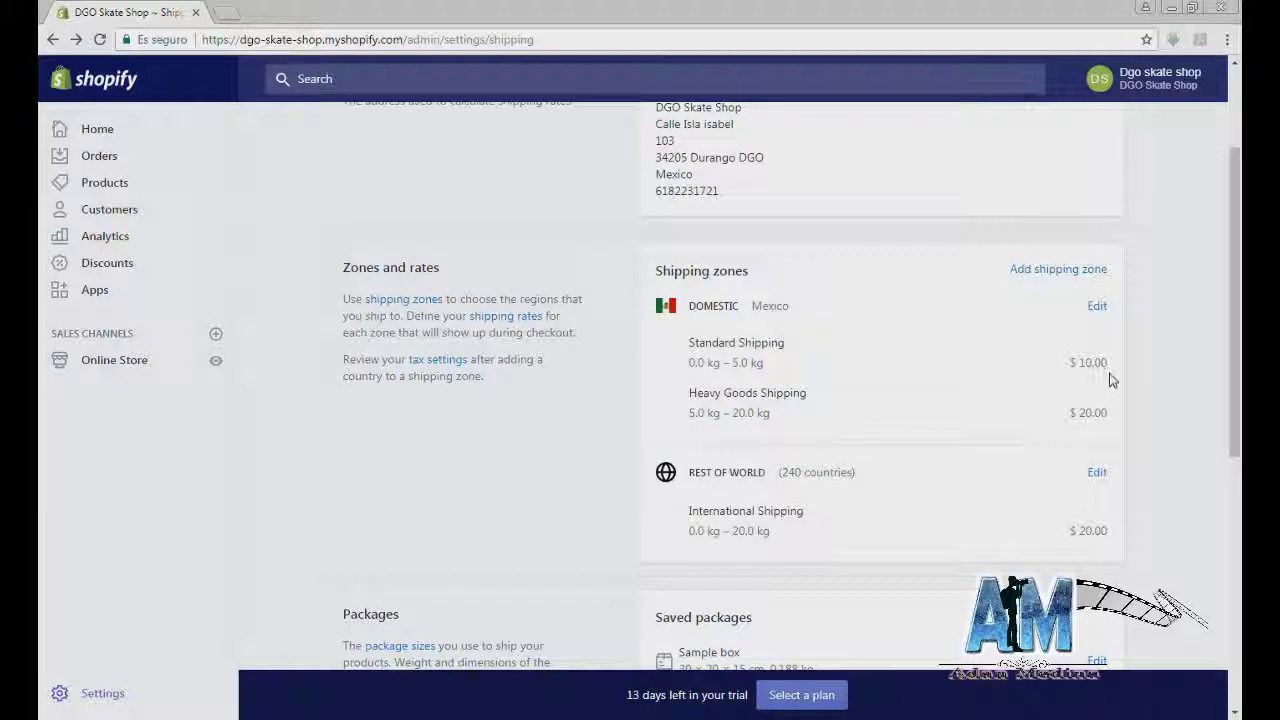
{"action": "left_click_drag", "start_coordinate": [1094, 363], "coordinate": [797, 386]}
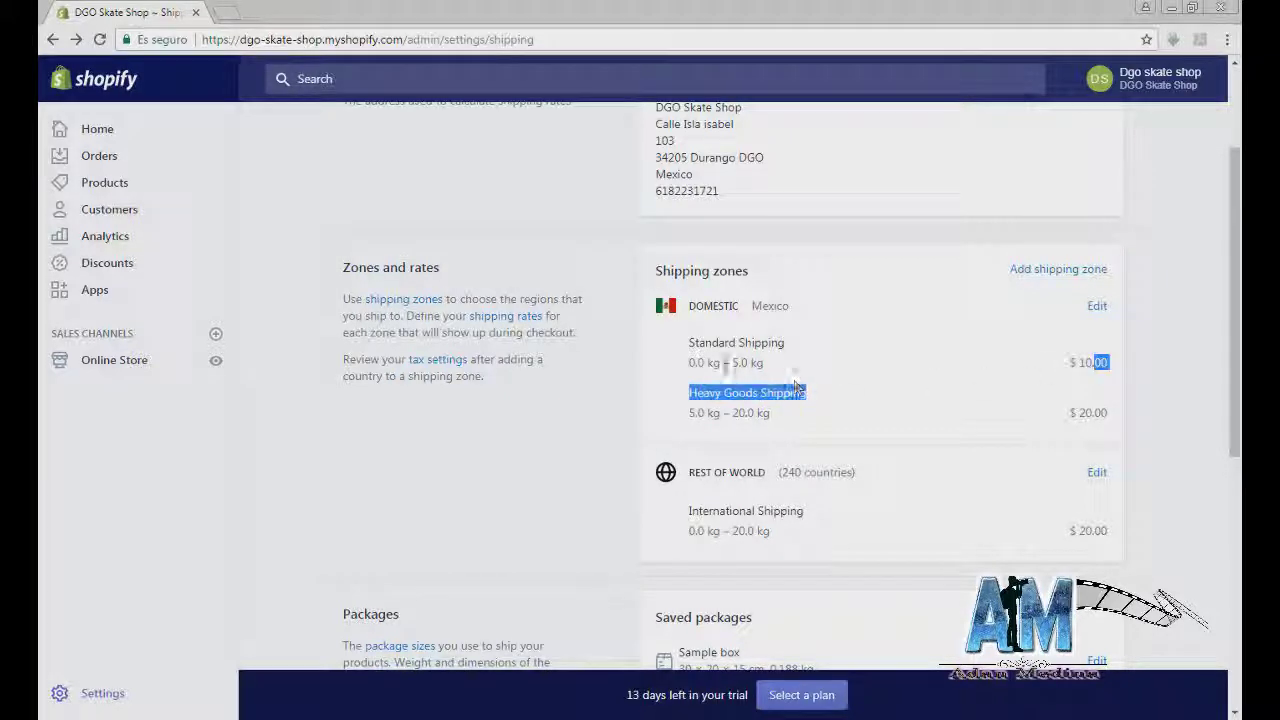
{"action": "left_click_drag", "start_coordinate": [690, 363], "coordinate": [1107, 357]}
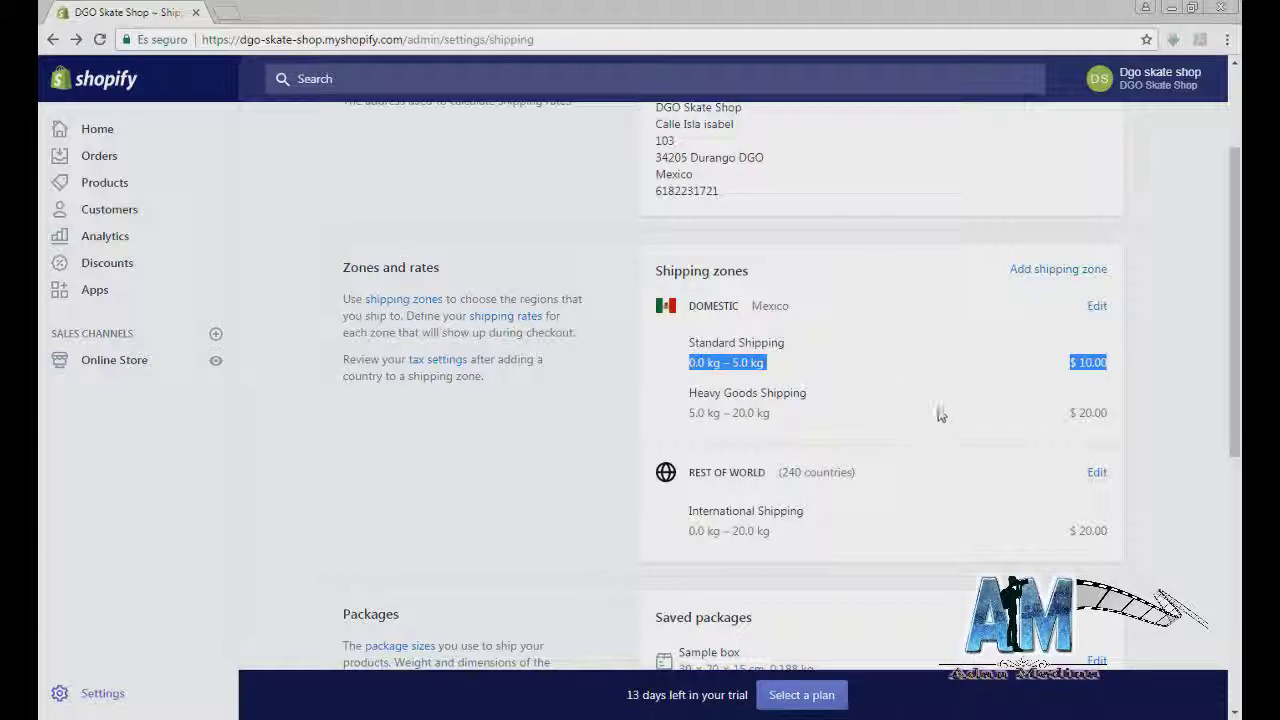
{"action": "scroll", "coordinate": [925, 440], "scroll_direction": "down", "scroll_amount": 1}
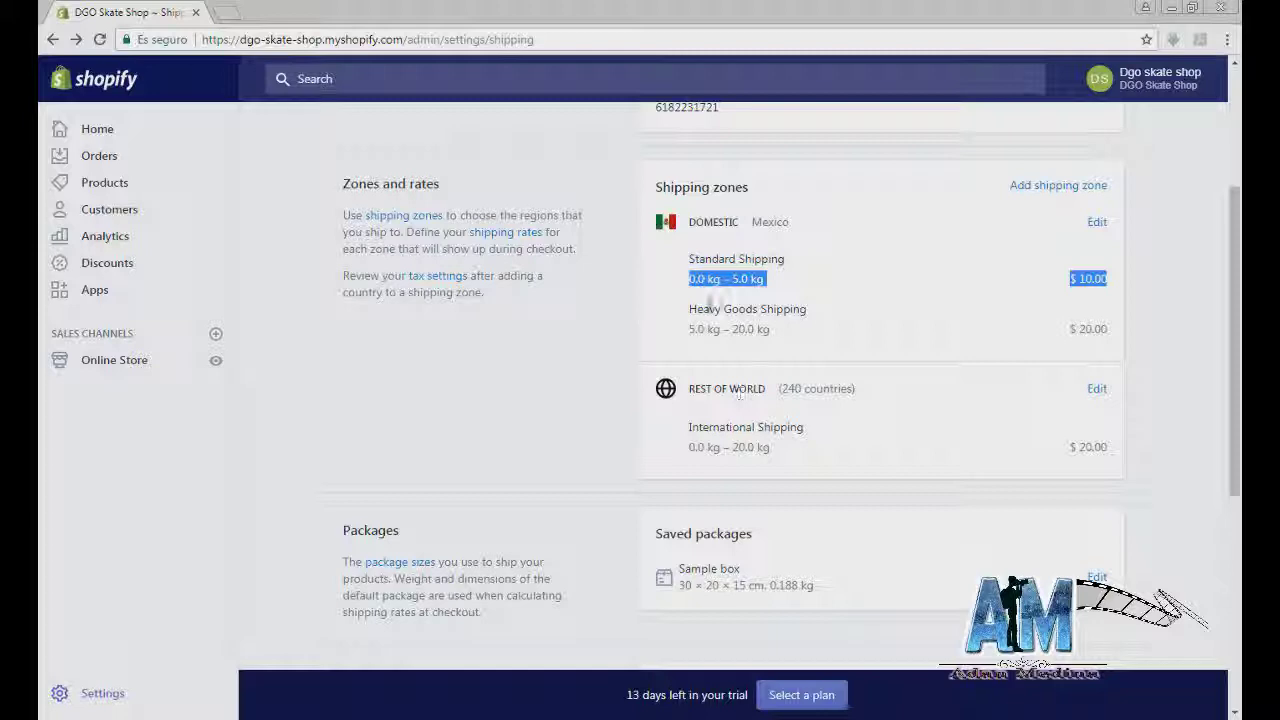
{"action": "scroll", "coordinate": [1095, 312], "scroll_direction": "down", "scroll_amount": 1}
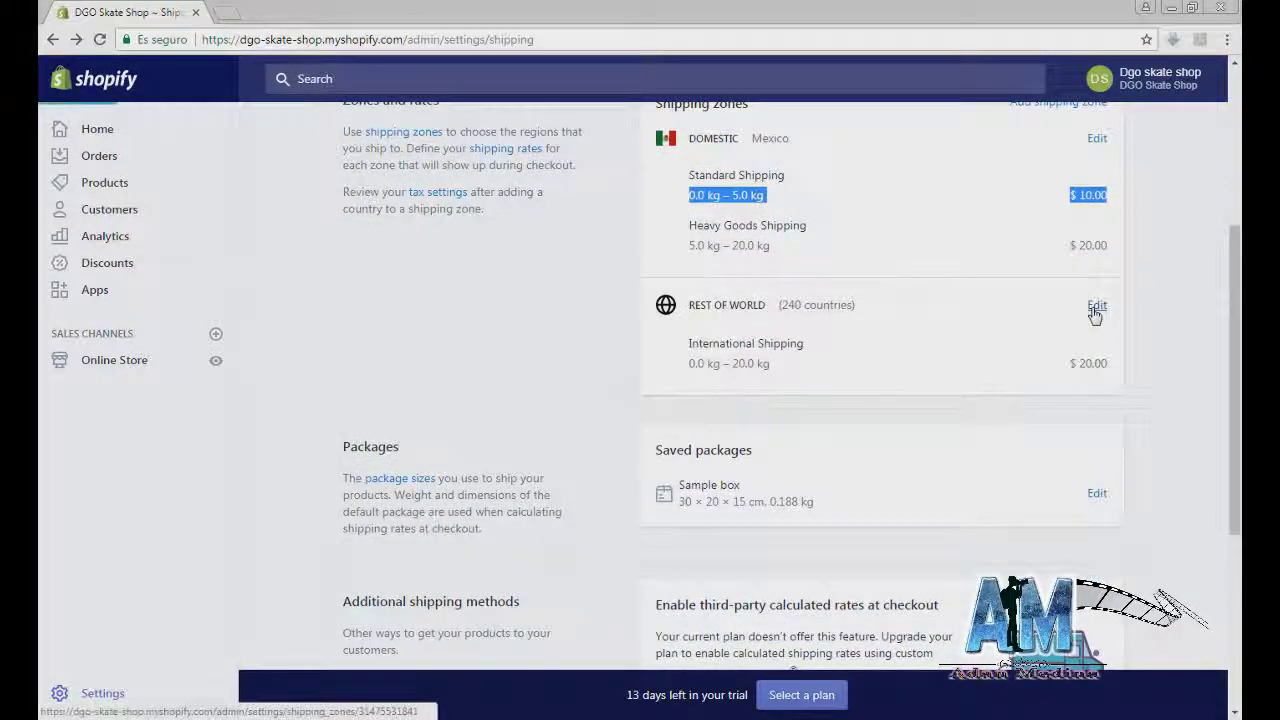
Step: View the Rest of World zone's $20 rate, then return to Shipping
{"action": "left_click", "coordinate": [1096, 308]}
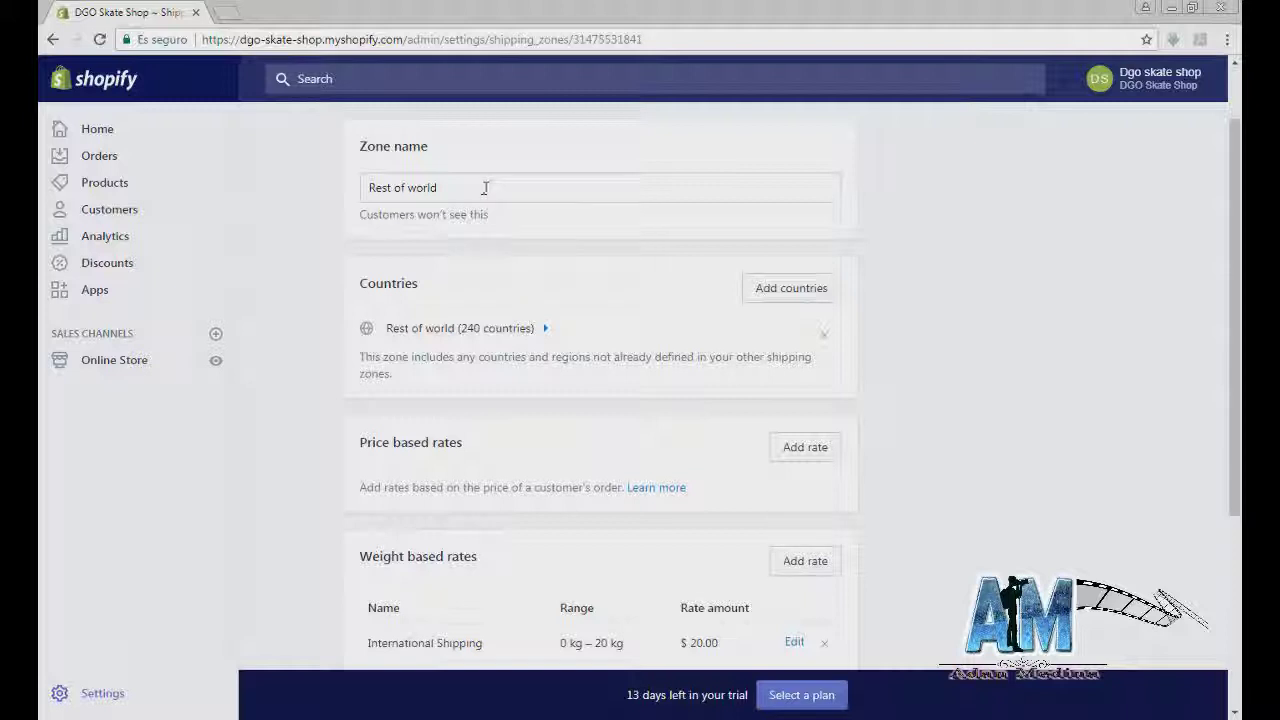
{"action": "scroll", "coordinate": [511, 400], "scroll_direction": "down", "scroll_amount": 2}
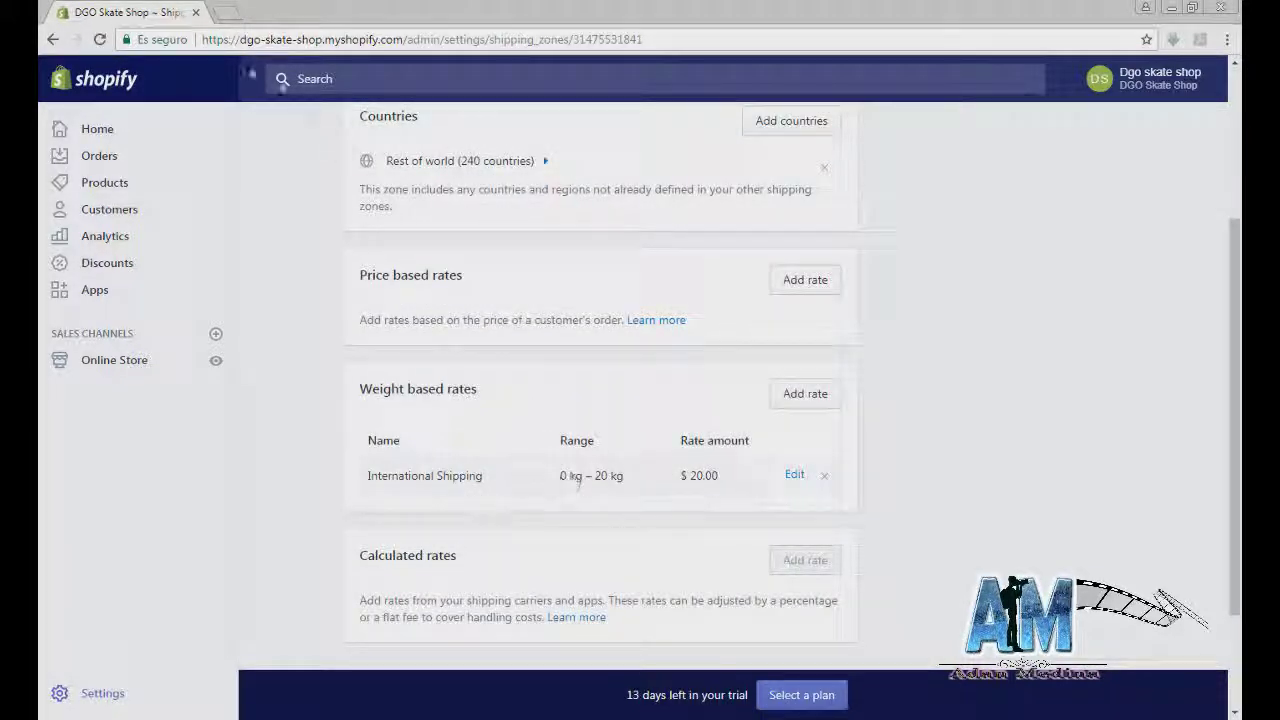
{"action": "left_click", "coordinate": [52, 39]}
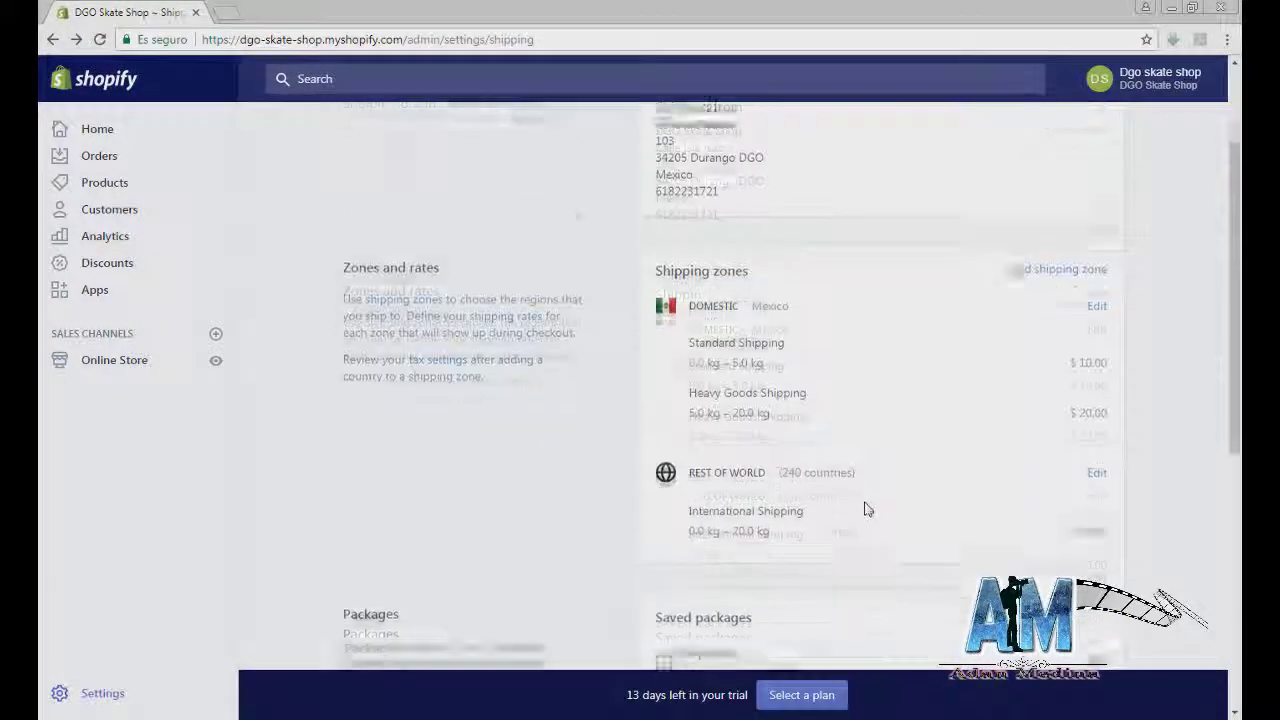
{"action": "scroll", "coordinate": [860, 512], "scroll_direction": "down", "scroll_amount": 1}
{"action": "scroll", "coordinate": [851, 520], "scroll_direction": "down", "scroll_amount": 2}
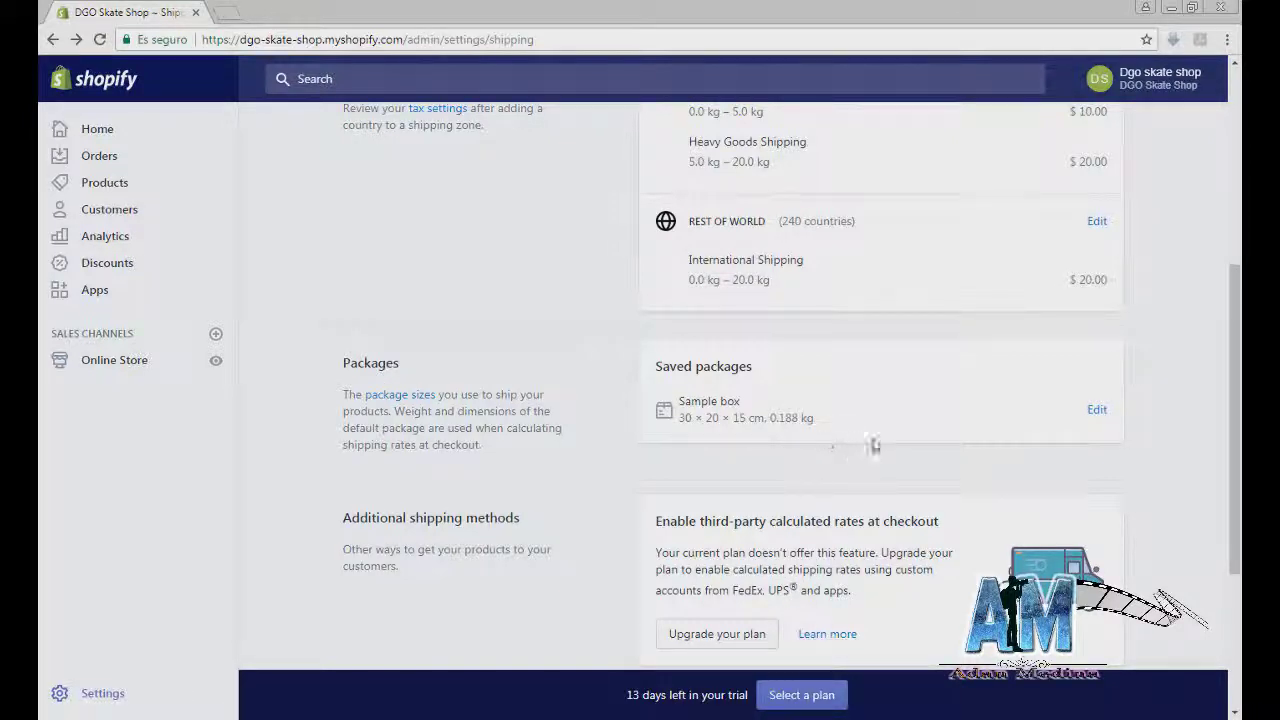
Step: Inspect the saved sample box's dimensions and weight
{"action": "left_click_drag", "start_coordinate": [835, 424], "coordinate": [745, 401]}
{"action": "left_click", "coordinate": [821, 414]}
{"action": "scroll", "coordinate": [786, 445], "scroll_direction": "down", "scroll_amount": 3}
{"action": "scroll", "coordinate": [797, 440], "scroll_direction": "up", "scroll_amount": 7}
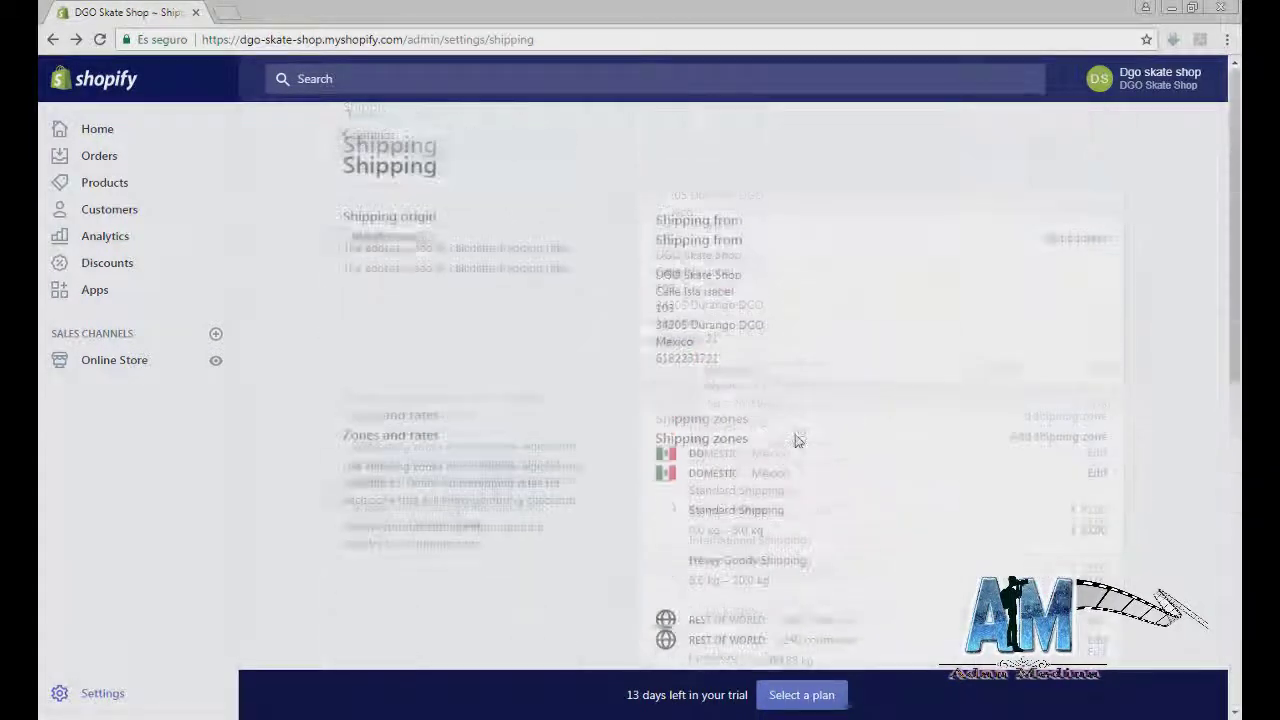
Step: Leave Settings and go through Online Store to the empty Products page
{"action": "left_click", "coordinate": [357, 139]}
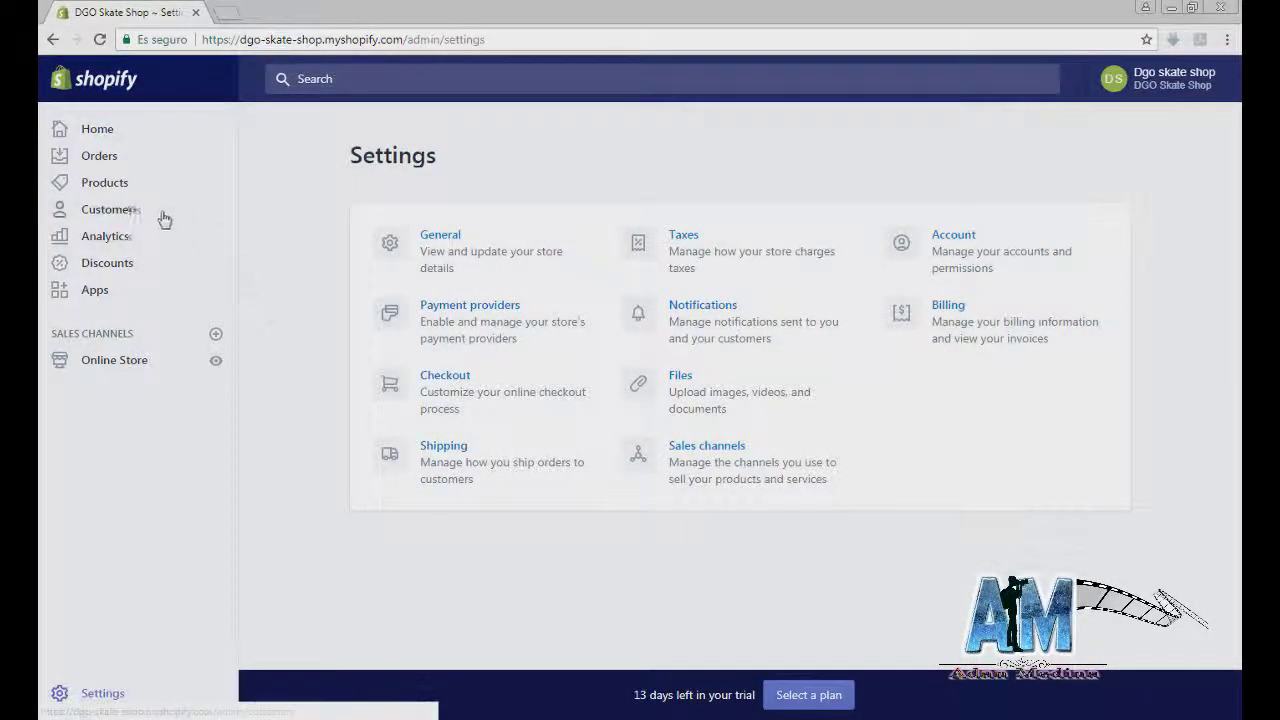
{"action": "left_click", "coordinate": [131, 366]}
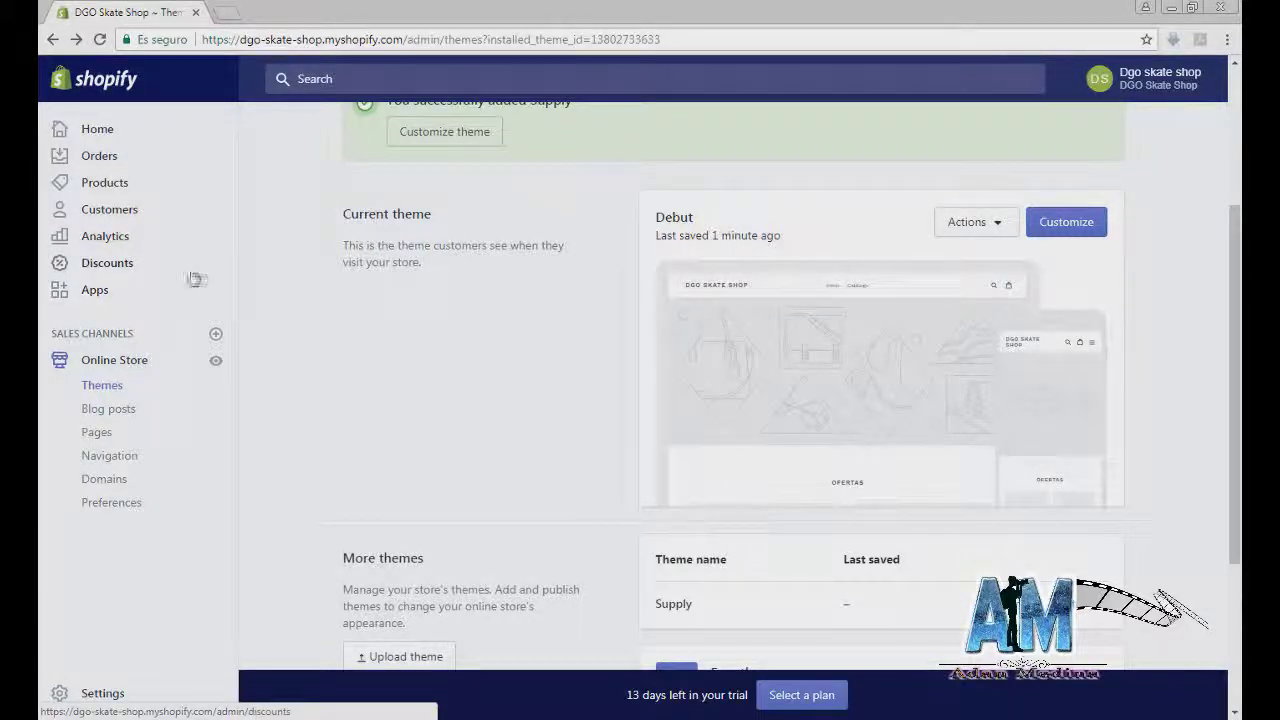
{"action": "left_click", "coordinate": [124, 186]}
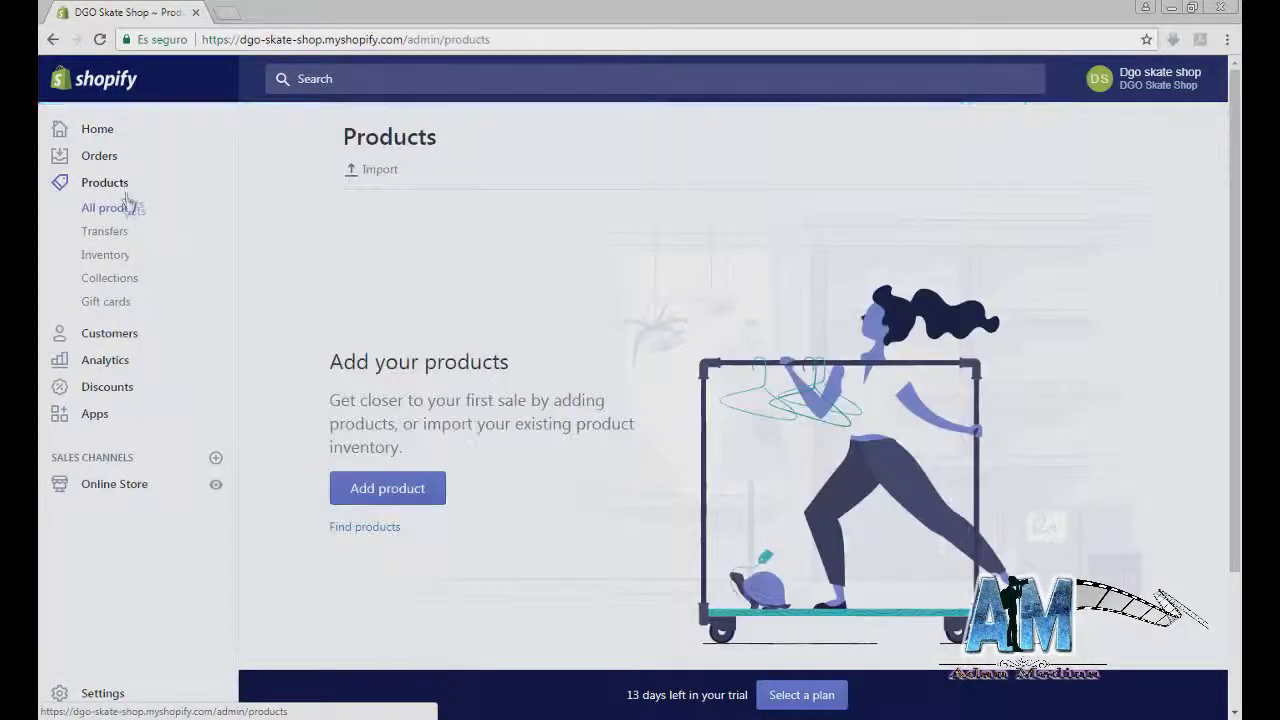
Step: Open the Collections list and start a new collection
{"action": "left_click", "coordinate": [128, 284]}
{"action": "left_click", "coordinate": [434, 505]}
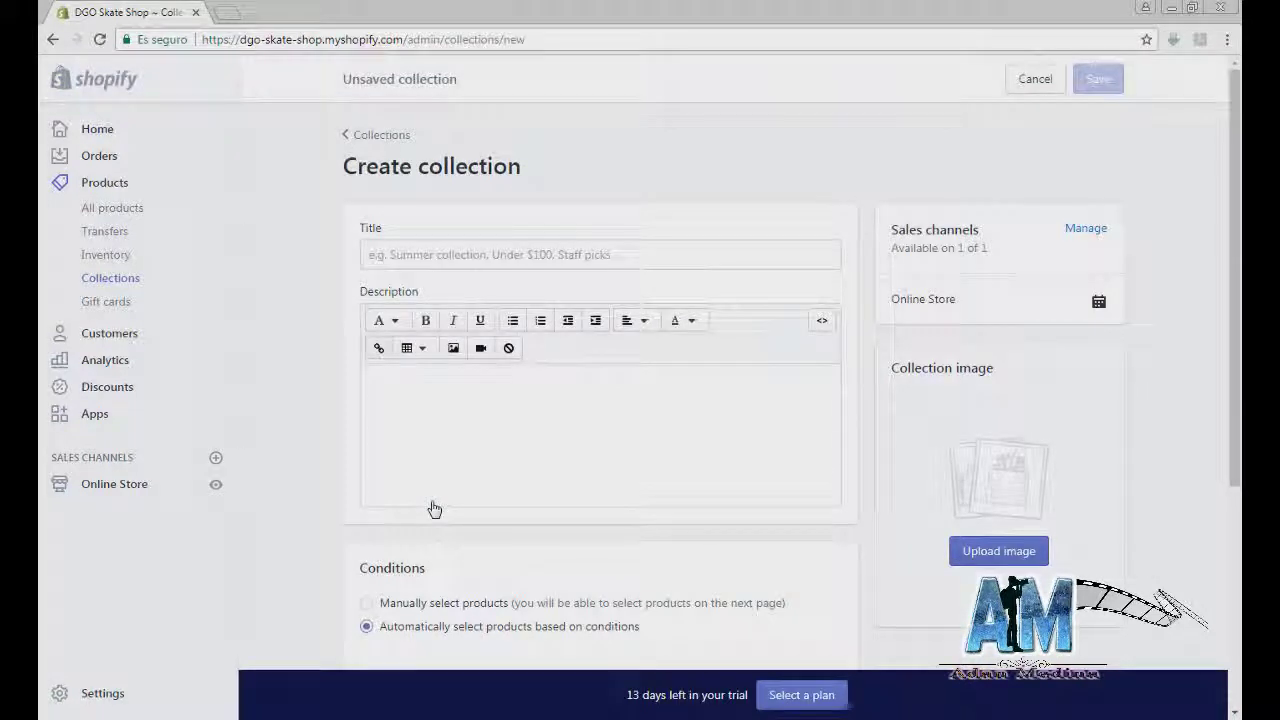
{"action": "left_click", "coordinate": [469, 263]}
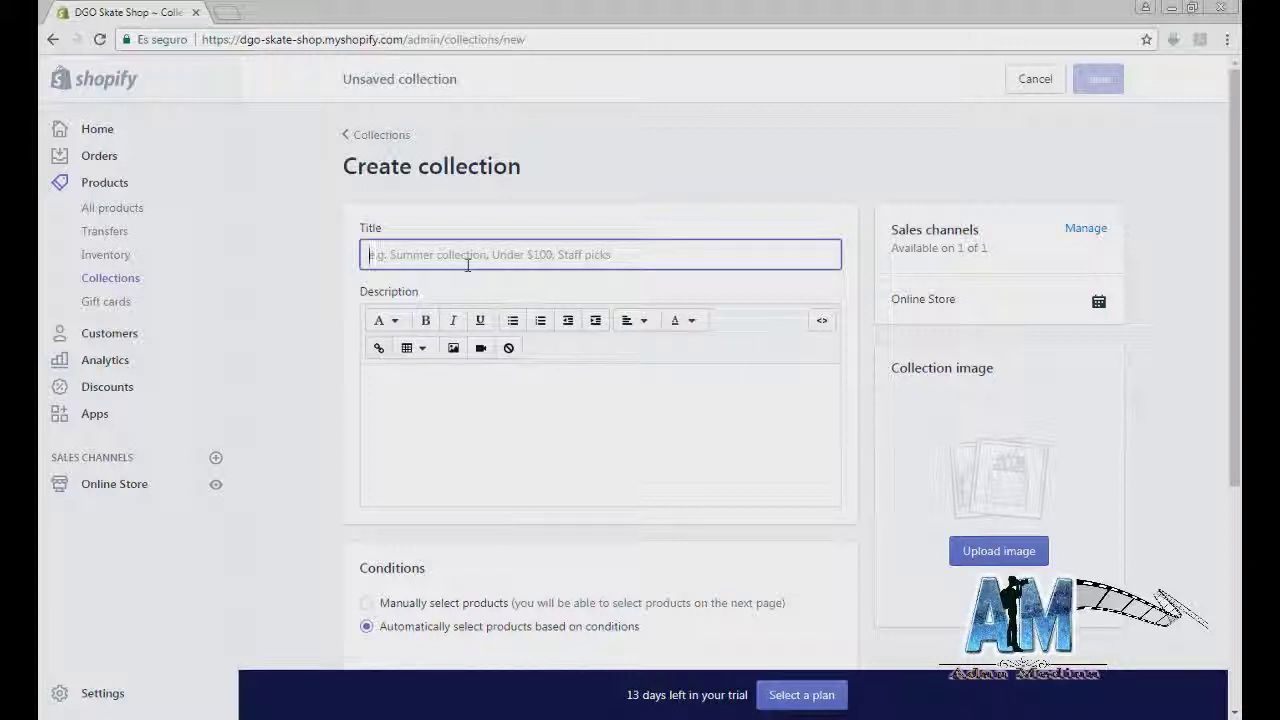
{"action": "left_click", "coordinate": [147, 716]}
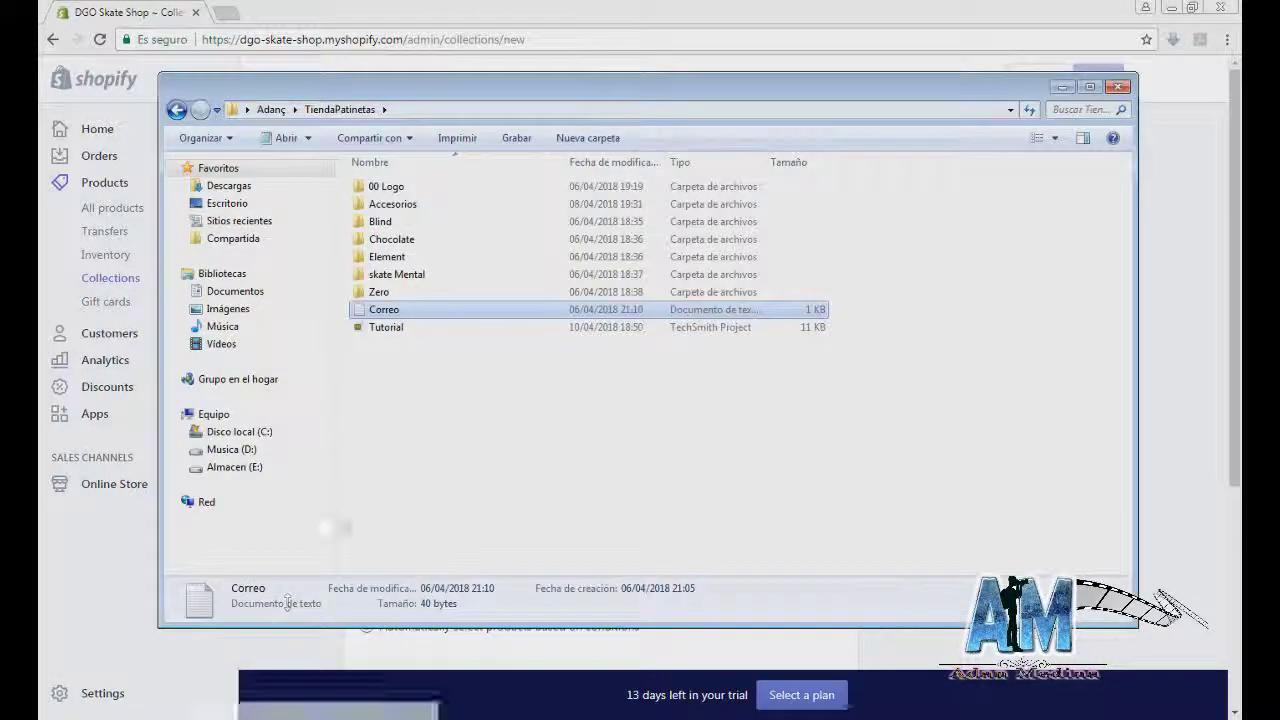
{"action": "left_click", "coordinate": [86, 599]}
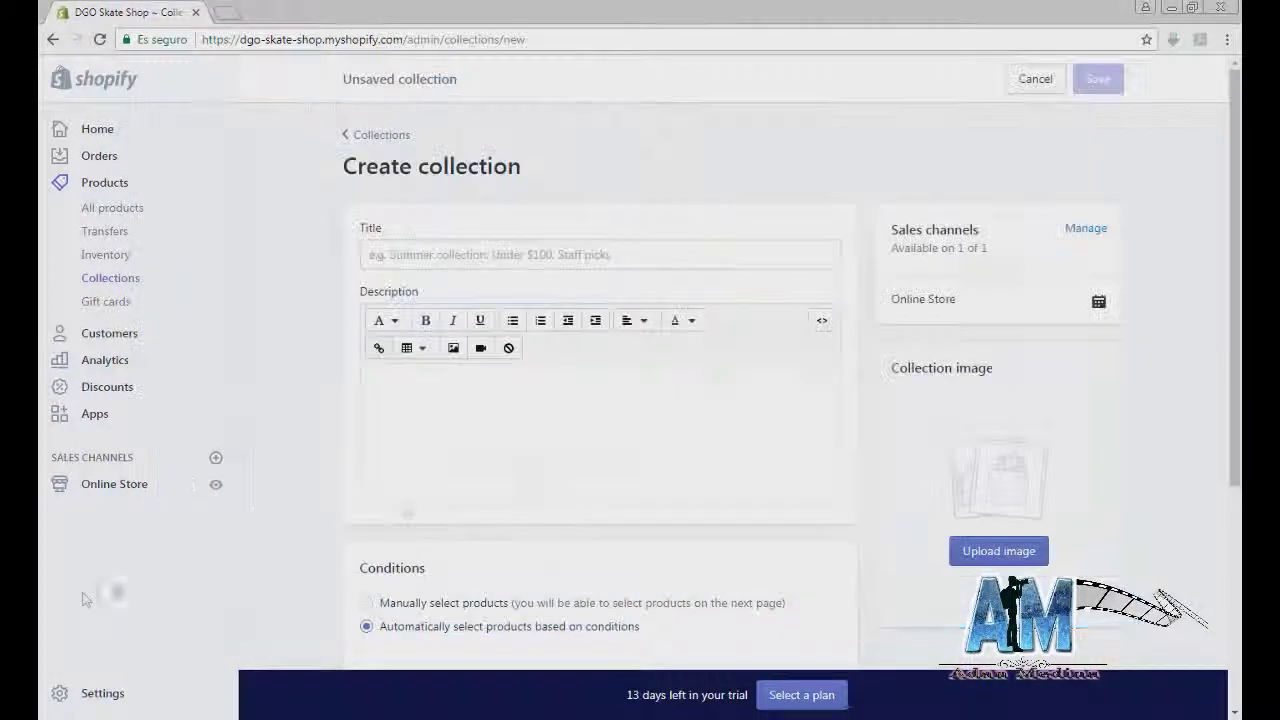
Step: Title the collection 'Blind' and erase the test description text
{"action": "left_click", "coordinate": [486, 255]}
{"action": "type", "text": "Blind"}
{"action": "scroll", "coordinate": [461, 582], "scroll_direction": "down", "scroll_amount": 1}
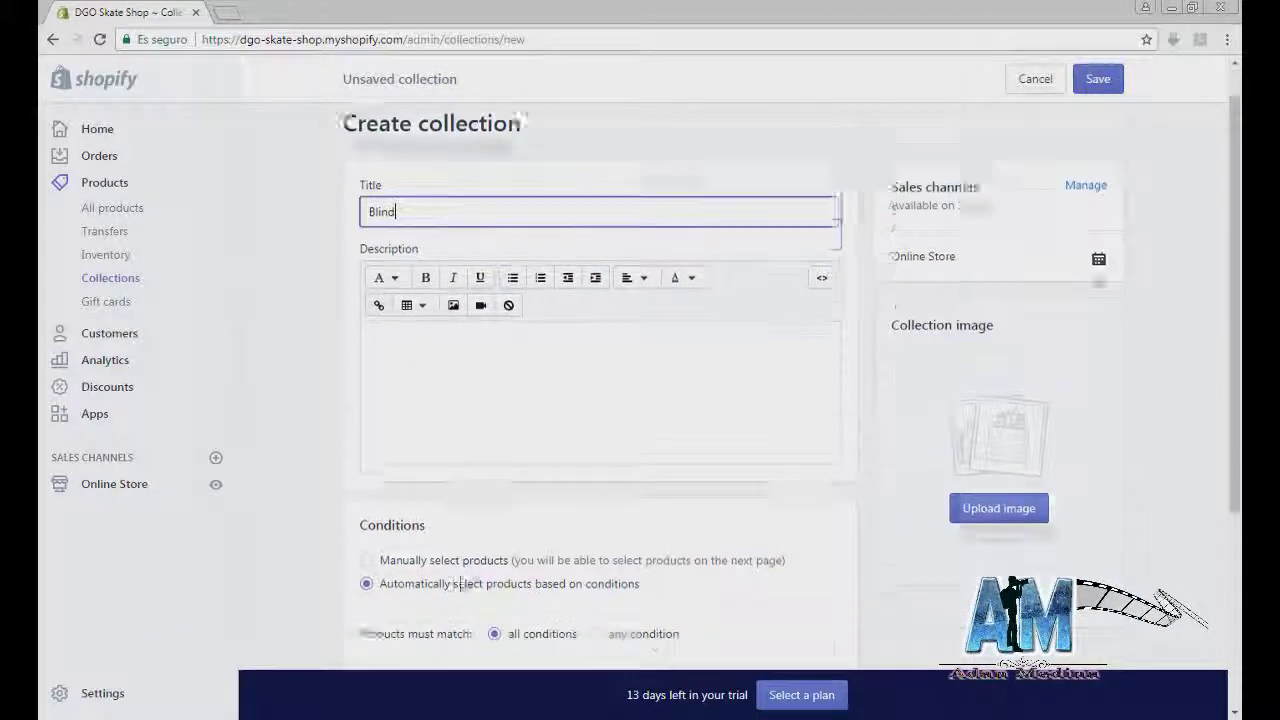
{"action": "left_click", "coordinate": [511, 324]}
{"action": "type", "text": "fsudfois"}
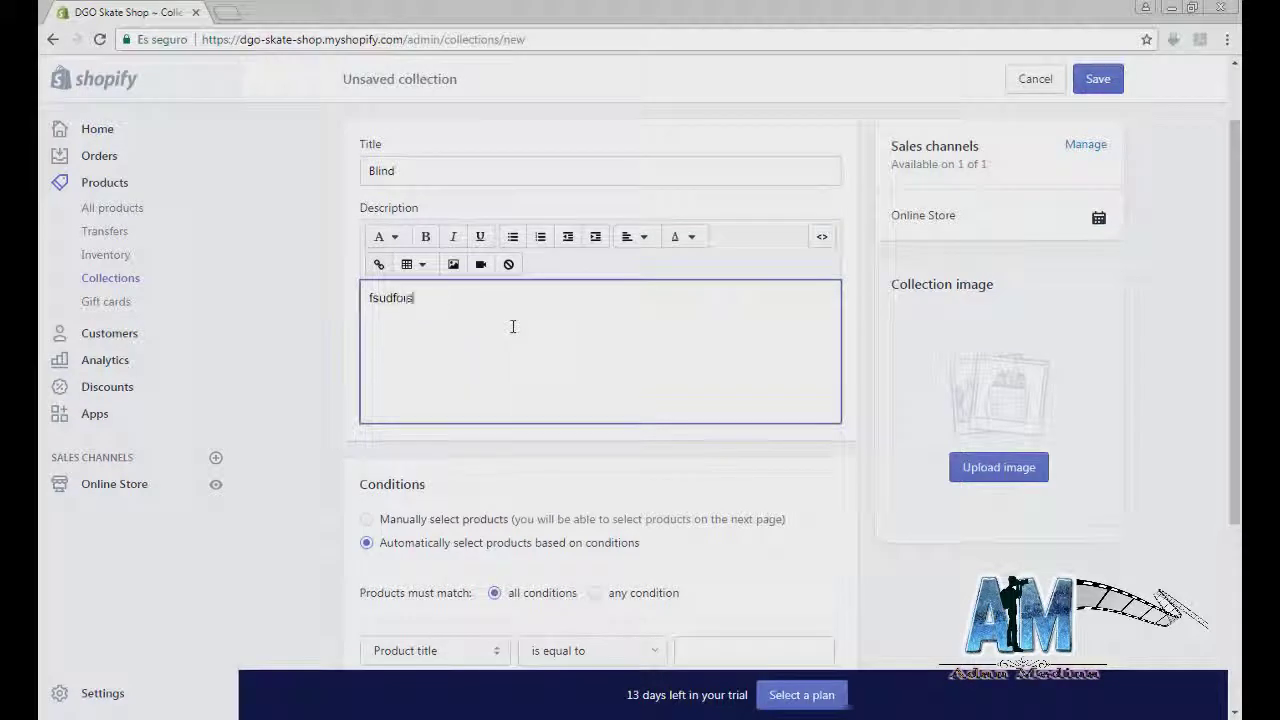
{"action": "key", "text": "BackSpace"}
{"action": "key", "text": "BackSpace"}
{"action": "key", "text": "BackSpace"}
{"action": "key", "text": "BackSpace"}
{"action": "key", "text": "BackSpace"}
{"action": "key", "text": "BackSpace"}
{"action": "key", "text": "BackSpace"}
{"action": "key", "text": "BackSpace"}
{"action": "key", "text": "BackSpace"}
{"action": "key", "text": "BackSpace"}
{"action": "scroll", "coordinate": [551, 343], "scroll_direction": "down", "scroll_amount": 1}
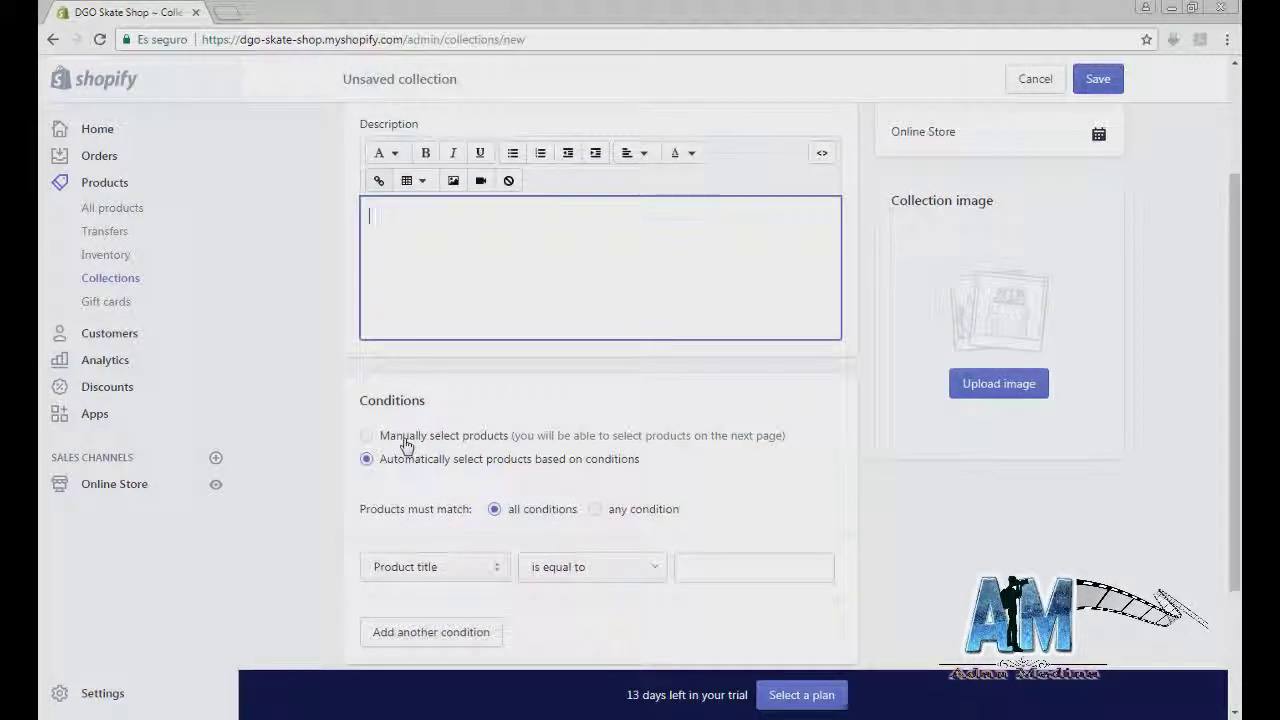
Step: Upload the Blind skull logo from TiendaPatinetas > Blind as the collection image
{"action": "left_click", "coordinate": [1005, 384]}
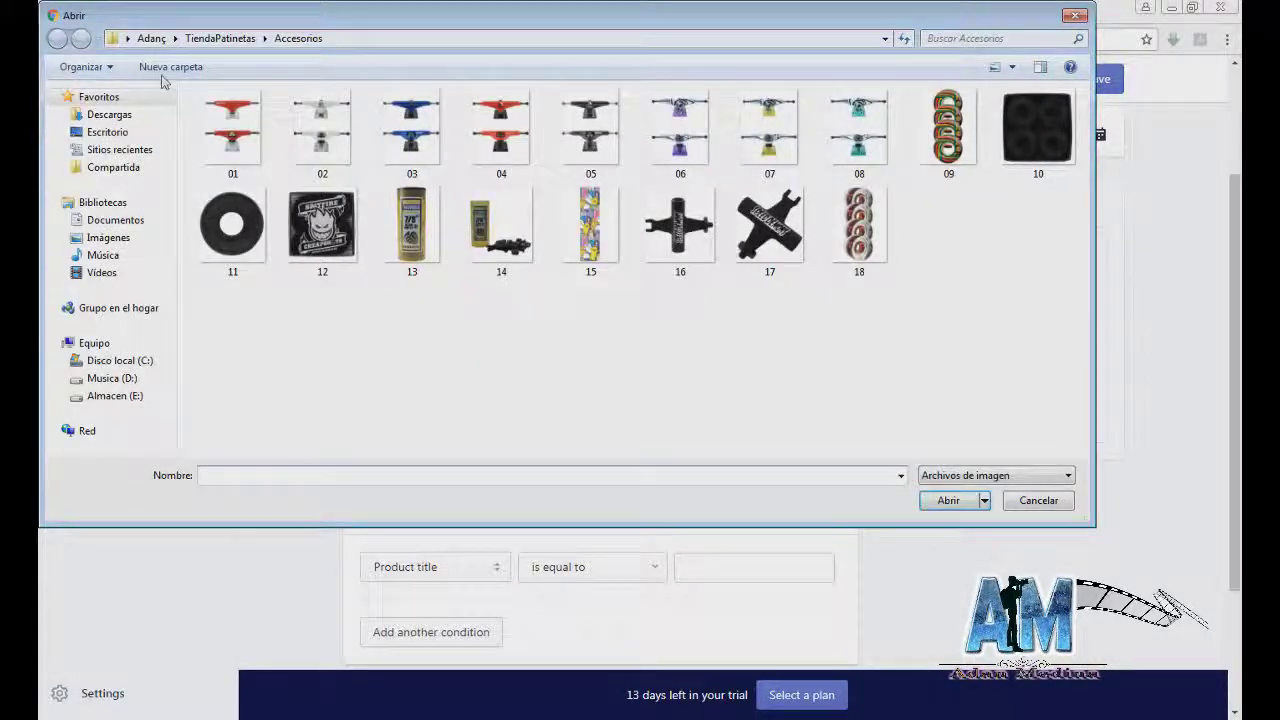
{"action": "left_click", "coordinate": [210, 40]}
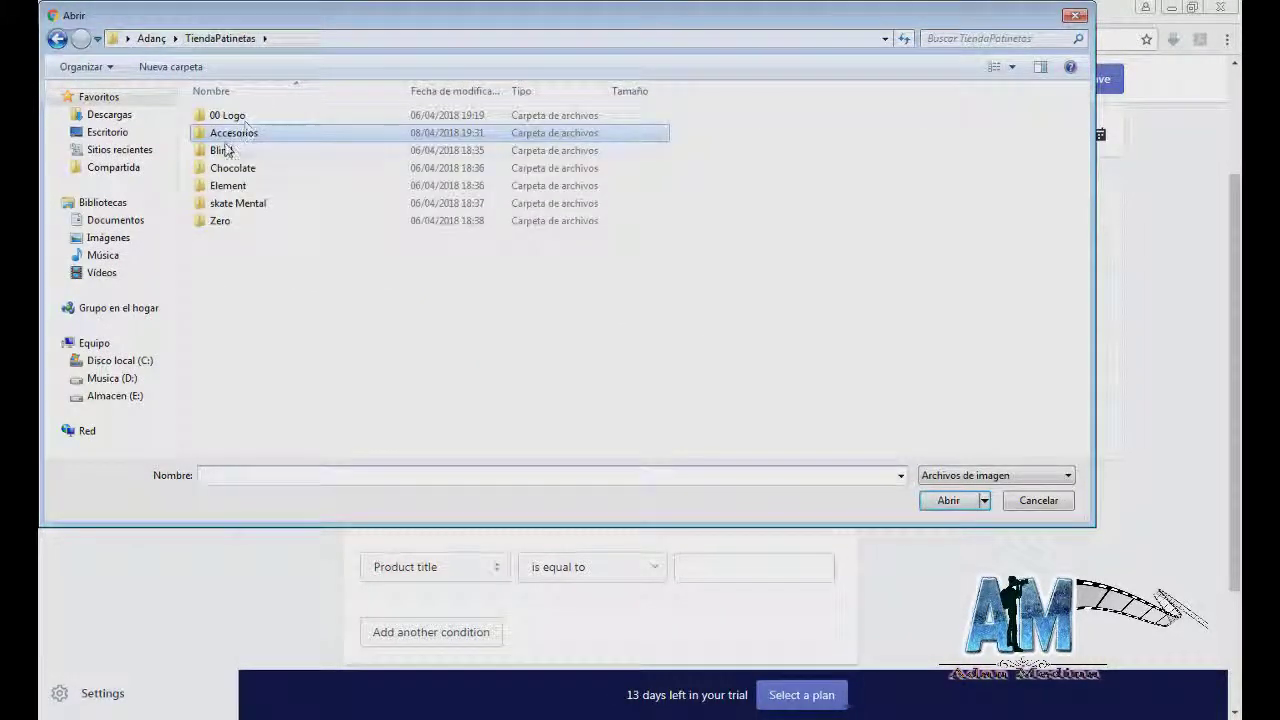
{"action": "double_click", "coordinate": [221, 150]}
{"action": "double_click", "coordinate": [229, 129]}
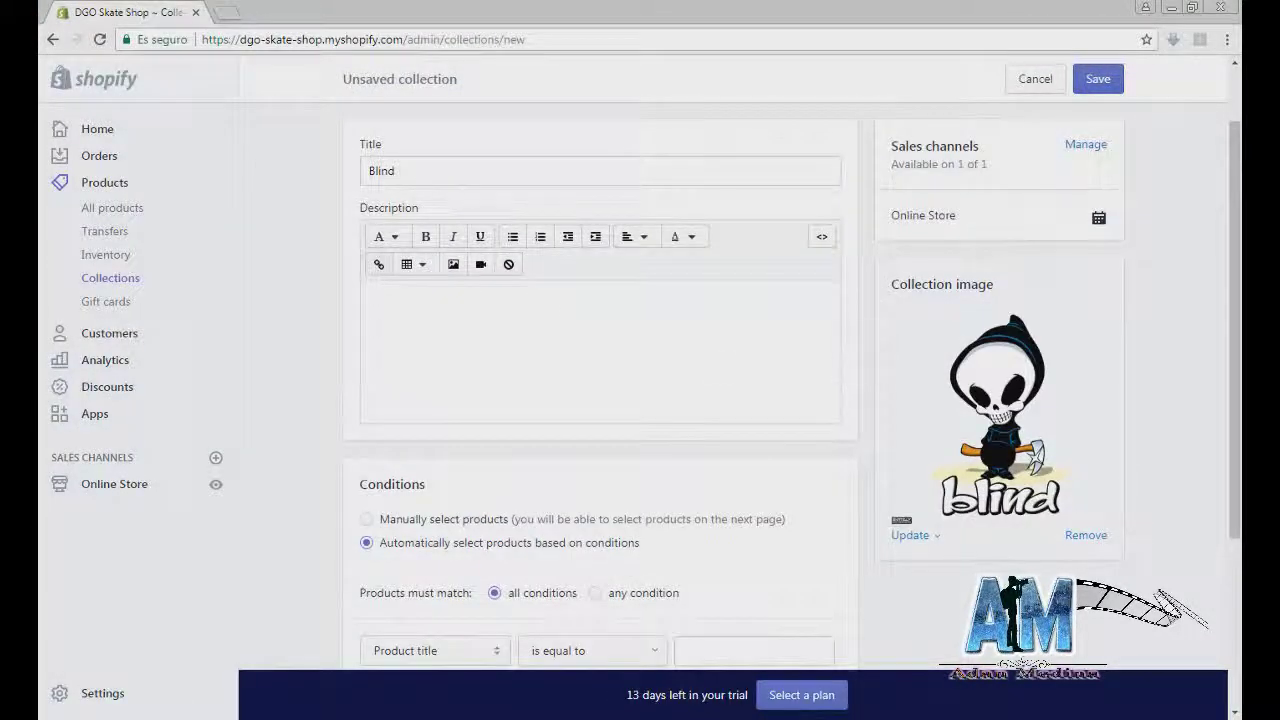
{"action": "scroll", "coordinate": [686, 400], "scroll_direction": "down", "scroll_amount": 1}
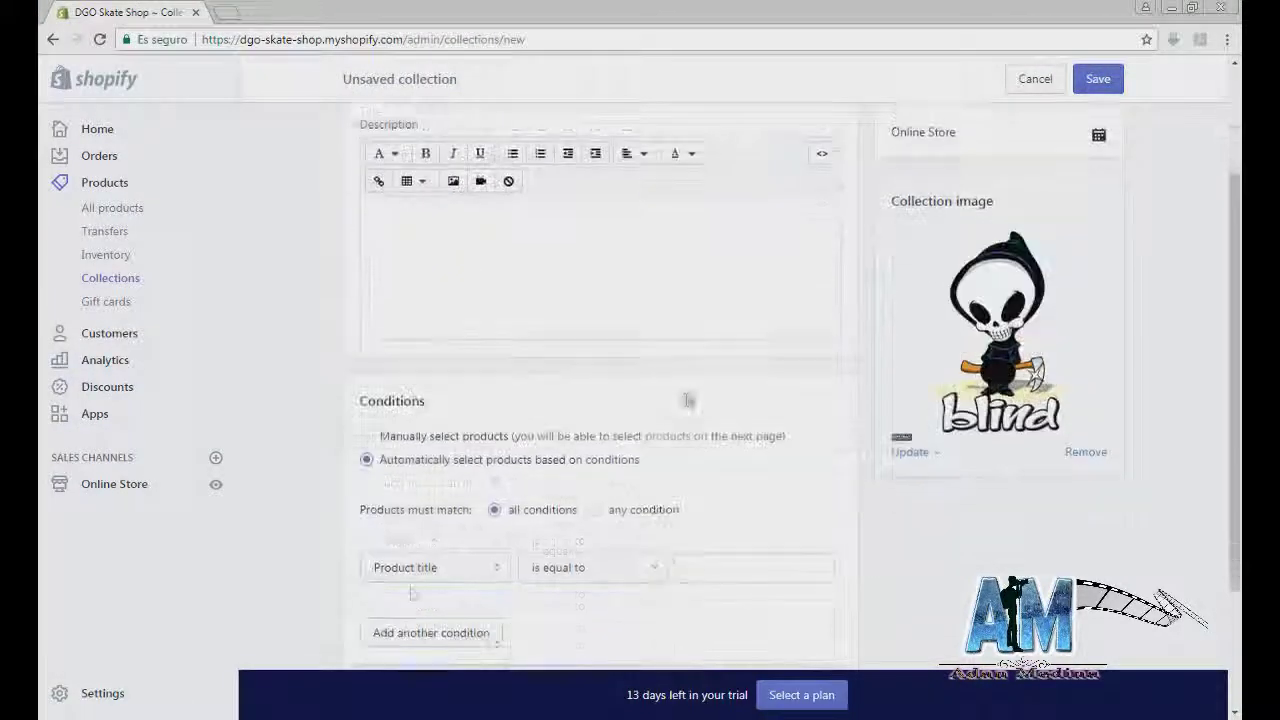
{"action": "scroll", "coordinate": [400, 523], "scroll_direction": "down", "scroll_amount": 1}
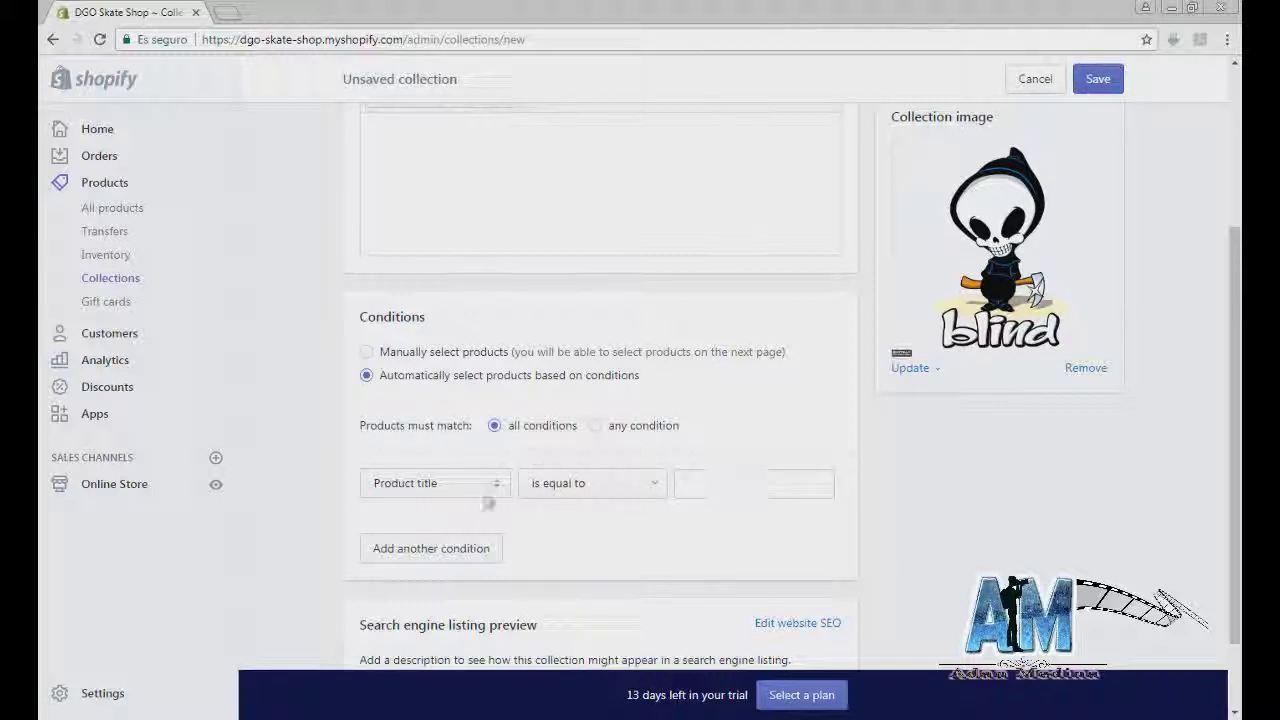
Step: Set the Blind collection to manually selected products and save it
{"action": "left_click", "coordinate": [684, 484]}
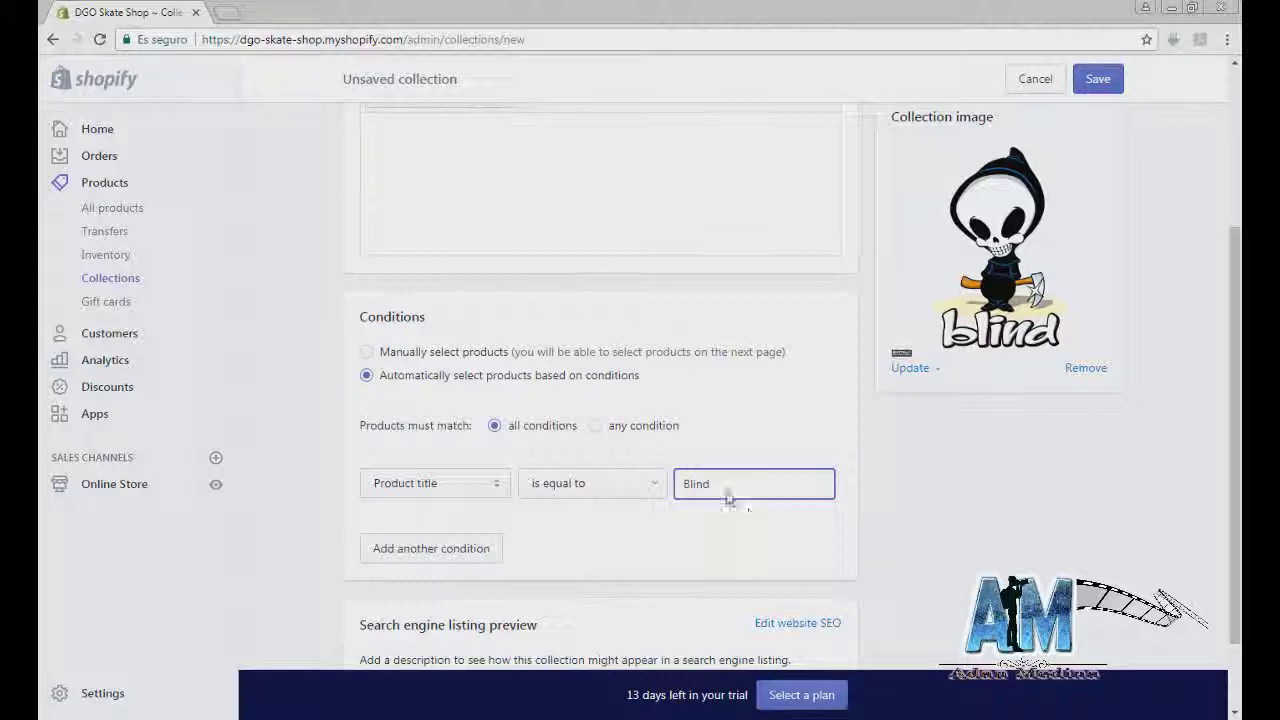
{"action": "scroll", "coordinate": [520, 510], "scroll_direction": "down", "scroll_amount": 1}
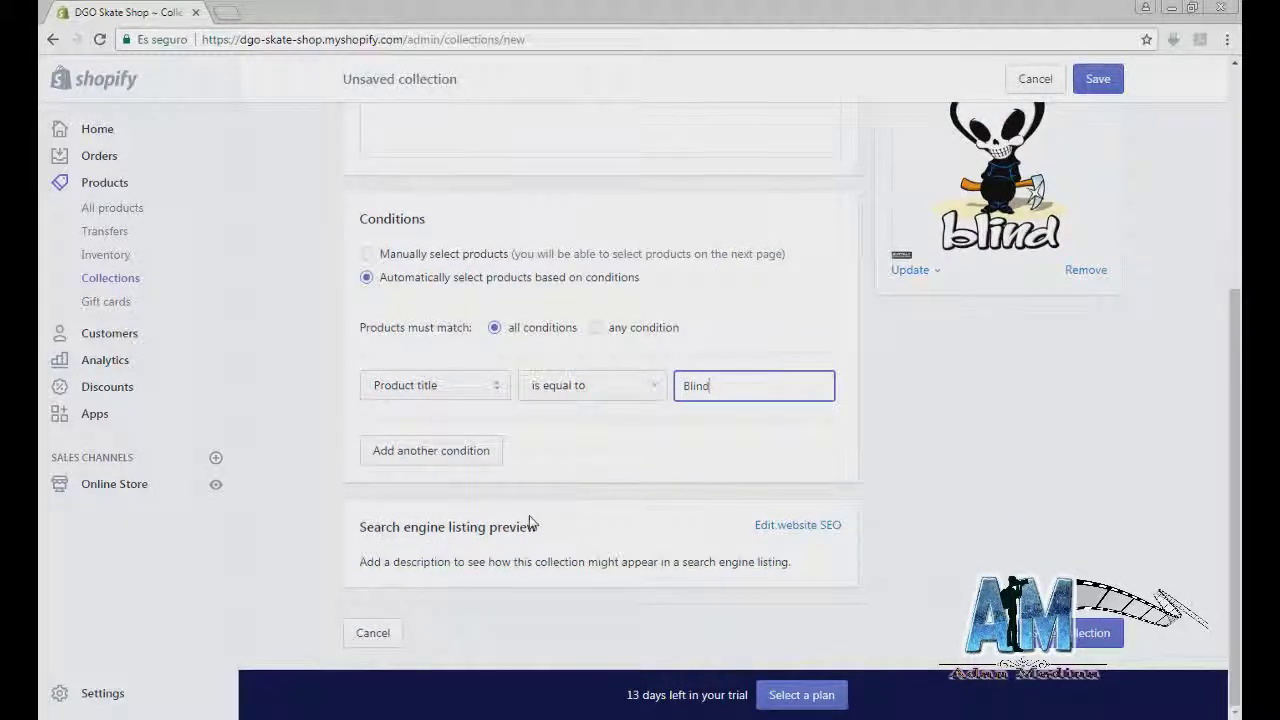
{"action": "scroll", "coordinate": [530, 520], "scroll_direction": "up", "scroll_amount": 2}
{"action": "left_click", "coordinate": [367, 421]}
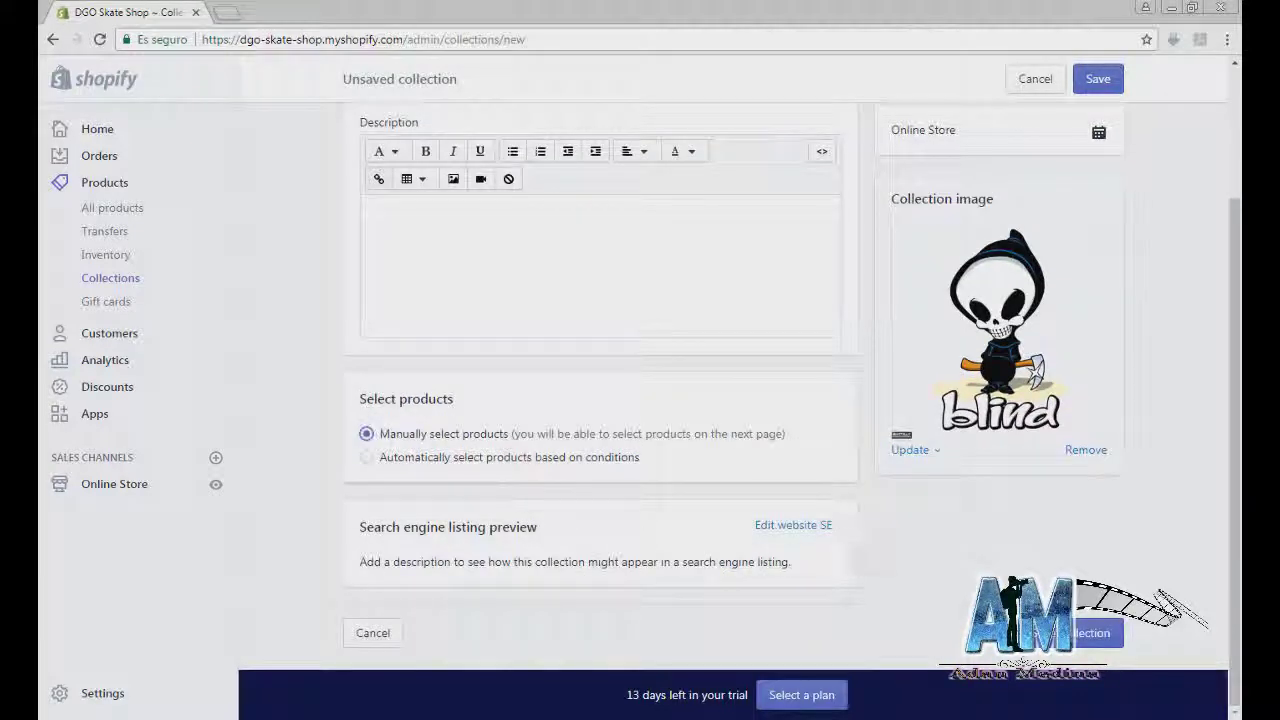
{"action": "left_click", "coordinate": [1080, 648]}
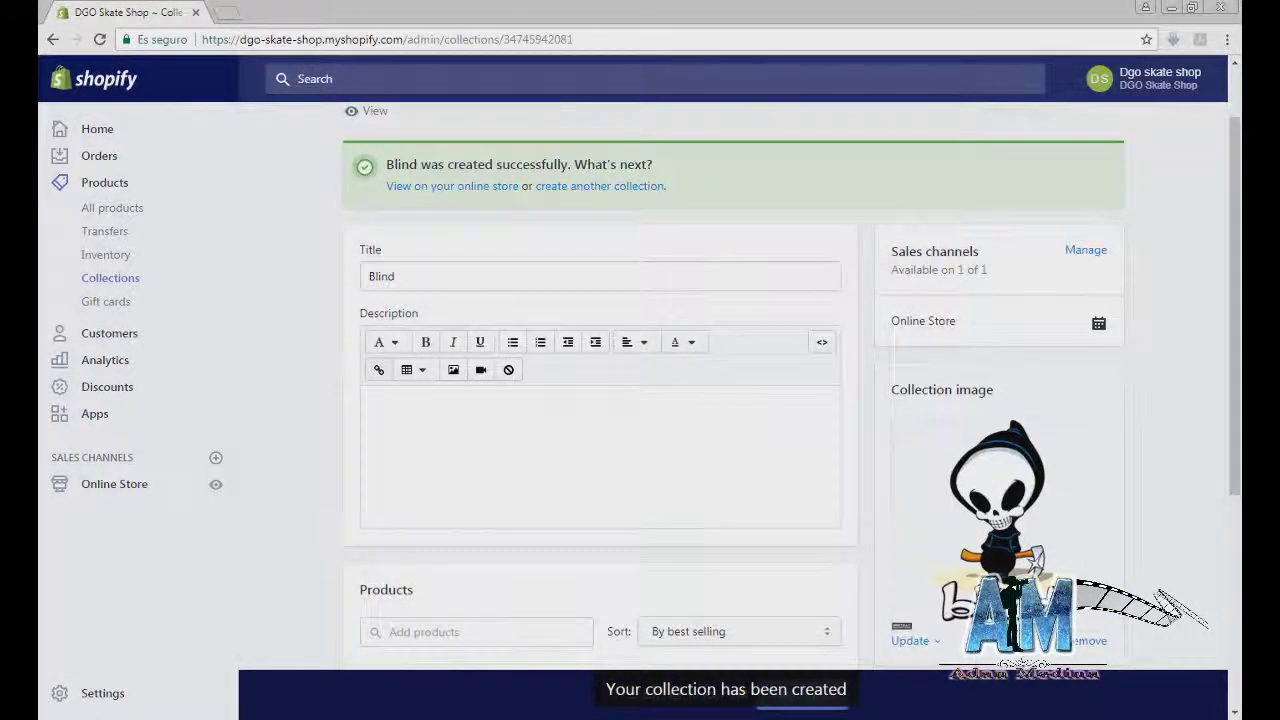
Step: Browse the files folder to the Chocolate brand folder beside the collection form
{"action": "key", "text": "alt+Tab"}
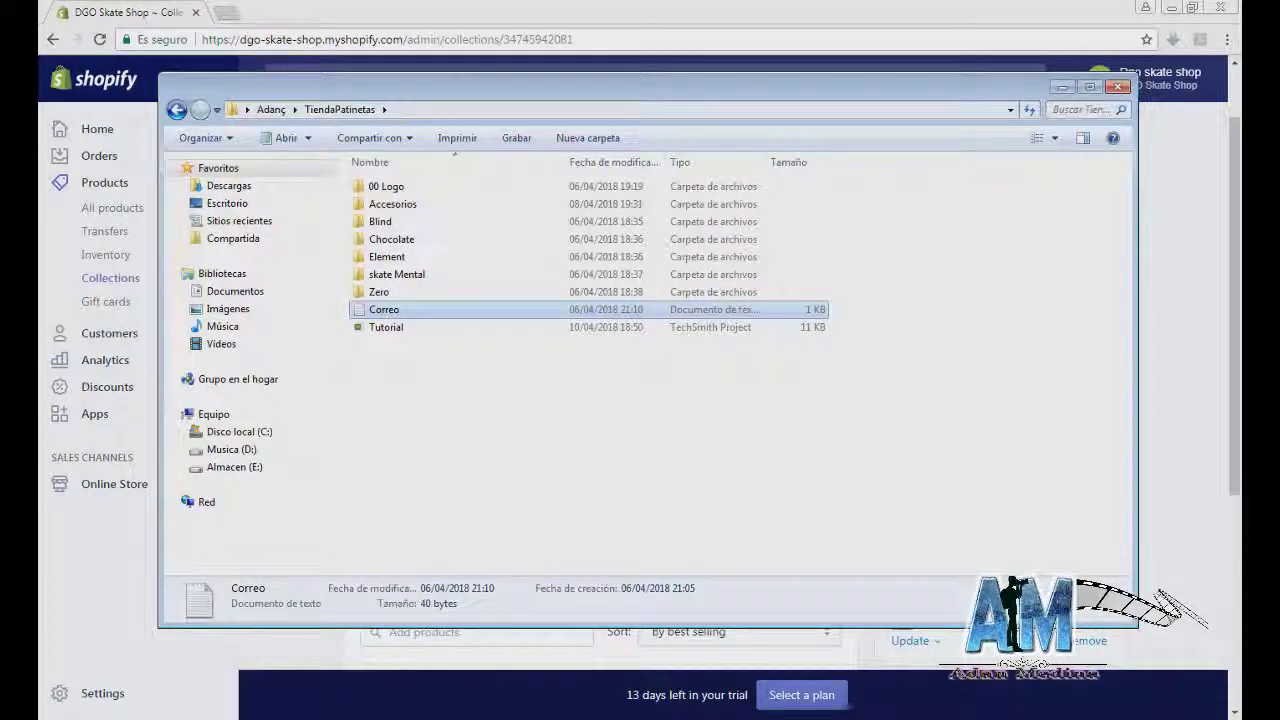
{"action": "key", "text": "alt+Tab"}
{"action": "left_click_drag", "start_coordinate": [451, 271], "coordinate": [270, 297]}
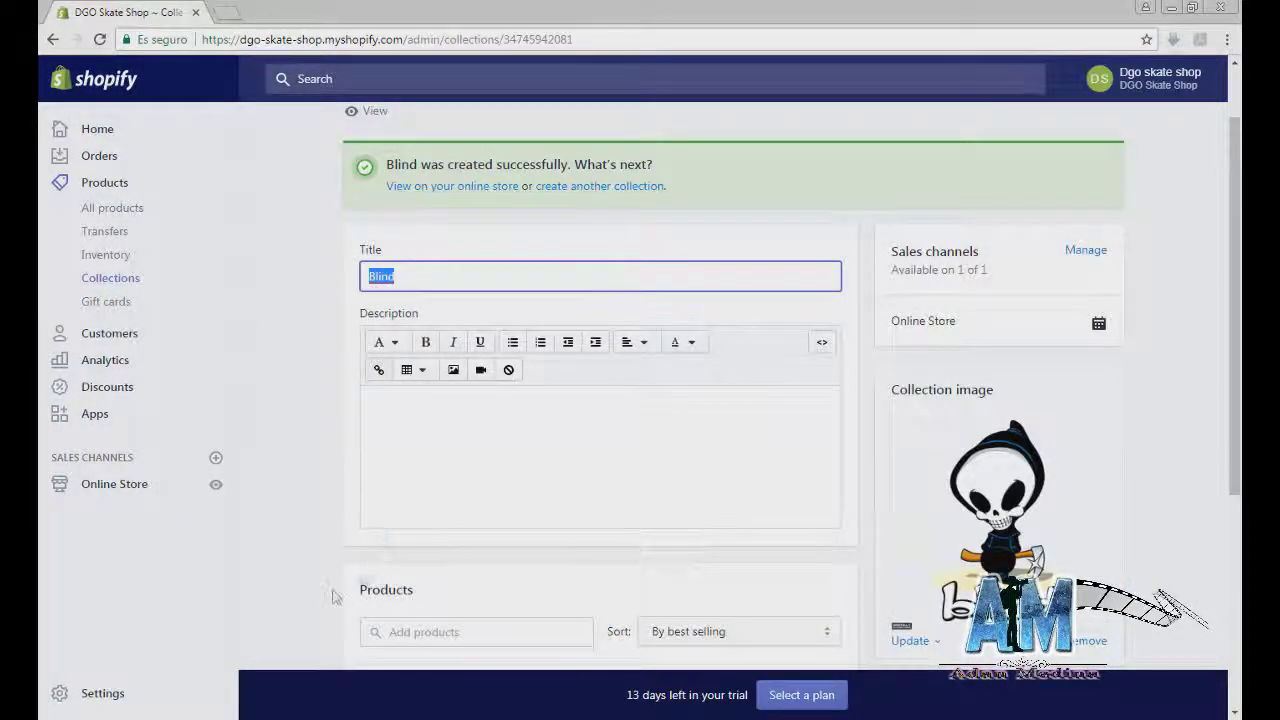
{"action": "key", "text": "alt+Tab"}
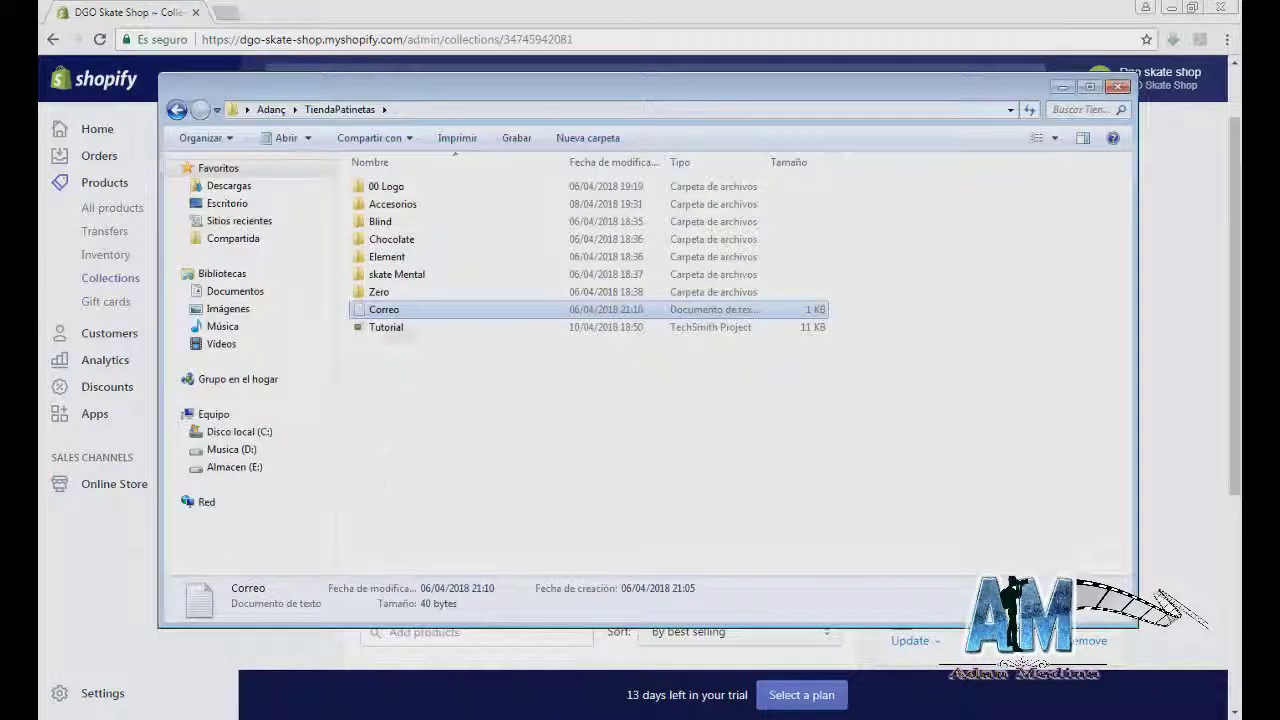
{"action": "key", "text": "Up"}
{"action": "key", "text": "Up"}
{"action": "key", "text": "Up"}
{"action": "key", "text": "Up"}
{"action": "key", "text": "Up"}
{"action": "key", "text": "Up"}
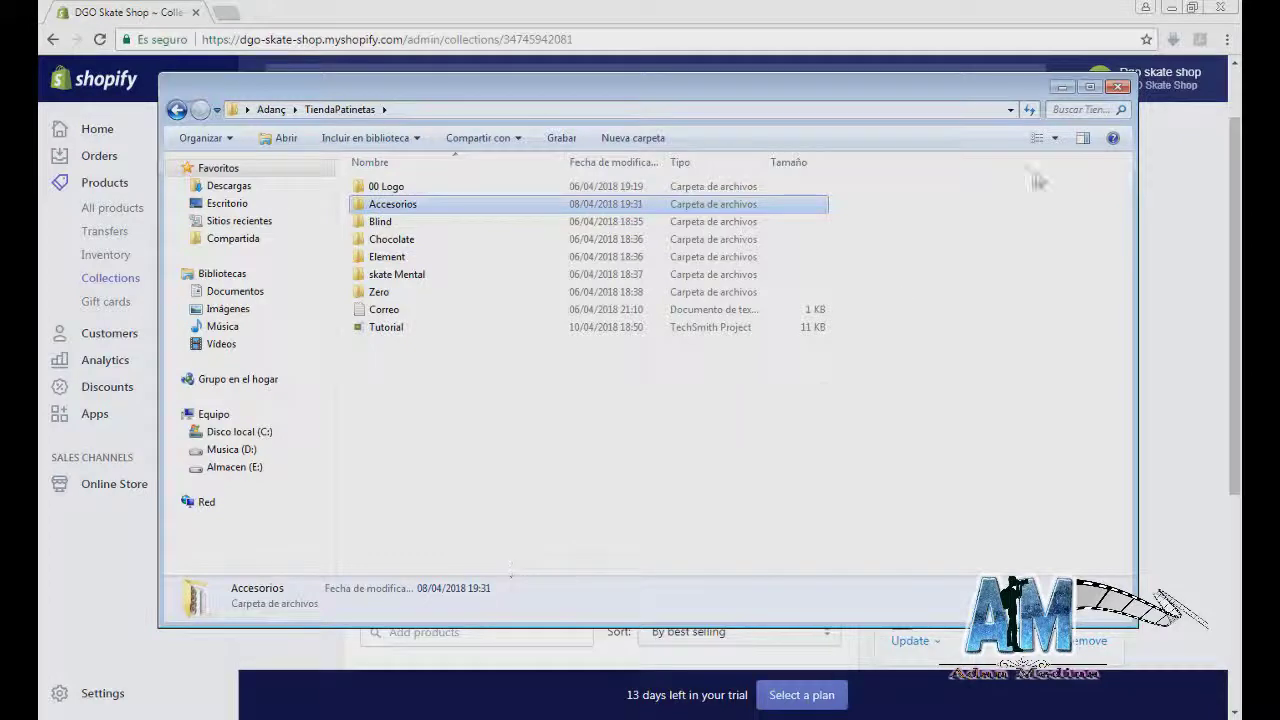
{"action": "left_click_drag", "start_coordinate": [445, 103], "coordinate": [863, 273]}
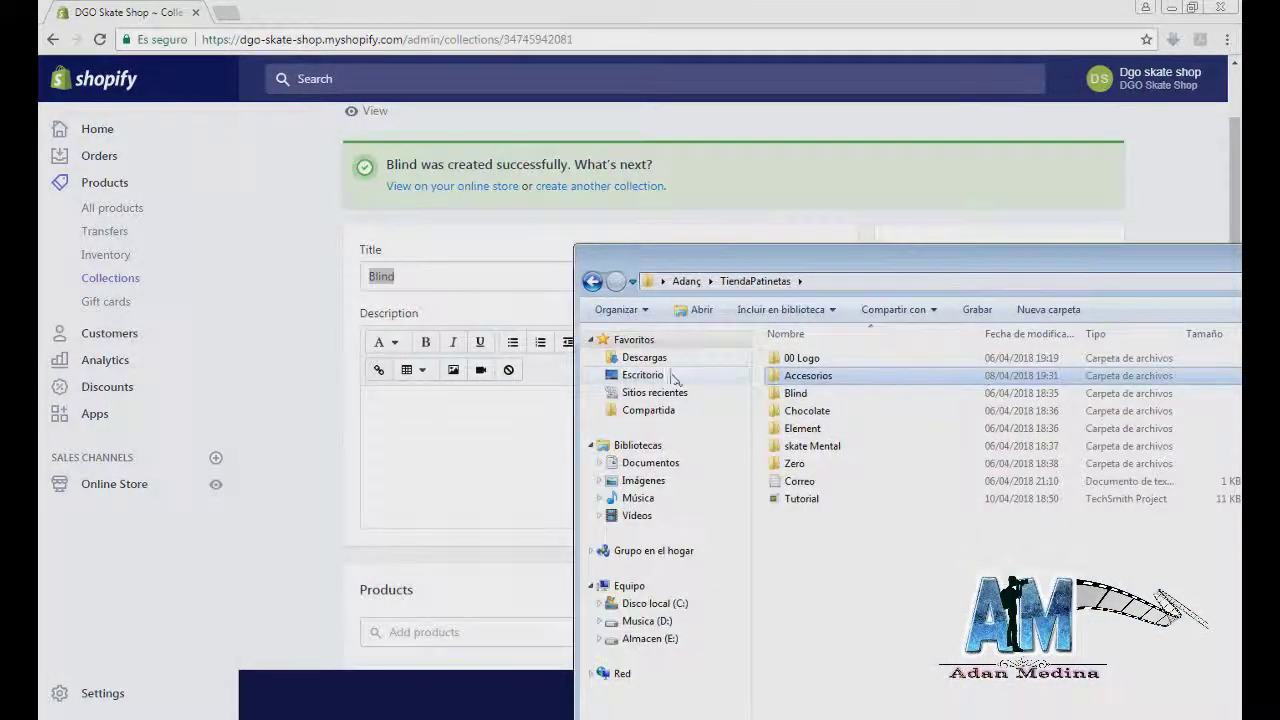
Step: Start a new blank collection and type the title Chocolate
{"action": "left_click", "coordinate": [483, 283]}
{"action": "type", "text": "Chocolate"}
{"action": "left_click", "coordinate": [597, 279]}
{"action": "left_click", "coordinate": [467, 244]}
{"action": "type", "text": "Chocolatw"}
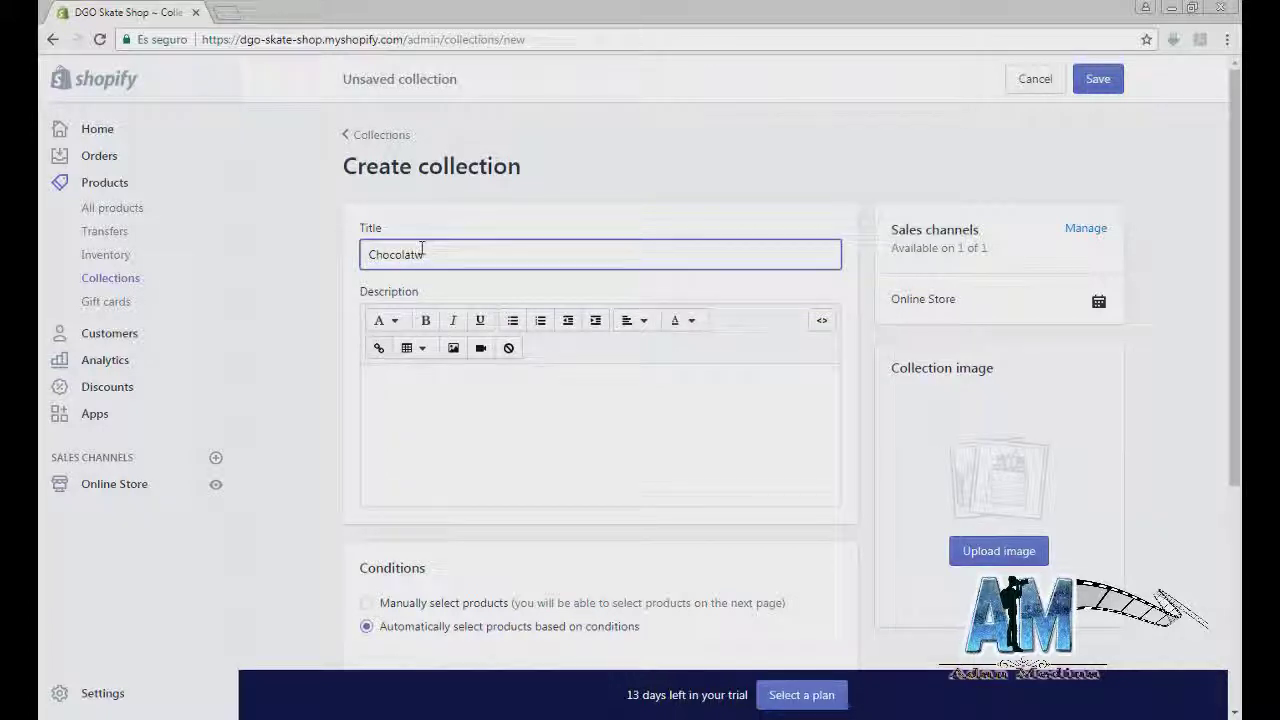
{"action": "type", "text": "e"}
Step: Add the logo from TiendaPatinetas > Chocolate, pick manual product selection, and save
{"action": "left_click", "coordinate": [1000, 556]}
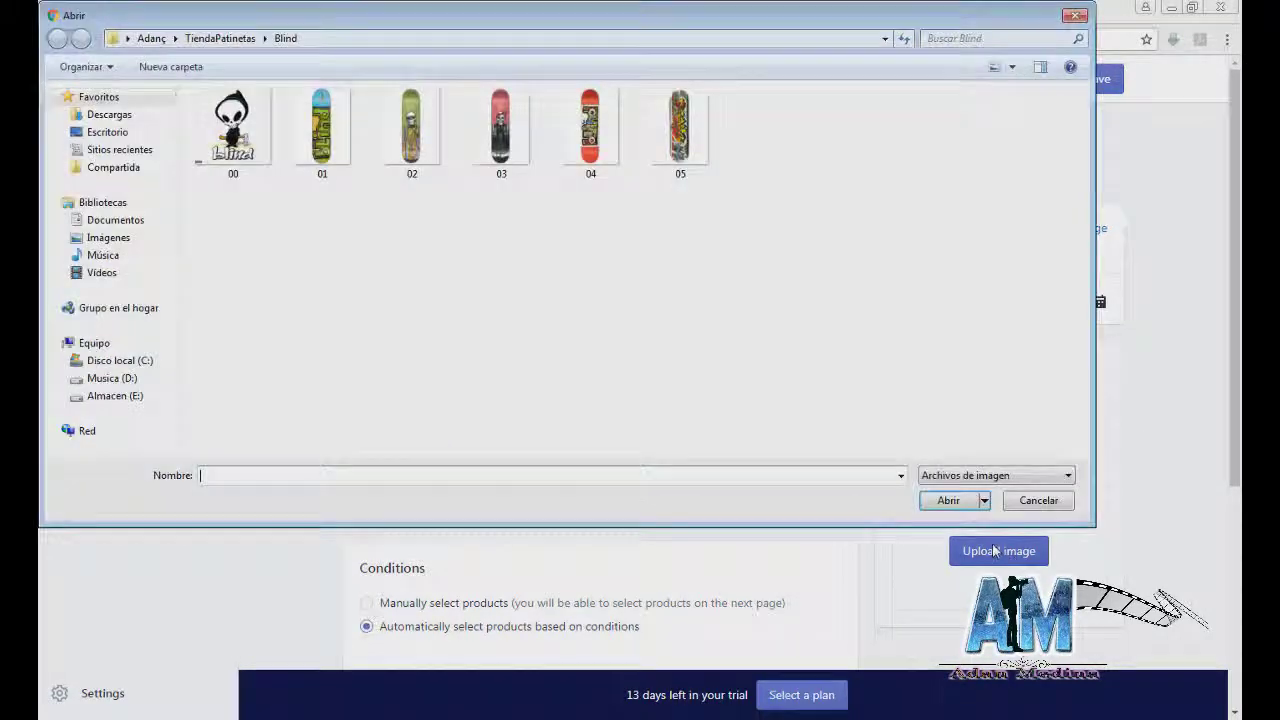
{"action": "left_click", "coordinate": [218, 39]}
{"action": "double_click", "coordinate": [232, 168]}
{"action": "double_click", "coordinate": [232, 146]}
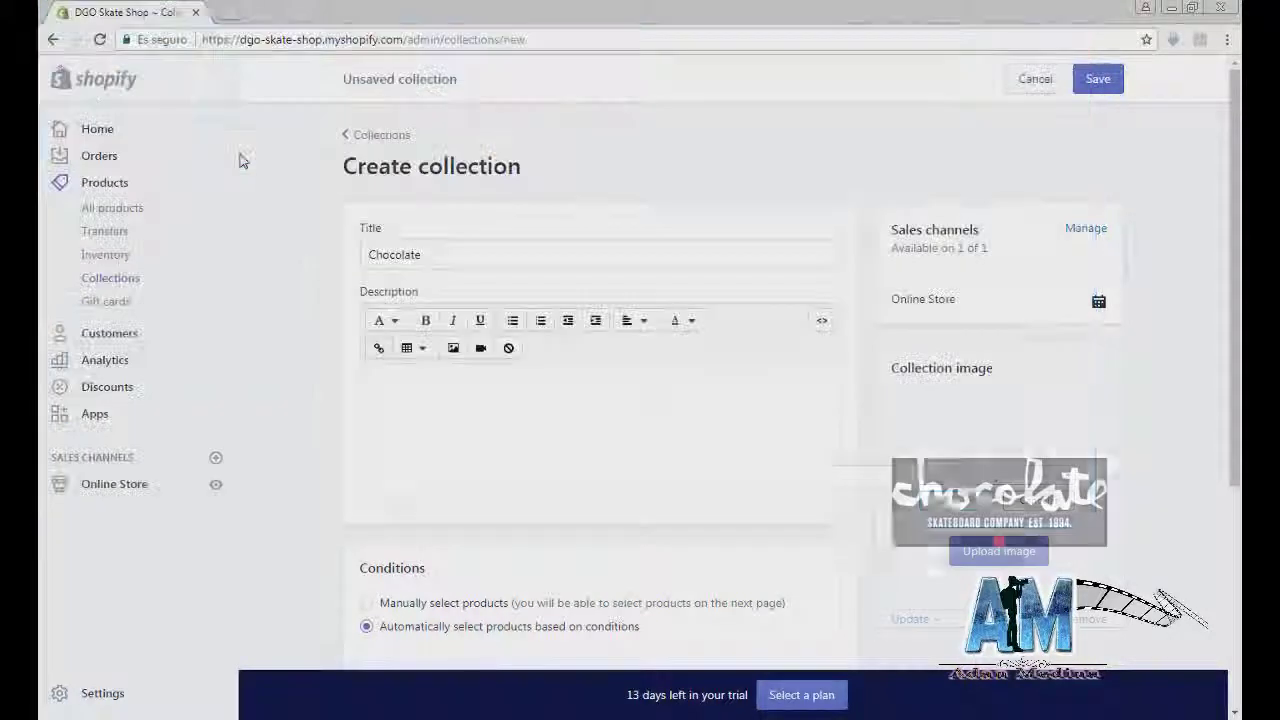
{"action": "scroll", "coordinate": [840, 449], "scroll_direction": "down", "scroll_amount": 2}
{"action": "left_click", "coordinate": [367, 436]}
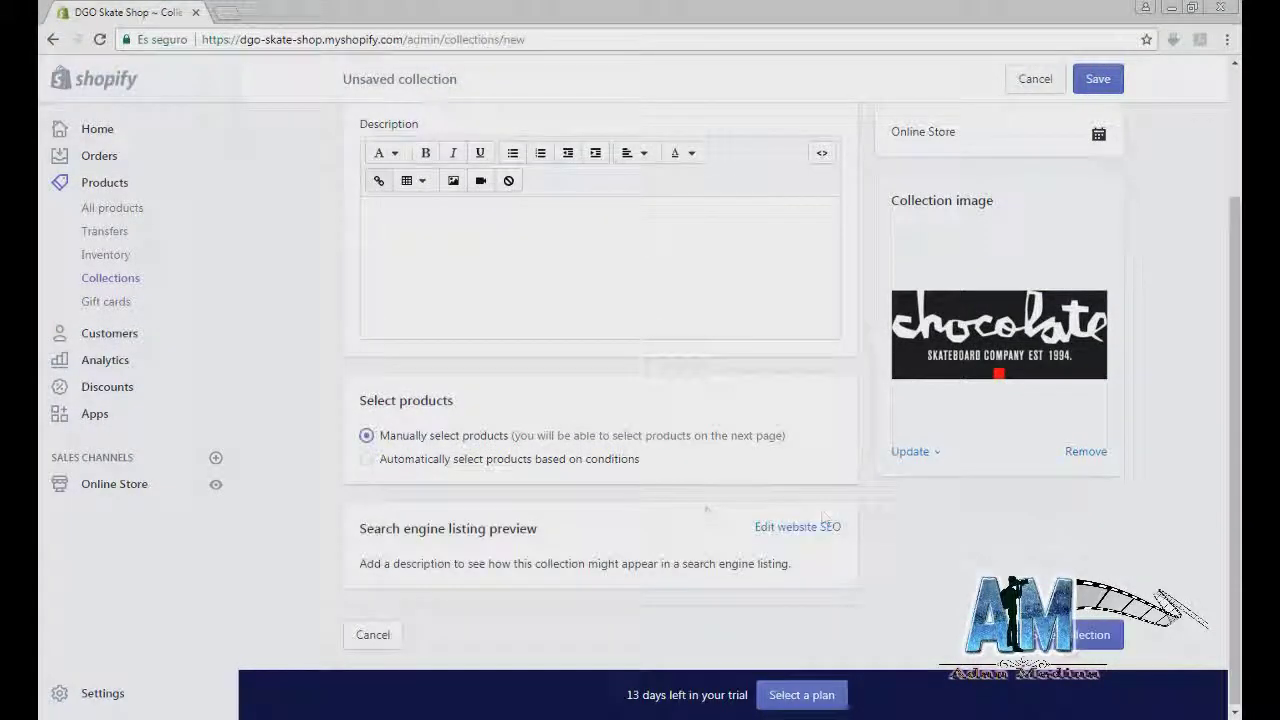
{"action": "left_click", "coordinate": [1084, 632]}
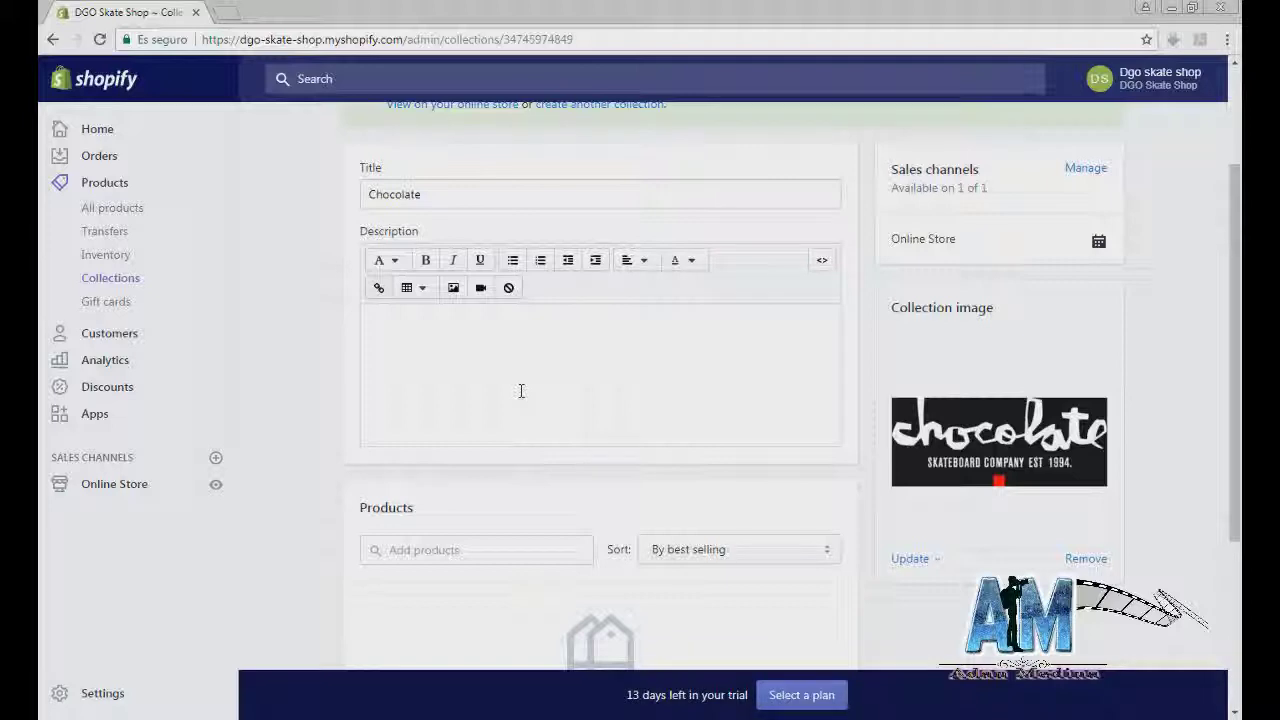
{"action": "scroll", "coordinate": [538, 238], "scroll_direction": "up", "scroll_amount": 2}
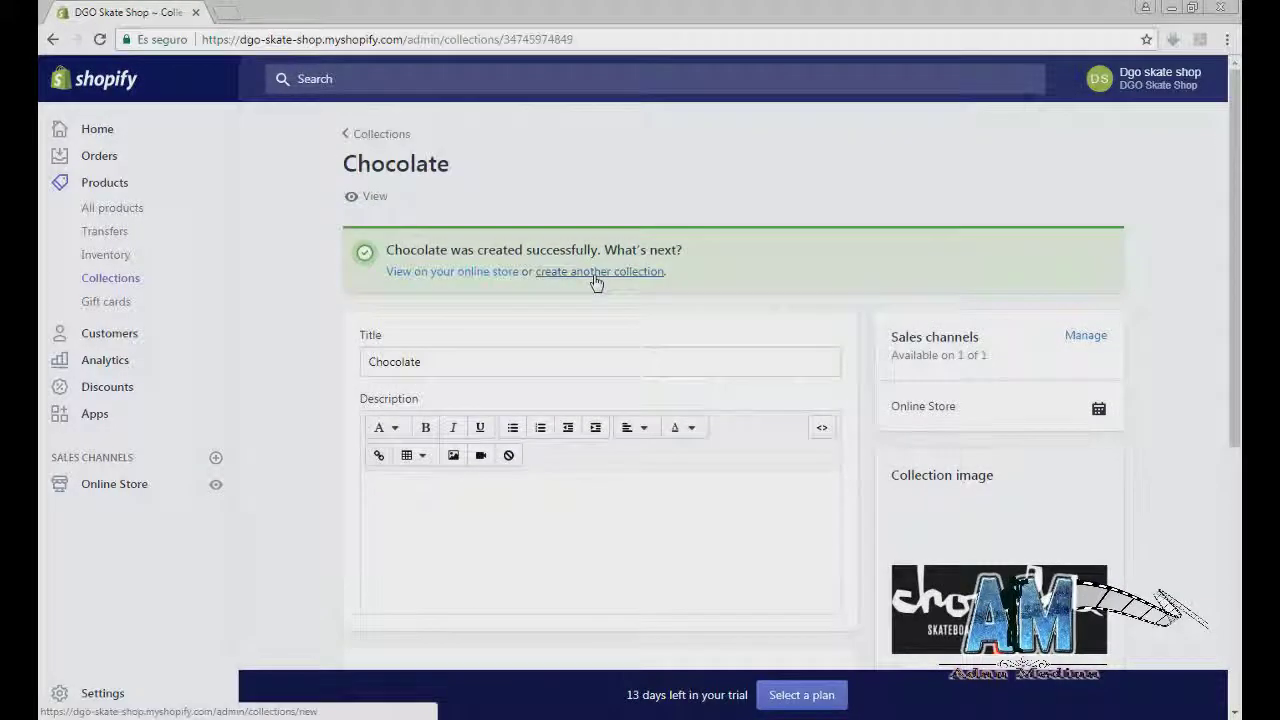
Step: Create a collection titled 'Element' with the Element logo and manual product selection
{"action": "left_click", "coordinate": [596, 272]}
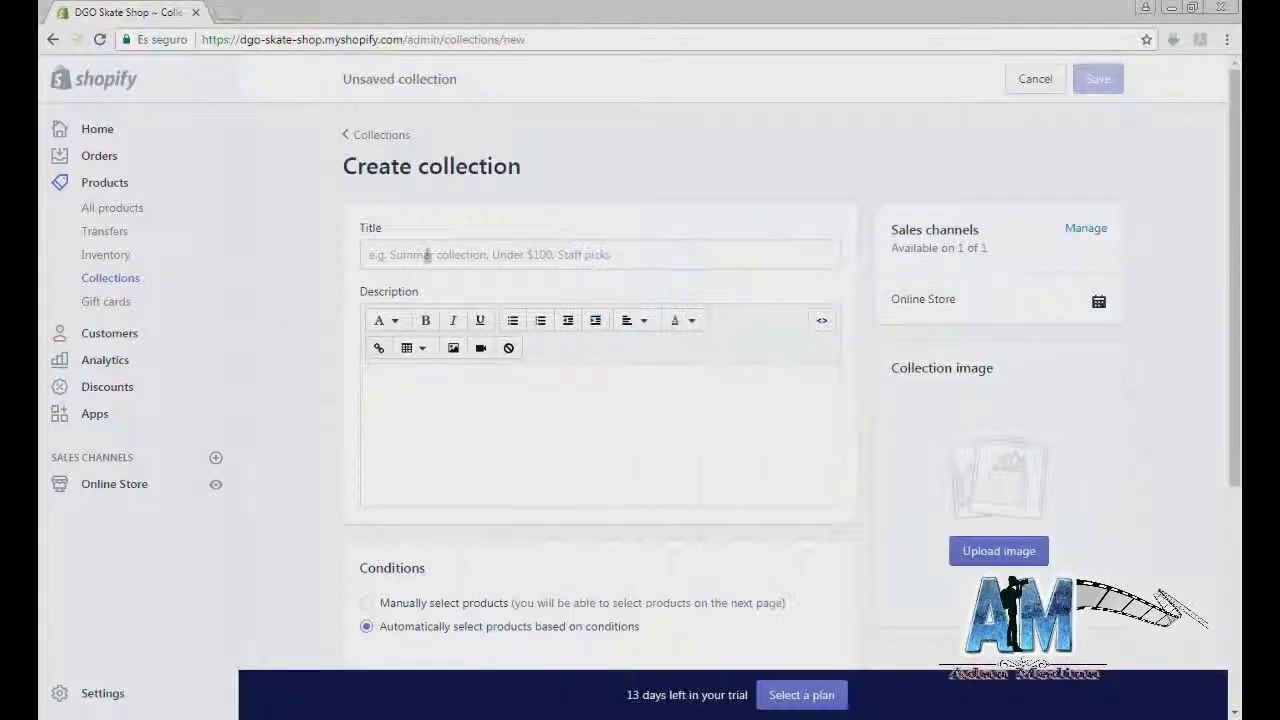
{"action": "left_click", "coordinate": [427, 255]}
{"action": "type", "text": "Element"}
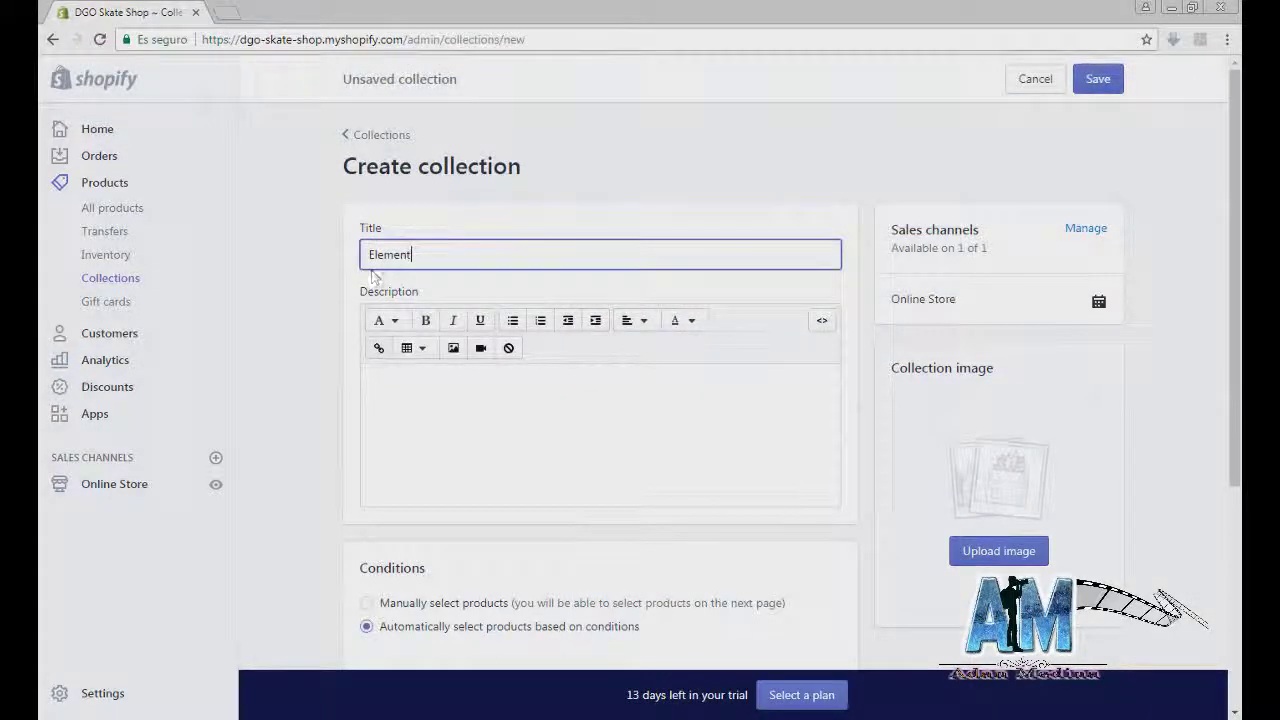
{"action": "left_click", "coordinate": [996, 552]}
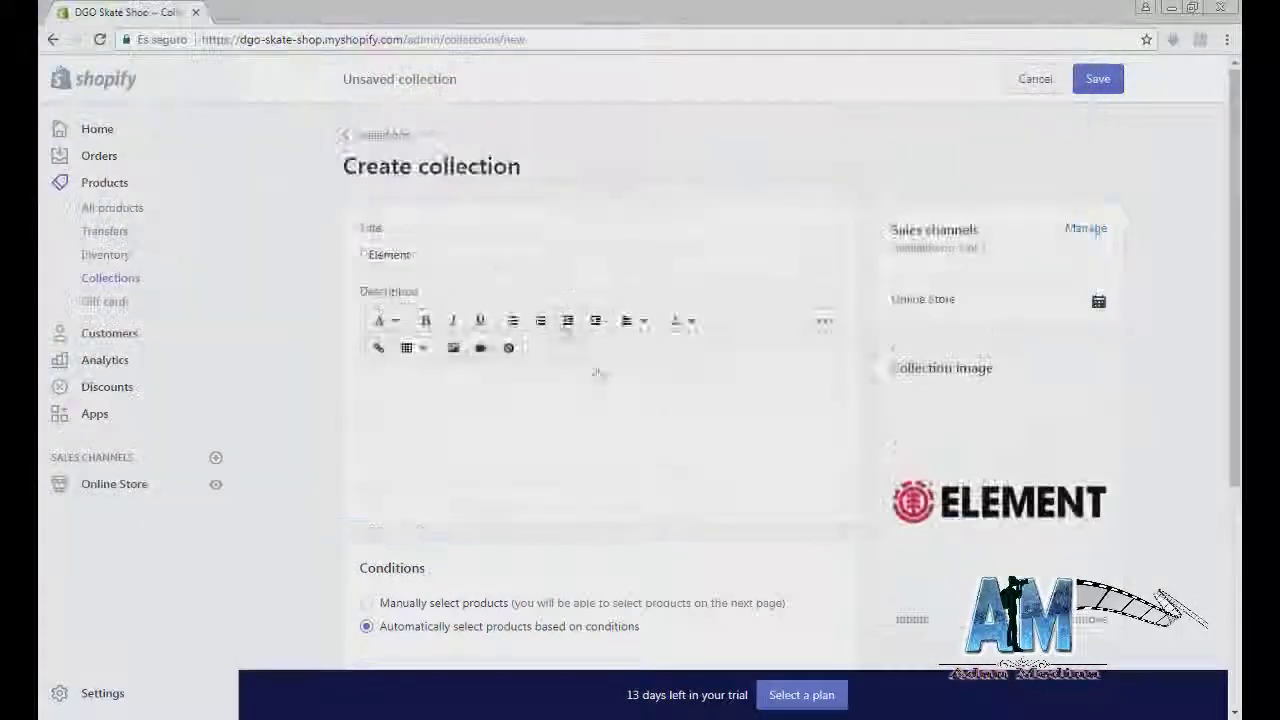
{"action": "scroll", "coordinate": [598, 373], "scroll_direction": "down", "scroll_amount": 3}
{"action": "left_click", "coordinate": [400, 433]}
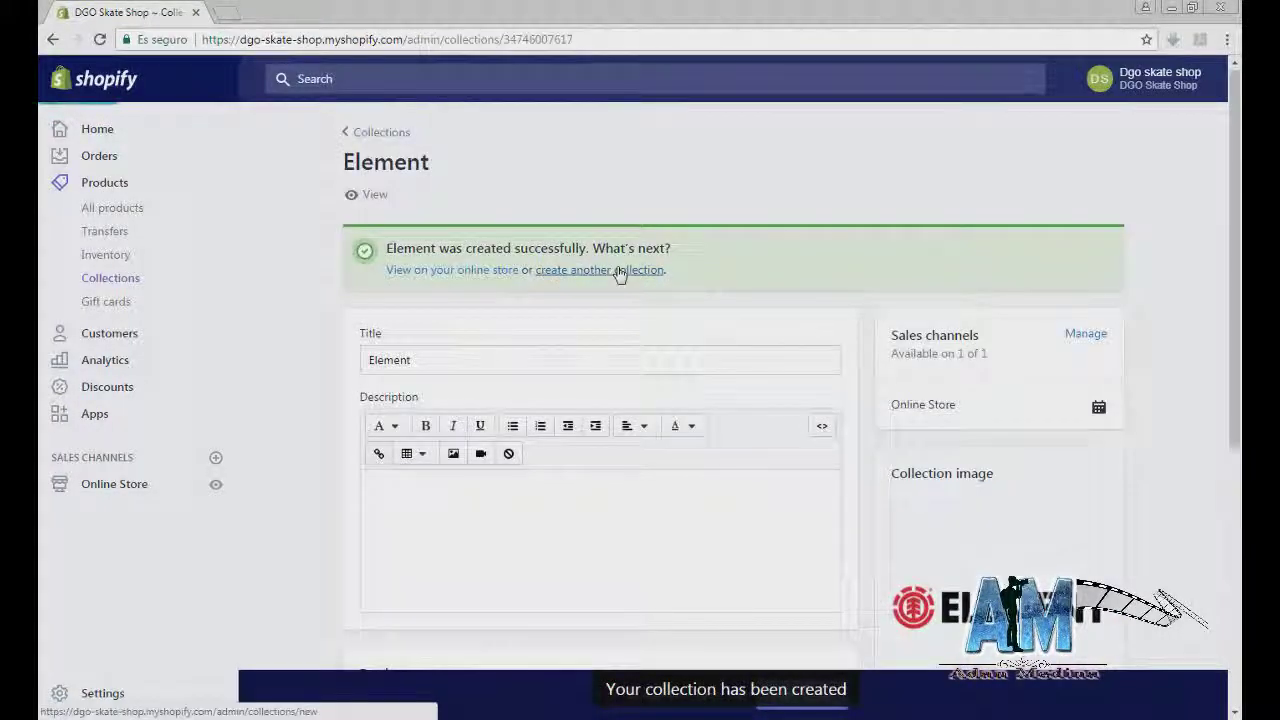
Step: Save Element, then set up 'Skate Mental' with manual product selection
{"action": "left_click", "coordinate": [620, 271]}
{"action": "left_click", "coordinate": [491, 252]}
{"action": "type", "text": "Skate Me"}
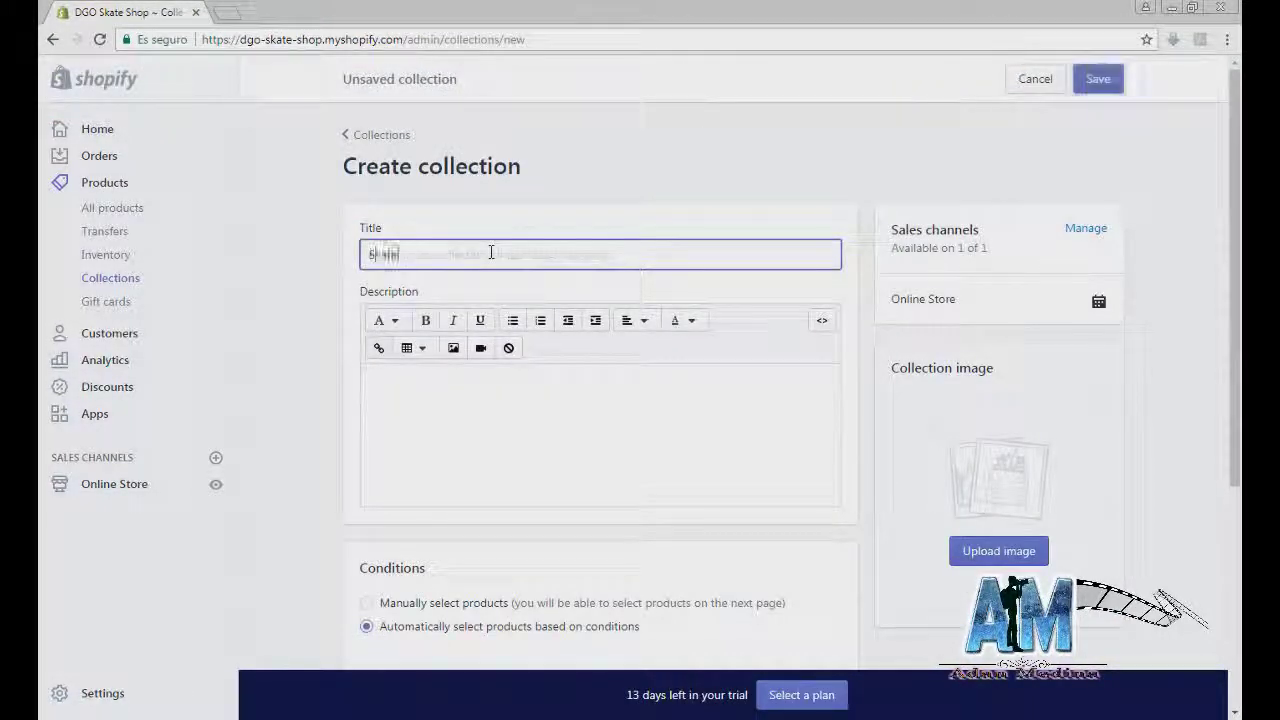
{"action": "type", "text": "ntal"}
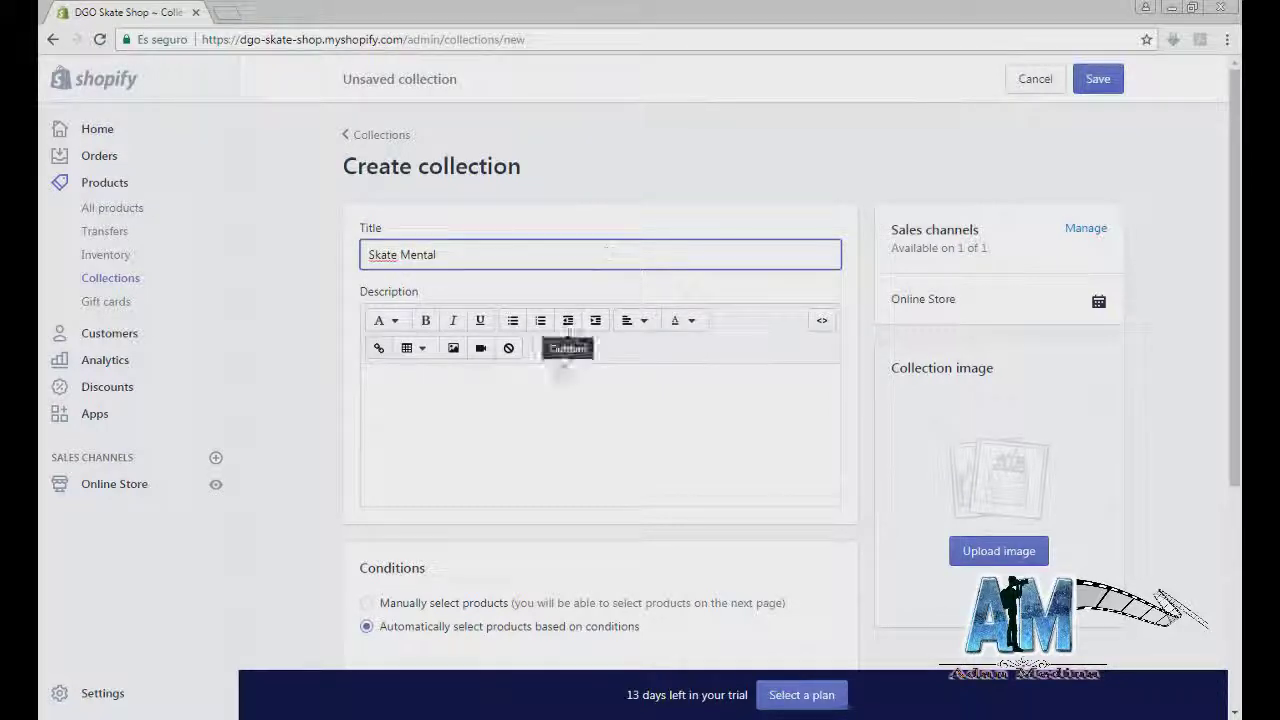
{"action": "left_click", "coordinate": [999, 551]}
{"action": "left_click", "coordinate": [240, 39]}
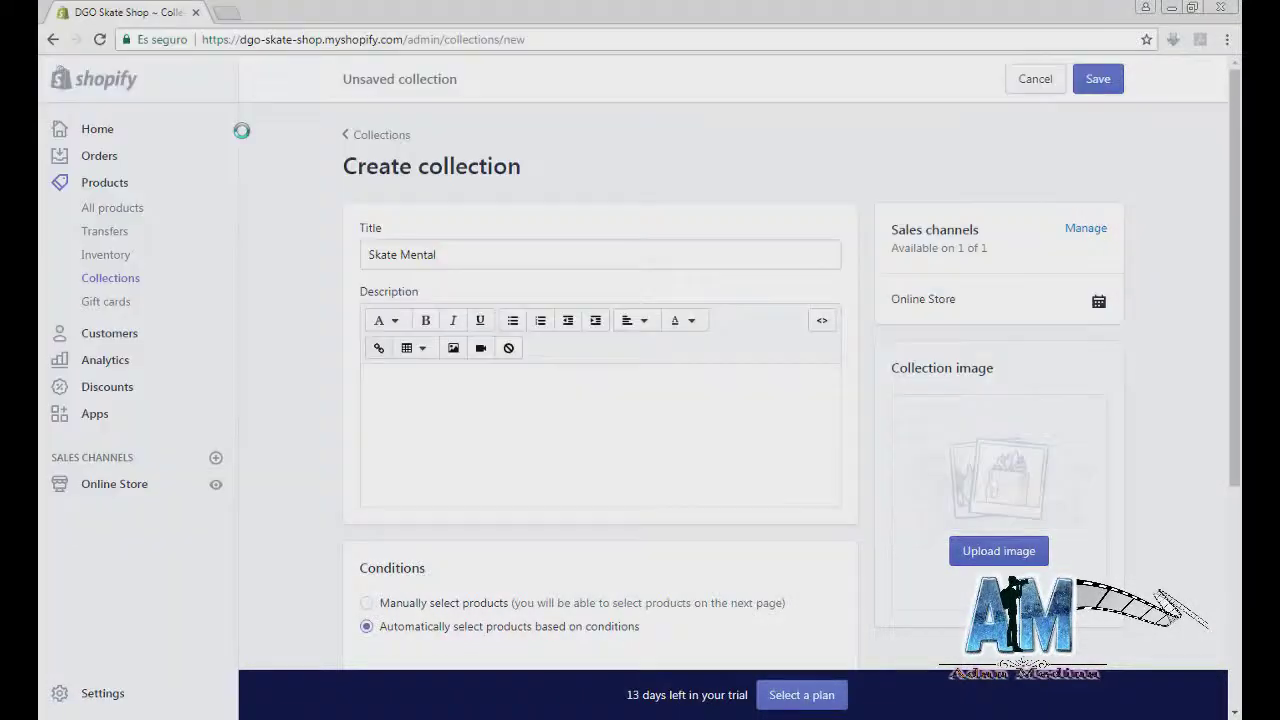
{"action": "scroll", "coordinate": [600, 450], "scroll_direction": "down", "scroll_amount": 1}
{"action": "left_click", "coordinate": [702, 519]}
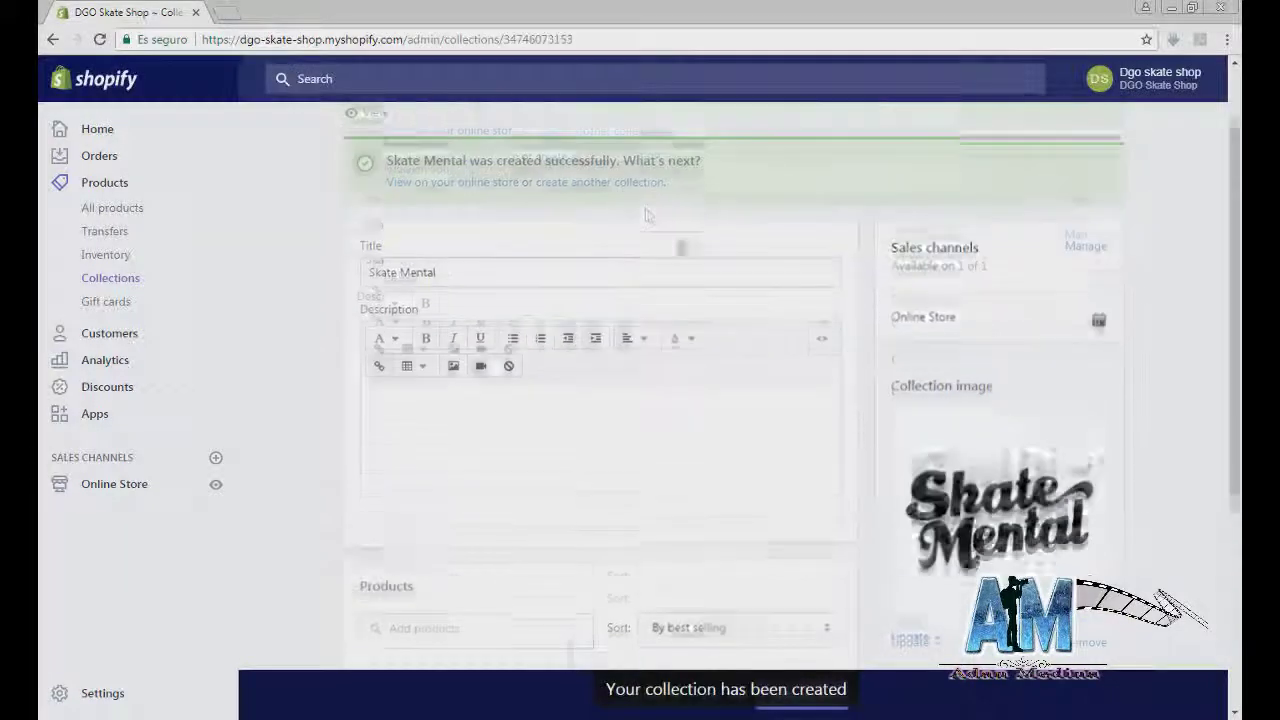
Step: Create and save the 'Zero' collection with the Zero logo and manual products
{"action": "left_click", "coordinate": [610, 188]}
{"action": "left_click", "coordinate": [492, 246]}
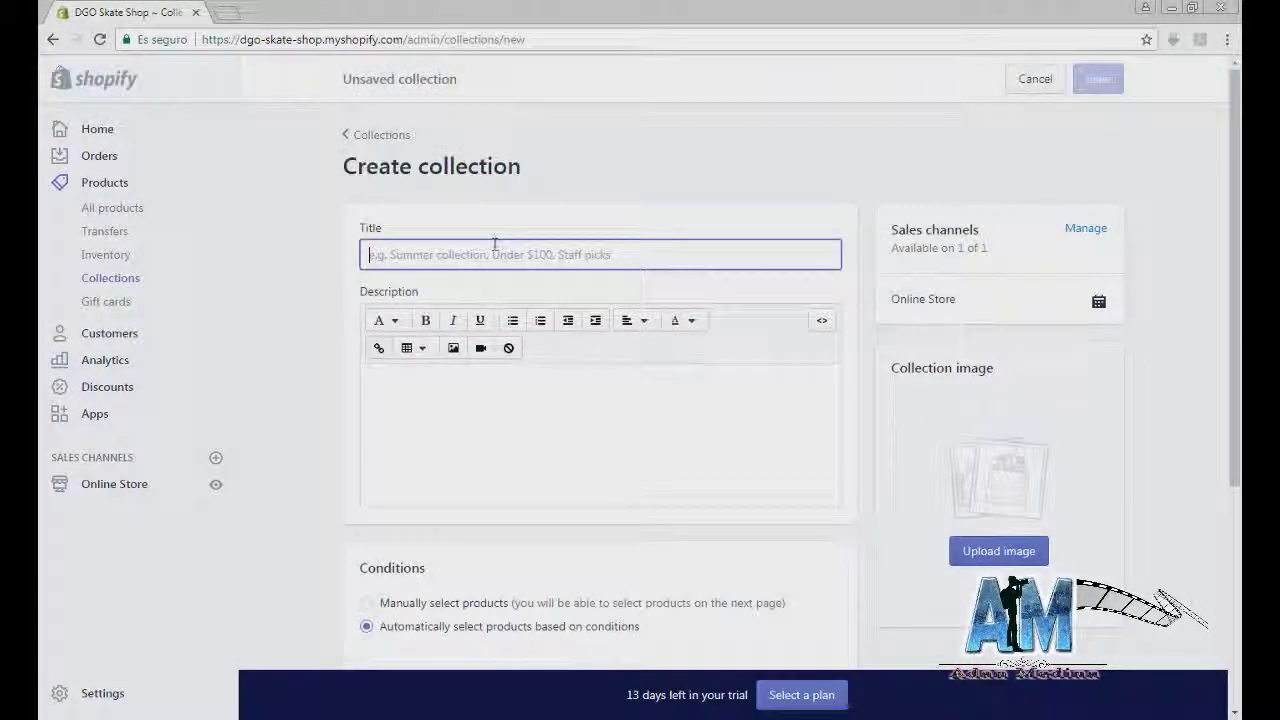
{"action": "type", "text": "Zero"}
{"action": "left_click", "coordinate": [998, 550]}
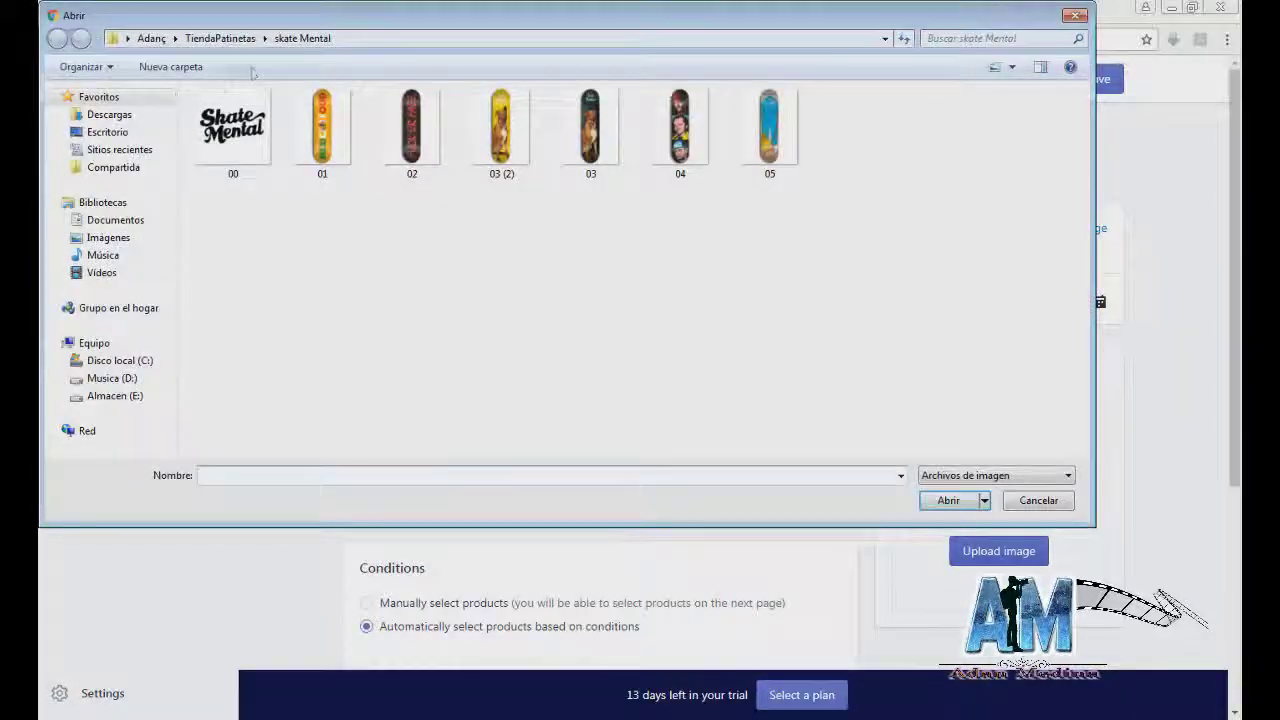
{"action": "left_click", "coordinate": [220, 38]}
{"action": "double_click", "coordinate": [222, 220]}
{"action": "double_click", "coordinate": [223, 126]}
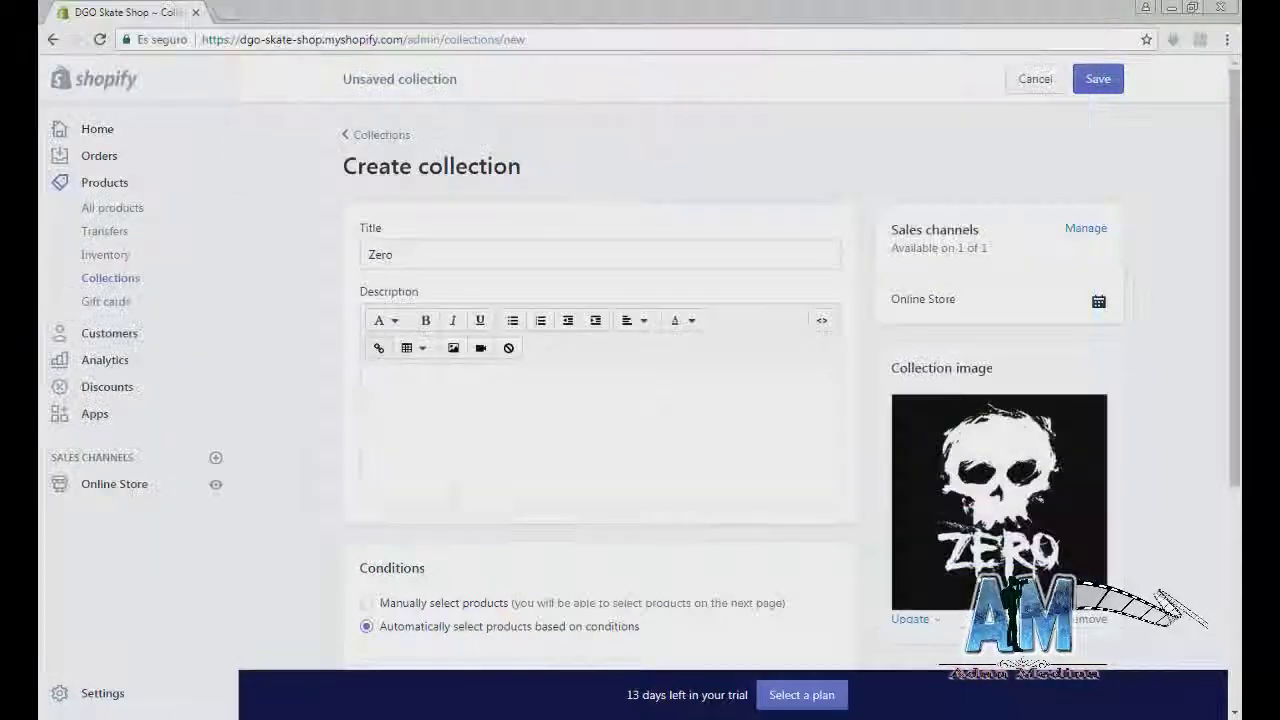
{"action": "left_click", "coordinate": [714, 605]}
{"action": "scroll", "coordinate": [1078, 645], "scroll_direction": "down", "scroll_amount": 2}
{"action": "left_click", "coordinate": [1078, 645]}
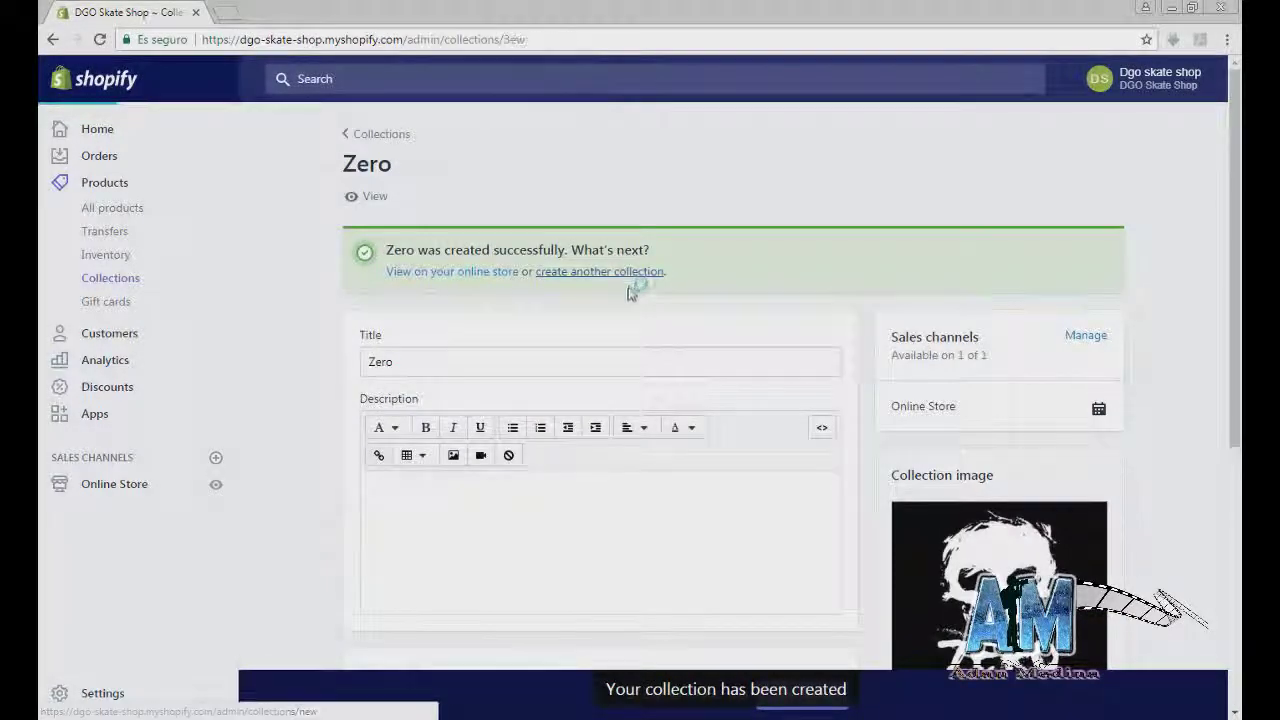
Step: Create 'Accesorios' with image 12 and manual products, then return to Collections
{"action": "left_click", "coordinate": [634, 280]}
{"action": "type", "text": "Accesorios"}
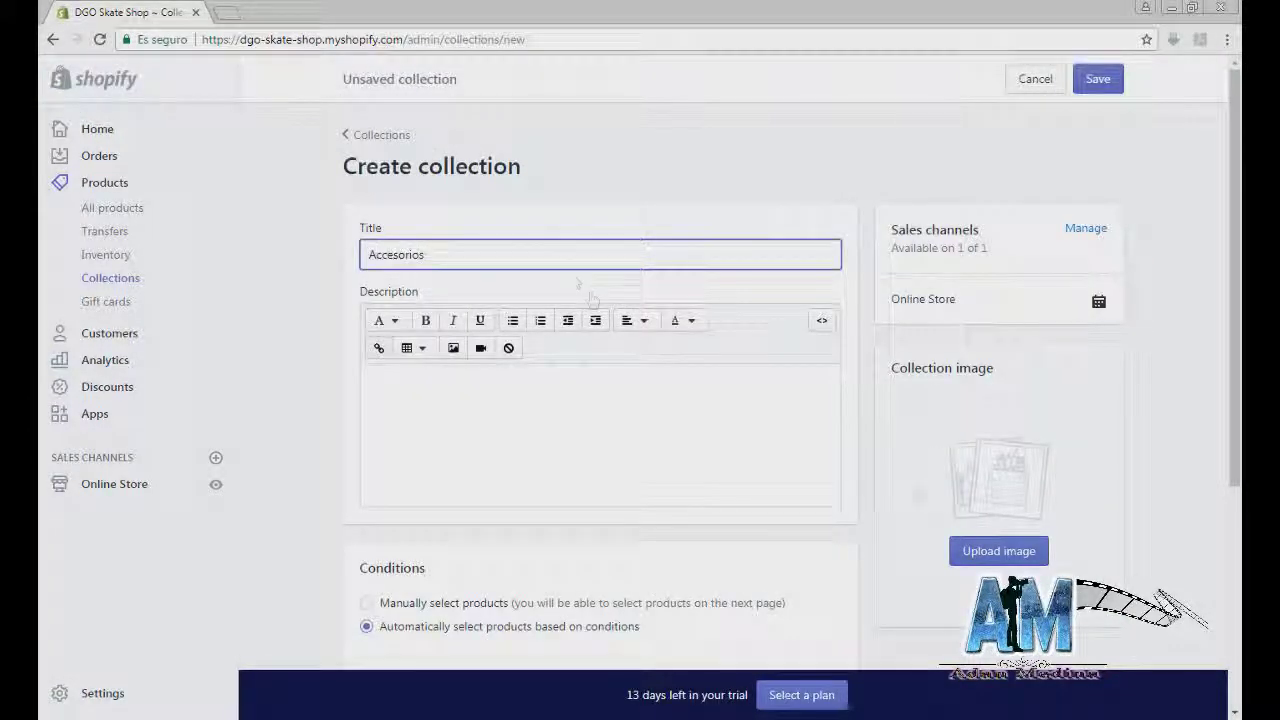
{"action": "left_click", "coordinate": [1000, 551]}
{"action": "left_click", "coordinate": [57, 39]}
{"action": "double_click", "coordinate": [229, 131]}
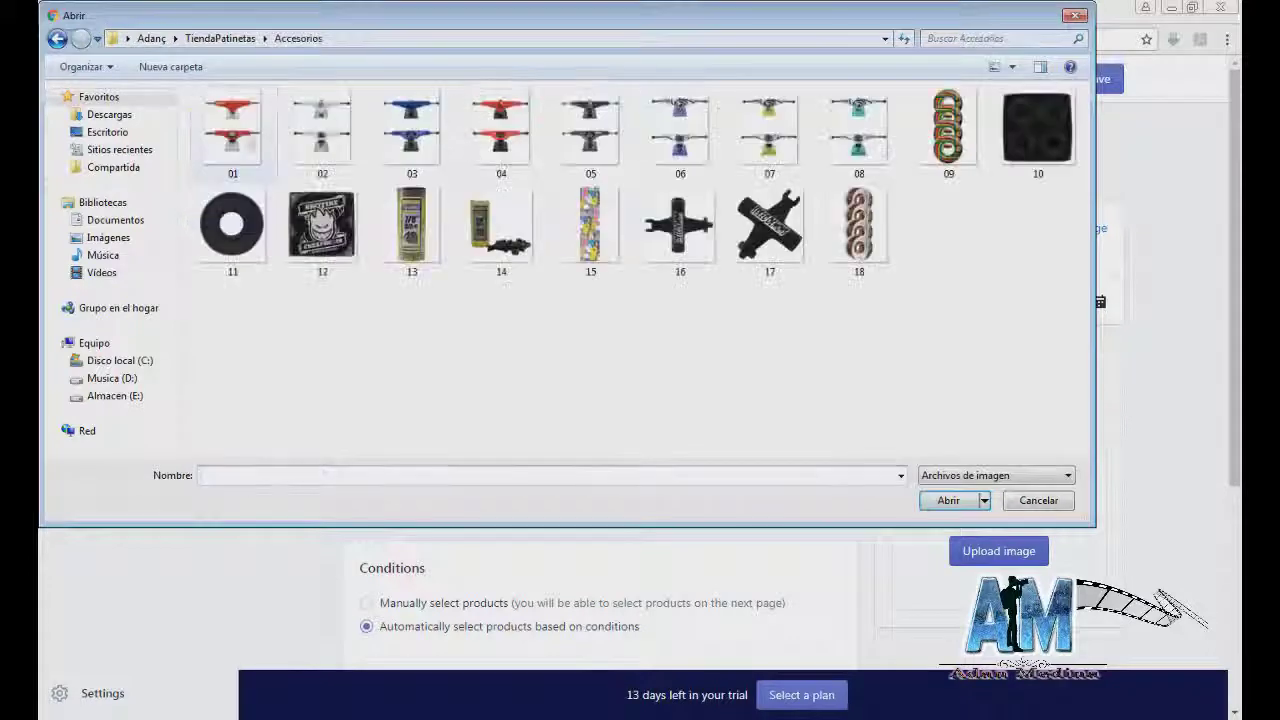
{"action": "double_click", "coordinate": [340, 250]}
{"action": "scroll", "coordinate": [449, 509], "scroll_direction": "down", "scroll_amount": 4}
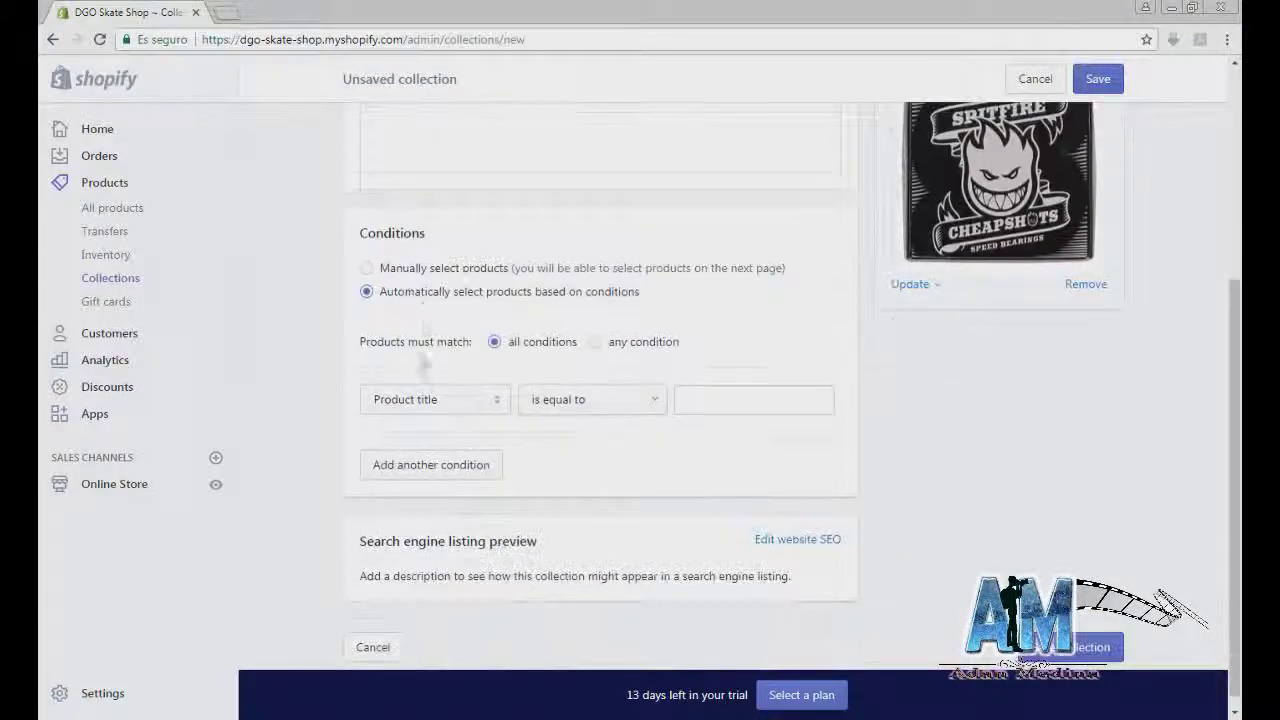
{"action": "left_click", "coordinate": [366, 260]}
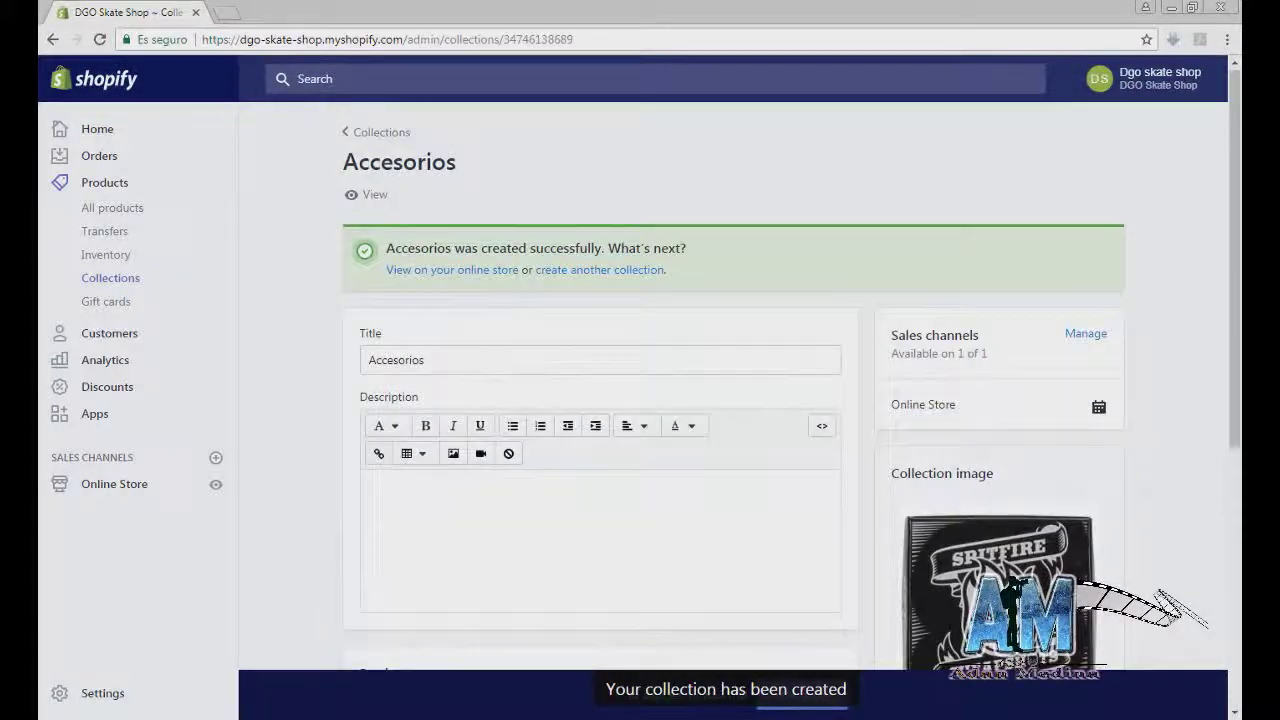
{"action": "left_click", "coordinate": [107, 280]}
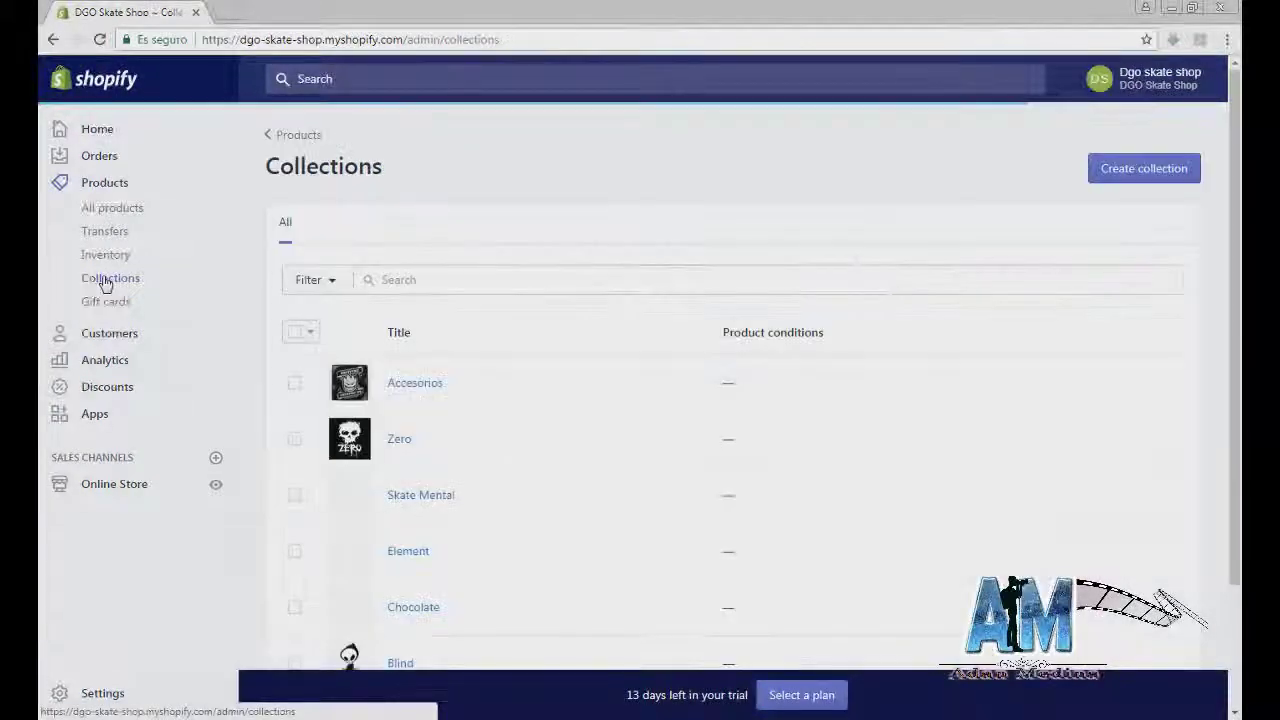
Step: Create the image-less 'Ofertas' collection with manual product selection, then return to Collections
{"action": "scroll", "coordinate": [603, 366], "scroll_direction": "down", "scroll_amount": 3}
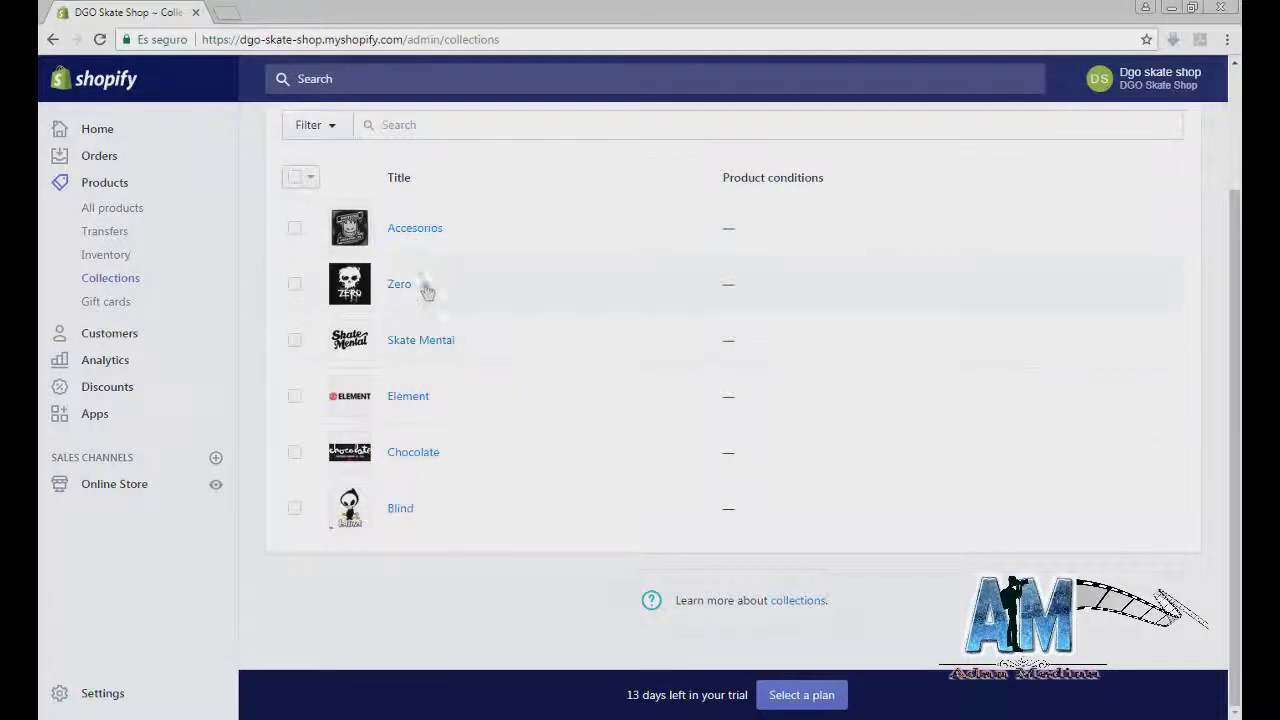
{"action": "scroll", "coordinate": [420, 497], "scroll_direction": "up", "scroll_amount": 3}
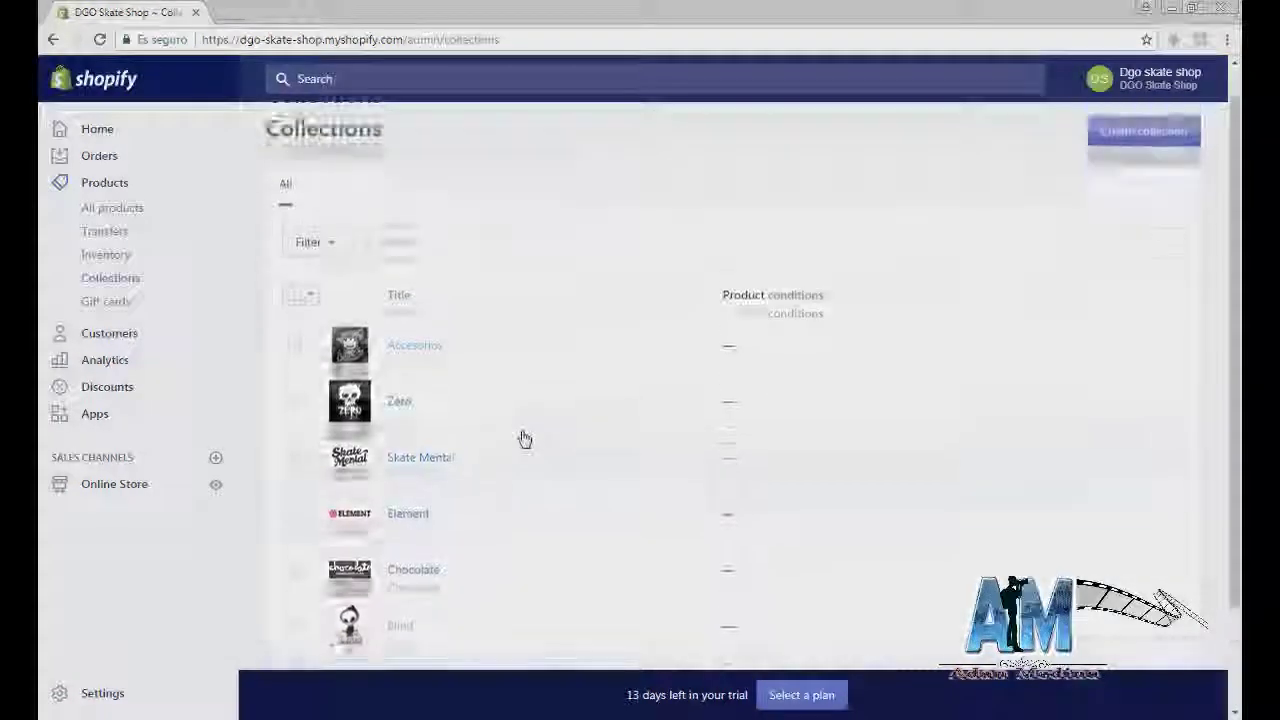
{"action": "left_click", "coordinate": [1114, 175]}
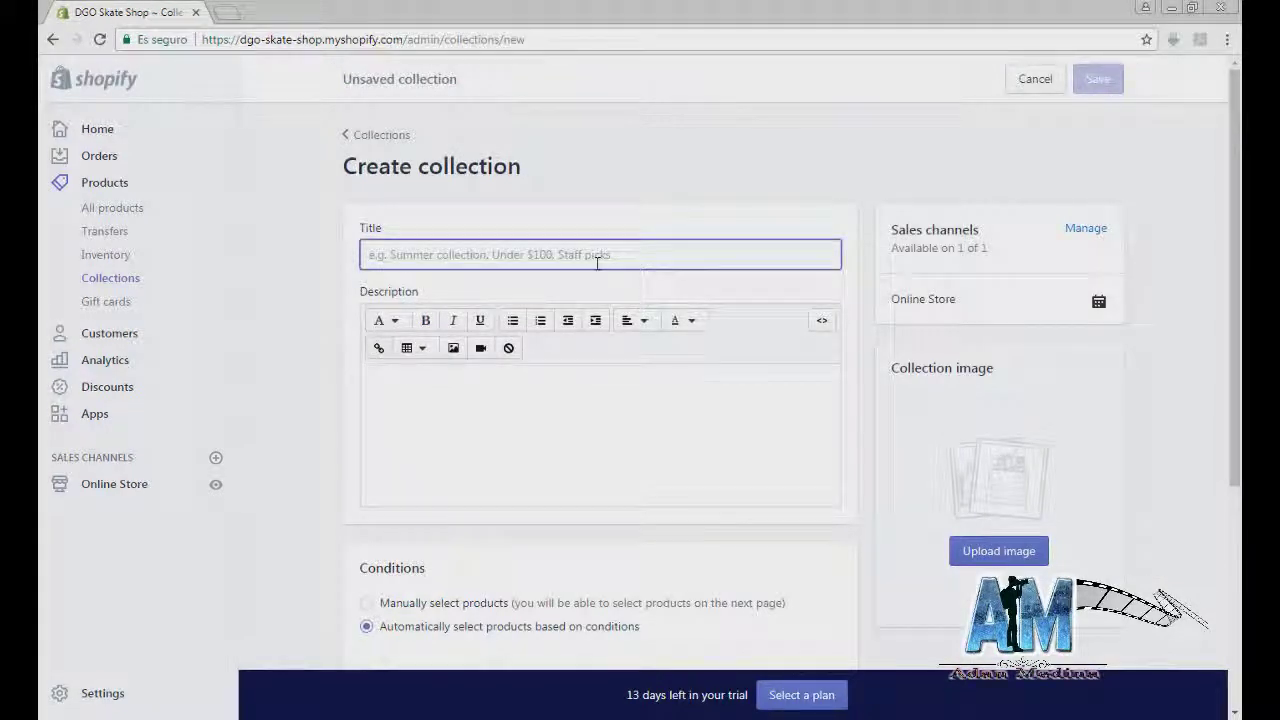
{"action": "type", "text": "Ofertas"}
{"action": "left_click", "coordinate": [597, 402]}
{"action": "left_click", "coordinate": [455, 608]}
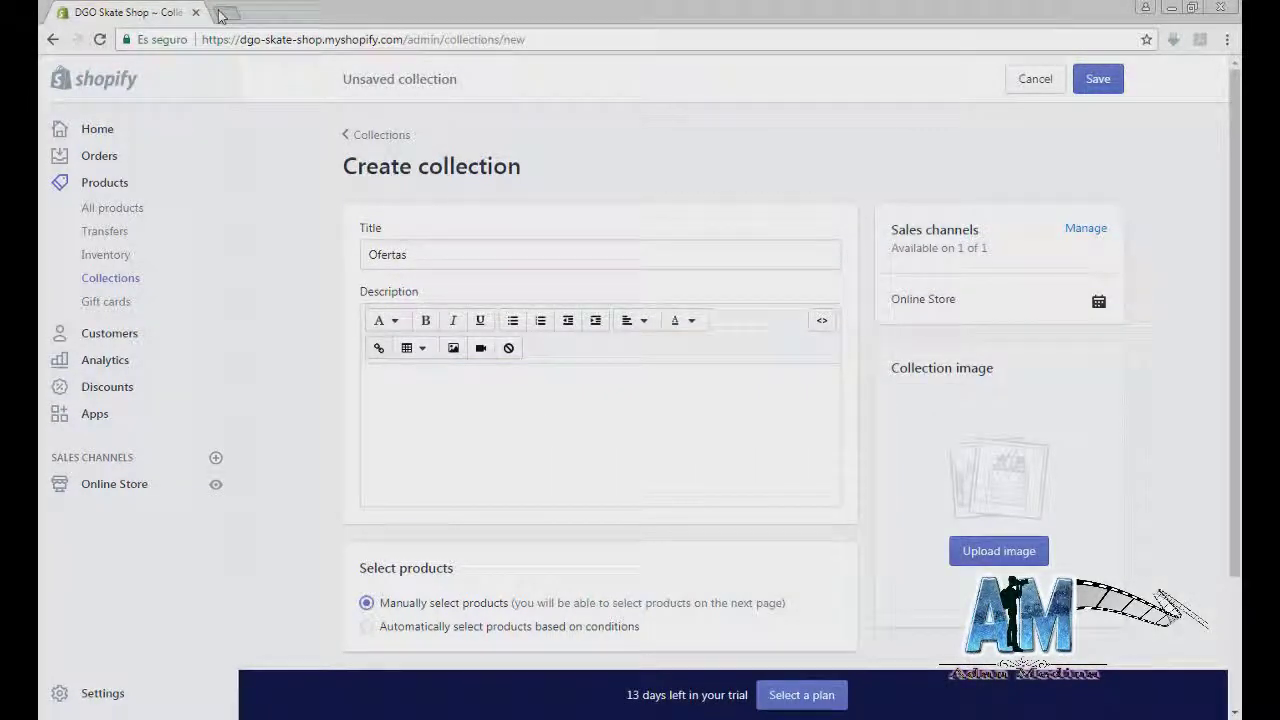
{"action": "left_click", "coordinate": [222, 15]}
{"action": "type", "text": "ofertas"}
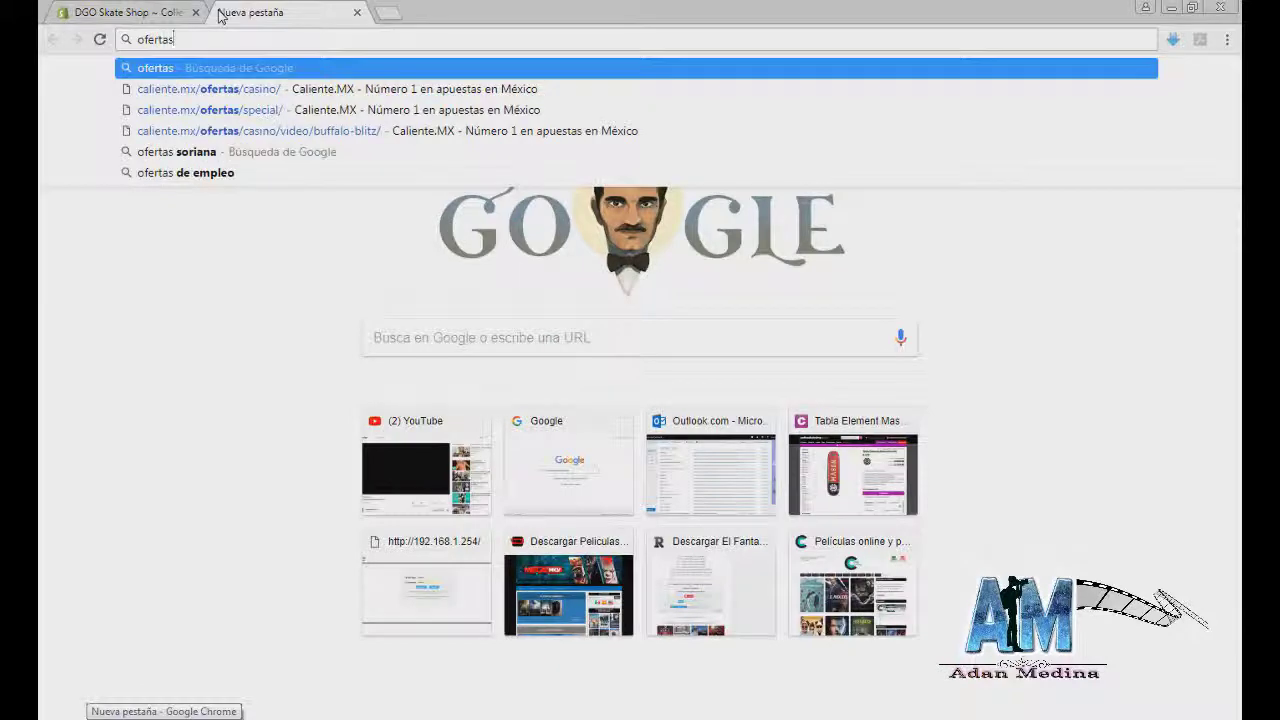
{"action": "key", "text": "Escape"}
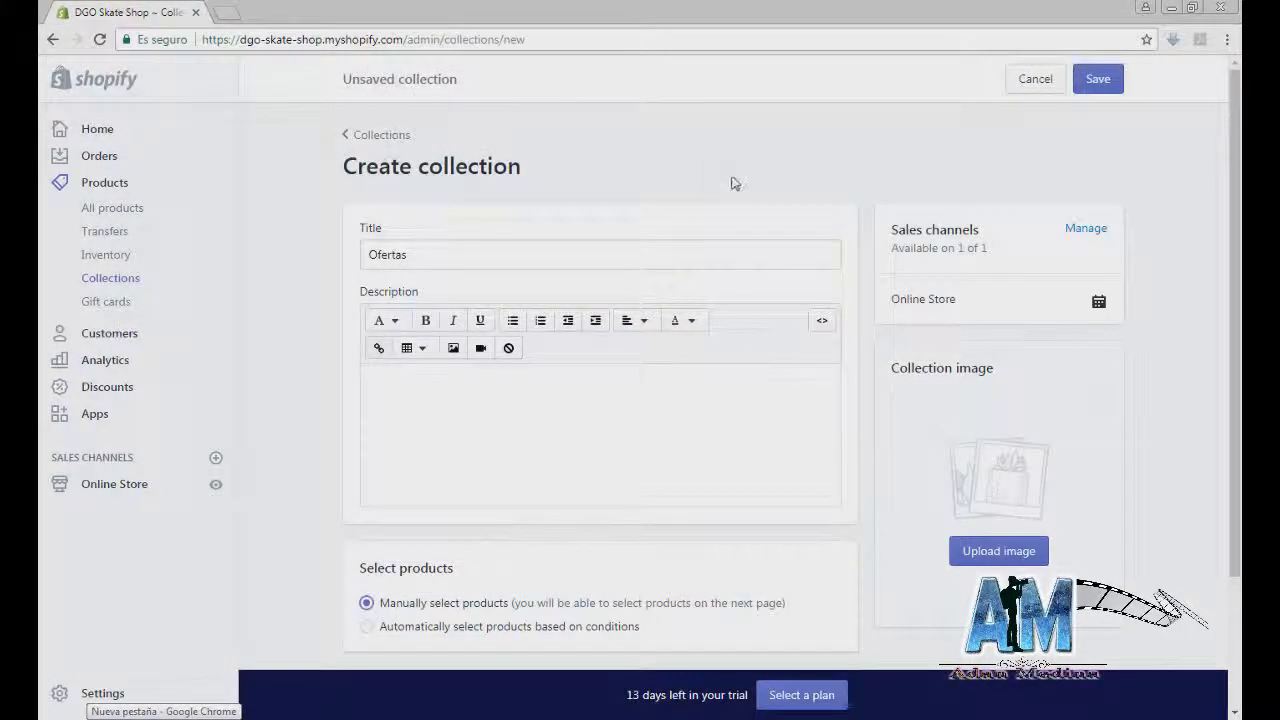
{"action": "scroll", "coordinate": [654, 494], "scroll_direction": "down", "scroll_amount": 2}
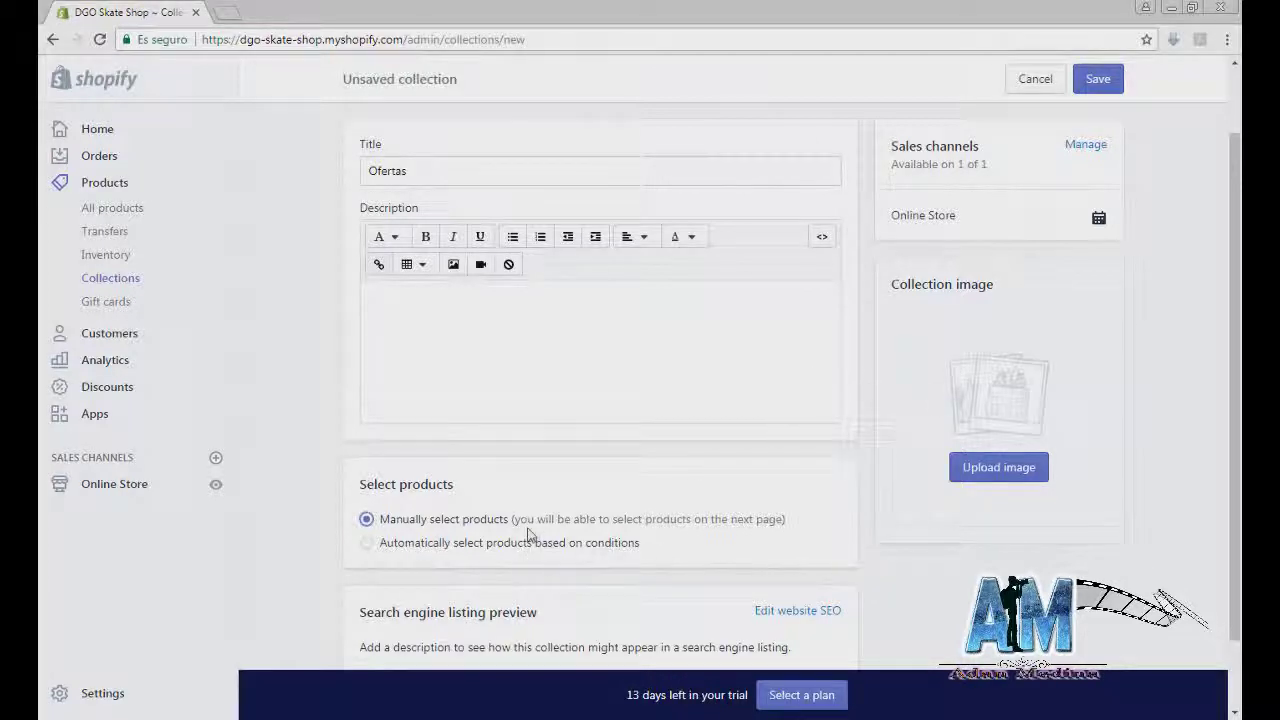
{"action": "scroll", "coordinate": [533, 537], "scroll_direction": "down", "scroll_amount": 2}
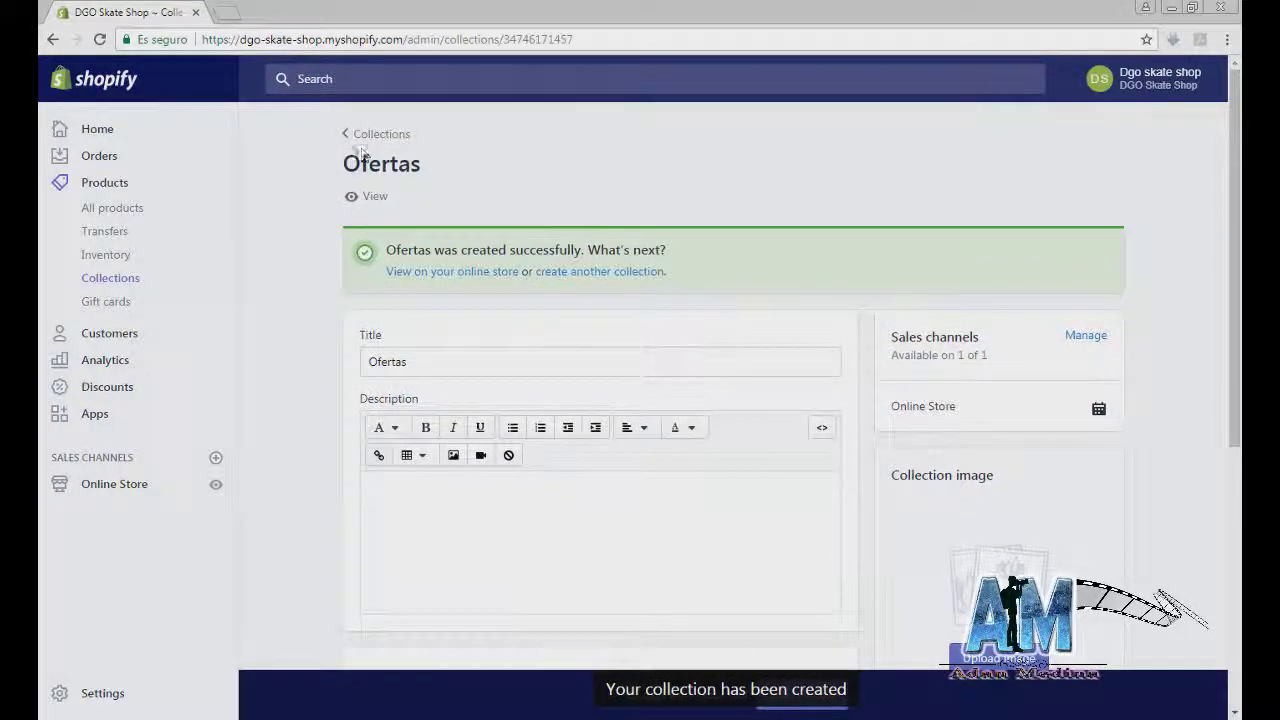
{"action": "left_click", "coordinate": [100, 277]}
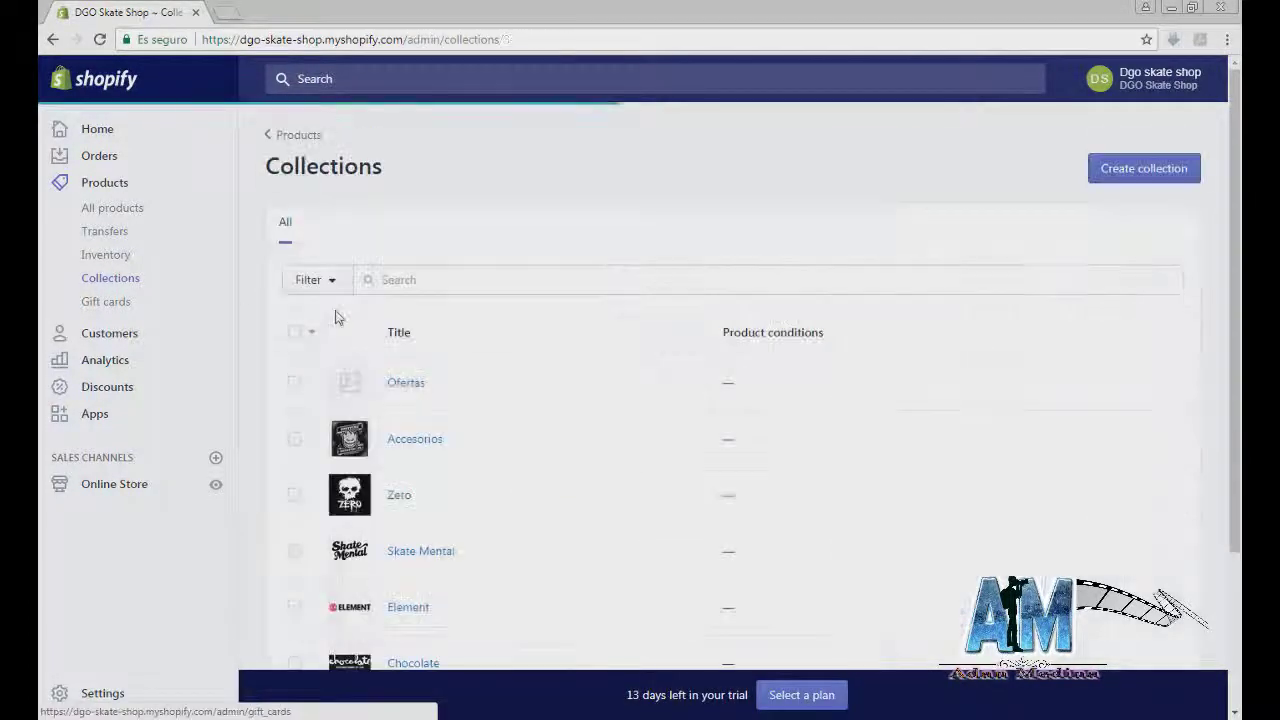
Step: Go to All products and, after a detour, return to the empty Products page
{"action": "scroll", "coordinate": [410, 400], "scroll_direction": "down", "scroll_amount": 1}
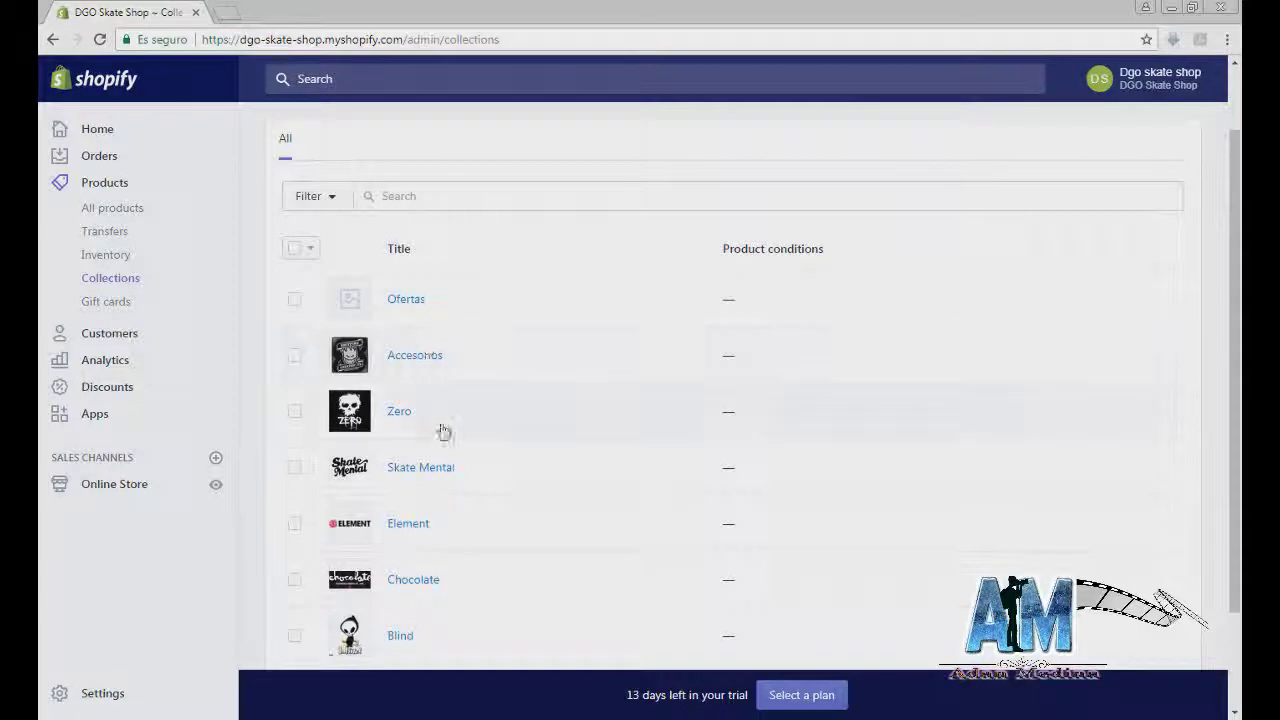
{"action": "scroll", "coordinate": [444, 431], "scroll_direction": "down", "scroll_amount": 1}
{"action": "scroll", "coordinate": [446, 343], "scroll_direction": "up", "scroll_amount": 1}
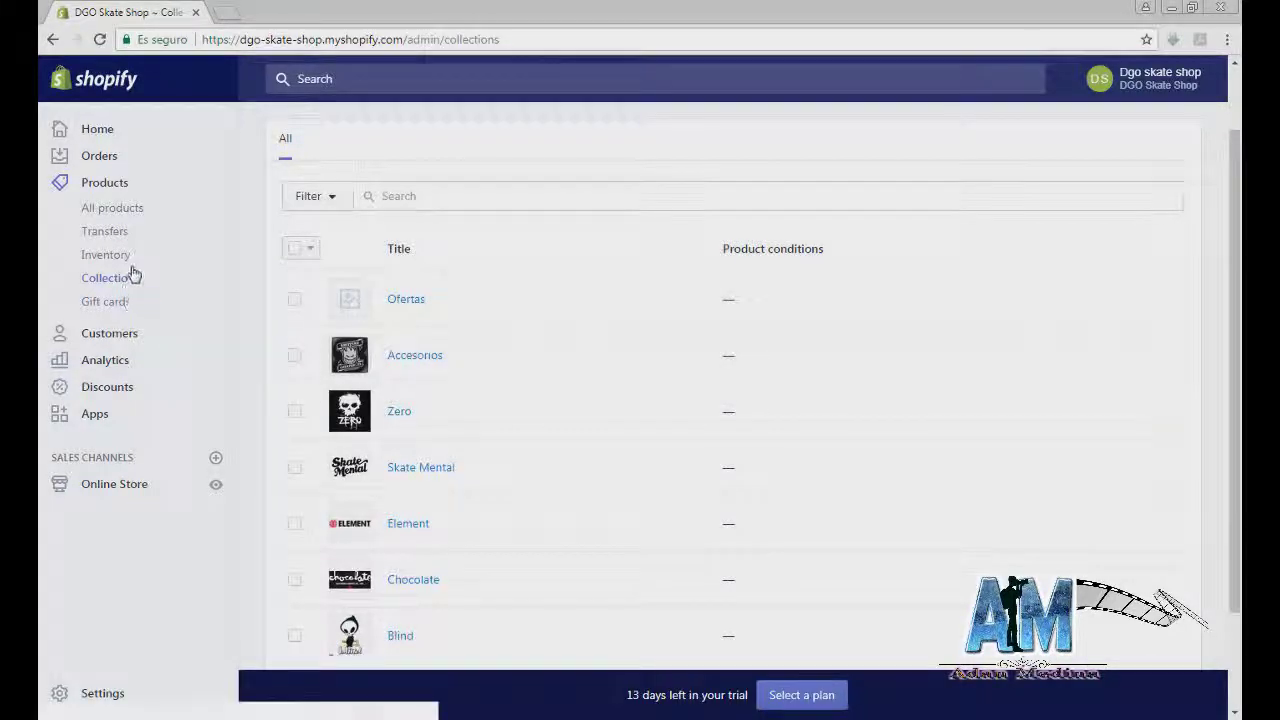
{"action": "left_click", "coordinate": [118, 217]}
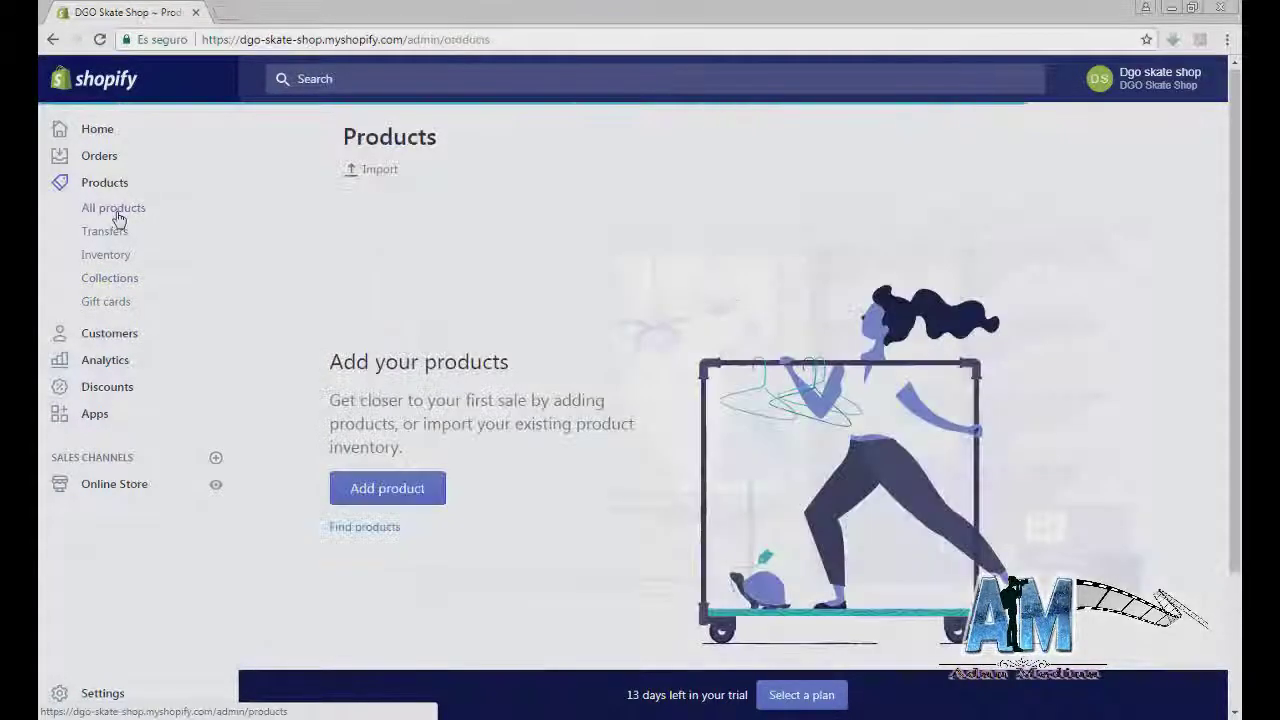
{"action": "left_click", "coordinate": [400, 489]}
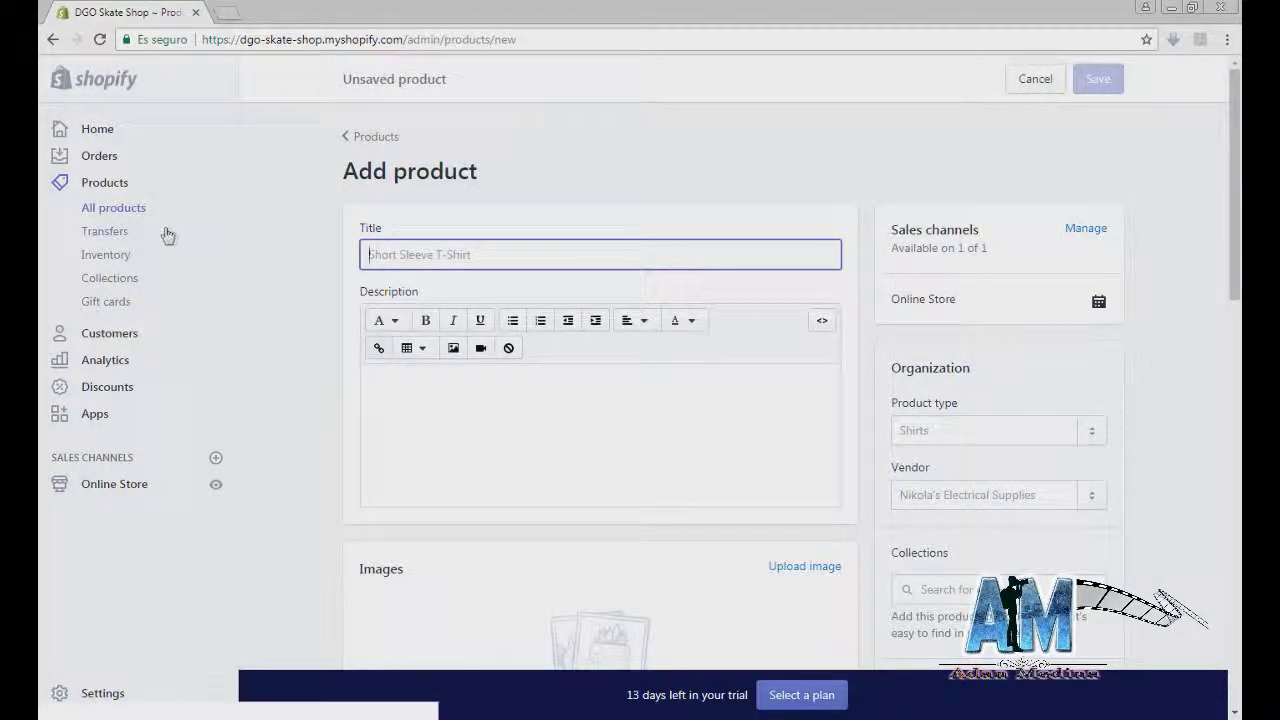
{"action": "left_click", "coordinate": [111, 488]}
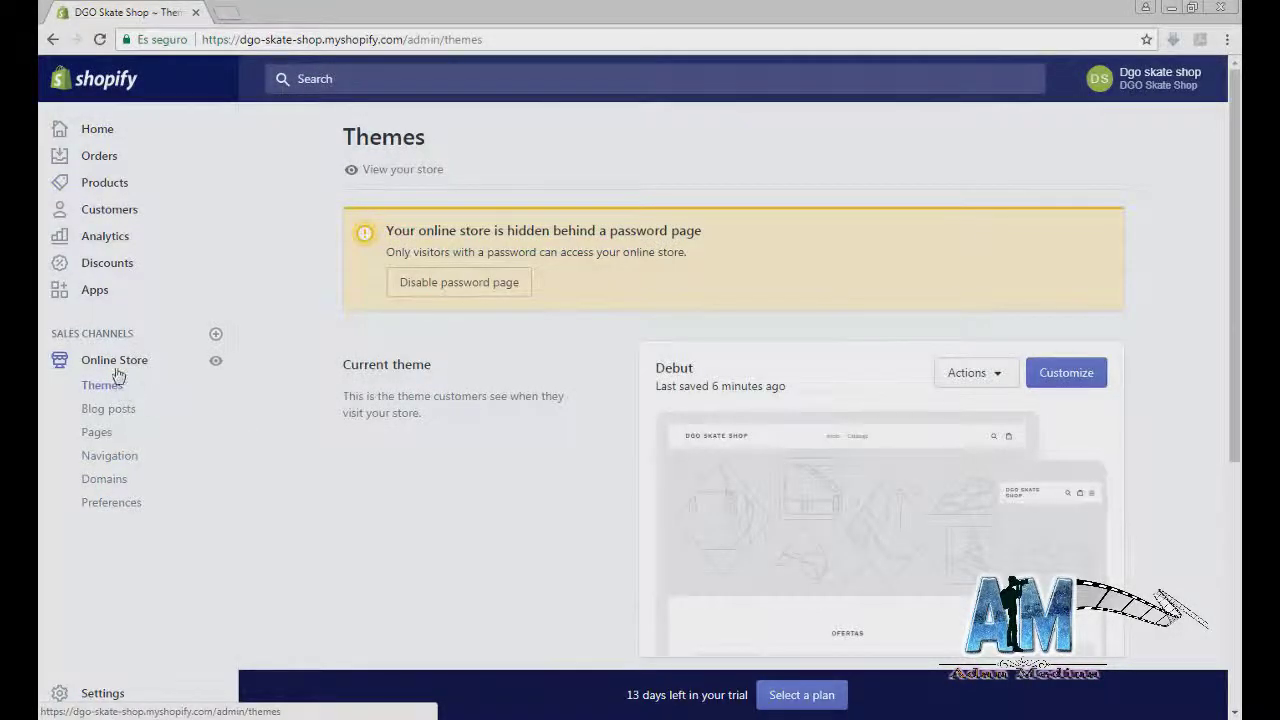
{"action": "left_click", "coordinate": [100, 181]}
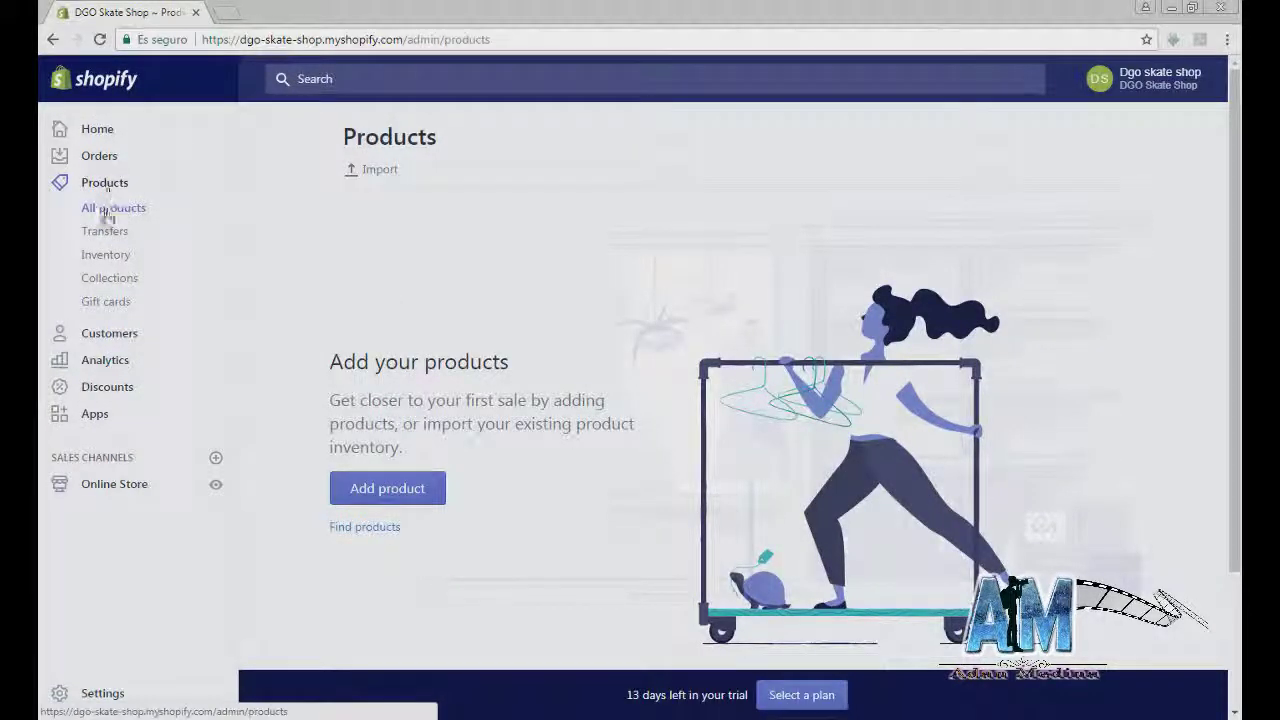
Step: Open the new product form and browse to TiendaPatinetas > Blind in Explorer
{"action": "left_click", "coordinate": [351, 497]}
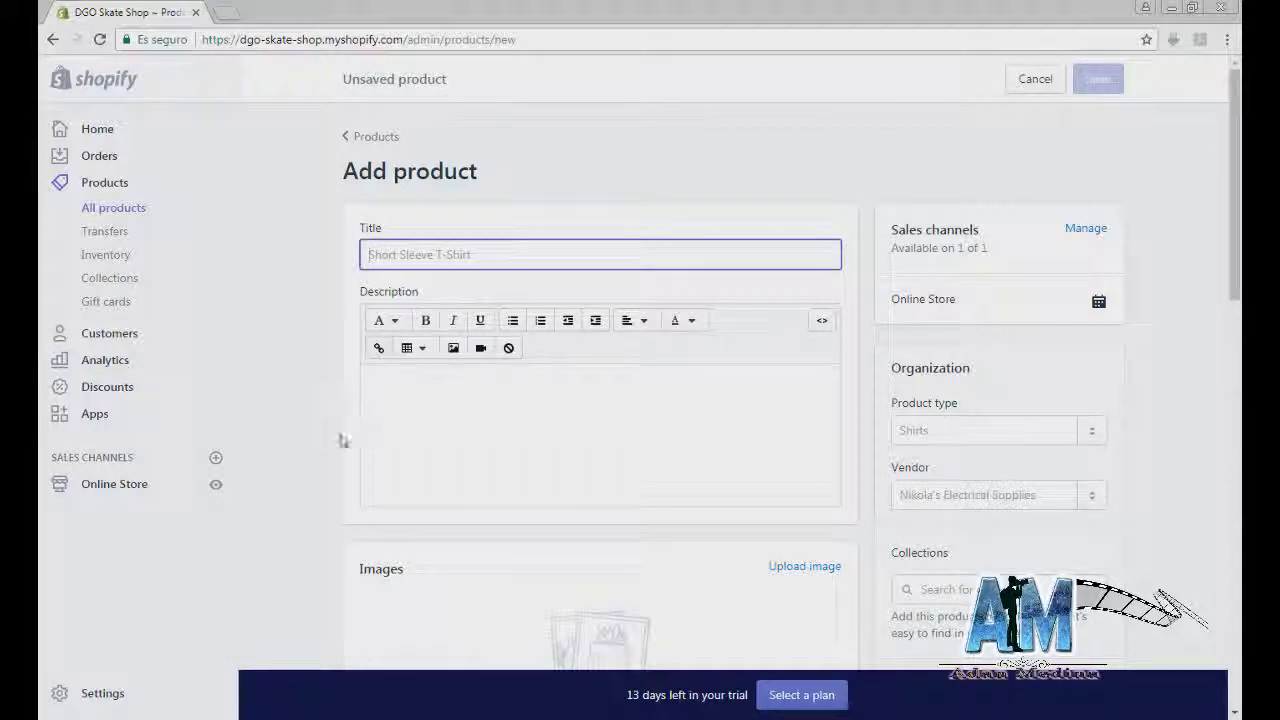
{"action": "key", "text": "alt+Tab"}
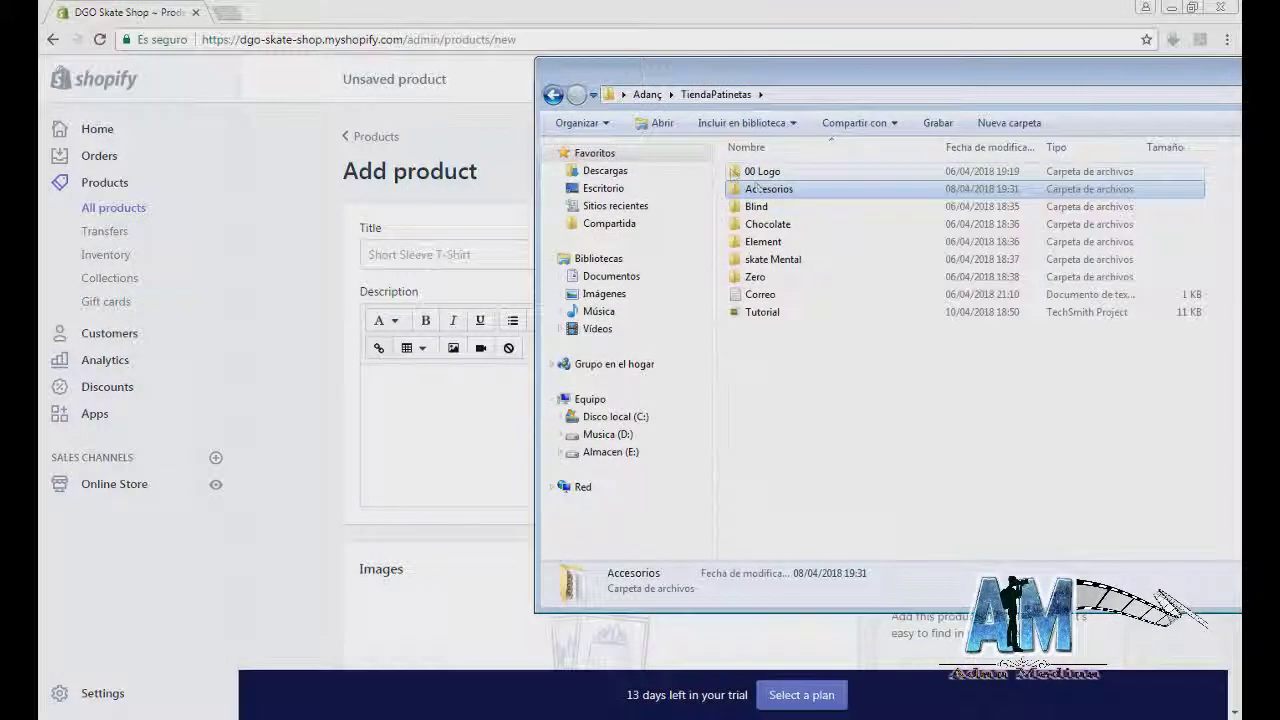
{"action": "left_click", "coordinate": [756, 206]}
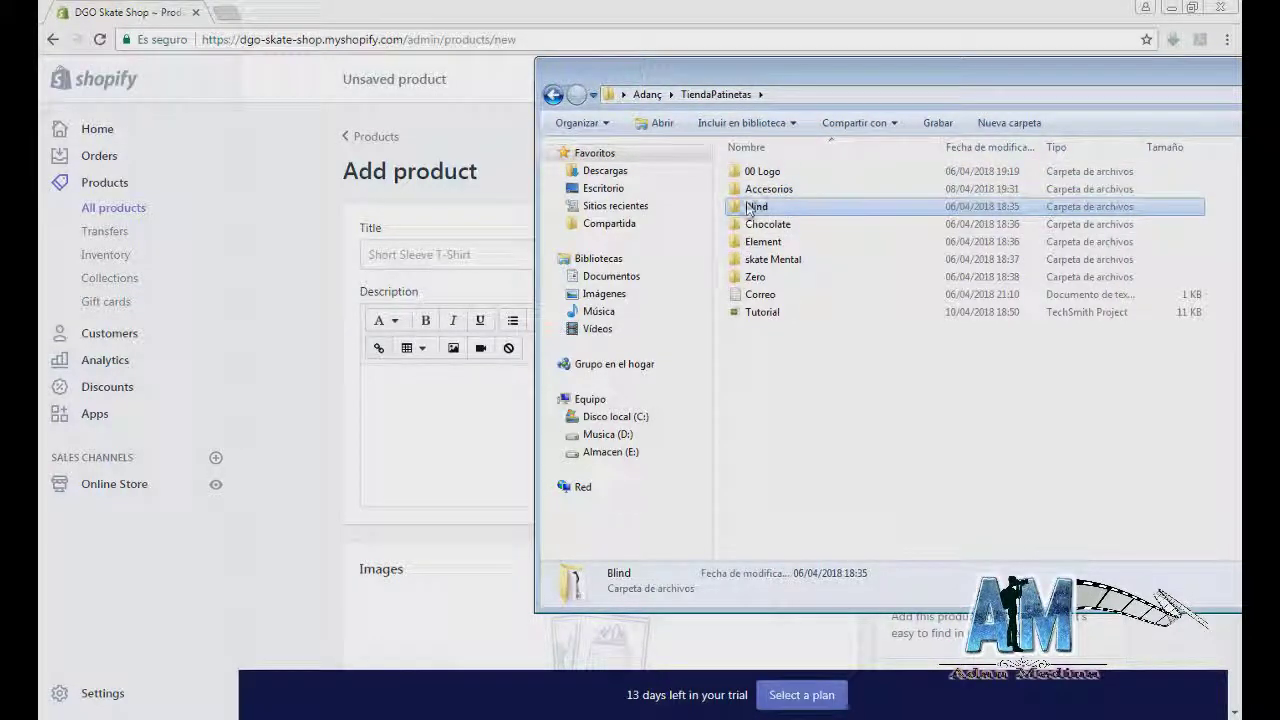
{"action": "double_click", "coordinate": [750, 210]}
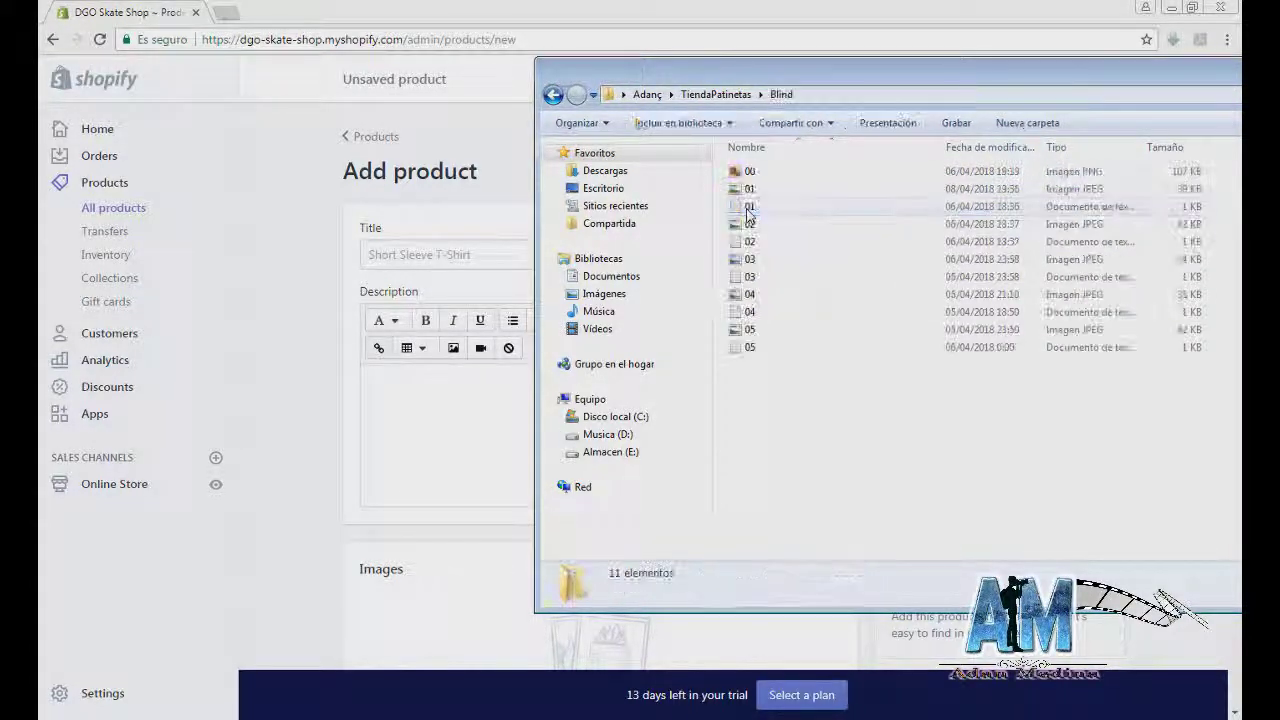
{"action": "left_click", "coordinate": [553, 94]}
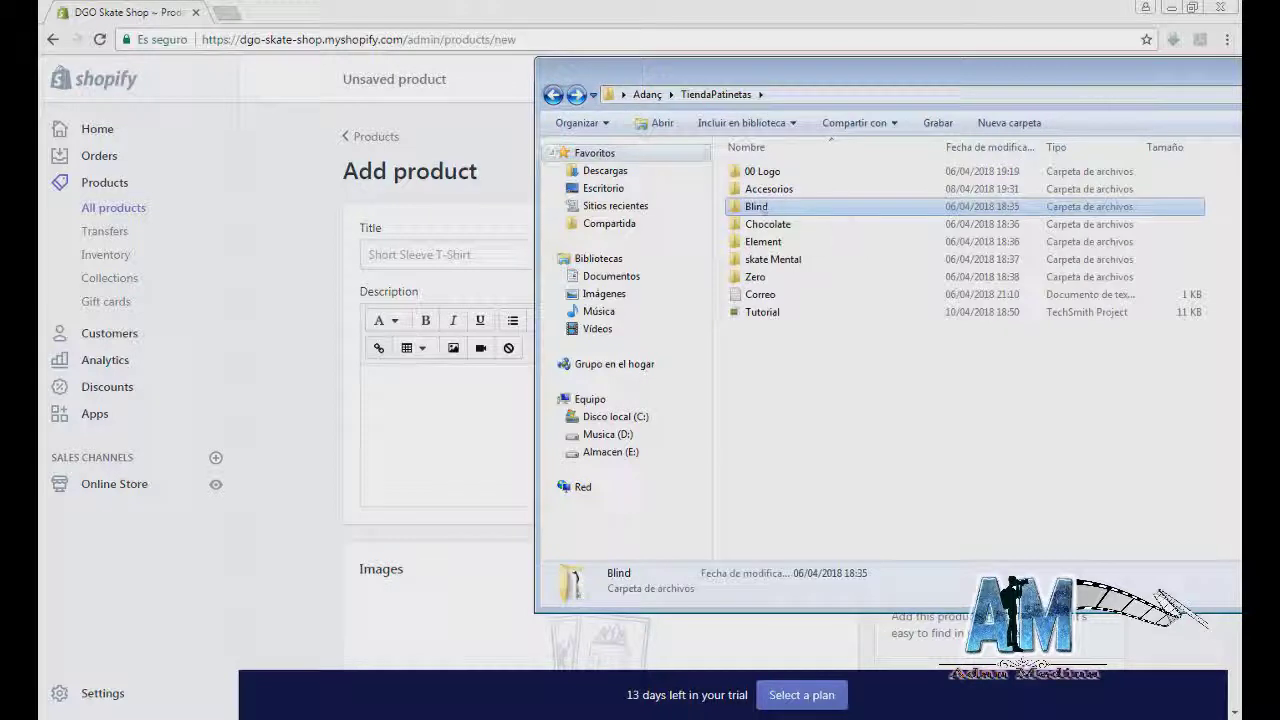
{"action": "double_click", "coordinate": [760, 206]}
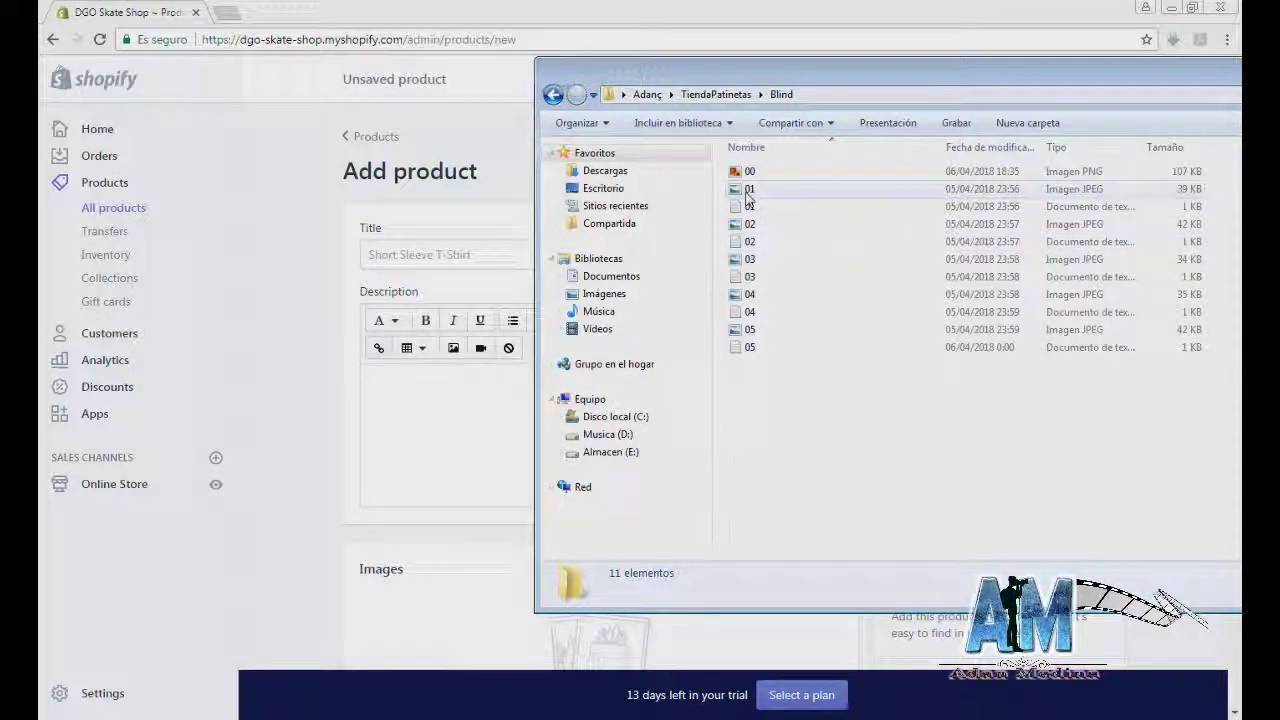
{"action": "scroll", "coordinate": [776, 310], "scroll_direction": "up", "scroll_amount": 2, "text": "ctrl"}
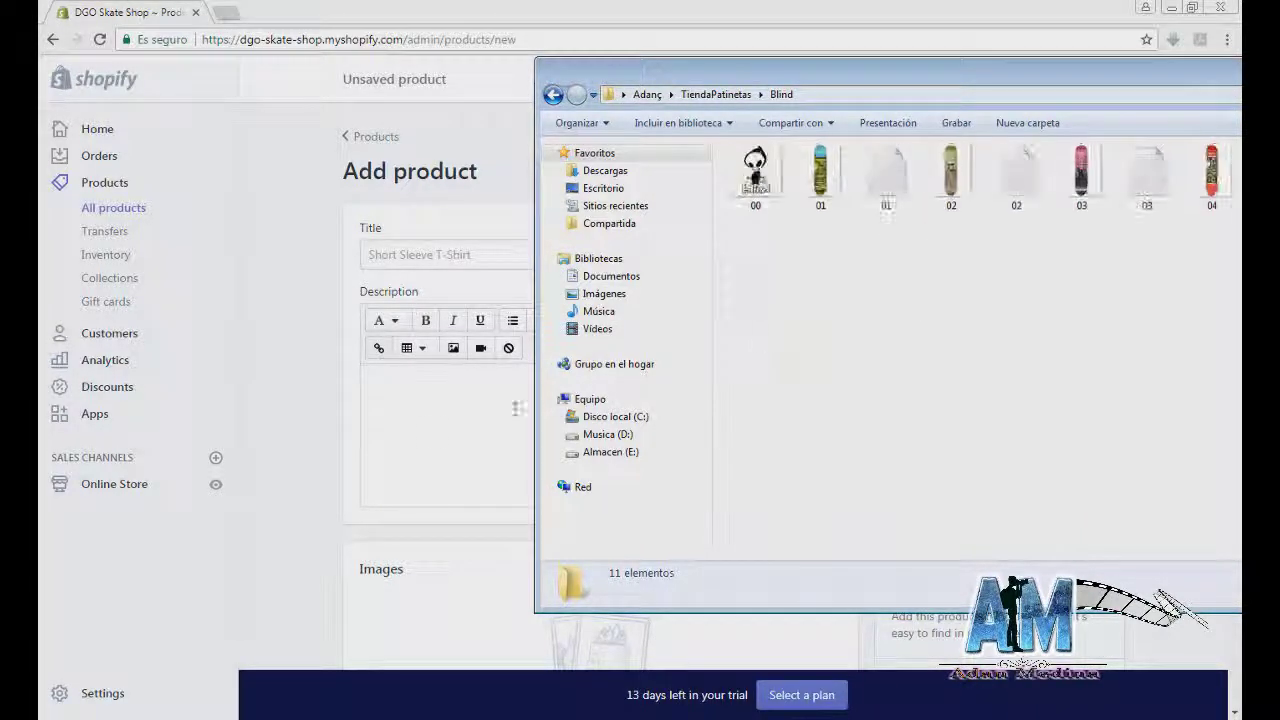
{"action": "left_click", "coordinate": [366, 463]}
{"action": "scroll", "coordinate": [763, 400], "scroll_direction": "down", "scroll_amount": 2}
{"action": "scroll", "coordinate": [771, 480], "scroll_direction": "up", "scroll_amount": 1}
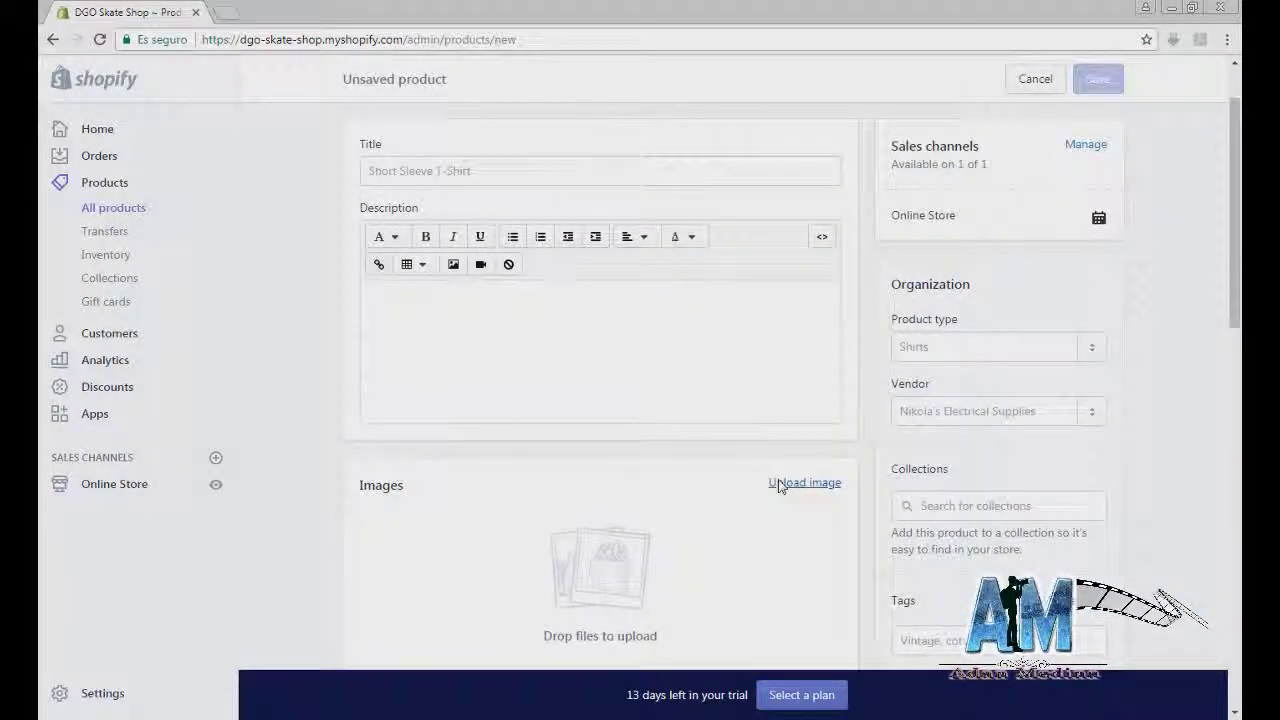
Step: Upload Blind deck image 01 to the new product
{"action": "left_click", "coordinate": [779, 484]}
{"action": "left_click", "coordinate": [220, 38]}
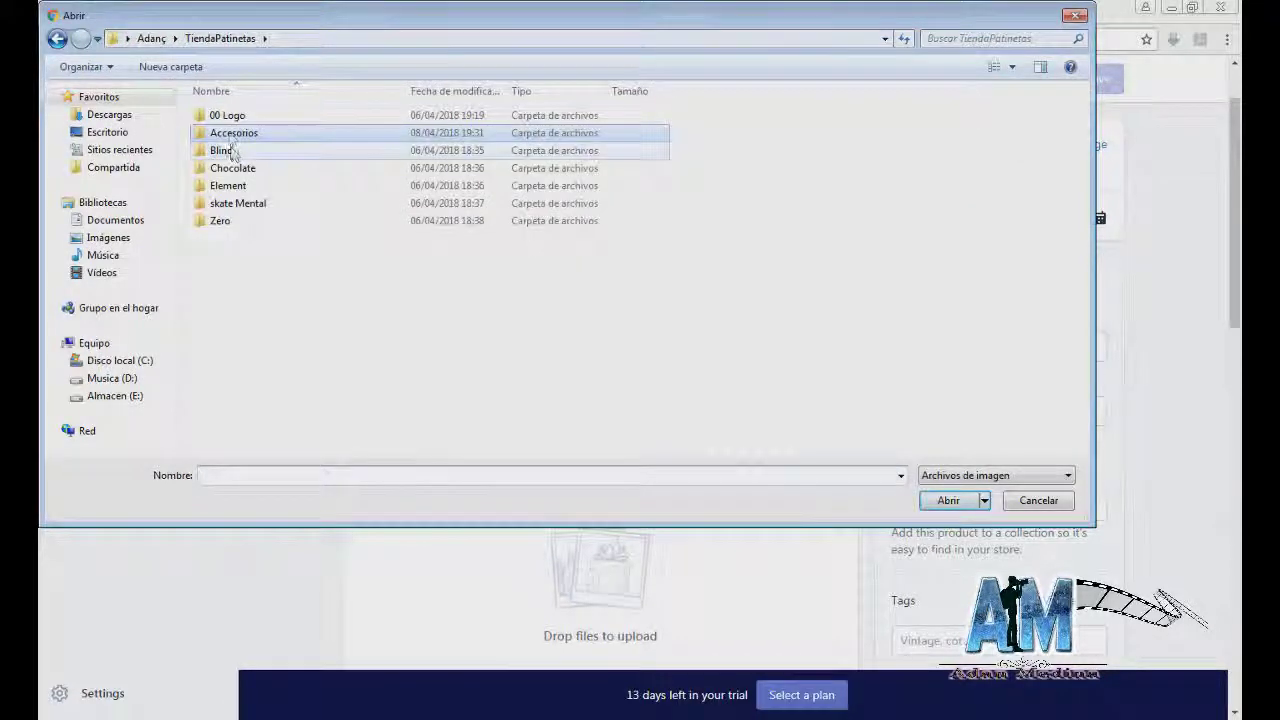
{"action": "double_click", "coordinate": [229, 150]}
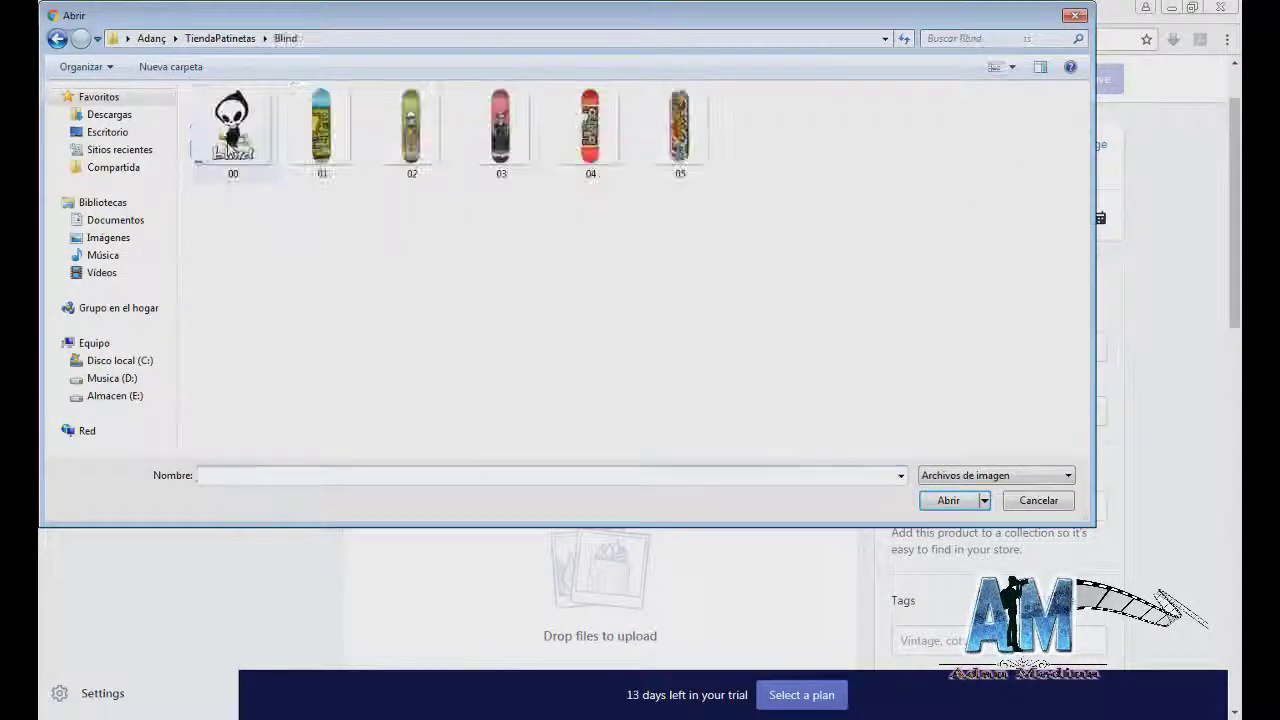
{"action": "double_click", "coordinate": [316, 138]}
{"action": "scroll", "coordinate": [458, 405], "scroll_direction": "down", "scroll_amount": 1}
{"action": "scroll", "coordinate": [458, 408], "scroll_direction": "up", "scroll_amount": 1}
Step: Open the deck's text file 01 in Notepad beside the product form
{"action": "key", "text": "alt+Tab"}
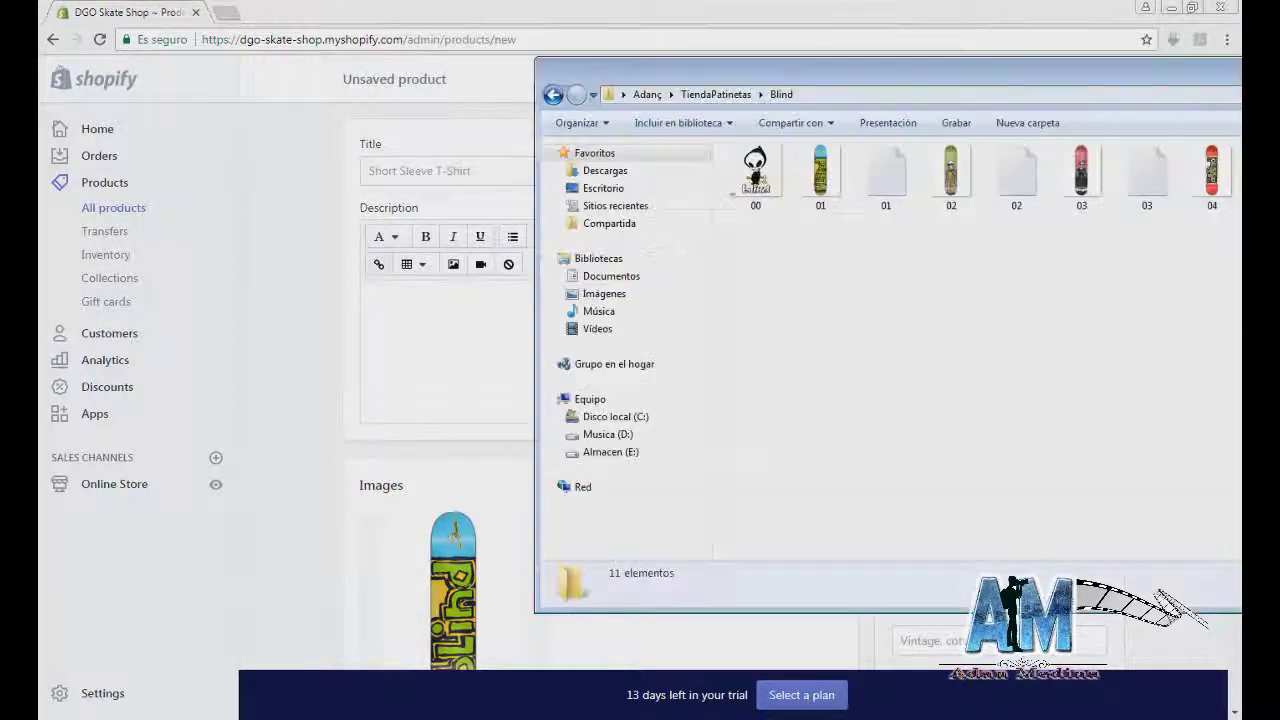
{"action": "left_click", "coordinate": [884, 178]}
{"action": "double_click", "coordinate": [886, 177]}
{"action": "left_click_drag", "start_coordinate": [1116, 95], "coordinate": [933, 200]}
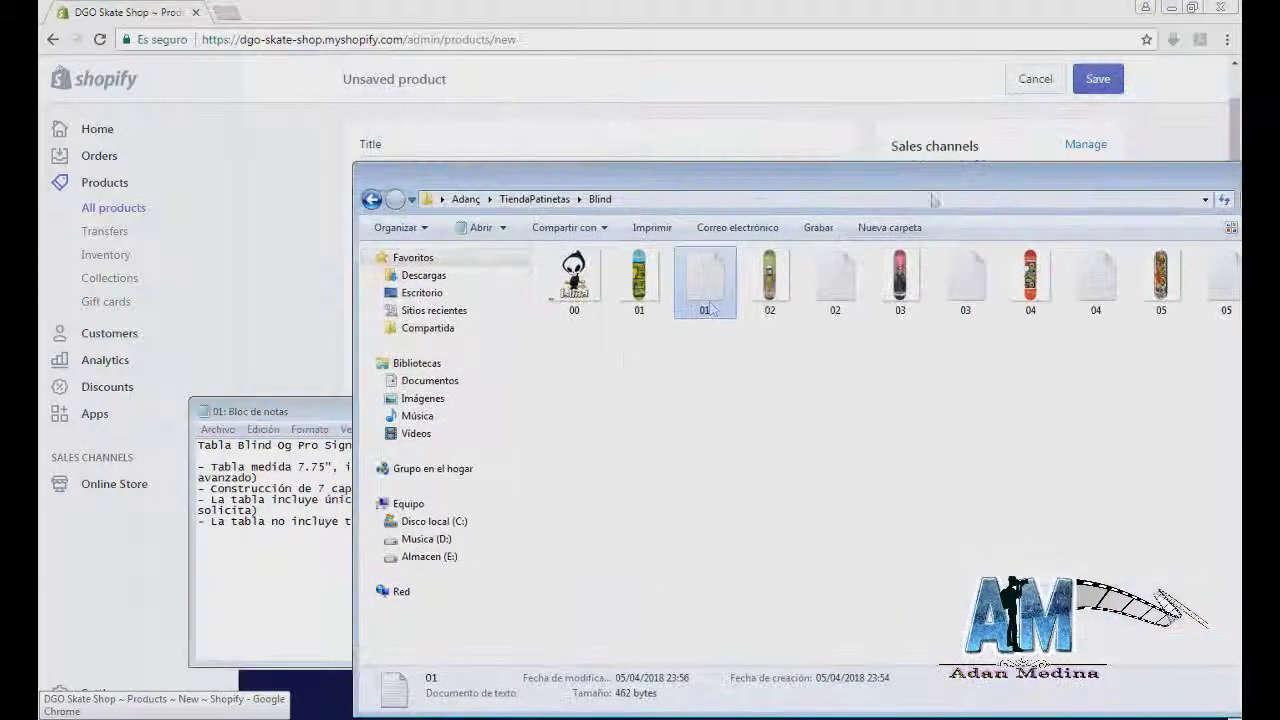
{"action": "left_click", "coordinate": [340, 410]}
Step: Paste the copied deck specification text into the product description
{"action": "left_click_drag", "start_coordinate": [916, 524], "coordinate": [198, 444]}
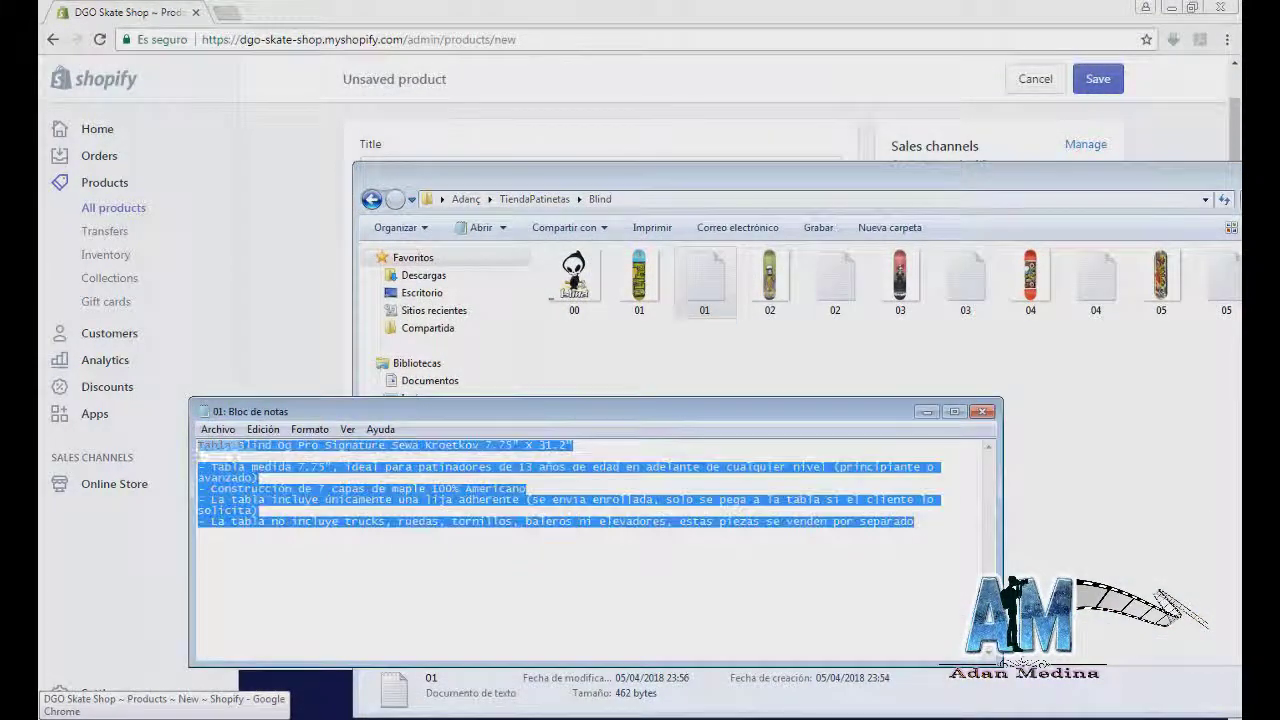
{"action": "left_click", "coordinate": [337, 240]}
{"action": "left_click", "coordinate": [429, 306]}
{"action": "left_click", "coordinate": [409, 163]}
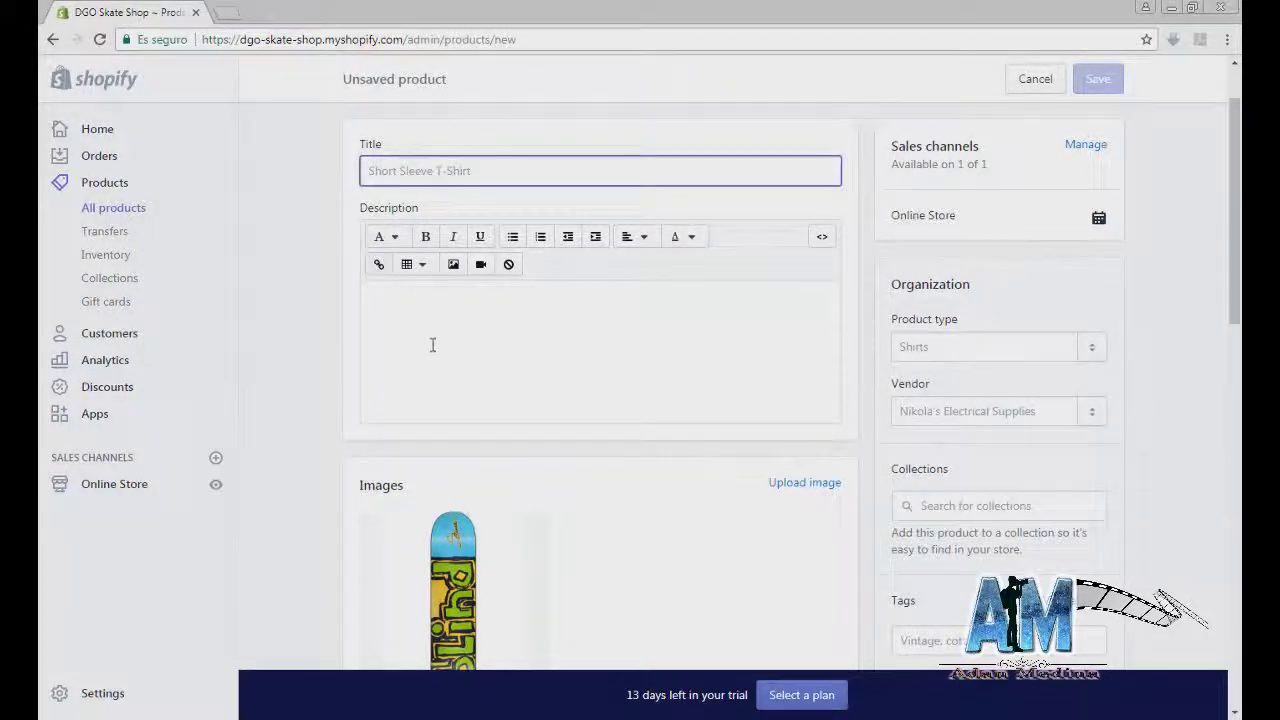
{"action": "left_click", "coordinate": [432, 344]}
{"action": "type", "text": "Tabla Blind Og Pro Signature Sewa Kroetkov 7.75\" X 31.2\"  - Tabla medida 7.75\", ideal para patinadores de 13 años de edad en adelante de cualquier nivel (principiante o avanzado) - Construcción de 7 capas de maple 100% Americano - La tabla incluye únicamente una lija adherente (se envía enrollada, solo se pega a la tabla si el cliente lo solicita) - La tabla no incluye trucks, ruedas, tornillos, baleros ni elevadores, estas piezas se venden por separado"}
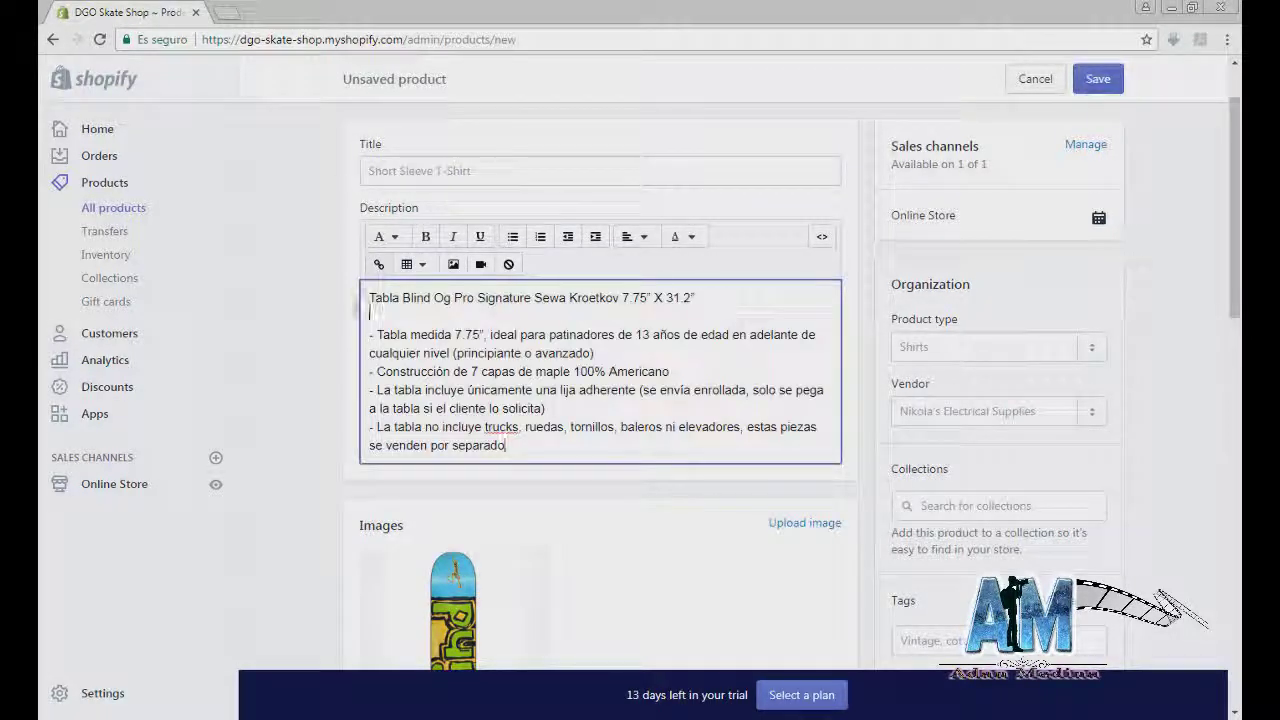
Step: Move the first line, the Blind Og Pro Sewa Kroetkov deck name, into the Title
{"action": "left_click_drag", "start_coordinate": [369, 313], "coordinate": [364, 298]}
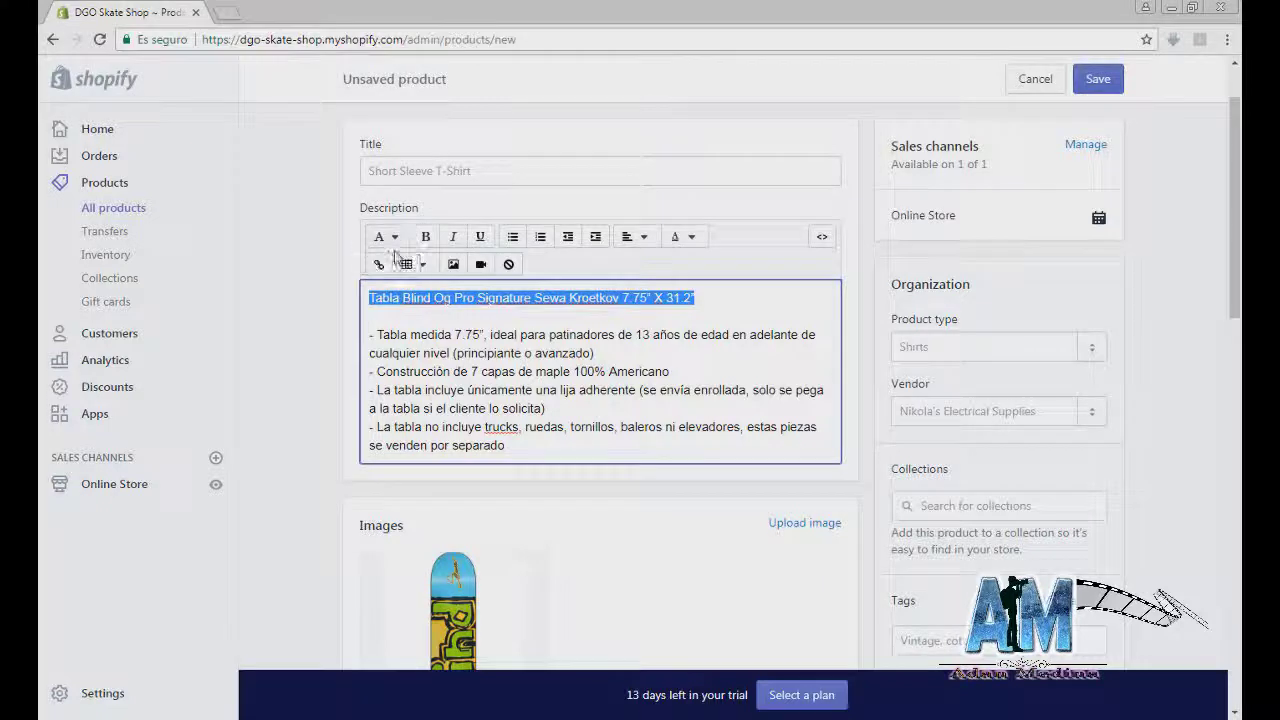
{"action": "key", "text": "ctrl+x"}
{"action": "left_click", "coordinate": [402, 170]}
{"action": "key", "text": "ctrl+v"}
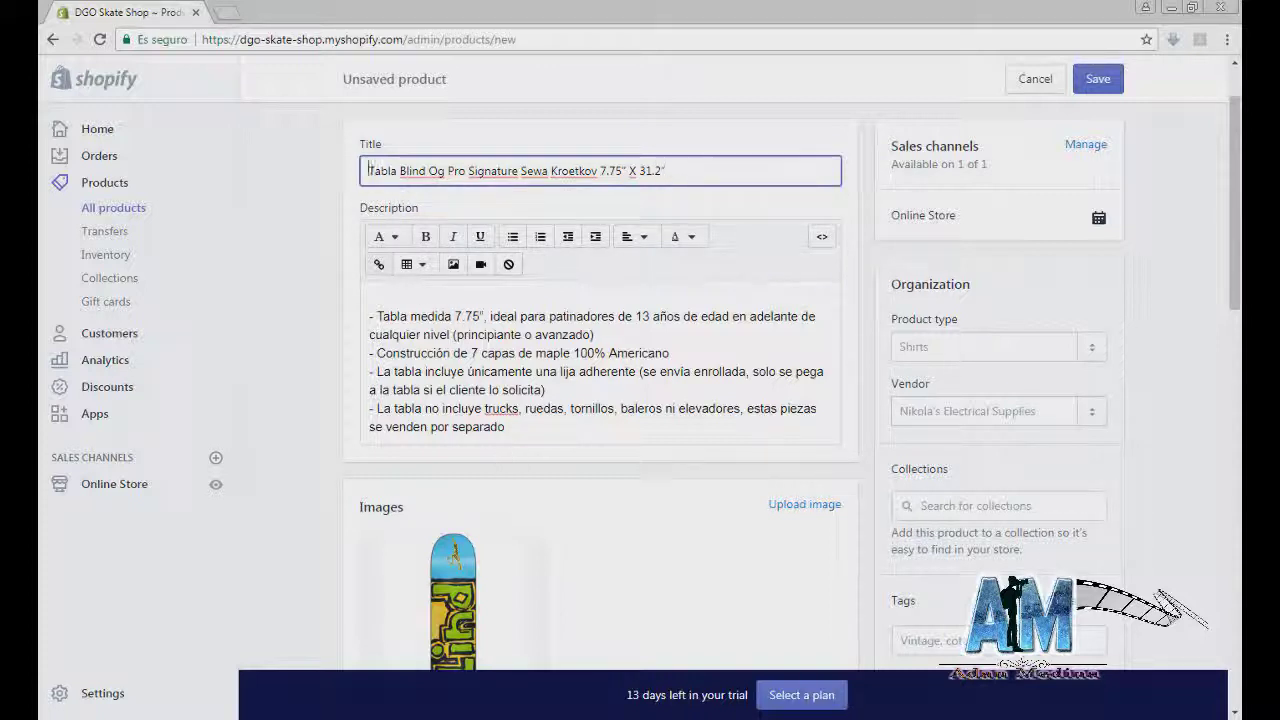
{"action": "left_click_drag", "start_coordinate": [368, 171], "coordinate": [676, 174]}
Step: Upload deck image 05, then delete the unwanted second image
{"action": "left_click_drag", "start_coordinate": [378, 316], "coordinate": [580, 427]}
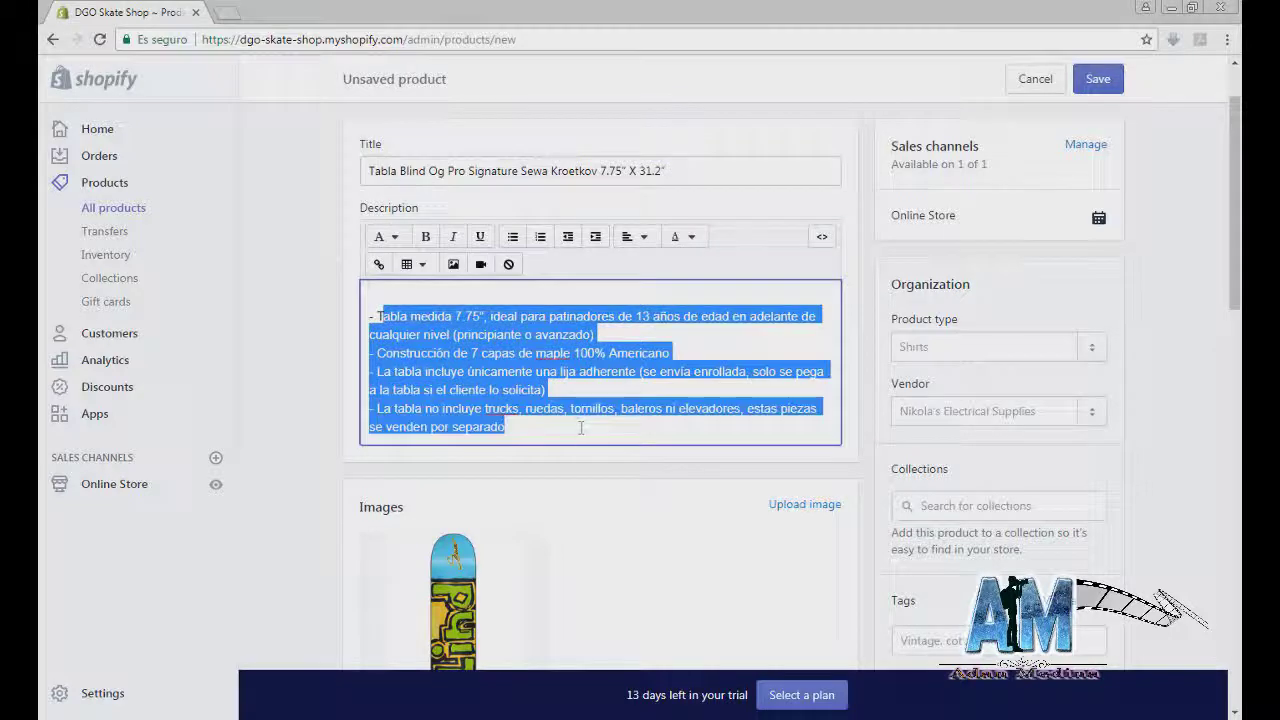
{"action": "scroll", "coordinate": [580, 420], "scroll_direction": "down", "scroll_amount": 2}
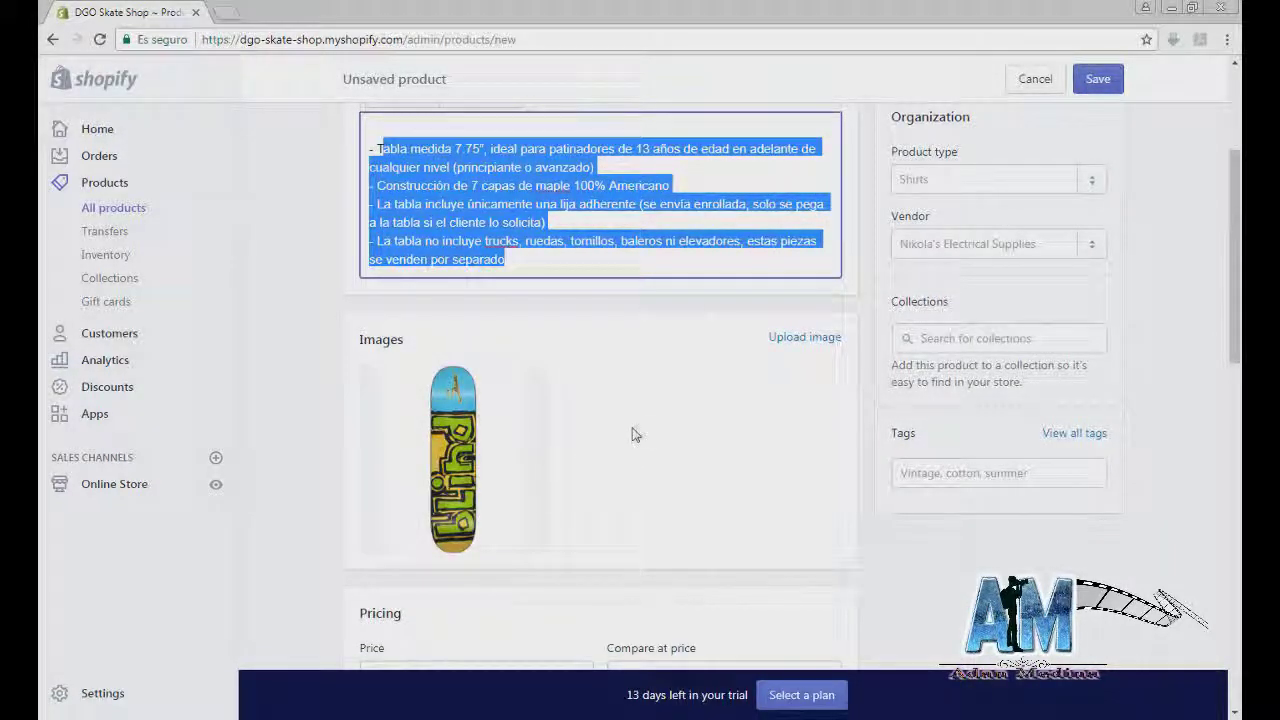
{"action": "left_click", "coordinate": [800, 338]}
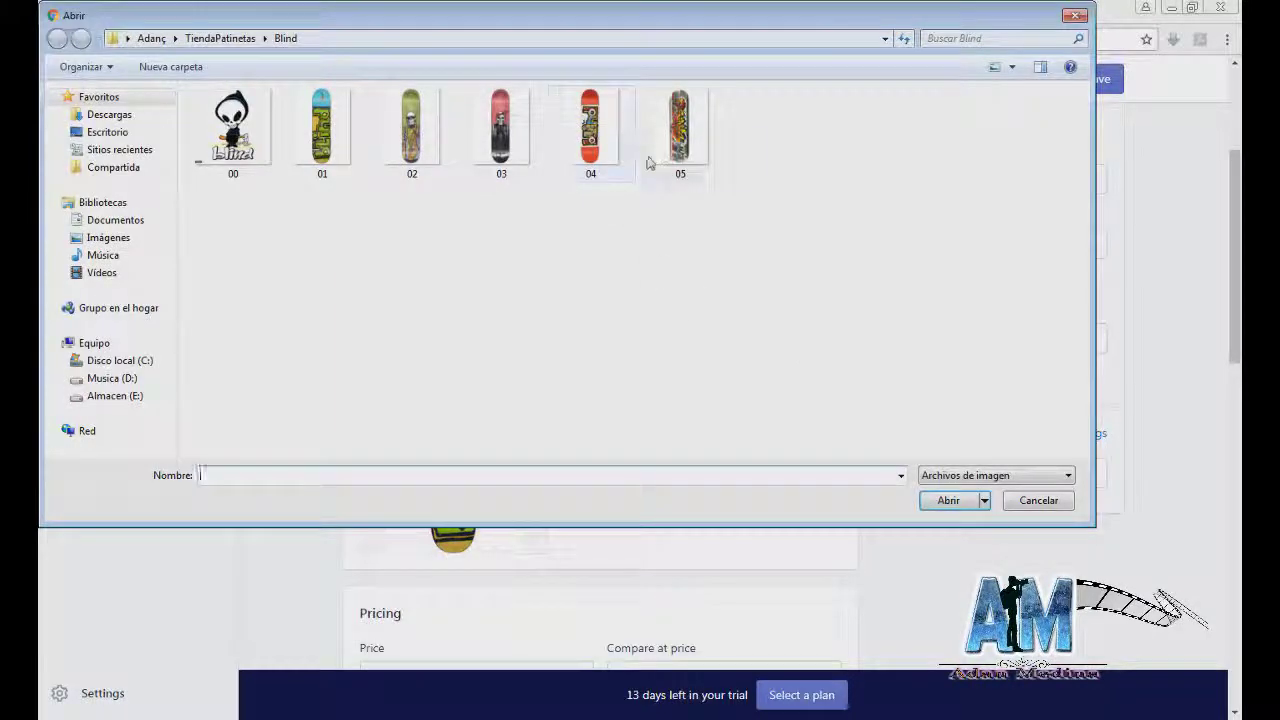
{"action": "double_click", "coordinate": [673, 140]}
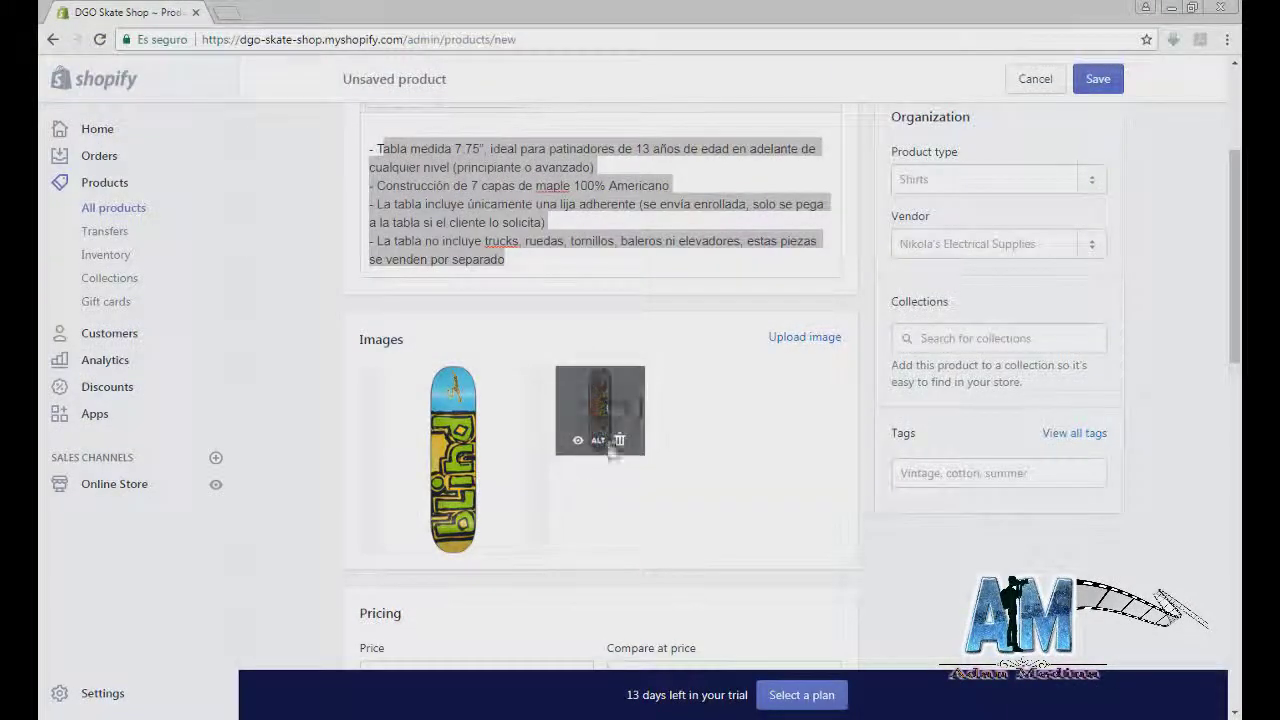
{"action": "left_click", "coordinate": [619, 441]}
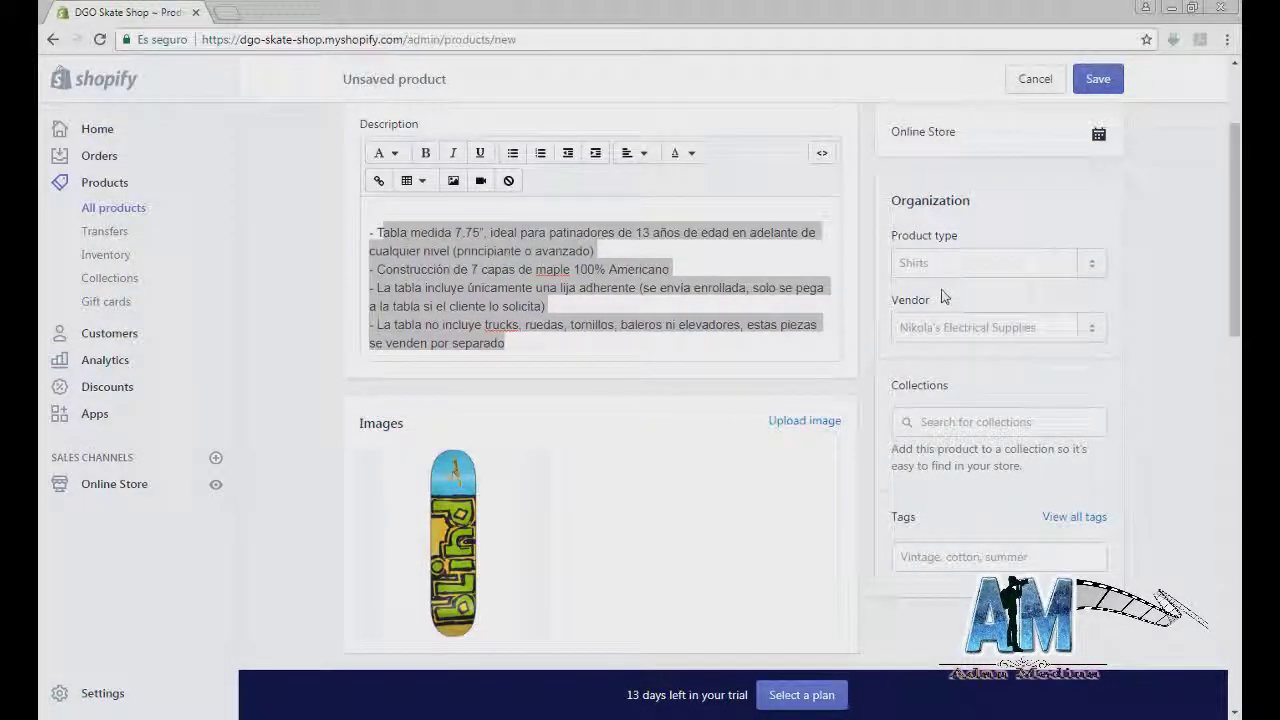
Step: Enter a product type, replacing the typed 'Tabla de patine' with Patineta
{"action": "left_click", "coordinate": [1019, 266]}
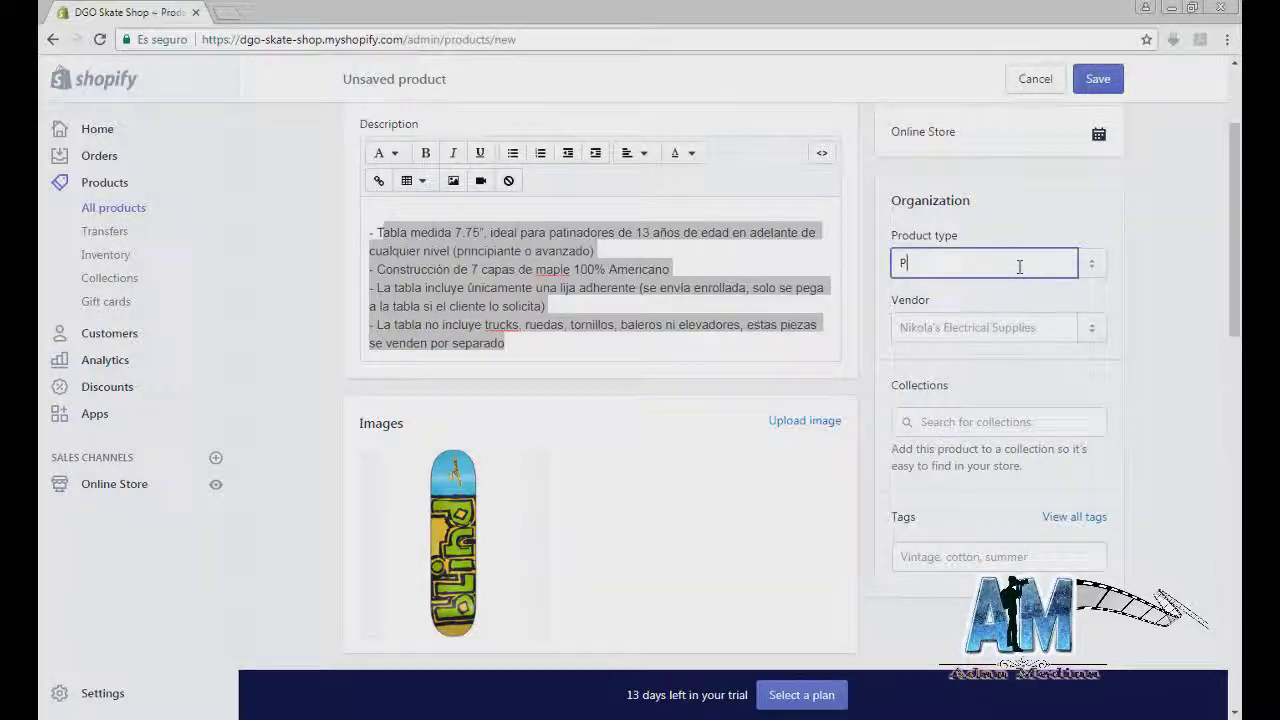
{"action": "type", "text": "Tabla de patineta"}
{"action": "left_click_drag", "start_coordinate": [1019, 266], "coordinate": [853, 256]}
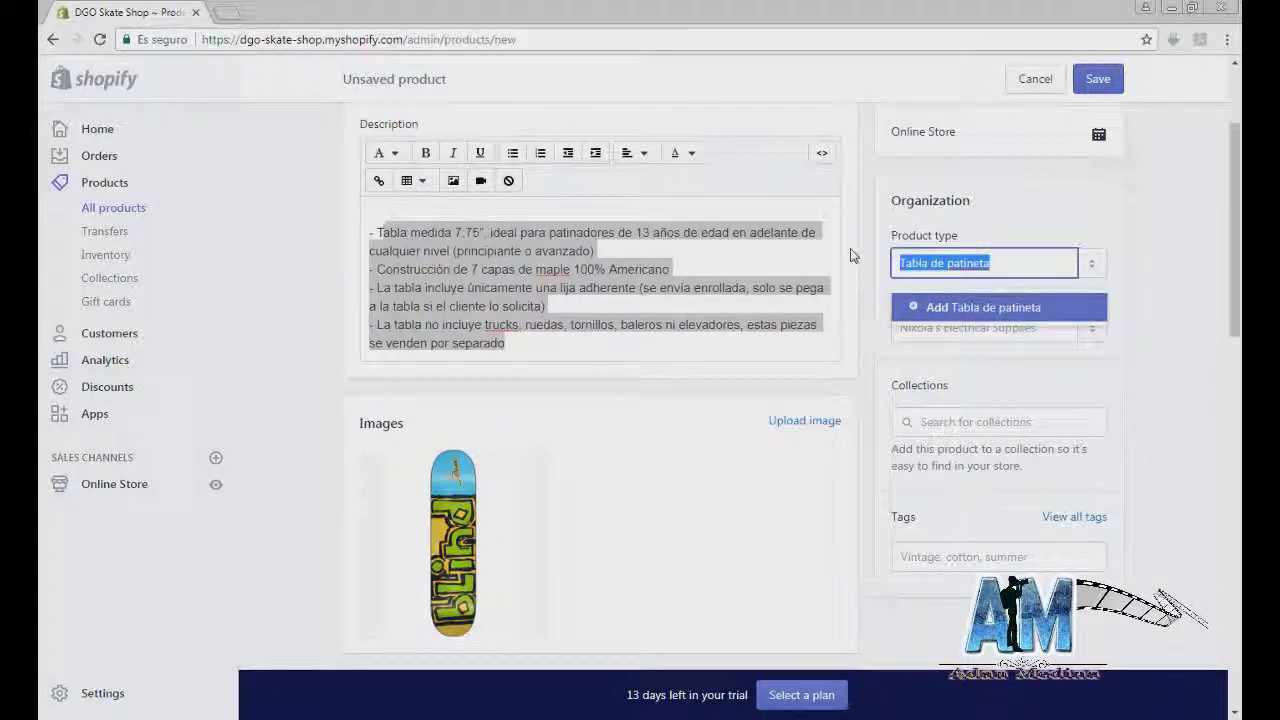
{"action": "type", "text": "PAt"}
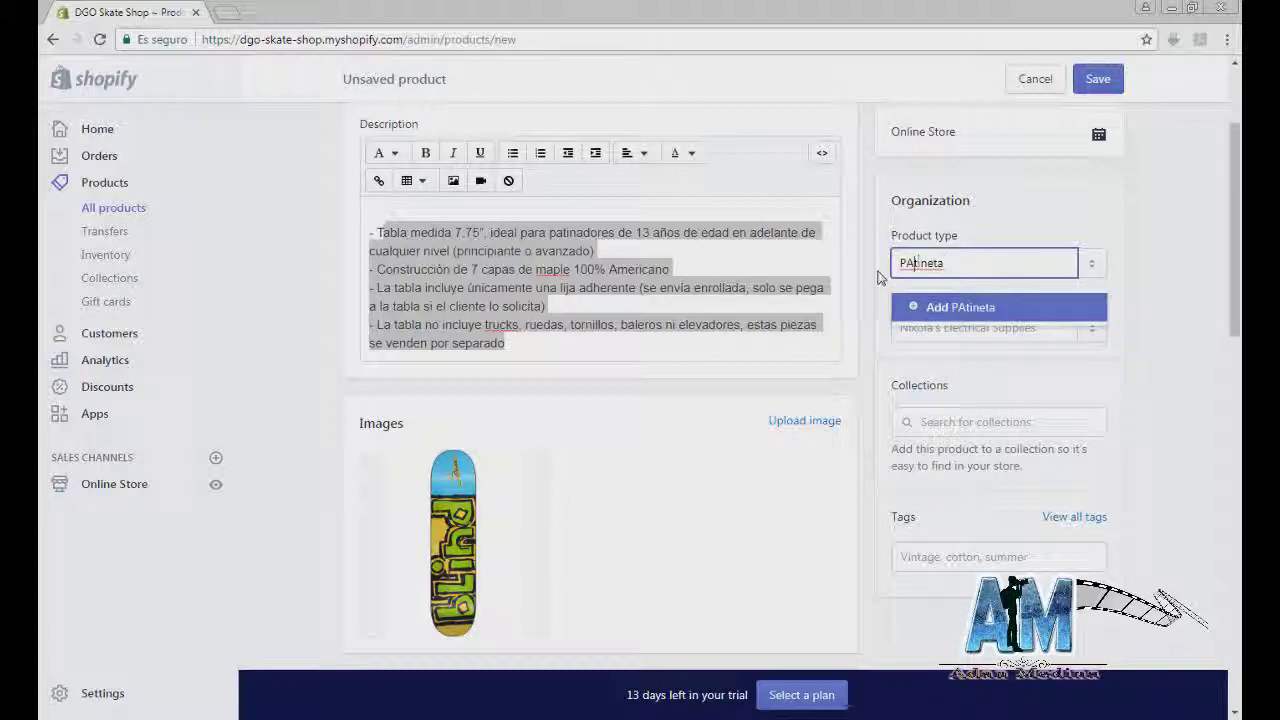
{"action": "left_click", "coordinate": [999, 308]}
{"action": "left_click", "coordinate": [989, 266]}
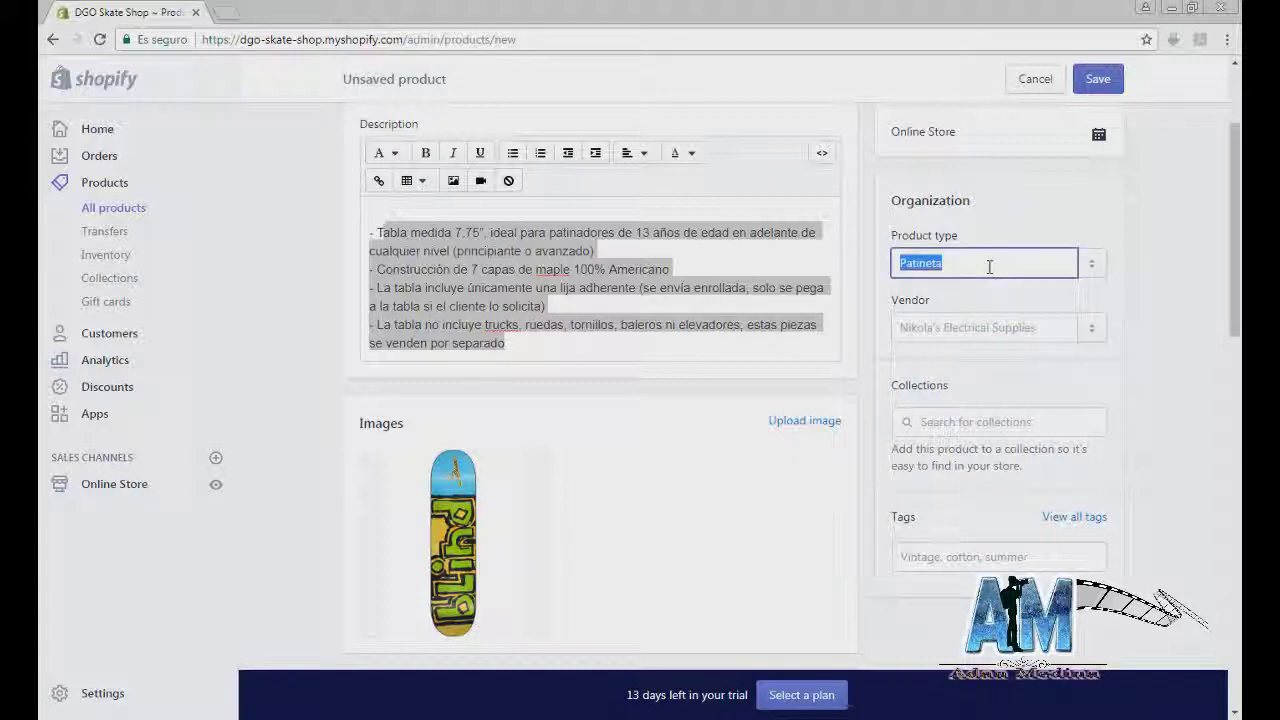
{"action": "key", "text": "BackSpace"}
{"action": "type", "text": "P"}
{"action": "key", "text": "BackSpace"}
{"action": "type", "text": "Patineta"}
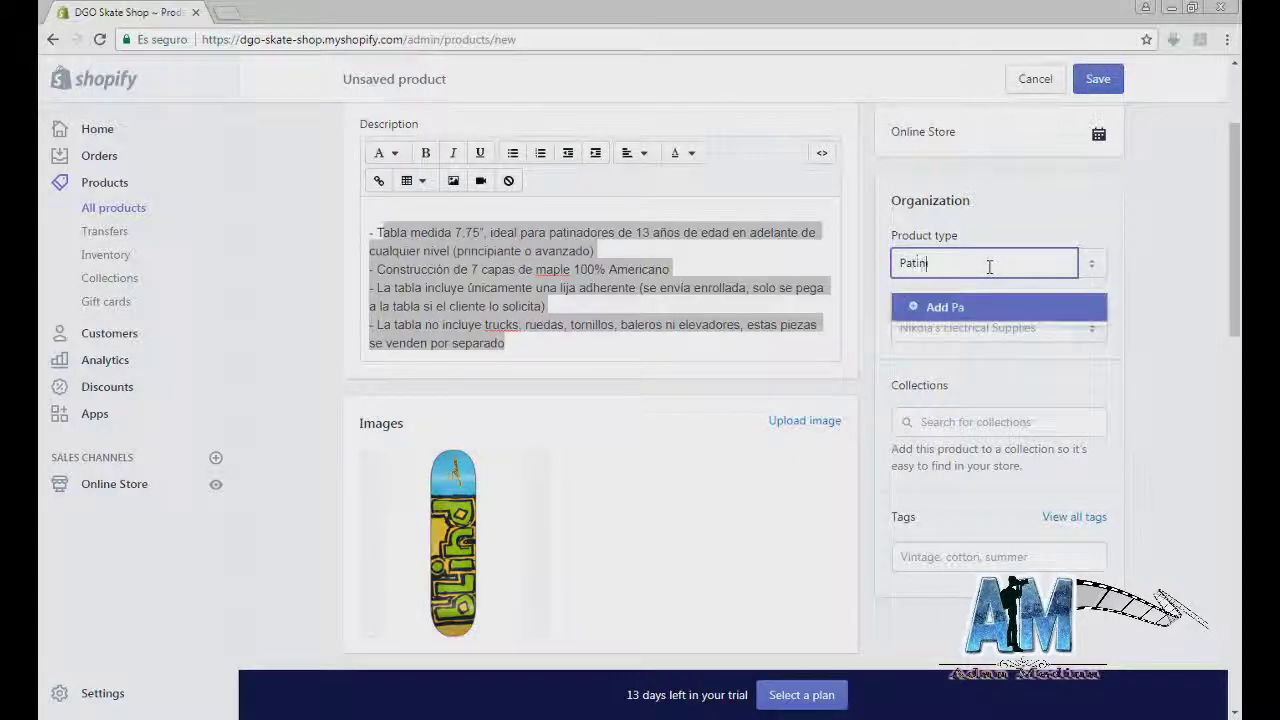
{"action": "left_click", "coordinate": [935, 310]}
Step: Clear and retype the product type, adding Patineta as a new type
{"action": "key", "text": "ctrl+a"}
{"action": "key", "text": "ctrl+c"}
{"action": "left_click", "coordinate": [781, 270]}
{"action": "key", "text": "ctrl+v"}
{"action": "key", "text": "BackSpace"}
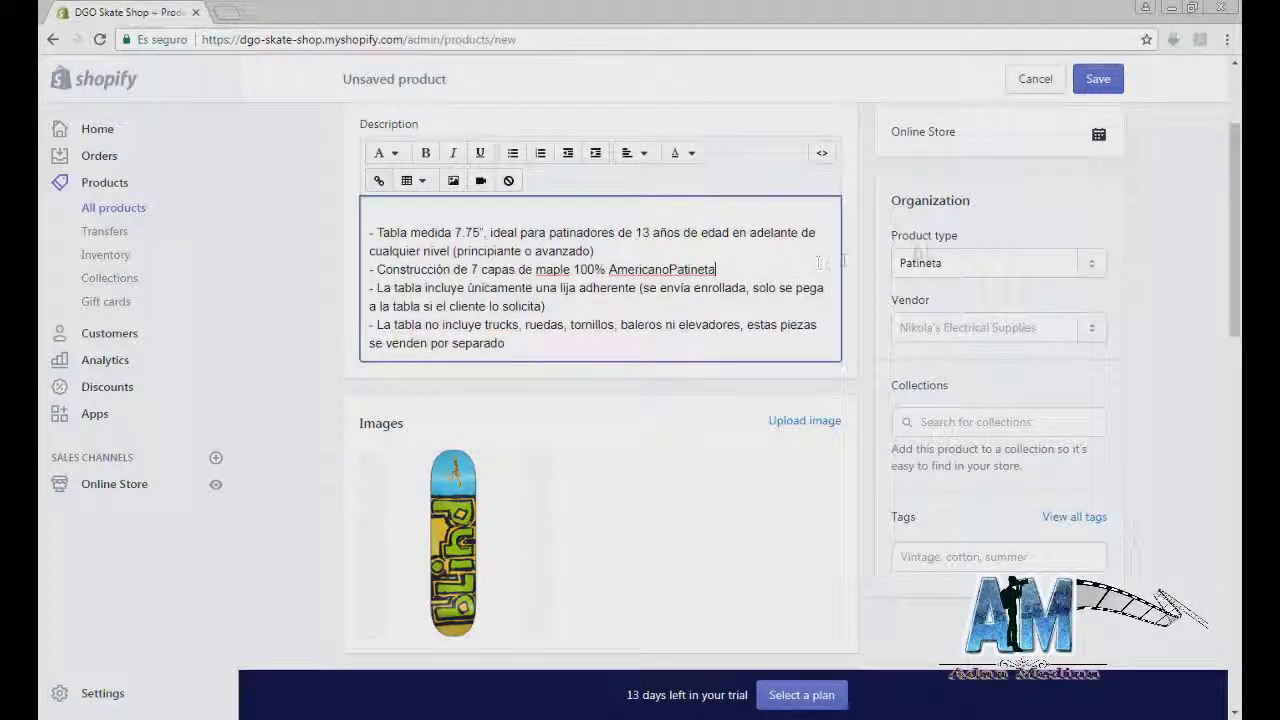
{"action": "left_click", "coordinate": [905, 263]}
{"action": "key", "text": "BackSpace"}
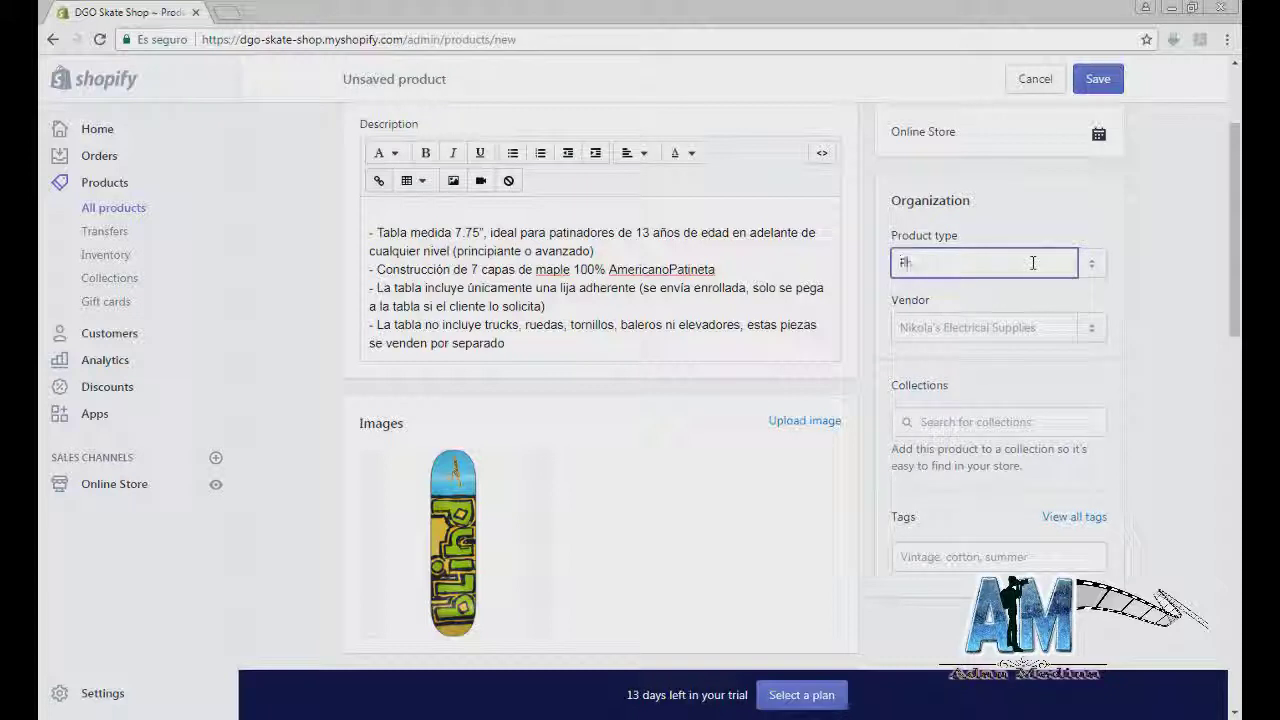
{"action": "type", "text": "P"}
{"action": "type", "text": "atinret"}
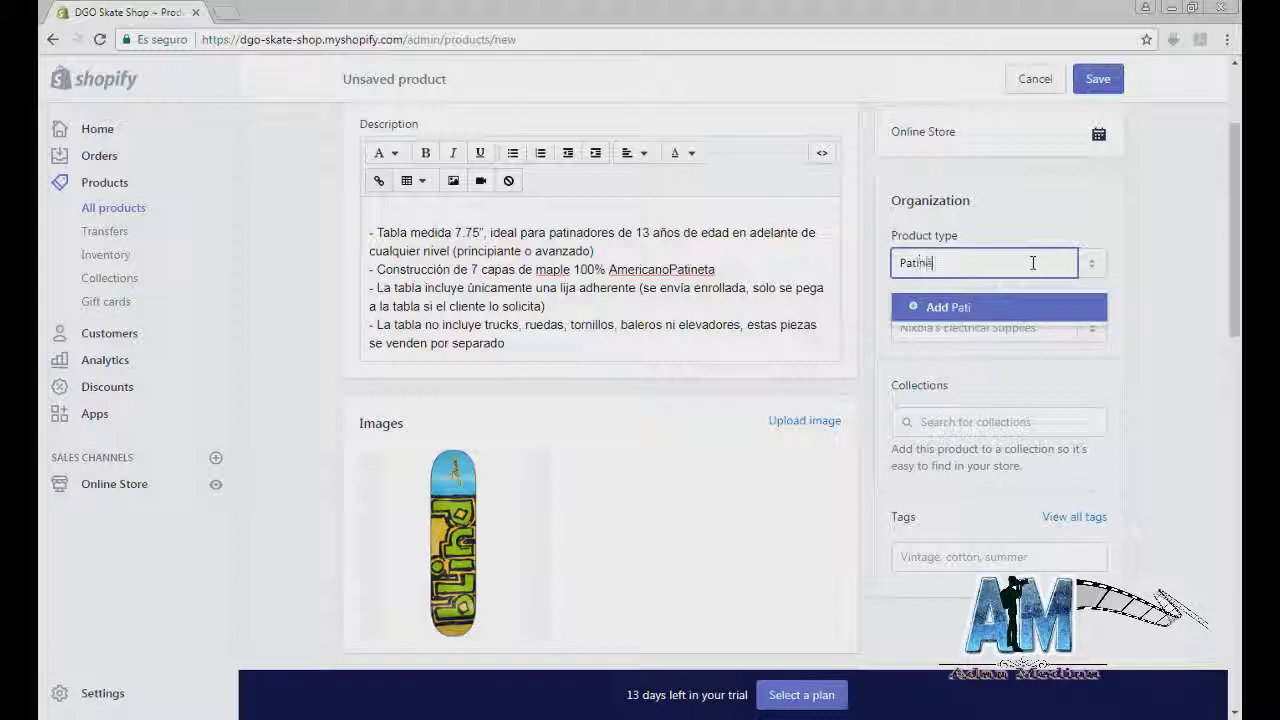
{"action": "type", "text": "a"}
{"action": "left_click", "coordinate": [927, 310]}
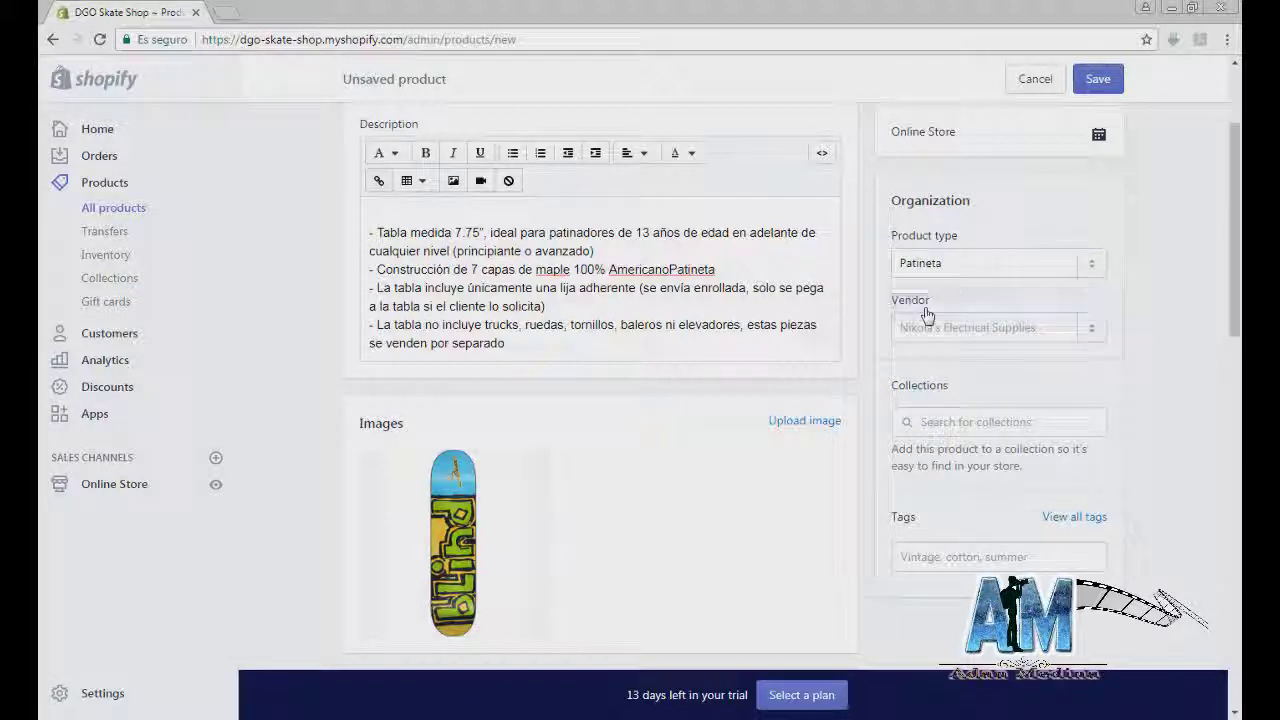
Step: Set the product's vendor to Blind
{"action": "left_click", "coordinate": [950, 330]}
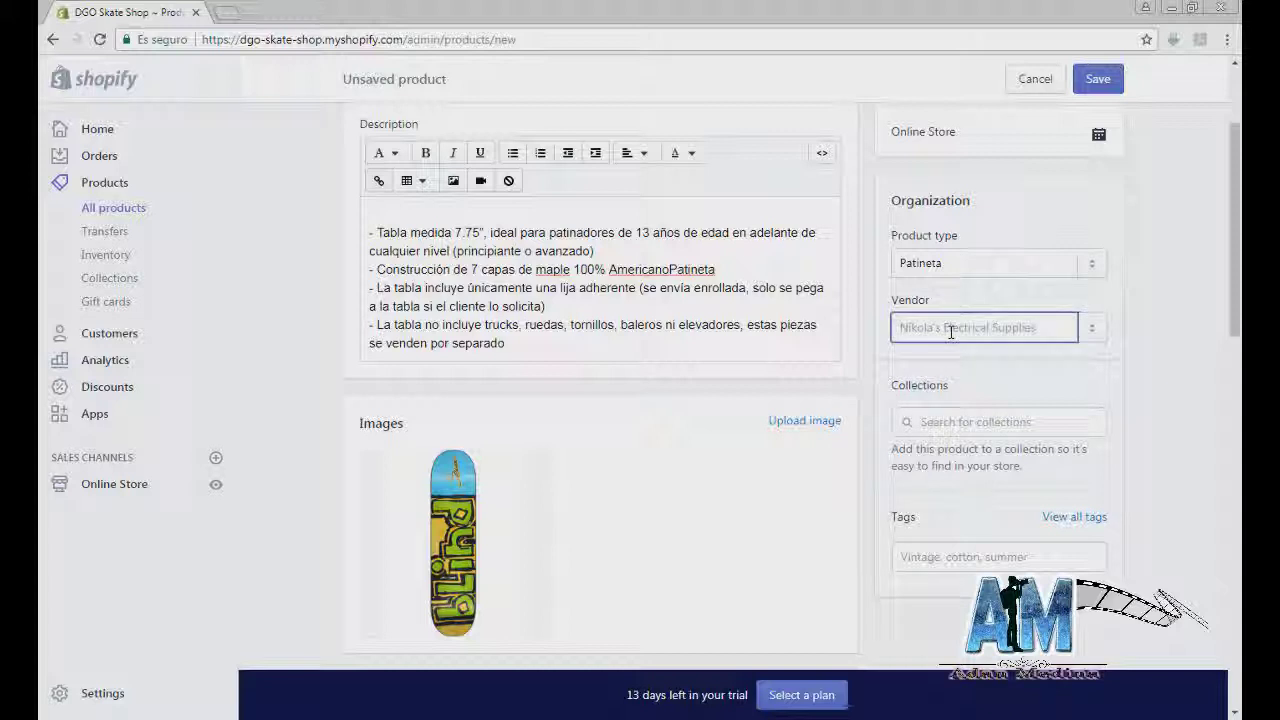
{"action": "type", "text": "Blind"}
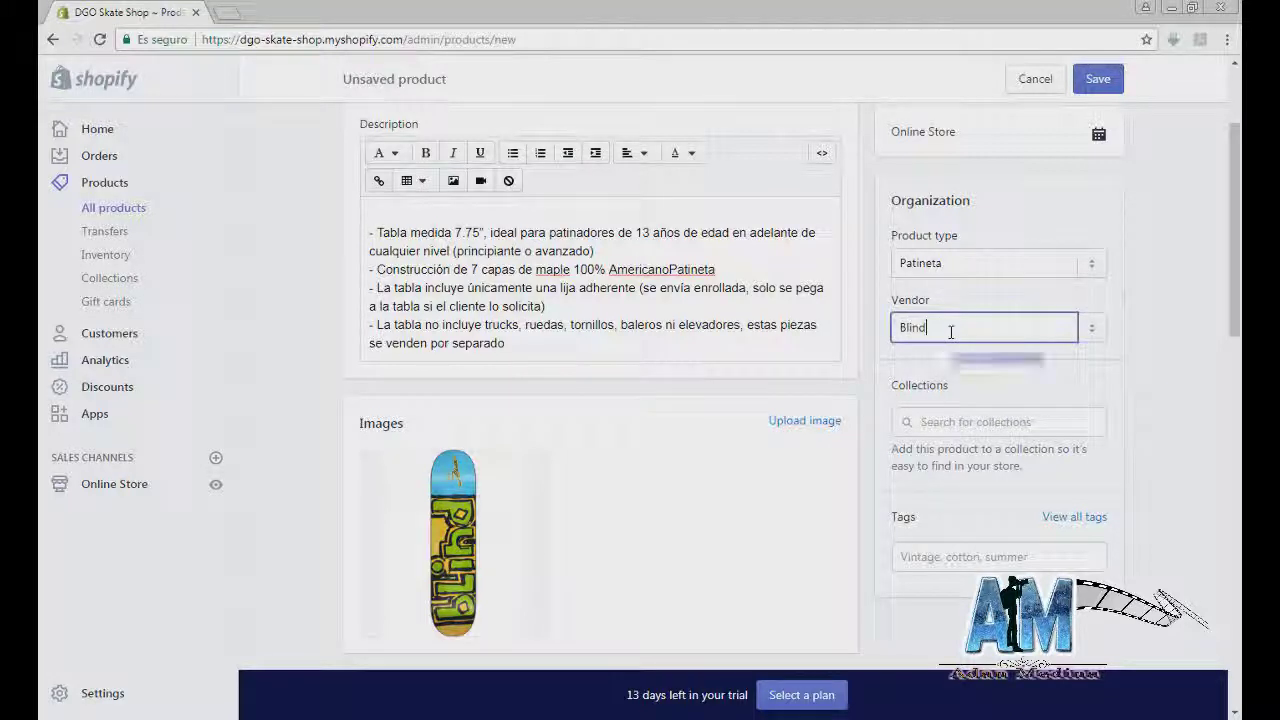
{"action": "left_click", "coordinate": [948, 378]}
Step: Choose Blind from the Collections list
{"action": "scroll", "coordinate": [948, 370], "scroll_direction": "down", "scroll_amount": 1}
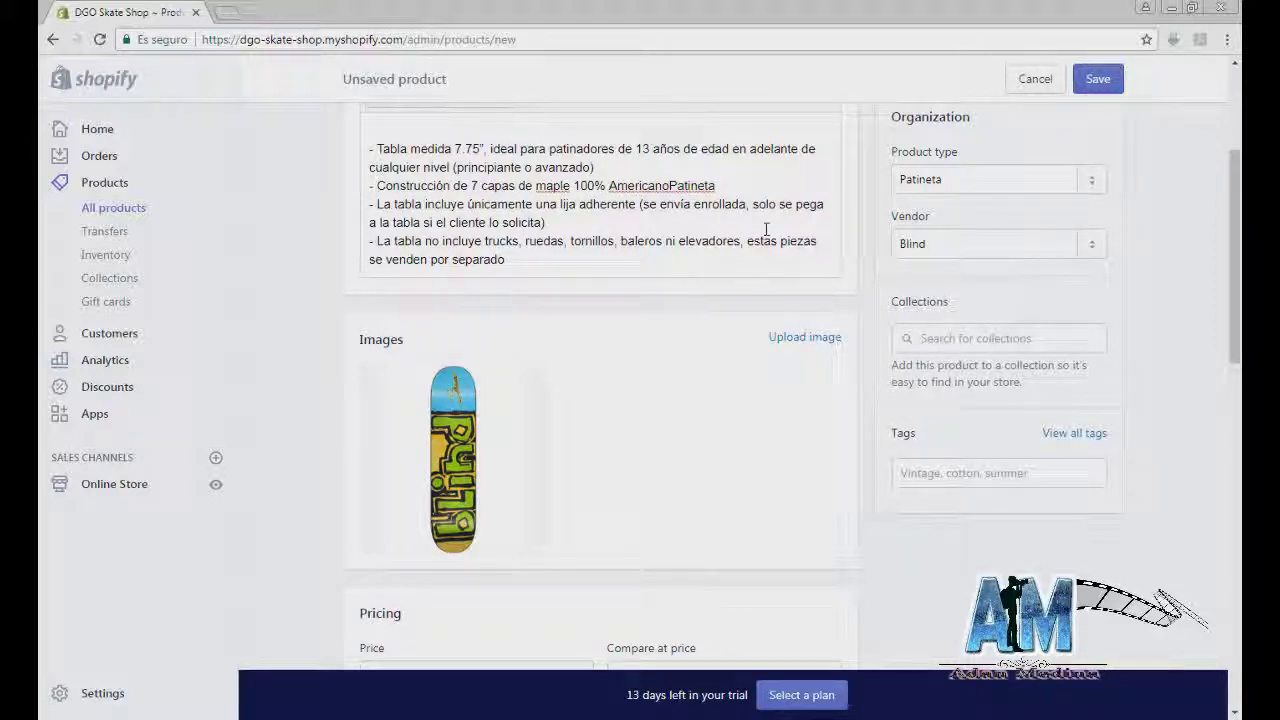
{"action": "left_click", "coordinate": [975, 335]}
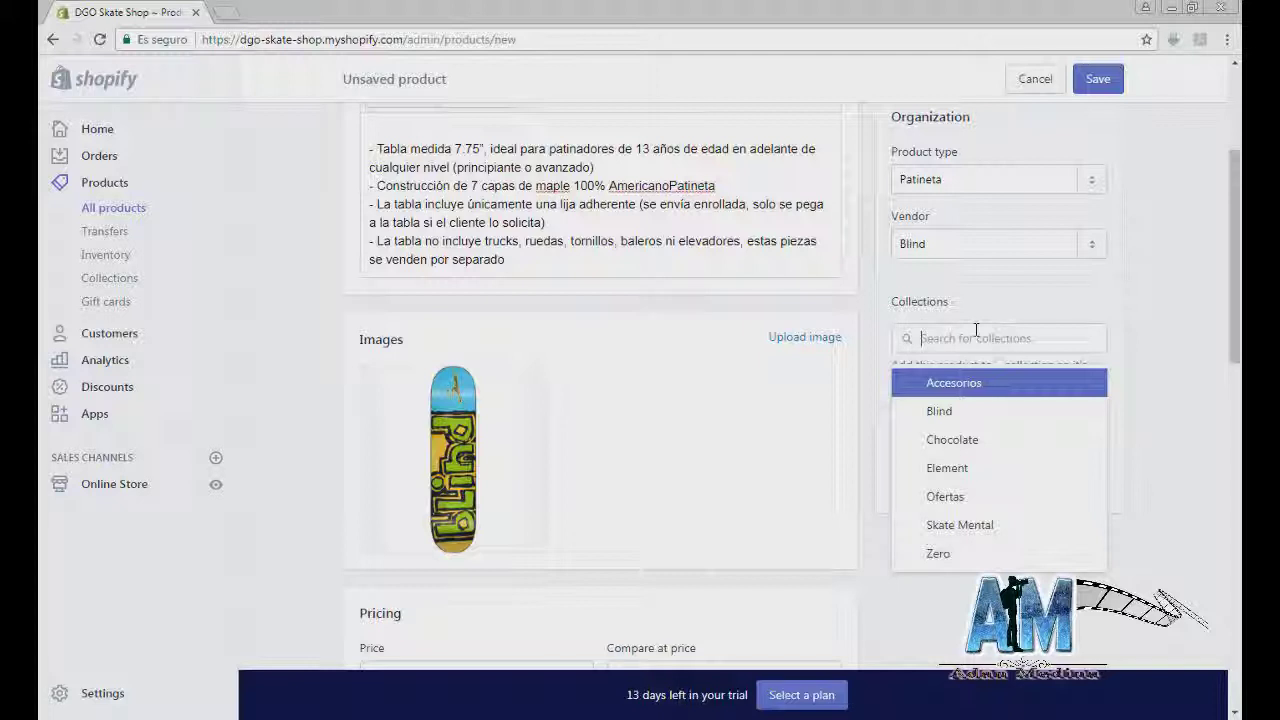
{"action": "left_click", "coordinate": [975, 414]}
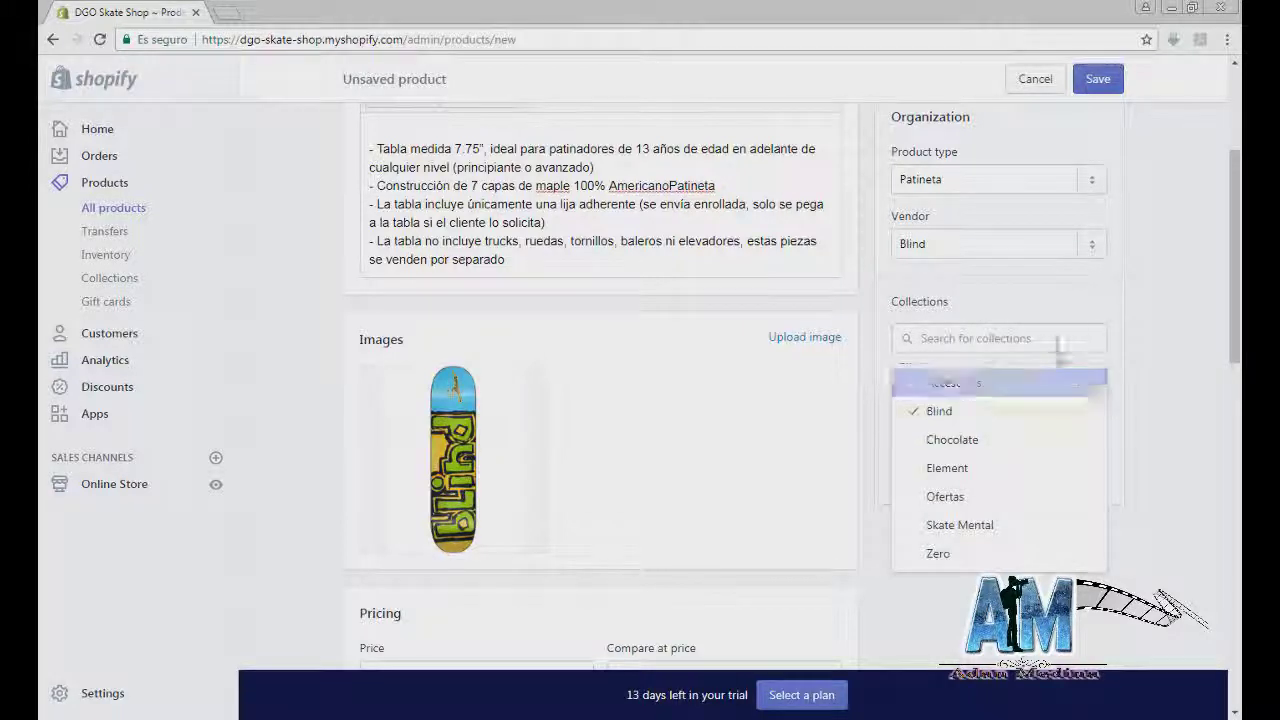
{"action": "left_click", "coordinate": [1171, 392]}
{"action": "left_click", "coordinate": [991, 461]}
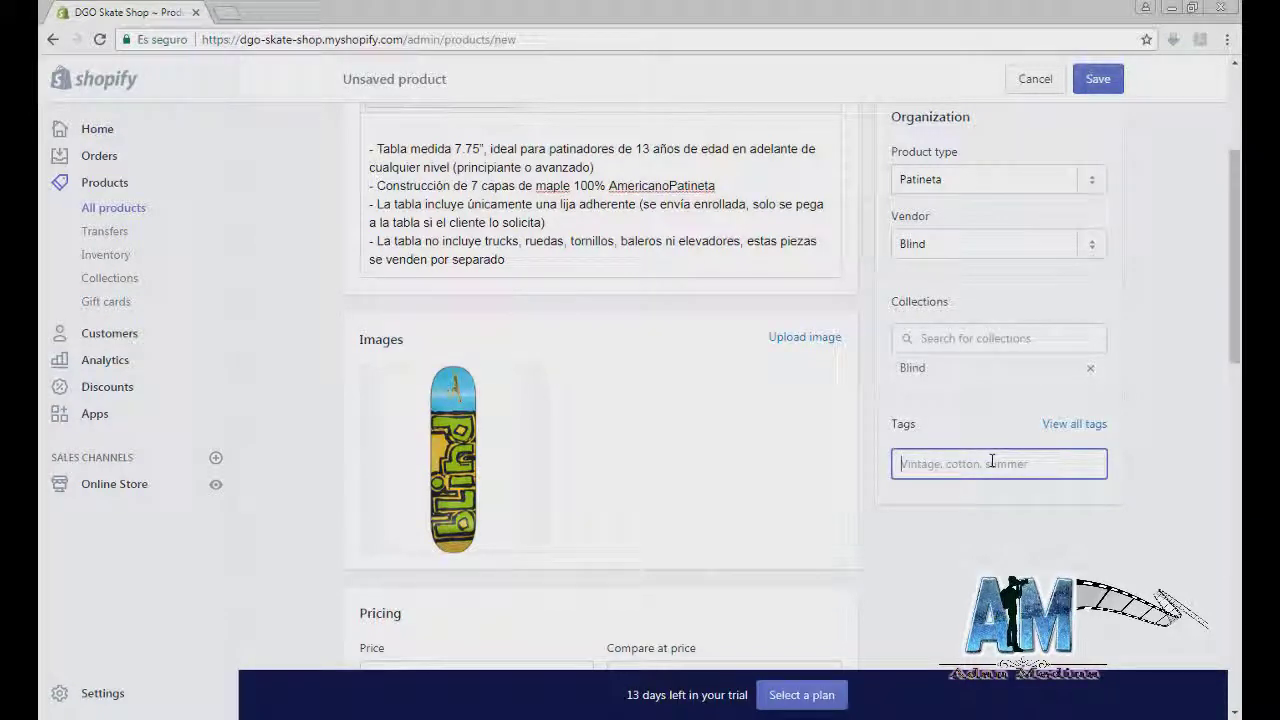
Step: Add the tags patineta, blinf and skate to the deck product
{"action": "type", "text": "patineta"}
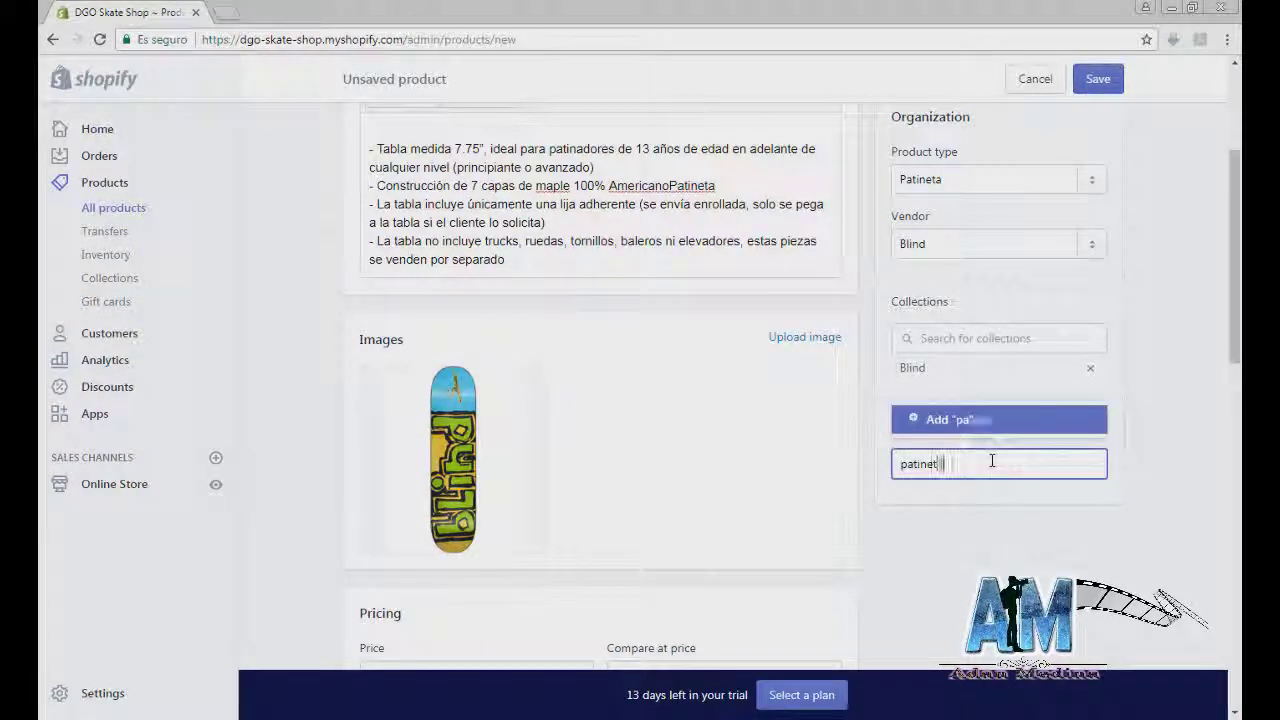
{"action": "key", "text": "Return"}
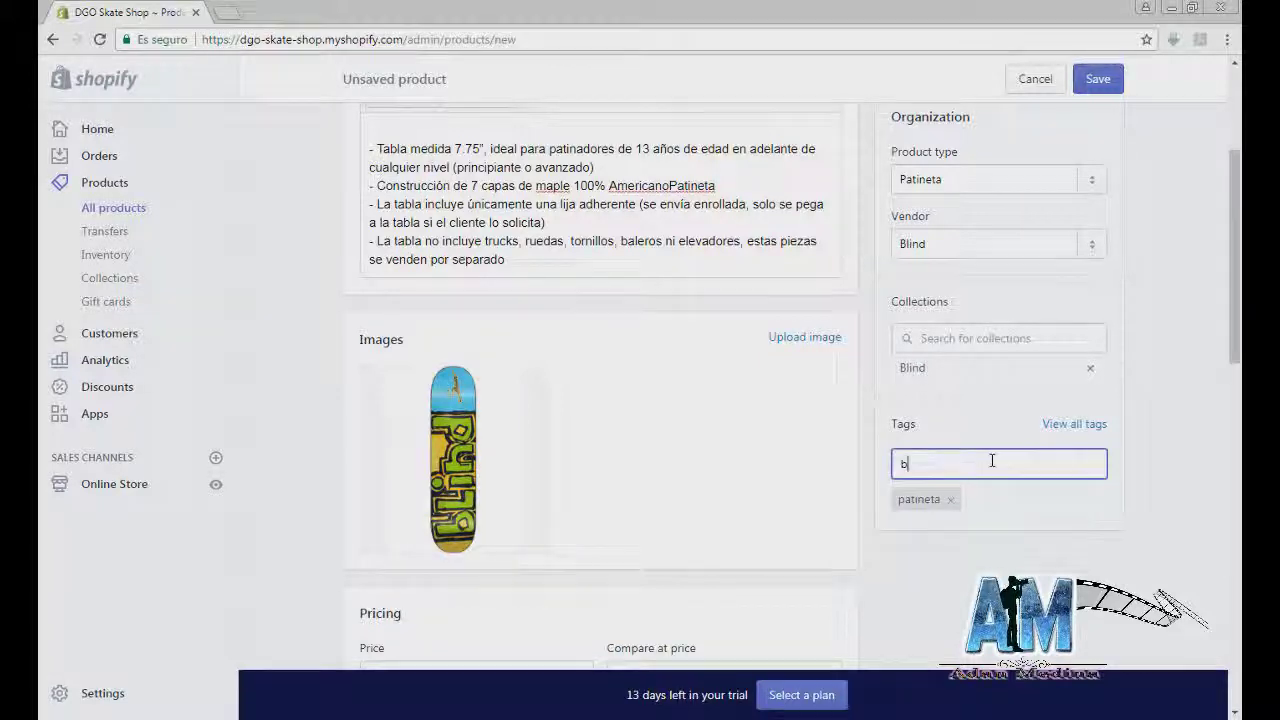
{"action": "type", "text": "blinf"}
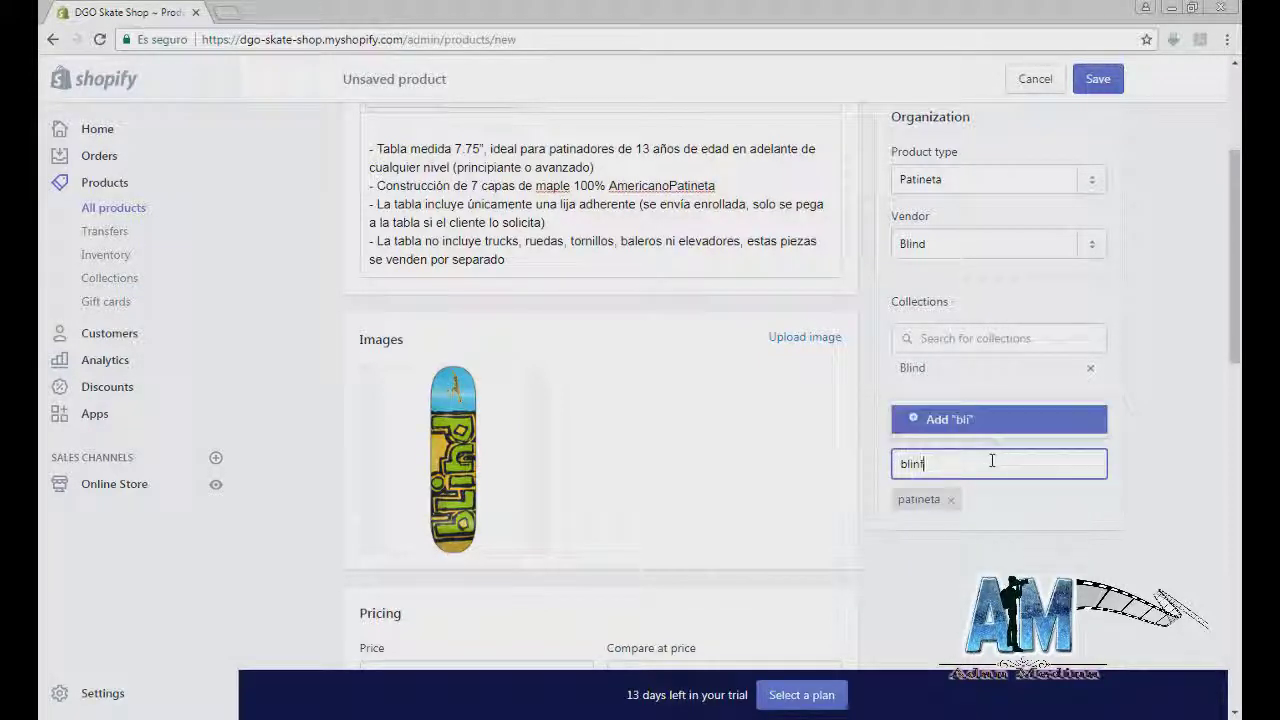
{"action": "key", "text": "Return"}
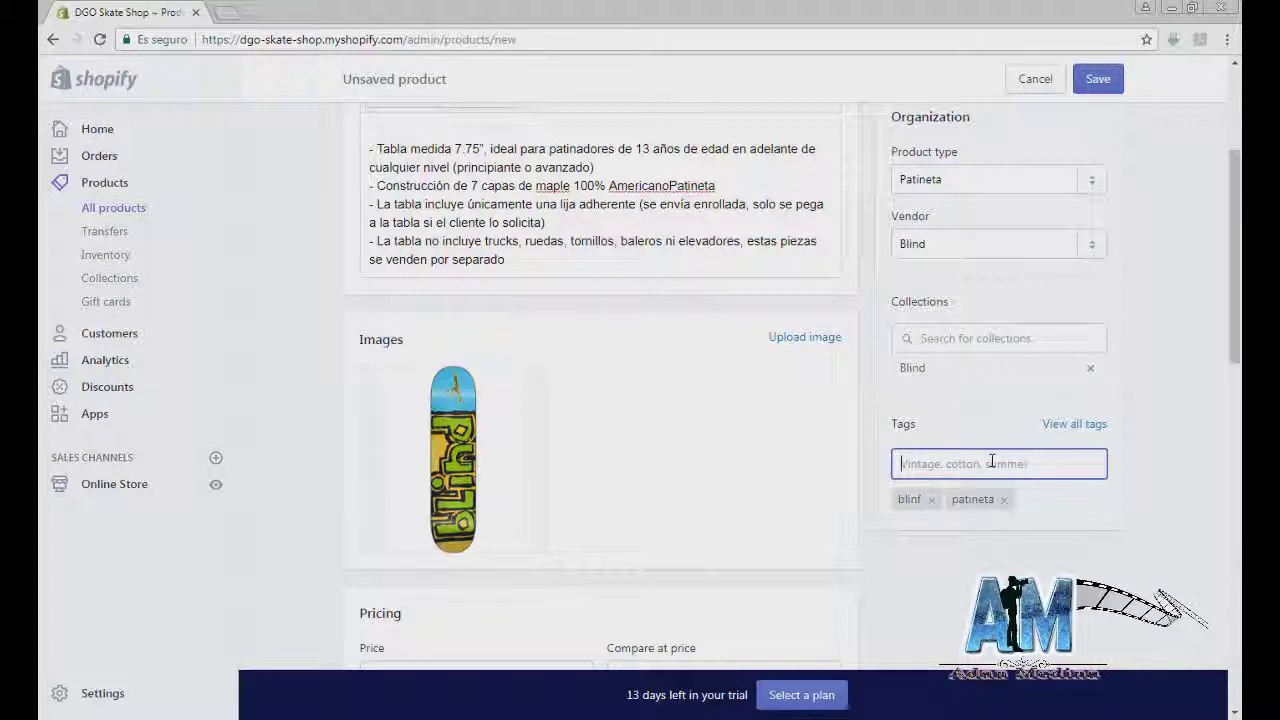
{"action": "type", "text": "skate"}
{"action": "key", "text": "Return"}
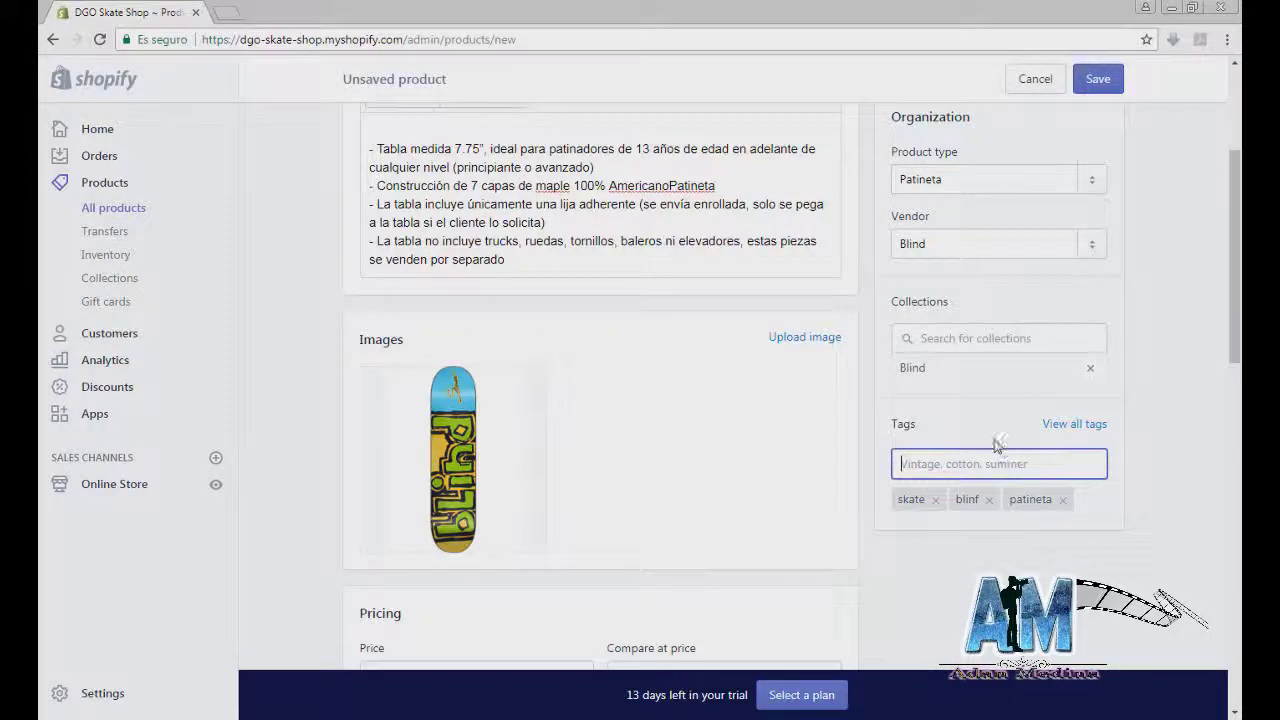
{"action": "scroll", "coordinate": [990, 450], "scroll_direction": "down", "scroll_amount": 1}
{"action": "scroll", "coordinate": [953, 457], "scroll_direction": "down", "scroll_amount": 1}
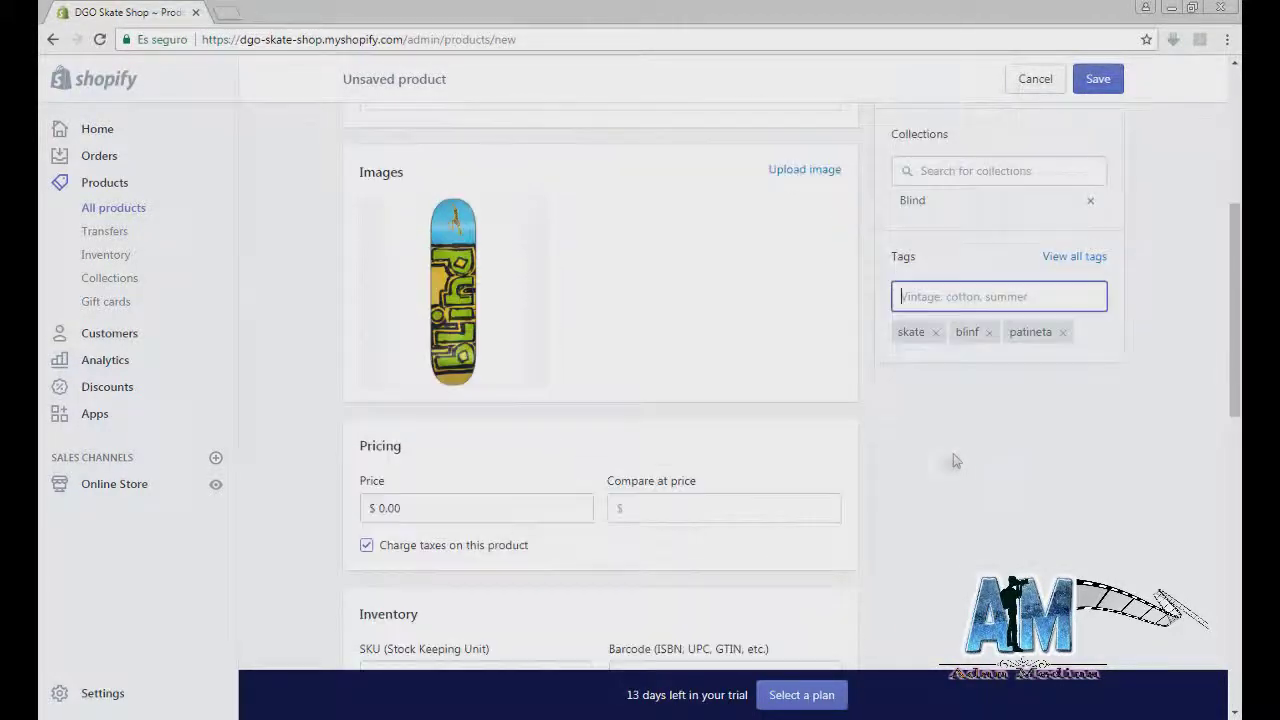
Step: Replace the 0.00 price with 850
{"action": "scroll", "coordinate": [477, 408], "scroll_direction": "down", "scroll_amount": 1}
{"action": "left_click_drag", "start_coordinate": [480, 424], "coordinate": [372, 422]}
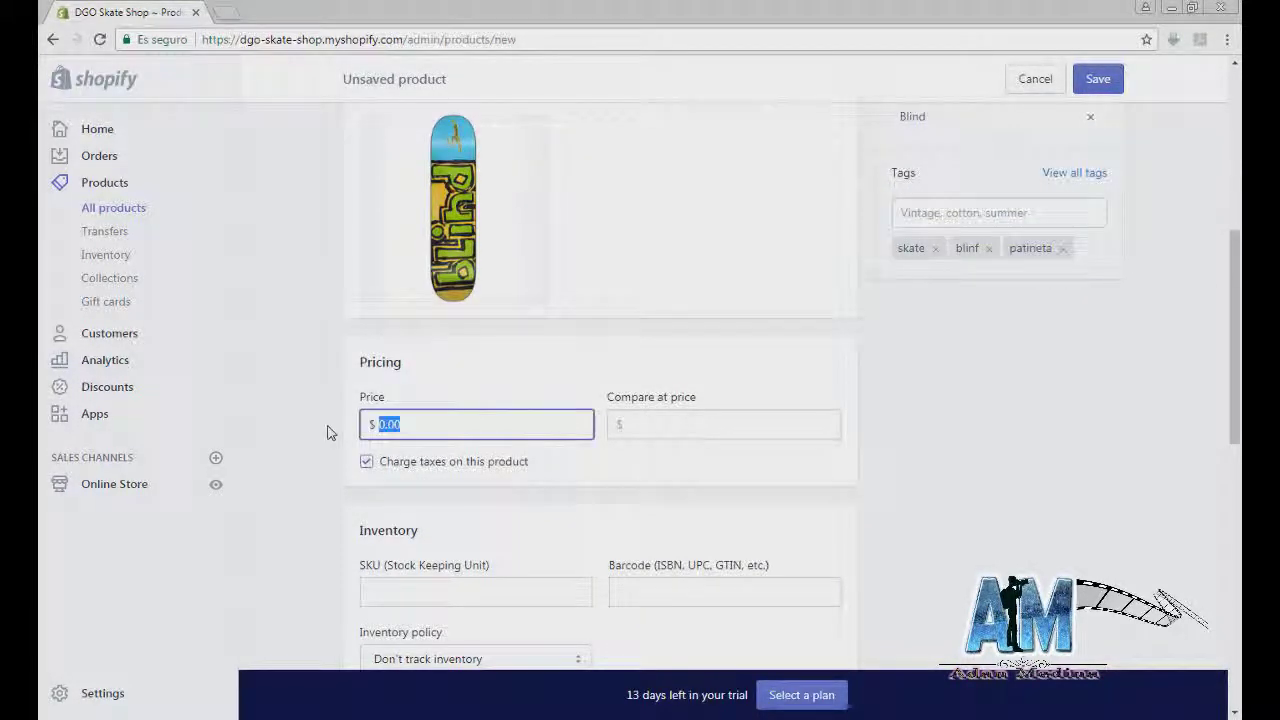
{"action": "key", "text": "BackSpace"}
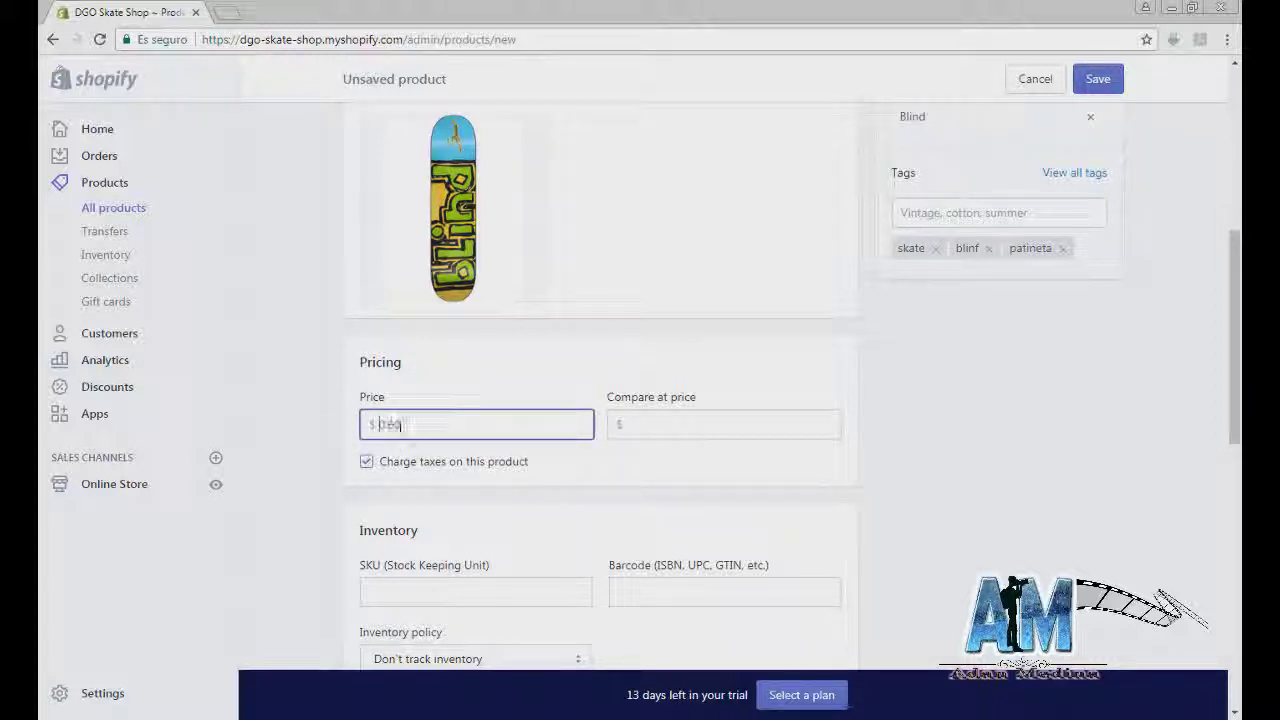
{"action": "type", "text": "850"}
{"action": "left_click", "coordinate": [563, 374]}
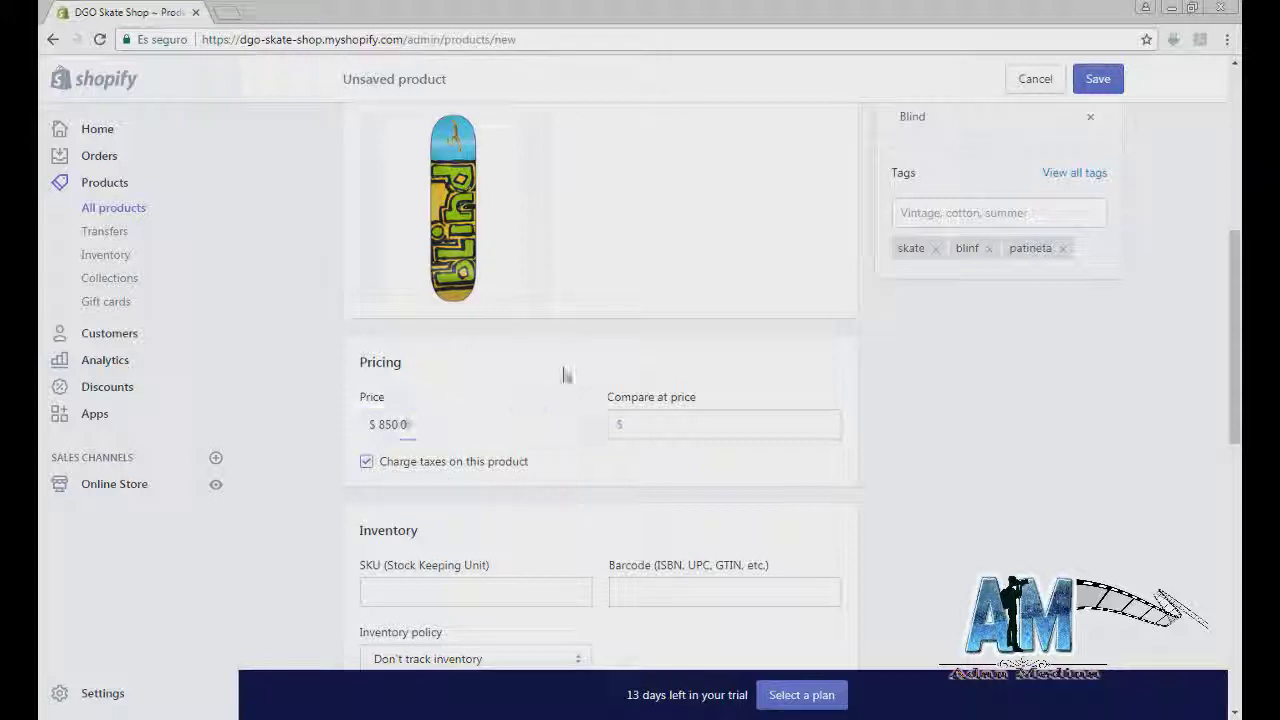
Step: Enter a 1,100.00 compare-at price, then delete it to leave the field empty
{"action": "left_click", "coordinate": [637, 424]}
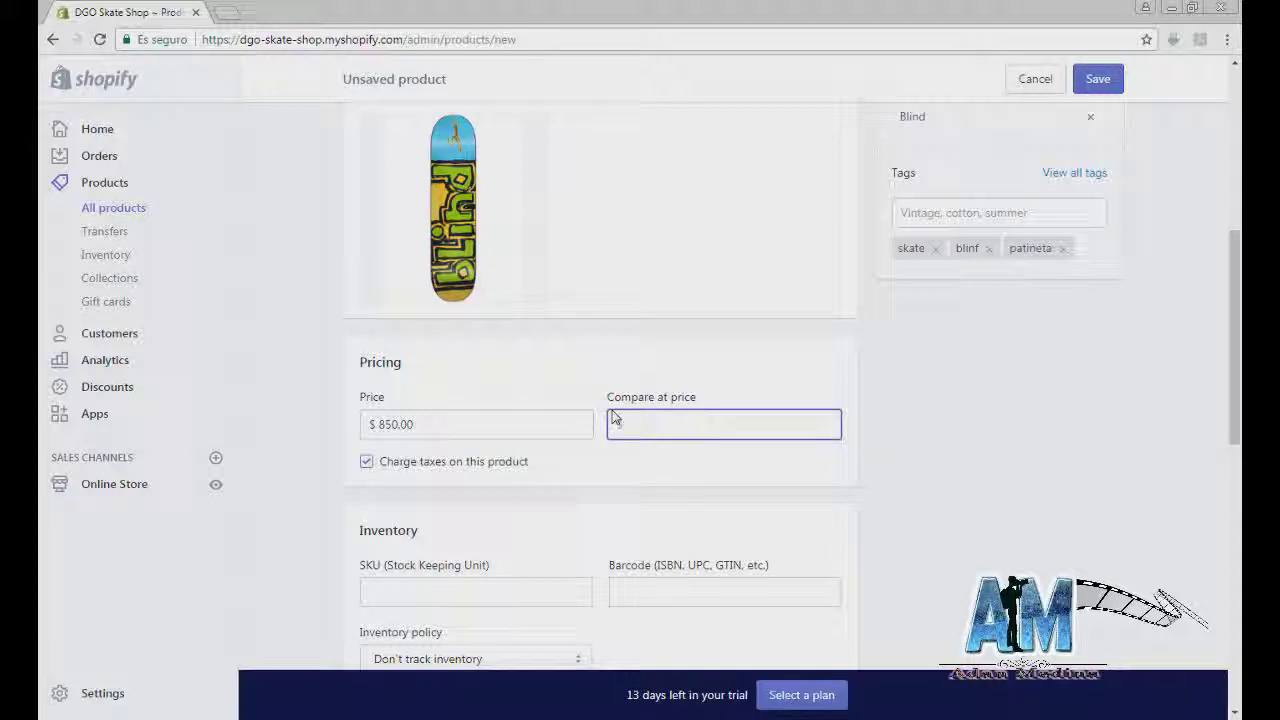
{"action": "left_click_drag", "start_coordinate": [461, 426], "coordinate": [365, 424]}
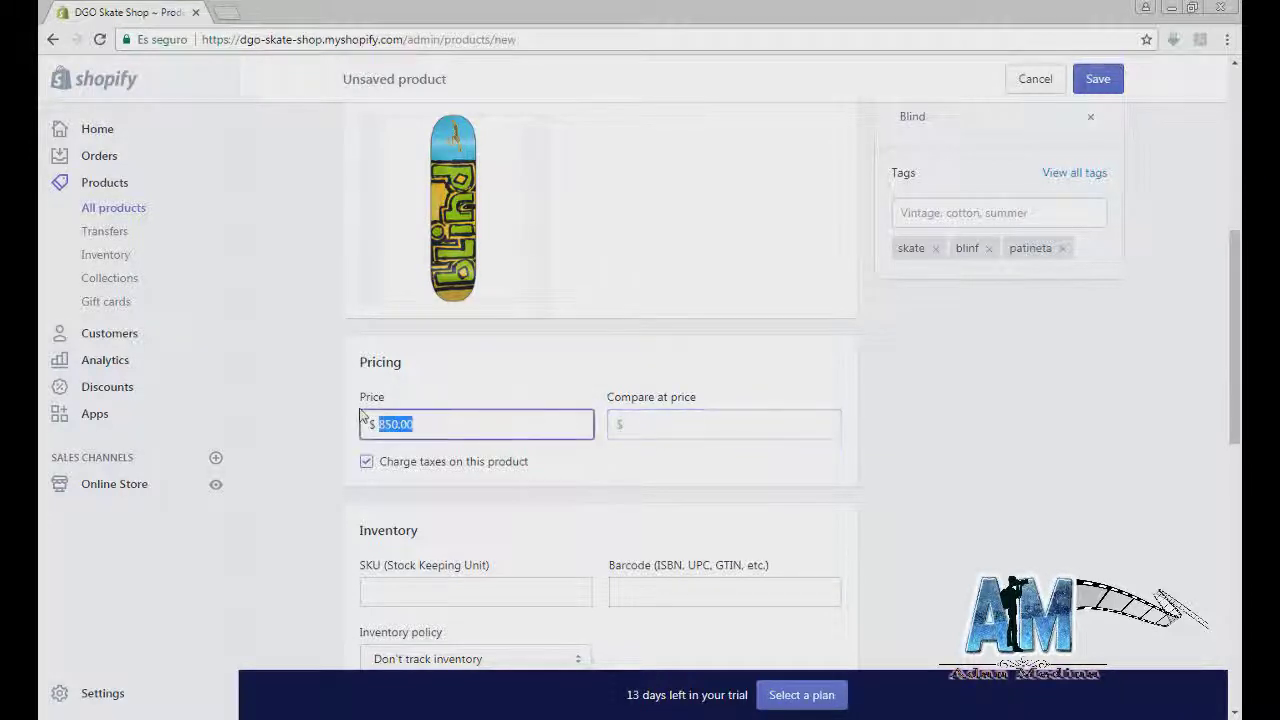
{"action": "left_click", "coordinate": [660, 431]}
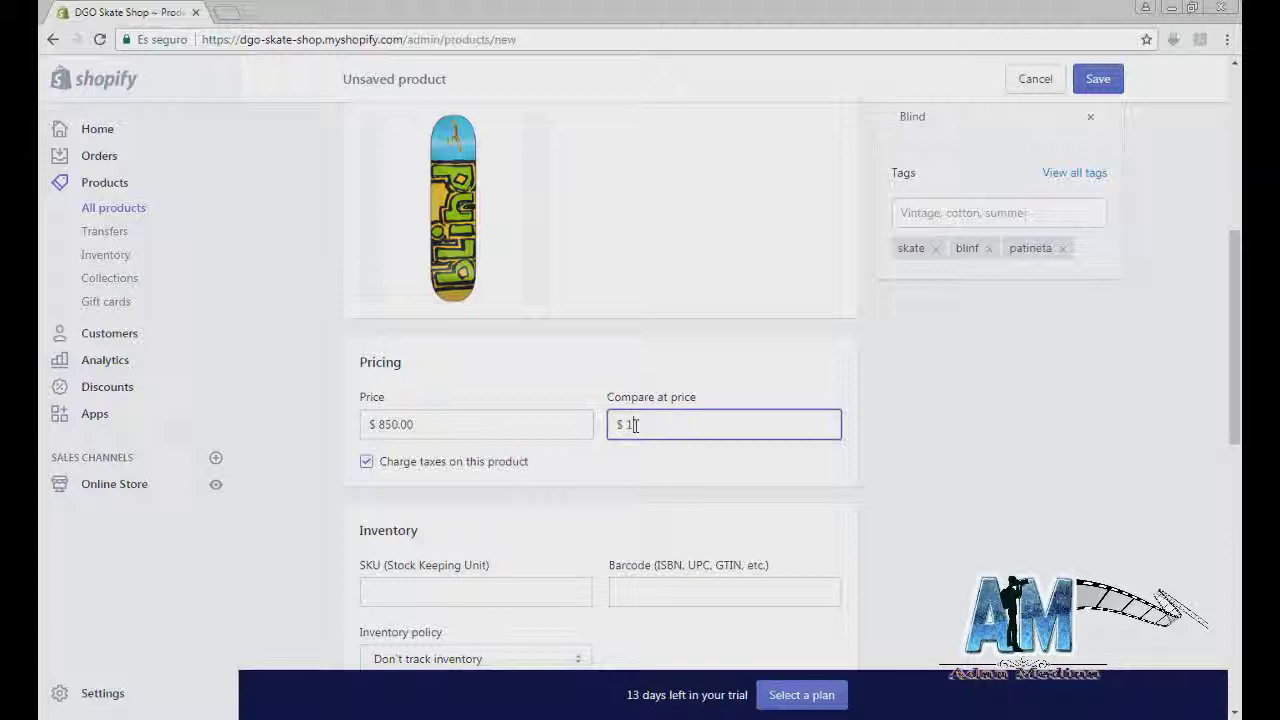
{"action": "left_click", "coordinate": [624, 502]}
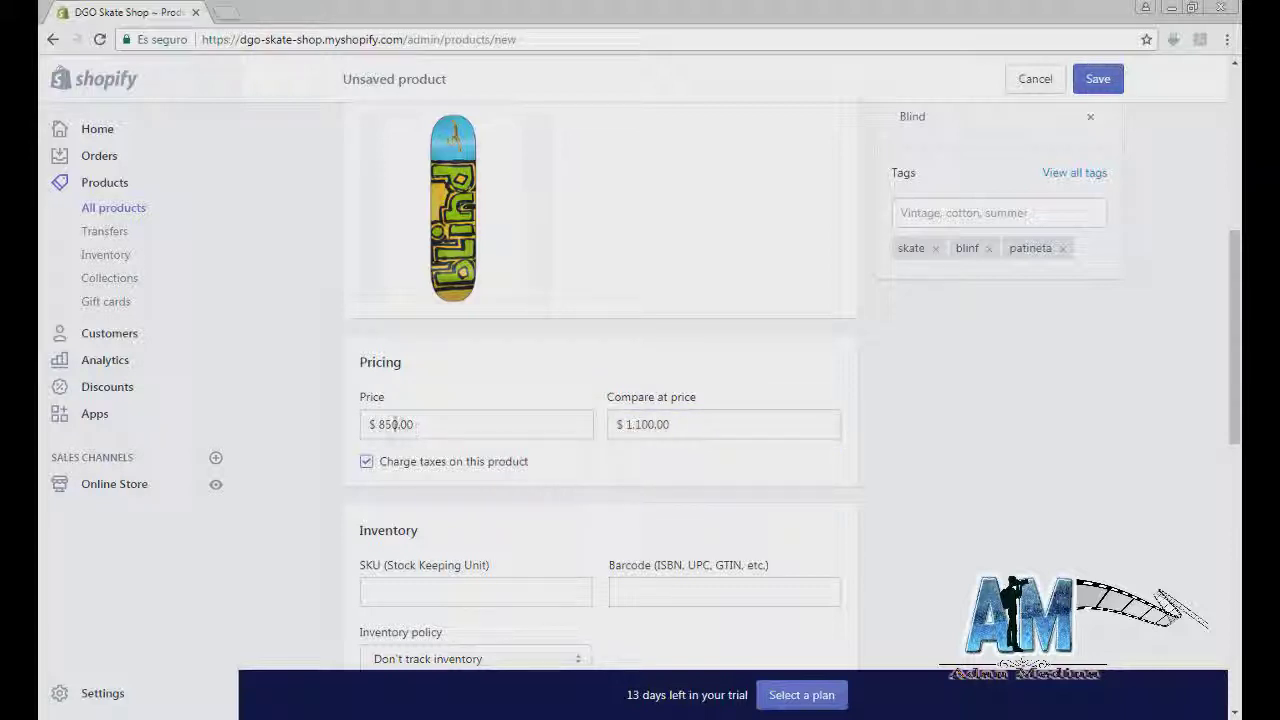
{"action": "left_click_drag", "start_coordinate": [616, 424], "coordinate": [620, 425]}
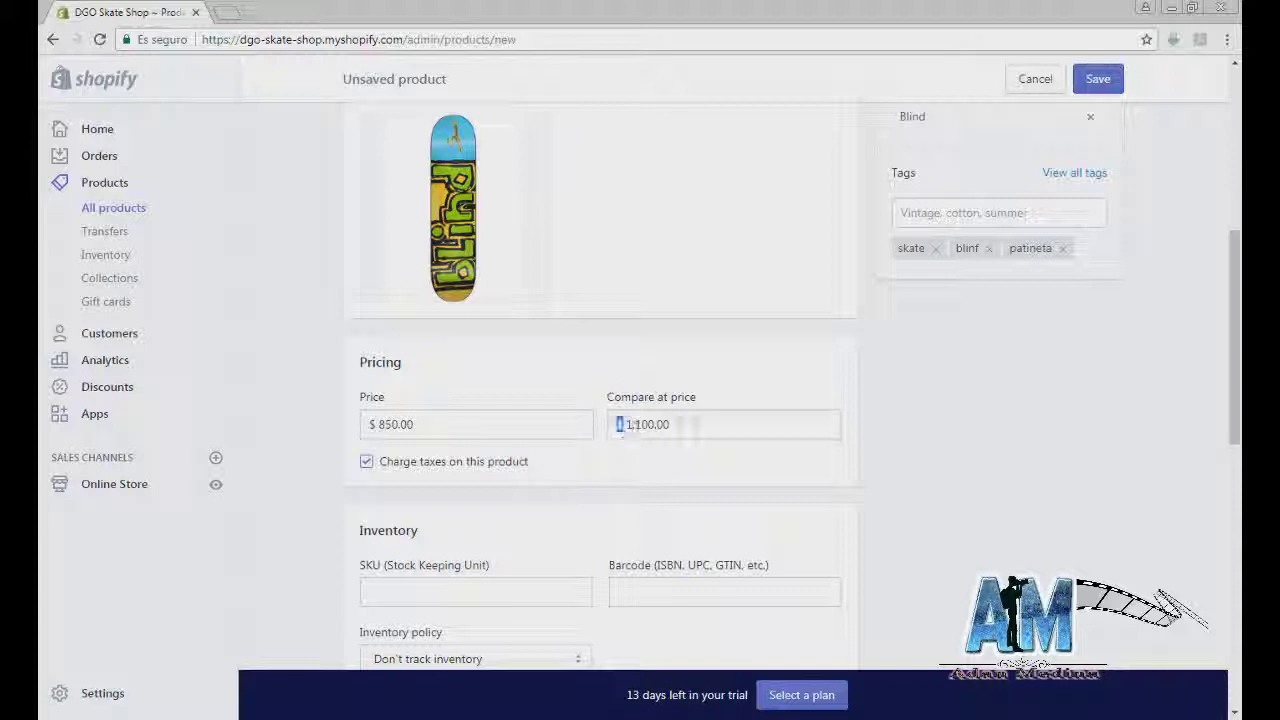
{"action": "left_click", "coordinate": [706, 424]}
{"action": "left_click", "coordinate": [438, 422]}
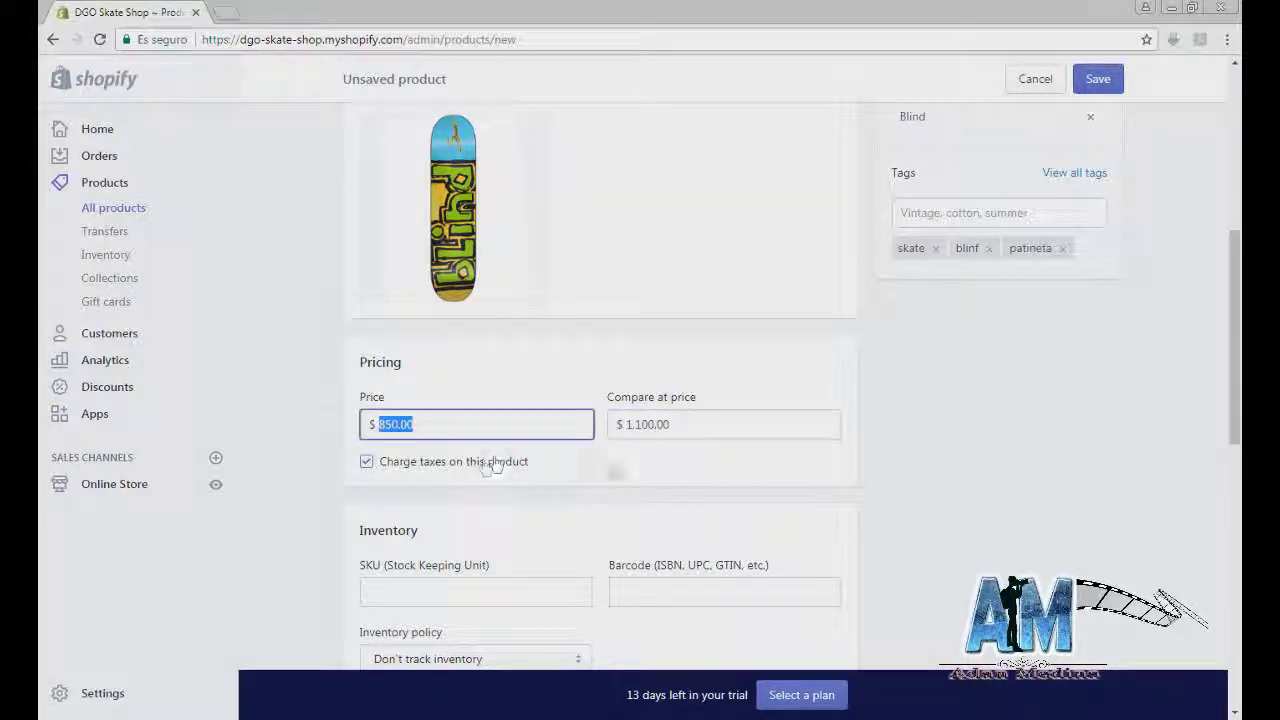
{"action": "left_click", "coordinate": [708, 426]}
{"action": "key", "text": "BackSpace"}
{"action": "left_click", "coordinate": [734, 477]}
{"action": "scroll", "coordinate": [677, 451], "scroll_direction": "down", "scroll_amount": 1}
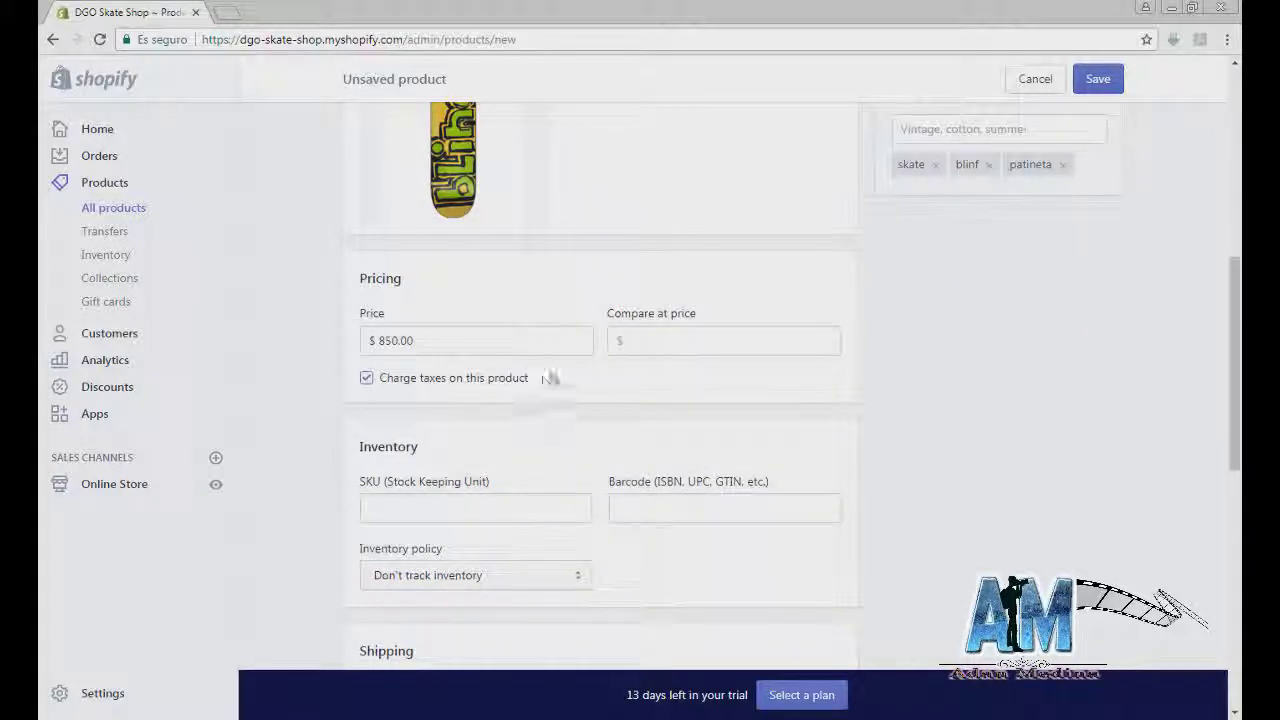
{"action": "scroll", "coordinate": [457, 486], "scroll_direction": "down", "scroll_amount": 1}
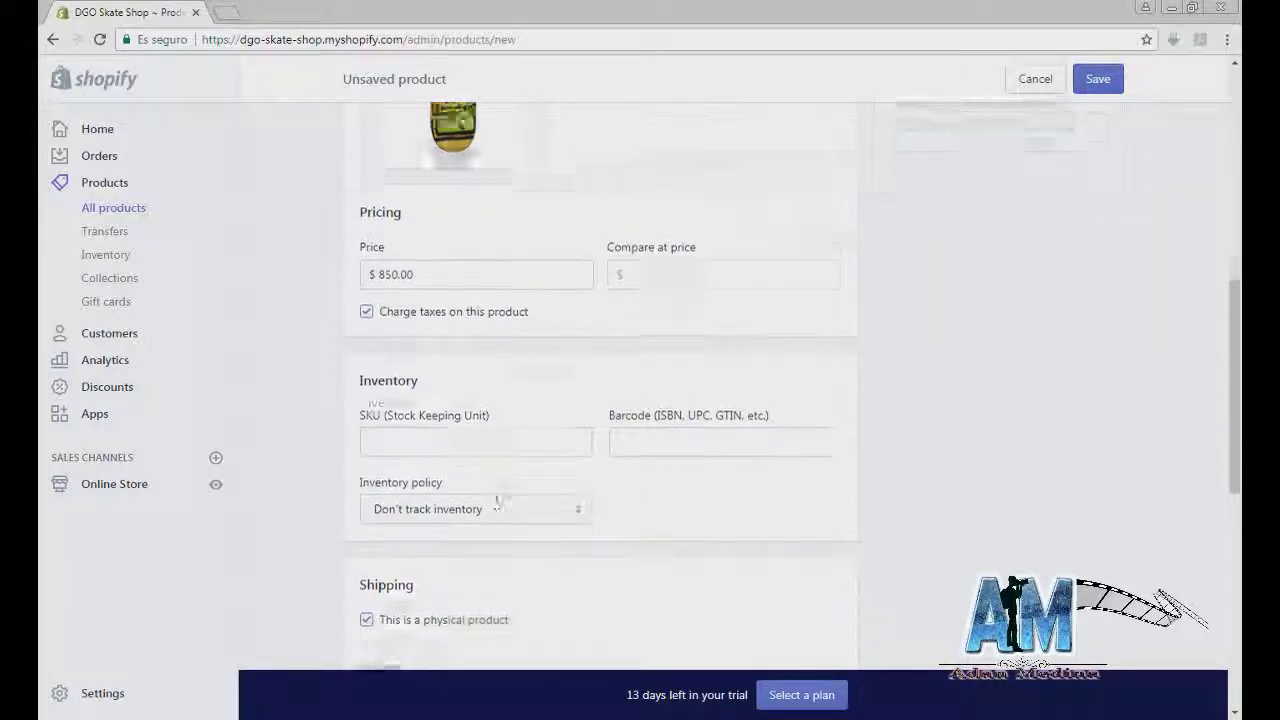
{"action": "left_click", "coordinate": [453, 422]}
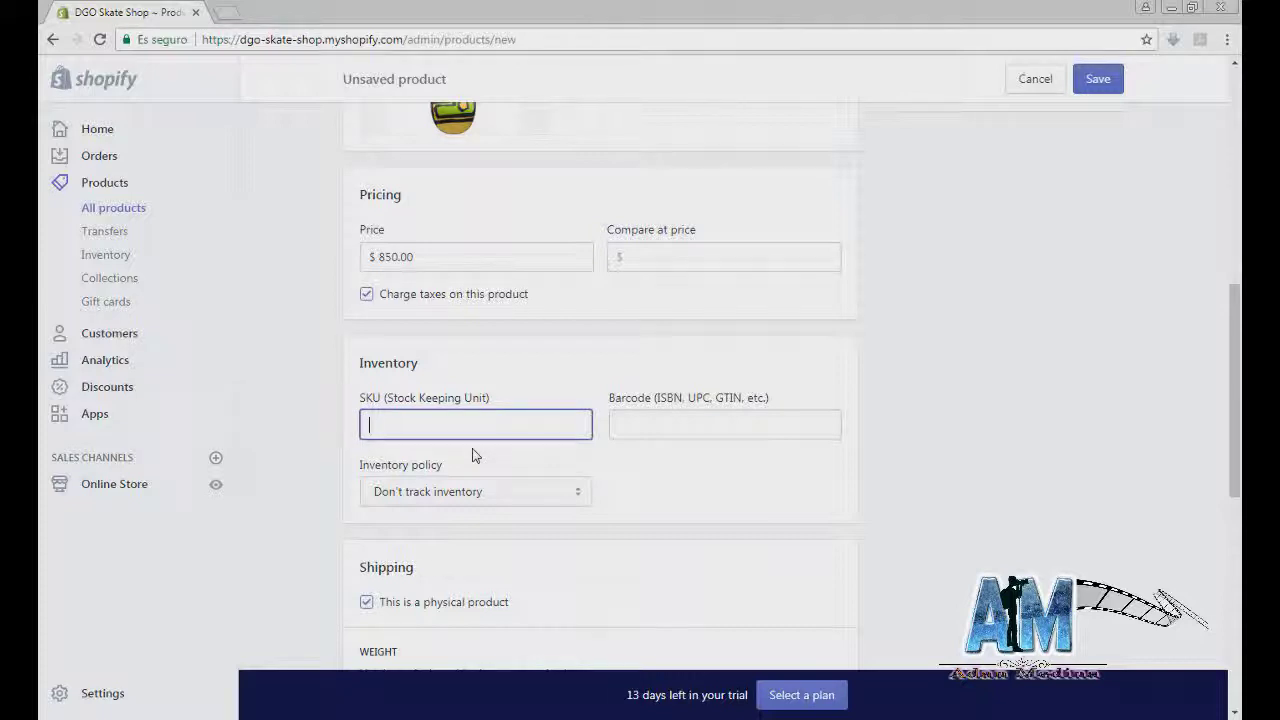
Step: Enter SKU 85645 for the deck
{"action": "type", "text": "5645"}
{"action": "left_click", "coordinate": [645, 426]}
{"action": "scroll", "coordinate": [640, 425], "scroll_direction": "down", "scroll_amount": 1}
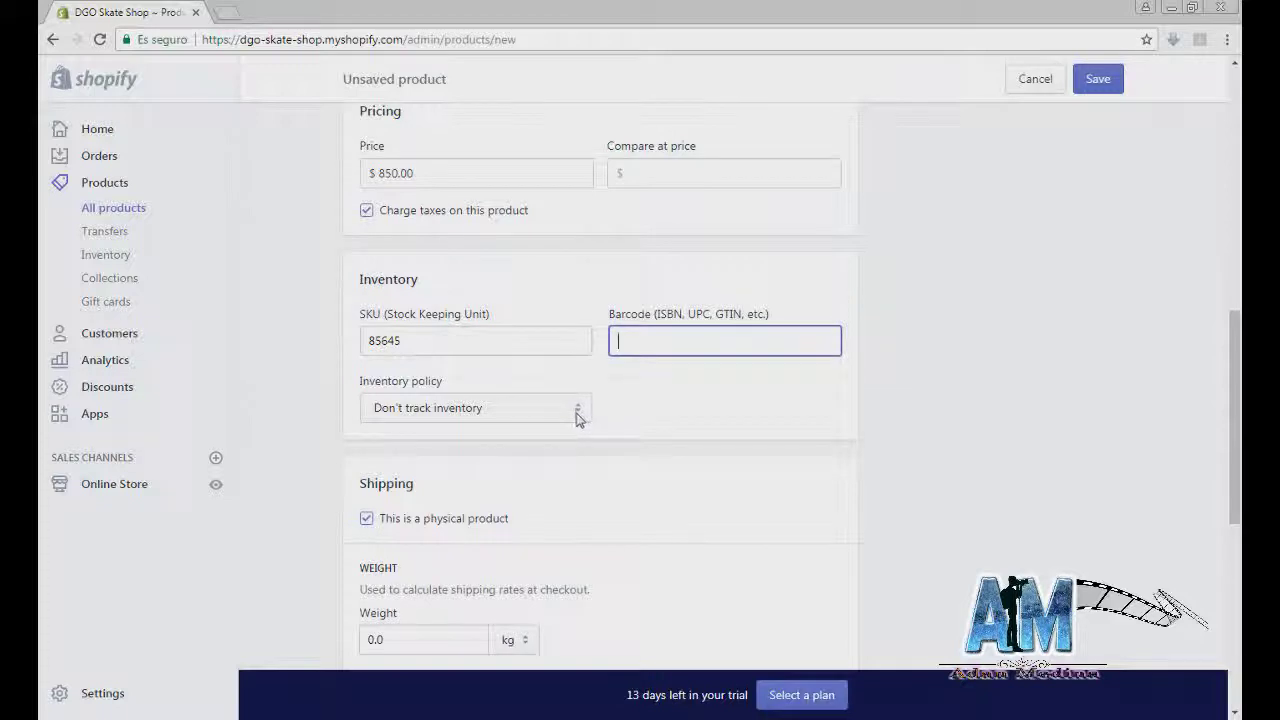
Step: Set the inventory policy to 'Shopify tracks this product's inventory'
{"action": "left_click", "coordinate": [576, 414]}
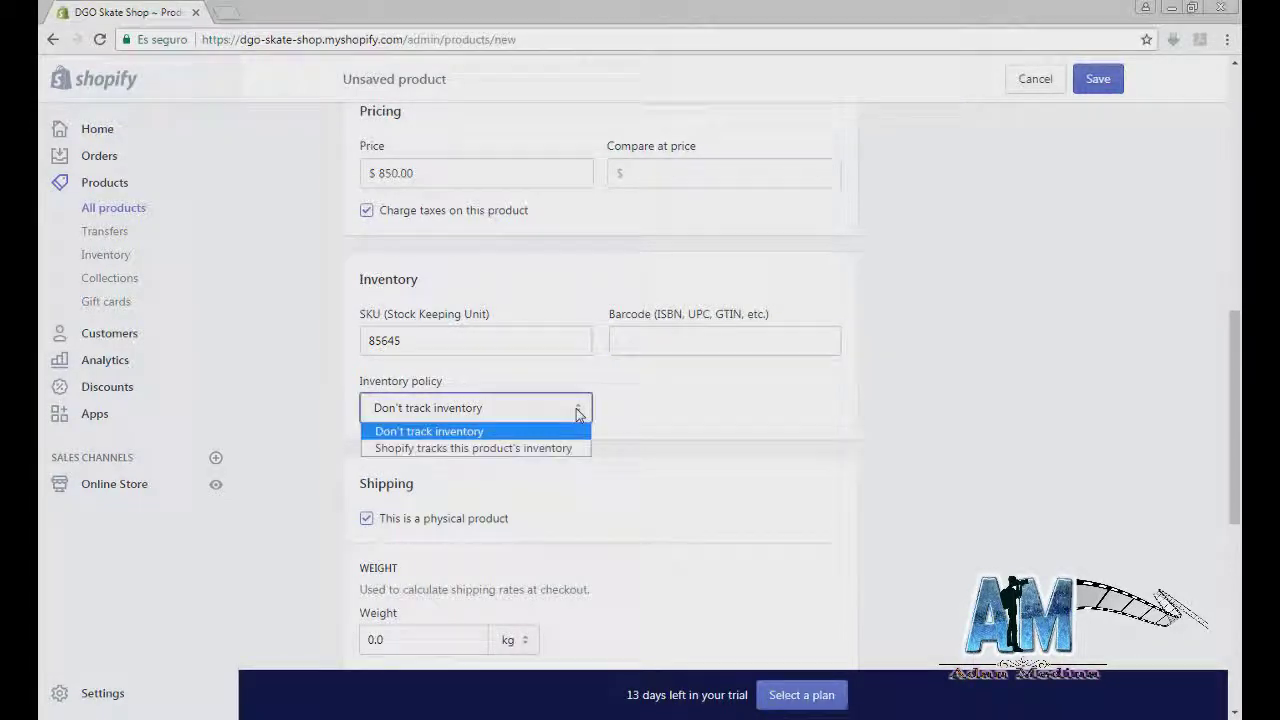
{"action": "left_click", "coordinate": [576, 410]}
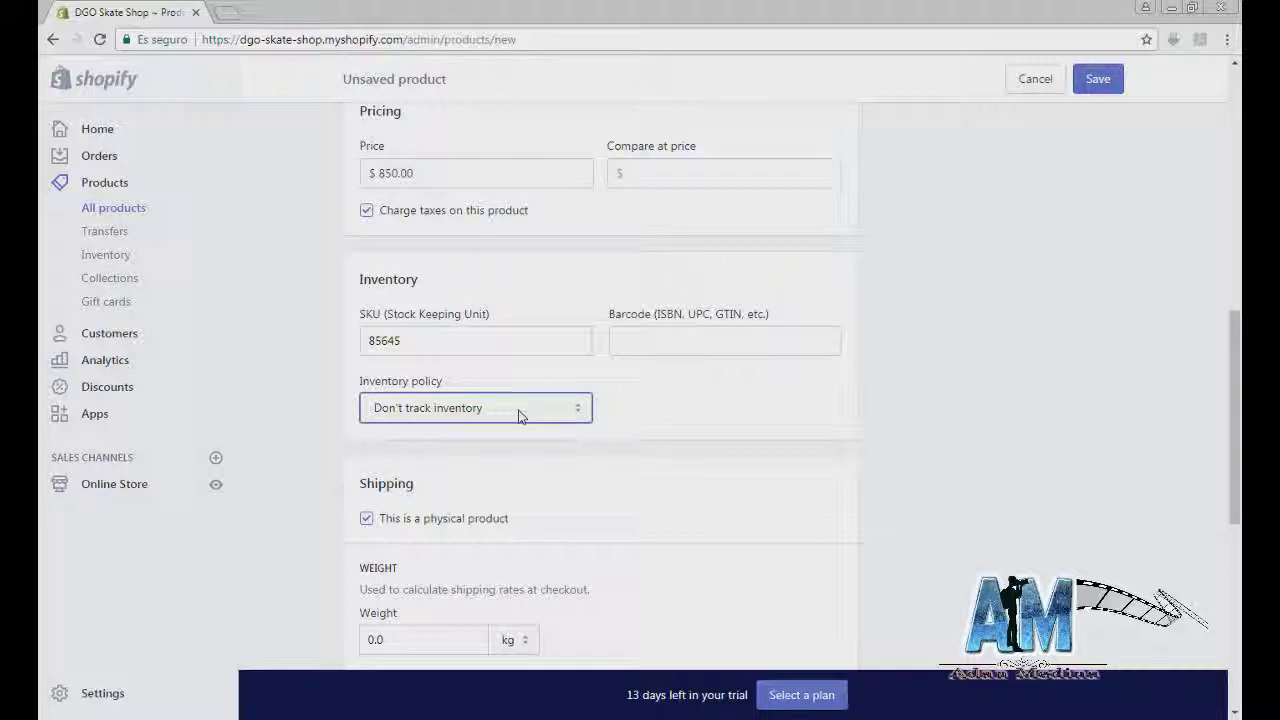
{"action": "left_click", "coordinate": [566, 407]}
{"action": "left_click", "coordinate": [517, 448]}
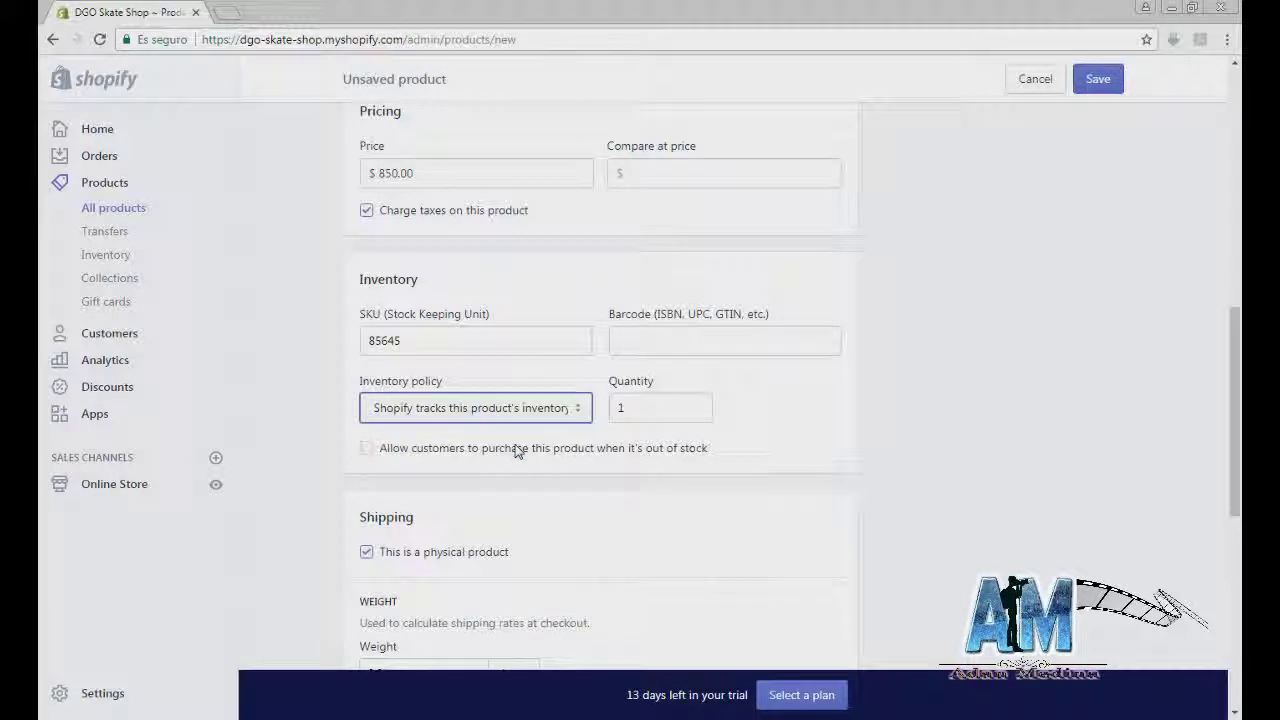
{"action": "key", "text": "Tab"}
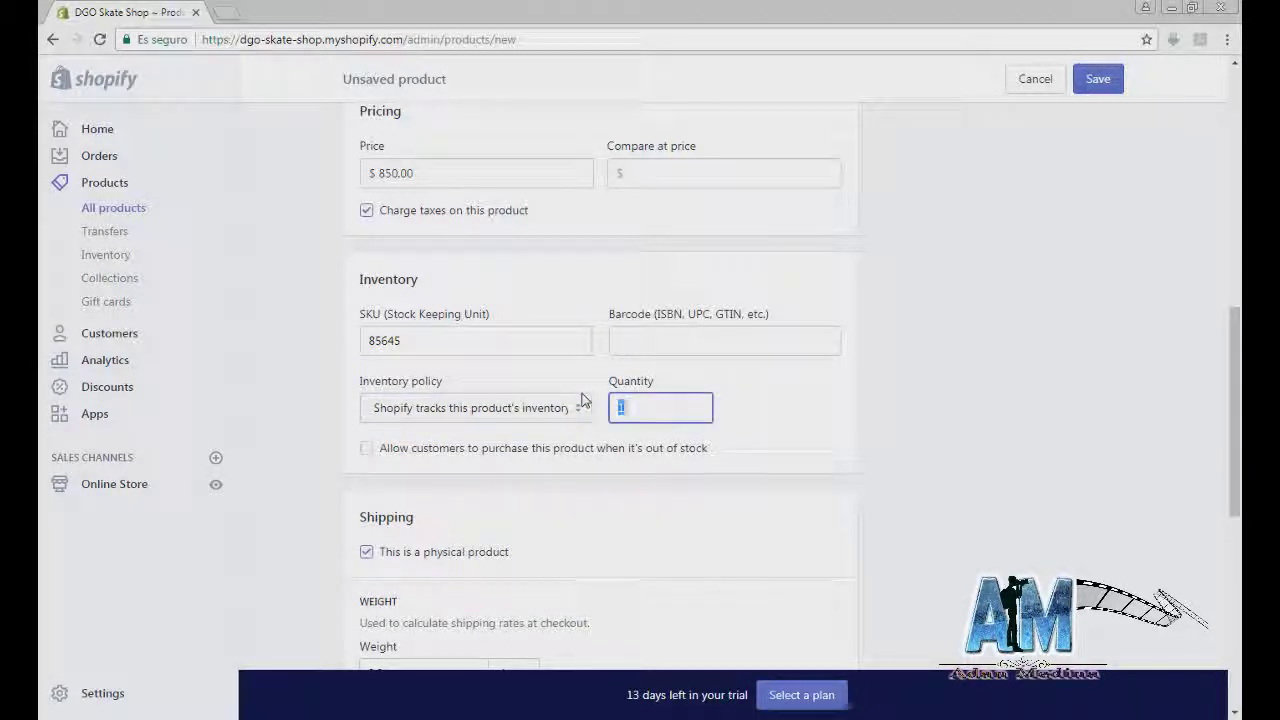
Step: Enter a shipping weight of 2.8 and keep kg as the unit
{"action": "scroll", "coordinate": [586, 400], "scroll_direction": "down", "scroll_amount": 2}
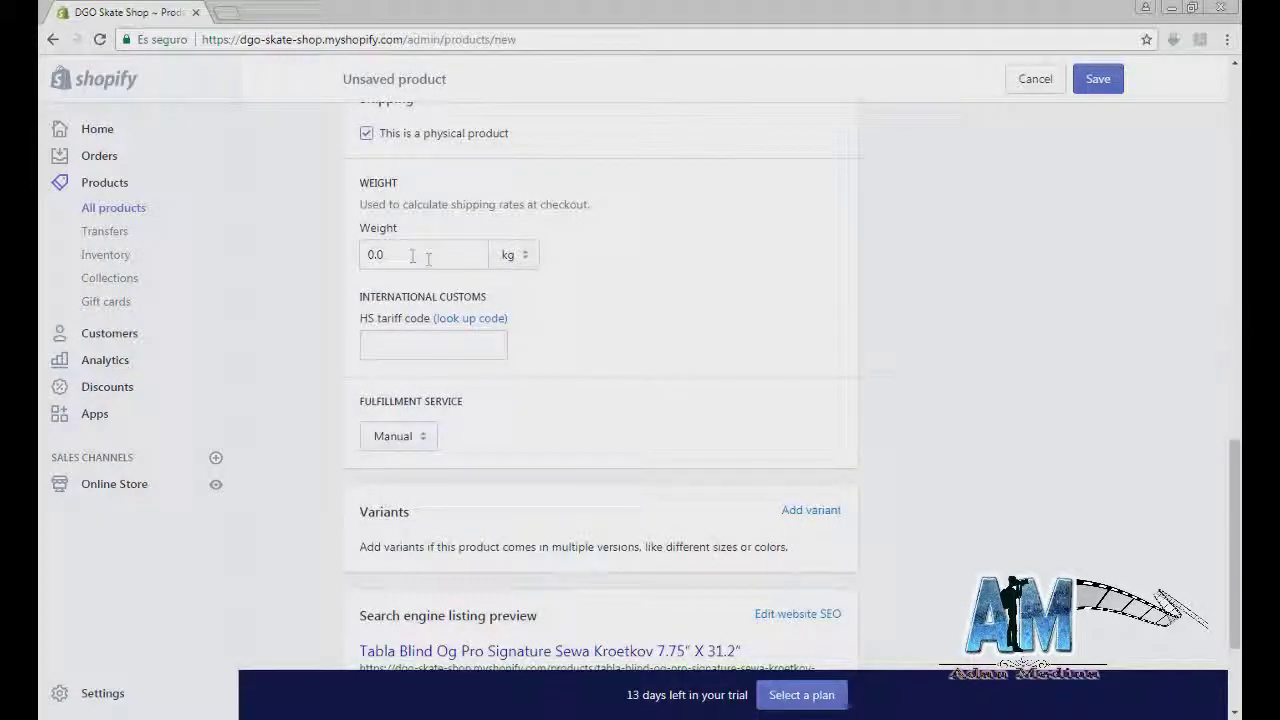
{"action": "left_click", "coordinate": [410, 254]}
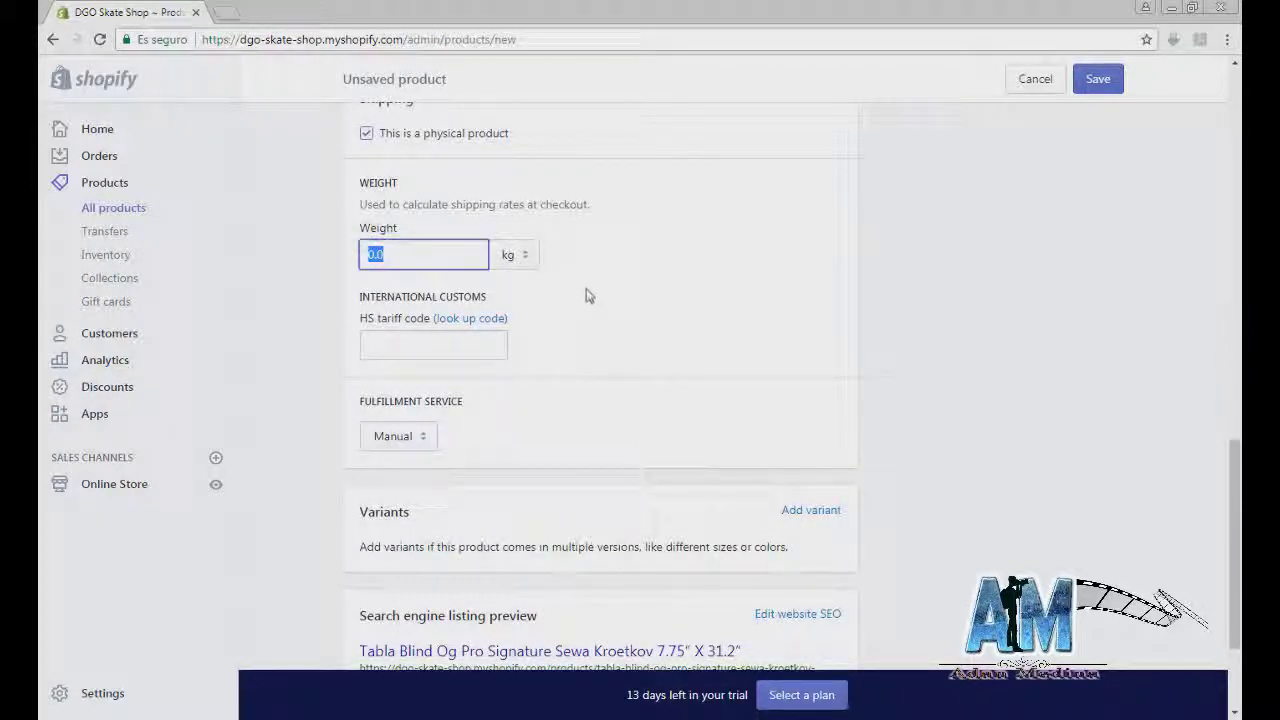
{"action": "type", "text": "2.8"}
{"action": "left_click", "coordinate": [521, 258]}
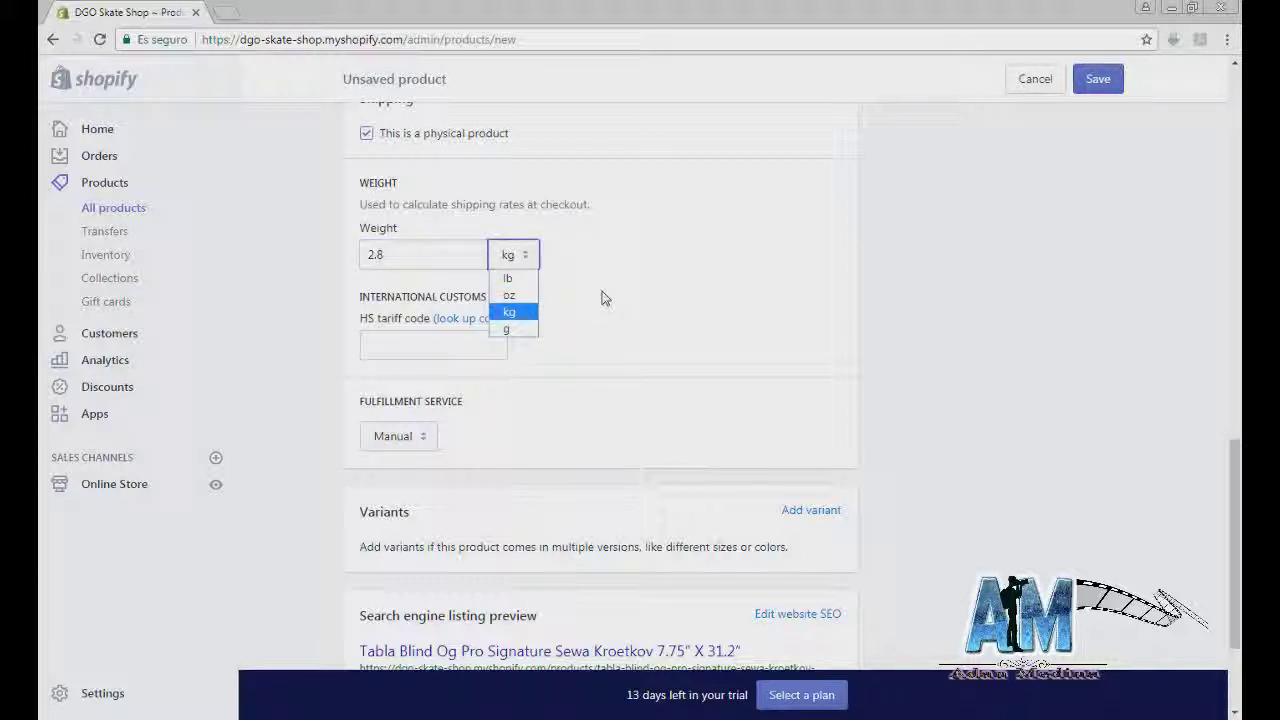
{"action": "left_click", "coordinate": [572, 305]}
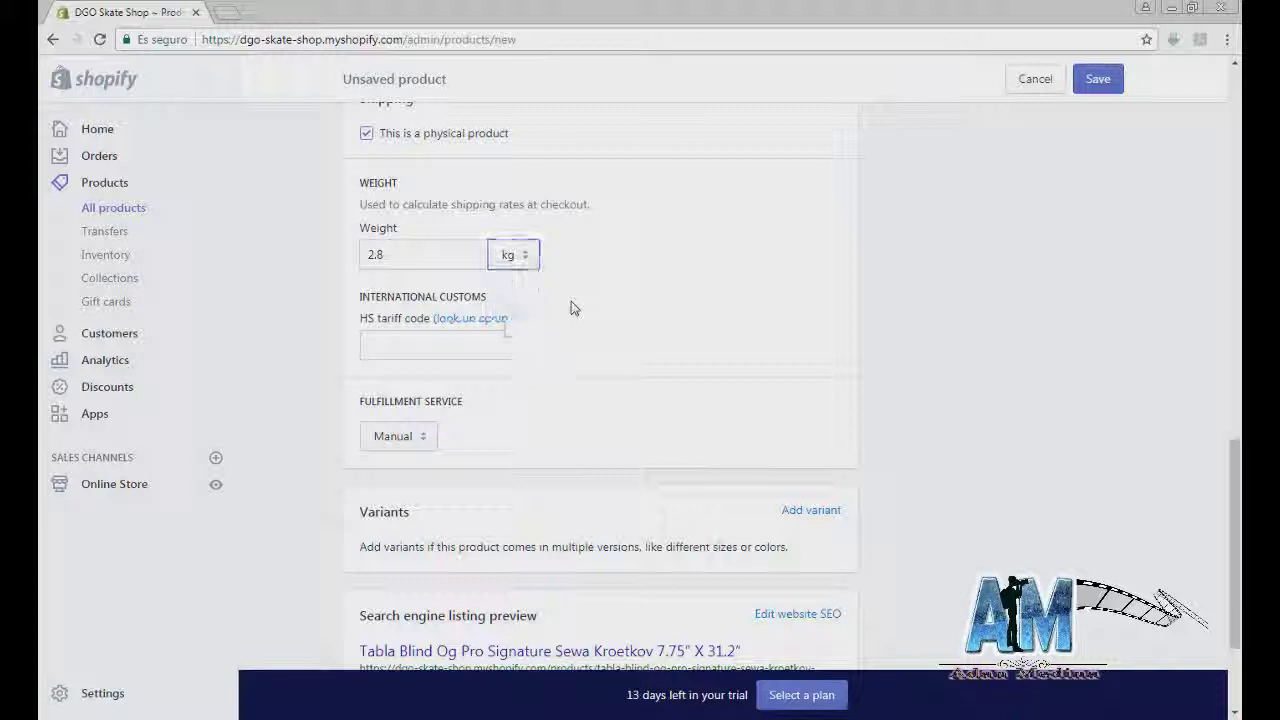
{"action": "scroll", "coordinate": [568, 318], "scroll_direction": "down", "scroll_amount": 1}
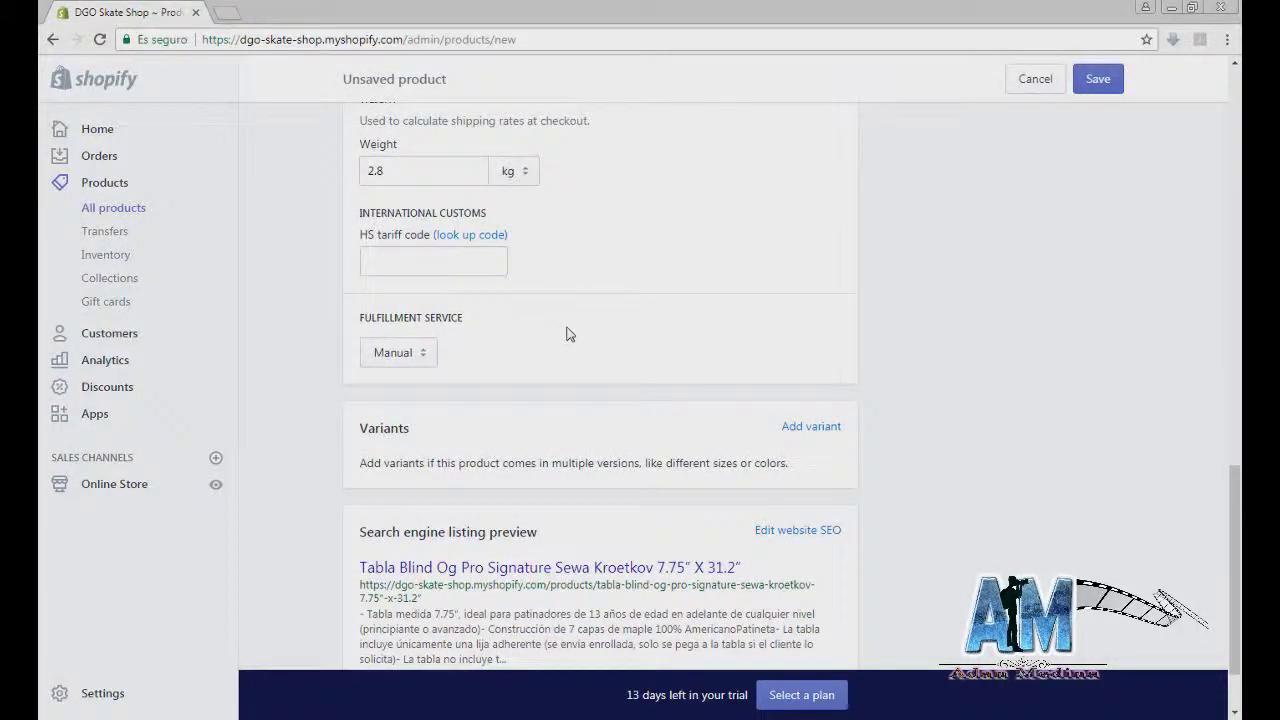
{"action": "scroll", "coordinate": [566, 330], "scroll_direction": "down", "scroll_amount": 1}
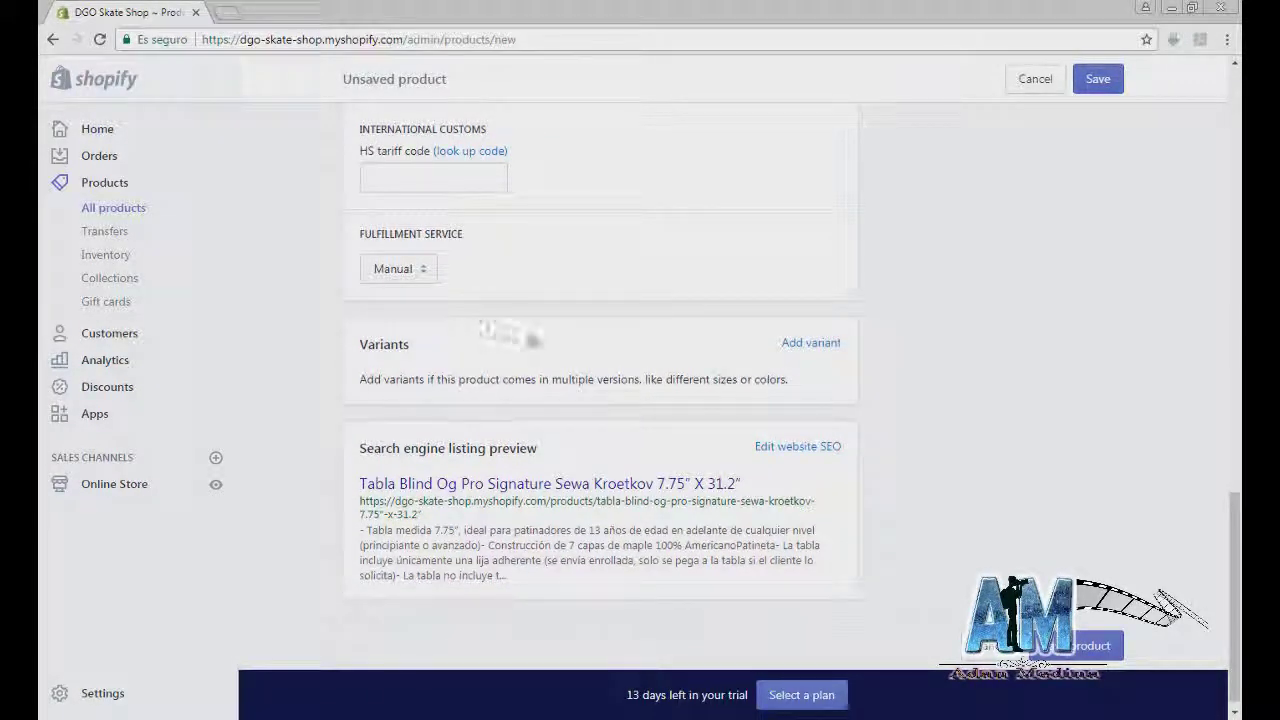
{"action": "scroll", "coordinate": [470, 368], "scroll_direction": "down", "scroll_amount": 1}
{"action": "left_click_drag", "start_coordinate": [362, 330], "coordinate": [815, 375]}
{"action": "left_click", "coordinate": [815, 375]}
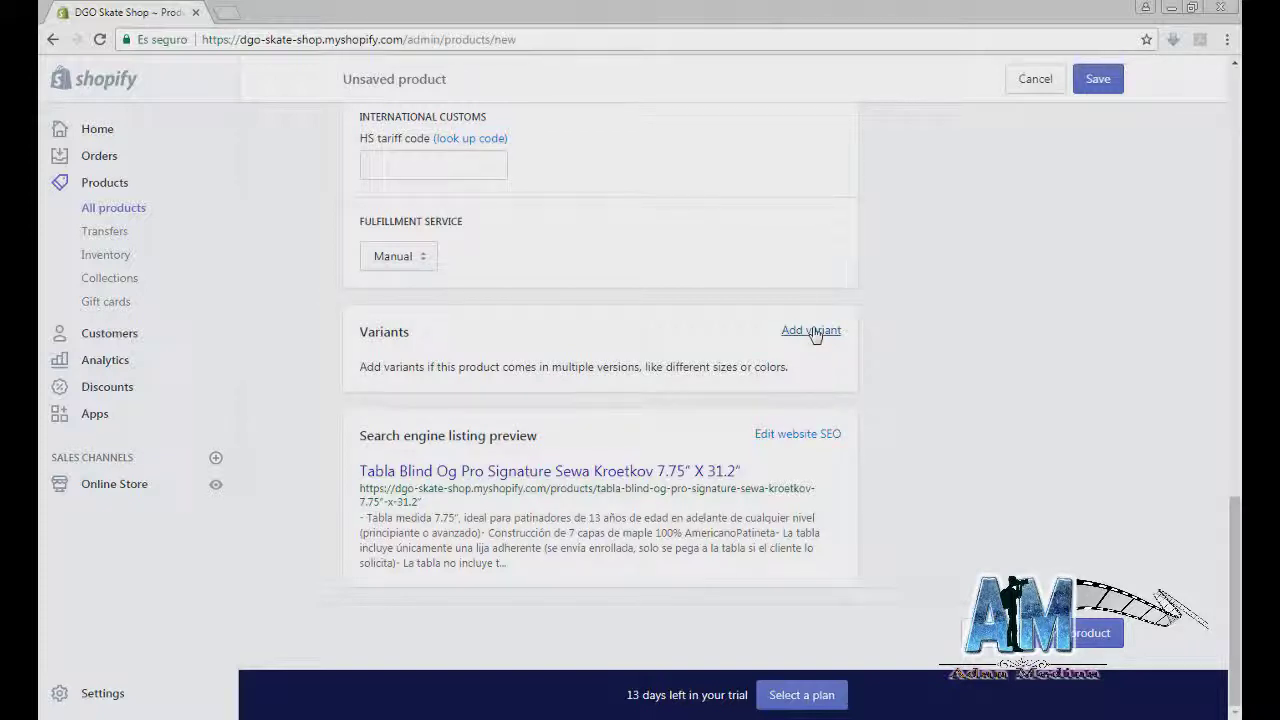
Step: Add variants, remove the Size and Color options, and give Material the value Madera
{"action": "left_click", "coordinate": [813, 333]}
{"action": "scroll", "coordinate": [820, 332], "scroll_direction": "down", "scroll_amount": 1}
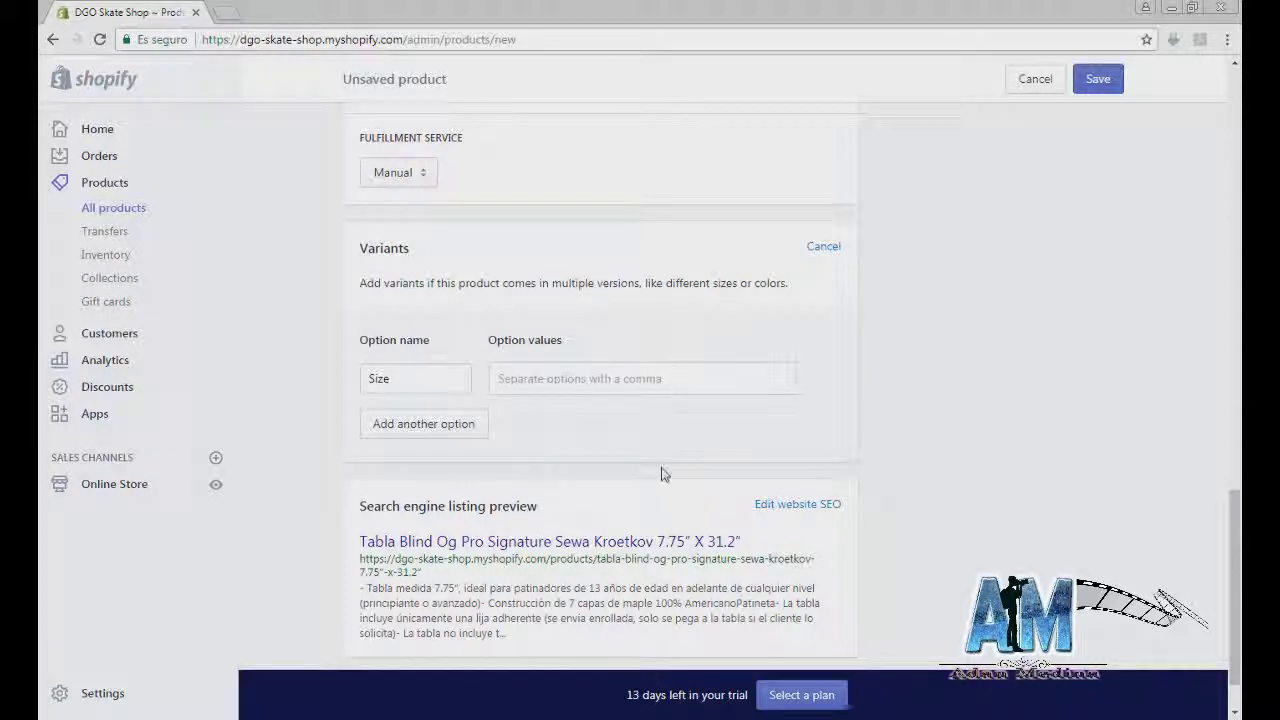
{"action": "left_click", "coordinate": [449, 437]}
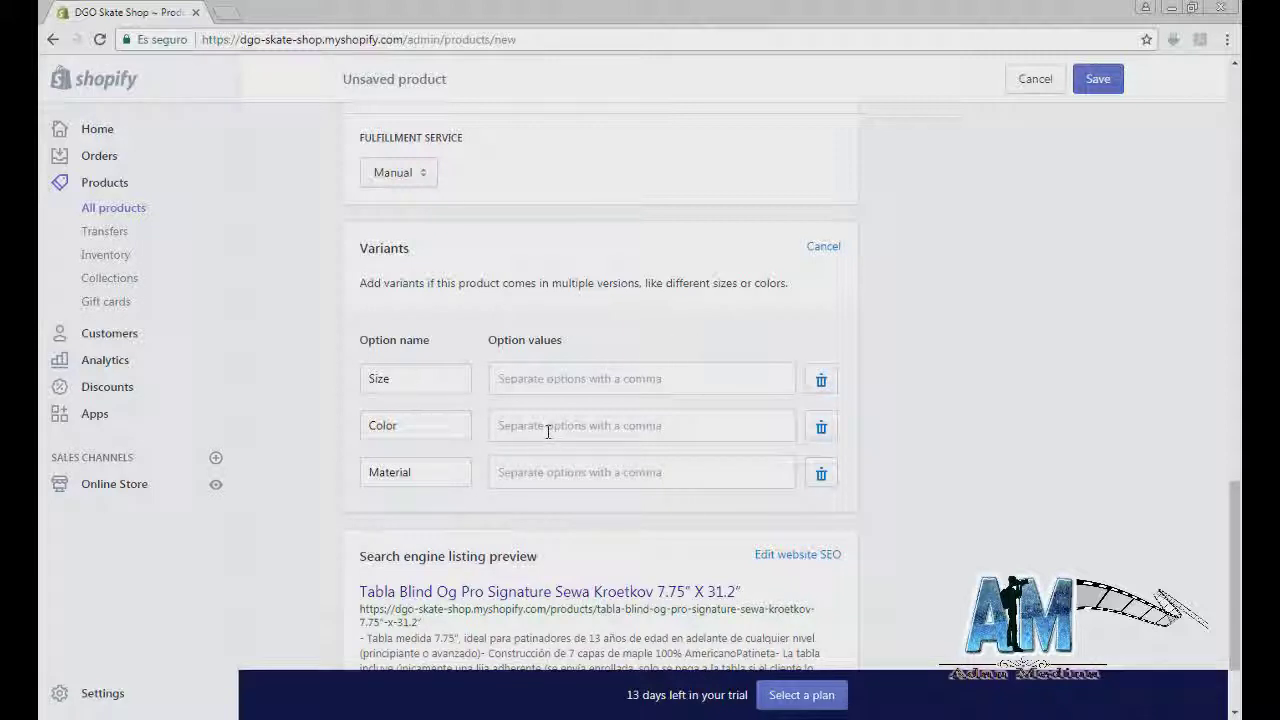
{"action": "scroll", "coordinate": [520, 425], "scroll_direction": "up", "scroll_amount": 10}
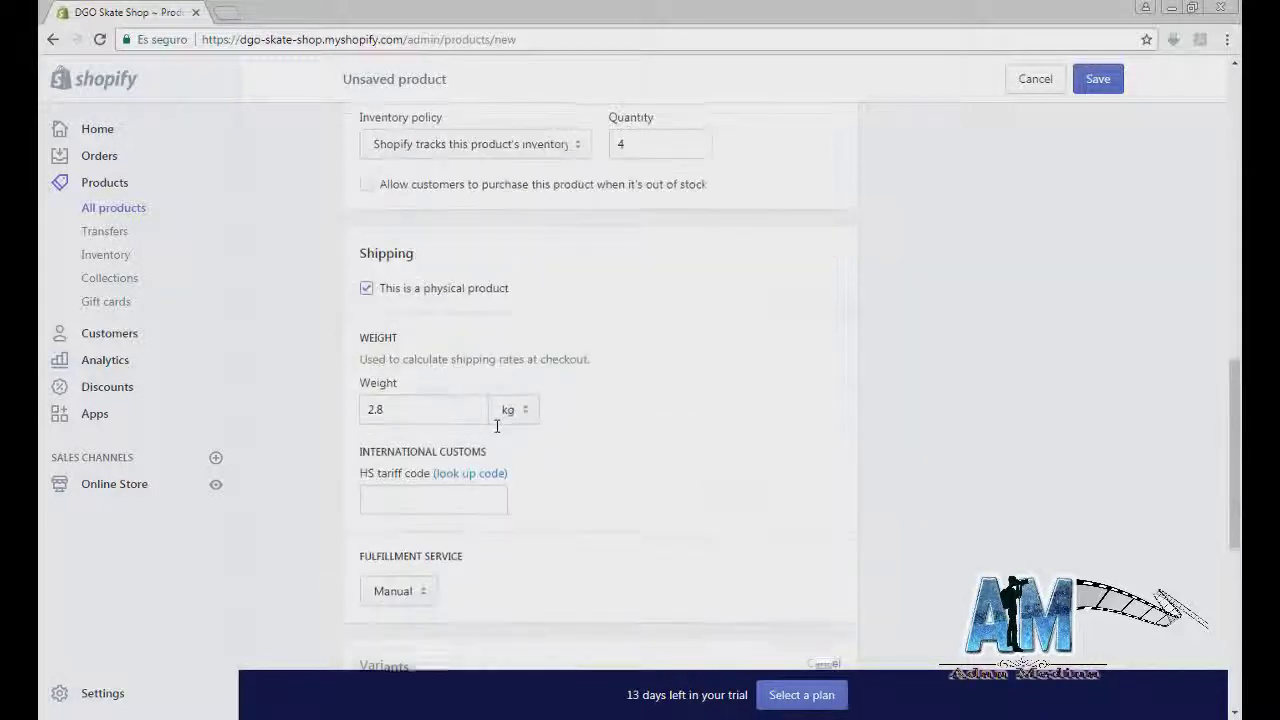
{"action": "scroll", "coordinate": [500, 400], "scroll_direction": "down", "scroll_amount": 10}
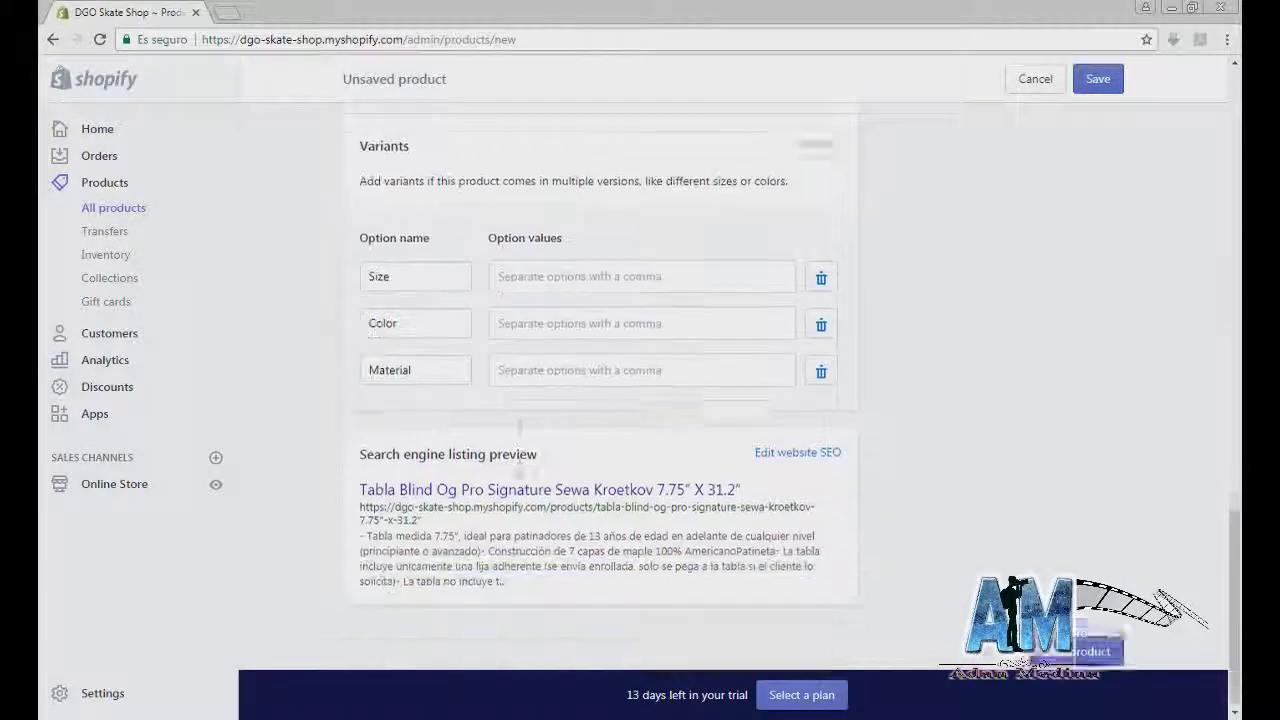
{"action": "left_click", "coordinate": [821, 306]}
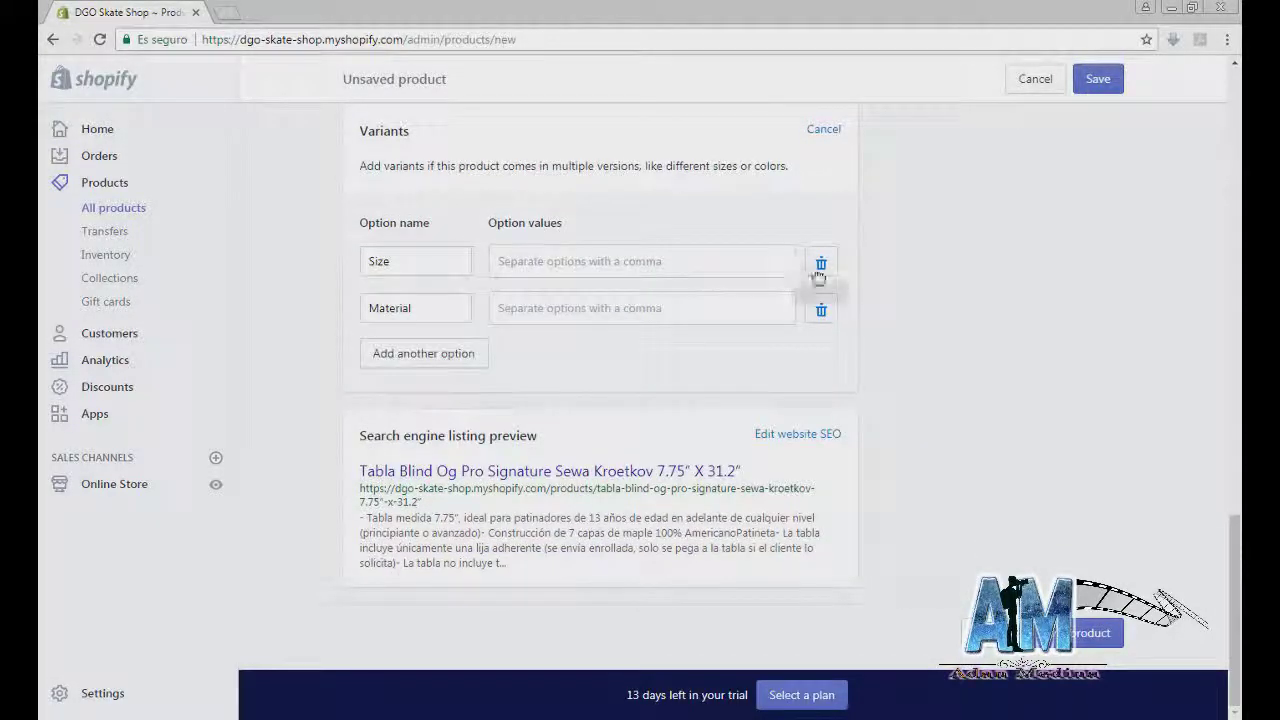
{"action": "left_click", "coordinate": [821, 259]}
{"action": "left_click", "coordinate": [565, 298]}
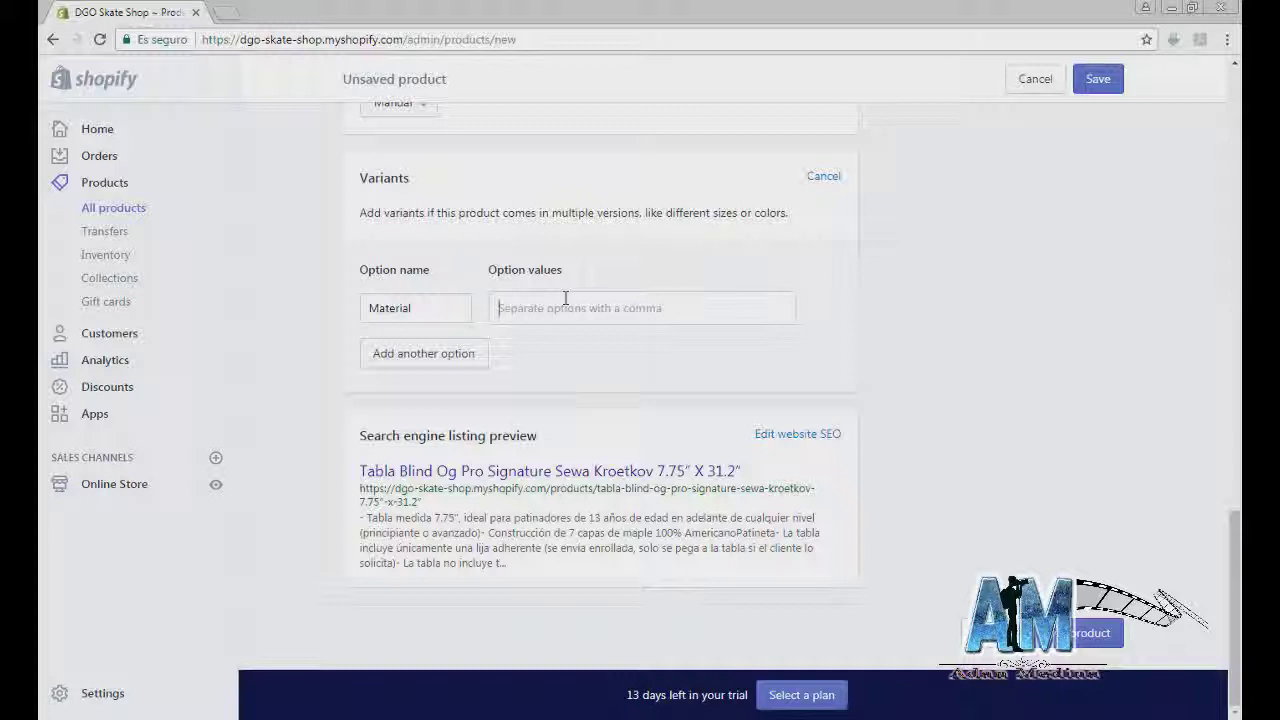
{"action": "type", "text": "Ma"}
{"action": "type", "text": "del"}
{"action": "type", "text": "a"}
{"action": "key", "text": "Return"}
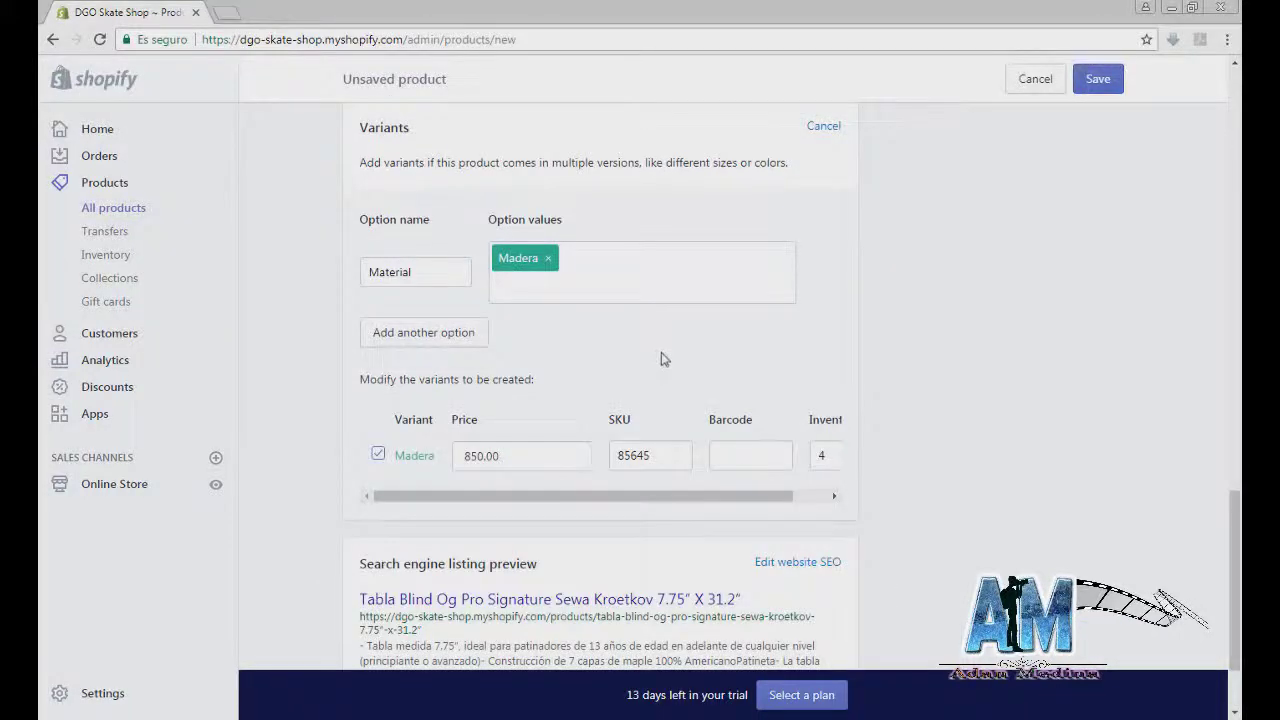
Step: Review the Madera variant's 850.00 price, SKU 85645 and inventory count
{"action": "scroll", "coordinate": [663, 357], "scroll_direction": "down", "scroll_amount": 1}
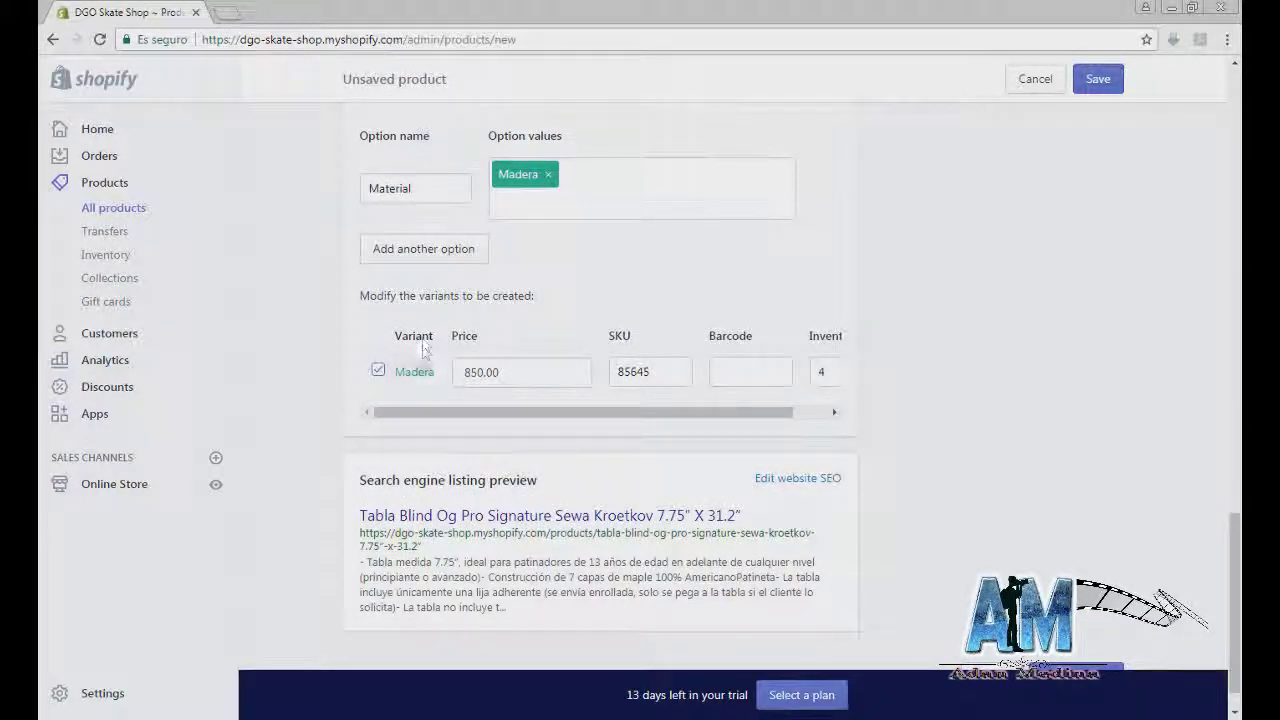
{"action": "left_click_drag", "start_coordinate": [488, 370], "coordinate": [435, 376]}
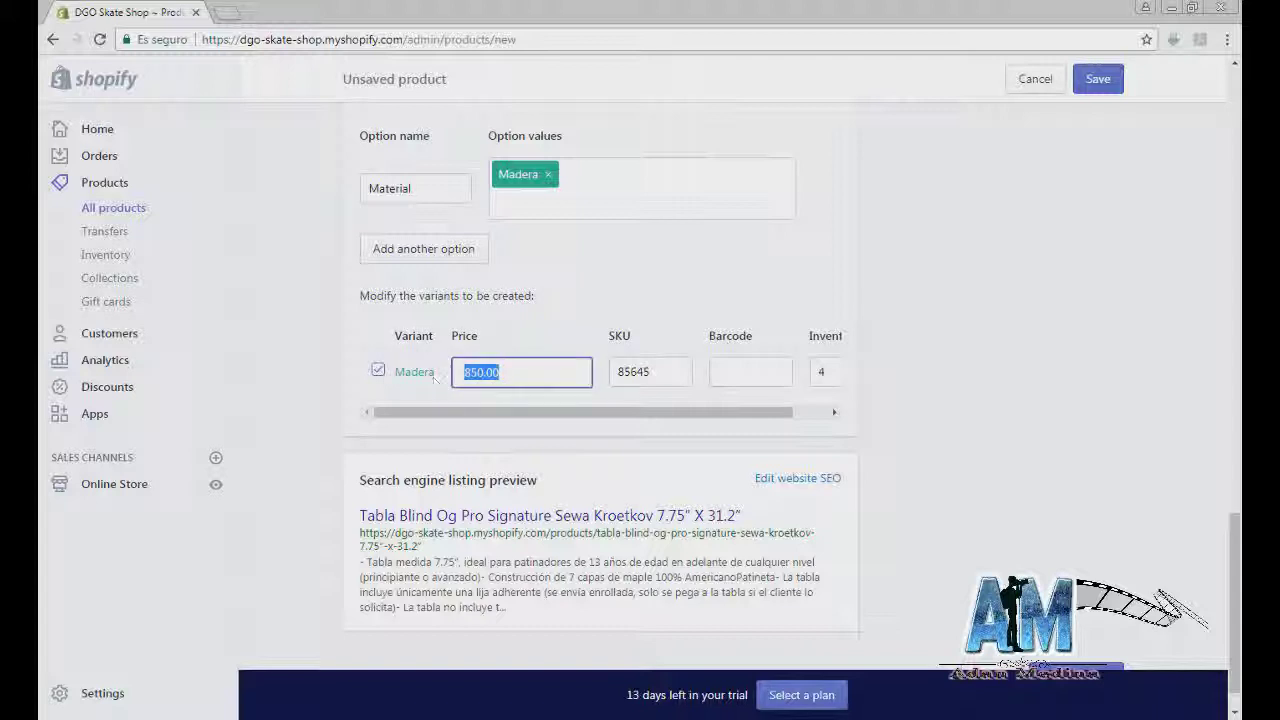
{"action": "double_click", "coordinate": [668, 371]}
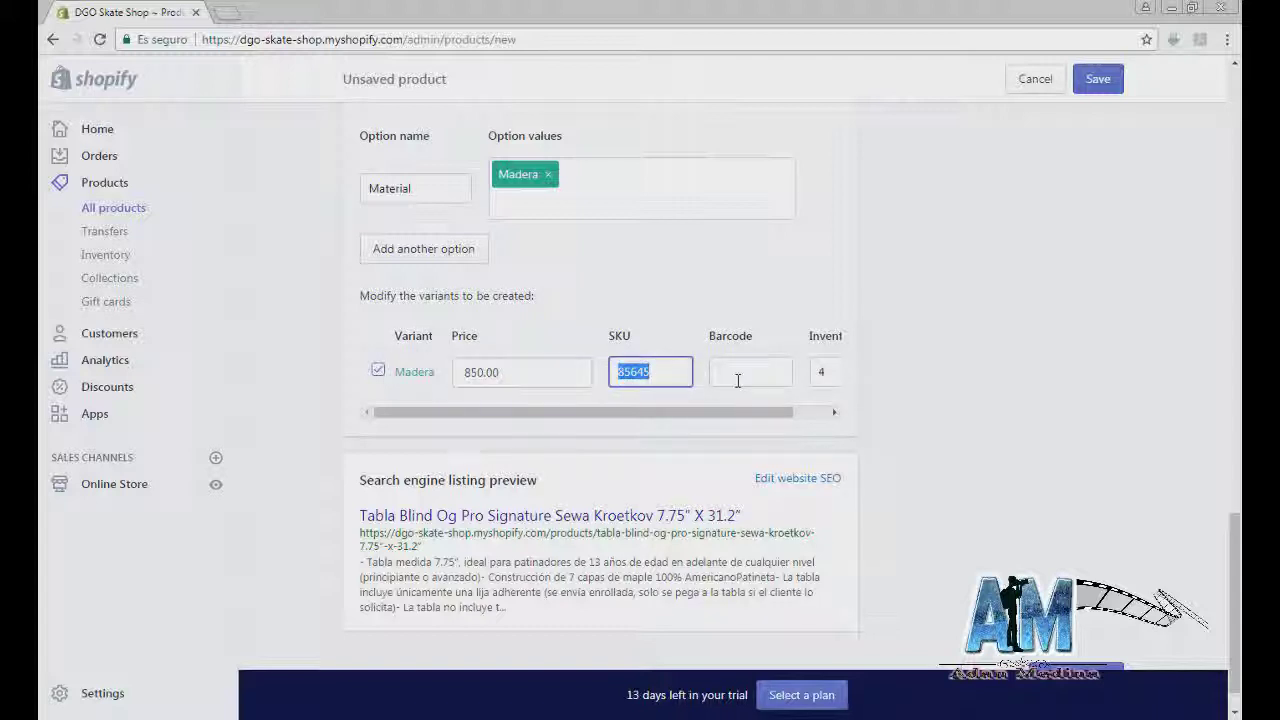
{"action": "left_click_drag", "start_coordinate": [726, 417], "coordinate": [749, 416]}
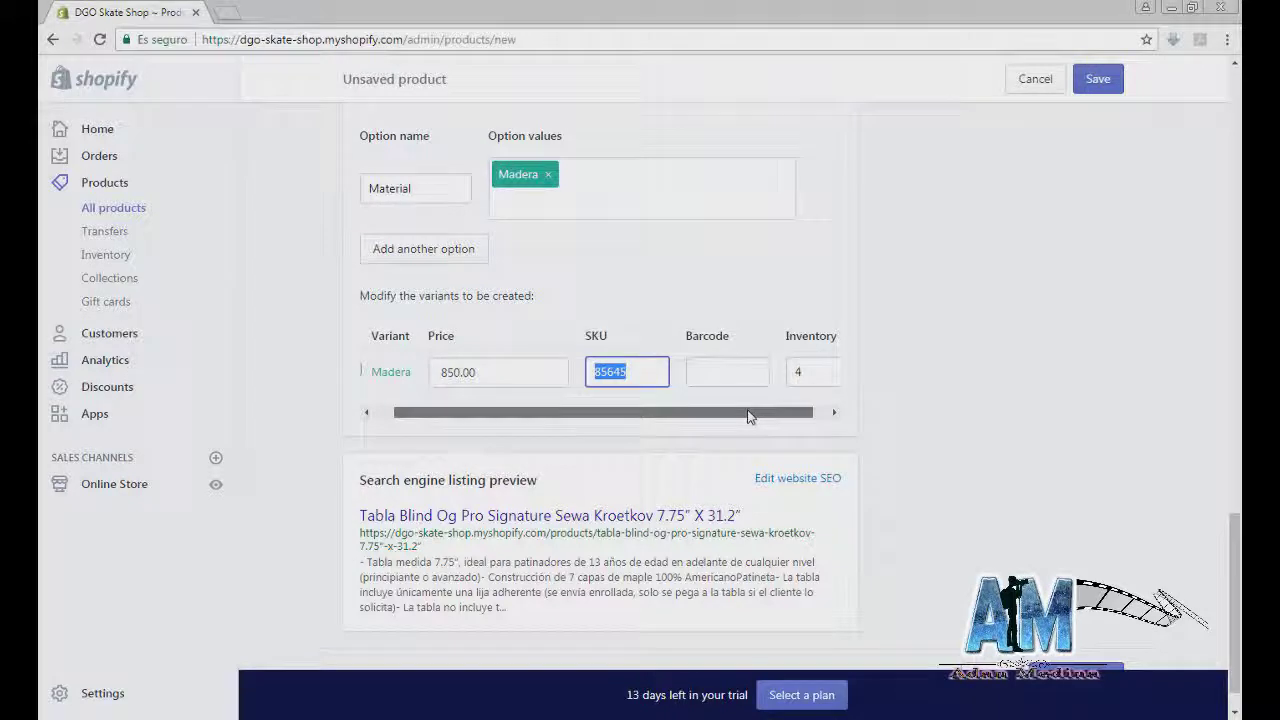
{"action": "double_click", "coordinate": [804, 371]}
{"action": "left_click_drag", "start_coordinate": [758, 416], "coordinate": [738, 416]}
{"action": "scroll", "coordinate": [490, 340], "scroll_direction": "up", "scroll_amount": 1}
Step: Add plastico as a second Material value and price its variant at 750.00
{"action": "left_click", "coordinate": [497, 282]}
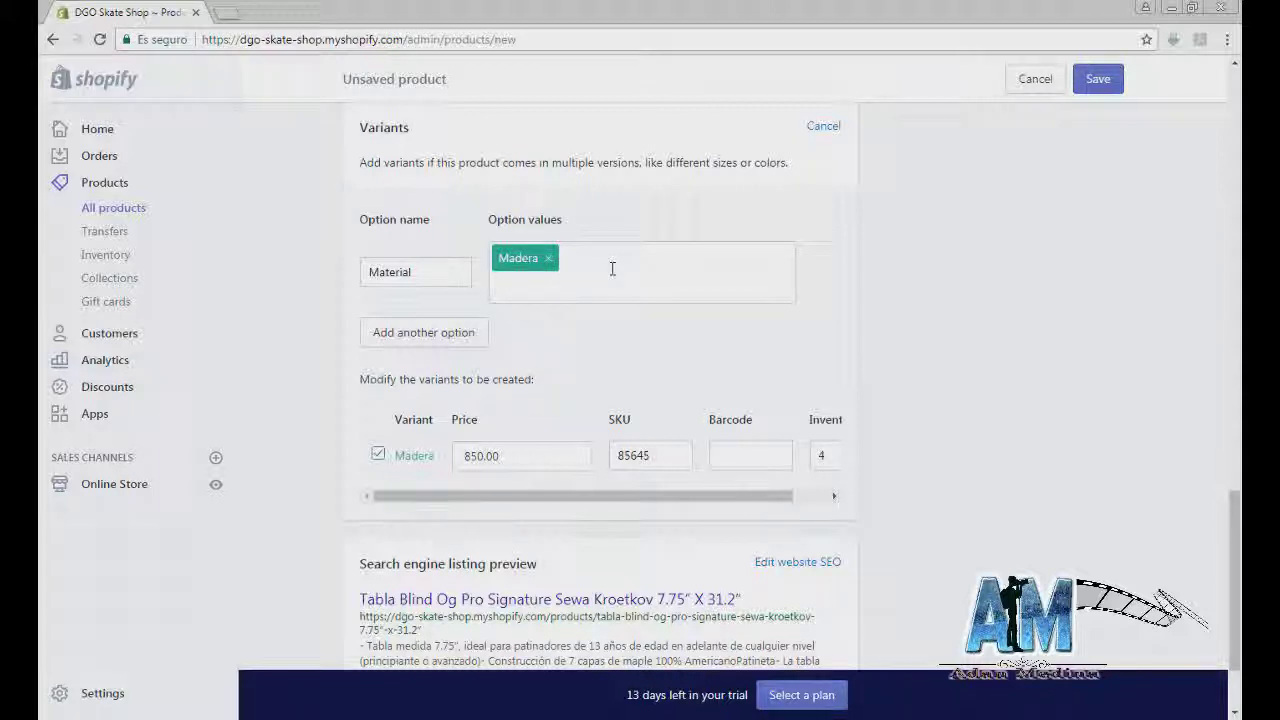
{"action": "type", "text": "plastico"}
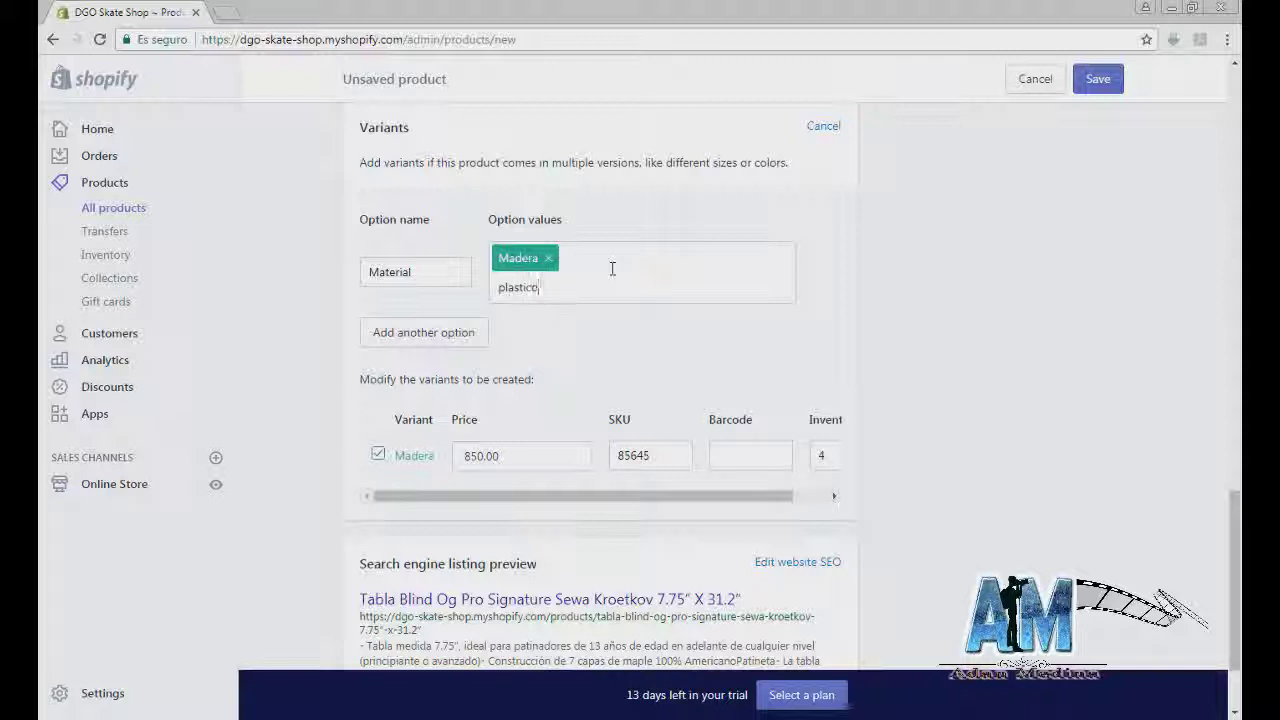
{"action": "key", "text": "Return"}
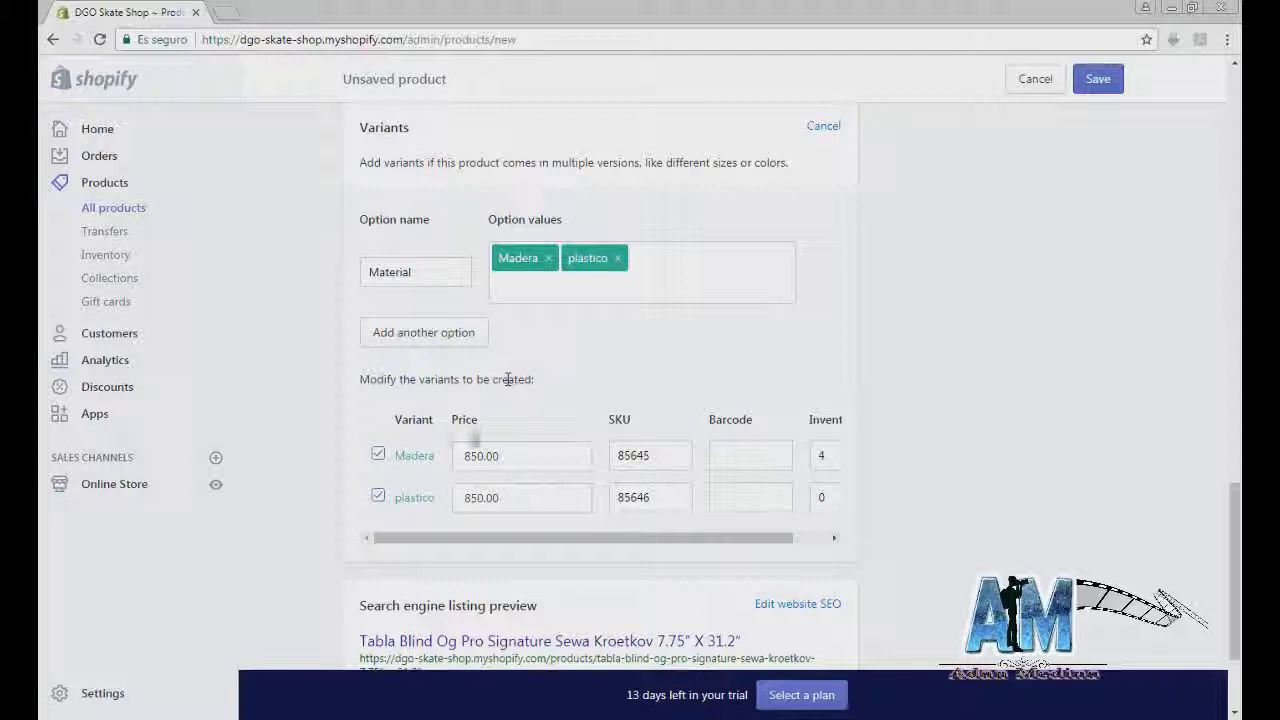
{"action": "double_click", "coordinate": [414, 456]}
{"action": "left_click", "coordinate": [422, 497]}
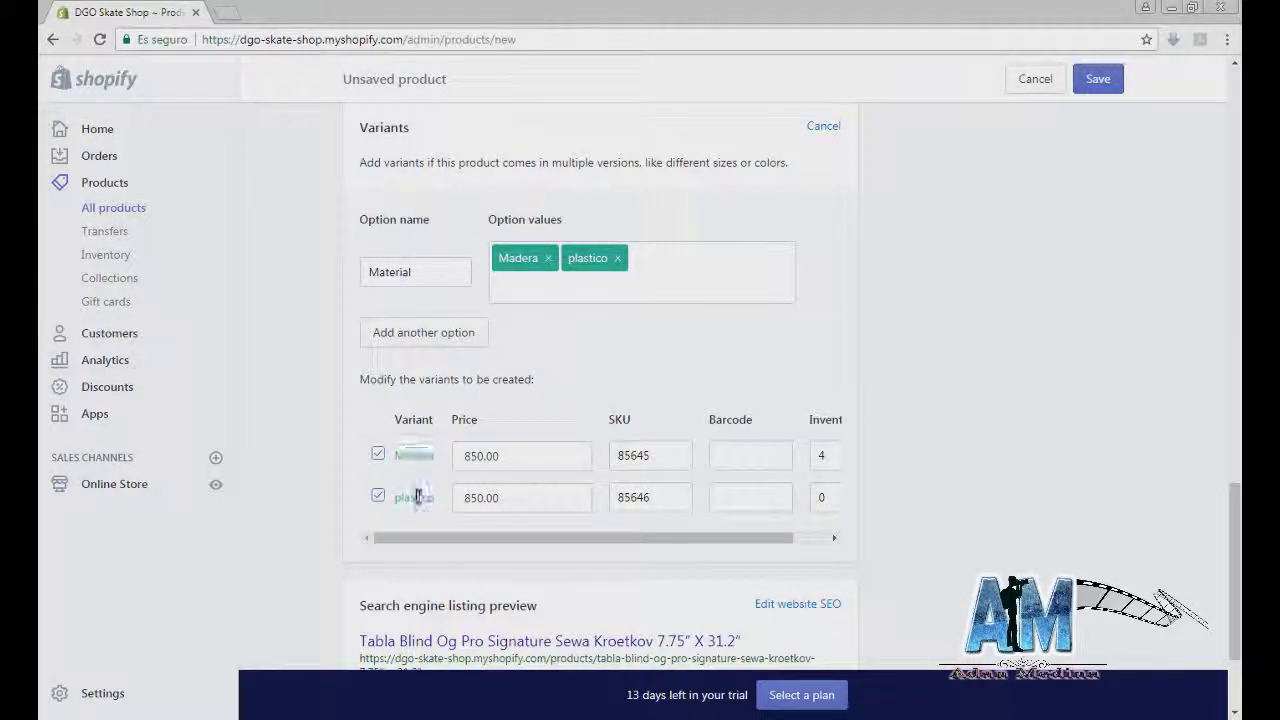
{"action": "key", "text": "Tab"}
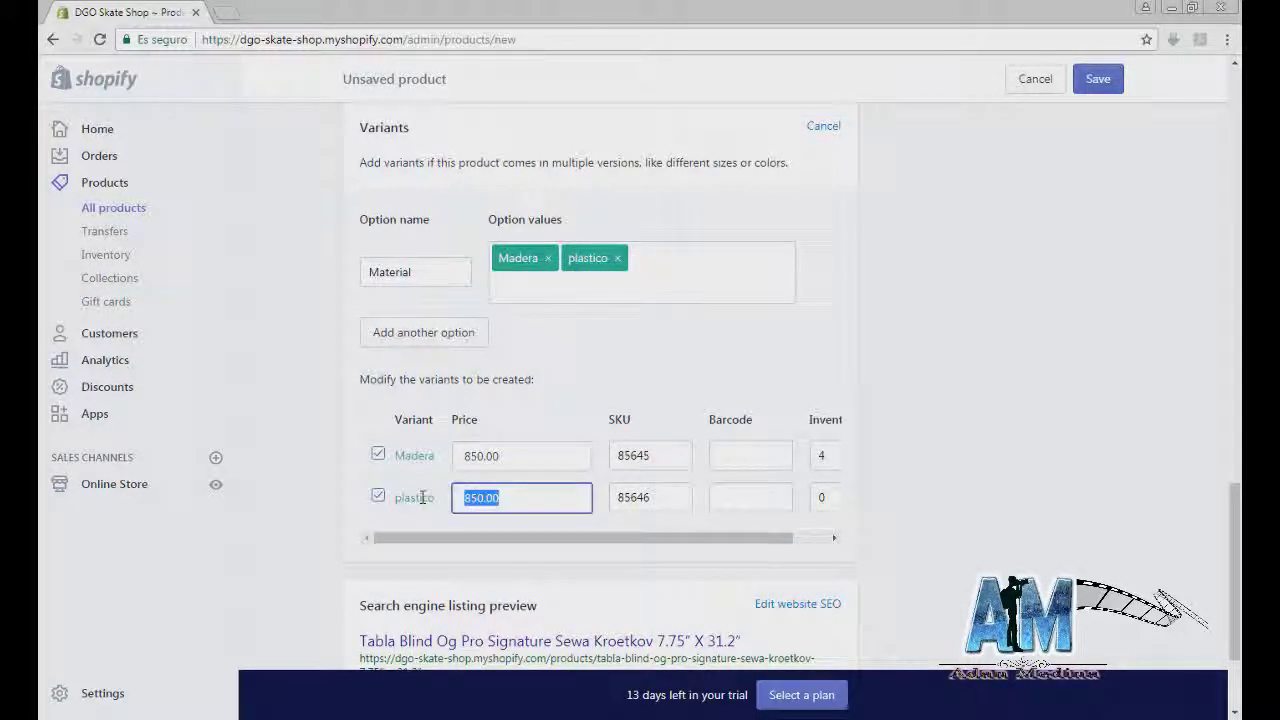
{"action": "key", "text": "BackSpace"}
{"action": "left_click", "coordinate": [660, 525]}
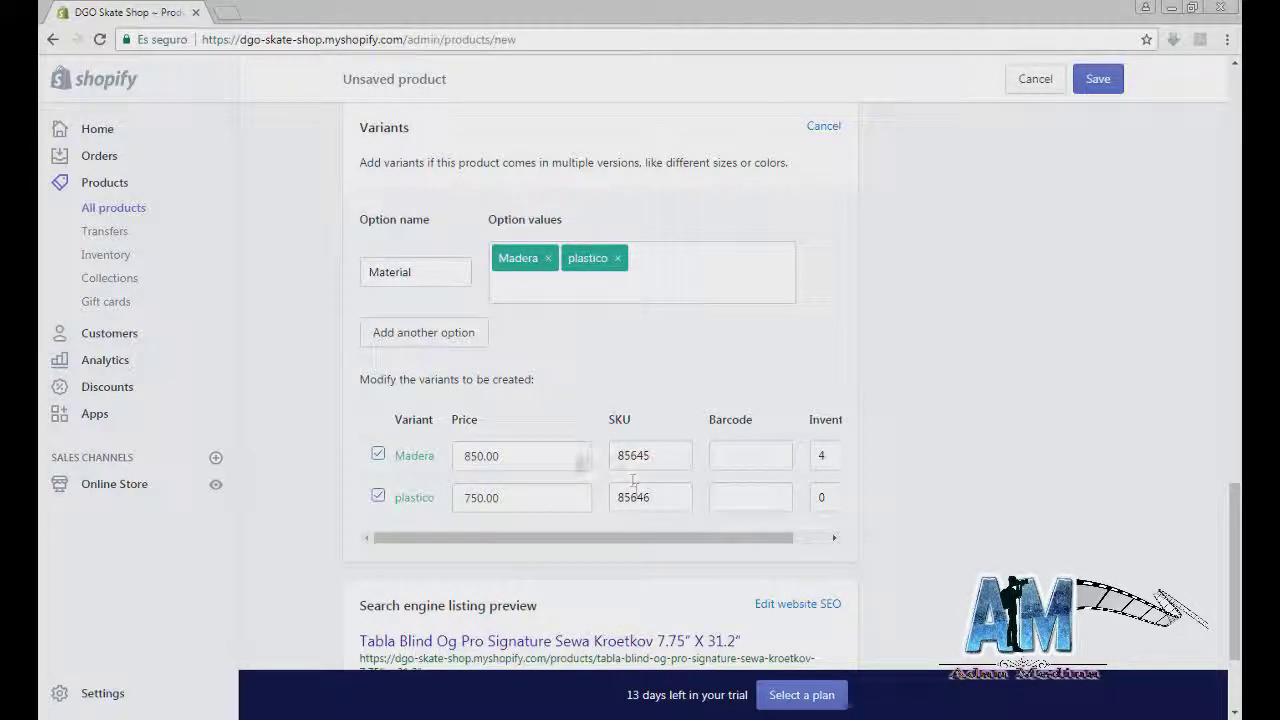
Step: Check the variant SKUs 85645 and 85646, and set plastico's inventory to 3
{"action": "left_click_drag", "start_coordinate": [645, 455], "coordinate": [603, 455]}
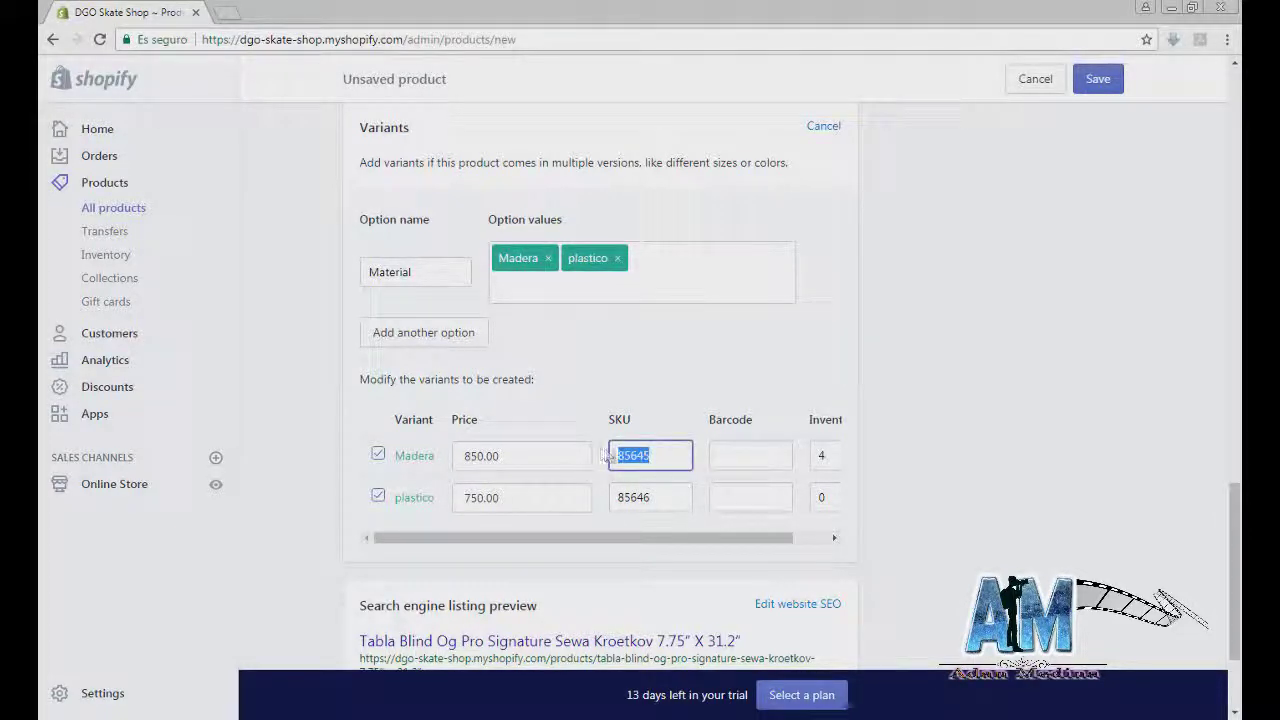
{"action": "left_click_drag", "start_coordinate": [658, 503], "coordinate": [605, 500]}
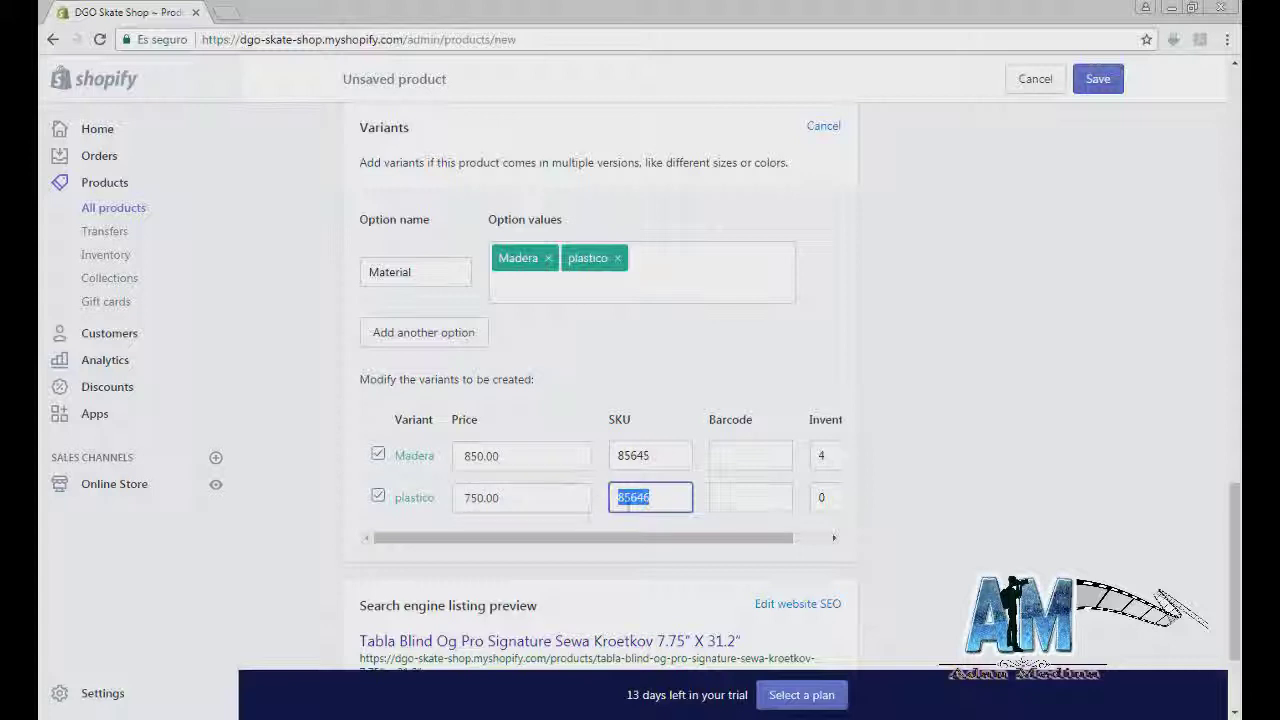
{"action": "left_click_drag", "start_coordinate": [665, 549], "coordinate": [700, 548]}
{"action": "left_click", "coordinate": [800, 497]}
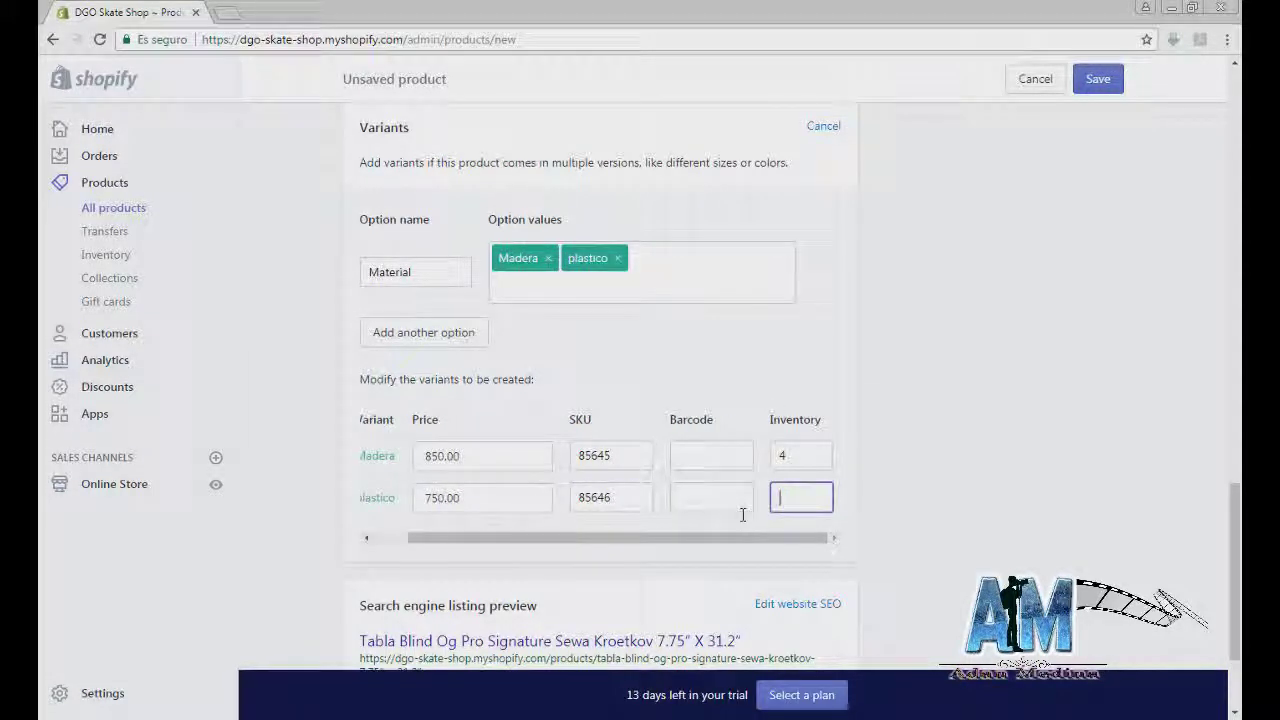
{"action": "type", "text": "3"}
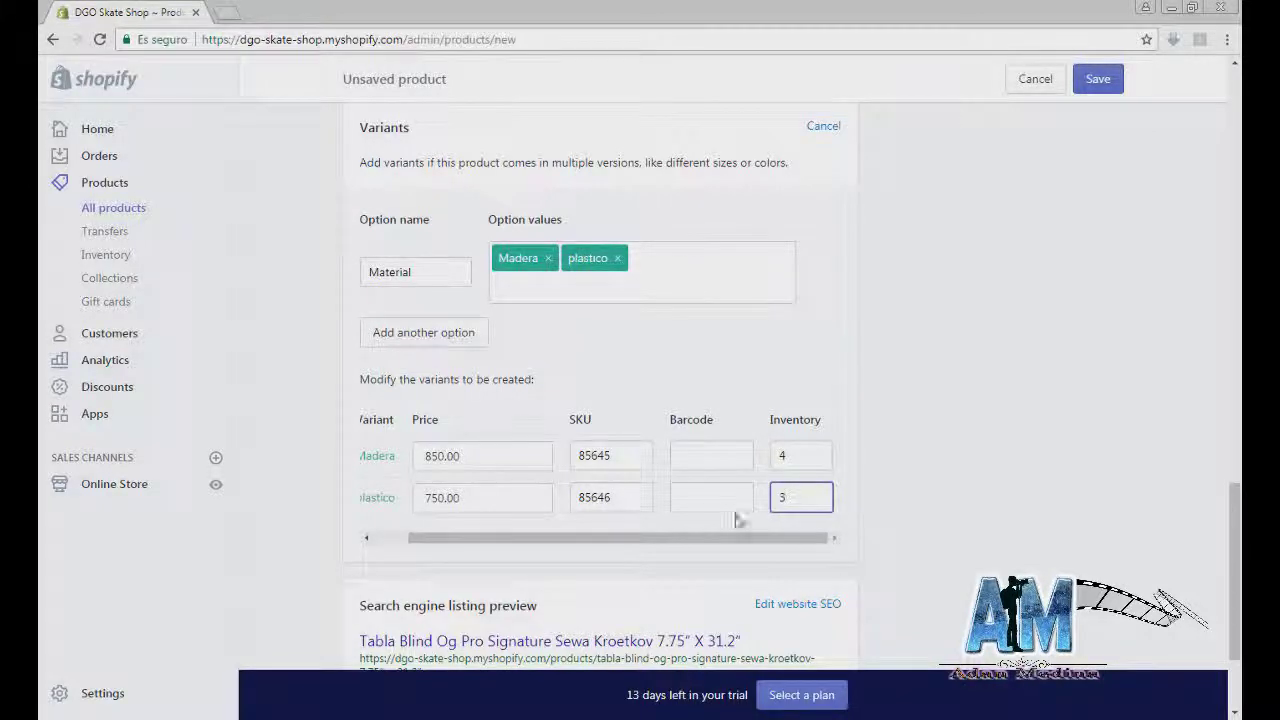
{"action": "scroll", "coordinate": [740, 515], "scroll_direction": "down", "scroll_amount": 3}
{"action": "scroll", "coordinate": [640, 503], "scroll_direction": "up", "scroll_amount": 7}
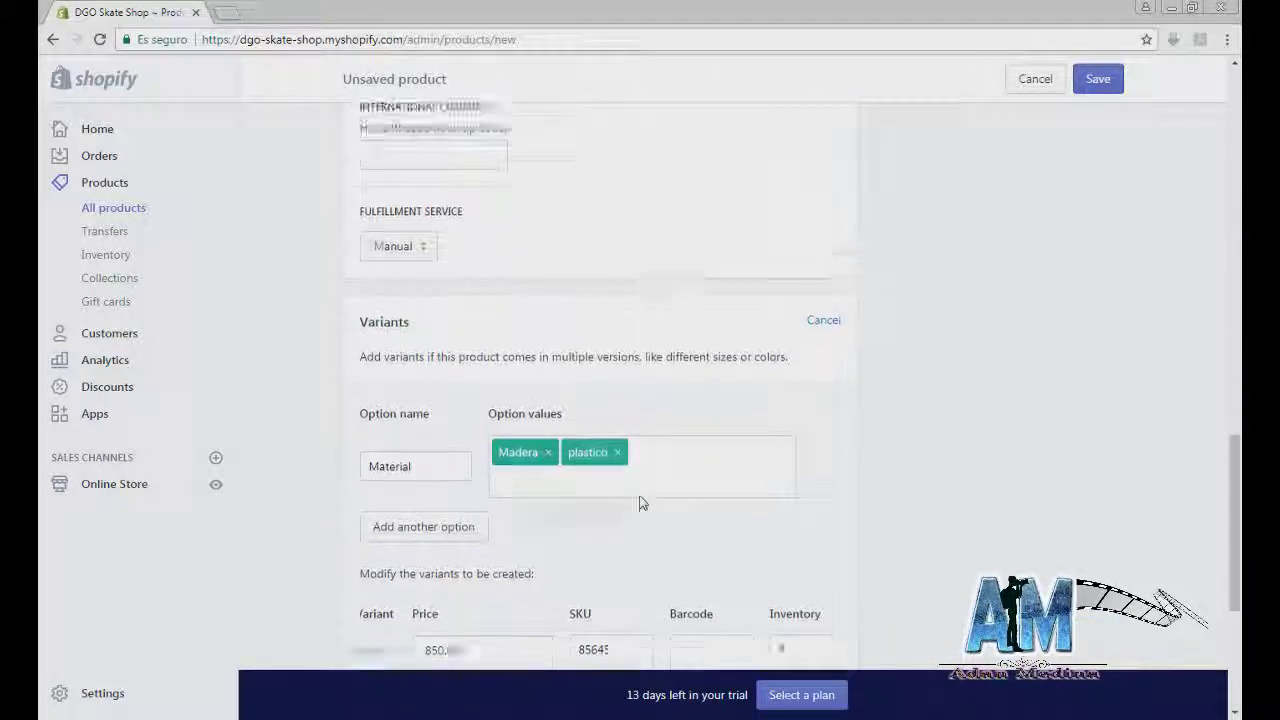
{"action": "scroll", "coordinate": [615, 485], "scroll_direction": "down", "scroll_amount": 4}
{"action": "scroll", "coordinate": [615, 485], "scroll_direction": "down", "scroll_amount": 3}
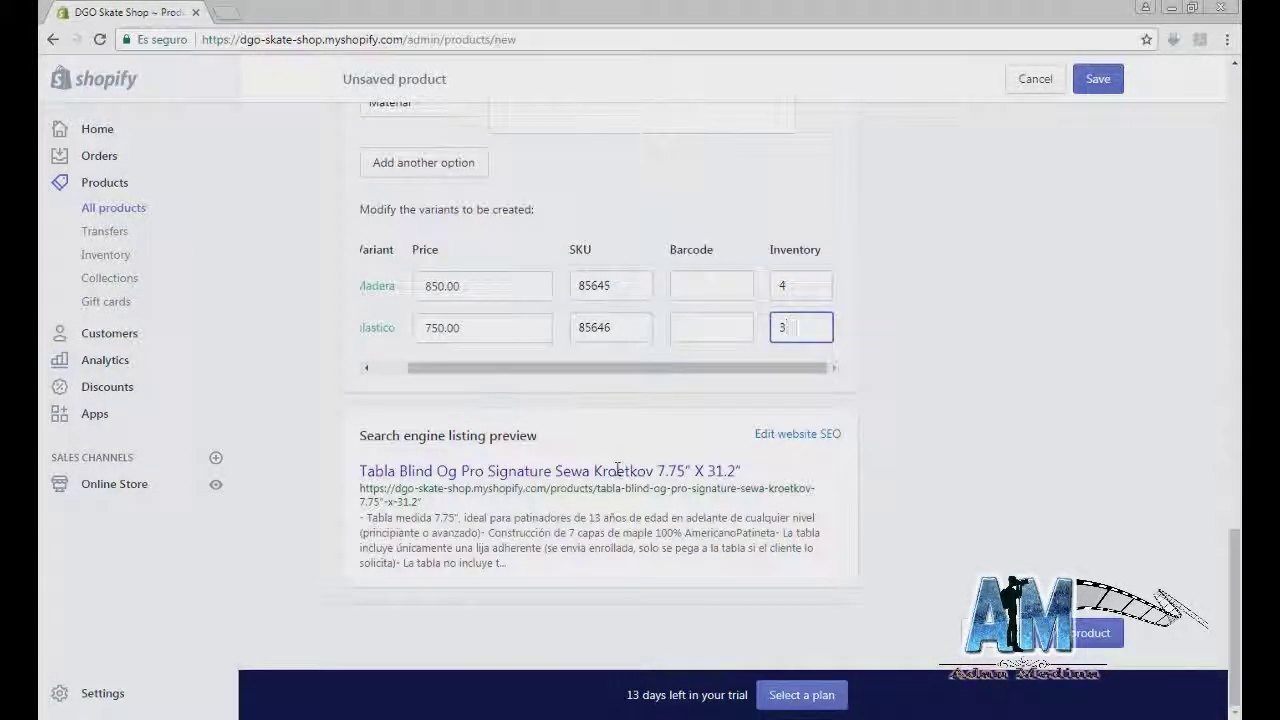
Step: Save the Blind Og Pro deck product and view the All products list
{"action": "left_click", "coordinate": [1092, 633]}
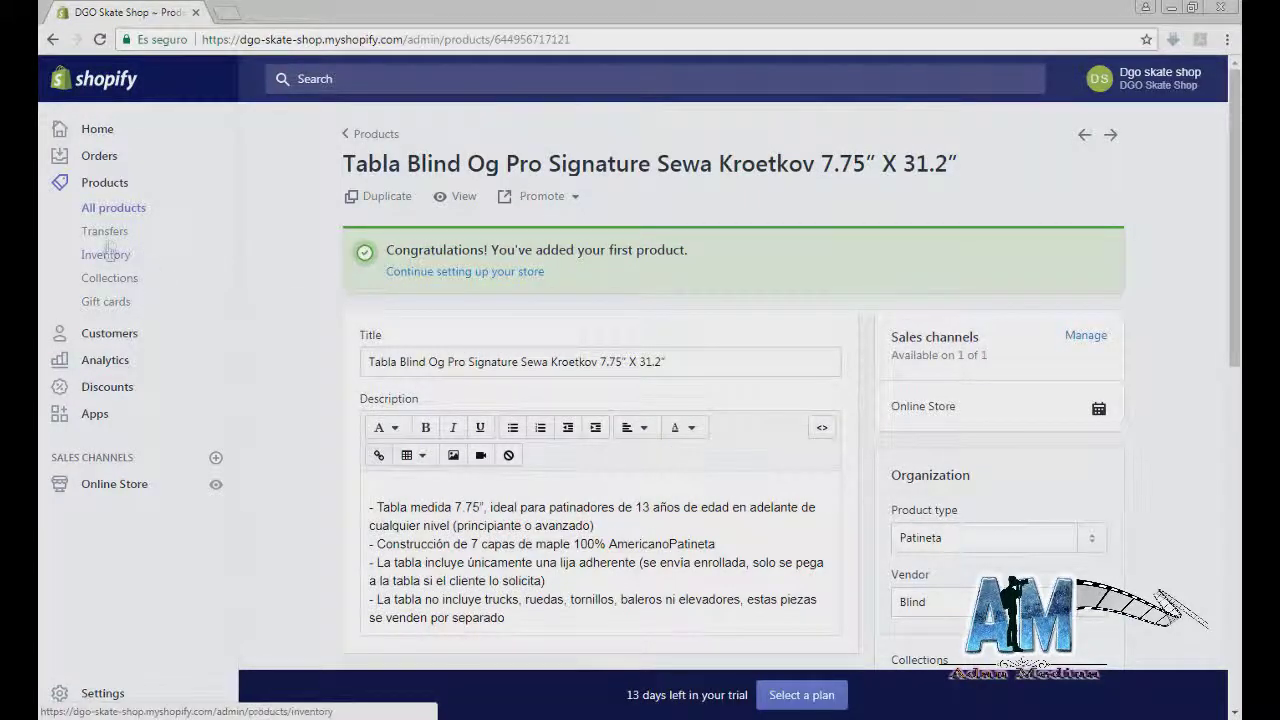
{"action": "left_click", "coordinate": [106, 212]}
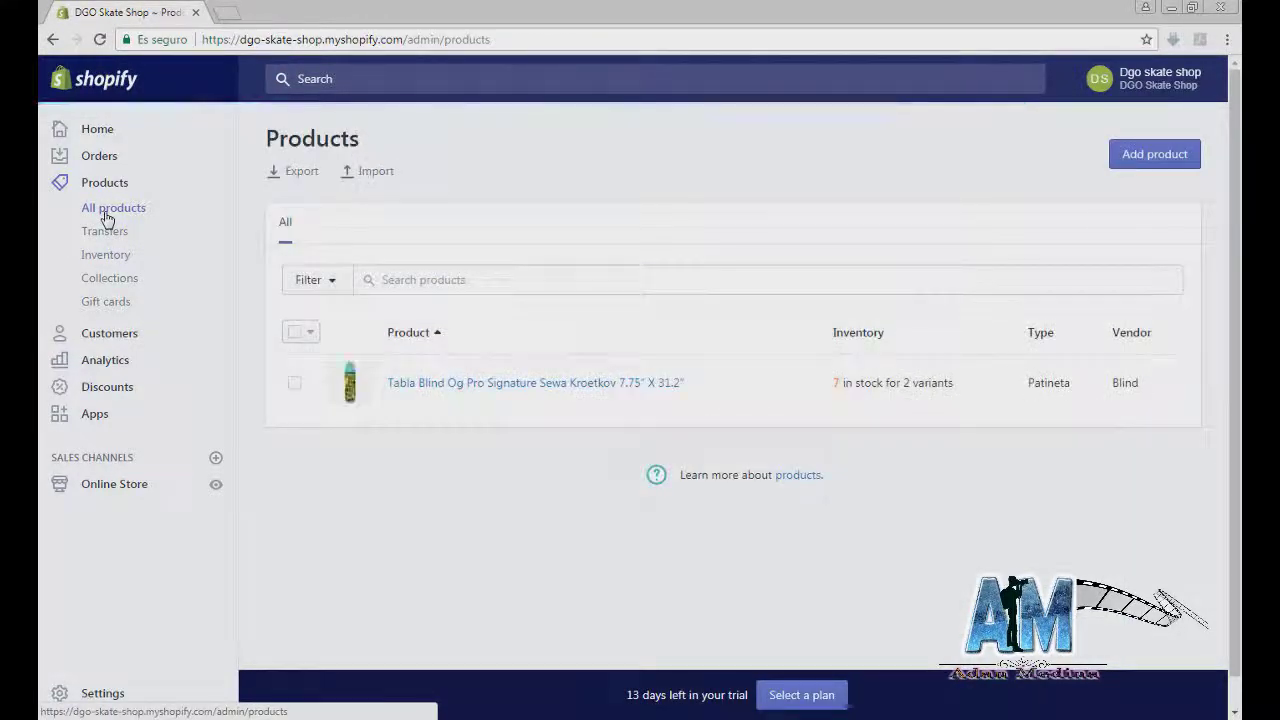
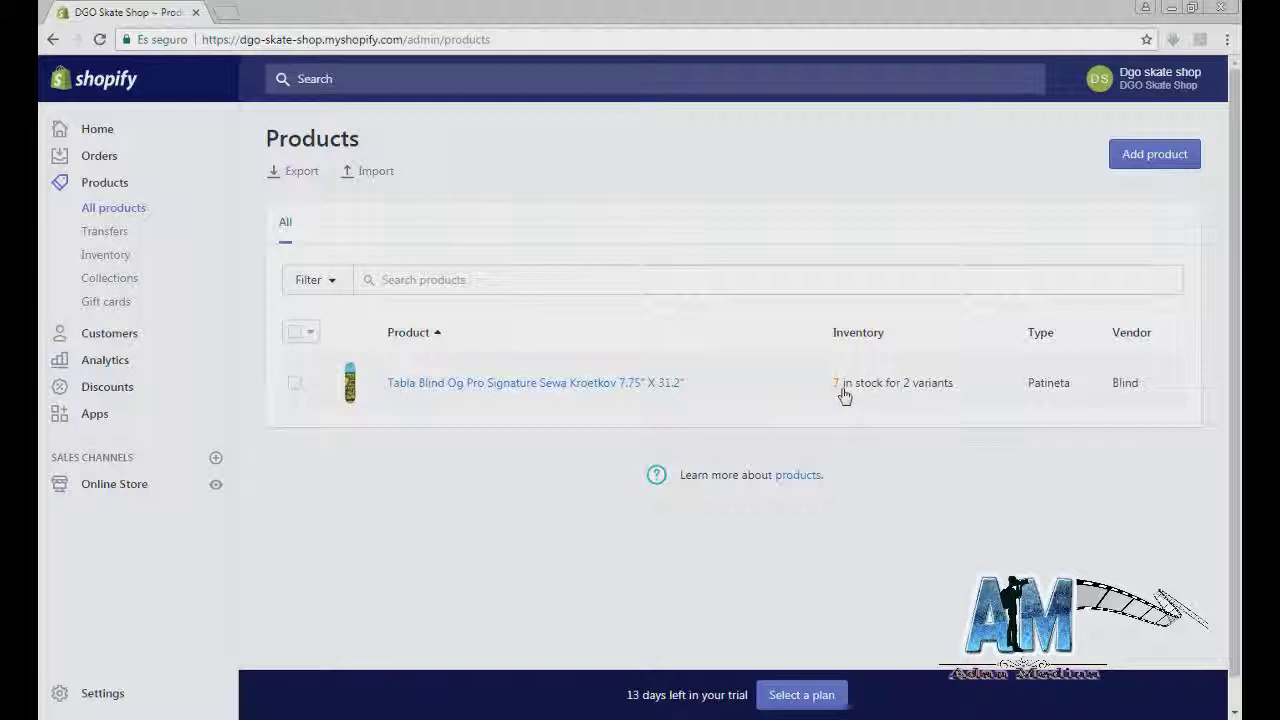
Step: Look over the Blind Og Pro board product, then return to the products list
{"action": "left_click", "coordinate": [487, 389]}
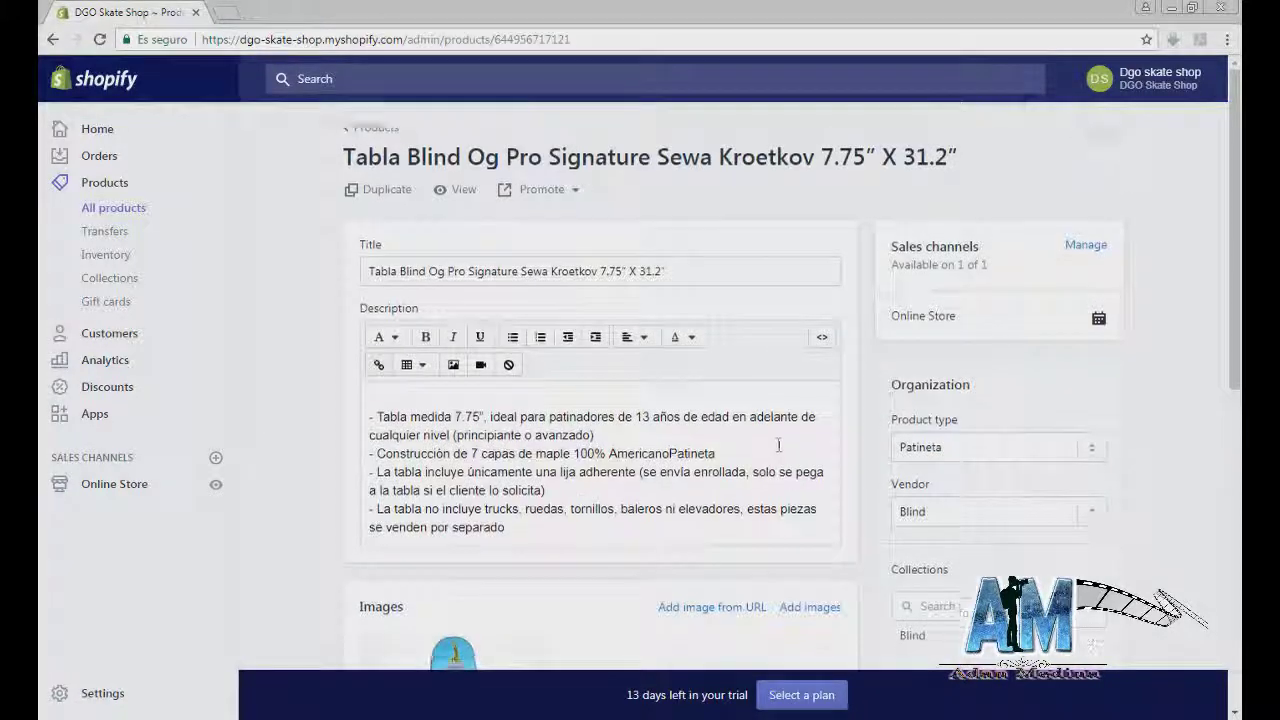
{"action": "scroll", "coordinate": [778, 455], "scroll_direction": "down", "scroll_amount": 8}
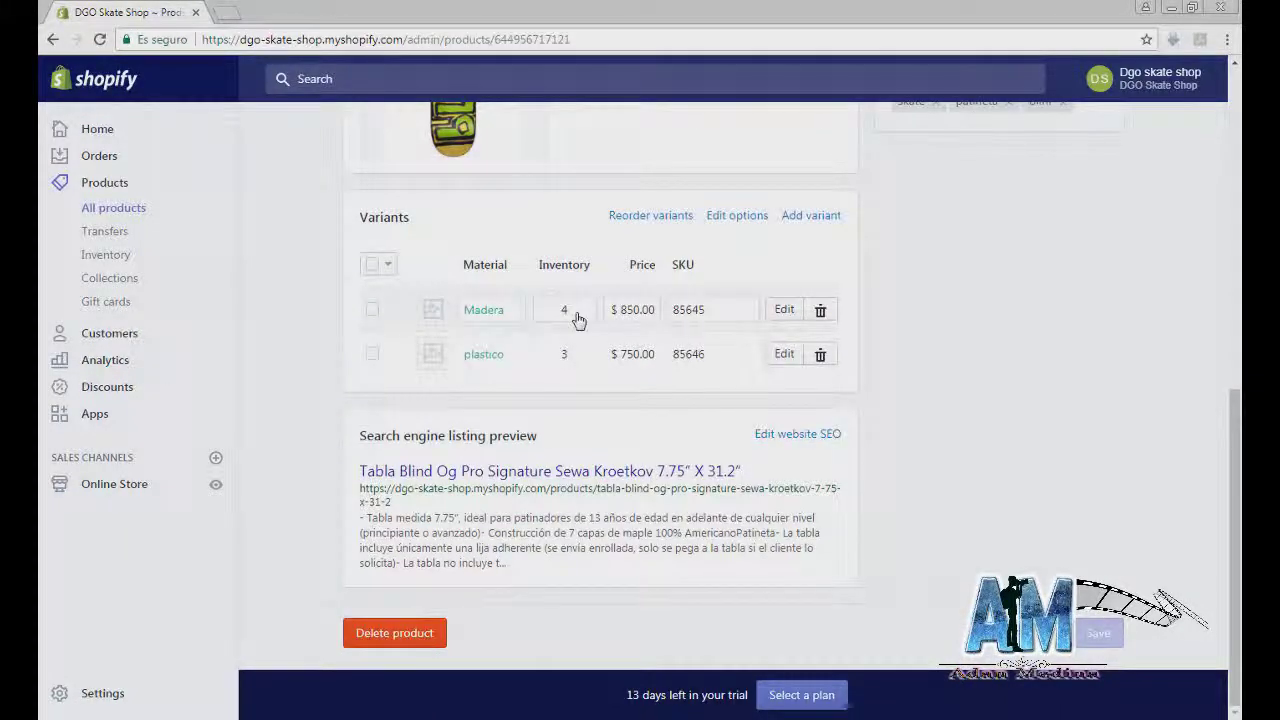
{"action": "left_click", "coordinate": [444, 362]}
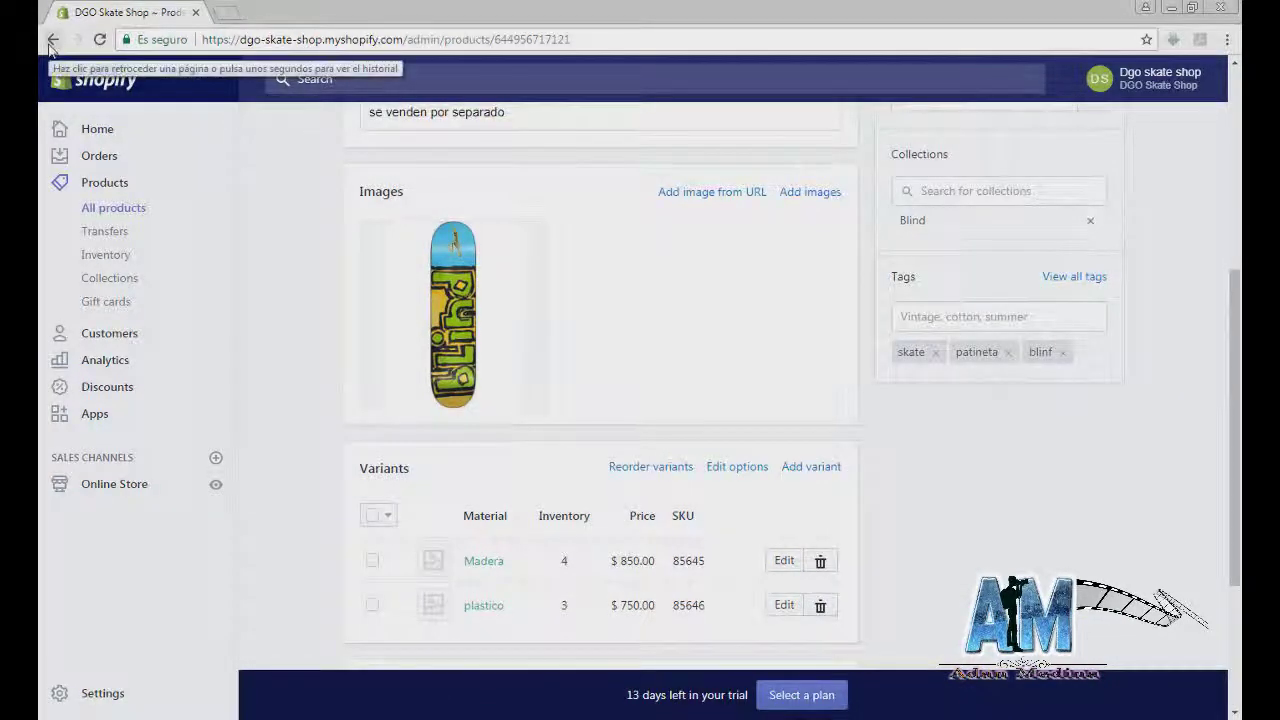
{"action": "left_click", "coordinate": [112, 212]}
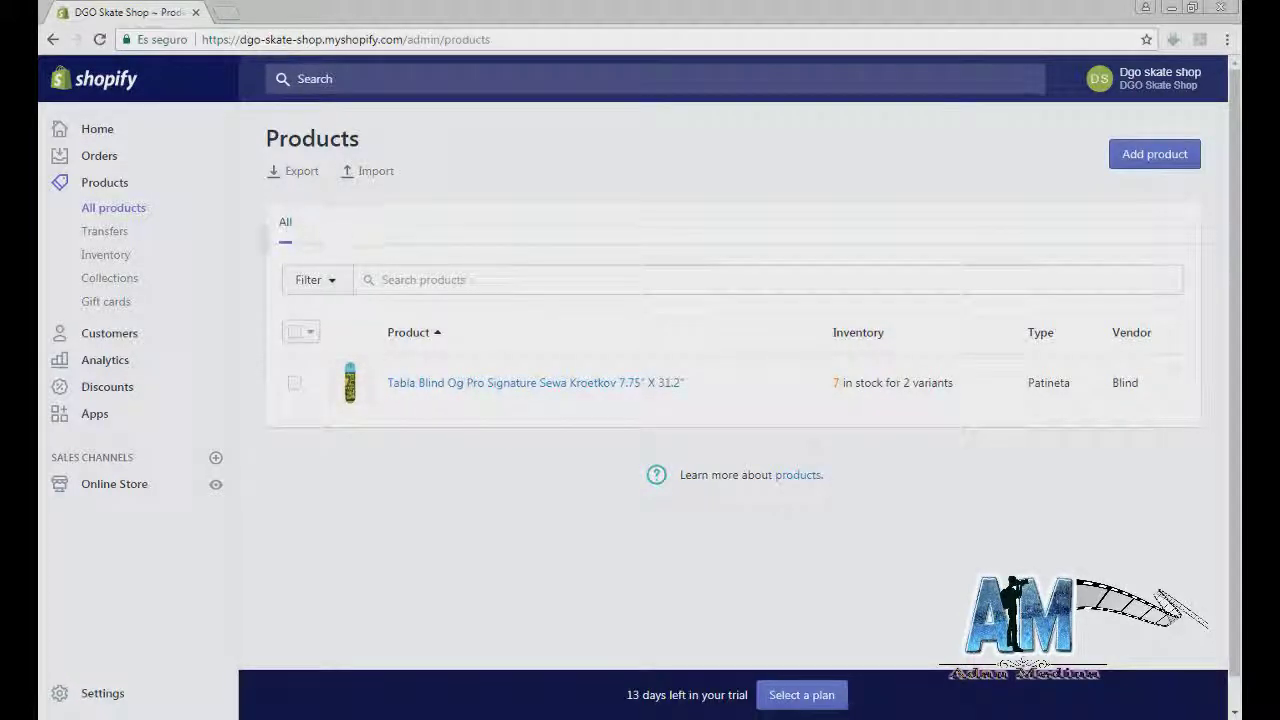
Step: Start a new product and upload skateboard image 02 from the Blind folder
{"action": "left_click", "coordinate": [1129, 163]}
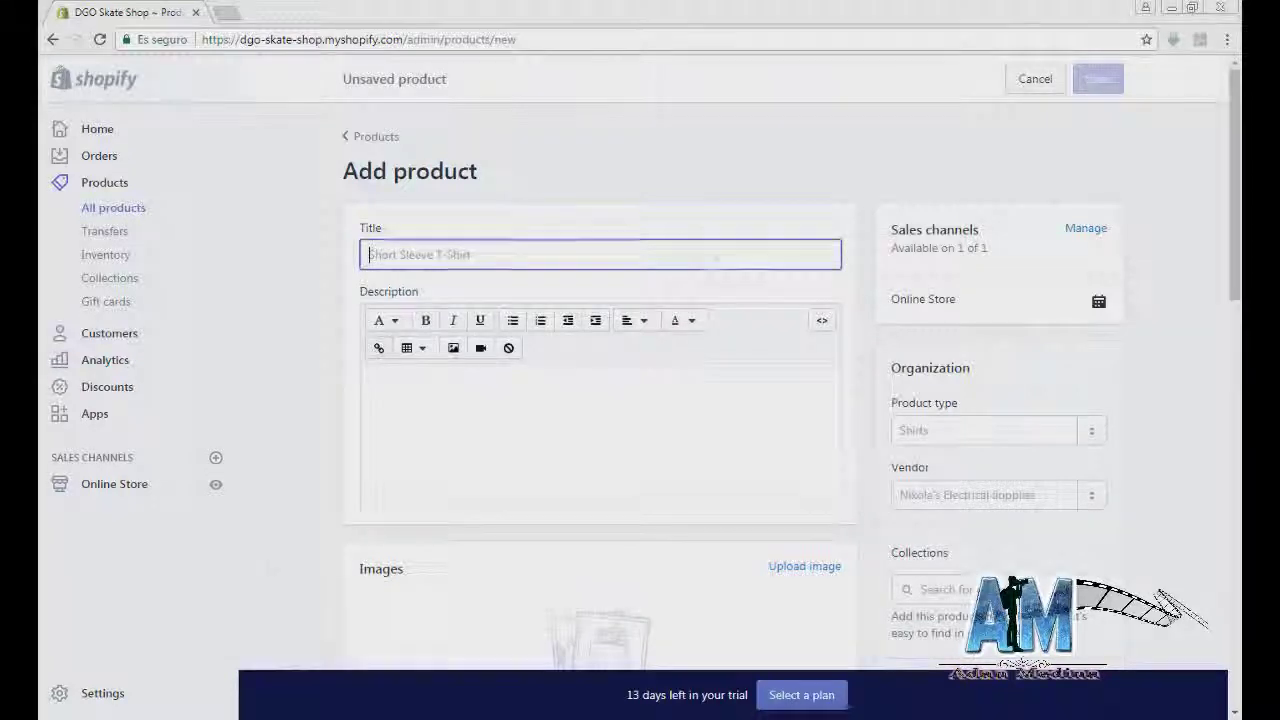
{"action": "key", "text": "alt+Tab"}
{"action": "left_click", "coordinate": [769, 275]}
{"action": "left_click_drag", "start_coordinate": [765, 172], "coordinate": [1053, 265]}
{"action": "left_click_drag", "start_coordinate": [1057, 375], "coordinate": [450, 600]}
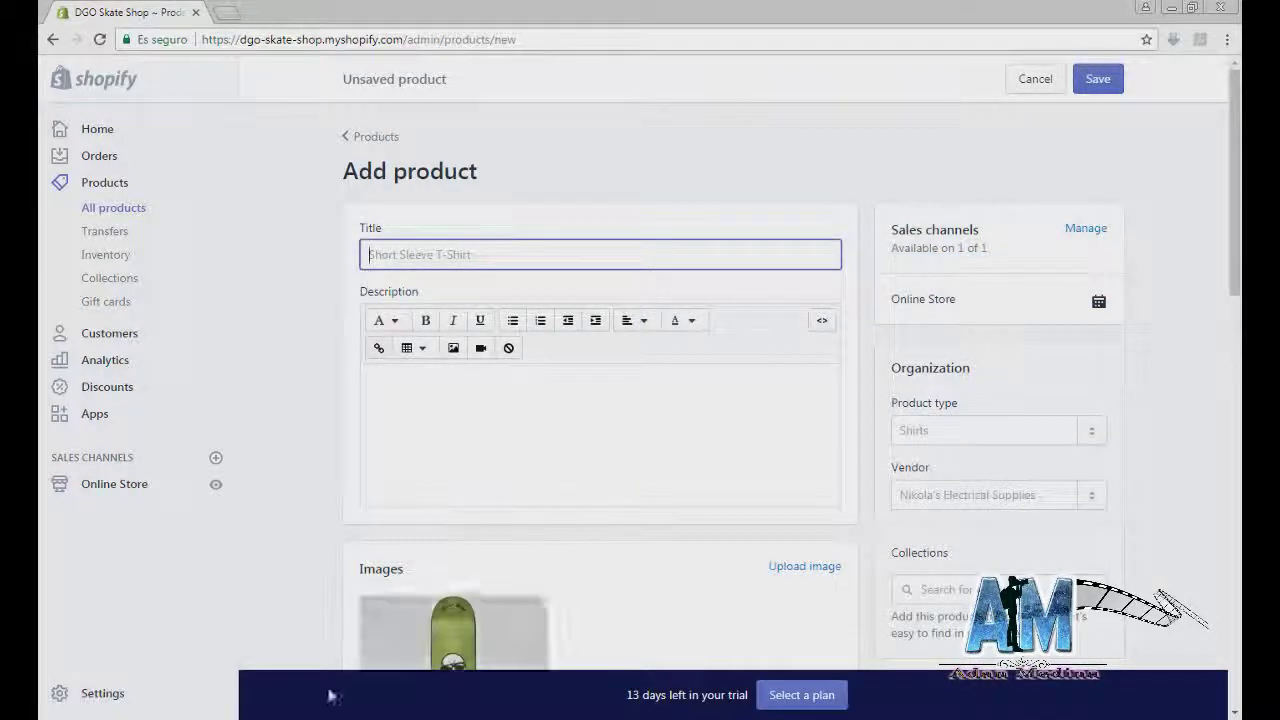
Step: Open the 02.txt notes and select the board's product text for the description
{"action": "key", "text": "alt+Tab"}
{"action": "double_click", "coordinate": [1126, 380]}
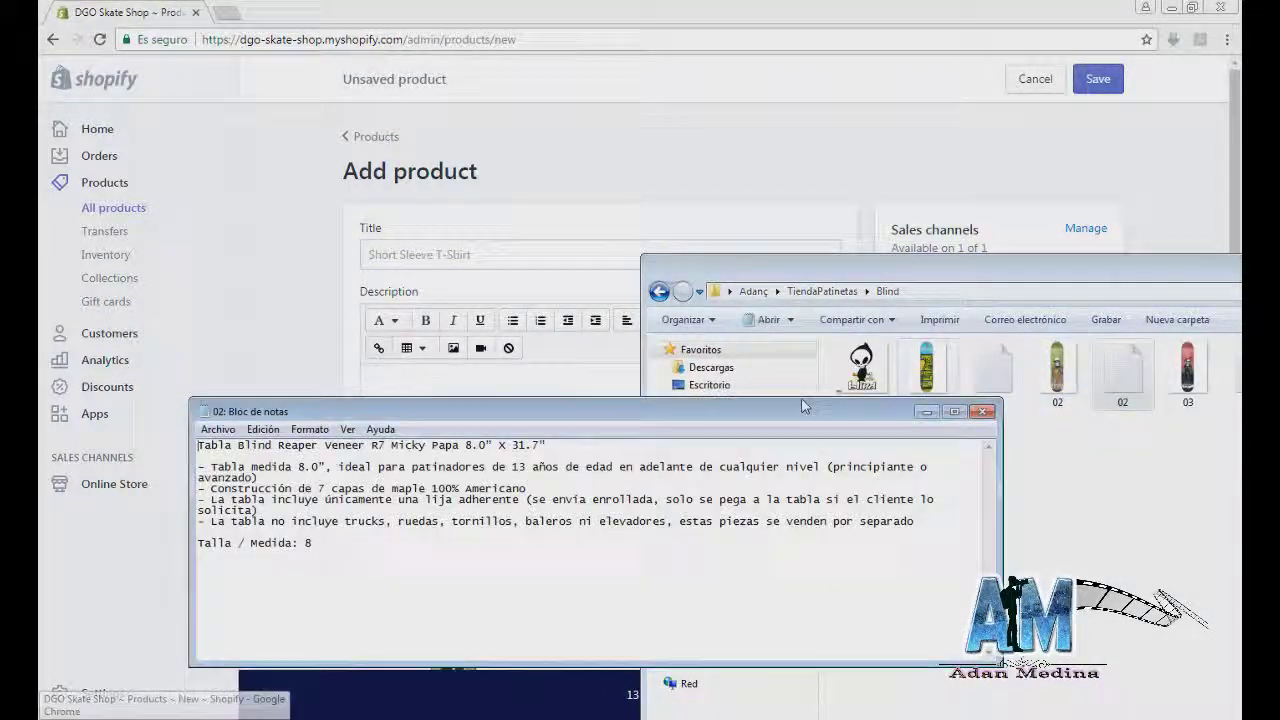
{"action": "left_click_drag", "start_coordinate": [323, 543], "coordinate": [185, 440]}
{"action": "key", "text": "ctrl+c"}
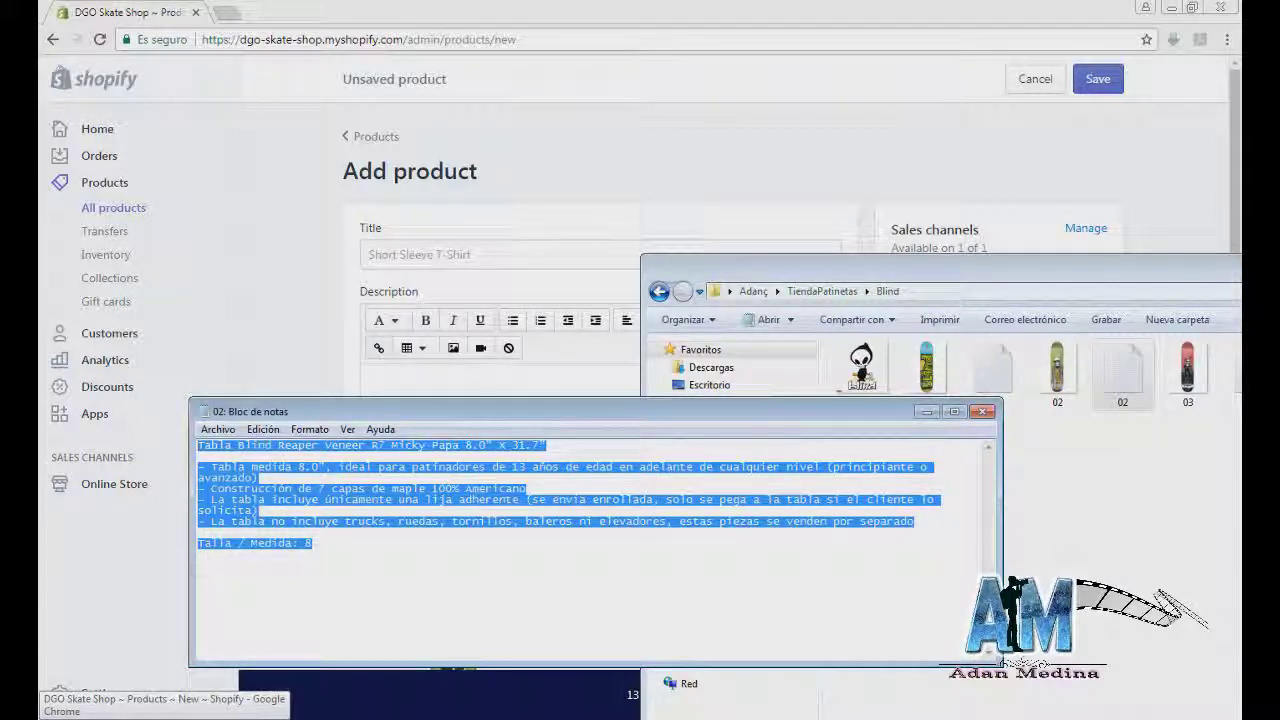
{"action": "left_click", "coordinate": [927, 411]}
{"action": "left_click", "coordinate": [478, 395]}
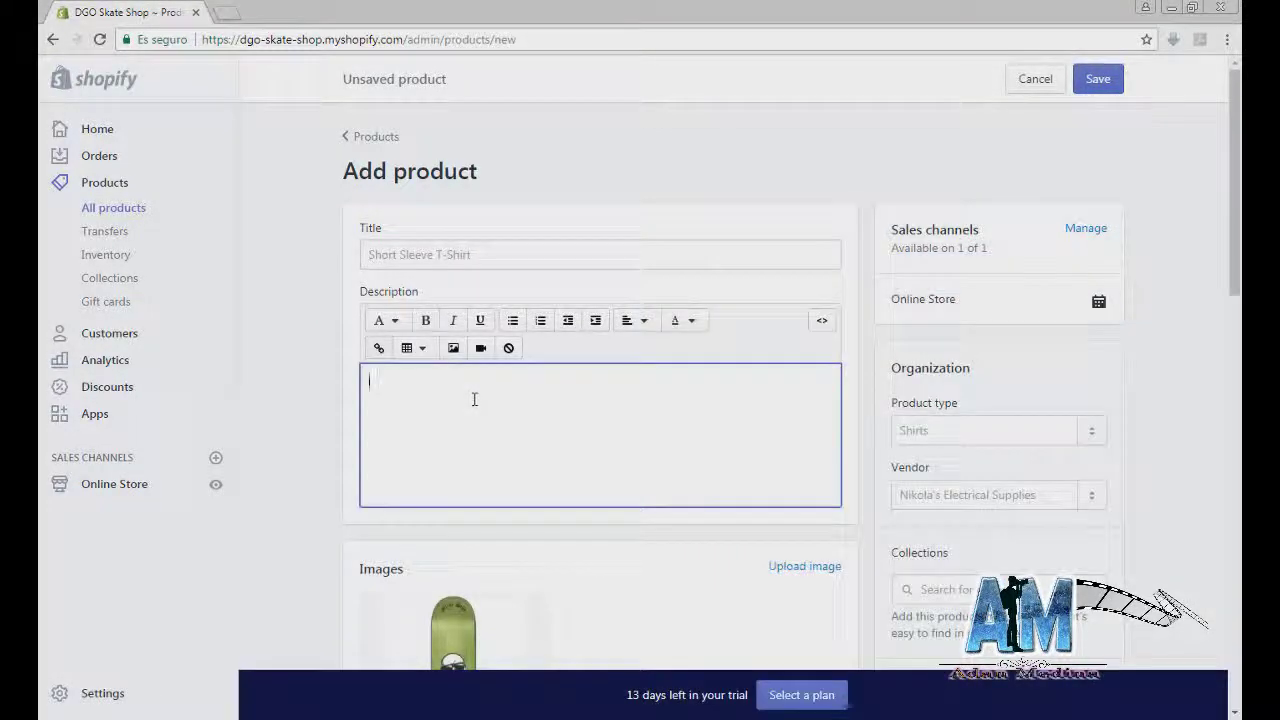
Step: Paste the Spanish description and move its first line into the title, Tabla Blind Reaper Veneer R7 Micky Papa 8.0" X 31.7"
{"action": "key", "text": "ctrl+v"}
{"action": "left_click_drag", "start_coordinate": [722, 392], "coordinate": [318, 366]}
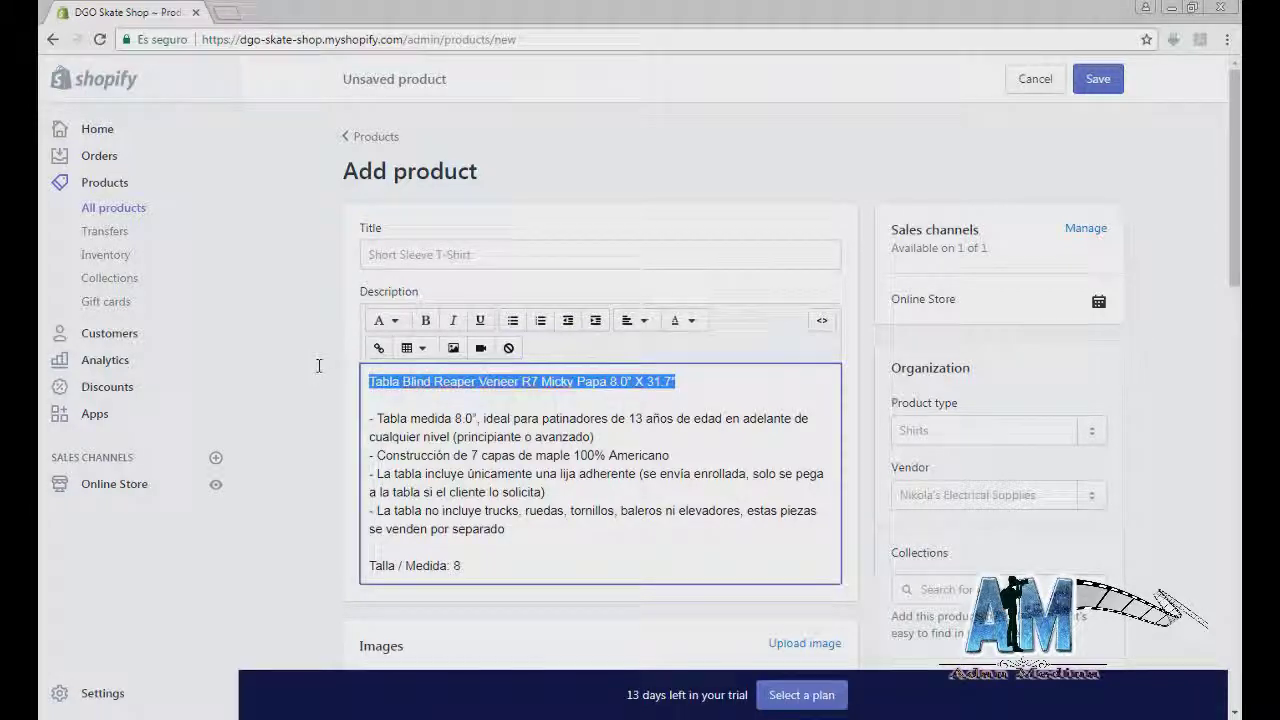
{"action": "key", "text": "ctrl+x"}
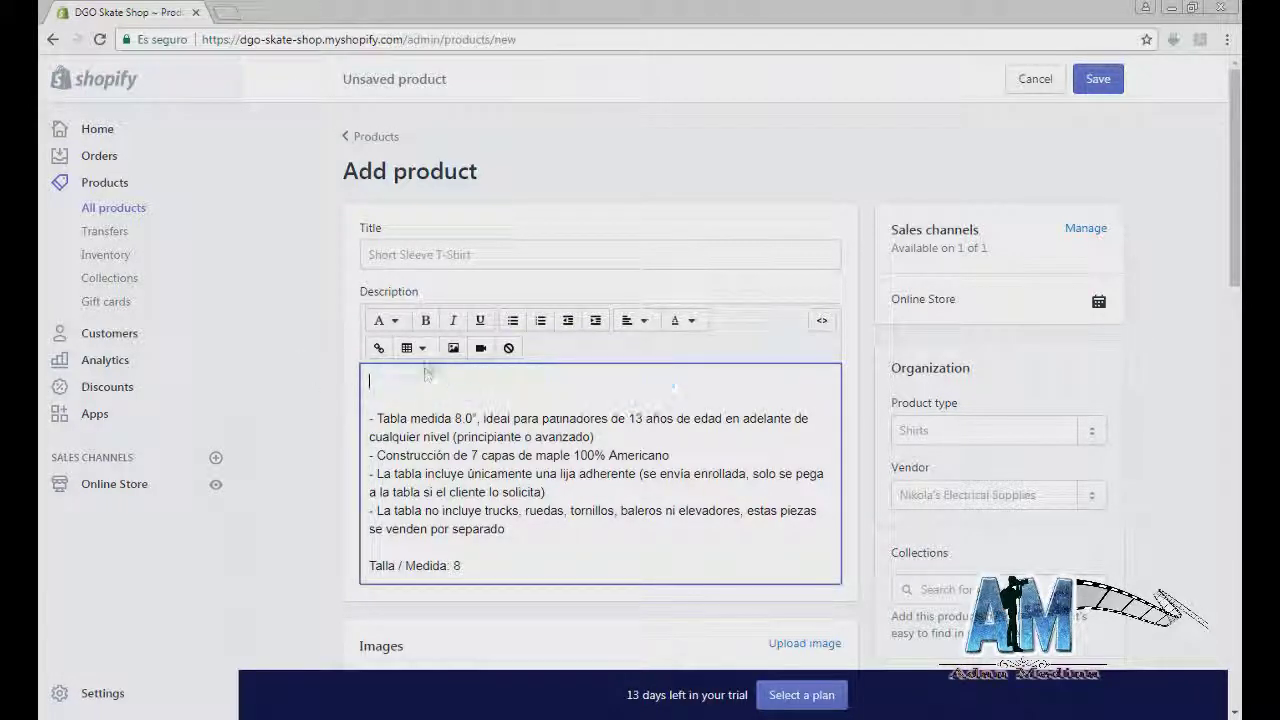
{"action": "left_click", "coordinate": [414, 256]}
{"action": "key", "text": "ctrl+v"}
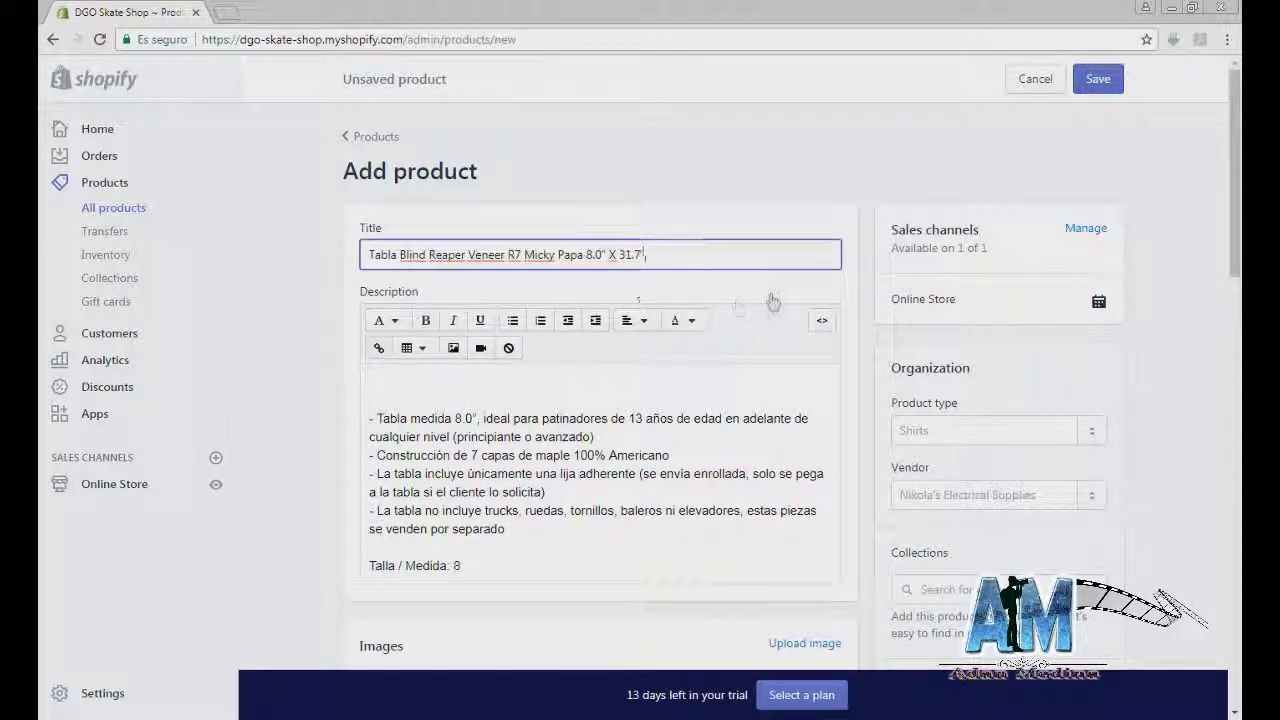
{"action": "scroll", "coordinate": [805, 308], "scroll_direction": "down", "scroll_amount": 2}
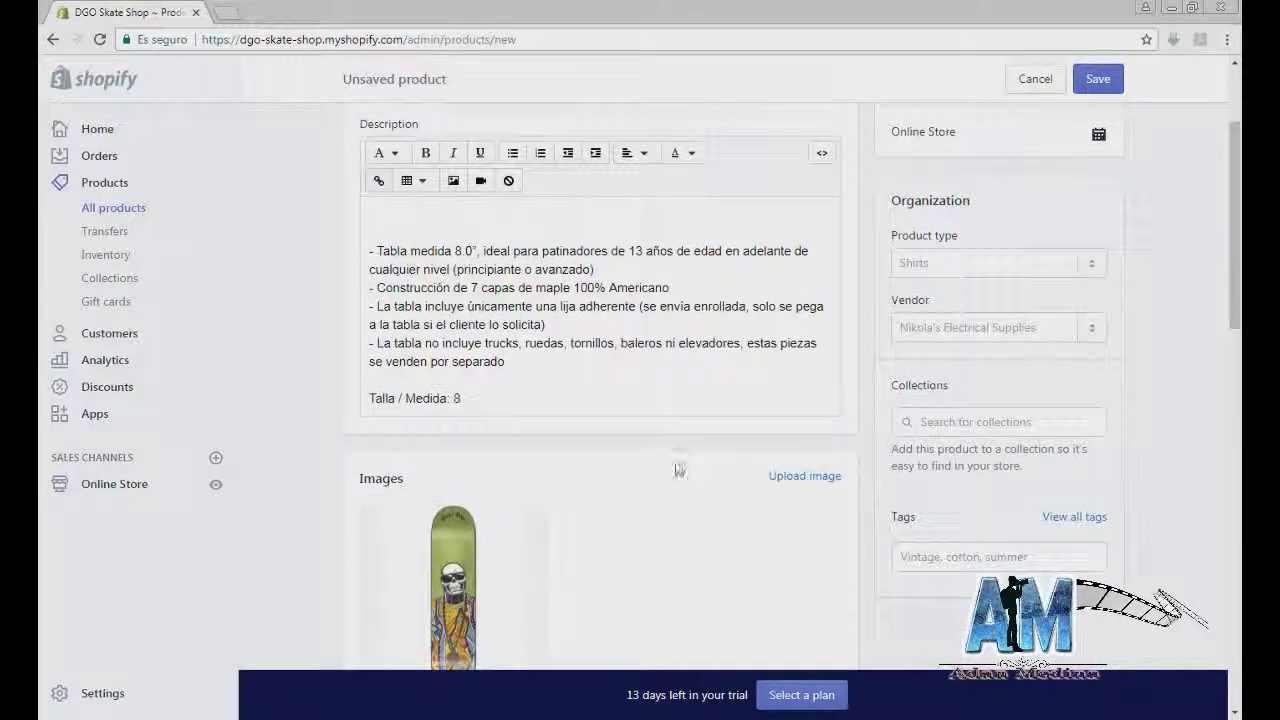
{"action": "scroll", "coordinate": [677, 471], "scroll_direction": "up", "scroll_amount": 1}
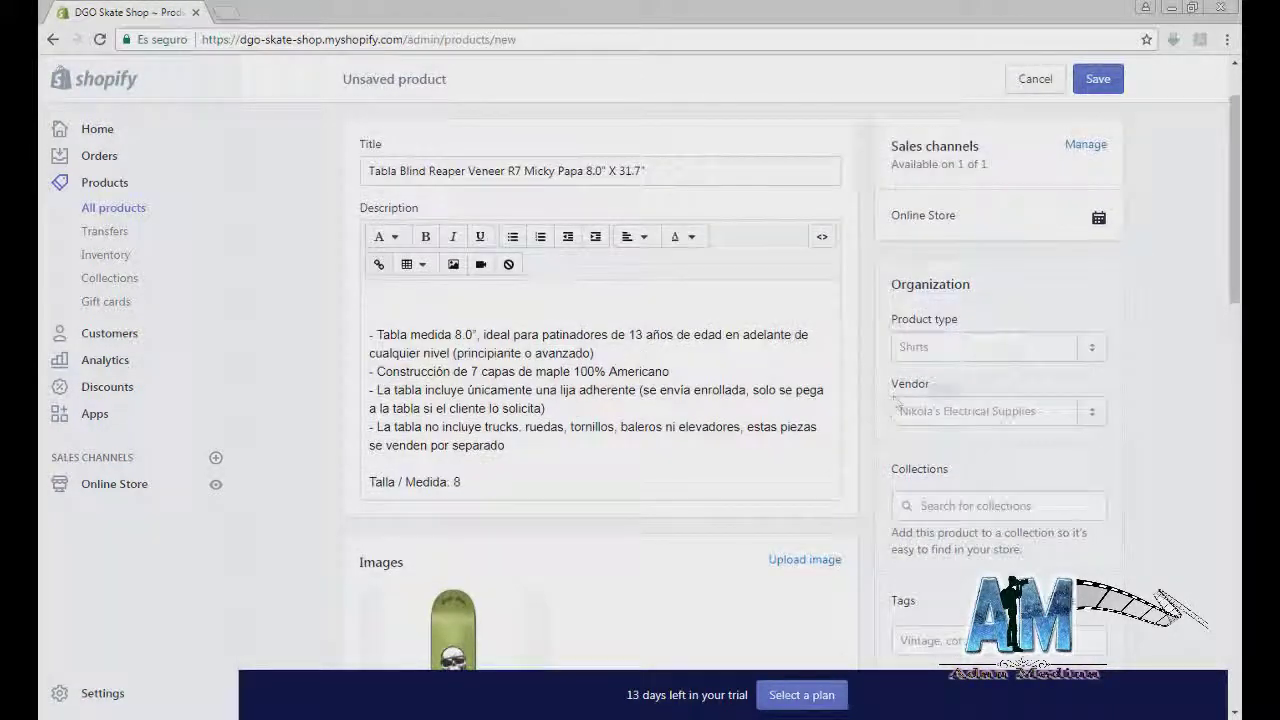
Step: Set the product type to Patineta and the vendor to Blind
{"action": "left_click", "coordinate": [1086, 351]}
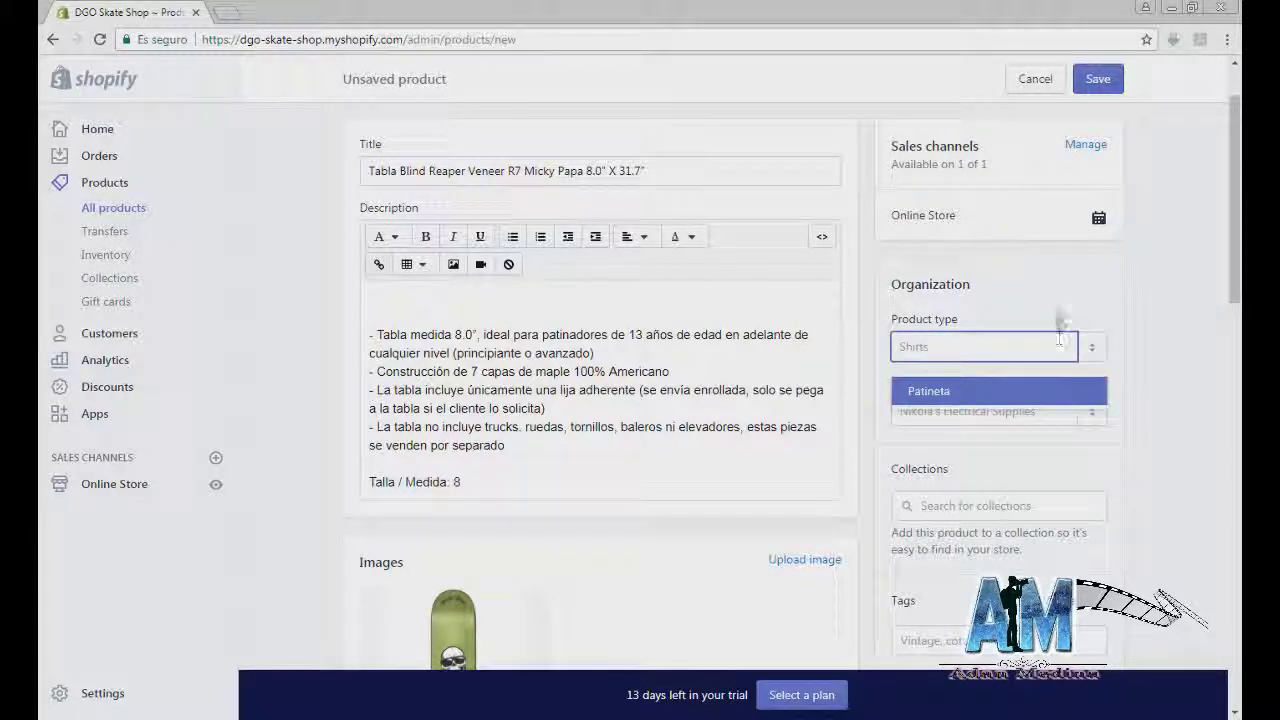
{"action": "left_click", "coordinate": [1062, 316]}
{"action": "left_click", "coordinate": [1088, 348]}
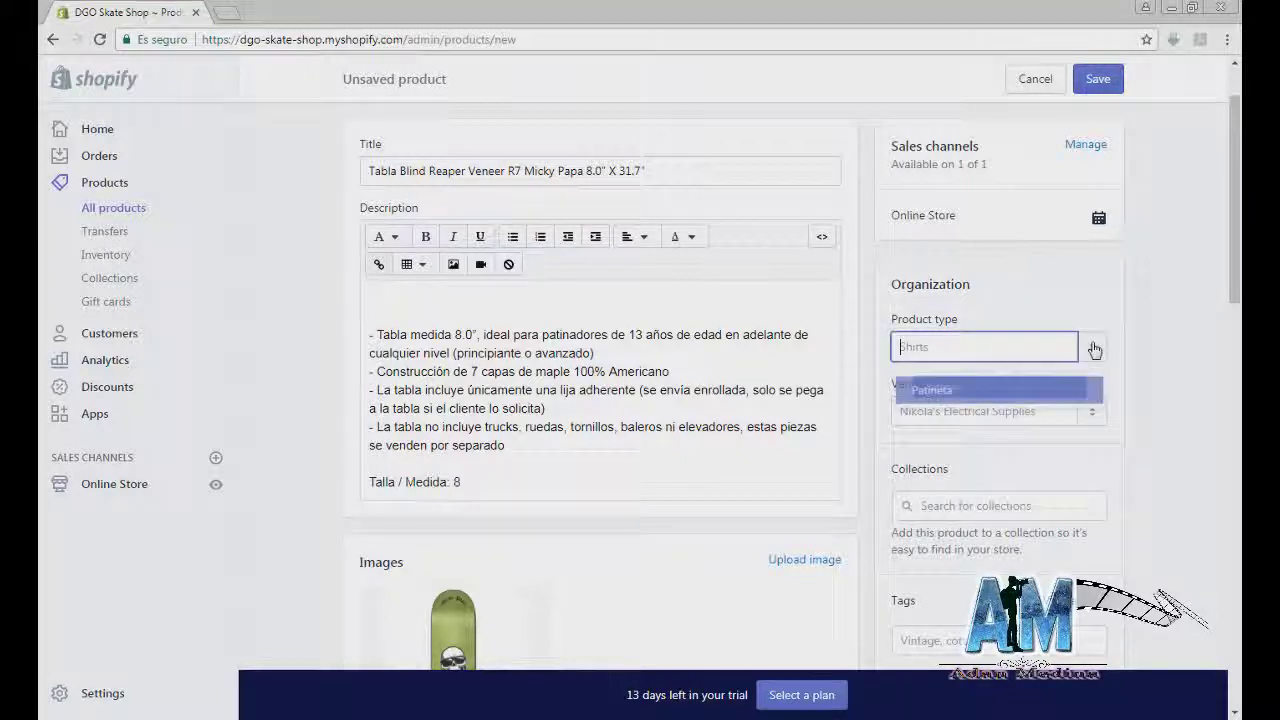
{"action": "left_click", "coordinate": [946, 392]}
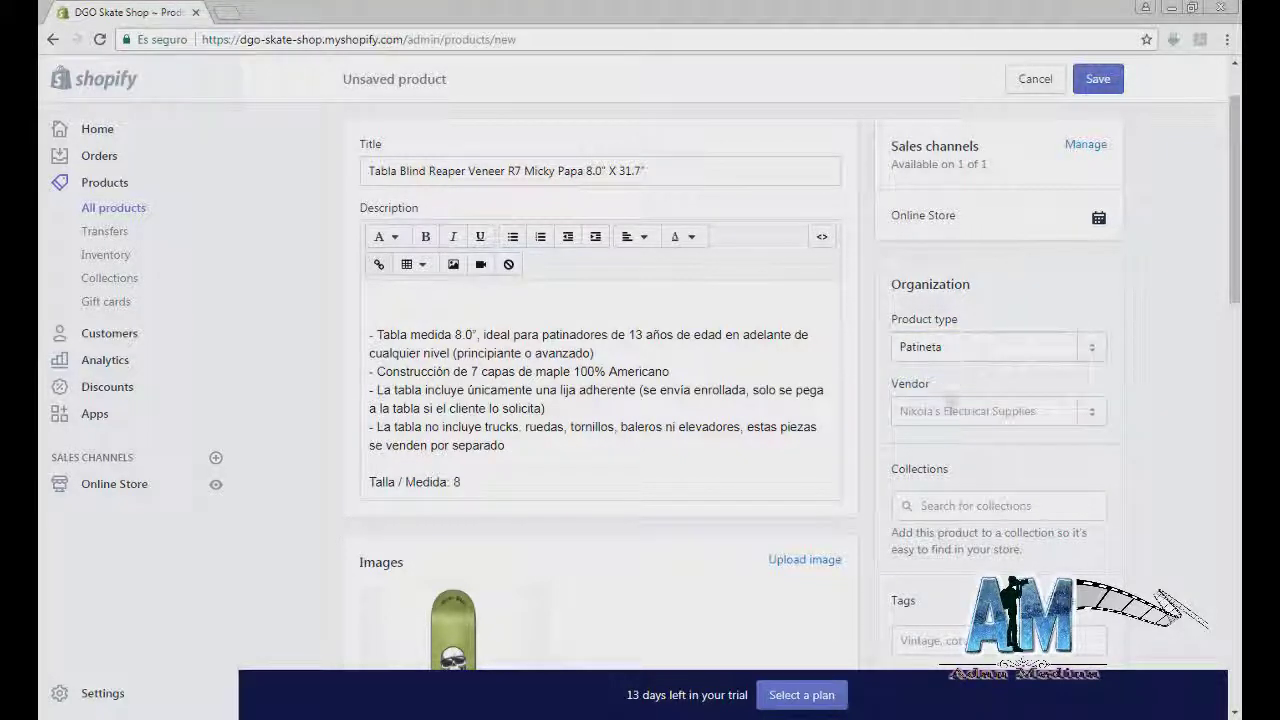
{"action": "left_click", "coordinate": [1084, 411]}
{"action": "type", "text": "Blind"}
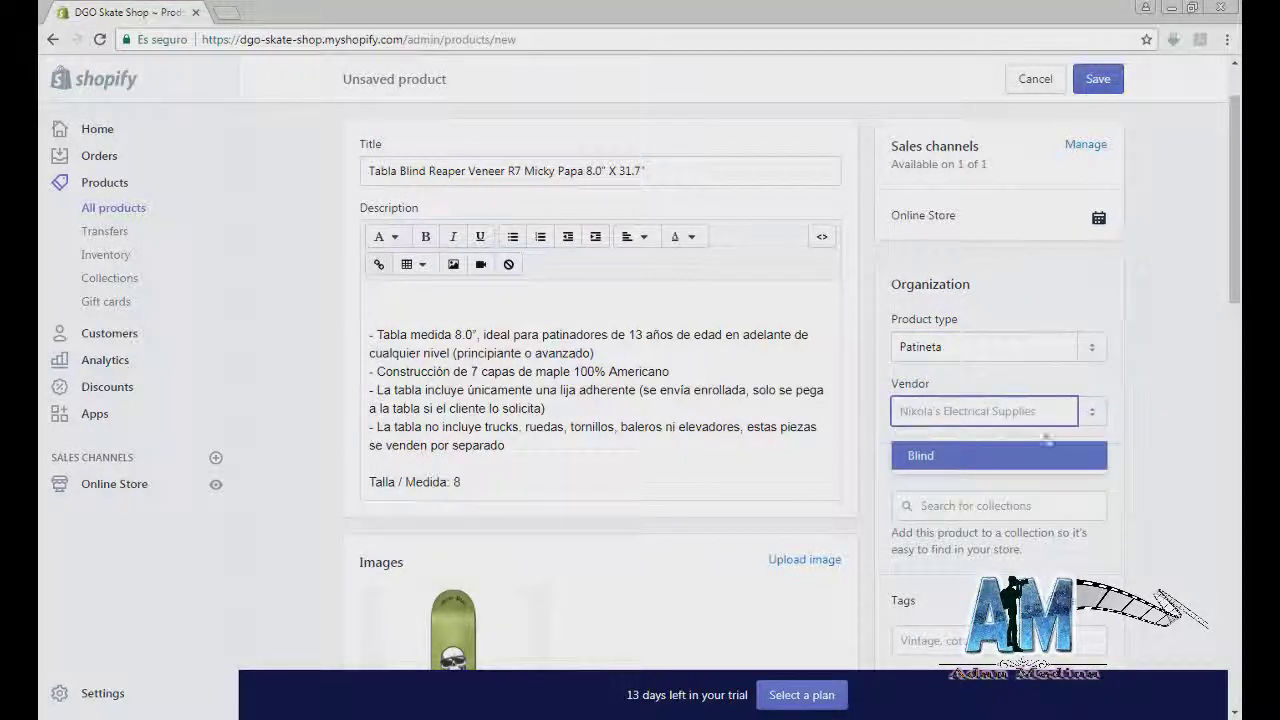
{"action": "left_click", "coordinate": [937, 456]}
Step: Add the board to the Blind collection
{"action": "scroll", "coordinate": [937, 460], "scroll_direction": "down", "scroll_amount": 1}
{"action": "left_click", "coordinate": [940, 424]}
{"action": "scroll", "coordinate": [945, 400], "scroll_direction": "down", "scroll_amount": 1}
{"action": "scroll", "coordinate": [948, 362], "scroll_direction": "down", "scroll_amount": 2}
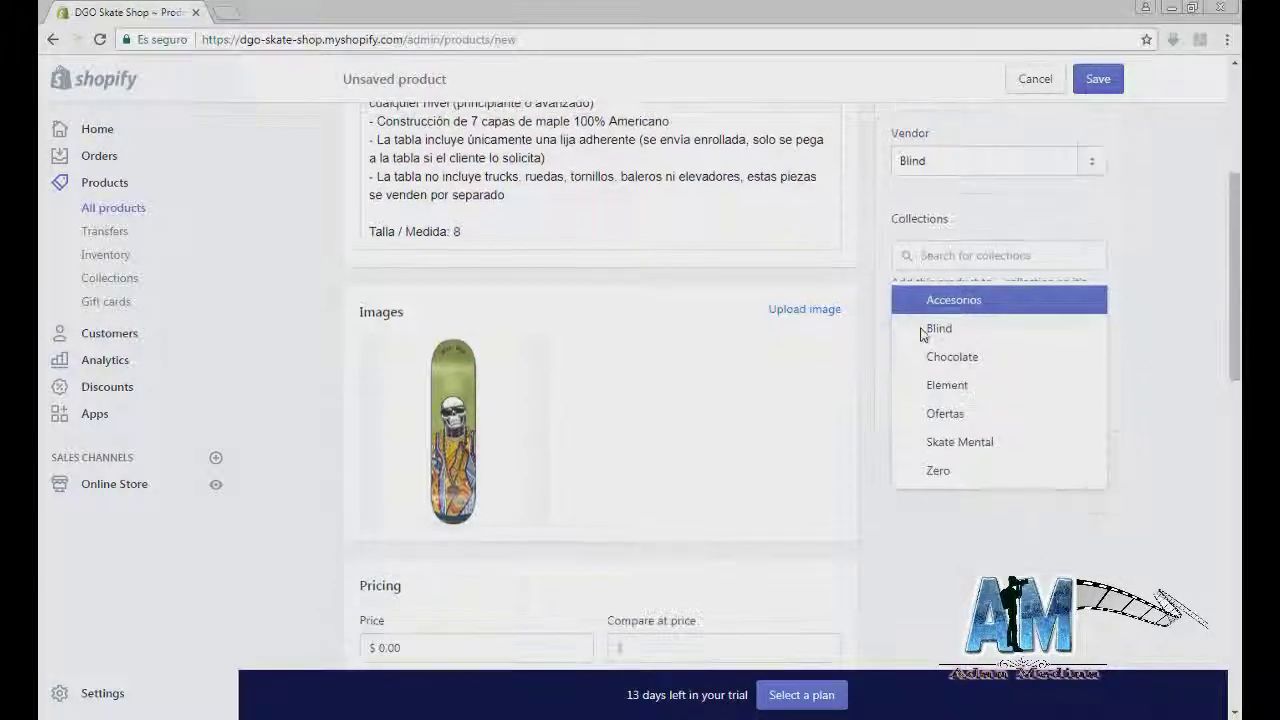
{"action": "left_click", "coordinate": [902, 329]}
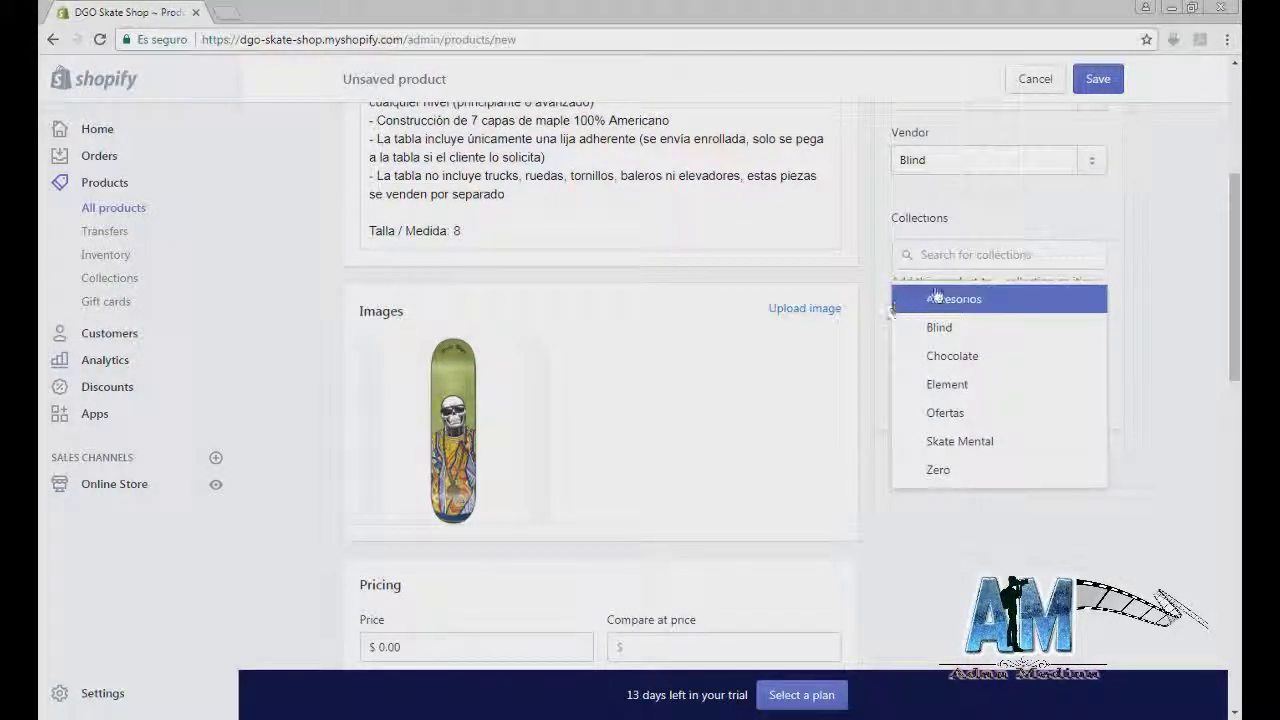
{"action": "left_click", "coordinate": [966, 331]}
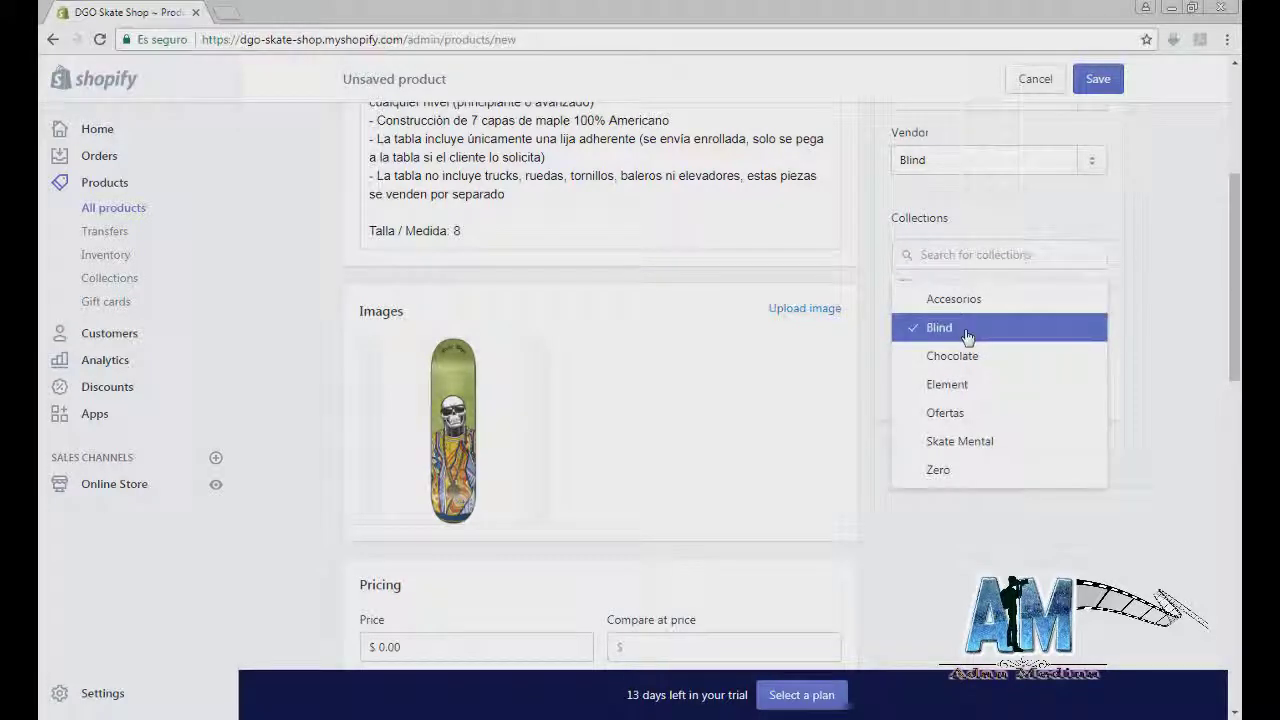
{"action": "left_click", "coordinate": [1160, 314]}
{"action": "scroll", "coordinate": [690, 500], "scroll_direction": "down", "scroll_amount": 1}
{"action": "left_click", "coordinate": [523, 563]}
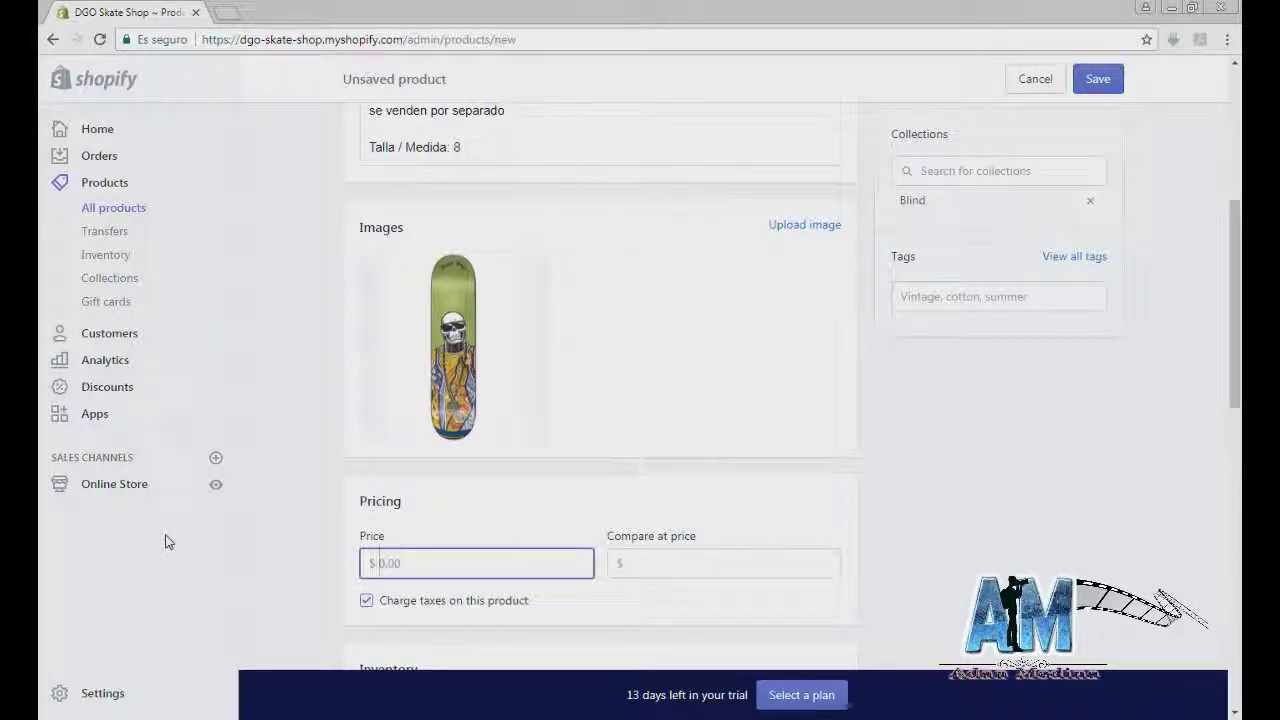
Step: Enter a price of $860.00 and a compare-at price of $980.00
{"action": "type", "text": "860"}
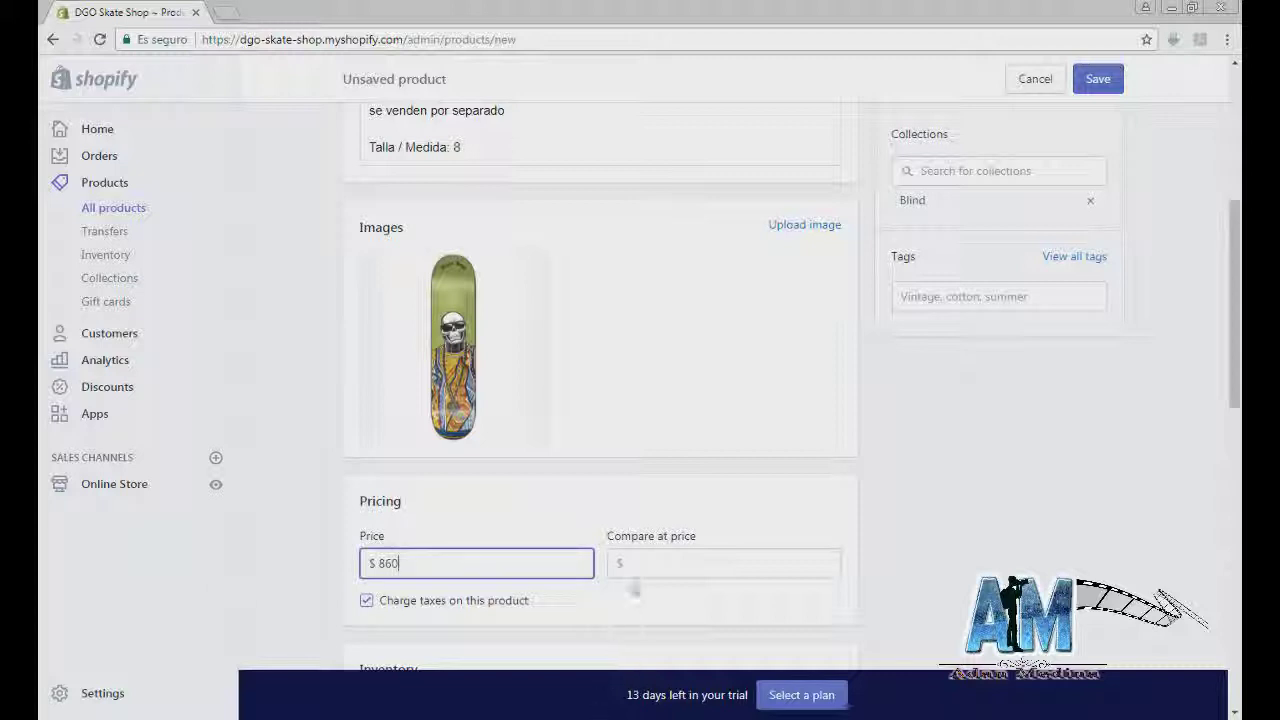
{"action": "left_click", "coordinate": [645, 565]}
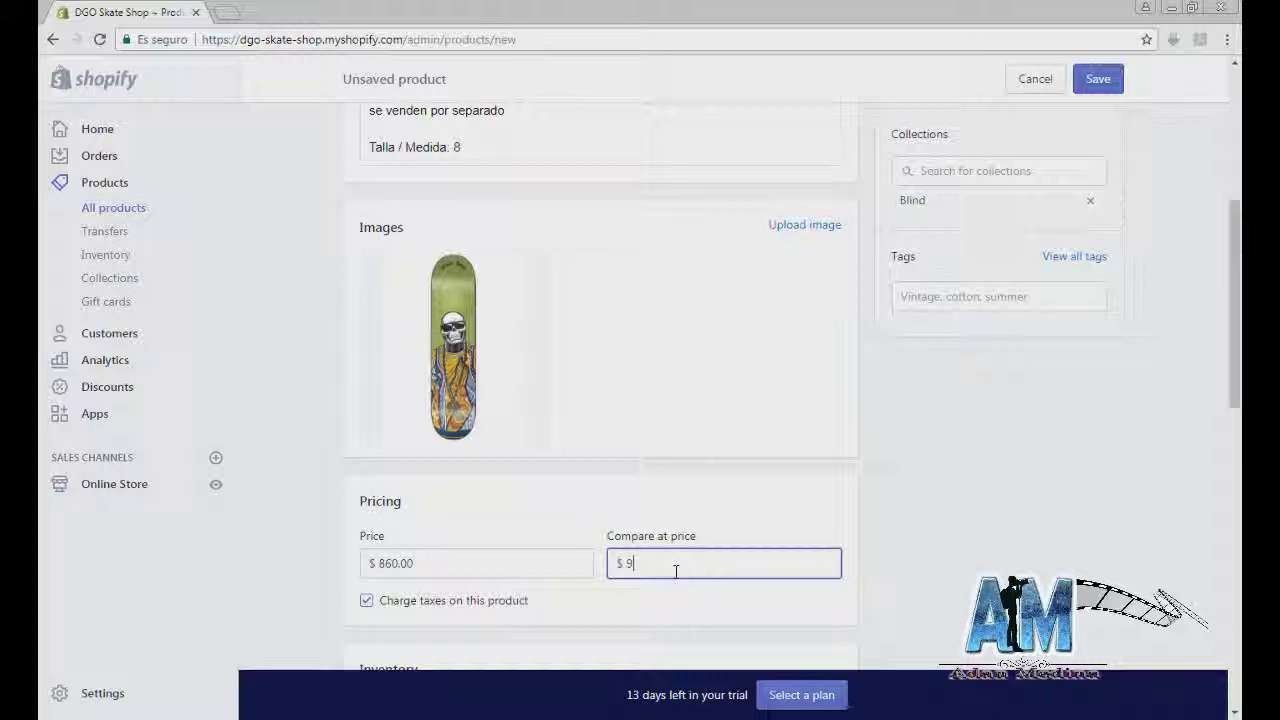
{"action": "left_click", "coordinate": [937, 469]}
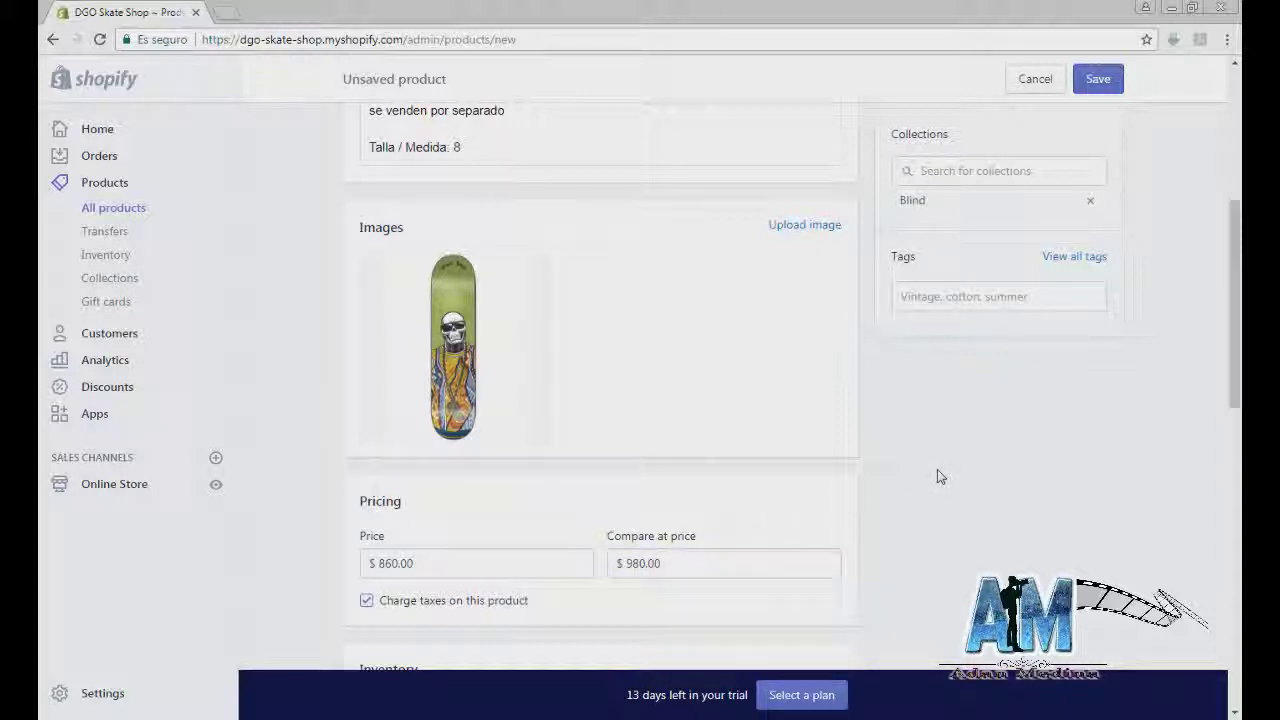
{"action": "left_click_drag", "start_coordinate": [740, 567], "coordinate": [440, 470]}
{"action": "left_click", "coordinate": [440, 470]}
Step: Confirm Blind as the board's vendor
{"action": "scroll", "coordinate": [910, 476], "scroll_direction": "up", "scroll_amount": 2}
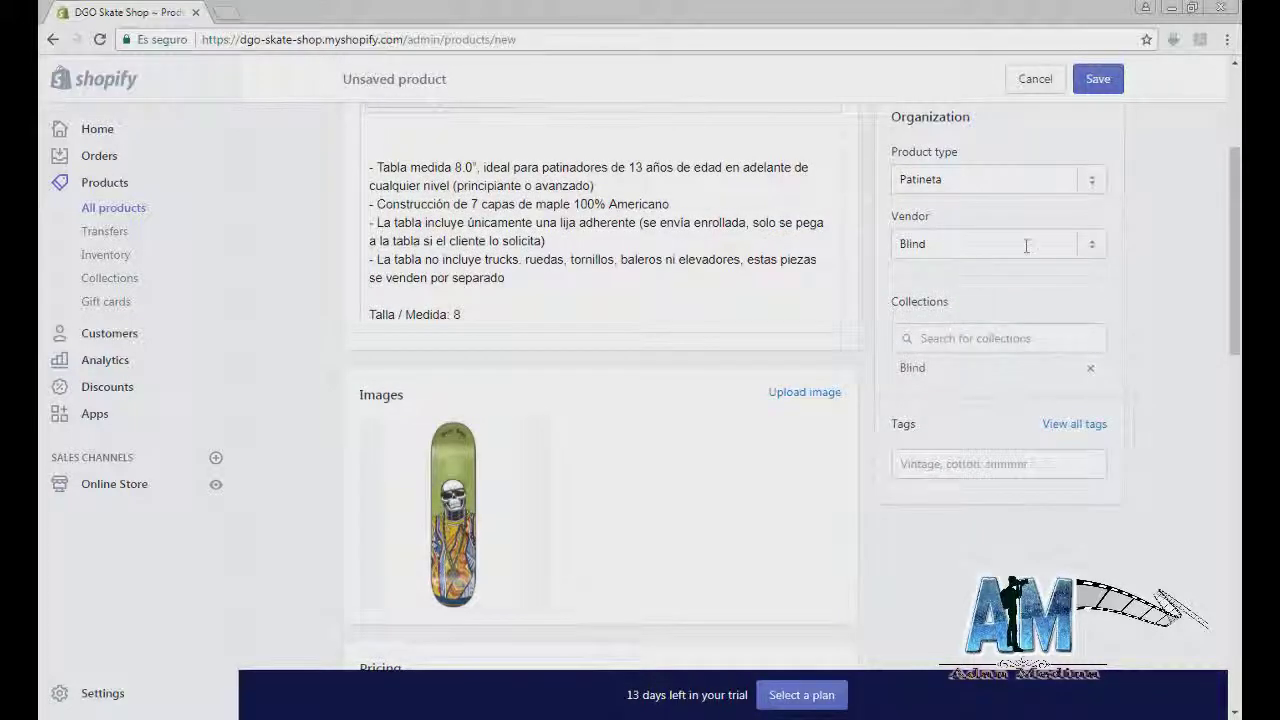
{"action": "left_click", "coordinate": [1088, 249]}
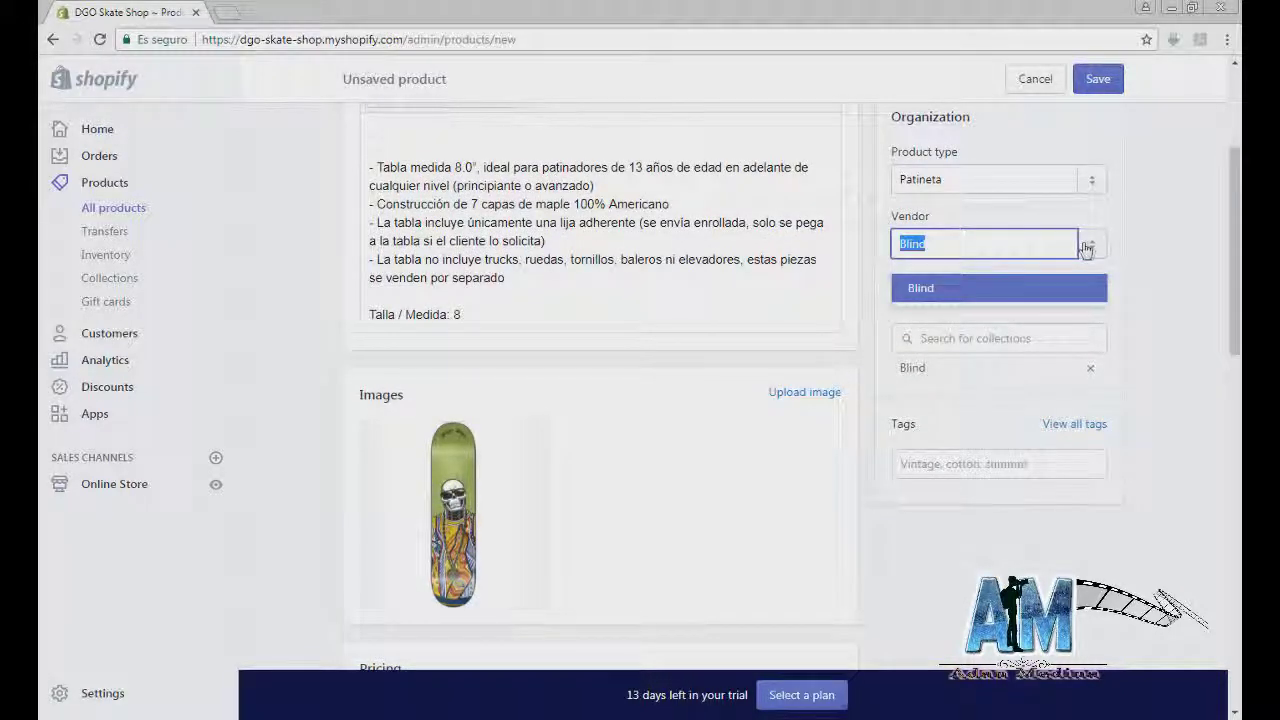
{"action": "left_click", "coordinate": [1083, 295]}
Step: Add the board to Ofertas alongside Blind, undoing trial picks like Chocolate and Zero
{"action": "left_click", "coordinate": [960, 338]}
{"action": "scroll", "coordinate": [957, 320], "scroll_direction": "down", "scroll_amount": 2}
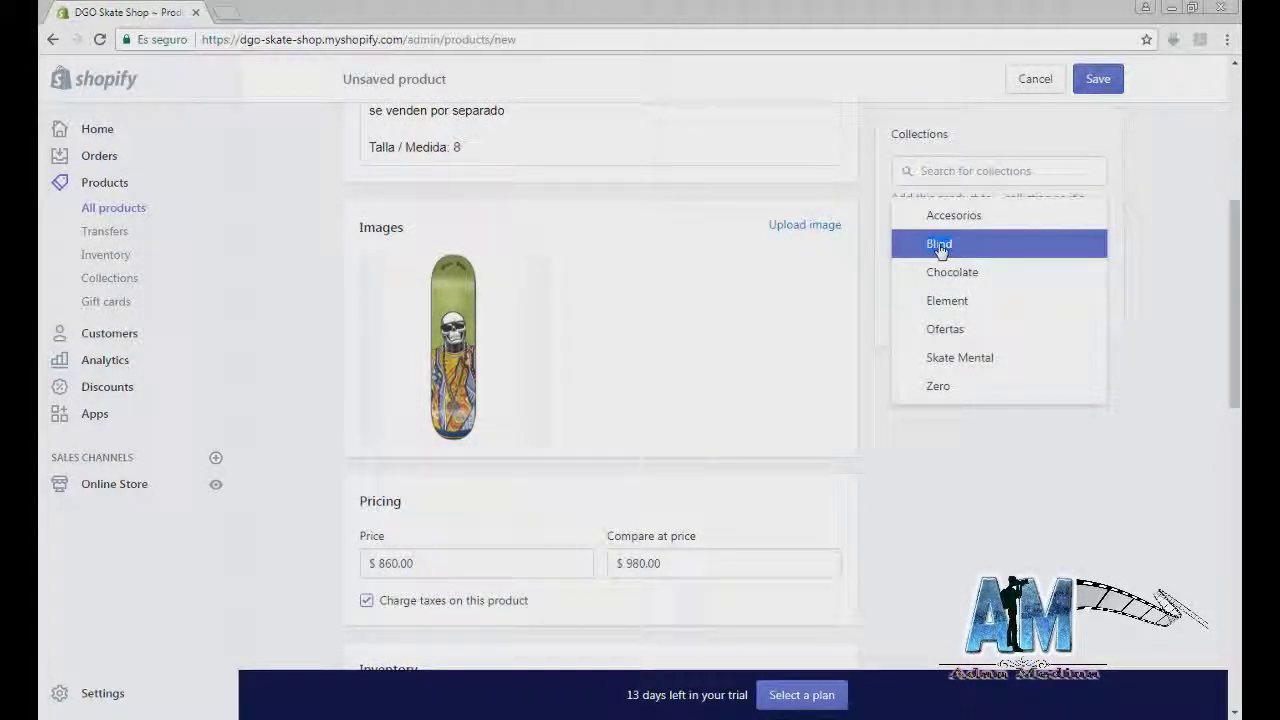
{"action": "double_click", "coordinate": [940, 248]}
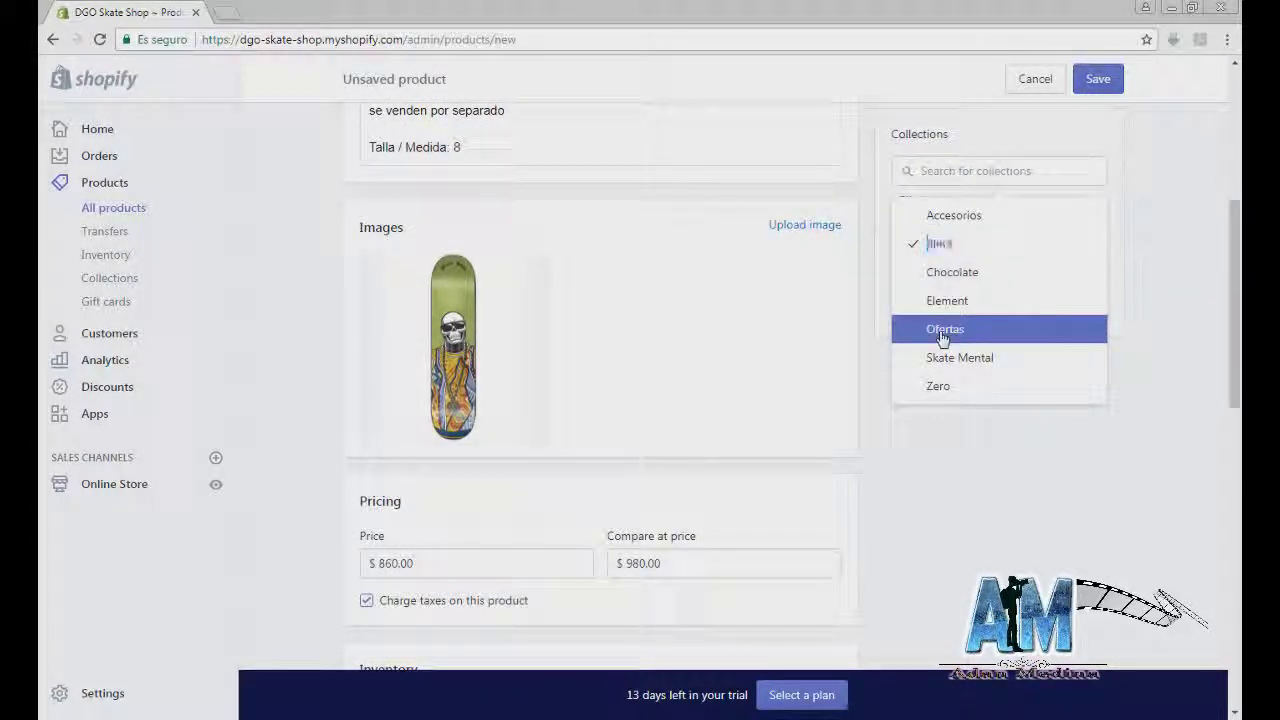
{"action": "left_click", "coordinate": [946, 300]}
{"action": "left_click", "coordinate": [950, 272]}
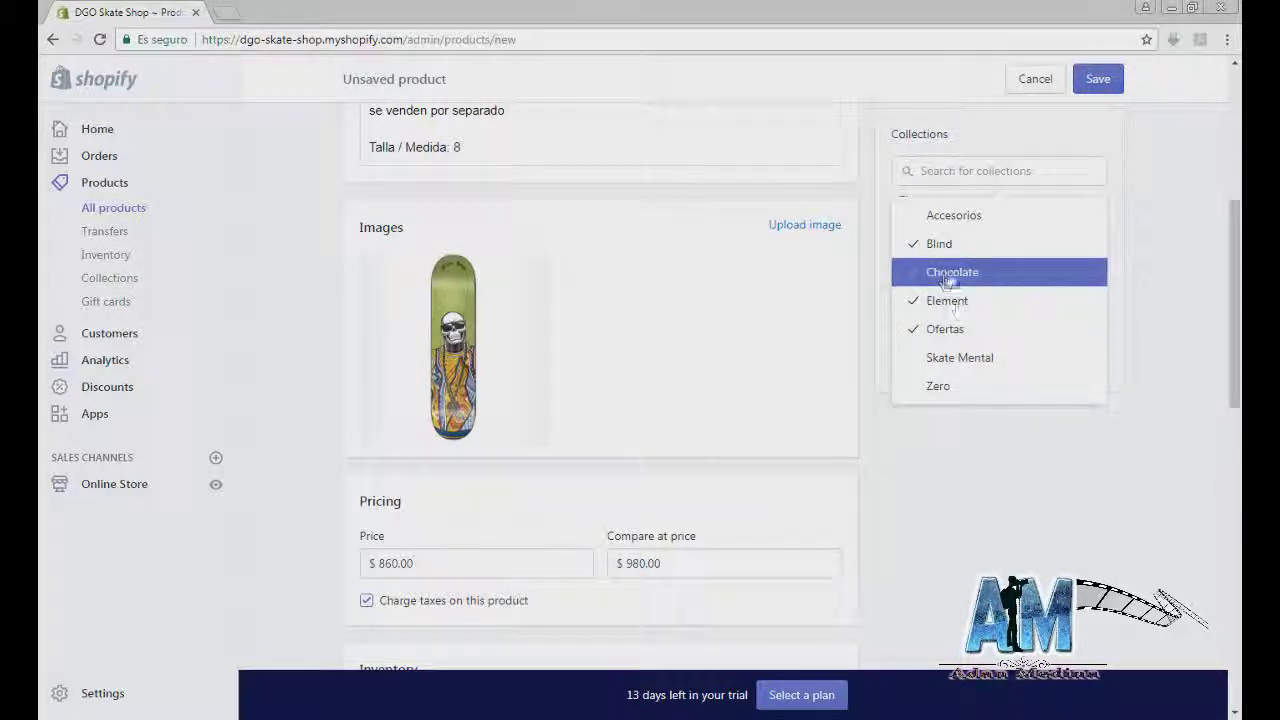
{"action": "left_click", "coordinate": [958, 358]}
{"action": "left_click", "coordinate": [958, 386]}
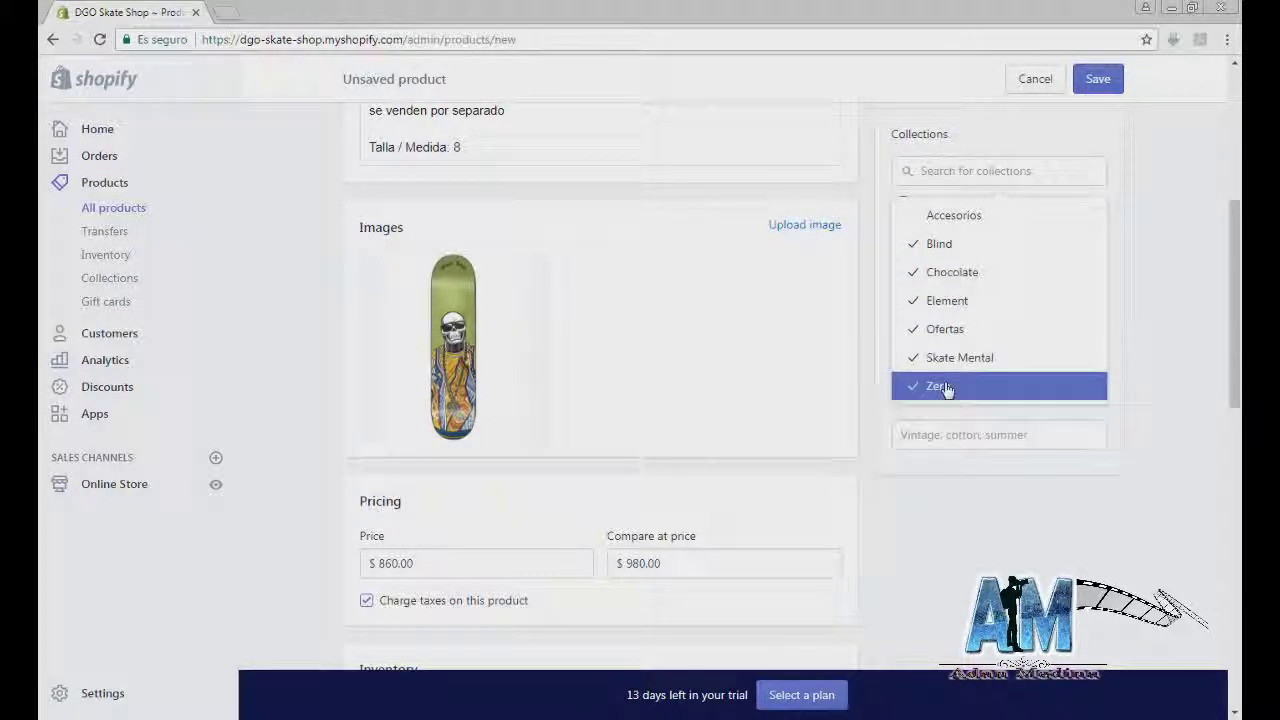
{"action": "left_click", "coordinate": [960, 388]}
{"action": "left_click", "coordinate": [958, 358]}
{"action": "left_click", "coordinate": [948, 300]}
{"action": "left_click", "coordinate": [950, 272]}
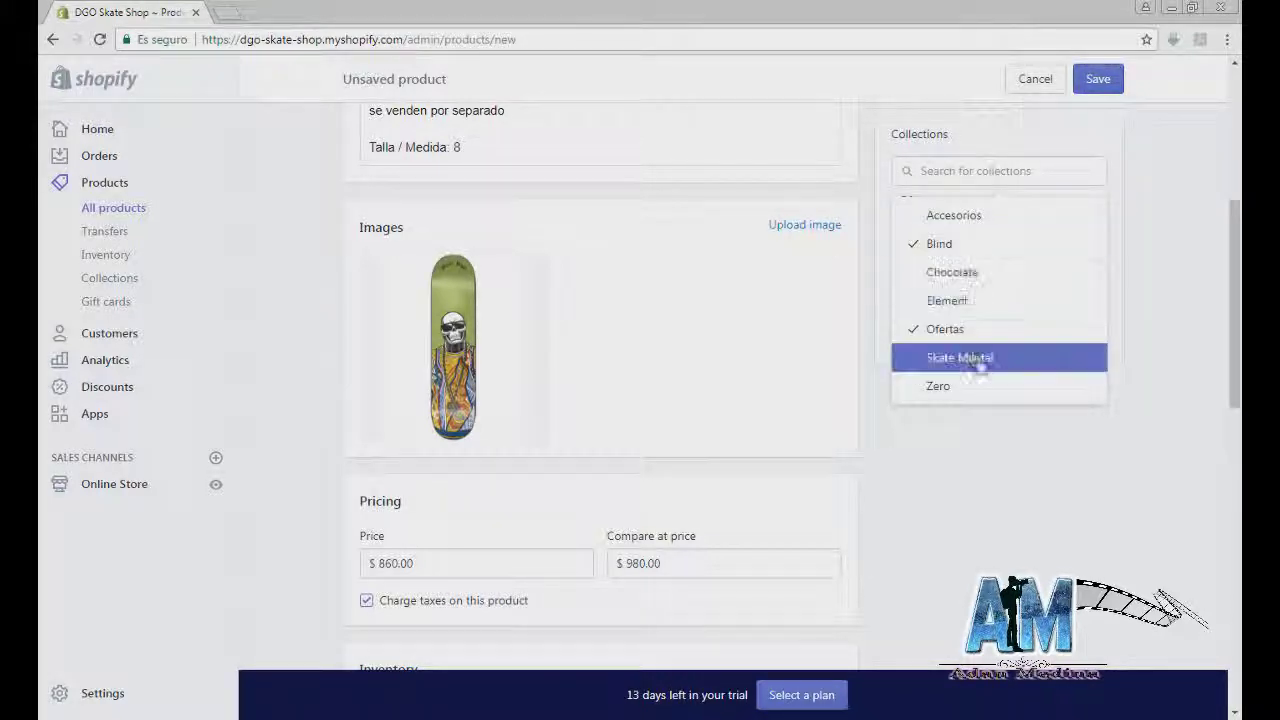
{"action": "left_click", "coordinate": [1044, 503]}
{"action": "scroll", "coordinate": [450, 470], "scroll_direction": "down", "scroll_amount": 4}
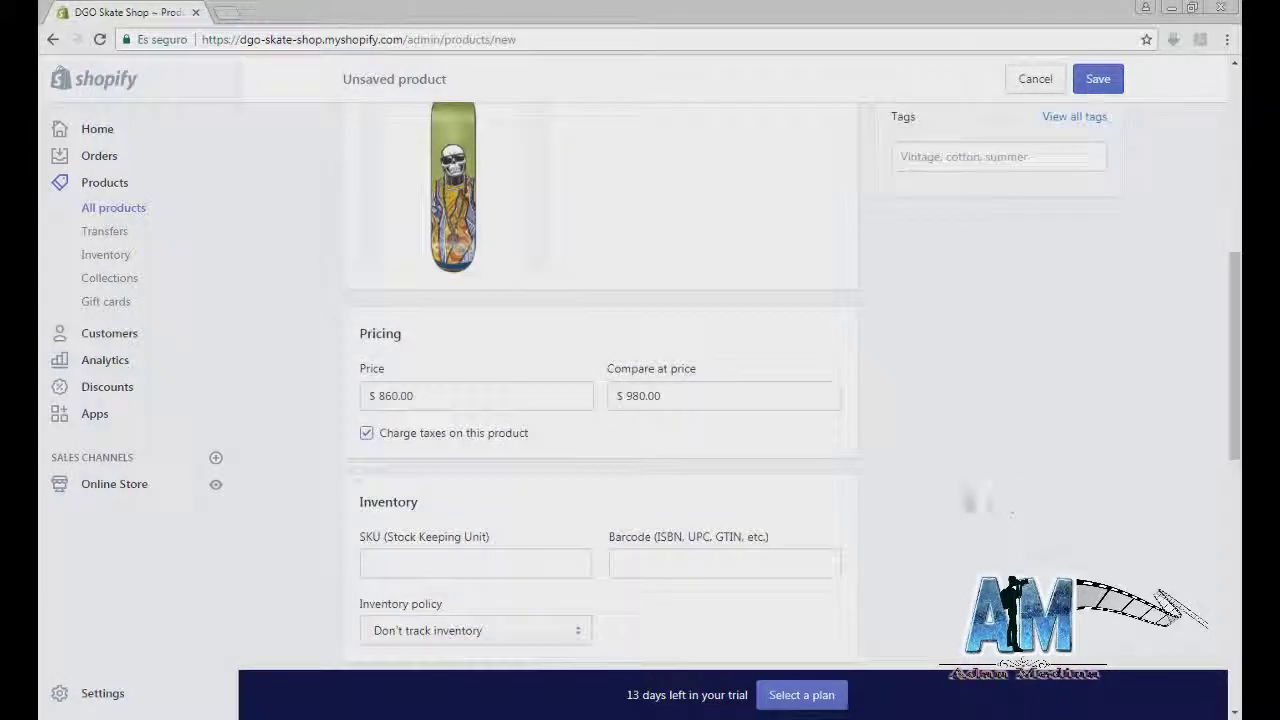
Step: Enter SKU 79856, let Shopify track inventory with quantity 8, and set weight 3 kg
{"action": "left_click", "coordinate": [435, 397]}
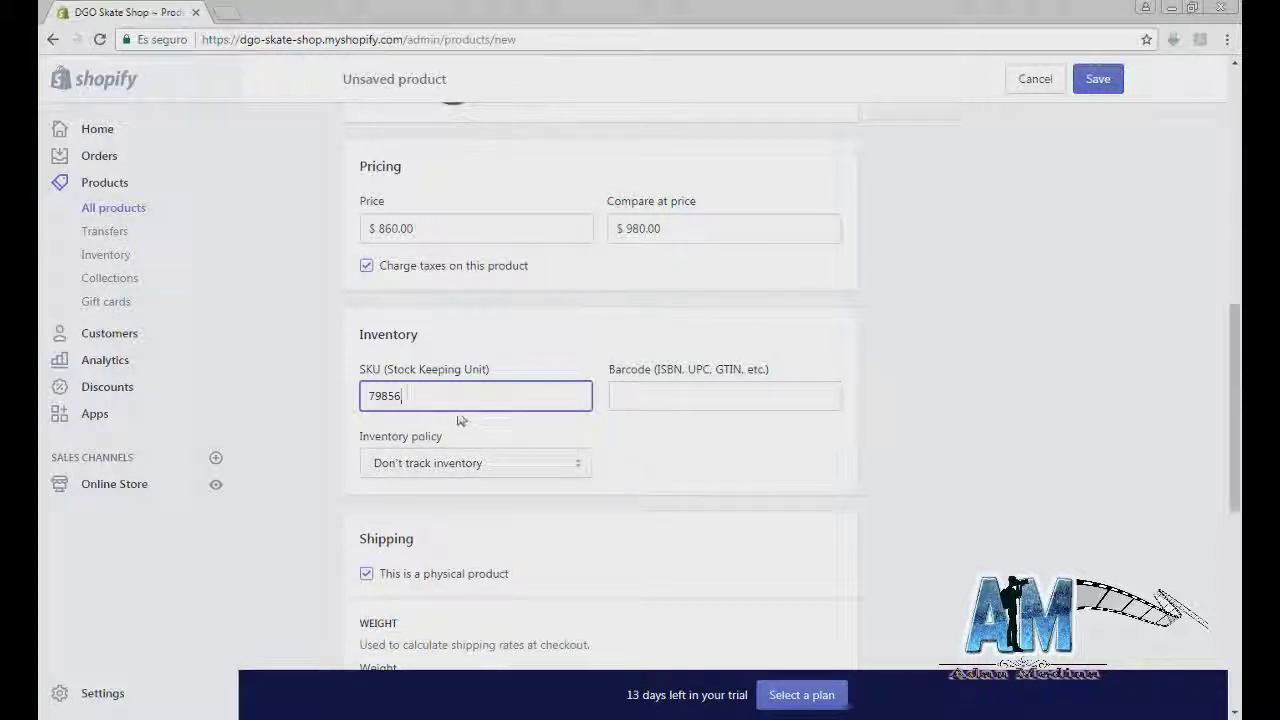
{"action": "scroll", "coordinate": [670, 468], "scroll_direction": "down", "scroll_amount": 1}
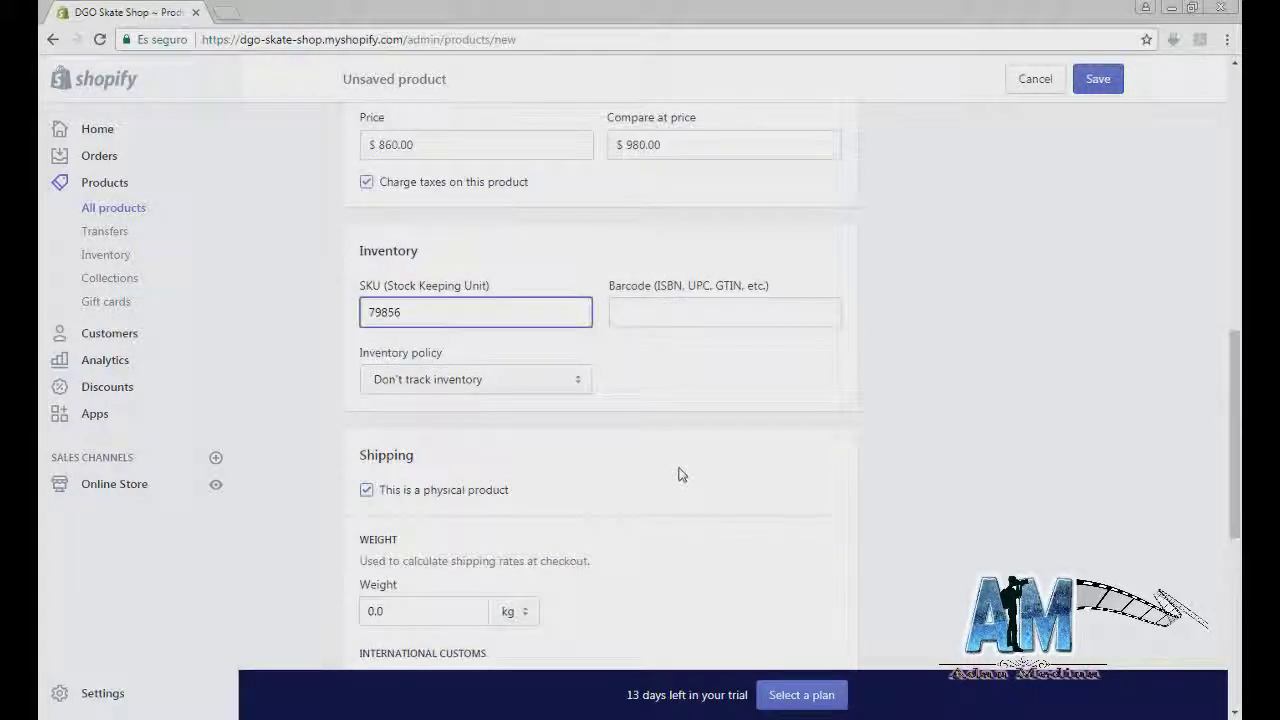
{"action": "scroll", "coordinate": [679, 475], "scroll_direction": "down", "scroll_amount": 1}
{"action": "left_click", "coordinate": [569, 295]}
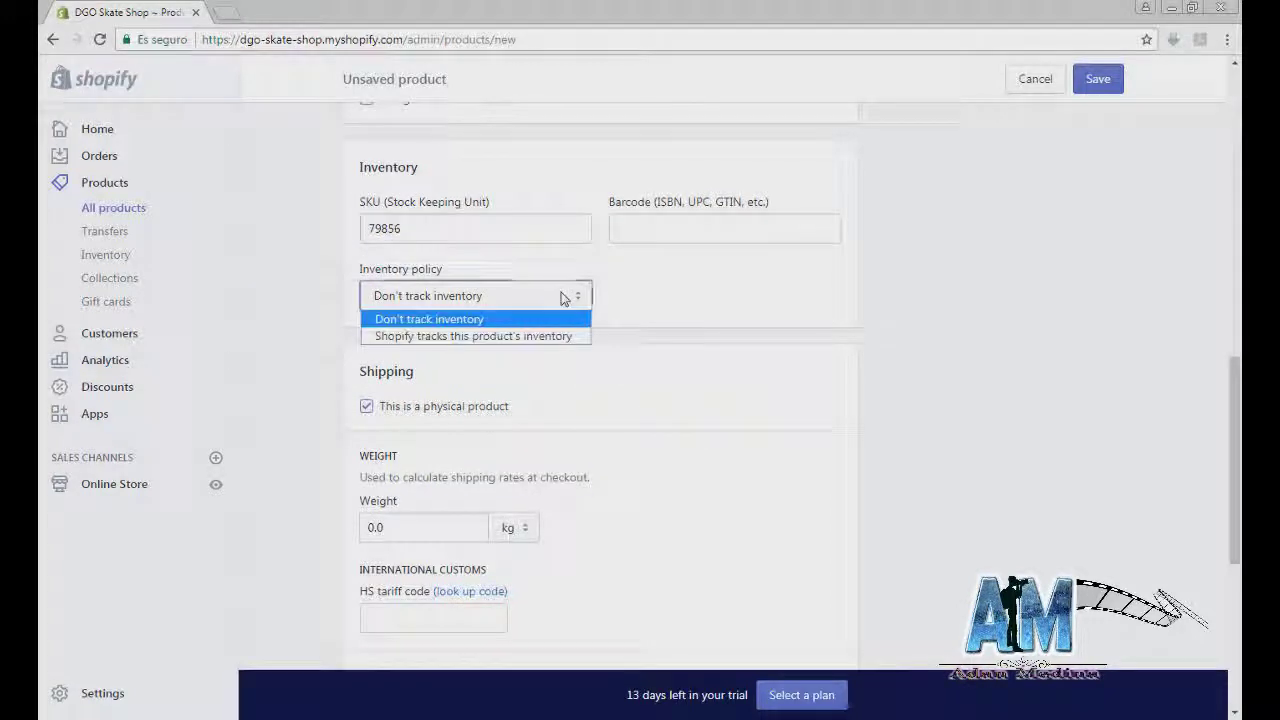
{"action": "left_click", "coordinate": [524, 336]}
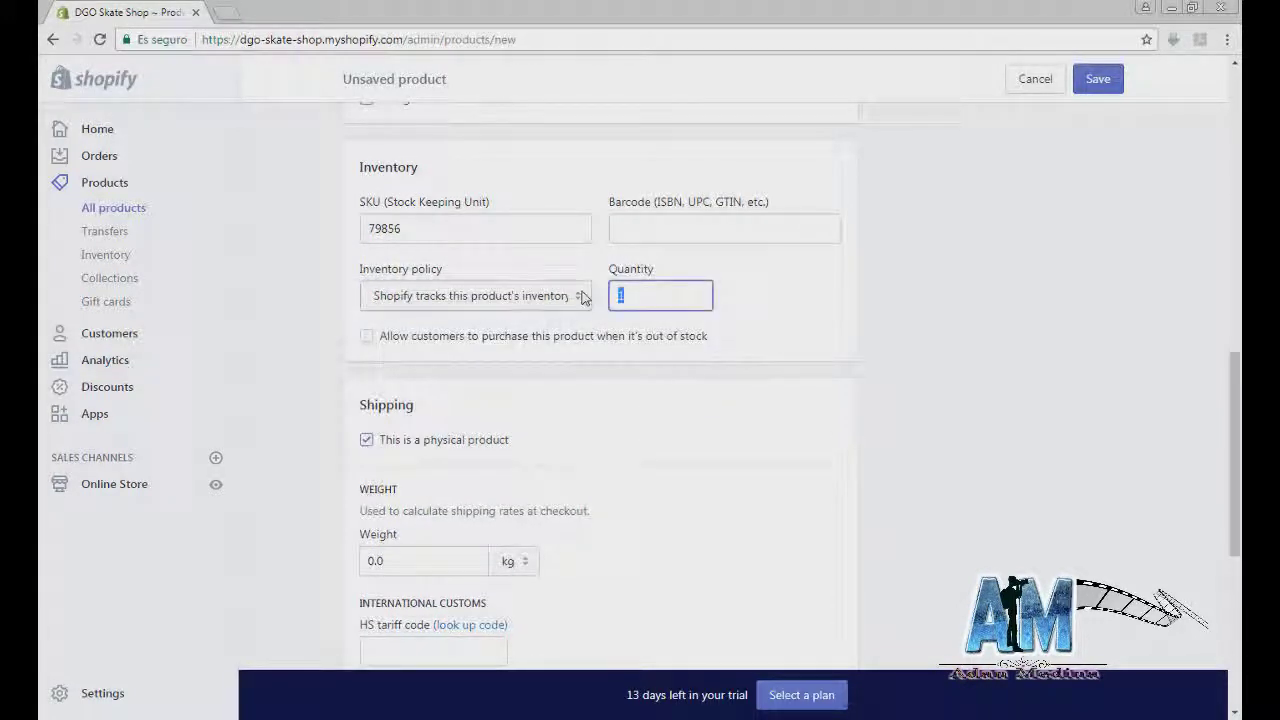
{"action": "scroll", "coordinate": [614, 395], "scroll_direction": "down", "scroll_amount": 2}
{"action": "left_click", "coordinate": [362, 393]}
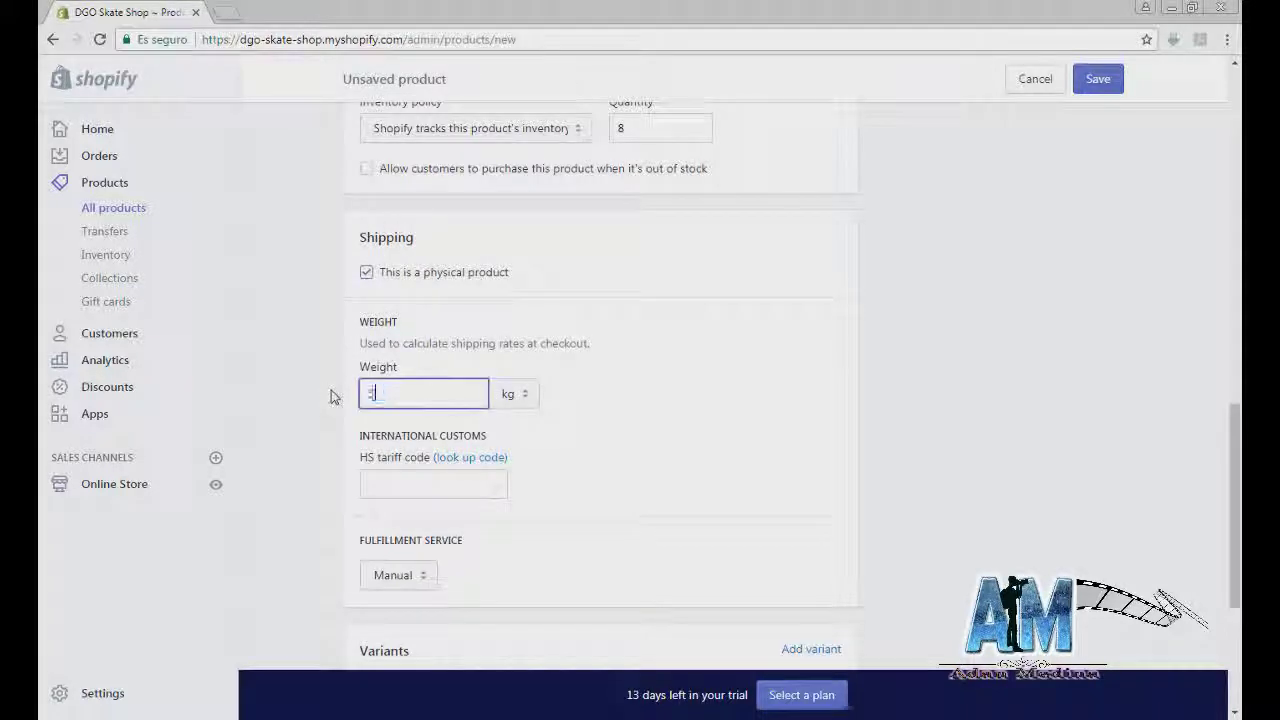
Step: Try Size, Color and Material variant options, including a Madera value, then remove them
{"action": "scroll", "coordinate": [651, 366], "scroll_direction": "down", "scroll_amount": 4}
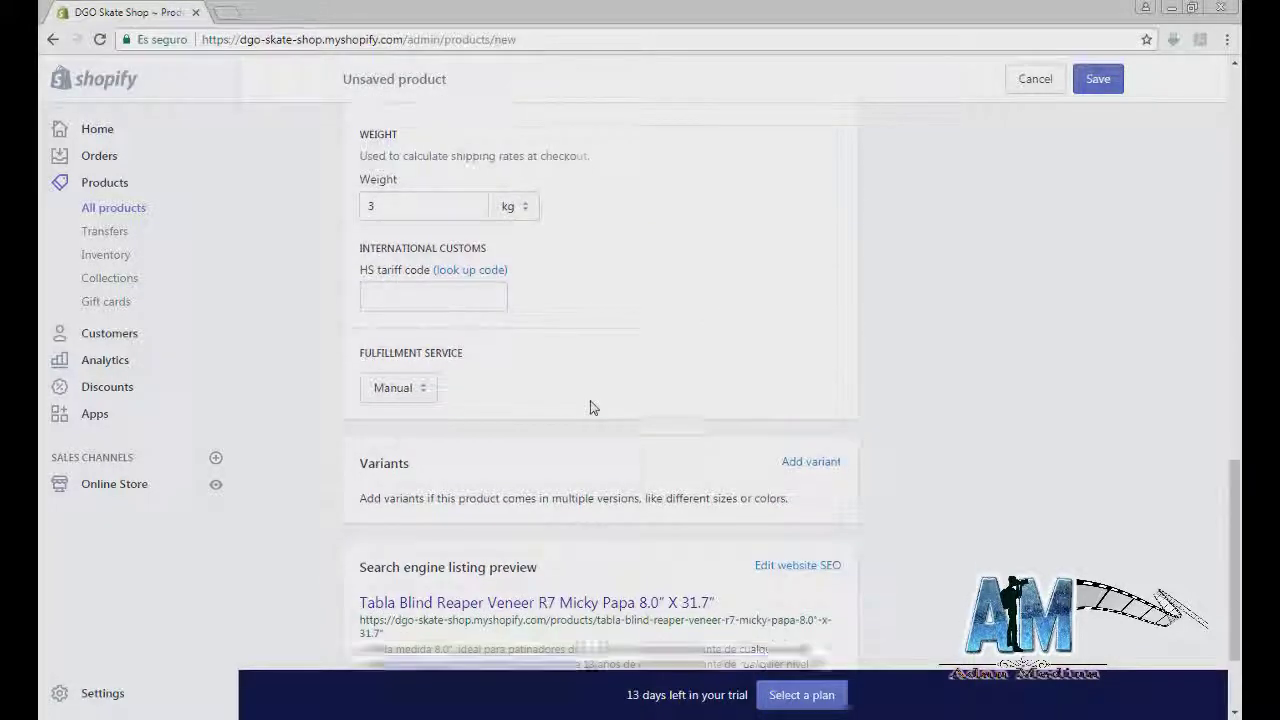
{"action": "left_click", "coordinate": [814, 333]}
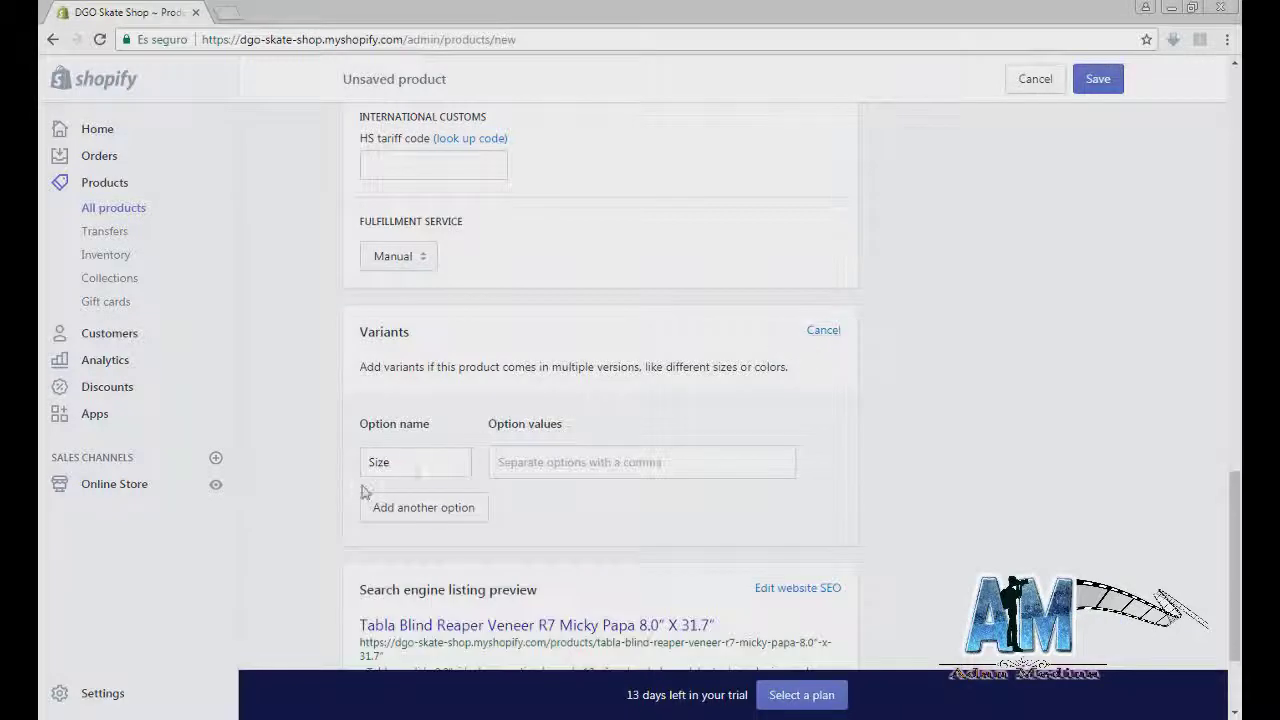
{"action": "left_click", "coordinate": [423, 507]}
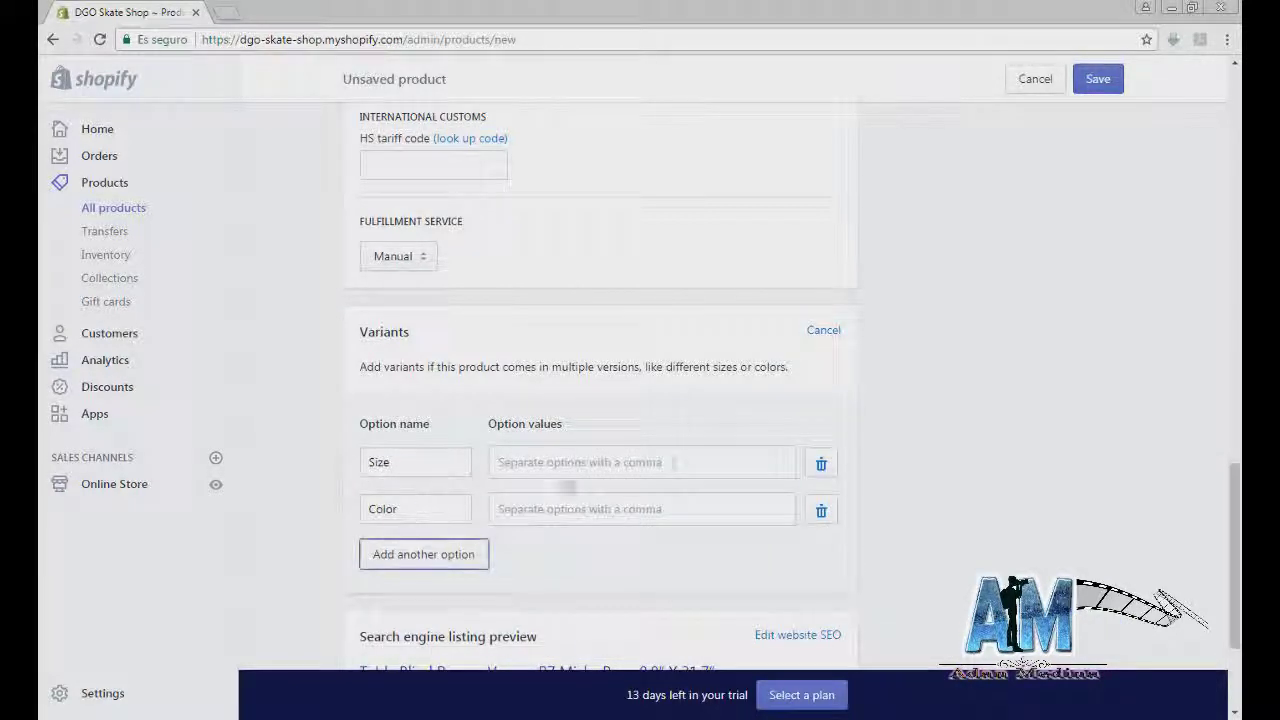
{"action": "left_click", "coordinate": [821, 465]}
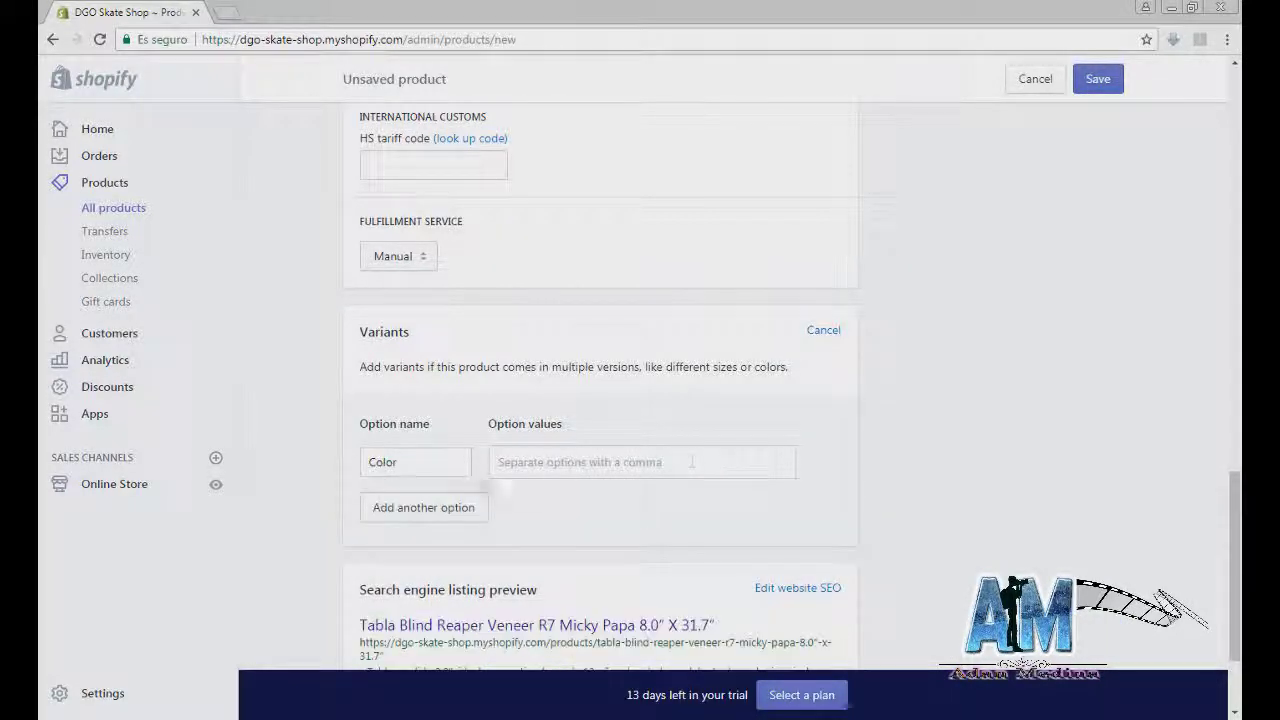
{"action": "left_click", "coordinate": [457, 506]}
{"action": "left_click", "coordinate": [821, 463]}
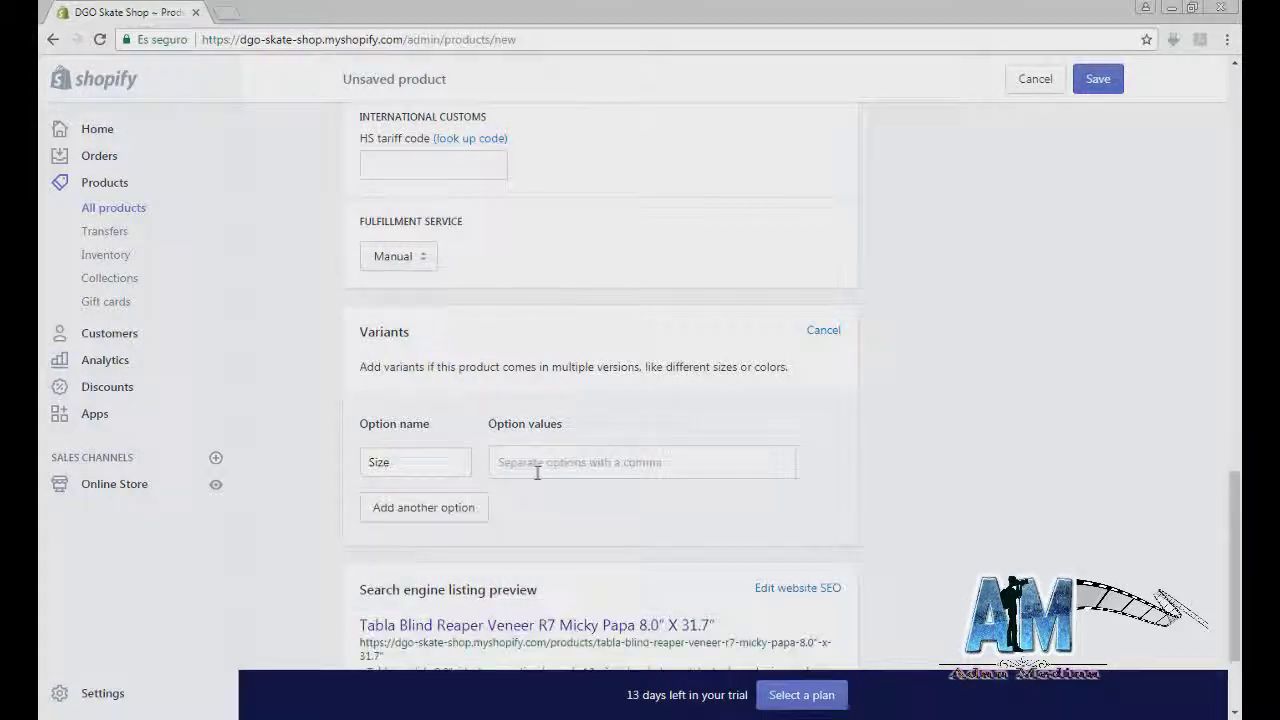
{"action": "left_click", "coordinate": [457, 507]}
{"action": "left_click", "coordinate": [449, 551]}
{"action": "scroll", "coordinate": [470, 530], "scroll_direction": "down", "scroll_amount": 1}
{"action": "left_click", "coordinate": [526, 472]}
{"action": "type", "text": "Madera"}
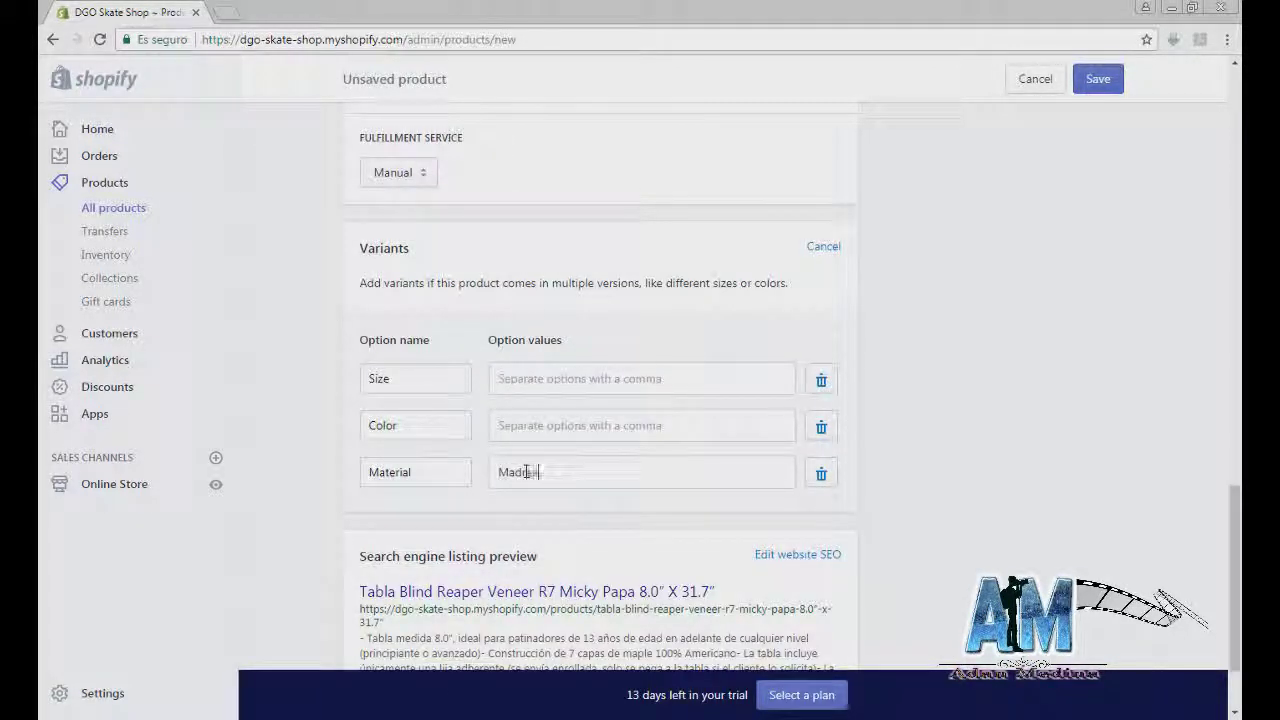
{"action": "key", "text": "Return"}
{"action": "left_click", "coordinate": [821, 426]}
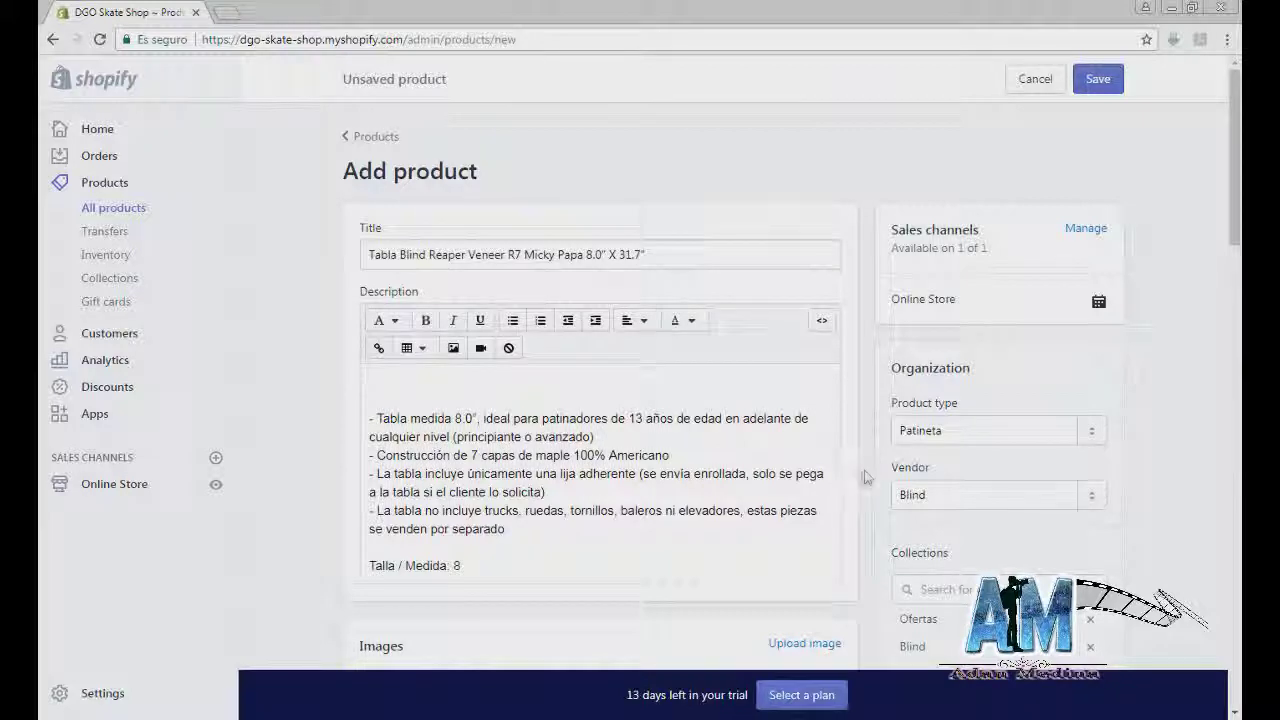
Step: Save the board as a single-variant product
{"action": "scroll", "coordinate": [990, 380], "scroll_direction": "down", "scroll_amount": 2}
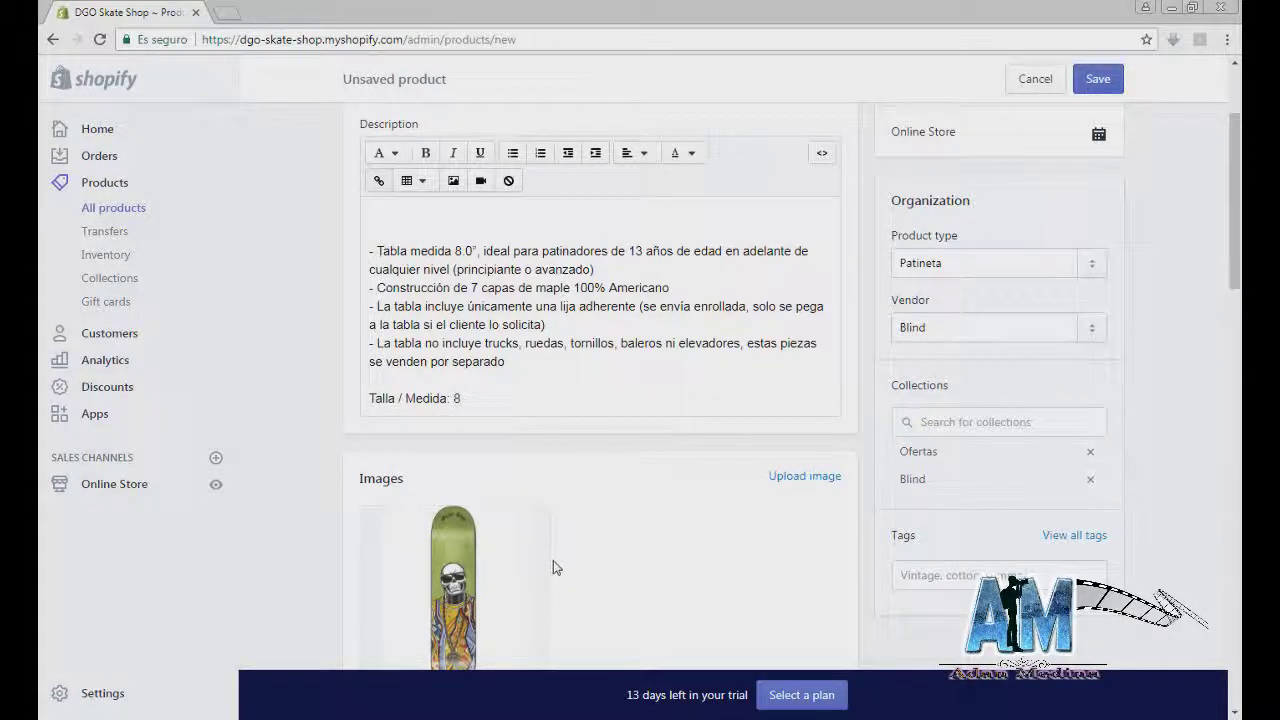
{"action": "scroll", "coordinate": [551, 563], "scroll_direction": "down", "scroll_amount": 1}
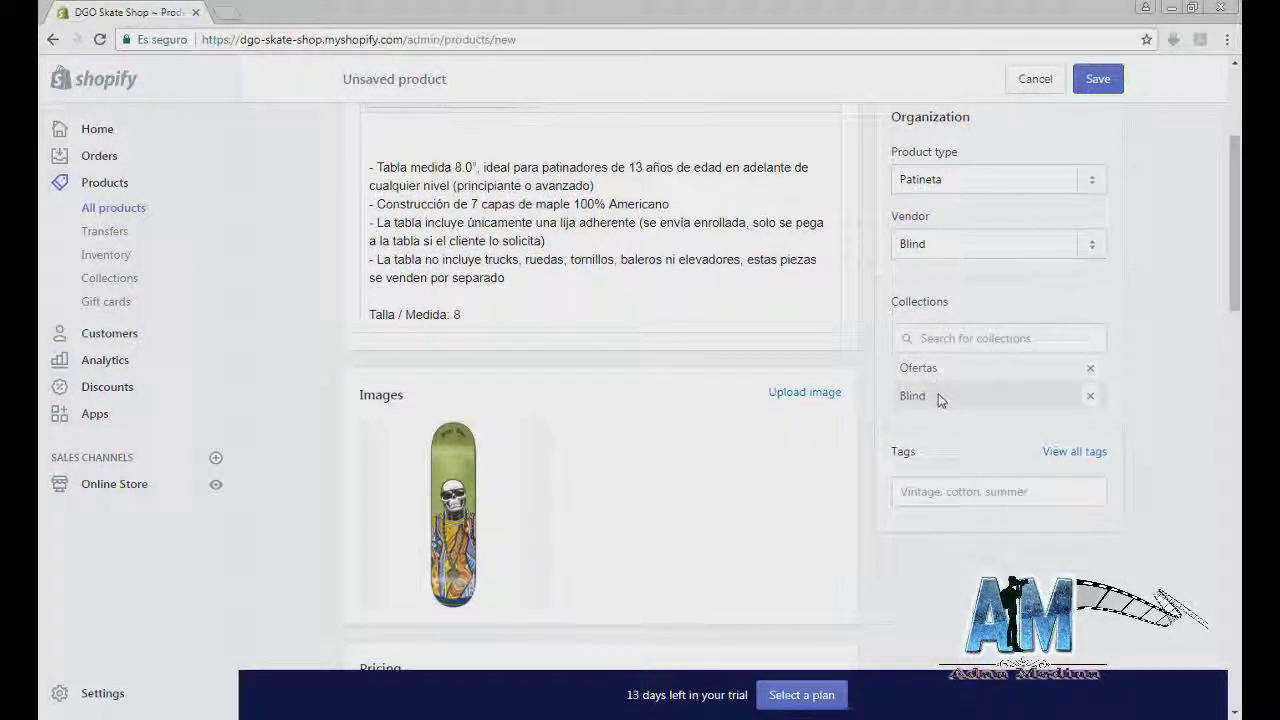
{"action": "left_click", "coordinate": [1102, 79]}
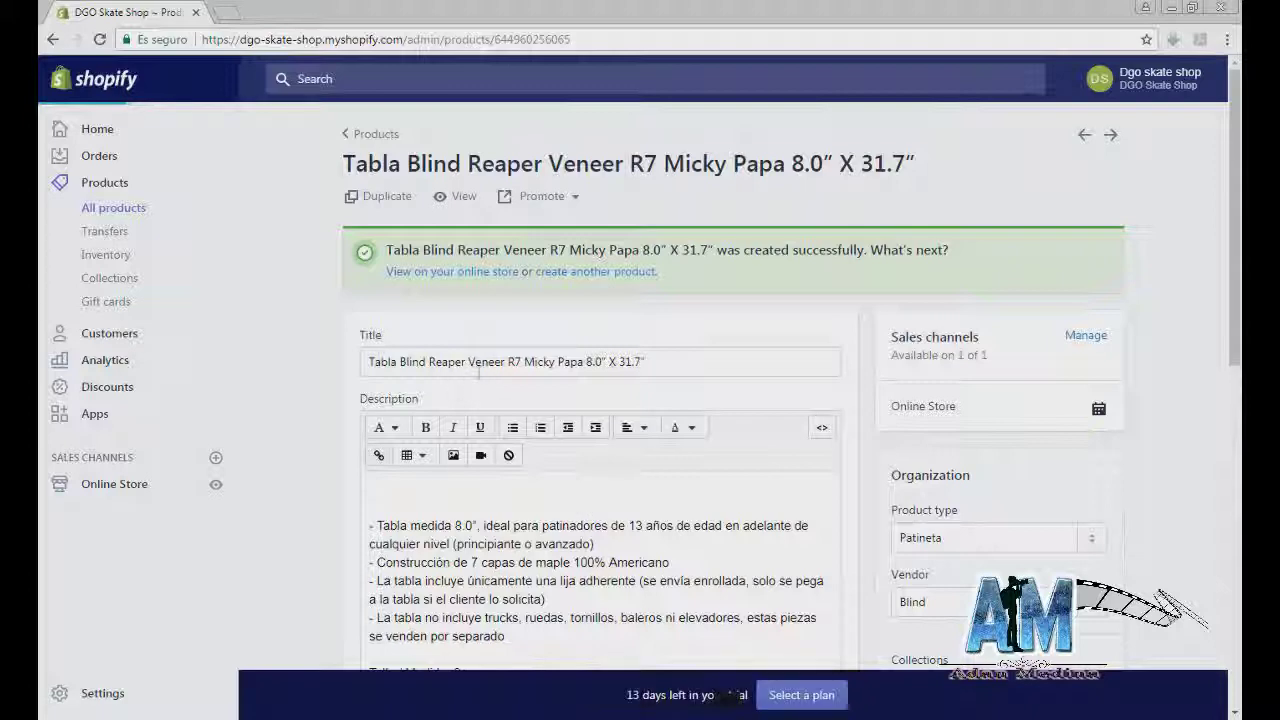
Step: Return to All products, browse the filter options, and search then clear 'ofertas'
{"action": "left_click", "coordinate": [106, 212]}
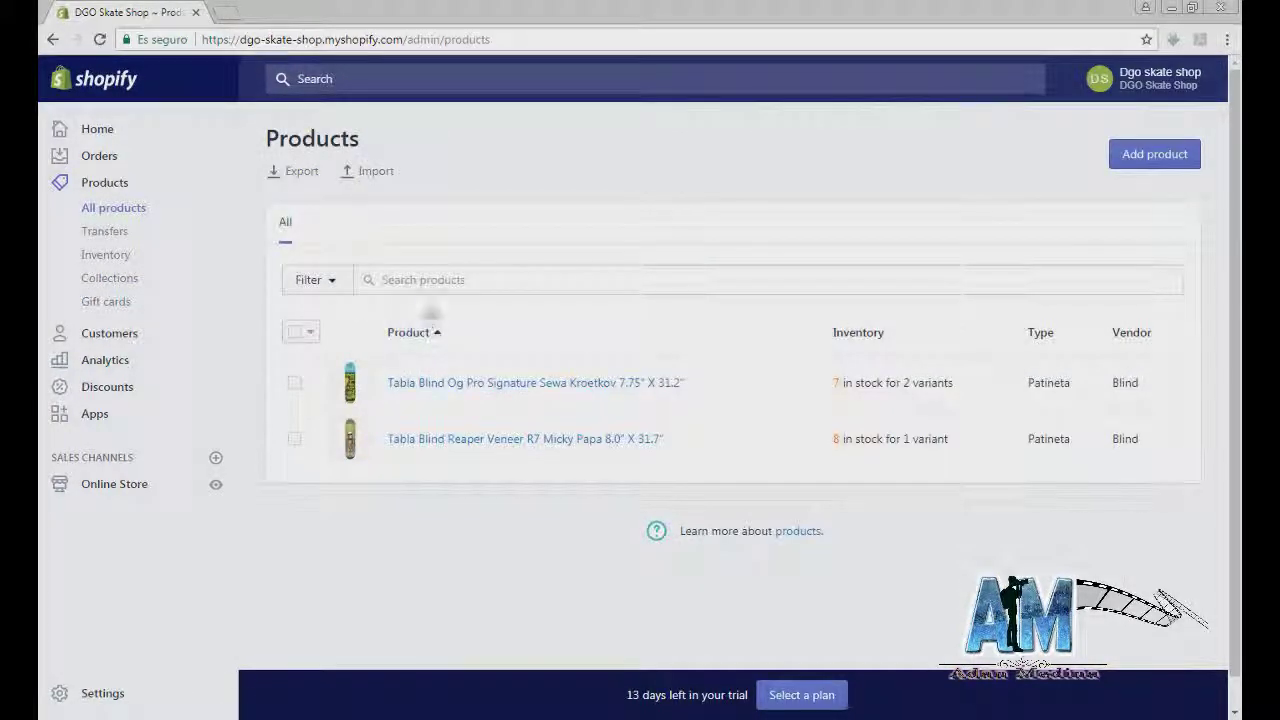
{"action": "left_click", "coordinate": [333, 283]}
{"action": "left_click", "coordinate": [381, 358]}
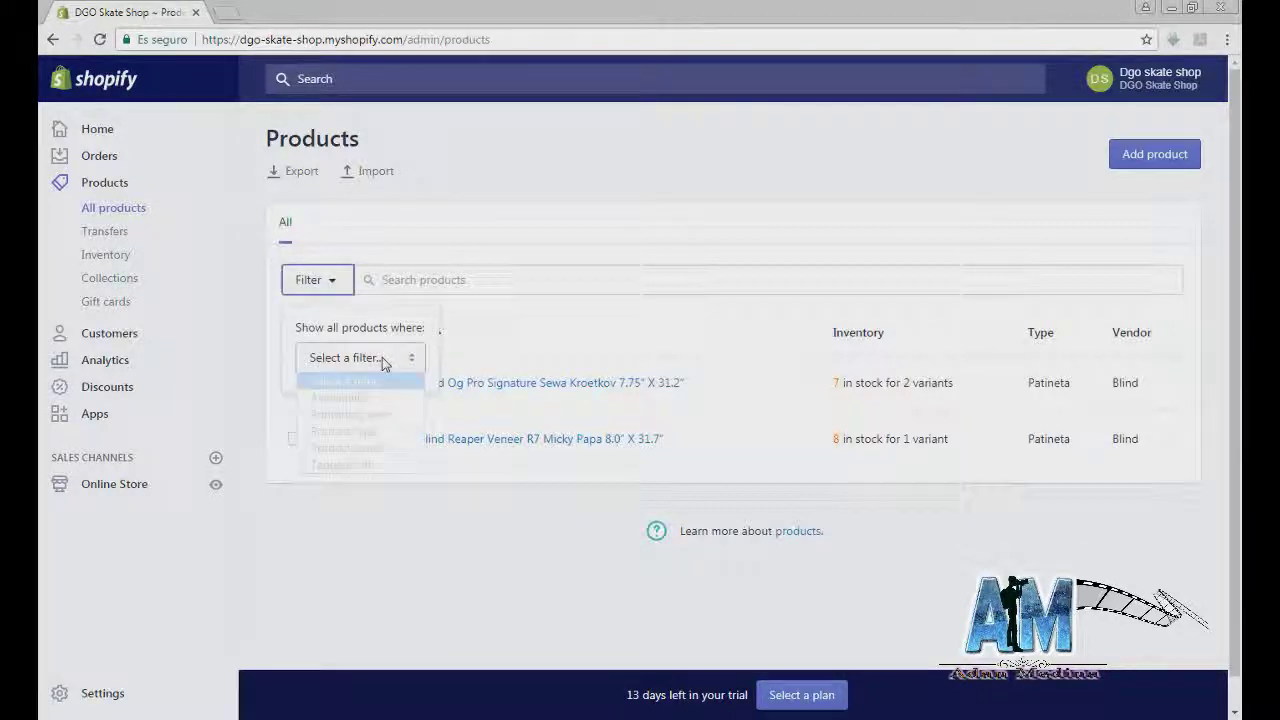
{"action": "left_click", "coordinate": [383, 360]}
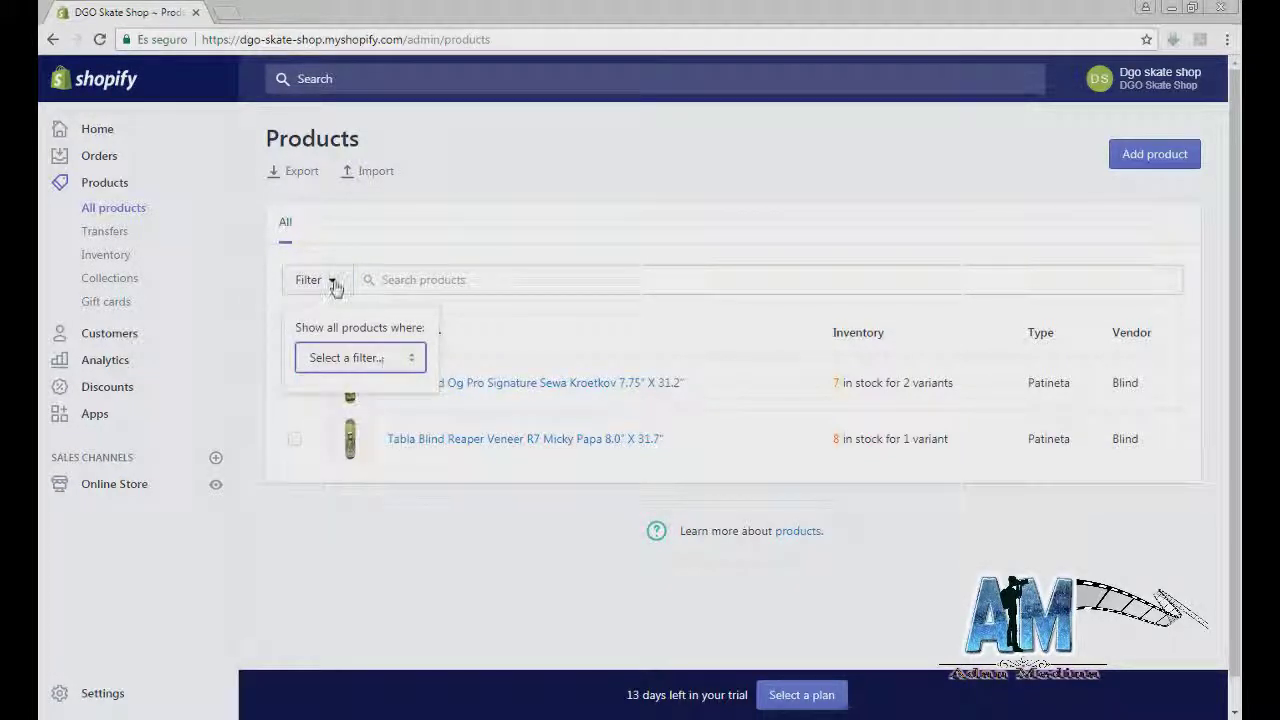
{"action": "left_click", "coordinate": [374, 279]}
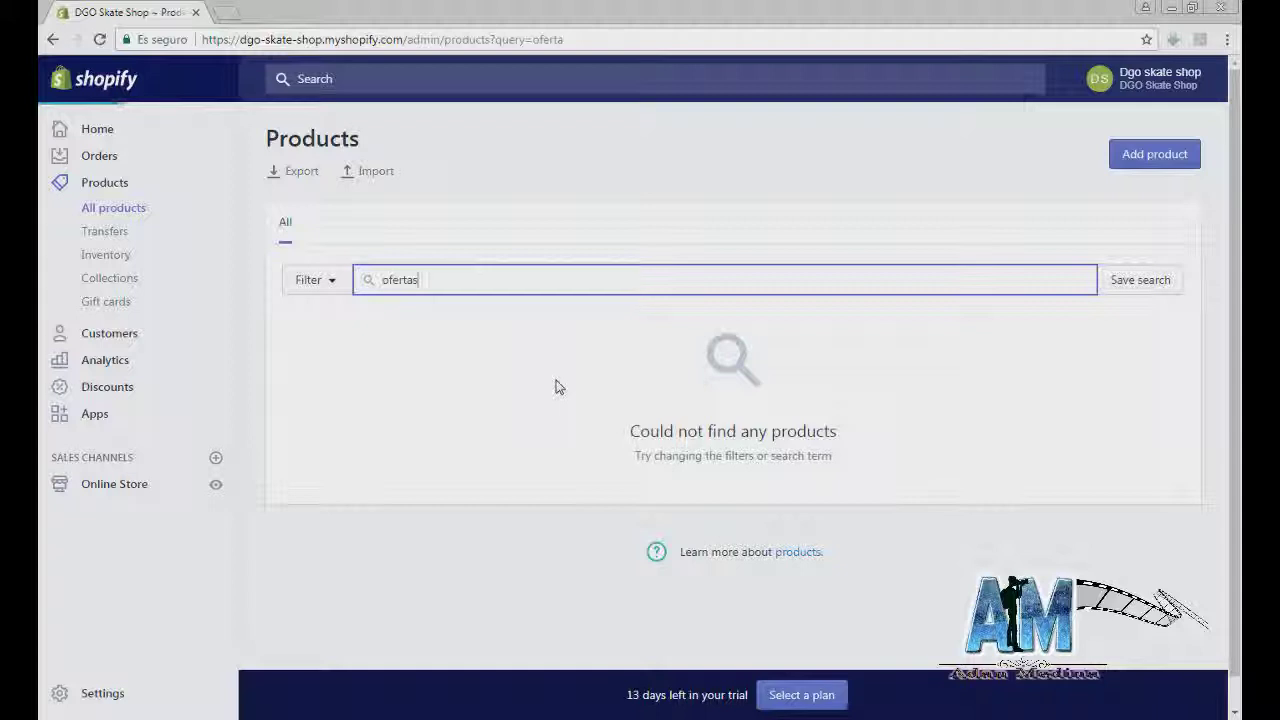
{"action": "left_click", "coordinate": [285, 228]}
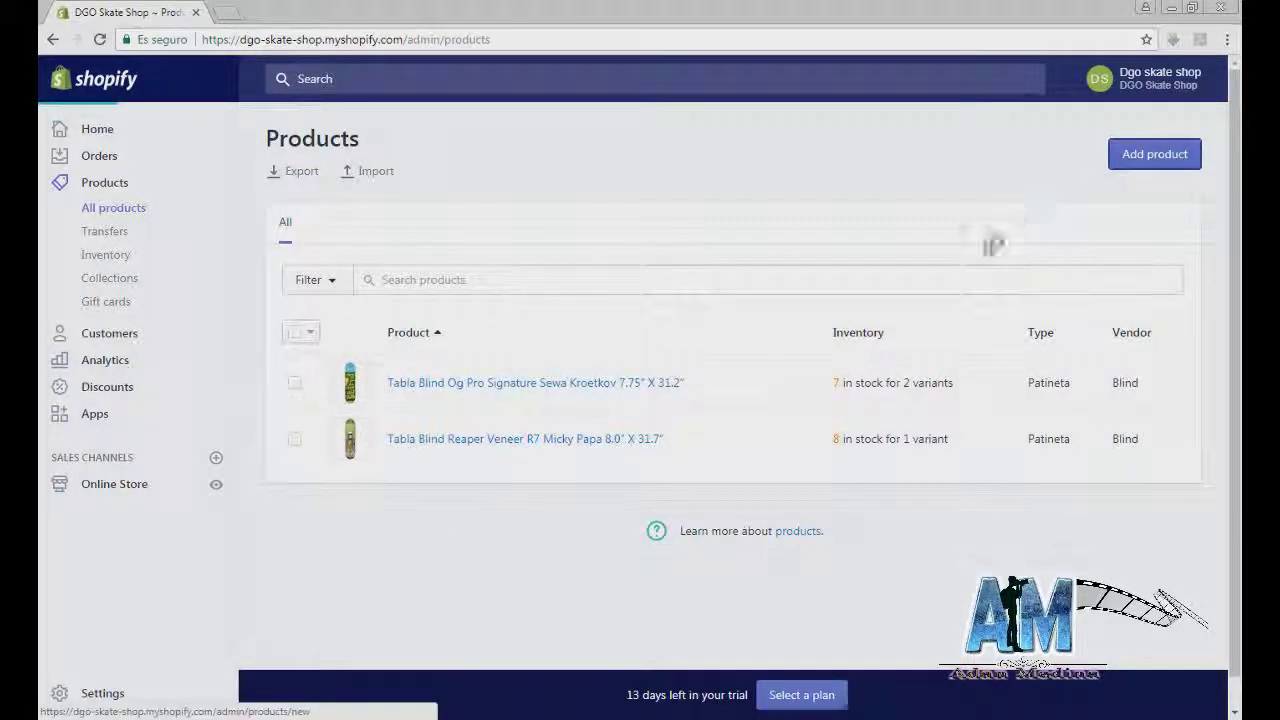
Step: Start a new product and upload the truck images from the accessories folder
{"action": "left_click", "coordinate": [1154, 153]}
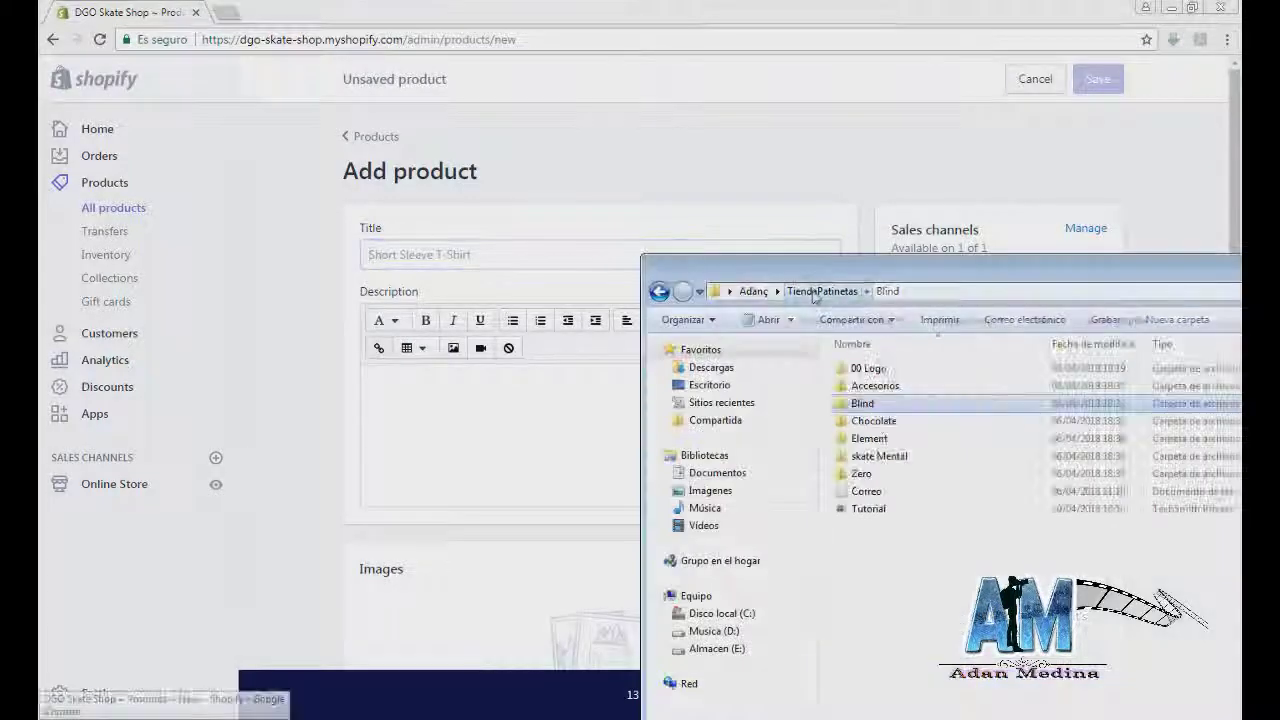
{"action": "double_click", "coordinate": [870, 420]}
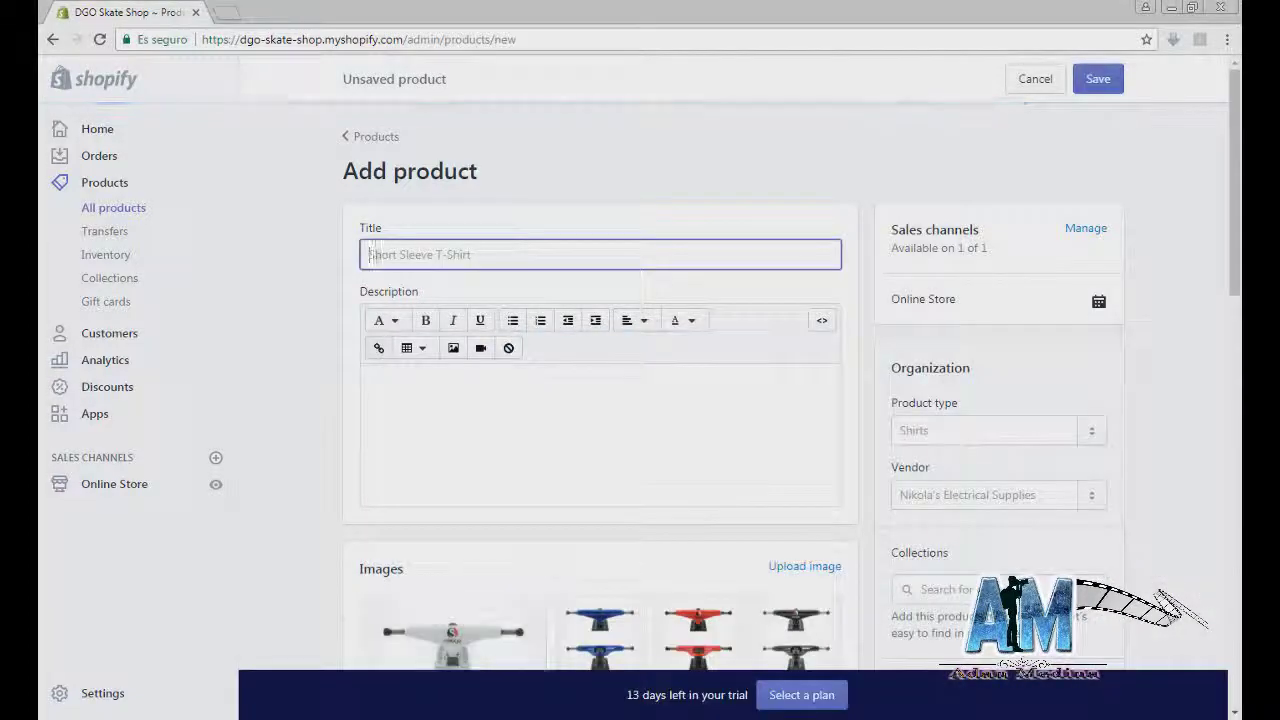
{"action": "left_click", "coordinate": [370, 381]}
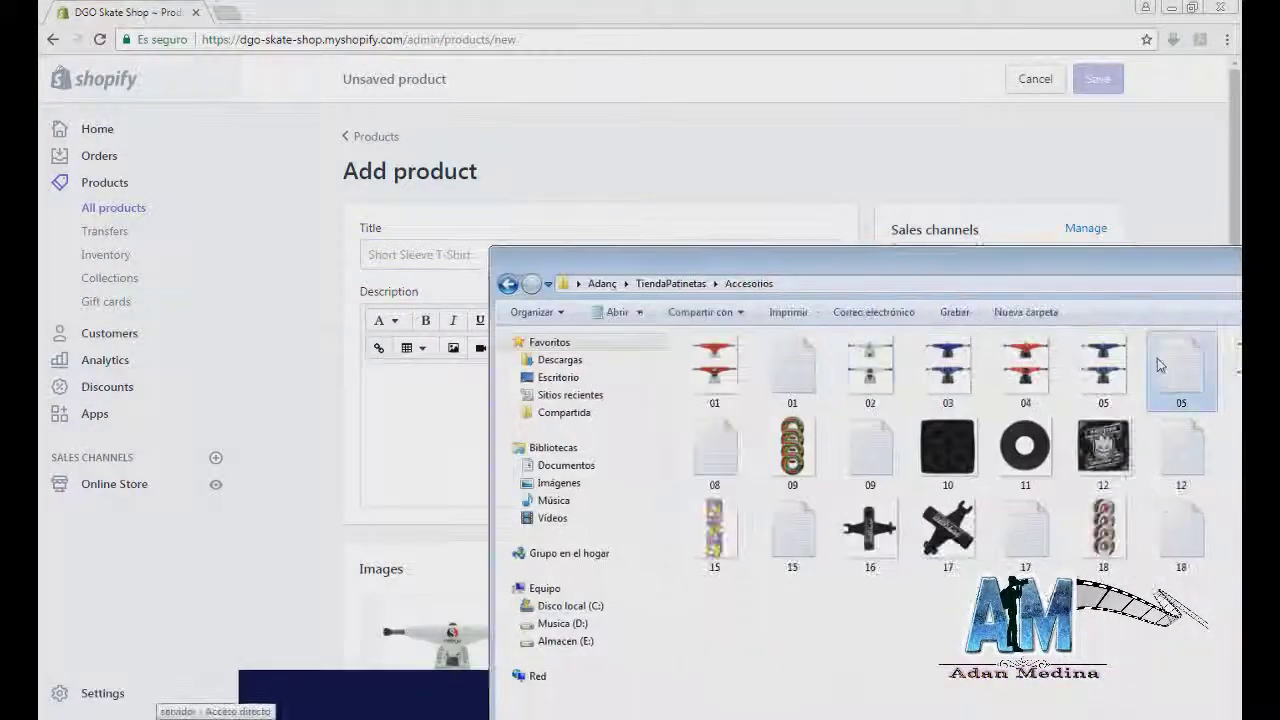
Step: Fill in the truck description and cut its first line into the title Trucks Shuriken 147
{"action": "key", "text": "ctrl+a"}
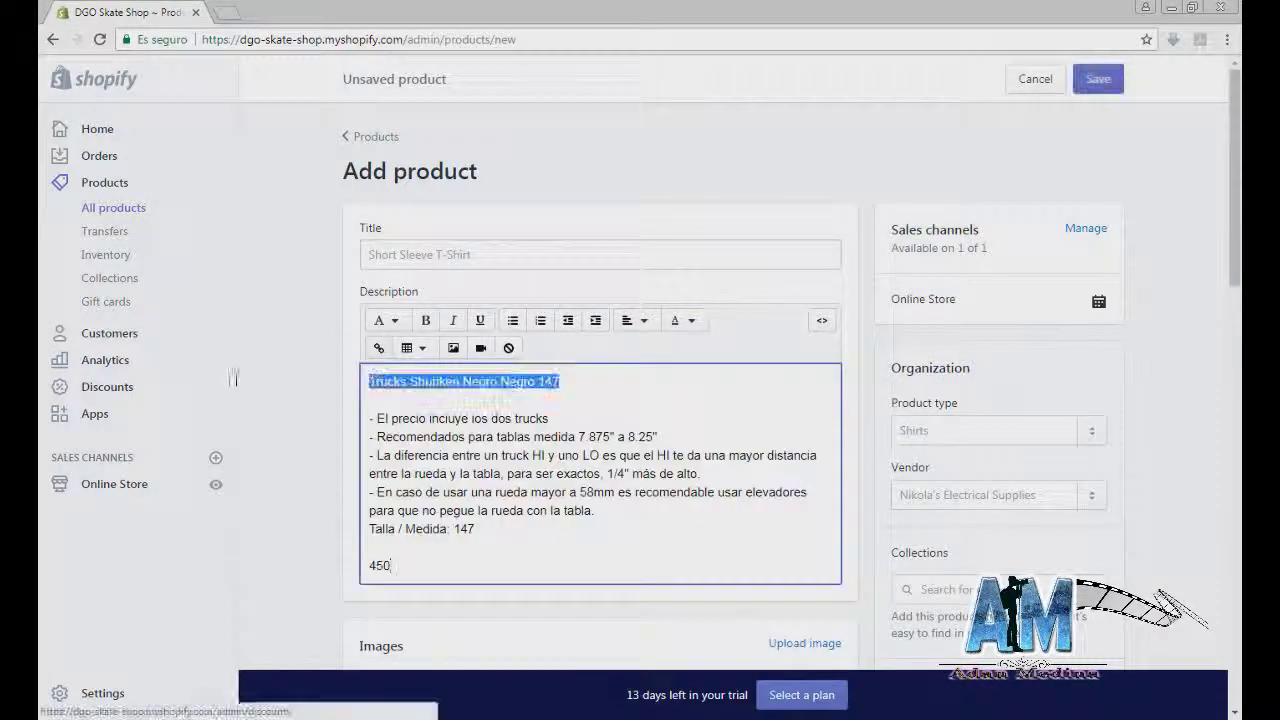
{"action": "key", "text": "ctrl+x"}
{"action": "left_click", "coordinate": [449, 254]}
{"action": "key", "text": "ctrl+v"}
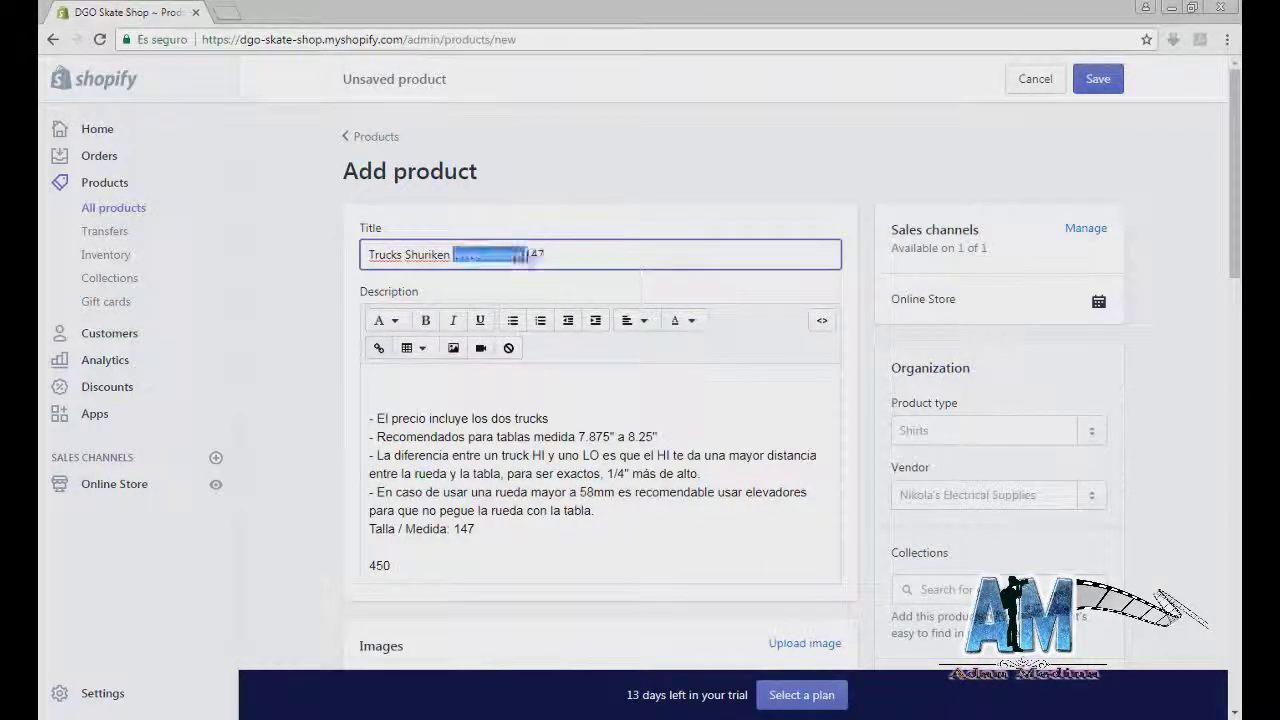
{"action": "key", "text": "Delete"}
{"action": "scroll", "coordinate": [600, 400], "scroll_direction": "down", "scroll_amount": 1}
Step: Set the product type to Trucks and the vendor to Shuriken
{"action": "left_click", "coordinate": [1030, 350]}
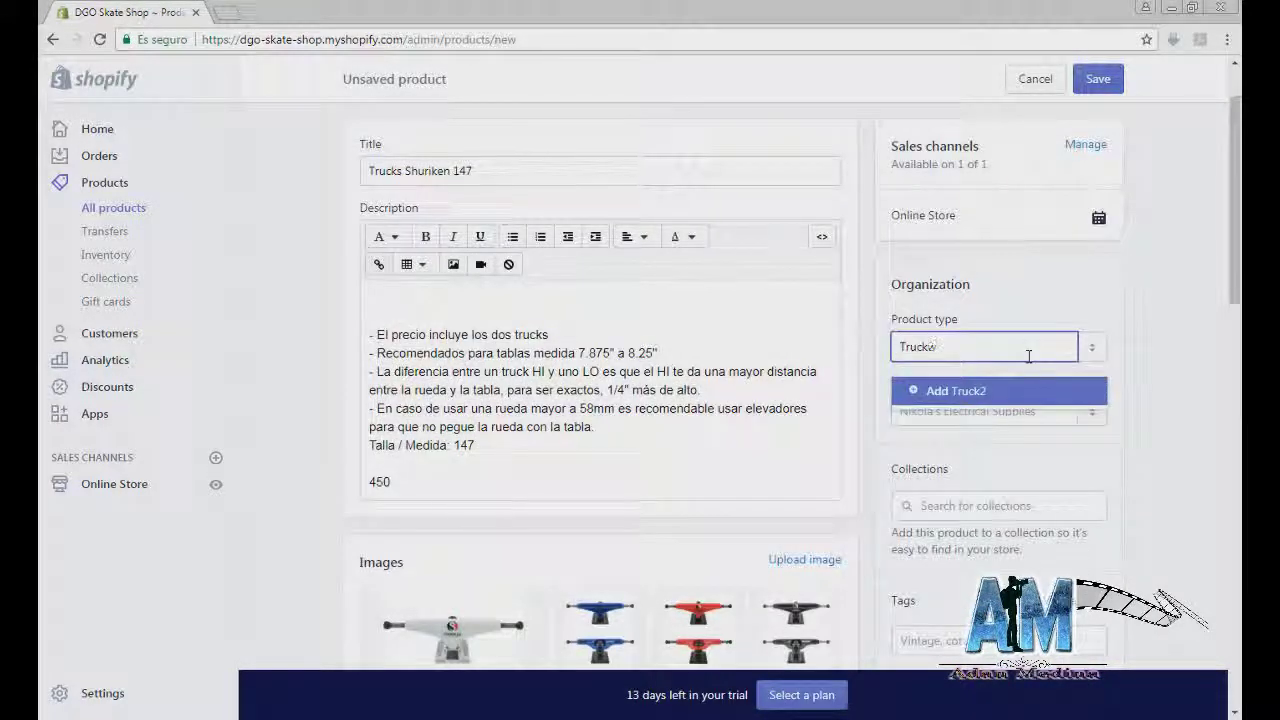
{"action": "left_click", "coordinate": [1005, 418]}
{"action": "type", "text": "Sh"}
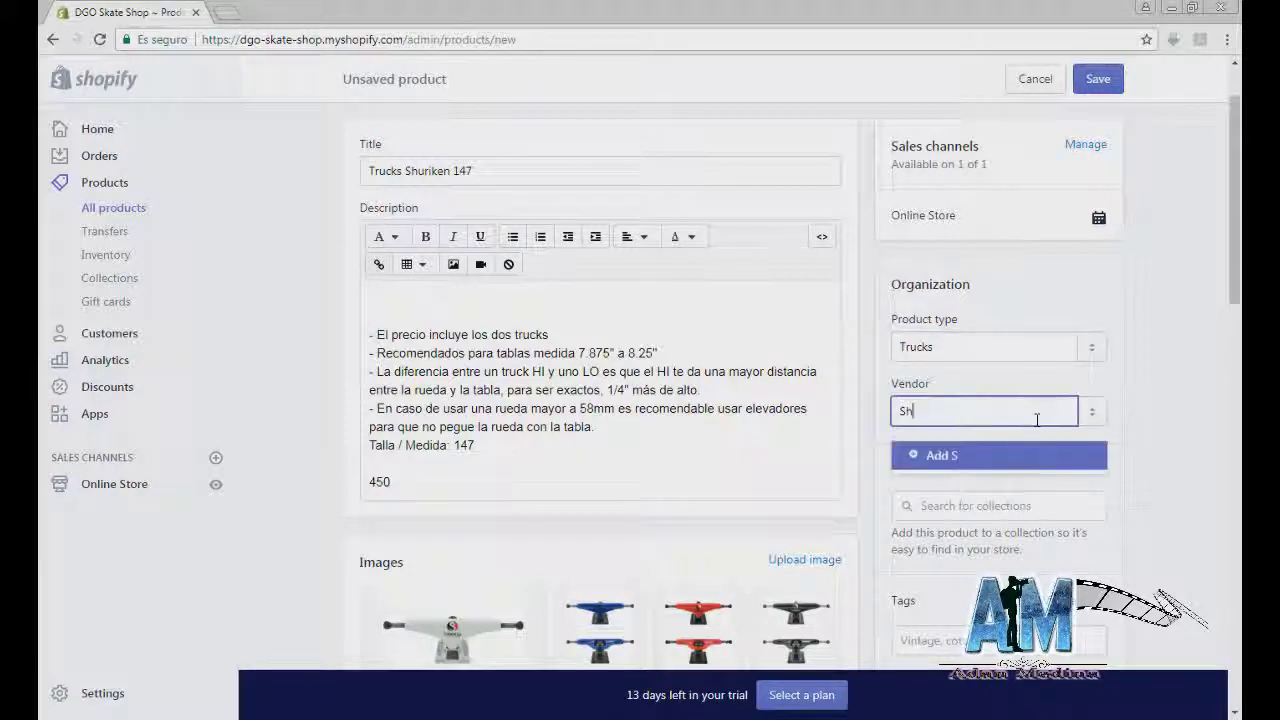
{"action": "type", "text": "uriken"}
{"action": "left_click", "coordinate": [1000, 455]}
Step: Add the trucks to the Accesorios collection and tag them Trucks
{"action": "left_click", "coordinate": [1000, 505]}
{"action": "scroll", "coordinate": [931, 409], "scroll_direction": "down", "scroll_amount": 2}
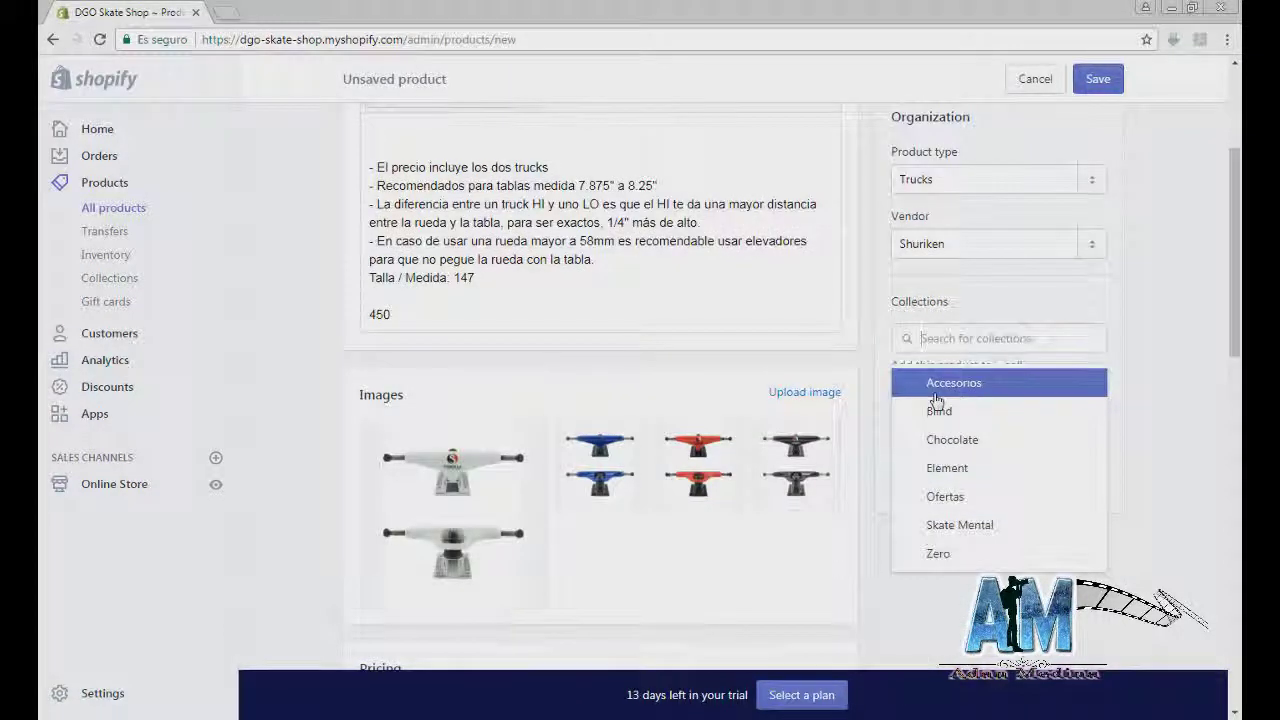
{"action": "scroll", "coordinate": [921, 383], "scroll_direction": "down", "scroll_amount": 1}
{"action": "left_click", "coordinate": [921, 383]}
{"action": "type", "text": "Trucks"}
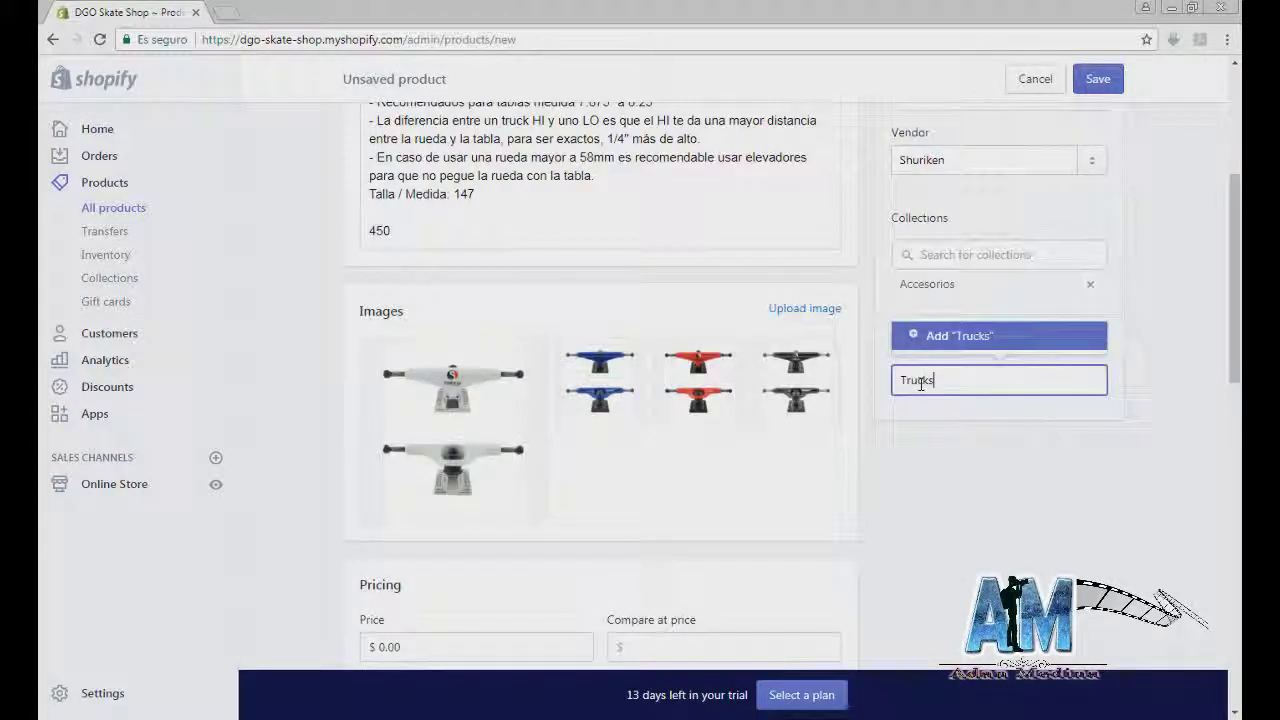
{"action": "scroll", "coordinate": [797, 476], "scroll_direction": "down", "scroll_amount": 2}
{"action": "left_click", "coordinate": [493, 485]}
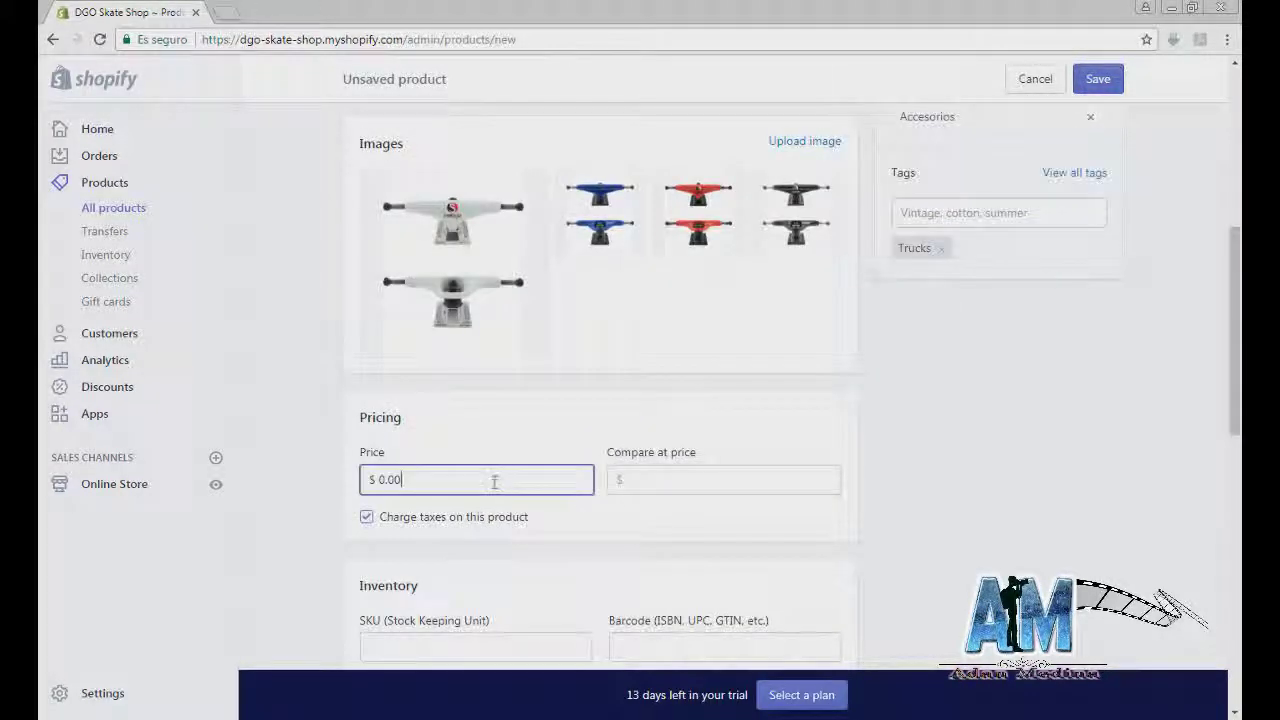
Step: Price the trucks at 450, have Shopify track stock, and enter the 0.6 kg weight
{"action": "type", "text": "450"}
{"action": "scroll", "coordinate": [580, 553], "scroll_direction": "down", "scroll_amount": 1}
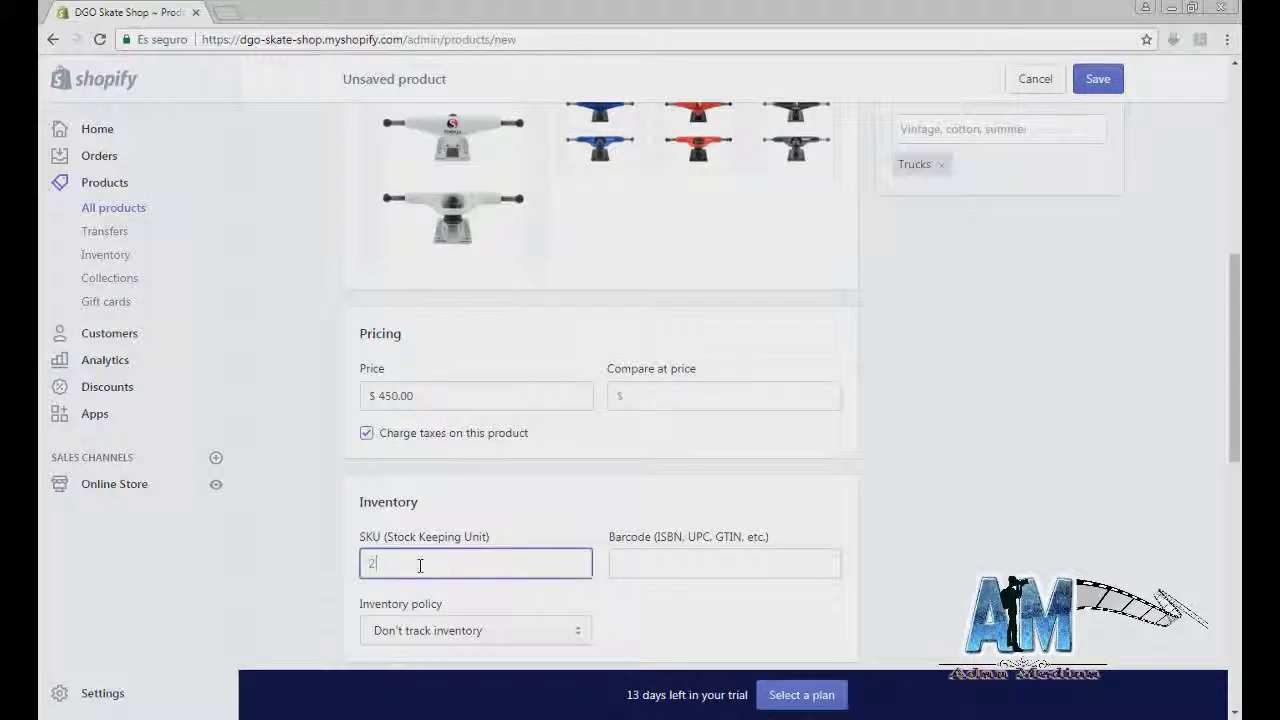
{"action": "scroll", "coordinate": [440, 566], "scroll_direction": "down", "scroll_amount": 2}
{"action": "left_click", "coordinate": [470, 457]}
{"action": "left_click", "coordinate": [470, 500]}
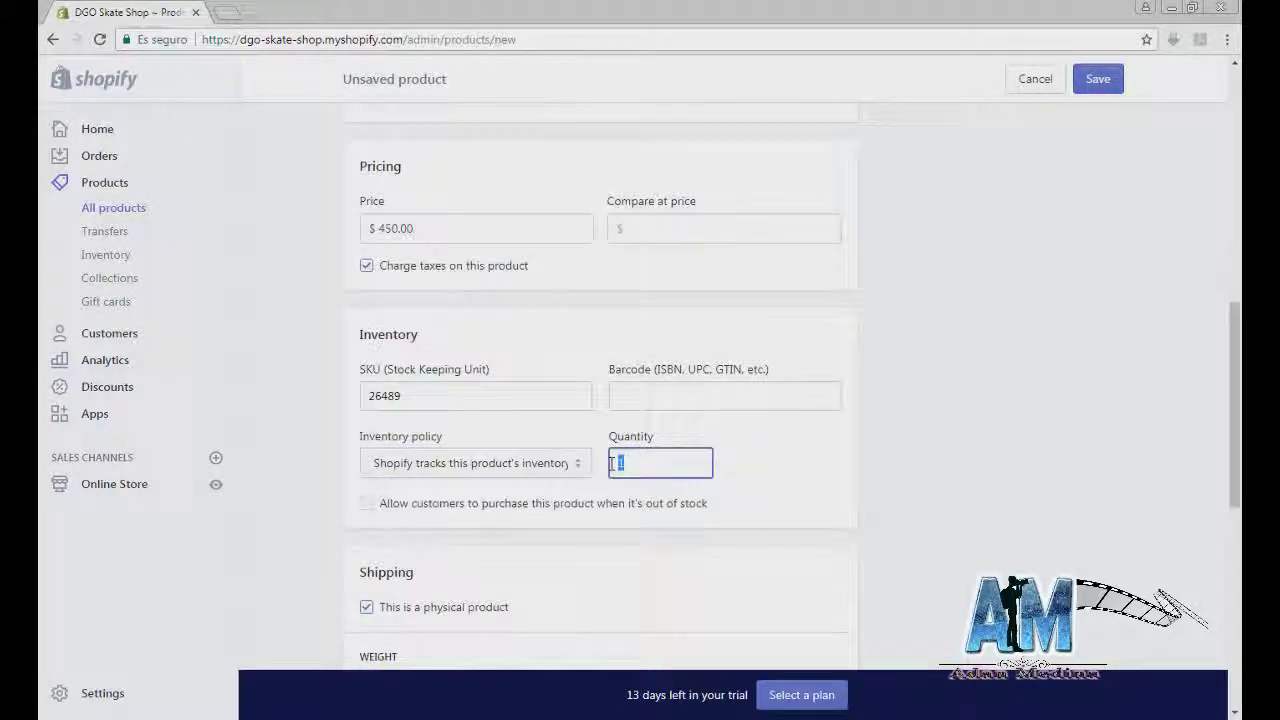
{"action": "scroll", "coordinate": [776, 388], "scroll_direction": "up", "scroll_amount": 5}
{"action": "key", "text": "Tab"}
{"action": "key", "text": "Tab"}
{"action": "key", "text": "Tab"}
{"action": "key", "text": "Tab"}
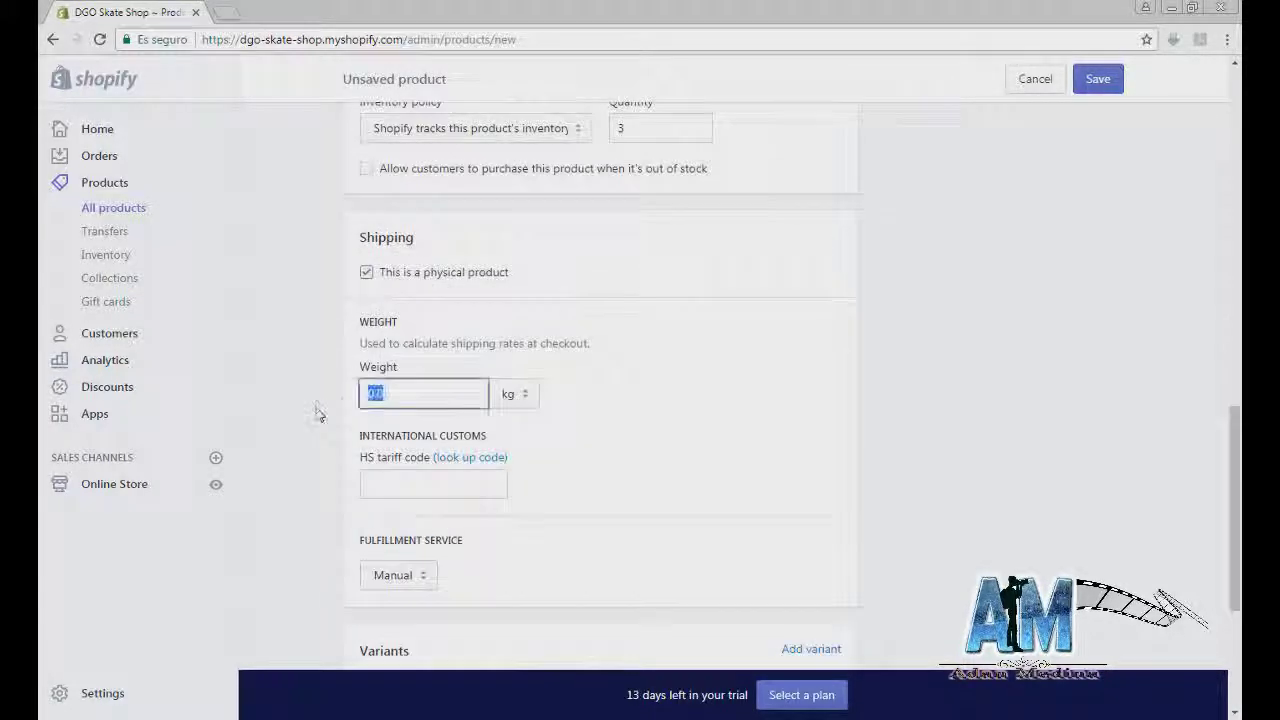
{"action": "scroll", "coordinate": [414, 451], "scroll_direction": "down", "scroll_amount": 3}
Step: Add Color variants blanco, azul, anaranjado and negro, then save the trucks
{"action": "left_click", "coordinate": [814, 397]}
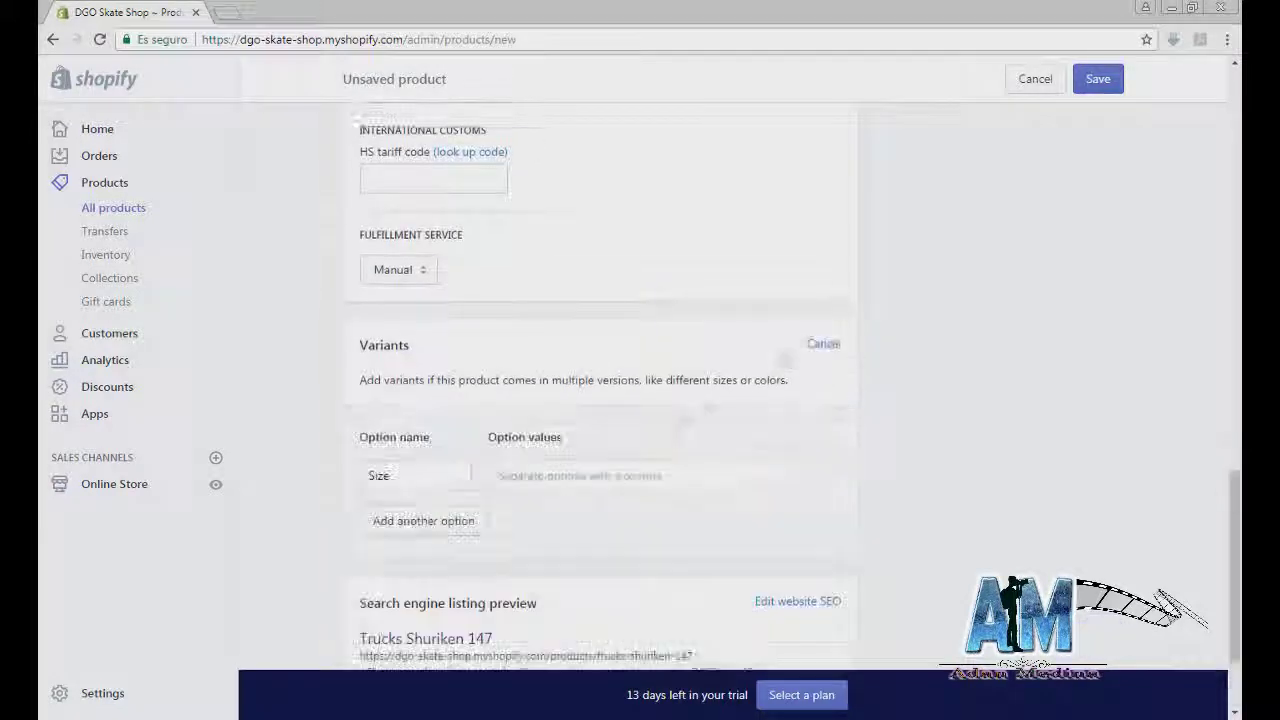
{"action": "left_click", "coordinate": [423, 520]}
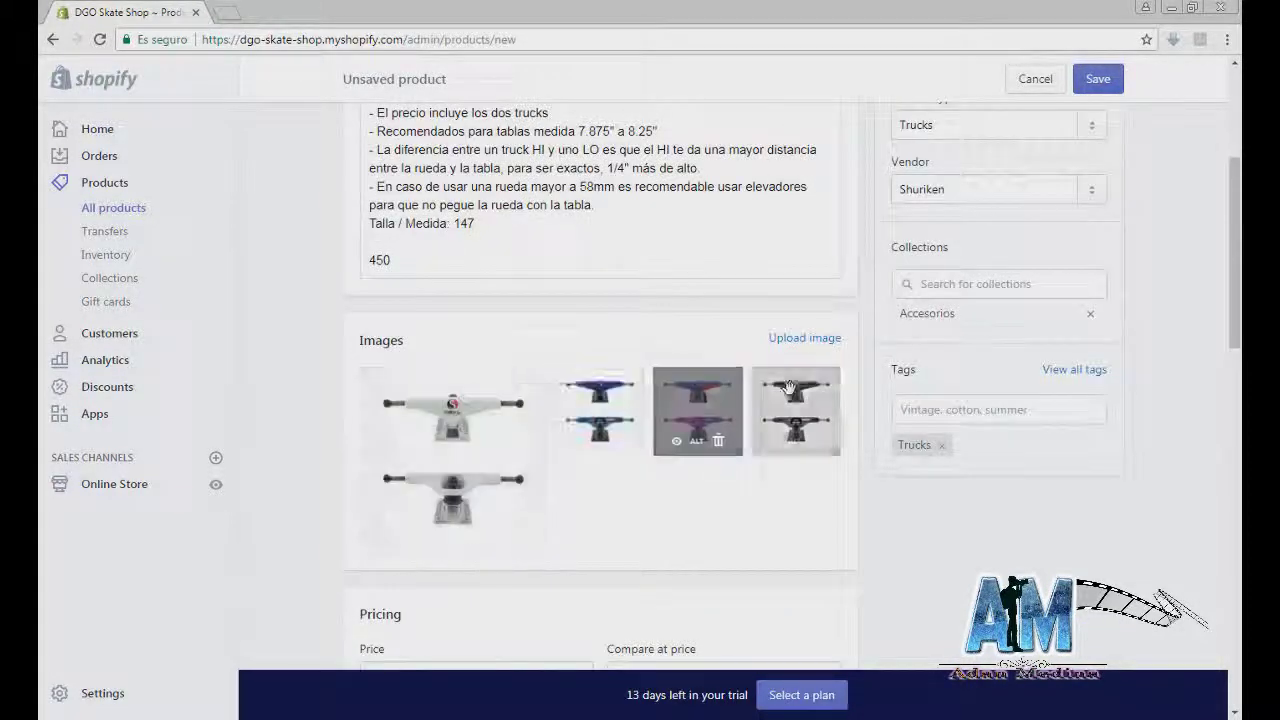
{"action": "scroll", "coordinate": [891, 531], "scroll_direction": "down", "scroll_amount": 15}
{"action": "left_click", "coordinate": [546, 559]}
{"action": "type", "text": "blan"}
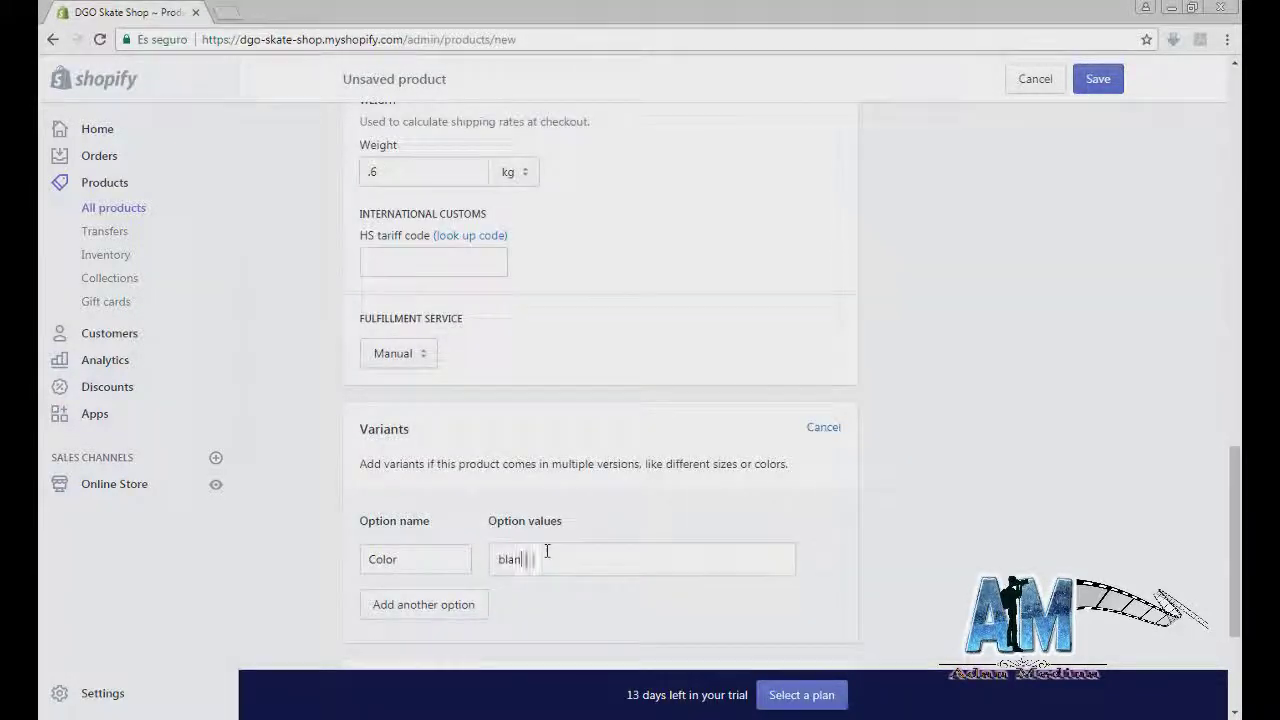
{"action": "type", "text": "co,azul anaranjado negro"}
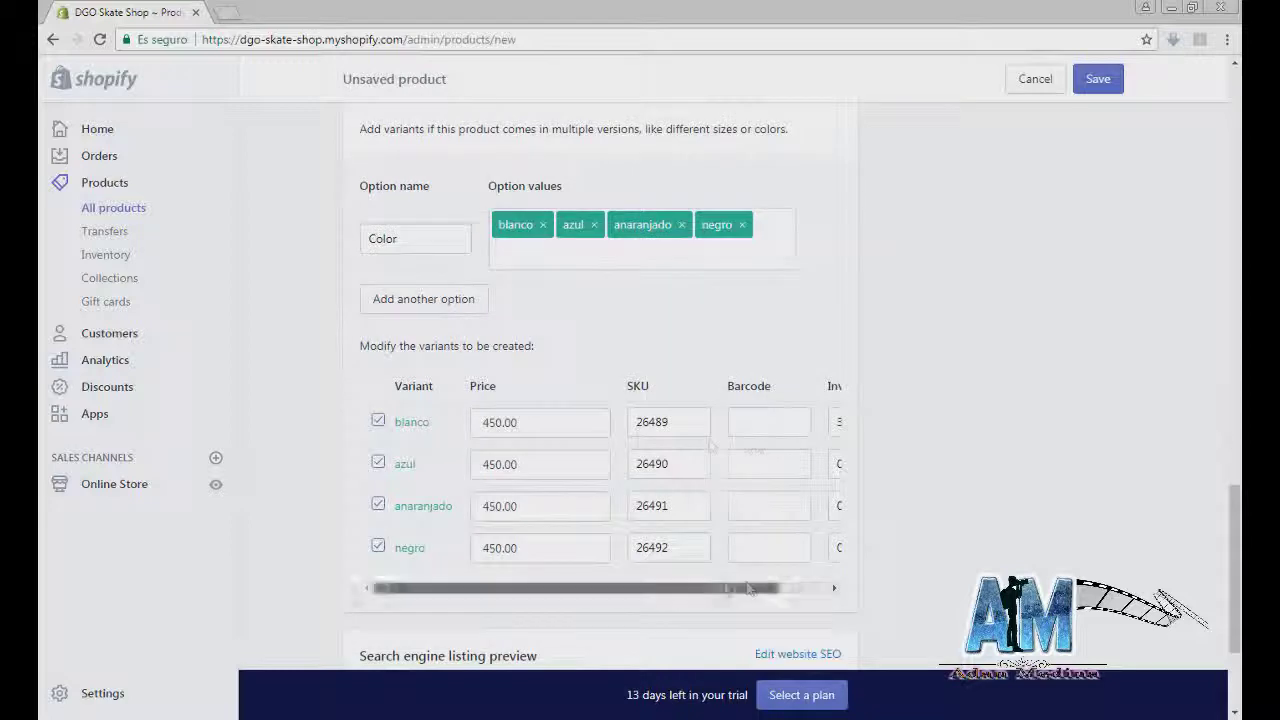
{"action": "left_click", "coordinate": [805, 470]}
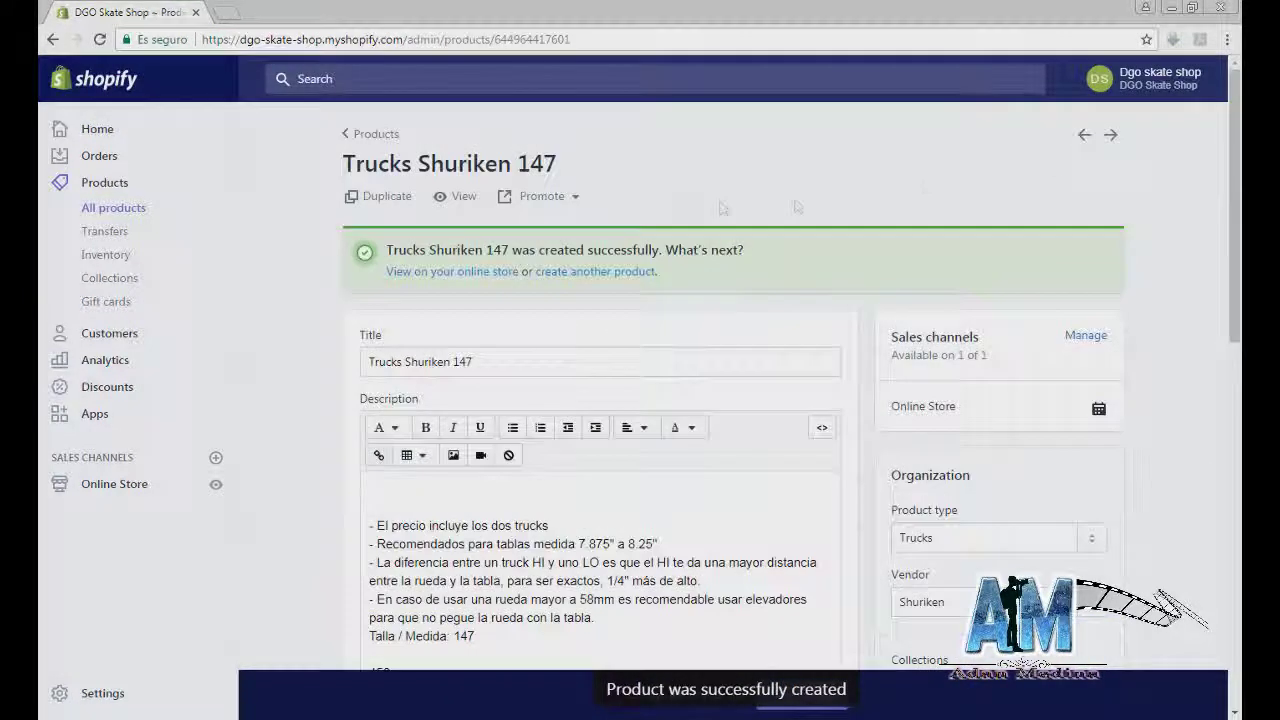
{"action": "left_click", "coordinate": [560, 273]}
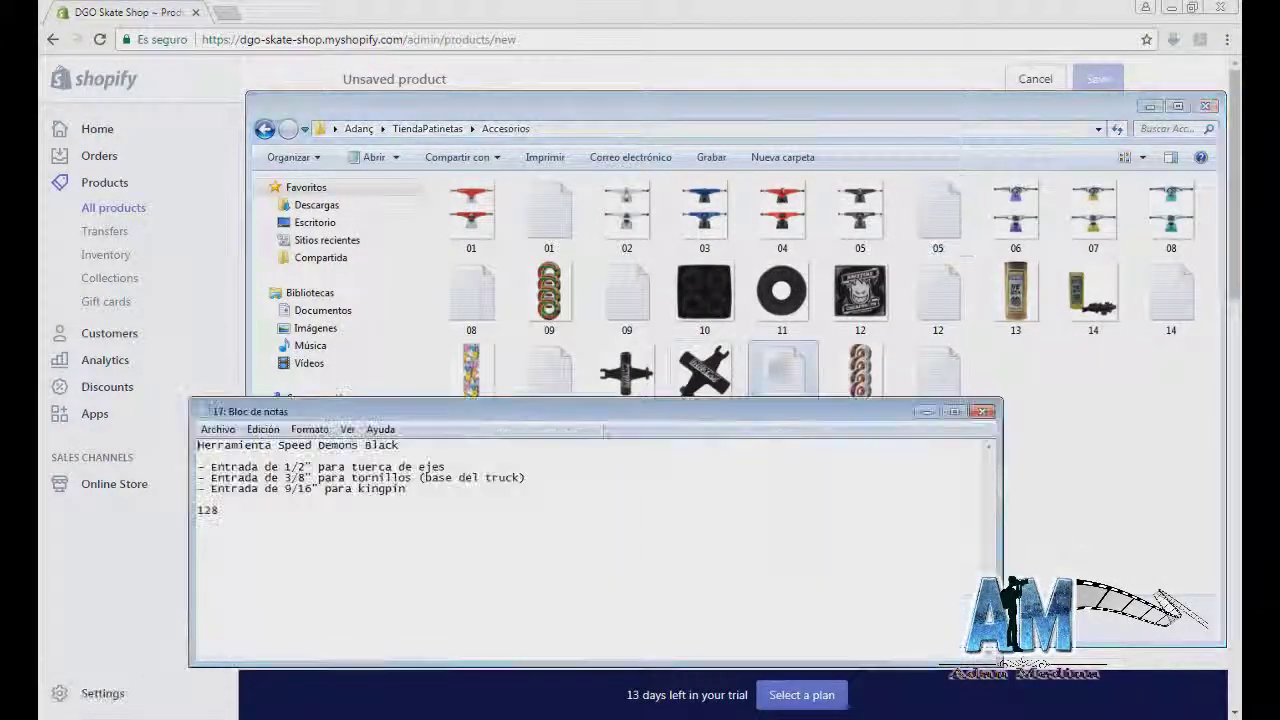
Step: Copy the tool's description from the notes and set the product type to Herramienta
{"action": "left_click_drag", "start_coordinate": [412, 489], "coordinate": [198, 444]}
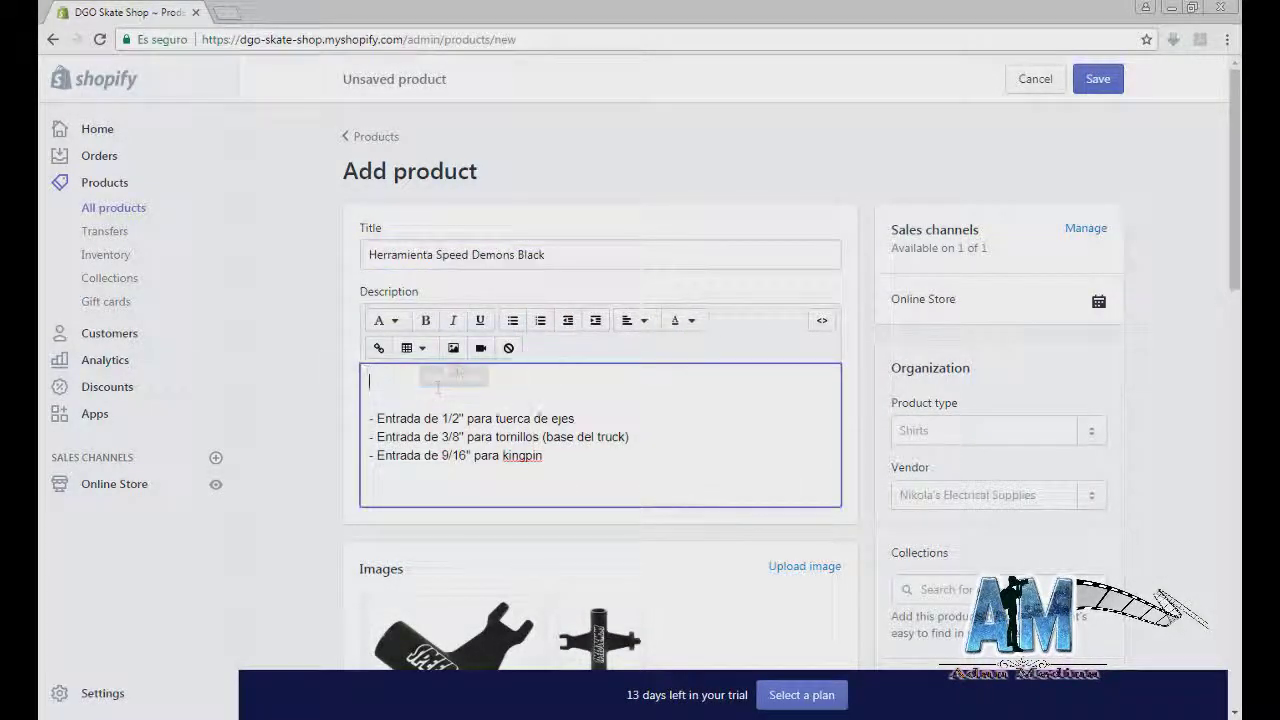
{"action": "left_click", "coordinate": [988, 429]}
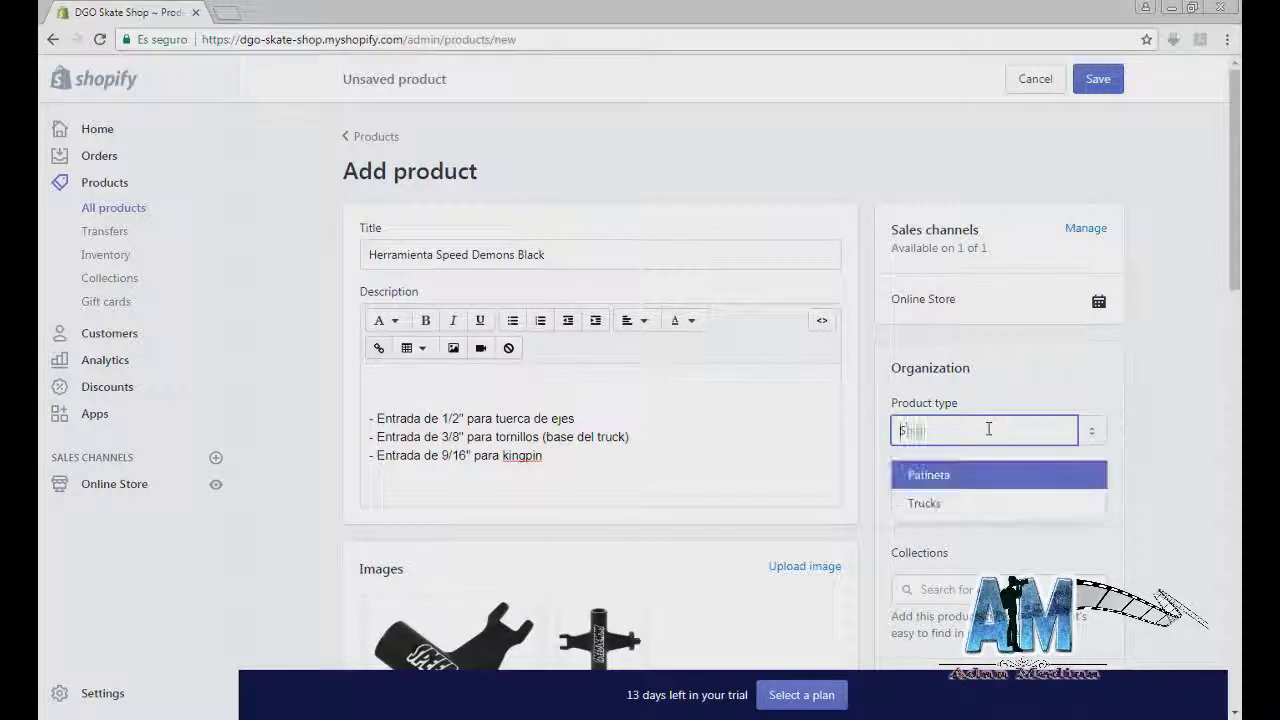
{"action": "type", "text": "Herramienta"}
{"action": "left_click", "coordinate": [946, 476]}
Step: Set vendor Speed Demon, add it to Accesorios, and tag it llave and demon
{"action": "type", "text": "Speed Demon"}
{"action": "key", "text": "Tab"}
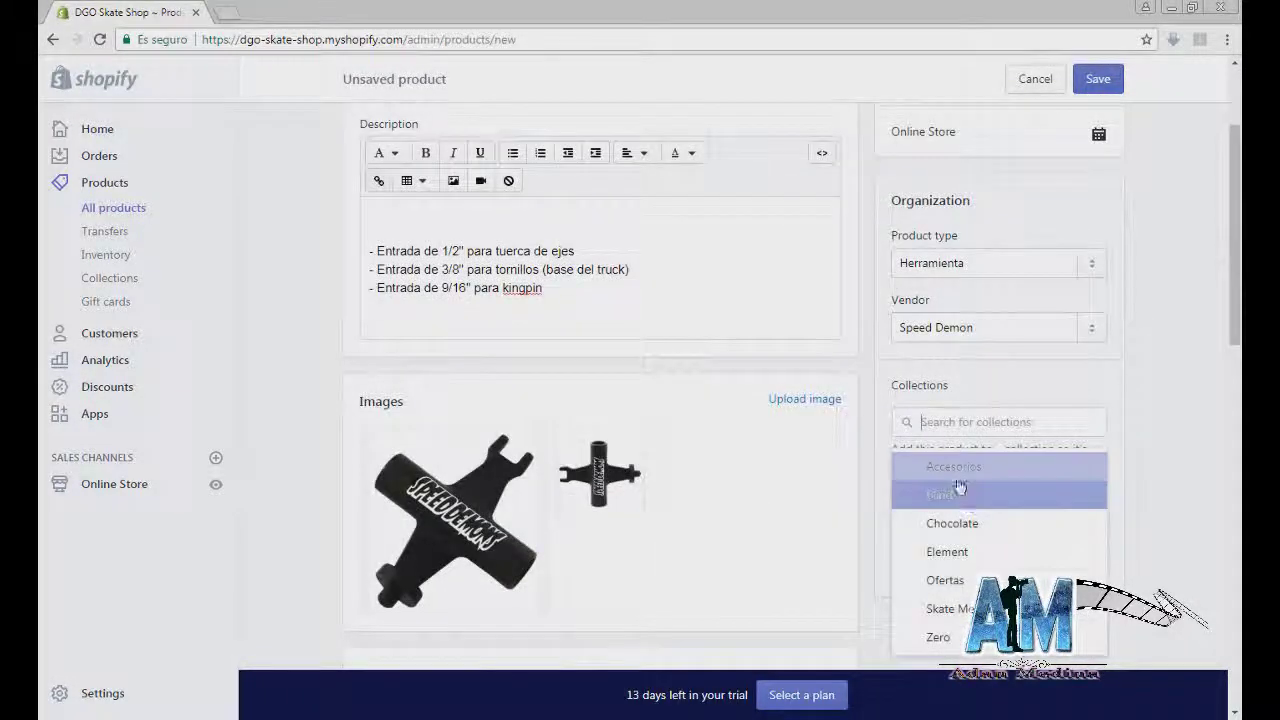
{"action": "key", "text": "Return"}
{"action": "key", "text": "Tab"}
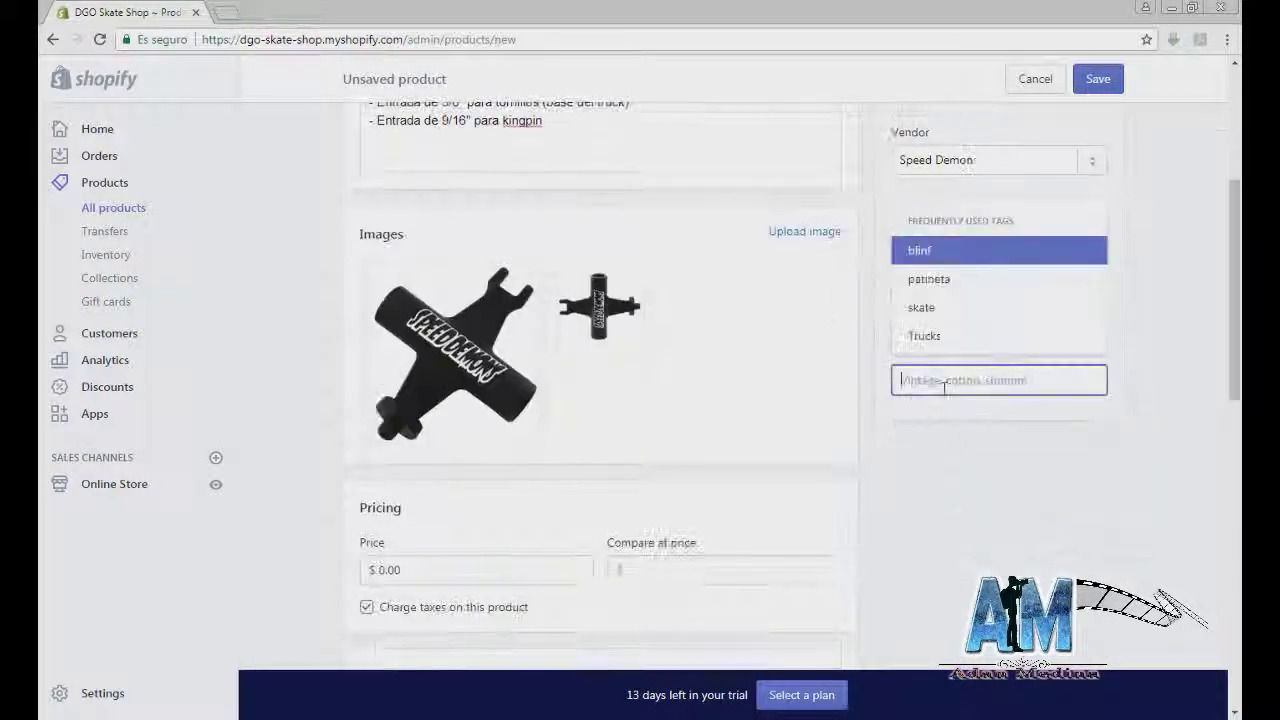
{"action": "type", "text": "Itave"}
{"action": "key", "text": "Return"}
{"action": "type", "text": "demon"}
{"action": "key", "text": "Return"}
Step: Add the tool to the Ofertas collection and enter SKU 54893
{"action": "key", "text": "Tab"}
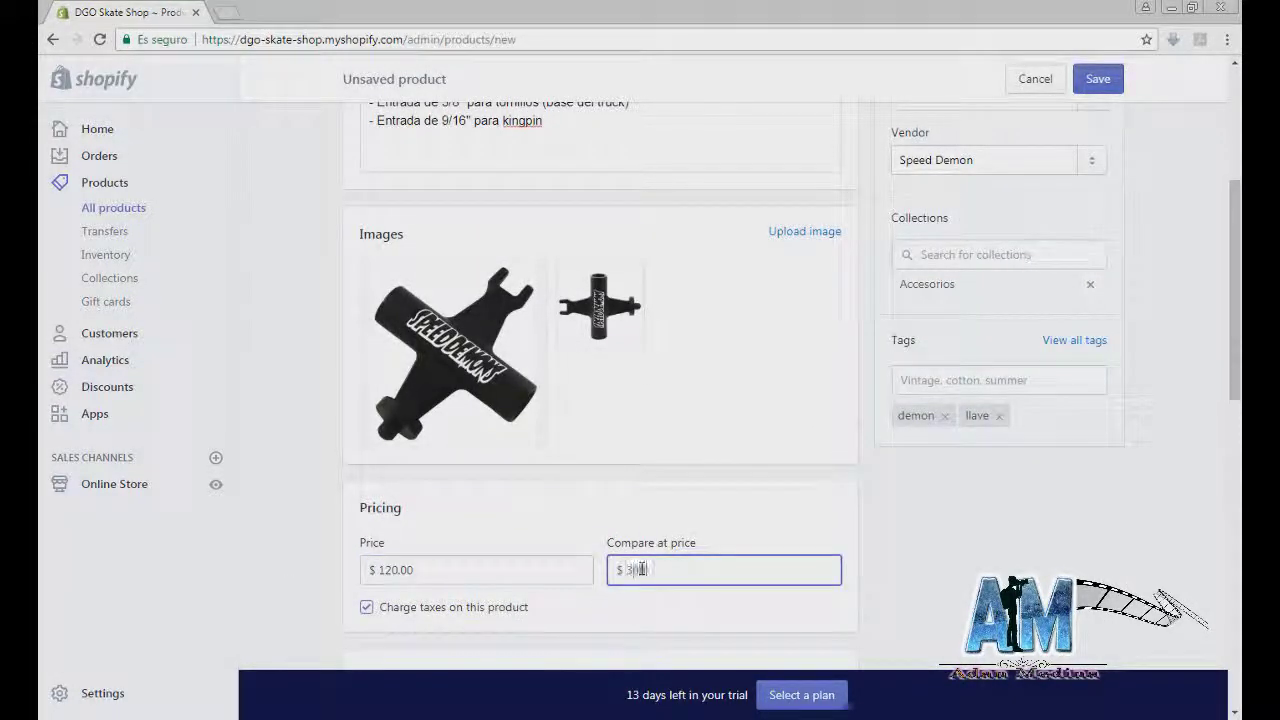
{"action": "left_click", "coordinate": [970, 252]}
{"action": "scroll", "coordinate": [700, 450], "scroll_direction": "down", "scroll_amount": 4}
{"action": "left_click", "coordinate": [490, 400]}
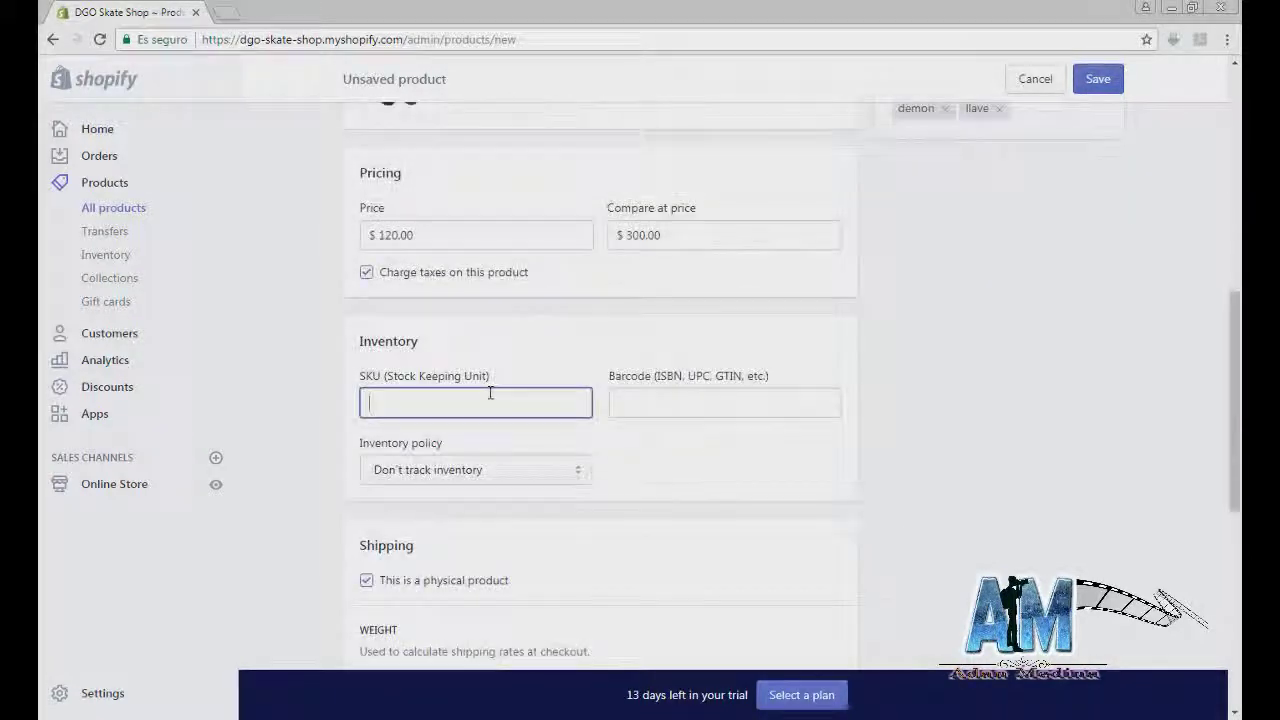
{"action": "type", "text": "54893"}
Step: Turn on stock tracking, enter the quantity, and save the tool product
{"action": "scroll", "coordinate": [490, 400], "scroll_direction": "down", "scroll_amount": 2}
{"action": "left_click", "coordinate": [475, 300]}
{"action": "left_click", "coordinate": [471, 343]}
{"action": "key", "text": "Tab"}
{"action": "key", "text": "Tab"}
{"action": "key", "text": "Tab"}
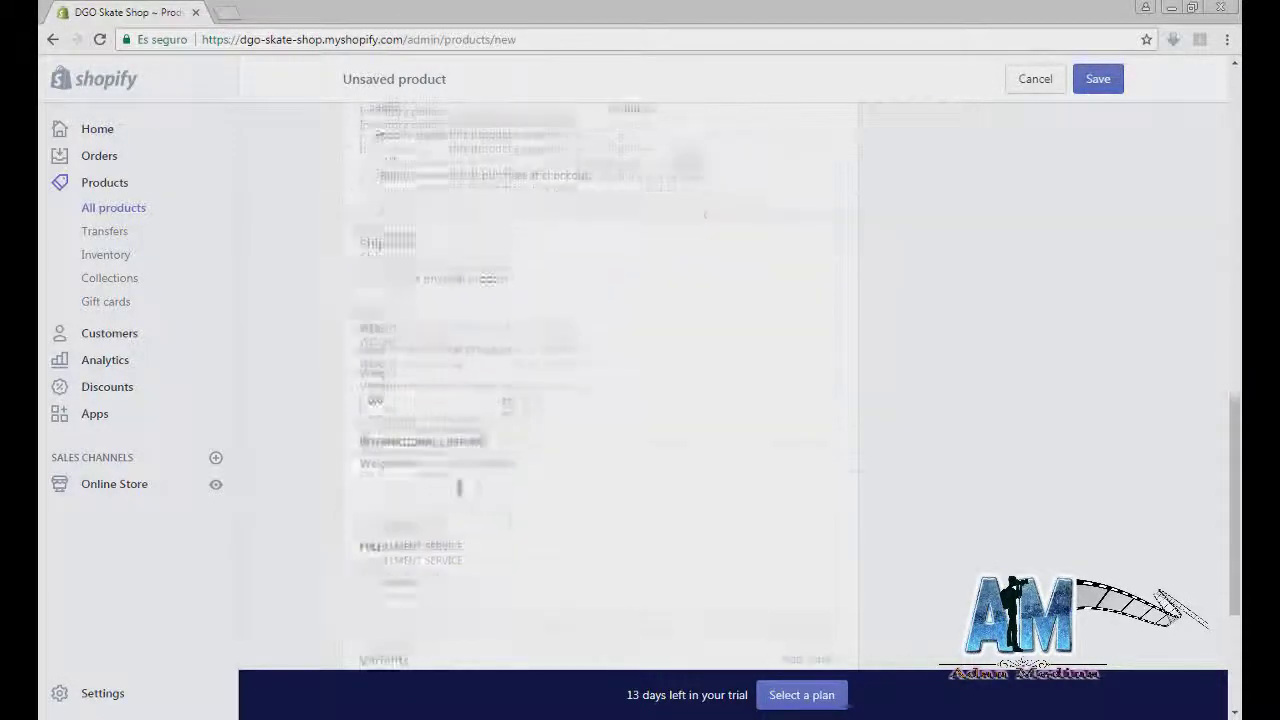
{"action": "scroll", "coordinate": [657, 409], "scroll_direction": "down", "scroll_amount": 1}
{"action": "scroll", "coordinate": [657, 394], "scroll_direction": "up", "scroll_amount": 10}
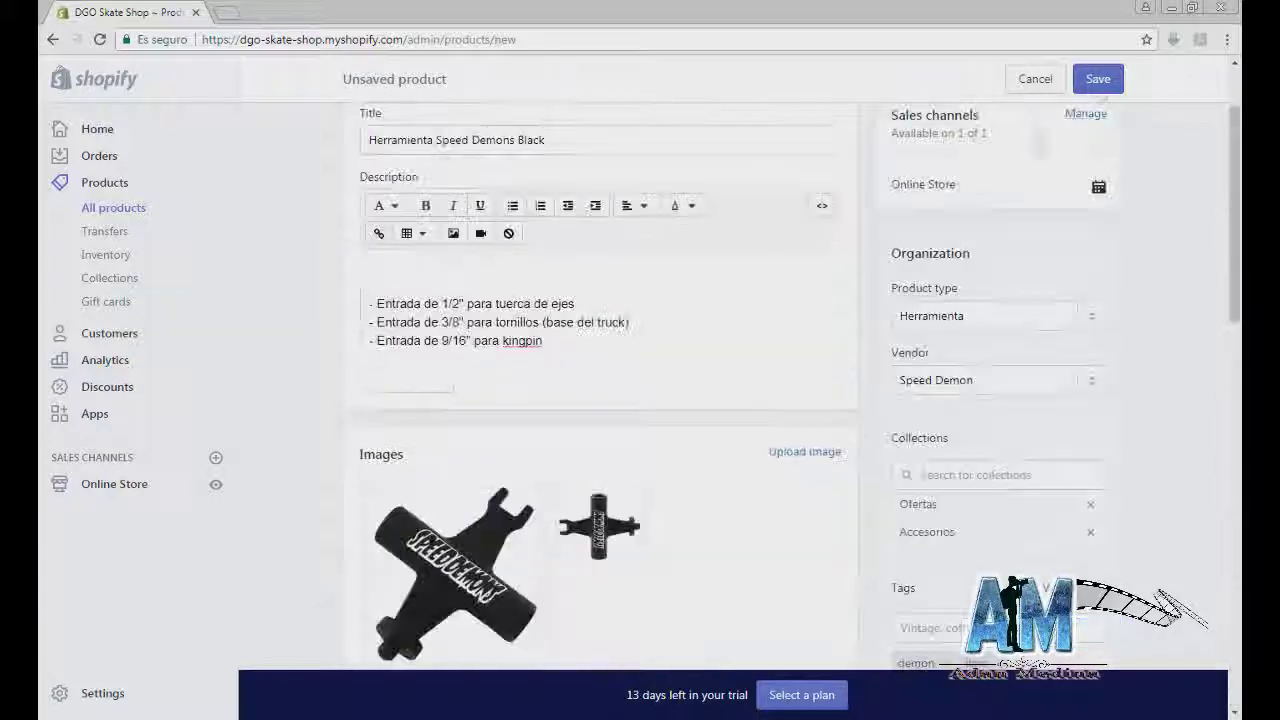
{"action": "left_click", "coordinate": [1098, 80]}
{"action": "left_click", "coordinate": [588, 160]}
Step: Add board image 02 from the Chocolate folder to the new product's images
{"action": "left_click", "coordinate": [806, 294]}
{"action": "left_click", "coordinate": [567, 160]}
{"action": "key", "text": "alt+Tab"}
{"action": "left_click", "coordinate": [540, 180]}
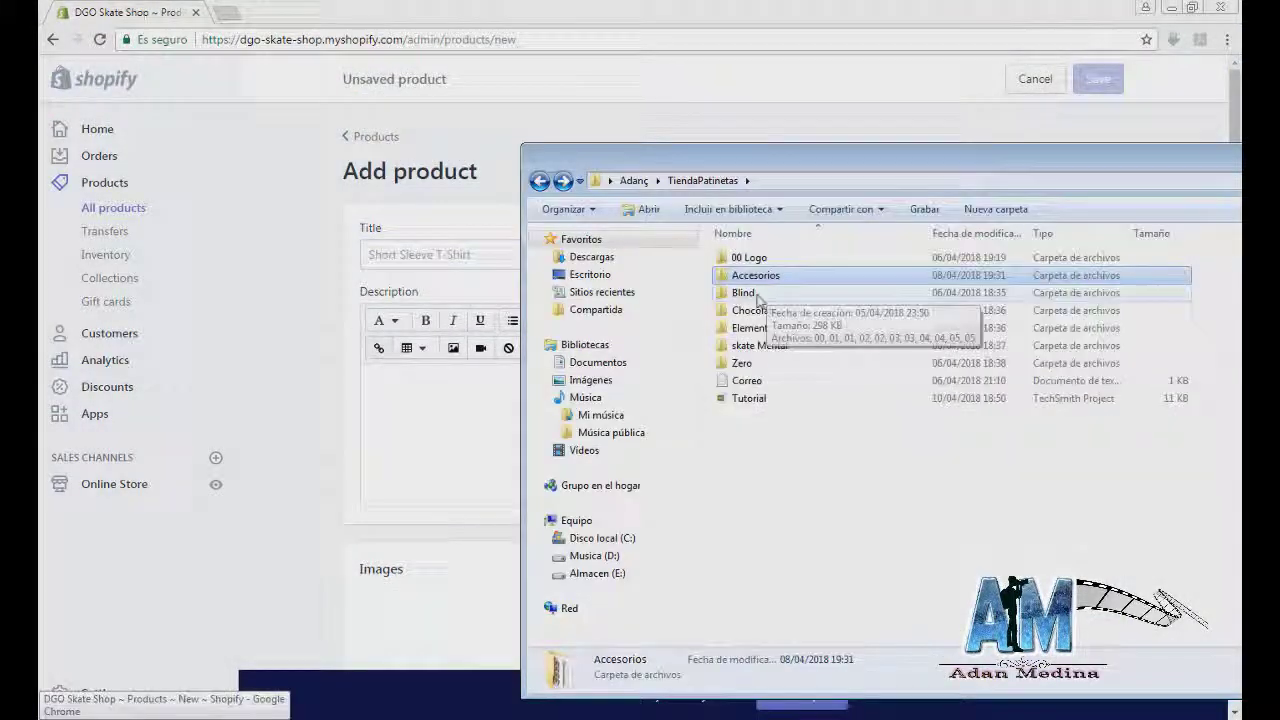
{"action": "double_click", "coordinate": [775, 306]}
{"action": "left_click_drag", "start_coordinate": [846, 155], "coordinate": [998, 257]}
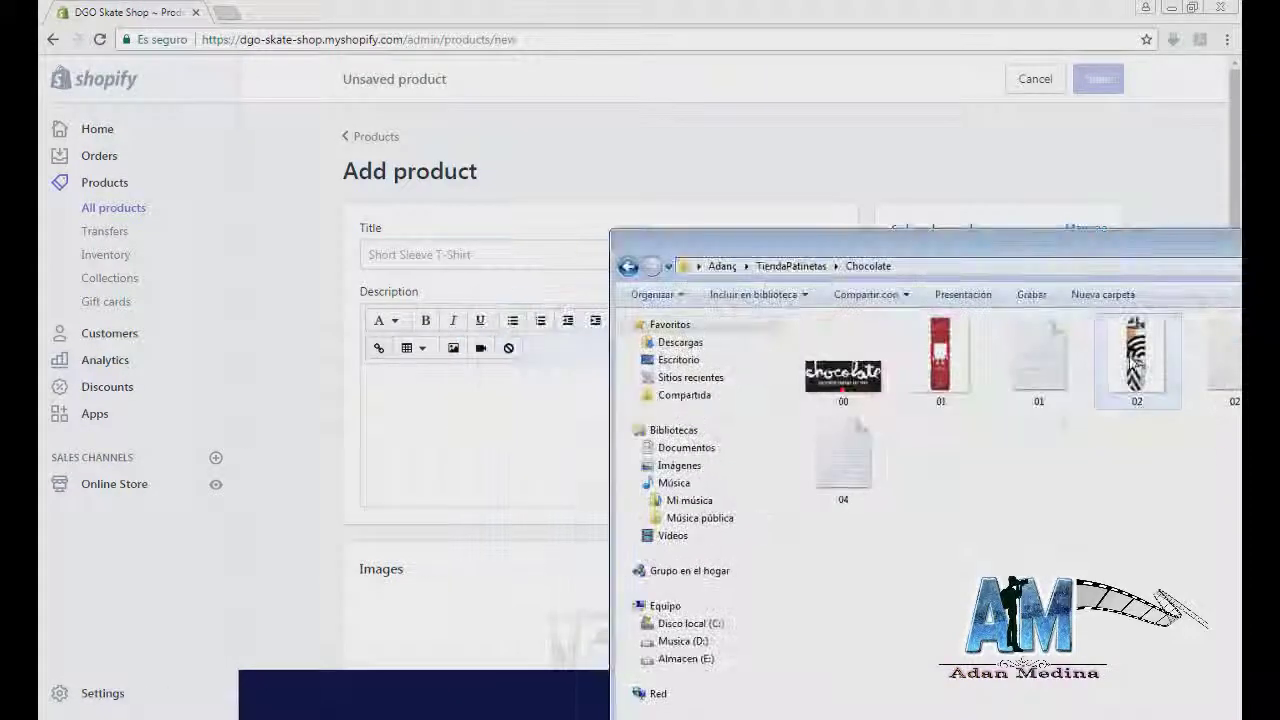
{"action": "left_click_drag", "start_coordinate": [1123, 371], "coordinate": [462, 622]}
Step: Paste the board's notes into the description and move the title line into Title
{"action": "key", "text": "alt+Tab"}
{"action": "double_click", "coordinate": [1043, 357]}
{"action": "key", "text": "ctrl+a"}
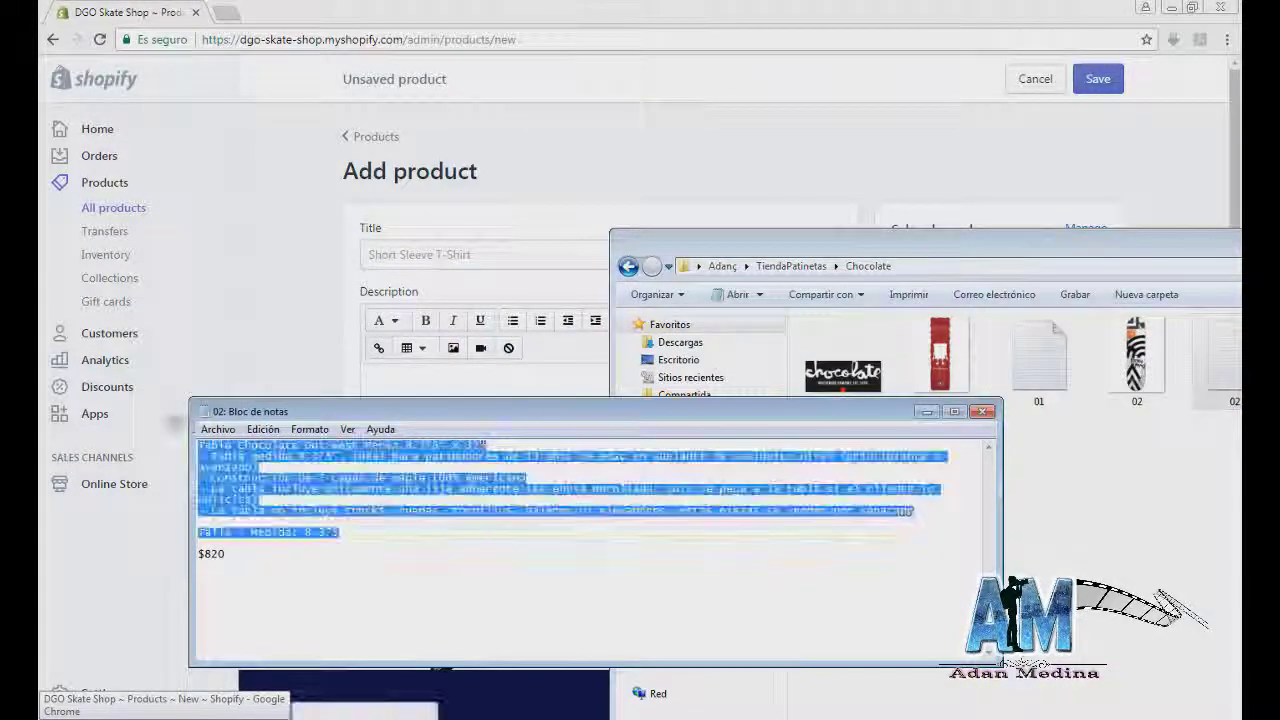
{"action": "key", "text": "ctrl+c"}
{"action": "key", "text": "alt+Tab"}
{"action": "left_click", "coordinate": [454, 380]}
{"action": "key", "text": "ctrl+v"}
{"action": "left_click_drag", "start_coordinate": [624, 381], "coordinate": [308, 380]}
{"action": "key", "text": "ctrl+x"}
{"action": "left_click", "coordinate": [469, 255]}
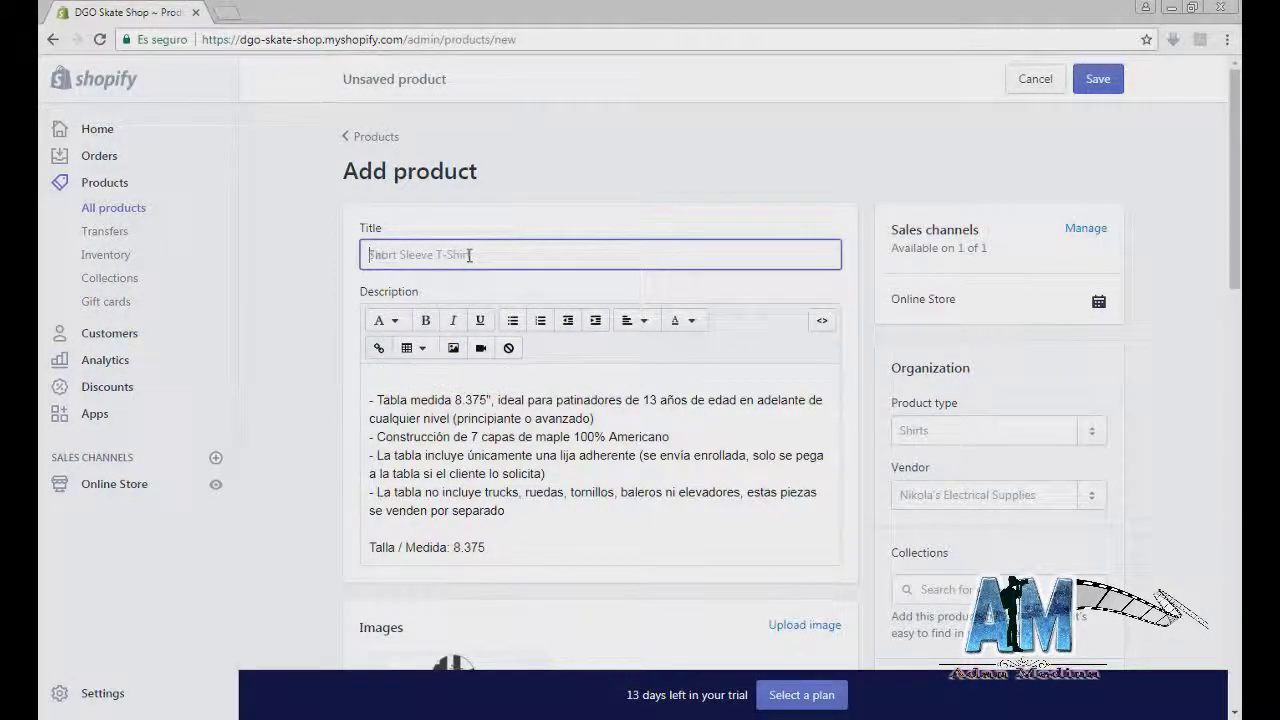
Step: Fill in the product type, set vendor Chocolate, and add the Chocolate collection
{"action": "scroll", "coordinate": [838, 413], "scroll_direction": "down", "scroll_amount": 2}
{"action": "left_click", "coordinate": [949, 262]}
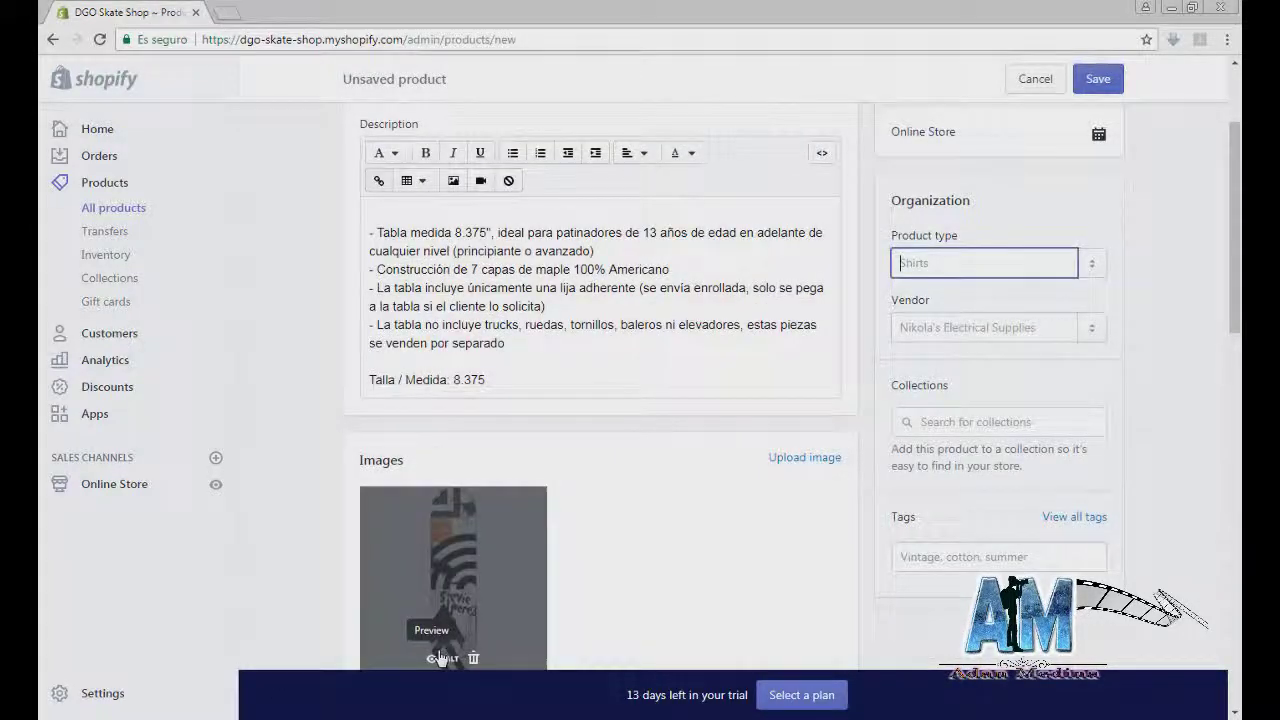
{"action": "type", "text": "Chocolate"}
{"action": "left_click", "coordinate": [1096, 333]}
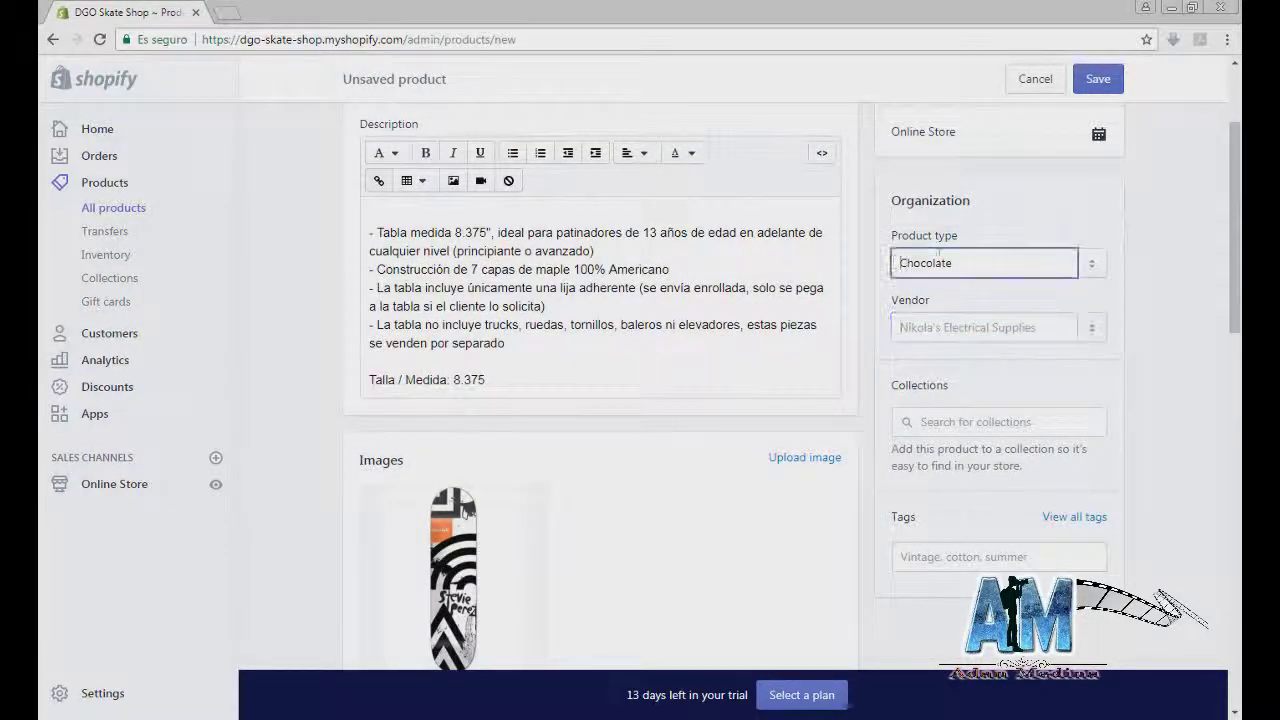
{"action": "left_click", "coordinate": [985, 327]}
{"action": "type", "text": "Chocolate"}
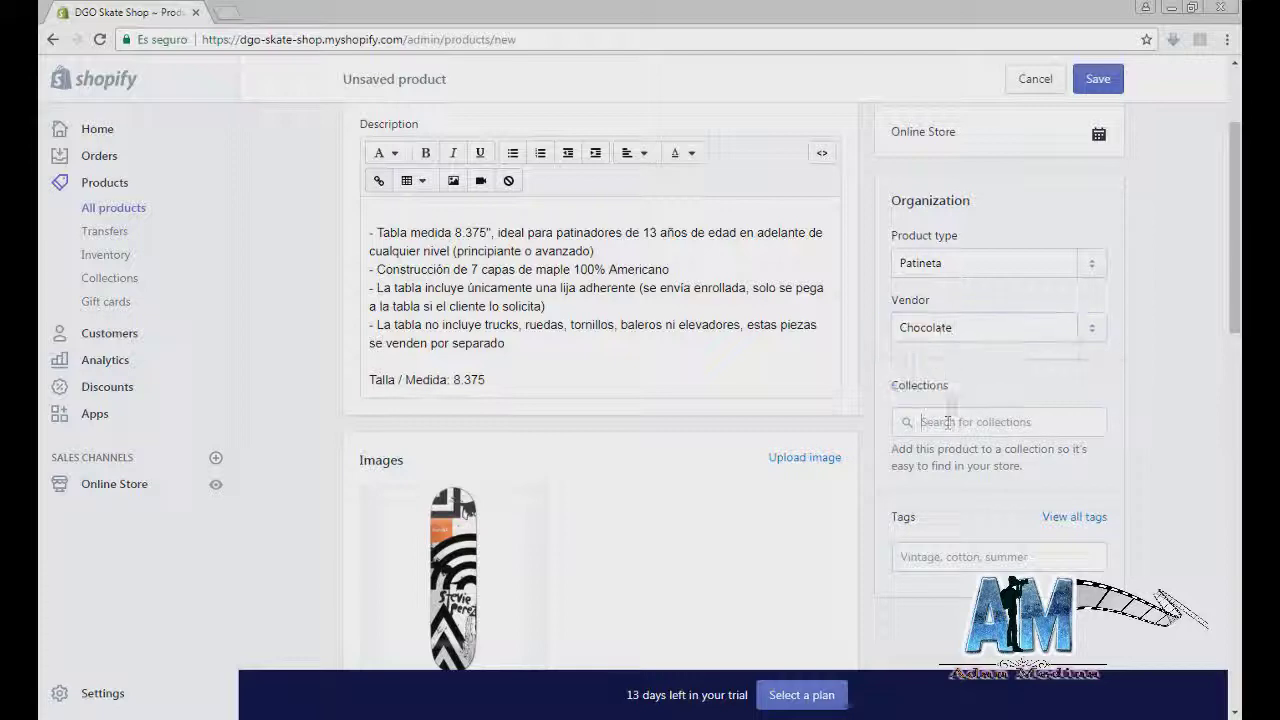
{"action": "left_click", "coordinate": [960, 422]}
{"action": "left_click", "coordinate": [960, 523]}
Step: Tag the board patineta and set its price to 850
{"action": "scroll", "coordinate": [960, 523], "scroll_direction": "down", "scroll_amount": 2}
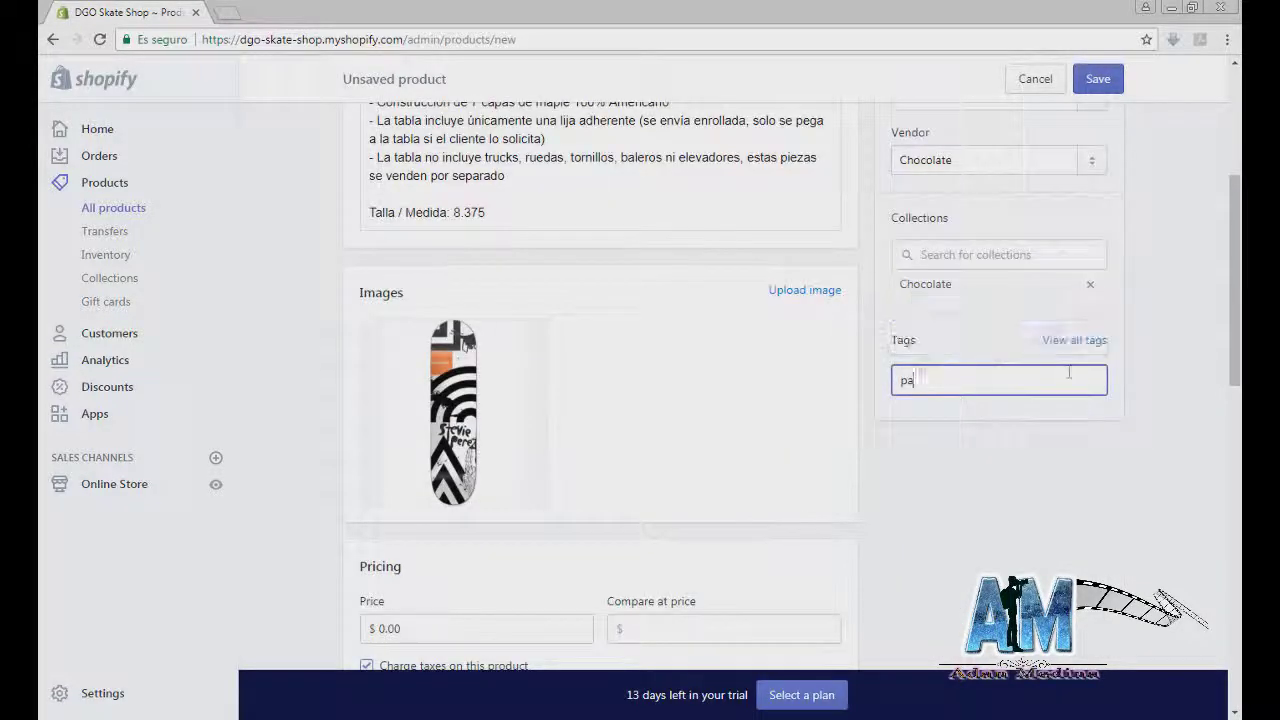
{"action": "left_click", "coordinate": [1075, 341]}
{"action": "left_click", "coordinate": [446, 350]}
{"action": "left_click", "coordinate": [810, 408]}
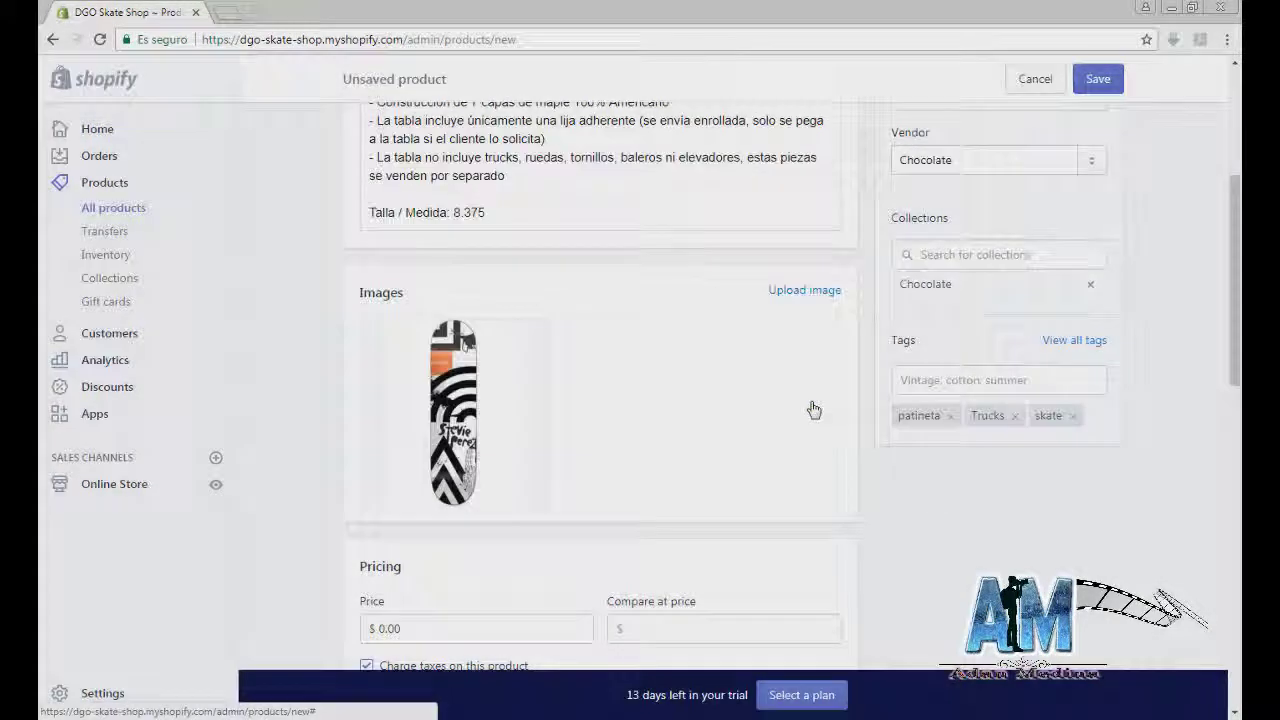
{"action": "scroll", "coordinate": [808, 409], "scroll_direction": "down", "scroll_amount": 2}
{"action": "left_click", "coordinate": [470, 374]}
{"action": "type", "text": "850"}
Step: Enter SKU 59346, track stock with quantity 6, and save the board
{"action": "scroll", "coordinate": [515, 390], "scroll_direction": "down", "scroll_amount": 2}
{"action": "left_click", "coordinate": [515, 388]}
{"action": "type", "text": "593"}
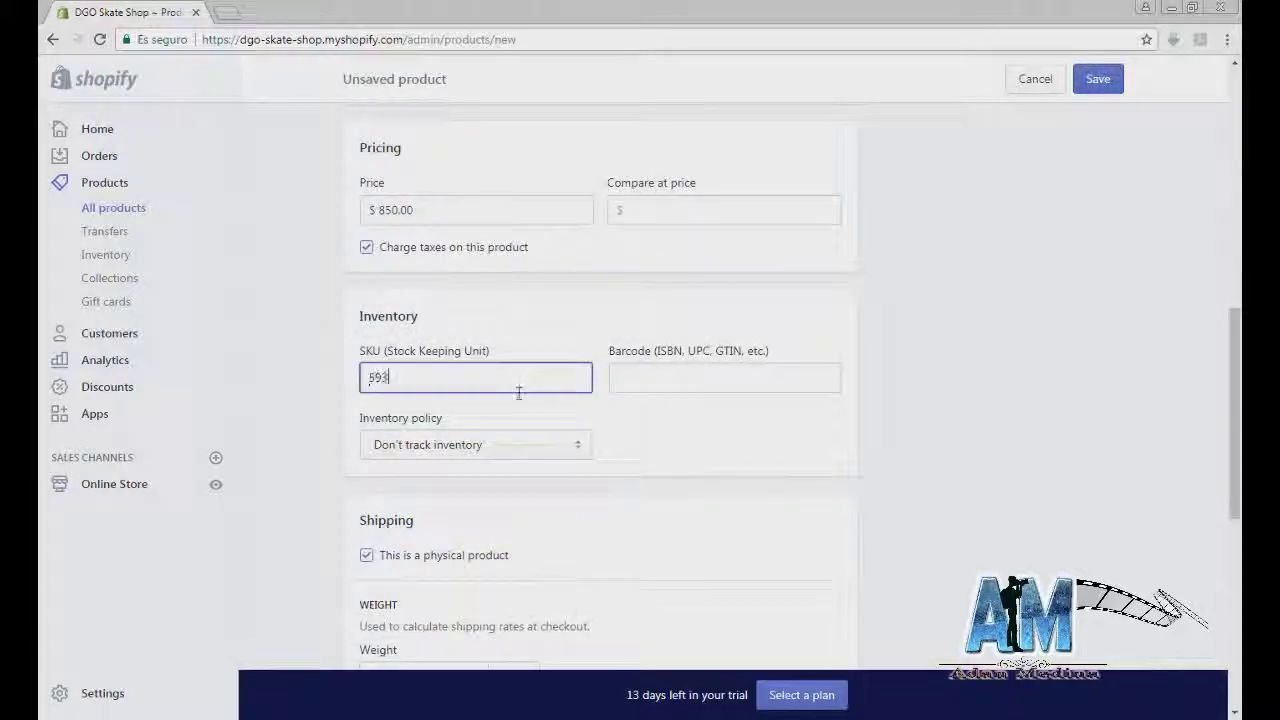
{"action": "type", "text": "46"}
{"action": "scroll", "coordinate": [580, 380], "scroll_direction": "down", "scroll_amount": 1}
{"action": "left_click", "coordinate": [578, 362]}
{"action": "left_click", "coordinate": [623, 362]}
{"action": "type", "text": "6"}
{"action": "scroll", "coordinate": [600, 450], "scroll_direction": "down", "scroll_amount": 10}
{"action": "left_click", "coordinate": [1095, 633]}
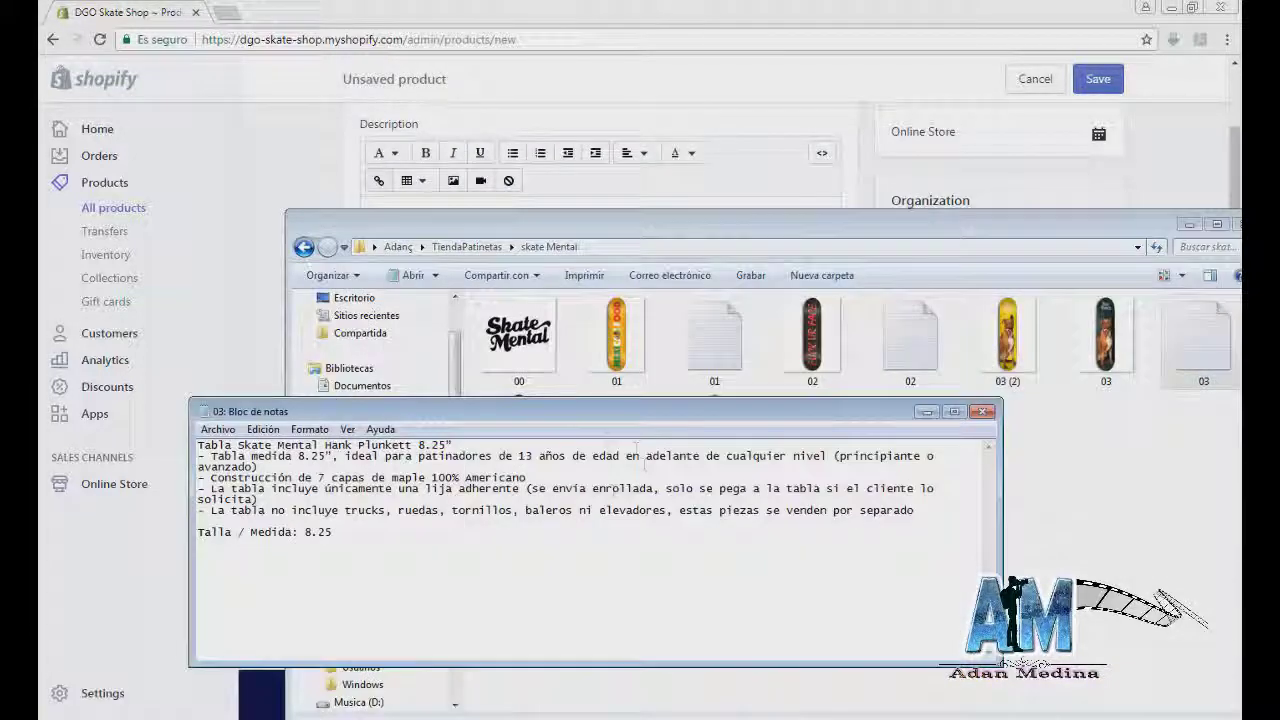
Step: Enter the Hank Plunkett and Jacks 8.25" board descriptions, saving each as a new product
{"action": "key", "text": "ctrl+a"}
{"action": "left_click_drag", "start_coordinate": [590, 381], "coordinate": [340, 378]}
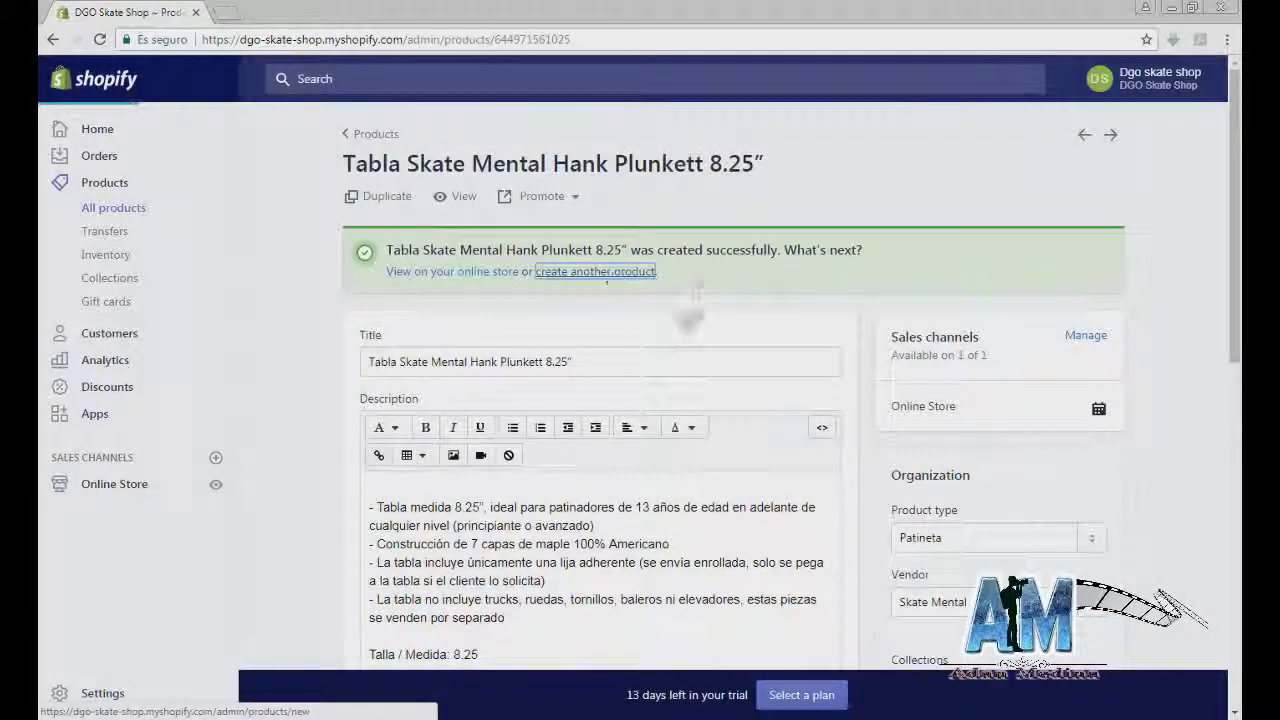
{"action": "left_click", "coordinate": [606, 271]}
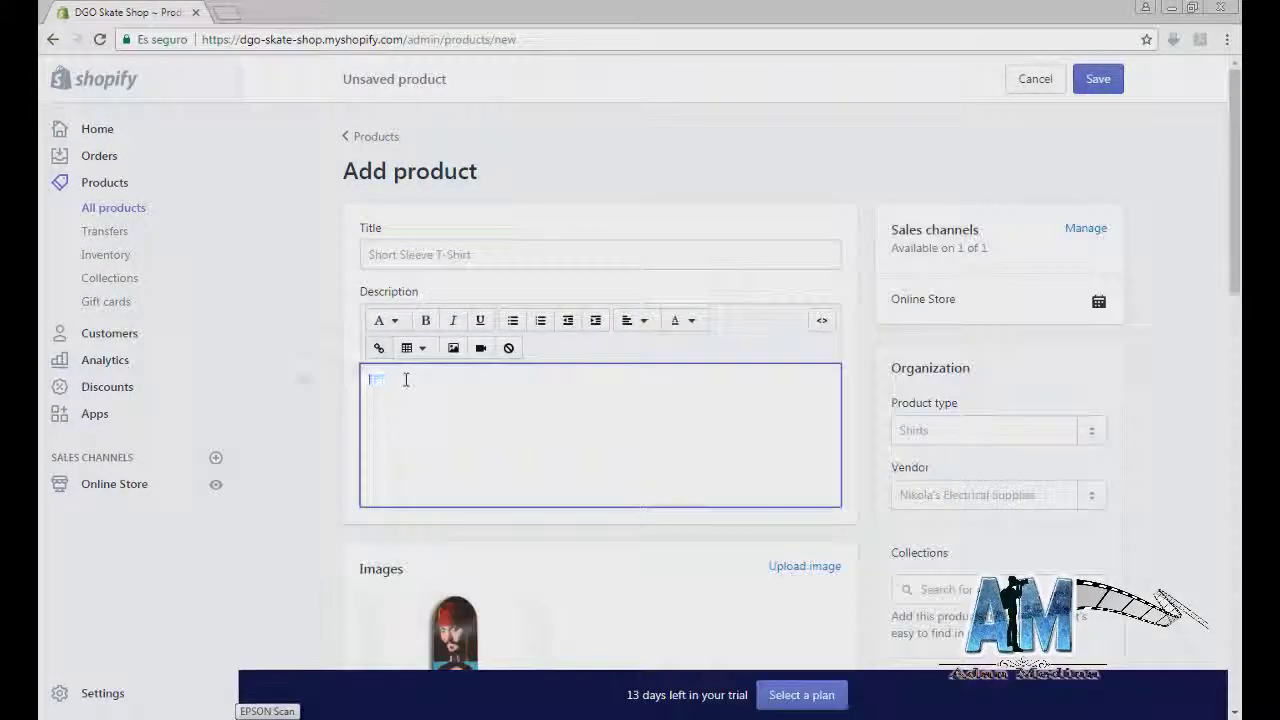
{"action": "key", "text": "ctrl+v"}
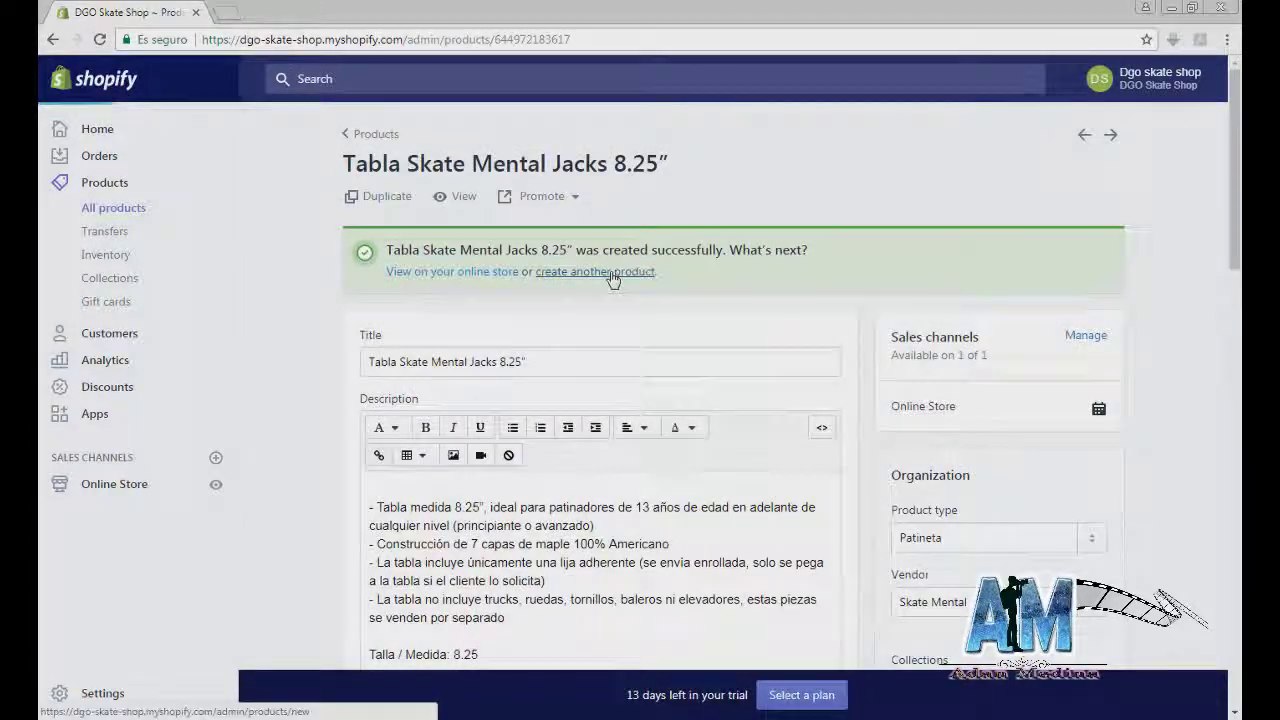
{"action": "left_click", "coordinate": [613, 279]}
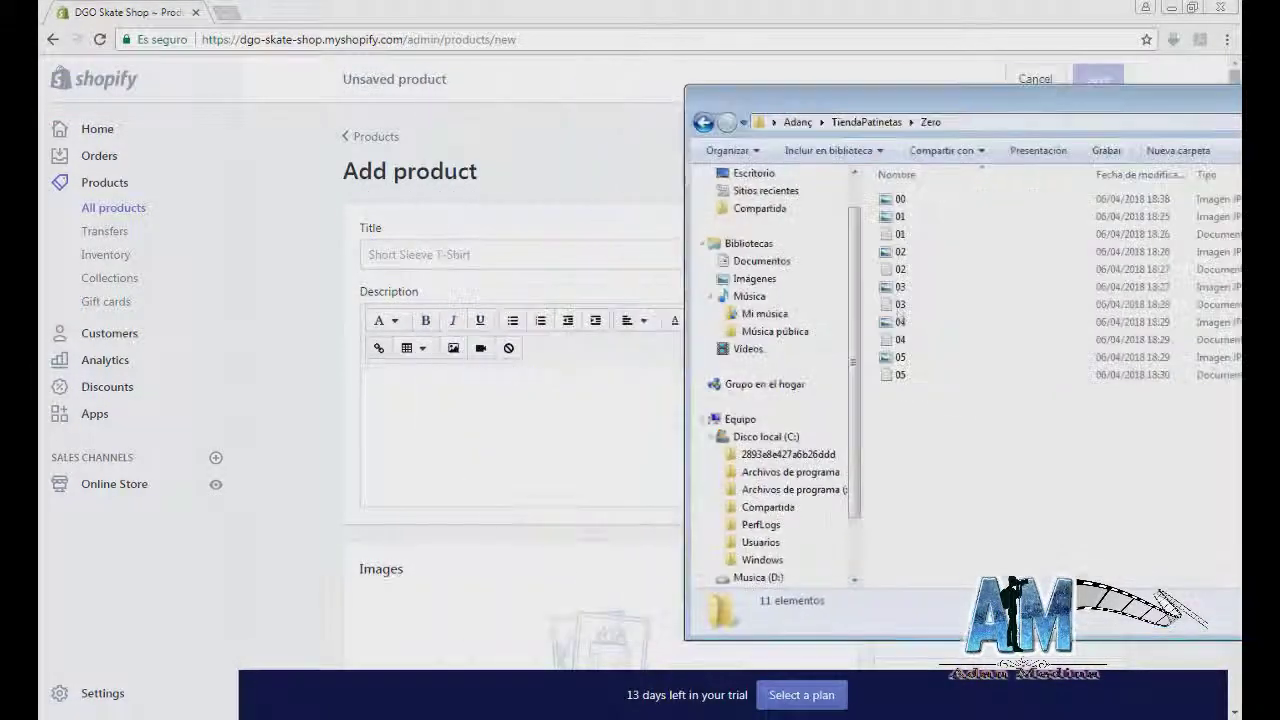
Step: Fill in the Whosoevers Silver board's description, vendor Zero and SKU, then save it
{"action": "left_click", "coordinate": [900, 339]}
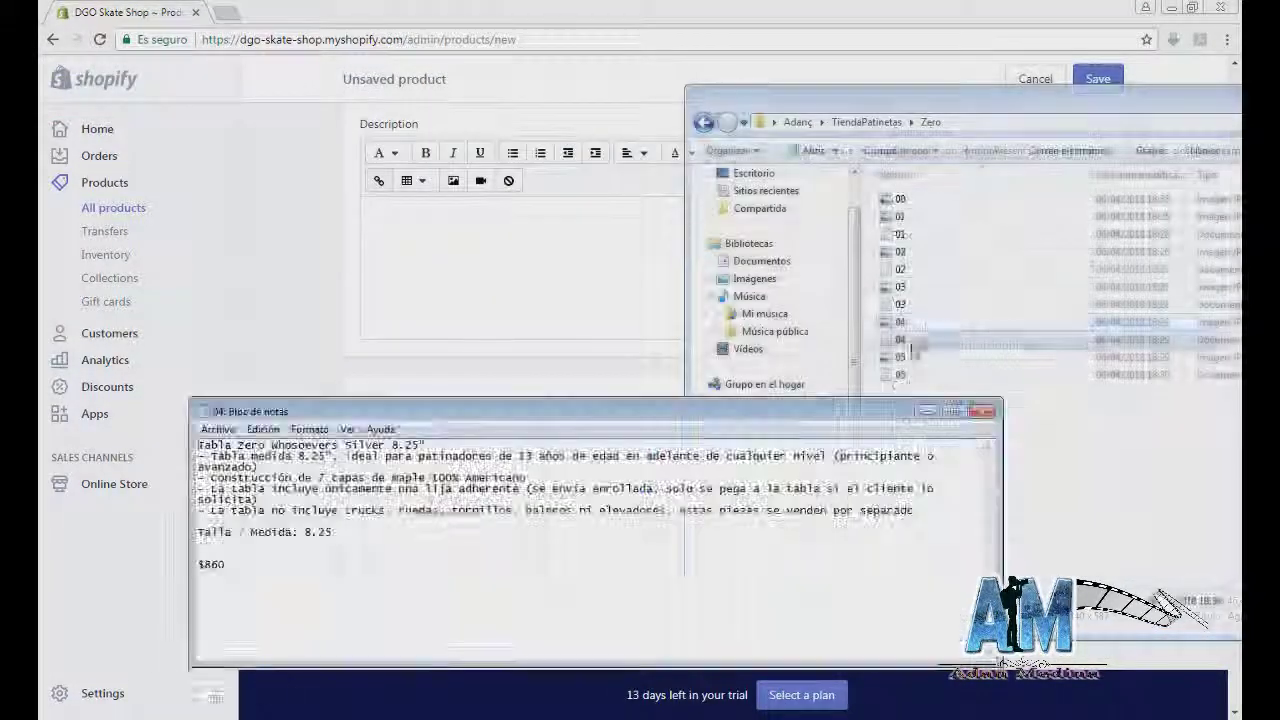
{"action": "left_click_drag", "start_coordinate": [198, 444], "coordinate": [332, 532]}
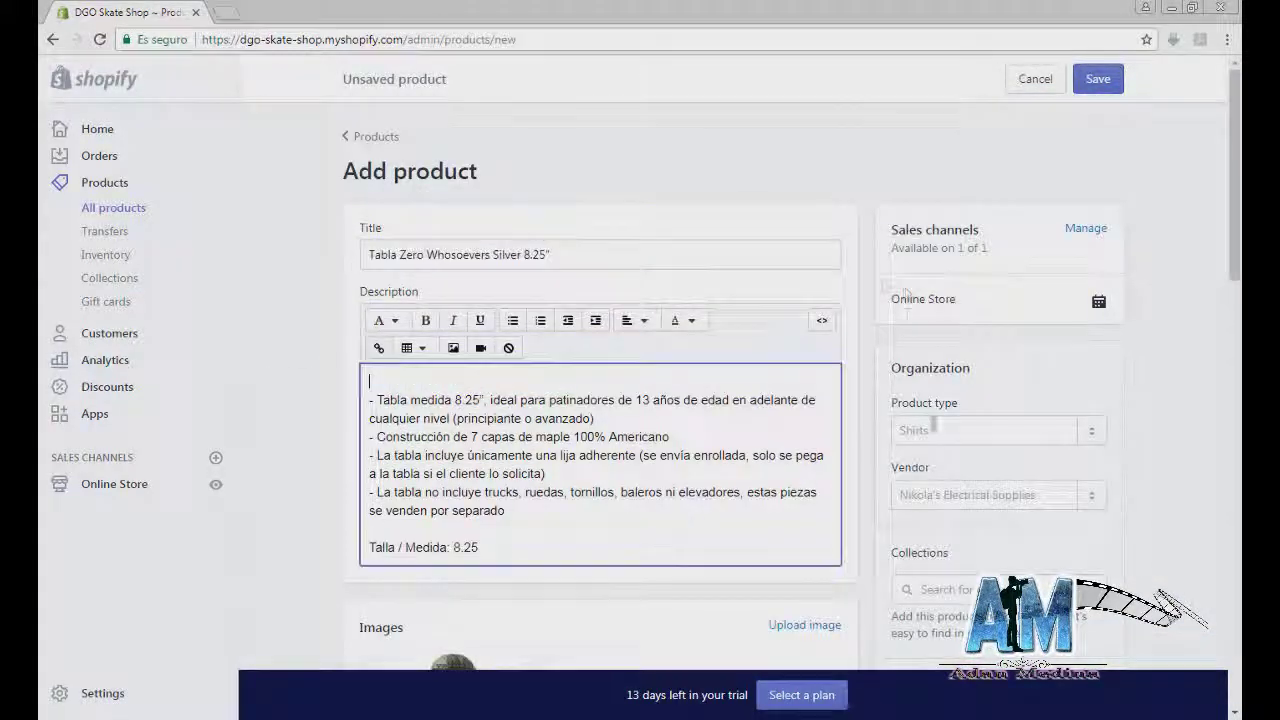
{"action": "left_click", "coordinate": [985, 430]}
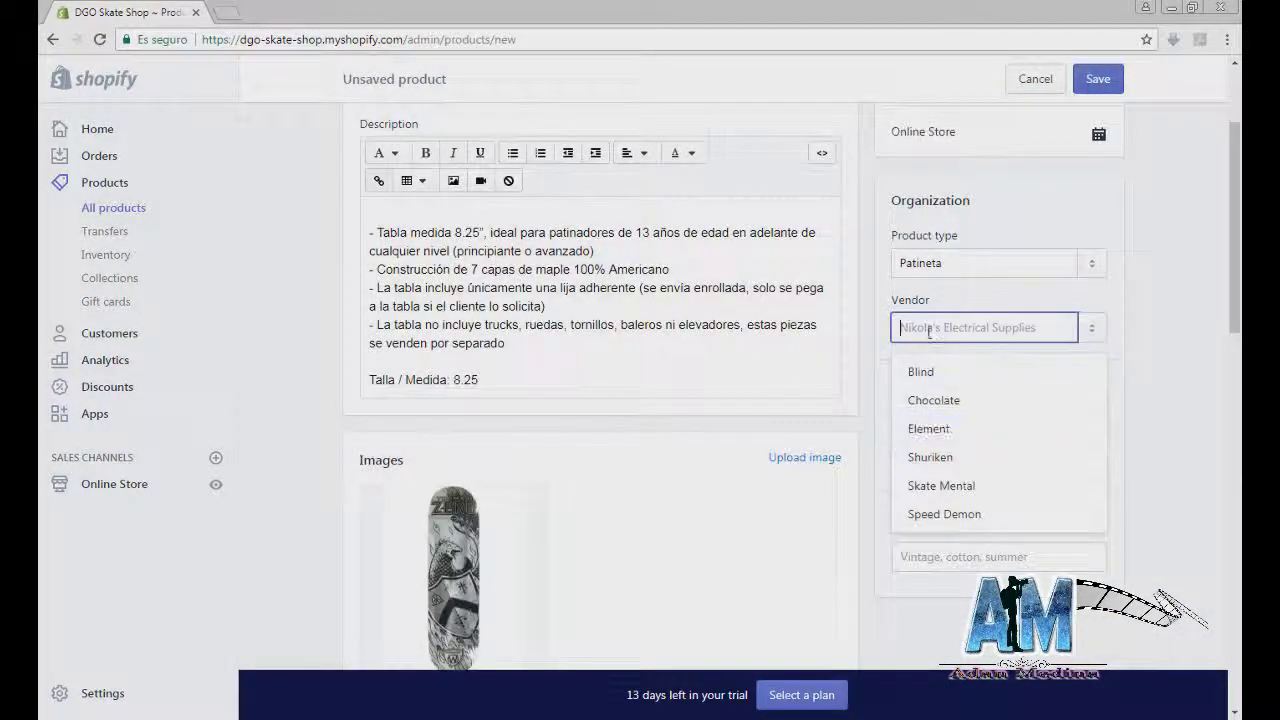
{"action": "type", "text": "Zero"}
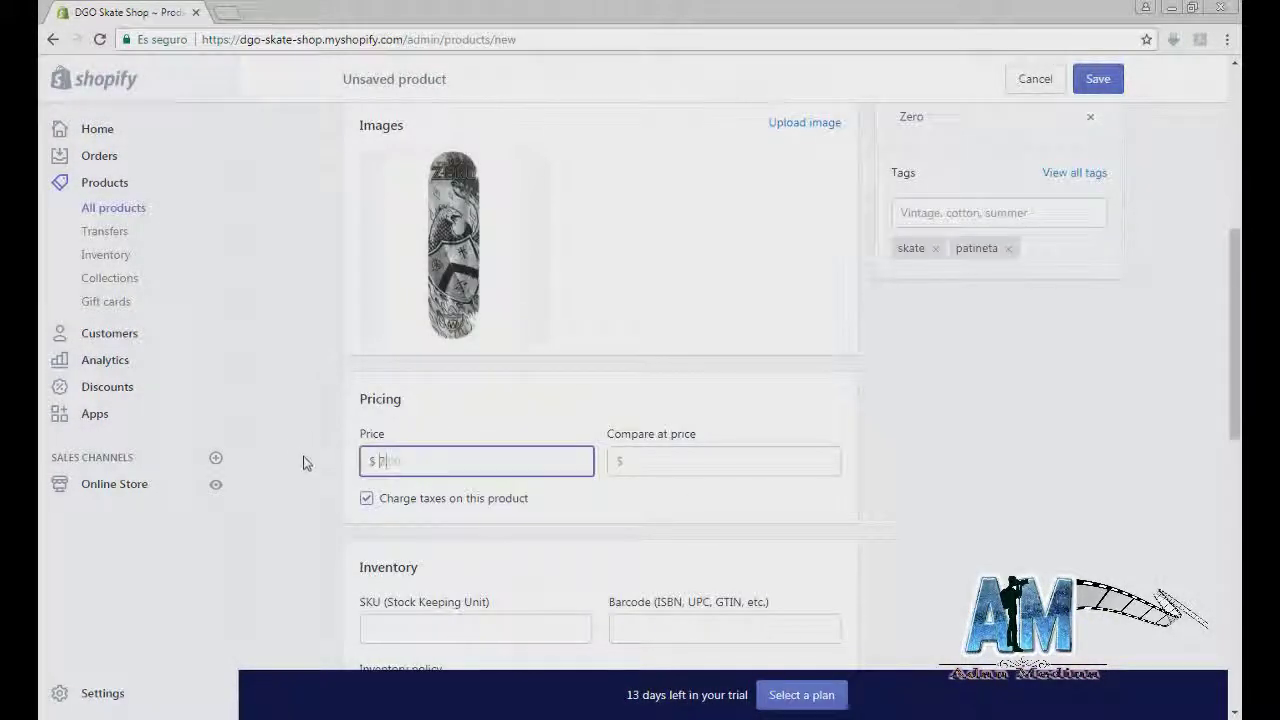
{"action": "left_click", "coordinate": [475, 628]}
{"action": "type", "text": "2"}
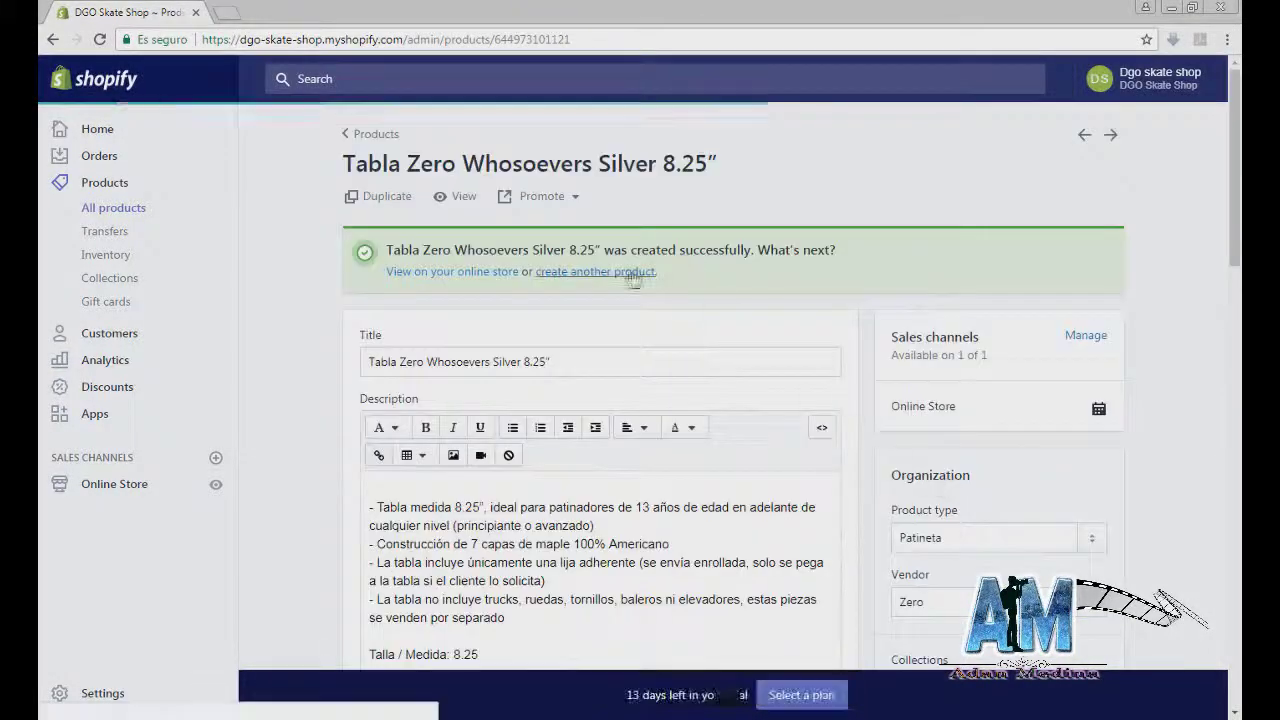
{"action": "left_click", "coordinate": [609, 277]}
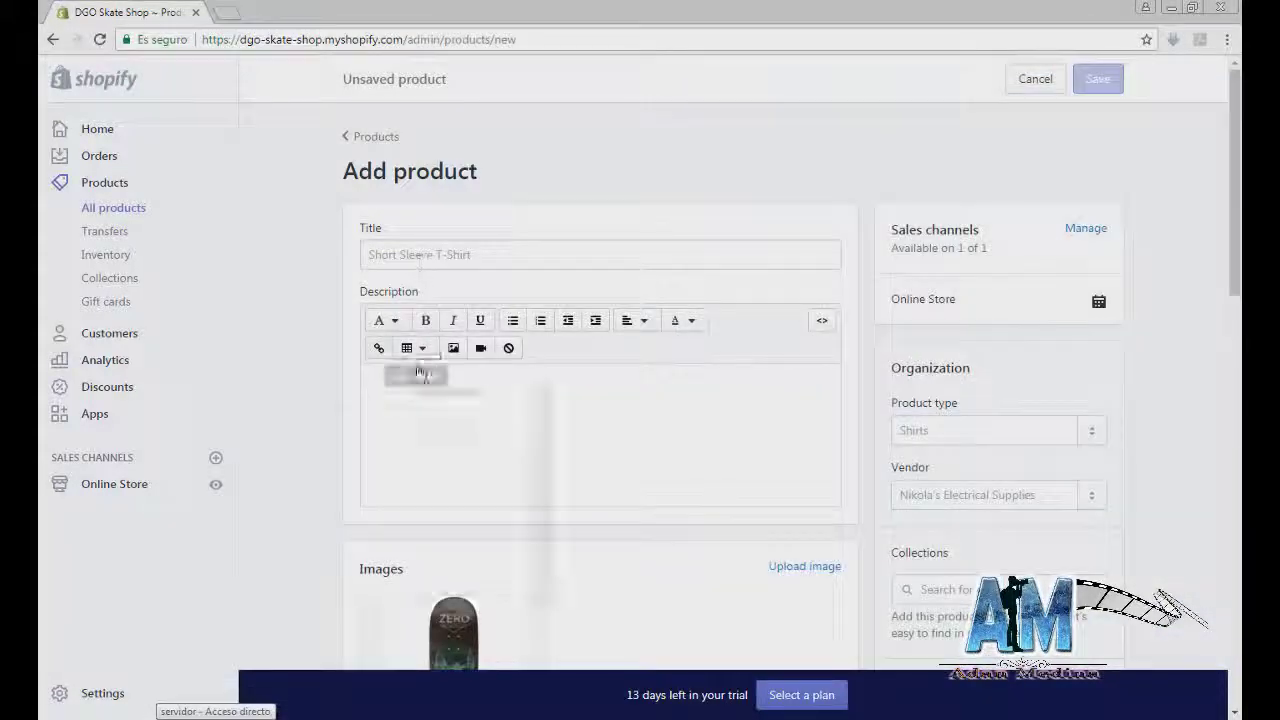
Step: Paste the Windsor Lose Your Illusion description, add Zero and Ofertas collections and tags, and save
{"action": "key", "text": "ctrl+v"}
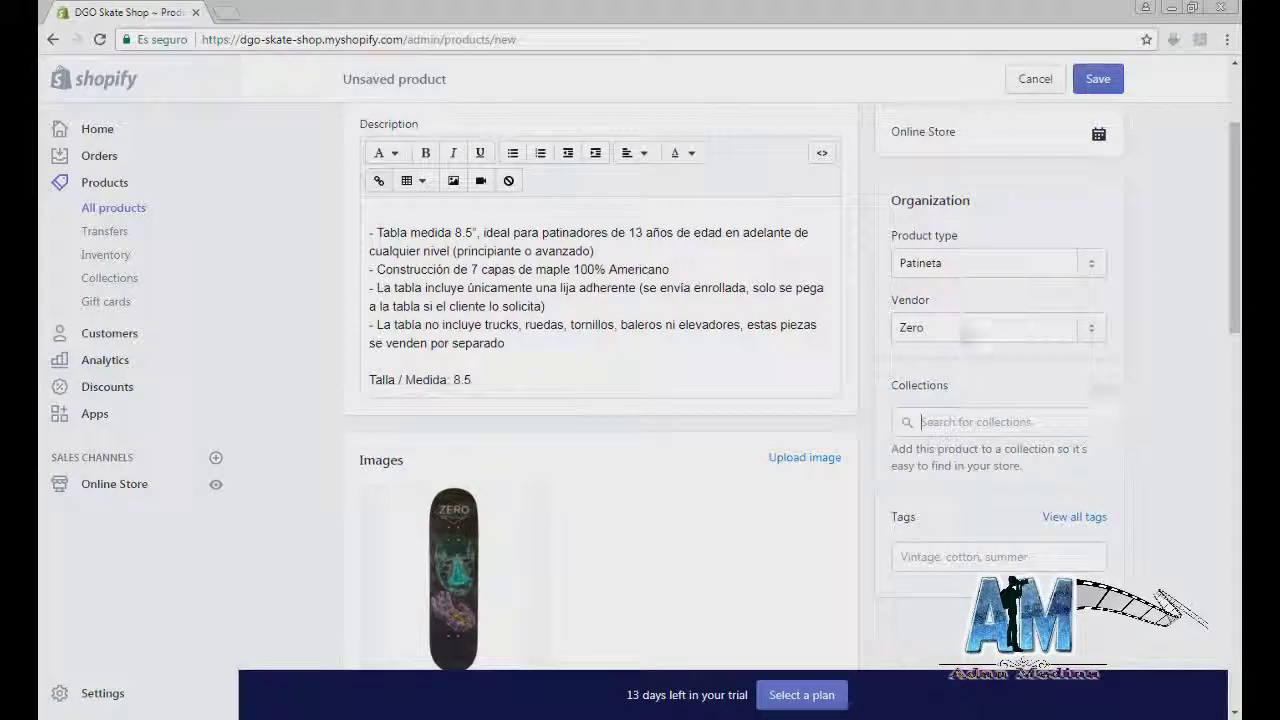
{"action": "scroll", "coordinate": [965, 335], "scroll_direction": "down", "scroll_amount": 1}
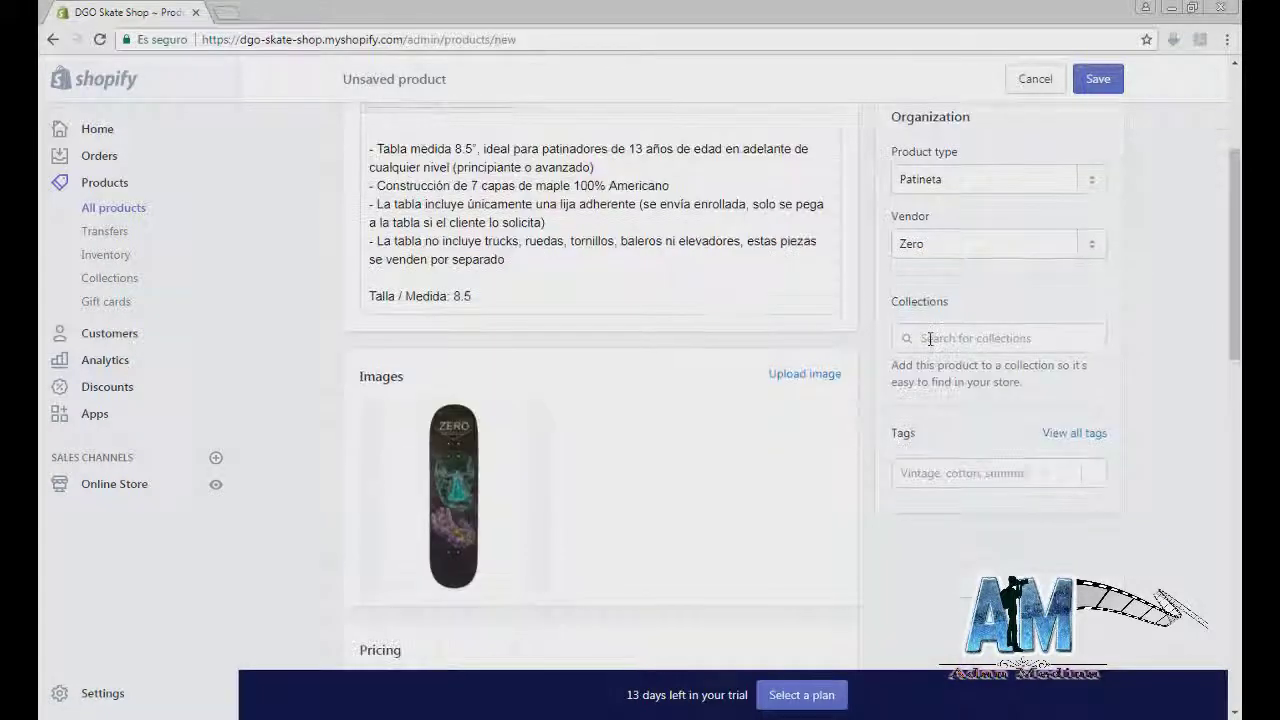
{"action": "left_click", "coordinate": [980, 338]}
{"action": "left_click", "coordinate": [945, 553]}
{"action": "left_click", "coordinate": [958, 500]}
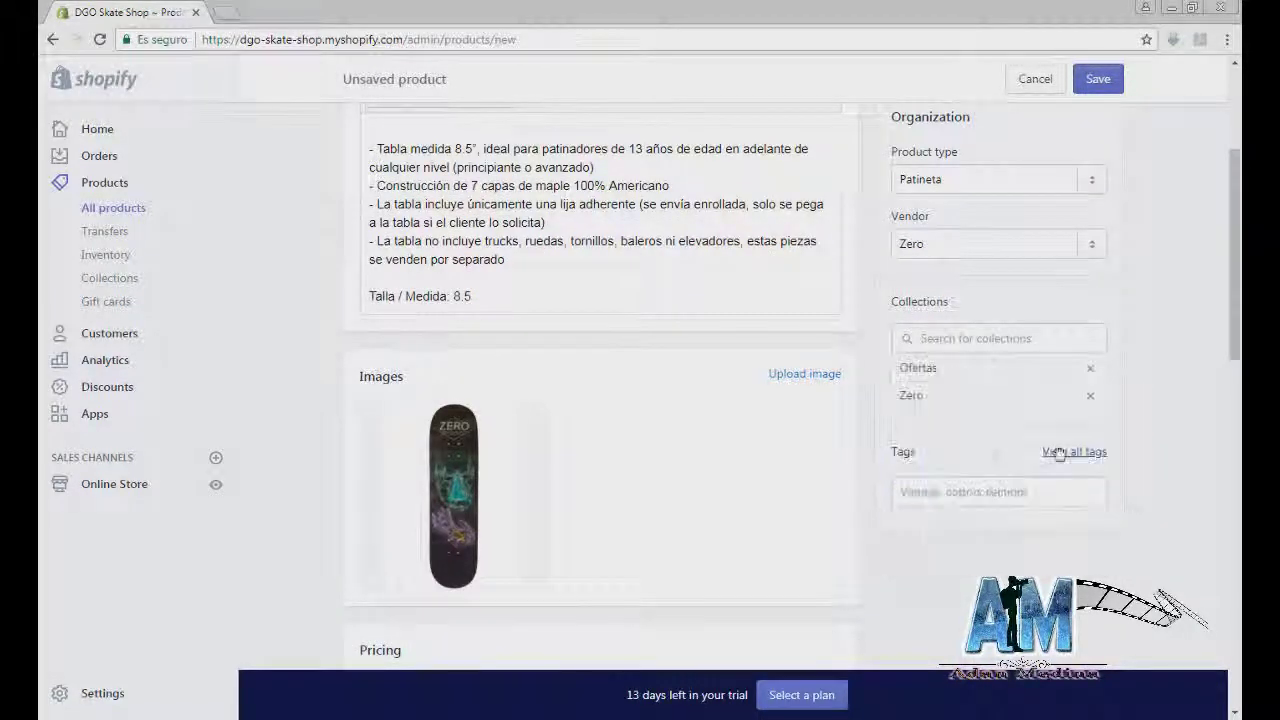
{"action": "left_click", "coordinate": [1066, 451]}
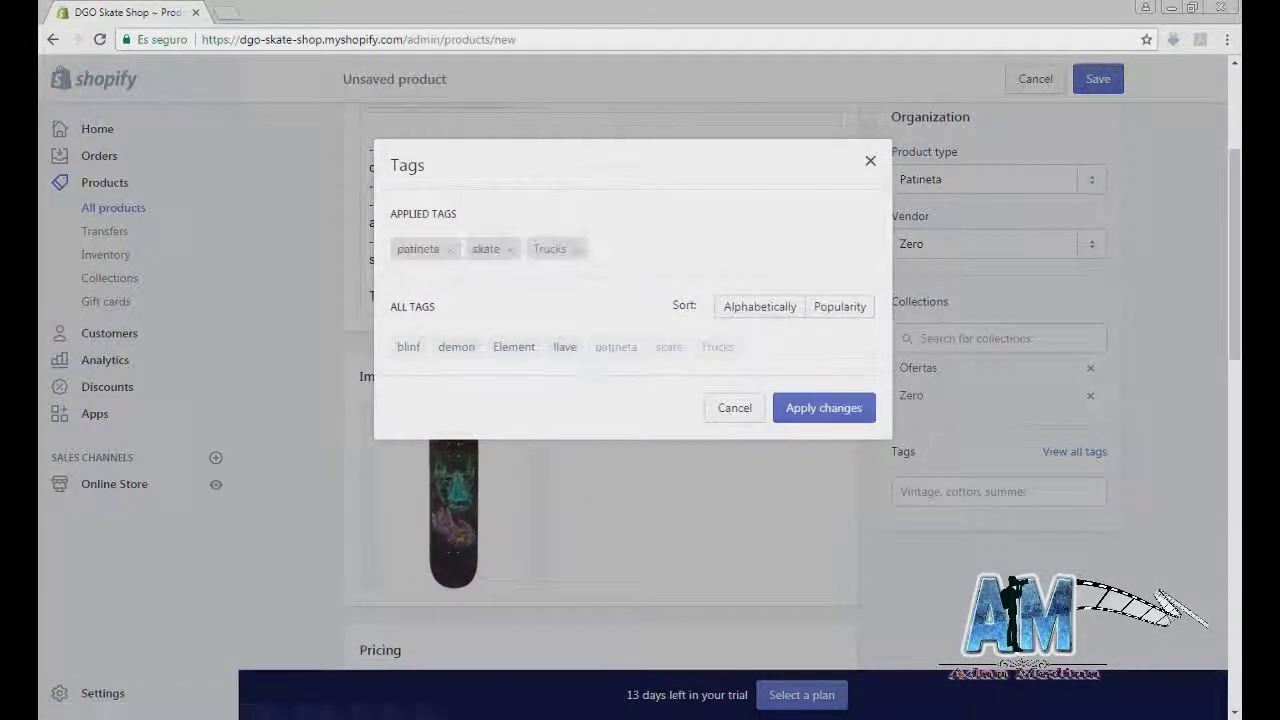
{"action": "left_click", "coordinate": [823, 407]}
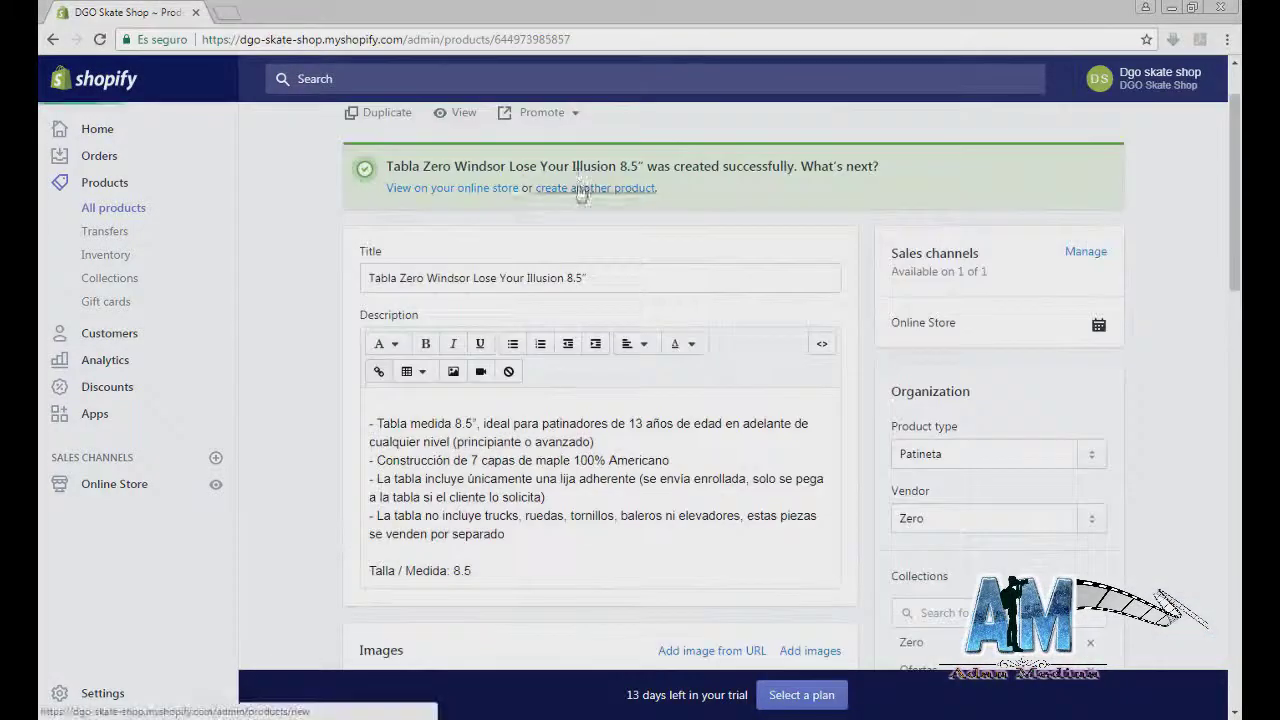
{"action": "left_click", "coordinate": [581, 190]}
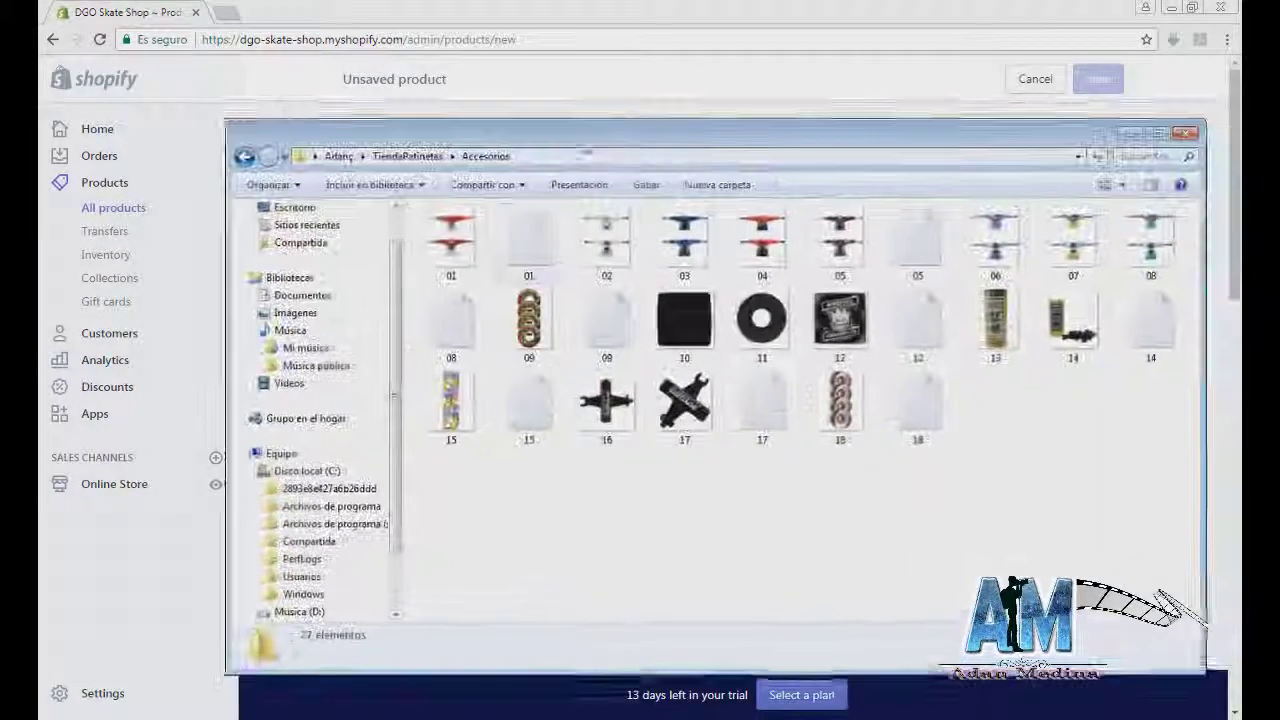
Step: Paste text file 08's description and move its first line into the product title
{"action": "double_click", "coordinate": [475, 318]}
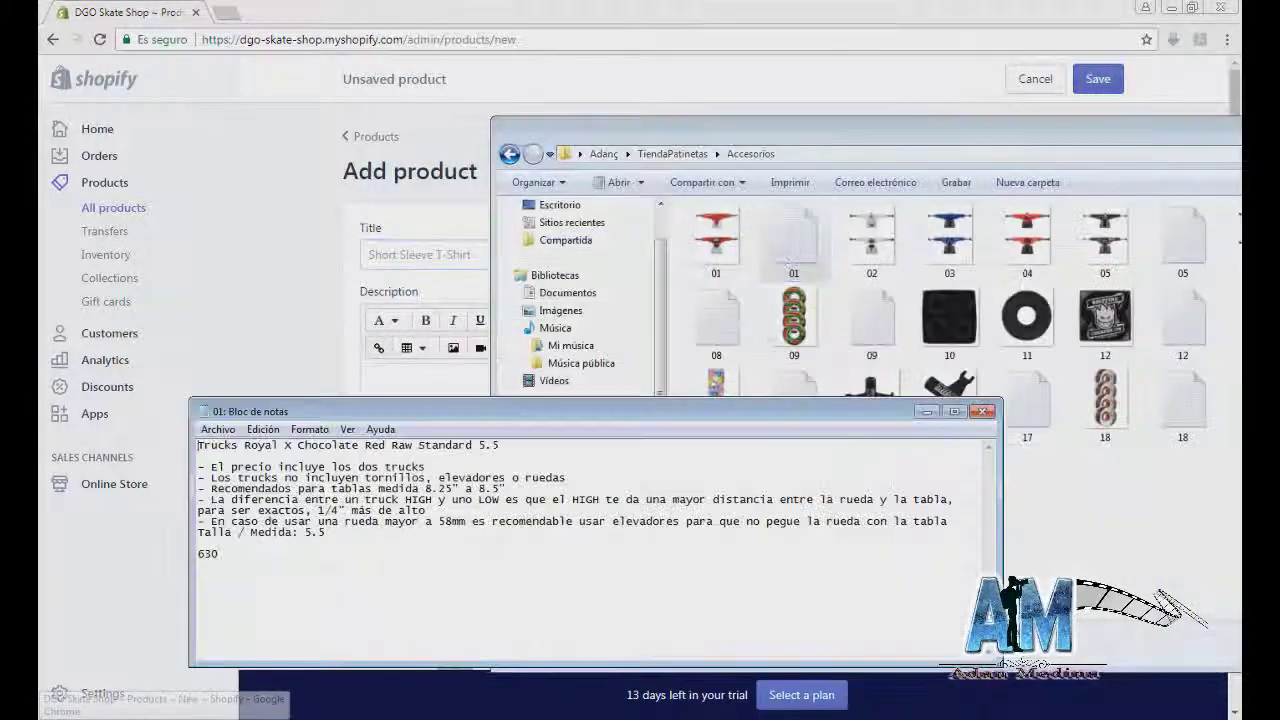
{"action": "key", "text": "ctrl+a"}
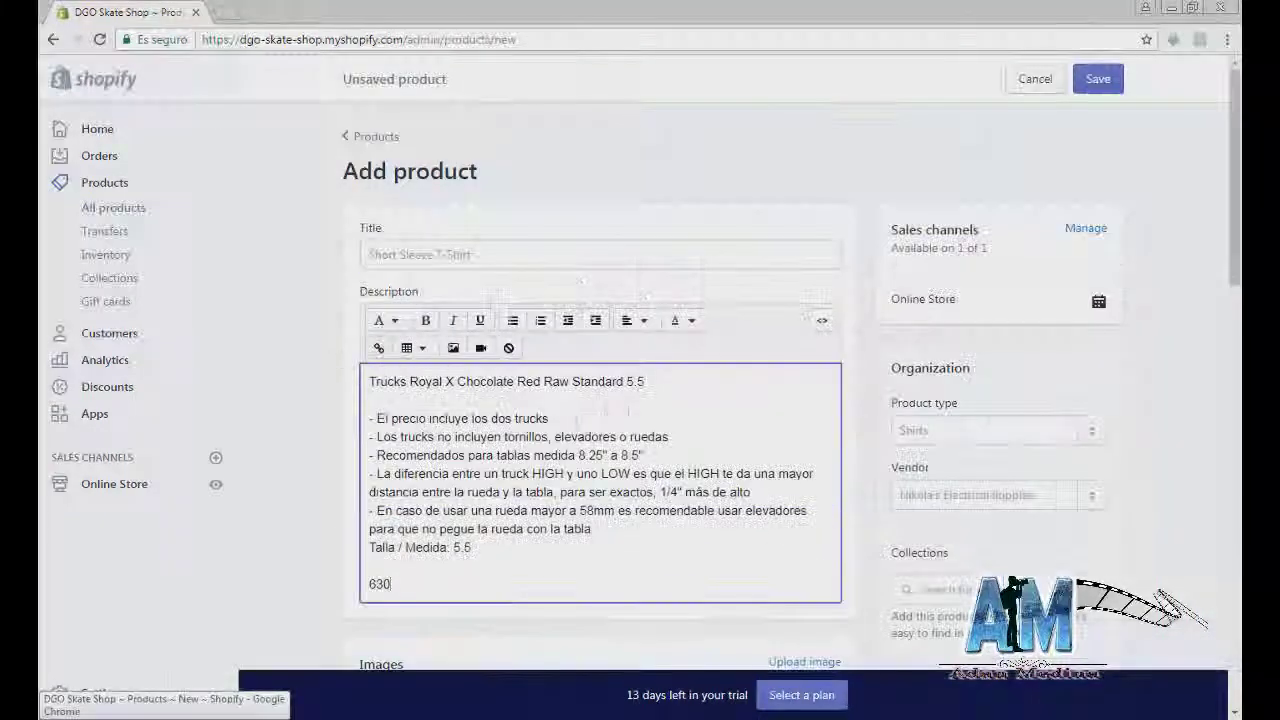
{"action": "left_click_drag", "start_coordinate": [645, 381], "coordinate": [337, 381]}
{"action": "key", "text": "ctrl+x"}
{"action": "left_click", "coordinate": [400, 254]}
{"action": "key", "text": "ctrl+v"}
{"action": "left_click", "coordinate": [391, 584]}
{"action": "key", "text": "BackSpace"}
{"action": "key", "text": "BackSpace"}
{"action": "key", "text": "BackSpace"}
Step: Set product type Trucks, vendor Chocolate, and the Chocolate and Accesorios collections
{"action": "left_click", "coordinate": [985, 430]}
{"action": "type", "text": "Trucks"}
{"action": "left_click", "coordinate": [960, 532]}
{"action": "left_click", "coordinate": [986, 494]}
{"action": "left_click", "coordinate": [943, 303]}
{"action": "scroll", "coordinate": [1000, 520], "scroll_direction": "down", "scroll_amount": 1}
{"action": "left_click", "coordinate": [999, 510]}
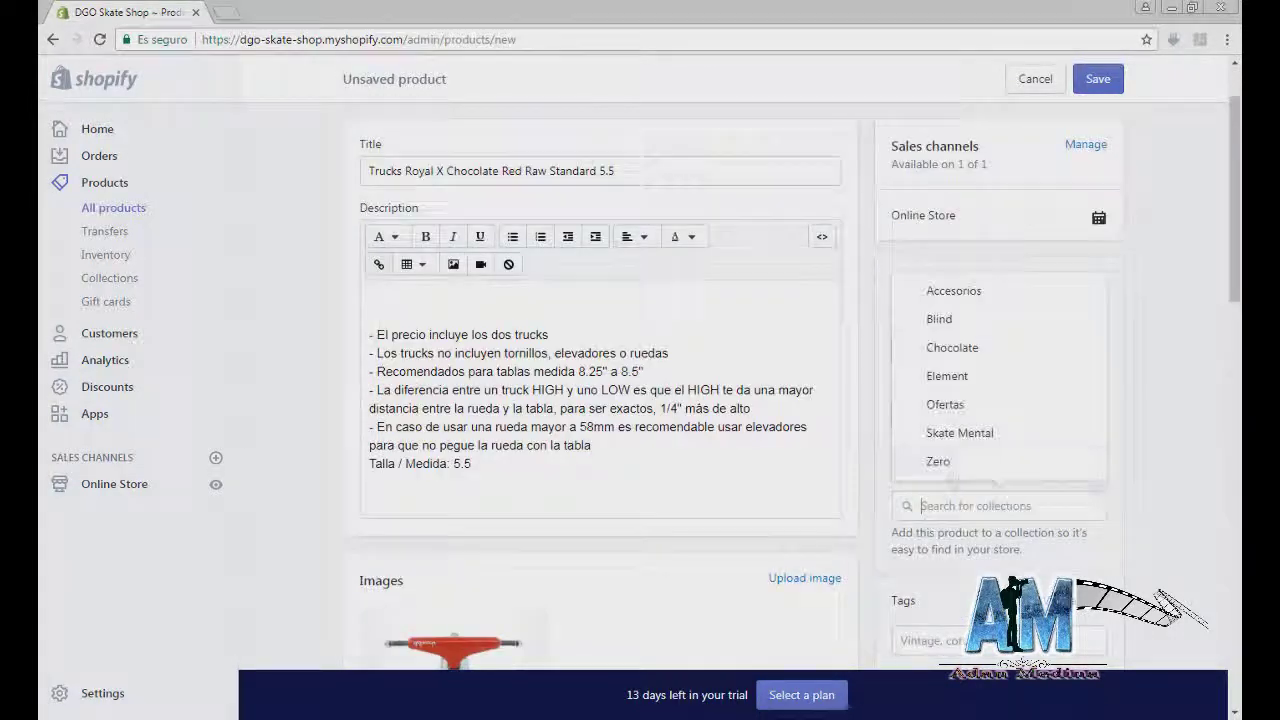
{"action": "left_click", "coordinate": [952, 347]}
{"action": "left_click", "coordinate": [955, 291]}
Step: Add a tag and the SKU, then return to the products list
{"action": "scroll", "coordinate": [1000, 400], "scroll_direction": "down", "scroll_amount": 3}
{"action": "left_click", "coordinate": [1034, 480]}
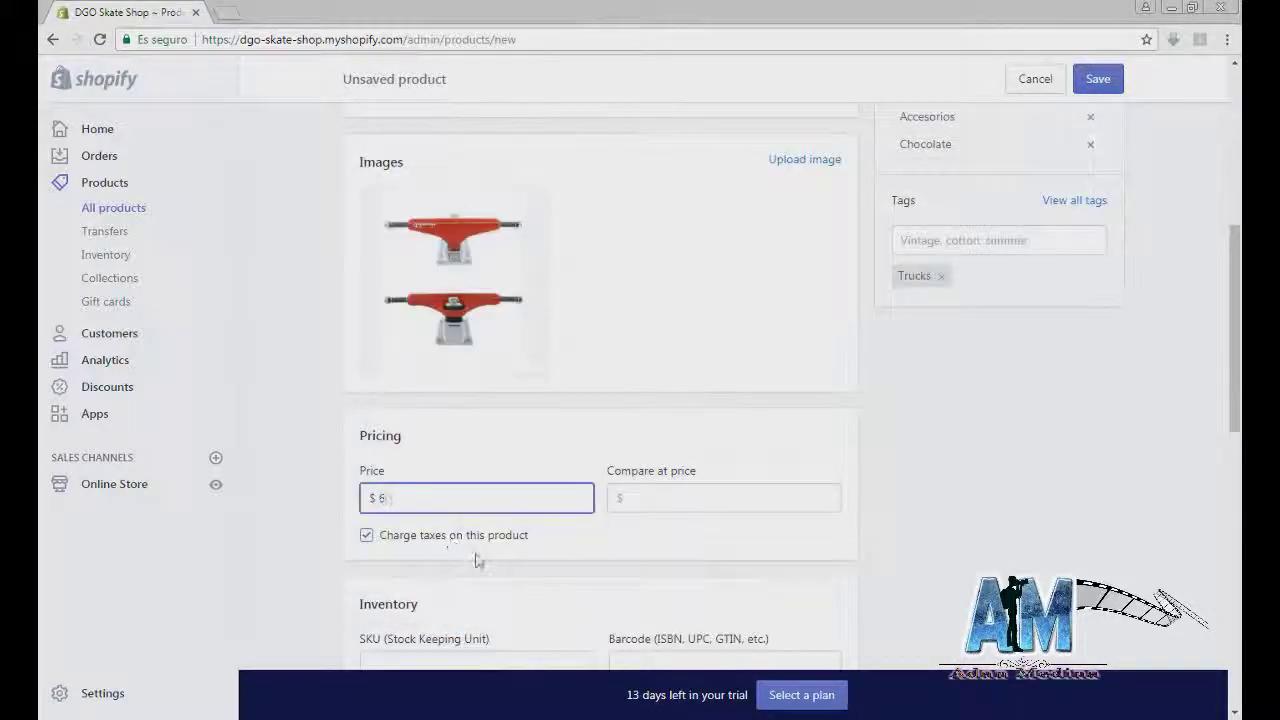
{"action": "scroll", "coordinate": [477, 530], "scroll_direction": "down", "scroll_amount": 3}
{"action": "left_click", "coordinate": [477, 491]}
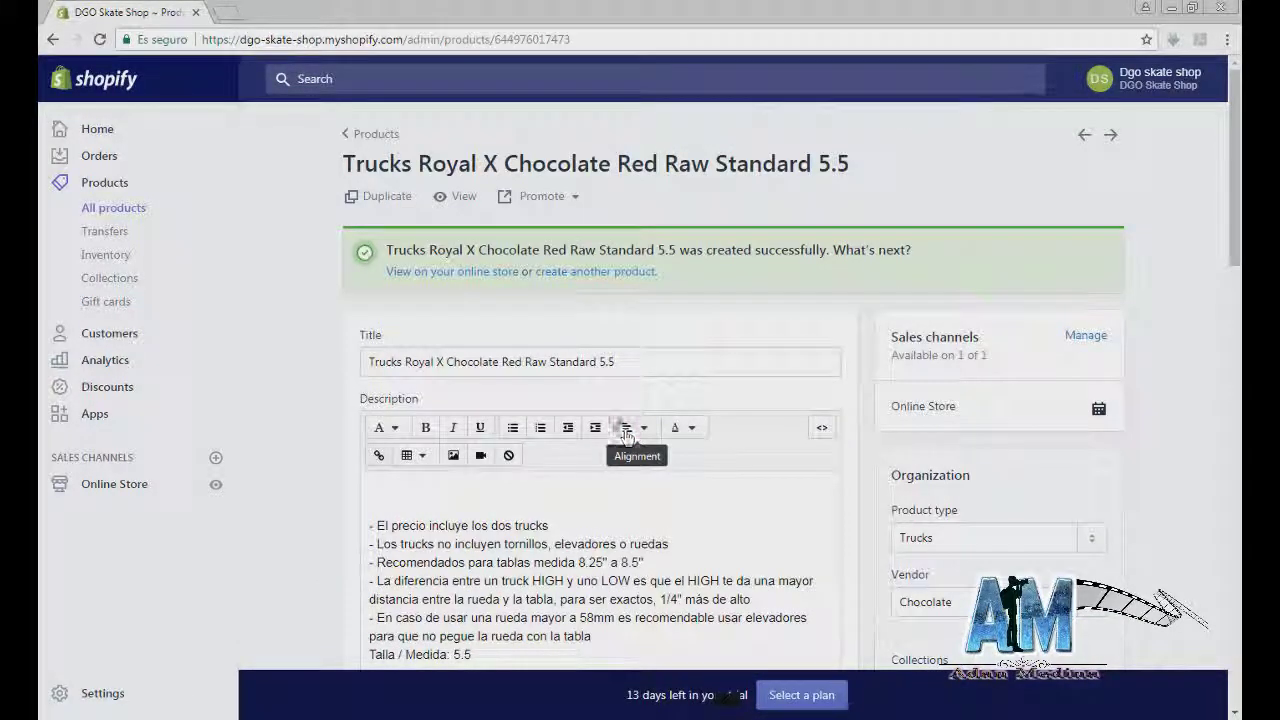
{"action": "left_click", "coordinate": [113, 210]}
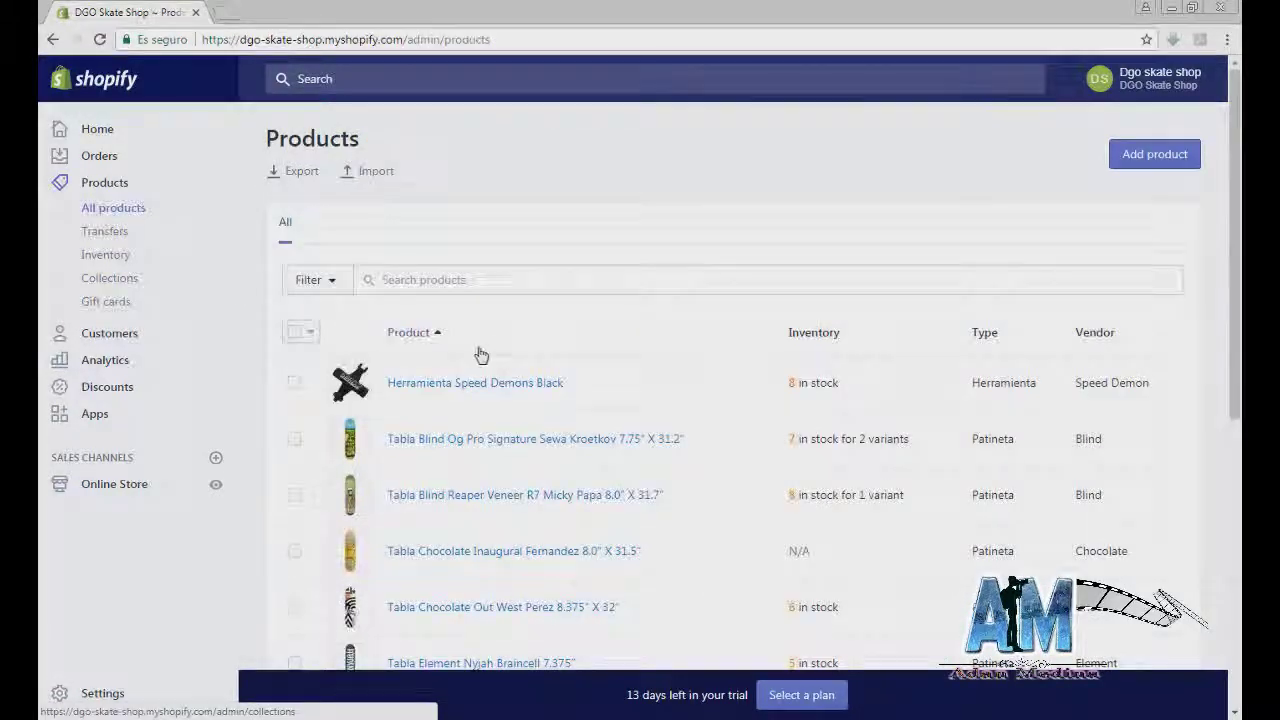
Step: Review the products list, including the new Trucks entry, and go to Online Store themes
{"action": "scroll", "coordinate": [480, 360], "scroll_direction": "down", "scroll_amount": 10}
{"action": "scroll", "coordinate": [505, 440], "scroll_direction": "up", "scroll_amount": 5}
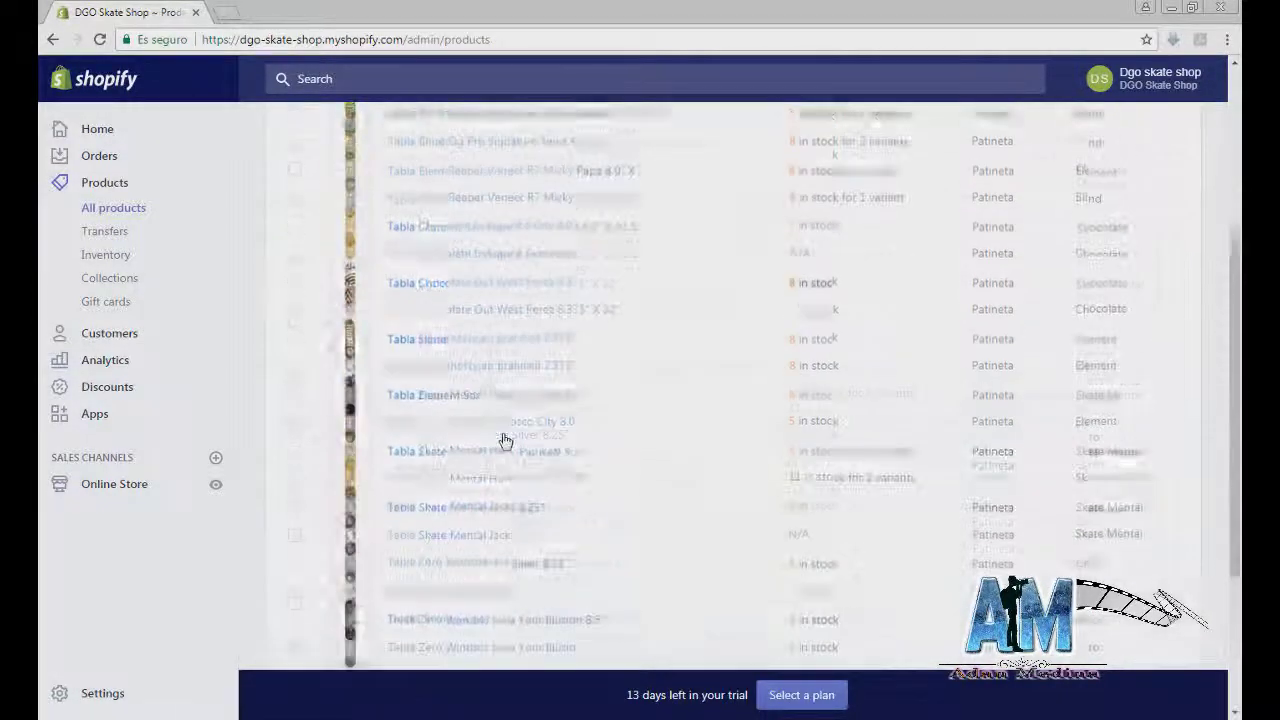
{"action": "scroll", "coordinate": [505, 440], "scroll_direction": "up", "scroll_amount": 5}
{"action": "scroll", "coordinate": [507, 443], "scroll_direction": "down", "scroll_amount": 5}
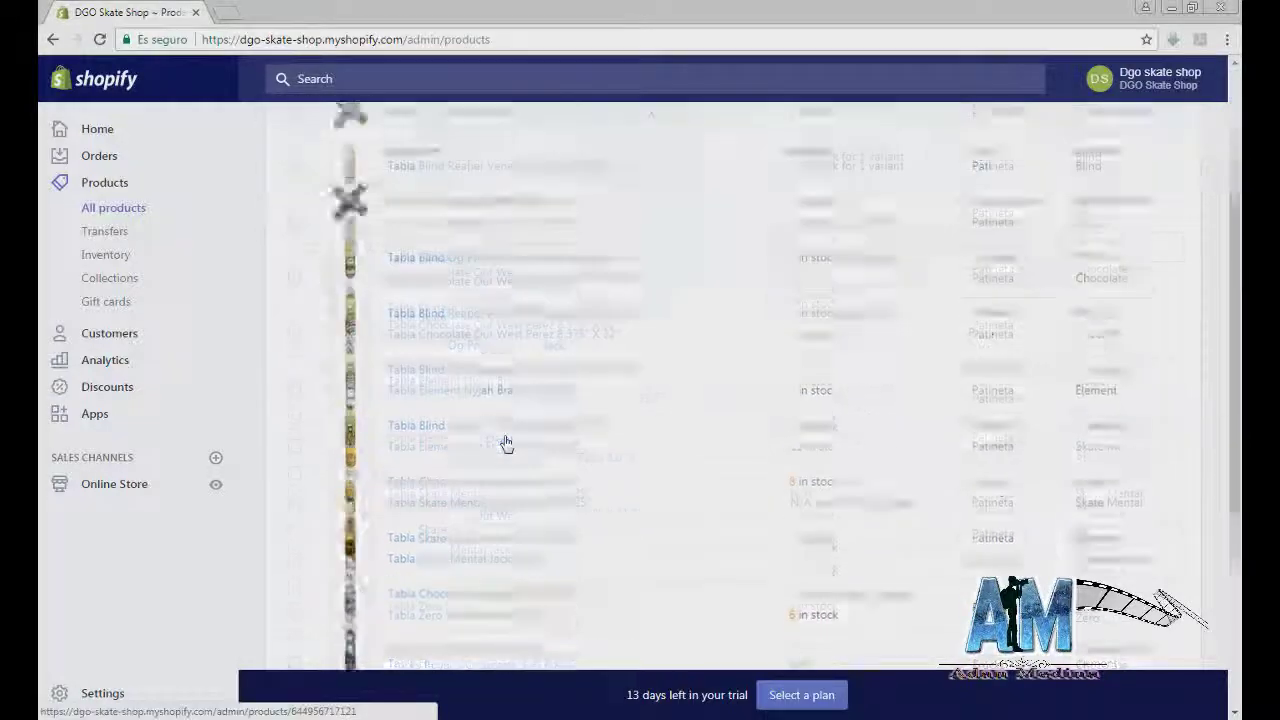
{"action": "scroll", "coordinate": [505, 443], "scroll_direction": "down", "scroll_amount": 5}
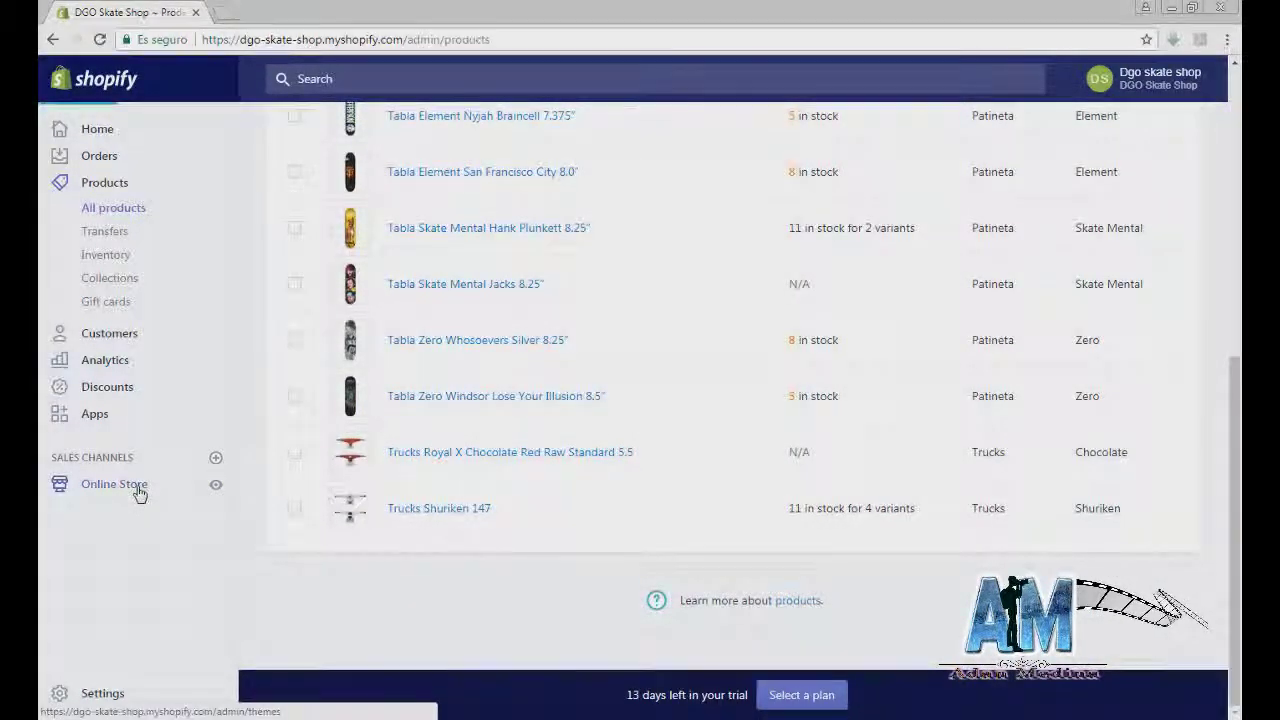
{"action": "left_click", "coordinate": [139, 488]}
Step: Customize the Debut theme and set the Image with text overlay picture to DGO
{"action": "left_click", "coordinate": [1041, 375]}
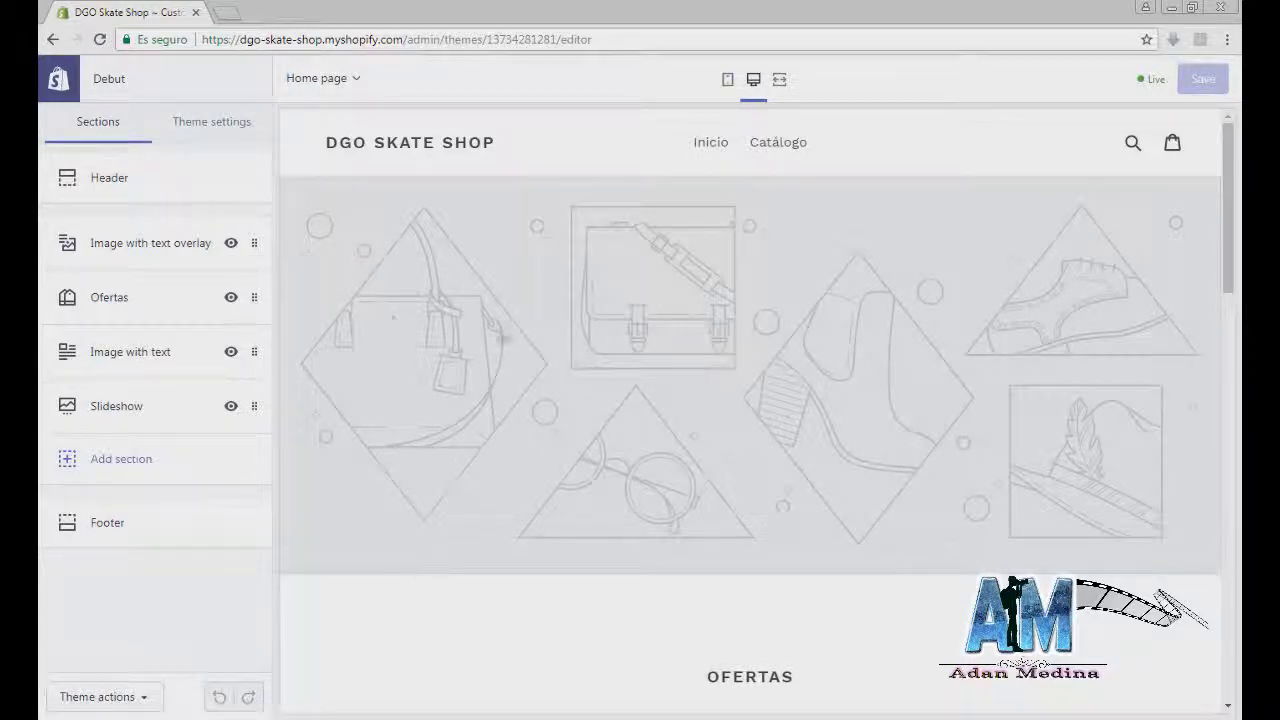
{"action": "left_click", "coordinate": [171, 251]}
{"action": "left_click", "coordinate": [171, 254]}
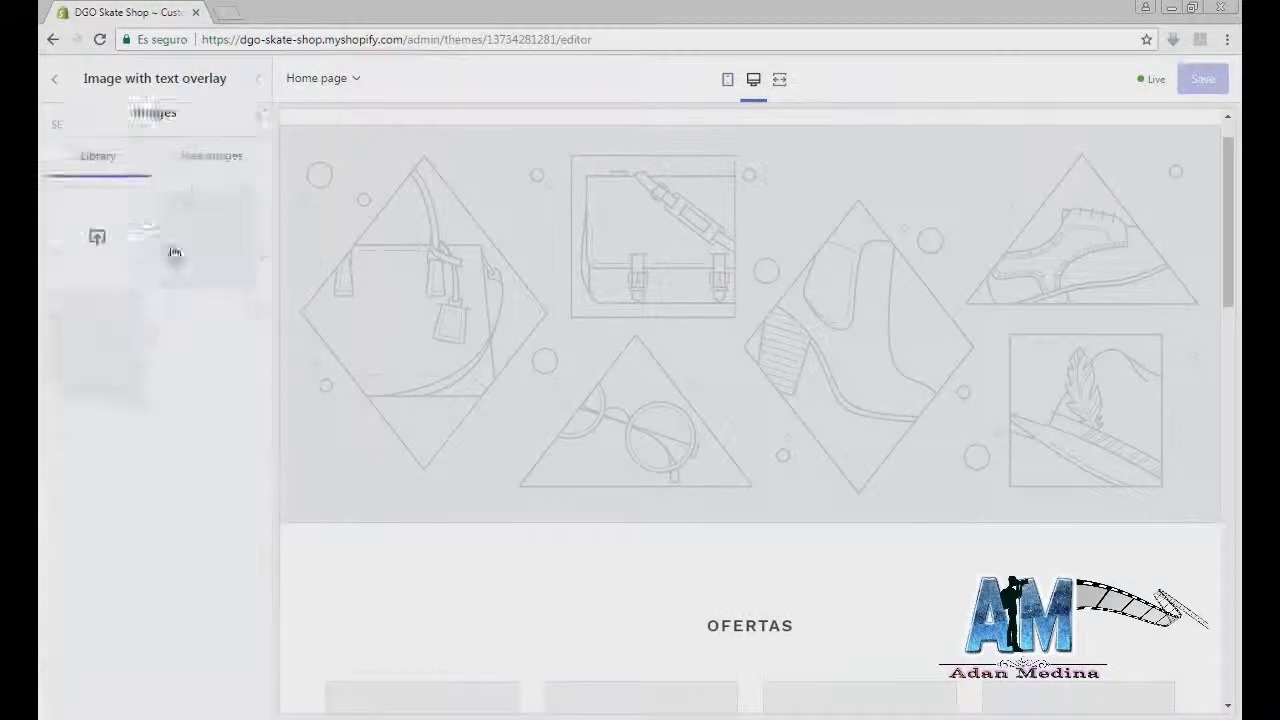
{"action": "left_click", "coordinate": [136, 316]}
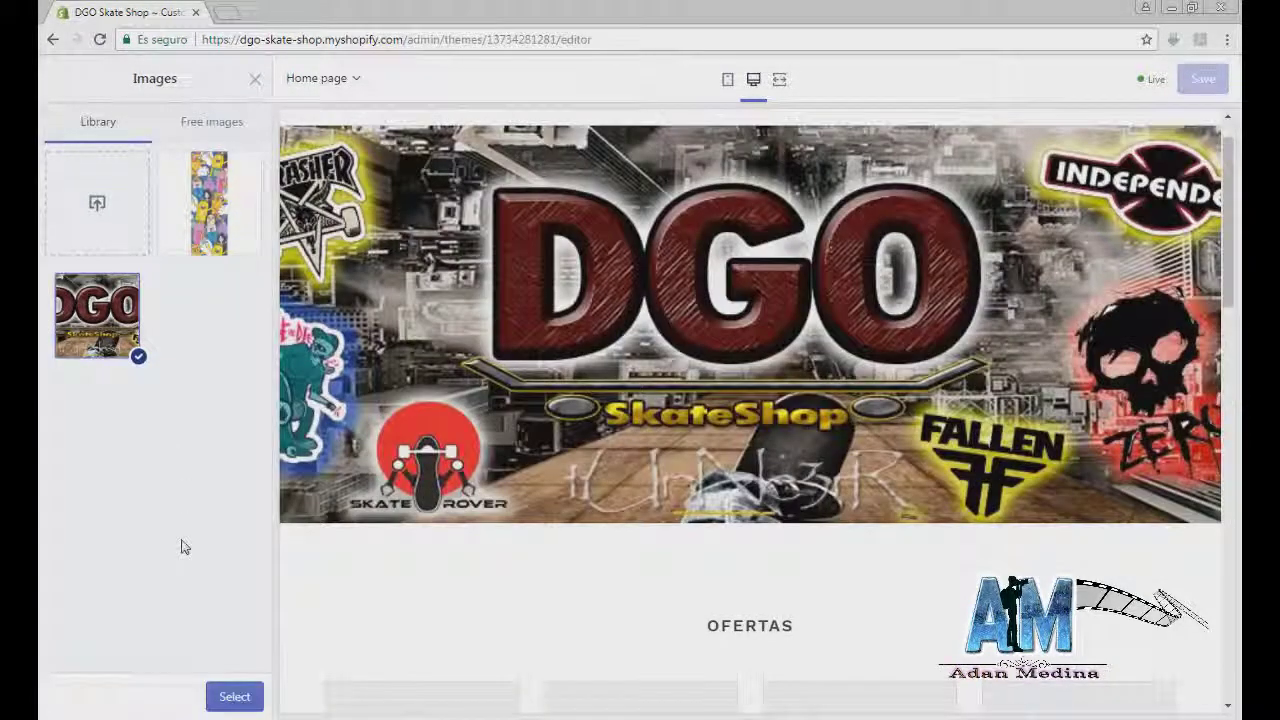
{"action": "left_click", "coordinate": [236, 696]}
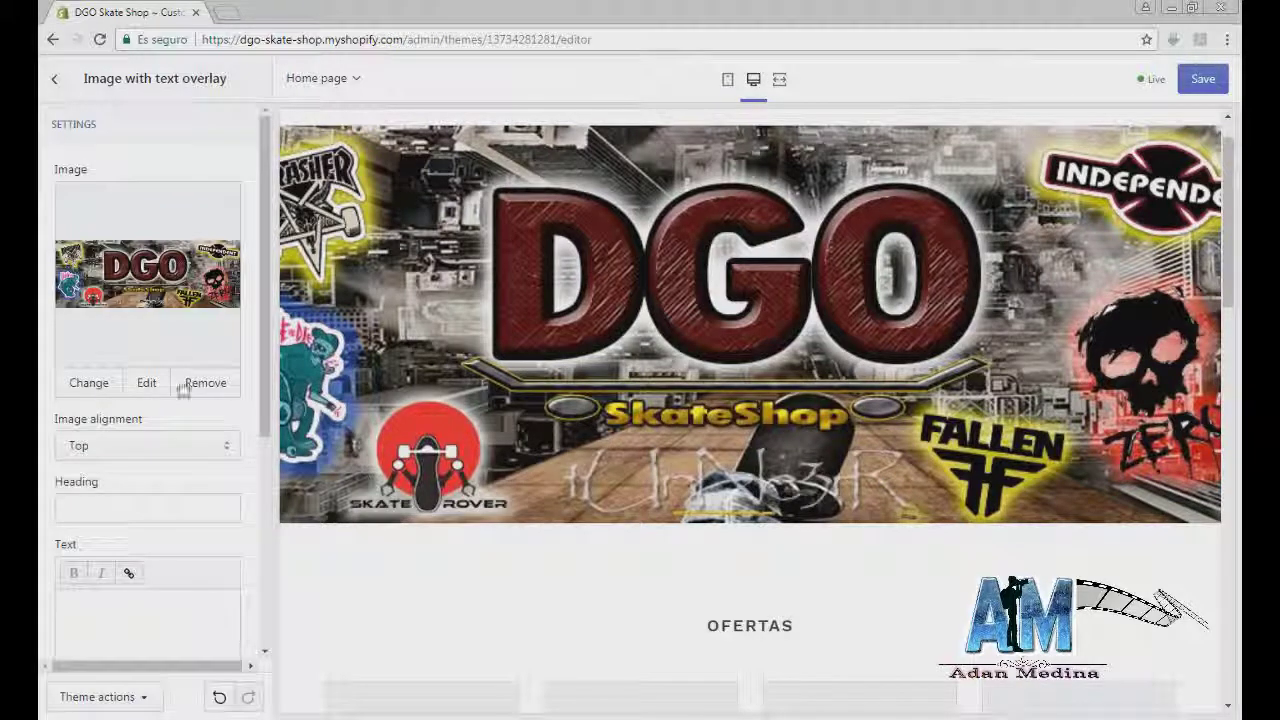
Step: Set the image alignment to Top and type the heading 'Tienda Patninetas'
{"action": "left_click", "coordinate": [160, 445]}
{"action": "left_click", "coordinate": [146, 483]}
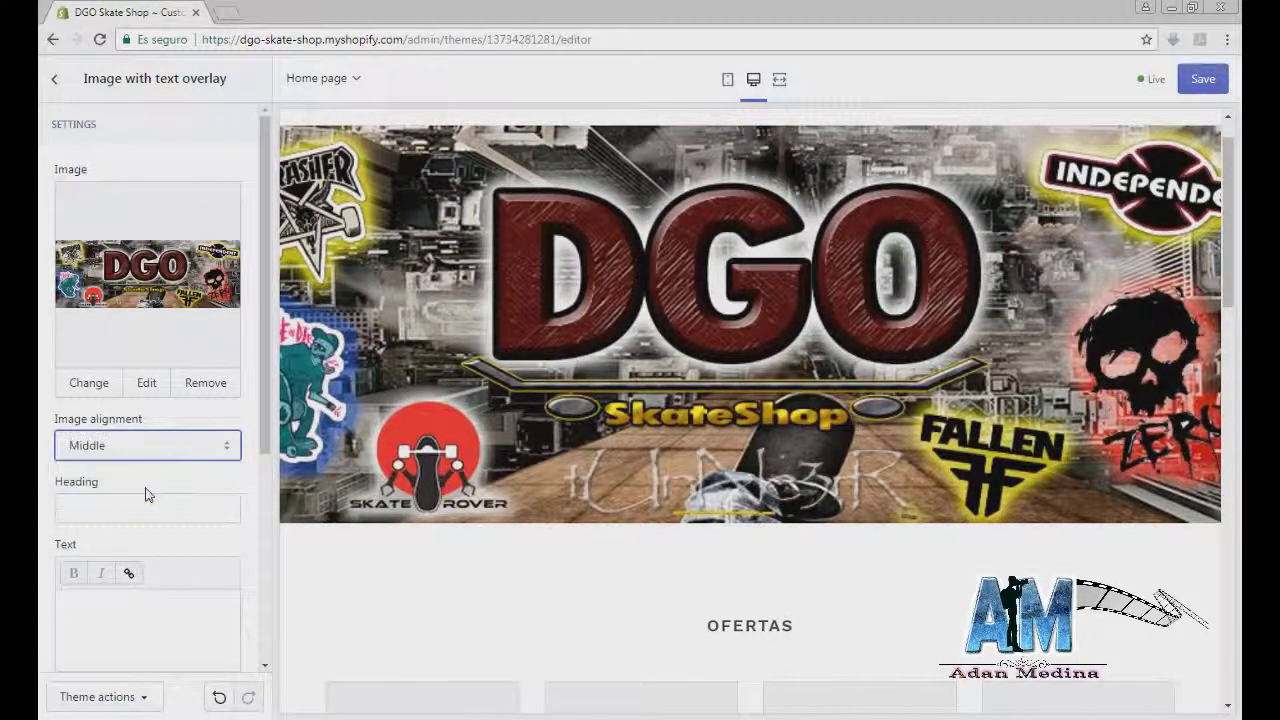
{"action": "left_click", "coordinate": [146, 447]}
{"action": "left_click", "coordinate": [140, 501]}
{"action": "left_click", "coordinate": [143, 447]}
{"action": "left_click", "coordinate": [139, 472]}
{"action": "scroll", "coordinate": [169, 423], "scroll_direction": "down", "scroll_amount": 1}
{"action": "left_click", "coordinate": [170, 426]}
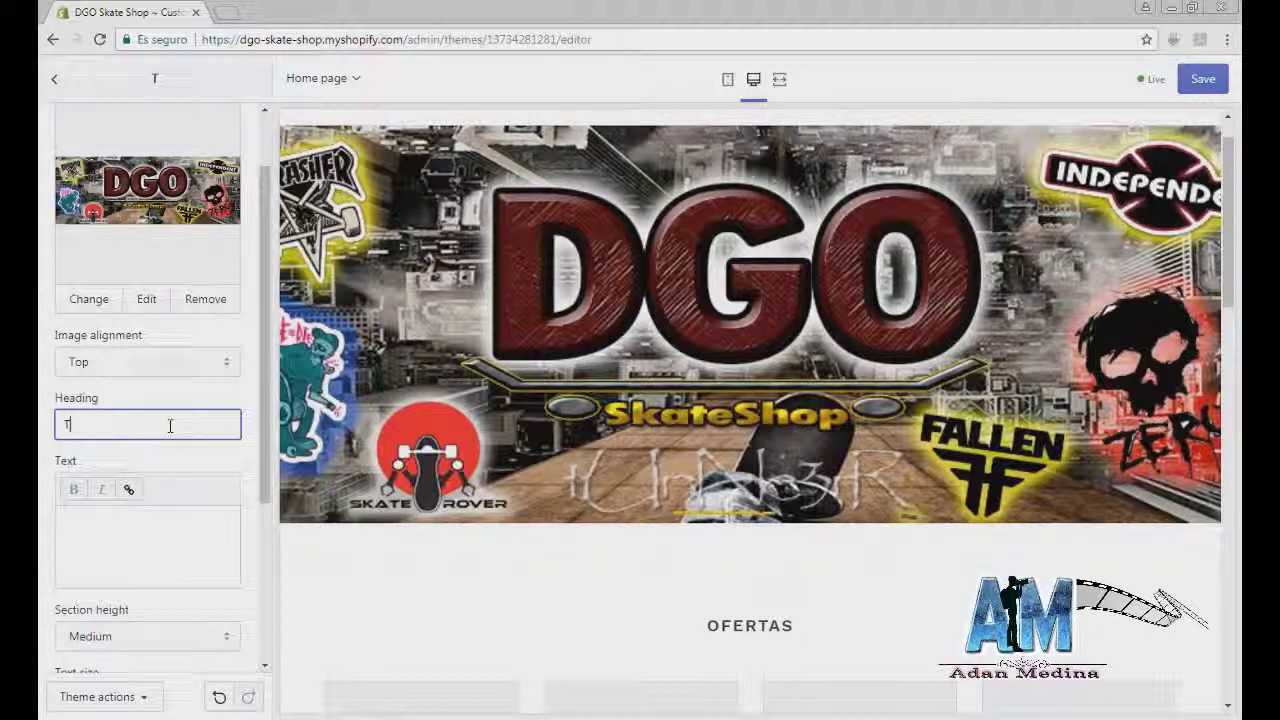
{"action": "type", "text": "Tienda Pa"}
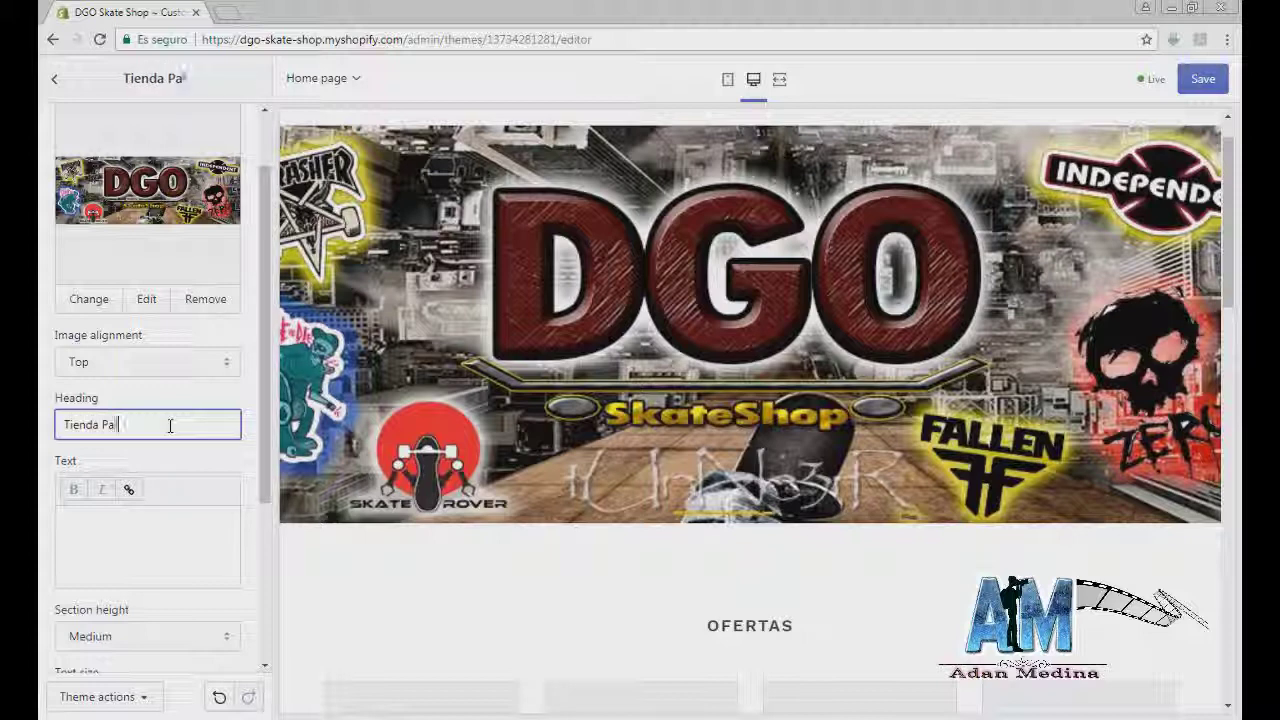
{"action": "type", "text": "tninetas"}
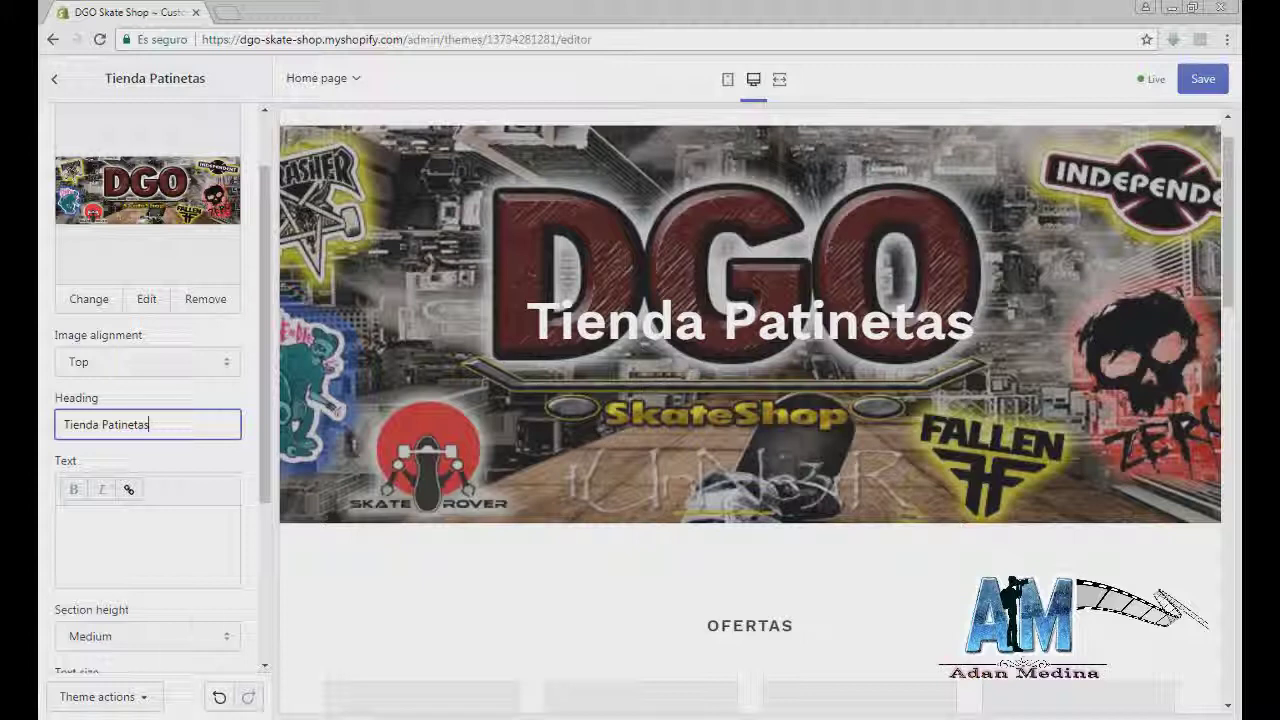
Step: Clear the banner heading and change the body text to 'La mejor tienda en Durango.'
{"action": "left_click_drag", "start_coordinate": [214, 423], "coordinate": [41, 425]}
{"action": "key", "text": "BackSpace"}
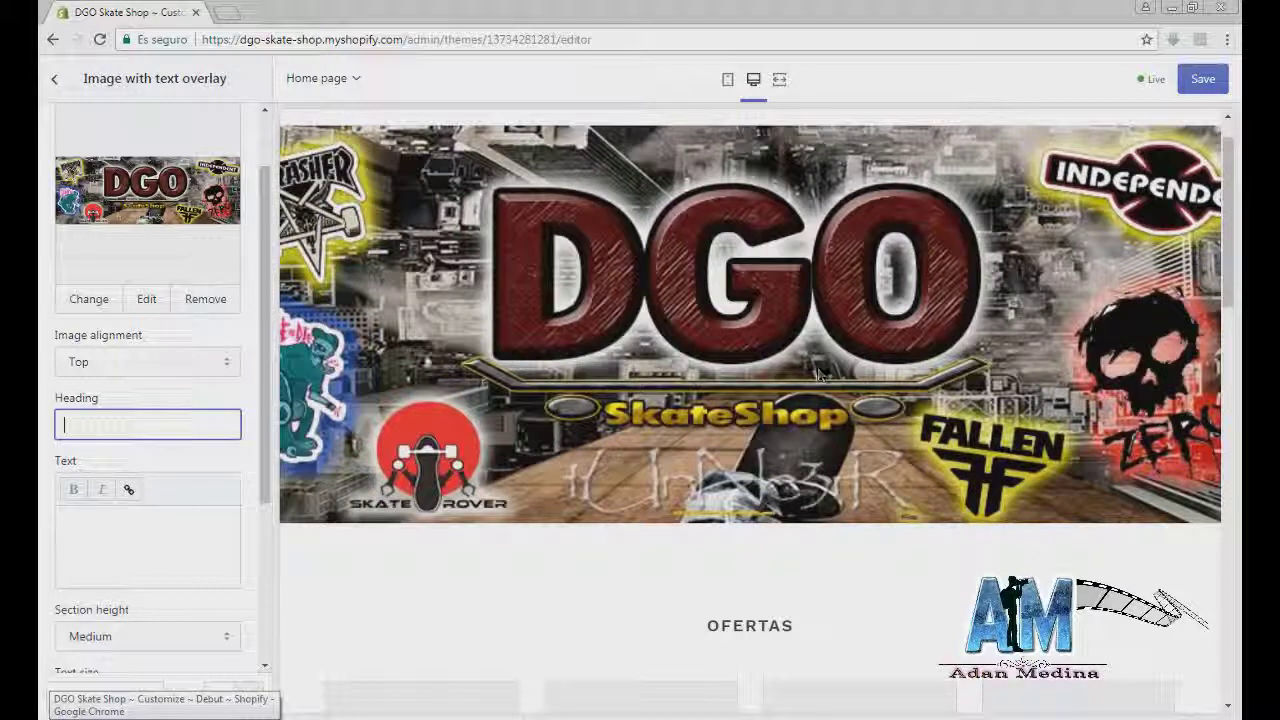
{"action": "left_click", "coordinate": [137, 542]}
{"action": "type", "text": "La mejor tienda en Durango"}
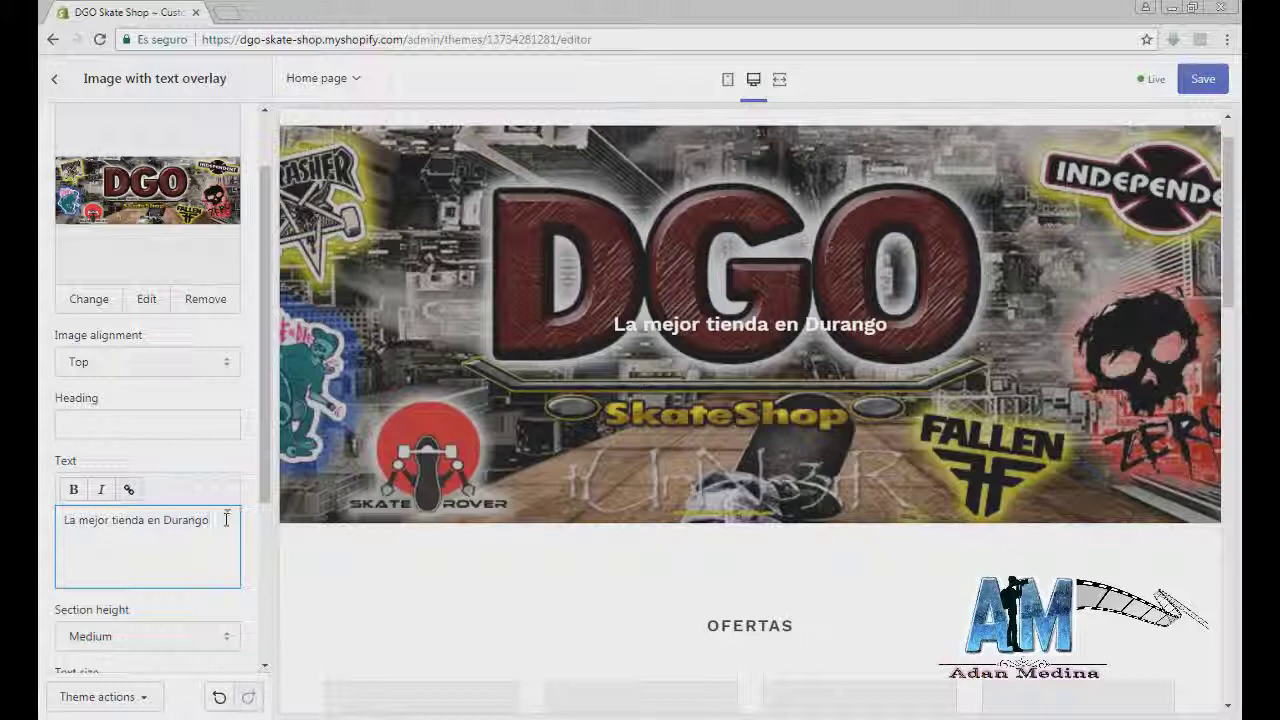
{"action": "type", "text": "."}
Step: Try Large, Extra Small and Small section heights for the banner
{"action": "scroll", "coordinate": [235, 540], "scroll_direction": "down", "scroll_amount": 2}
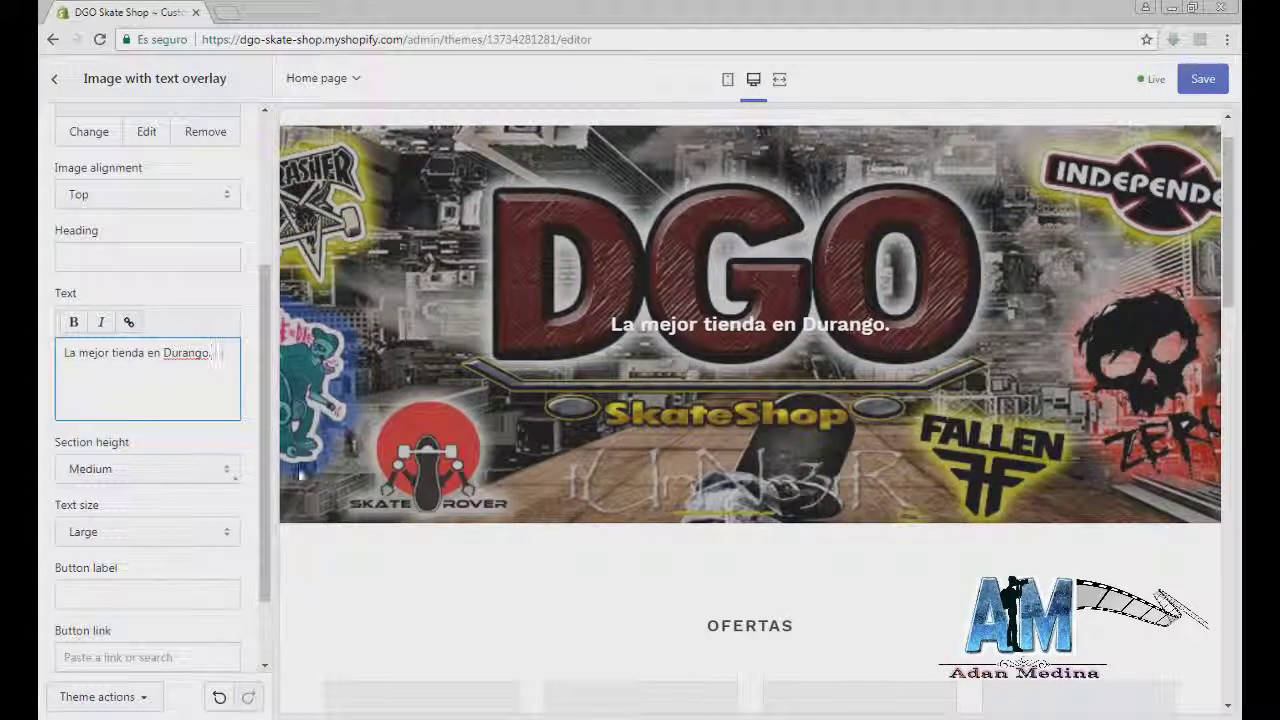
{"action": "left_click", "coordinate": [234, 474]}
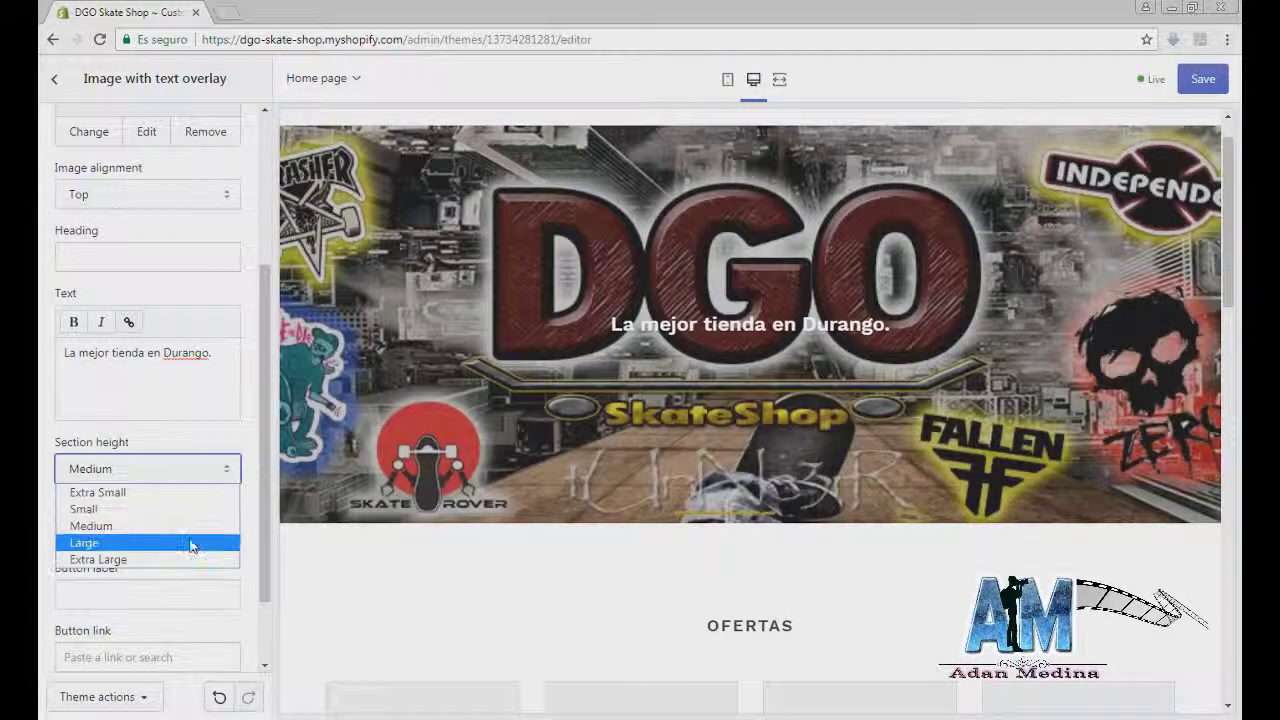
{"action": "left_click", "coordinate": [191, 541]}
{"action": "left_click", "coordinate": [234, 472]}
{"action": "left_click", "coordinate": [193, 493]}
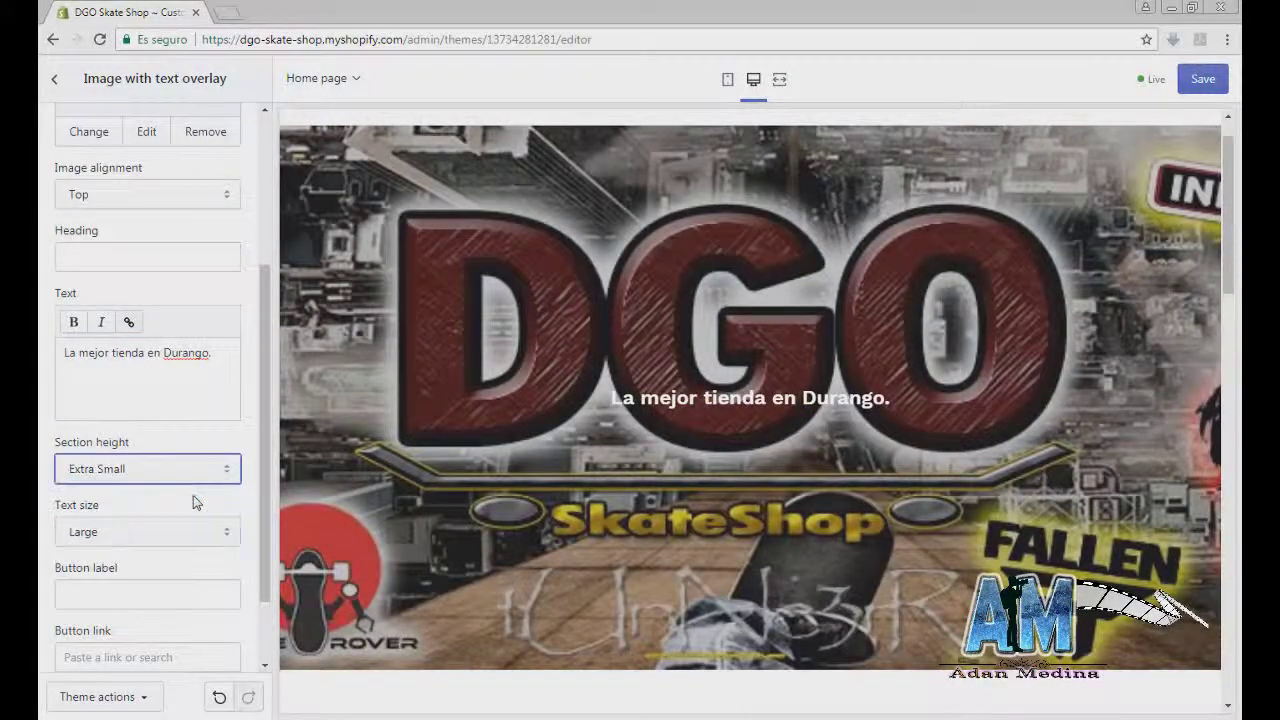
{"action": "left_click", "coordinate": [224, 468]}
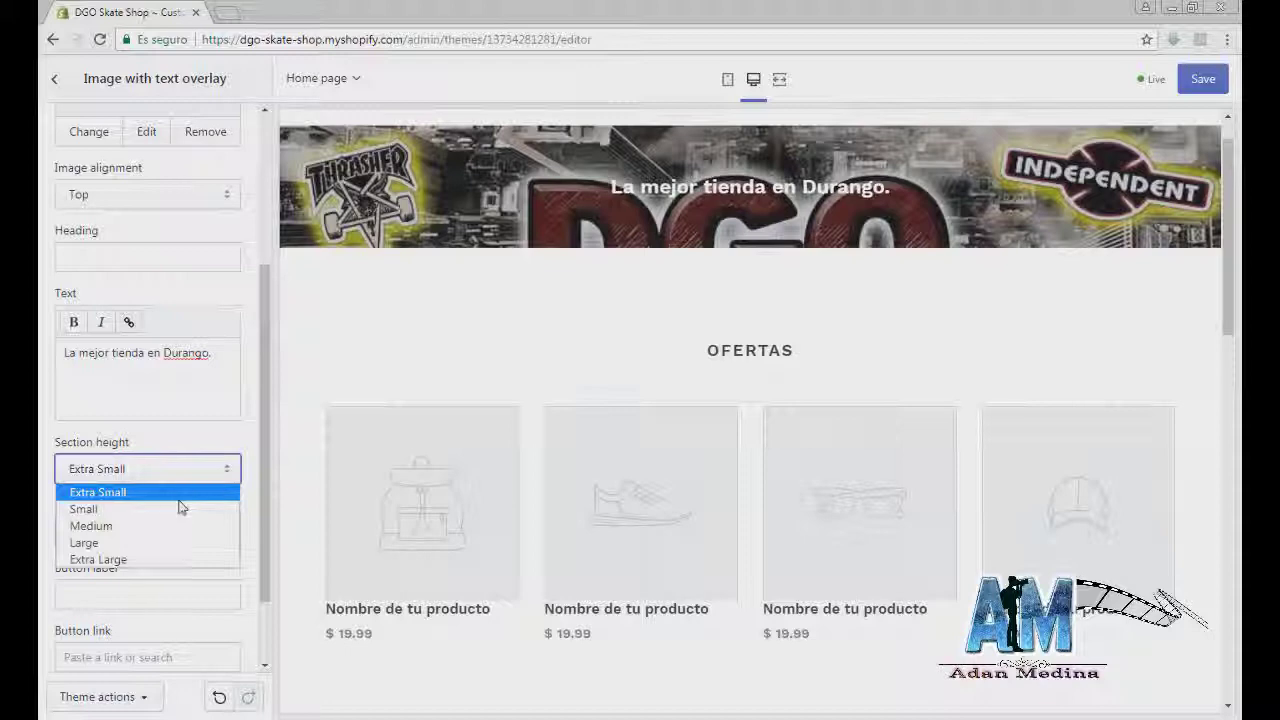
{"action": "left_click", "coordinate": [180, 508]}
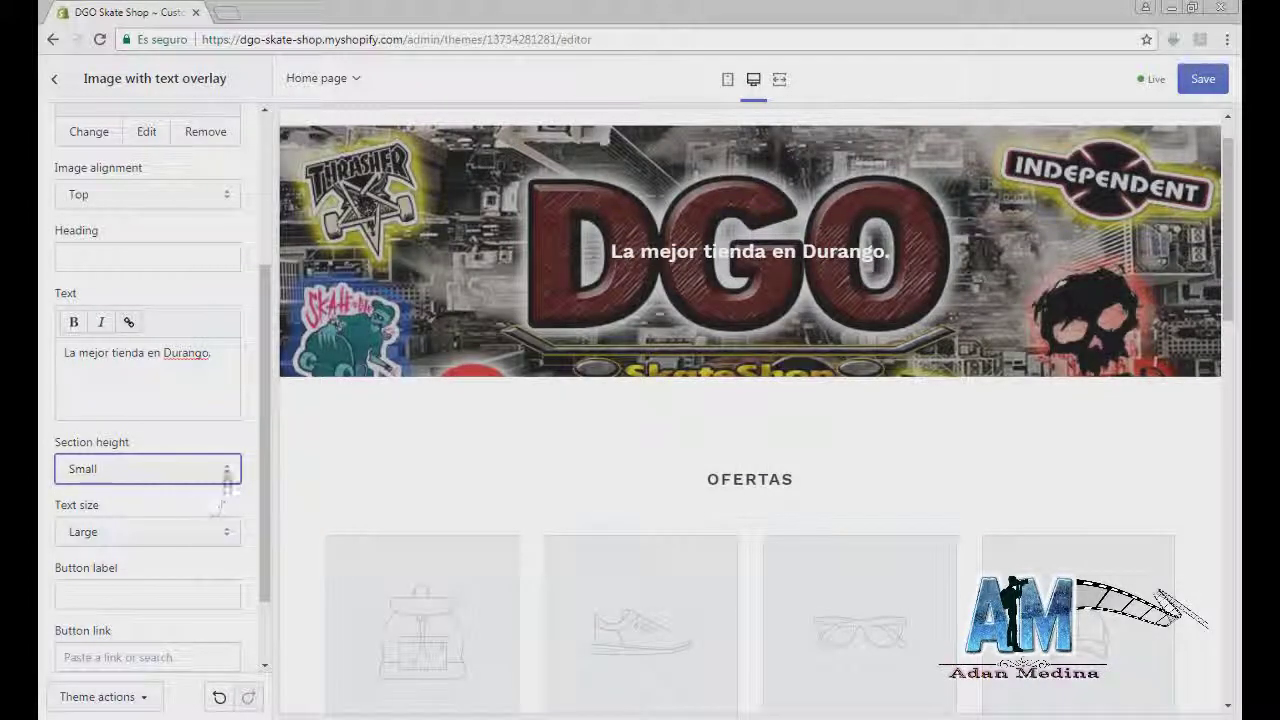
Step: Open the banner image's edit dialog and cancel it without changes
{"action": "scroll", "coordinate": [210, 400], "scroll_direction": "up", "scroll_amount": 3}
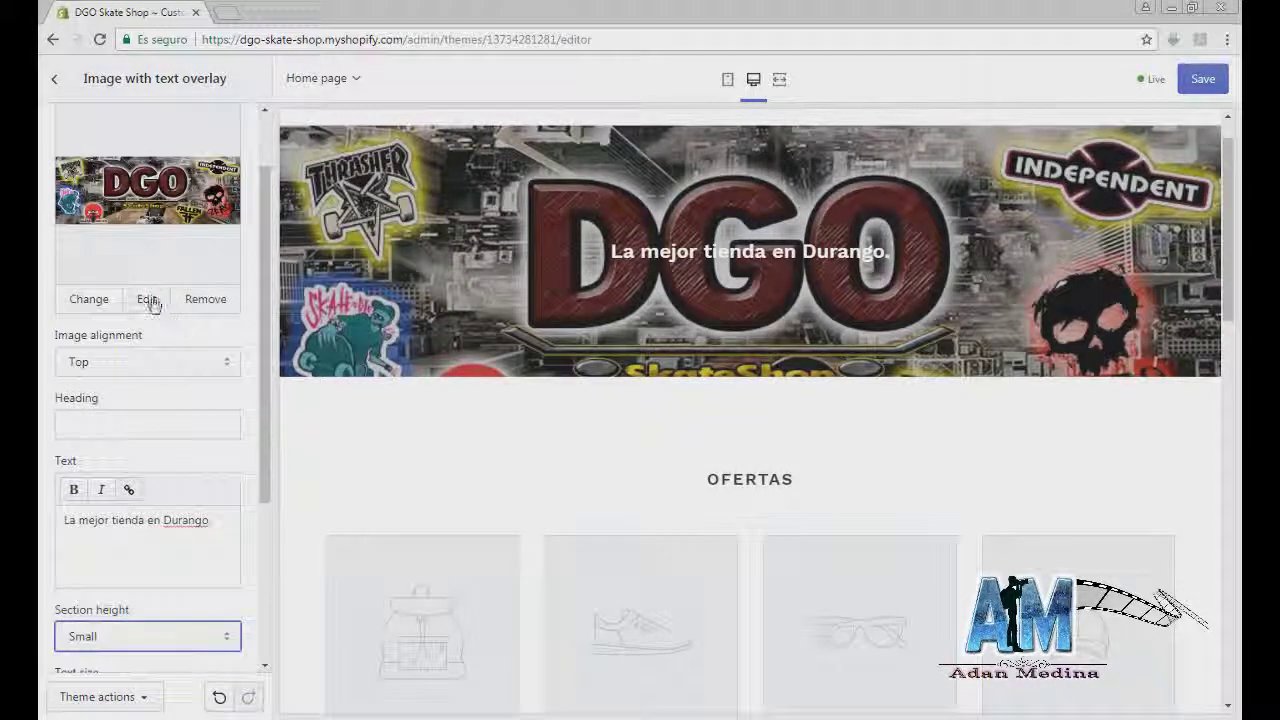
{"action": "left_click", "coordinate": [149, 300]}
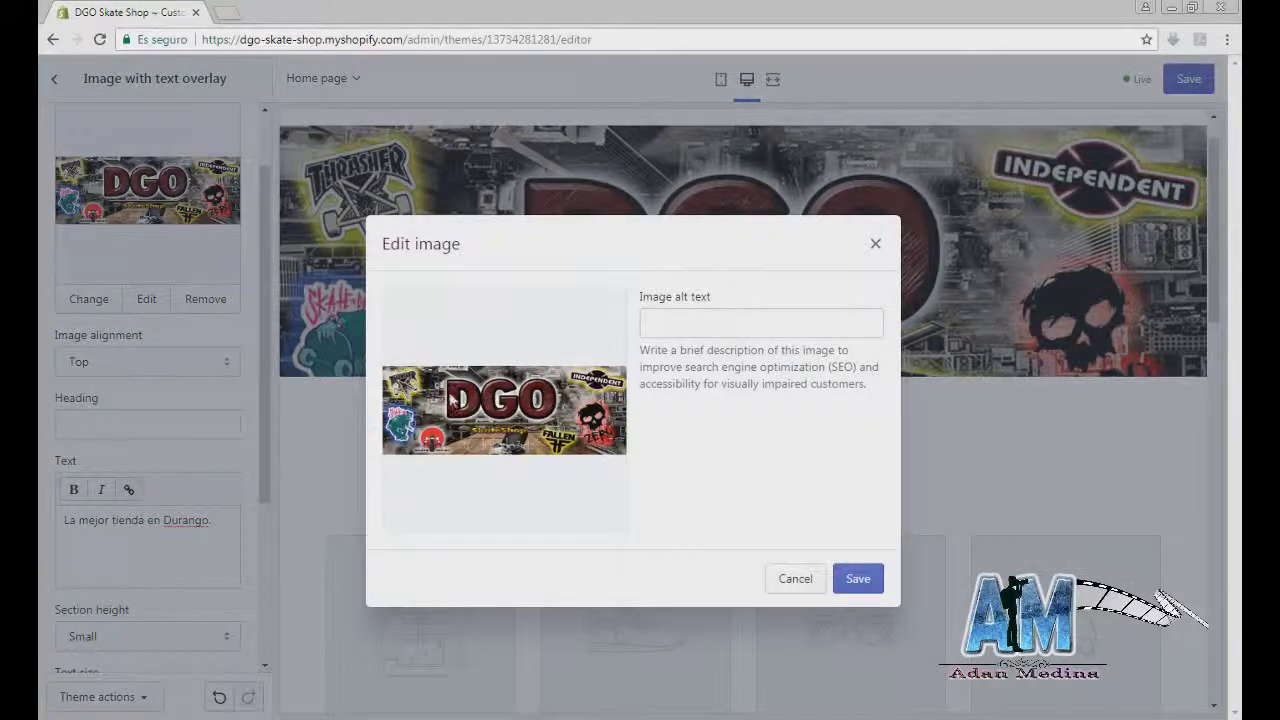
{"action": "left_click", "coordinate": [320, 455]}
Step: Settle the banner section height on Medium after briefly trying Small again
{"action": "scroll", "coordinate": [312, 458], "scroll_direction": "down", "scroll_amount": 3}
{"action": "scroll", "coordinate": [232, 433], "scroll_direction": "down", "scroll_amount": 1}
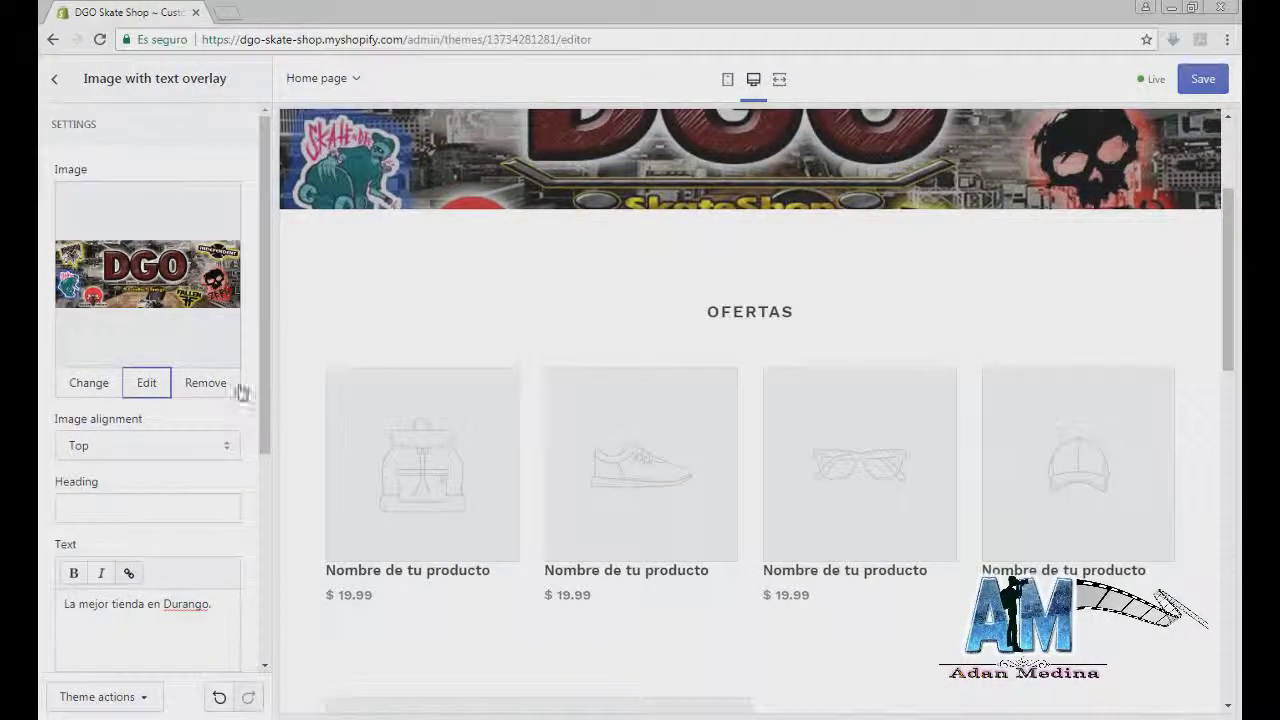
{"action": "scroll", "coordinate": [228, 385], "scroll_direction": "down", "scroll_amount": 2}
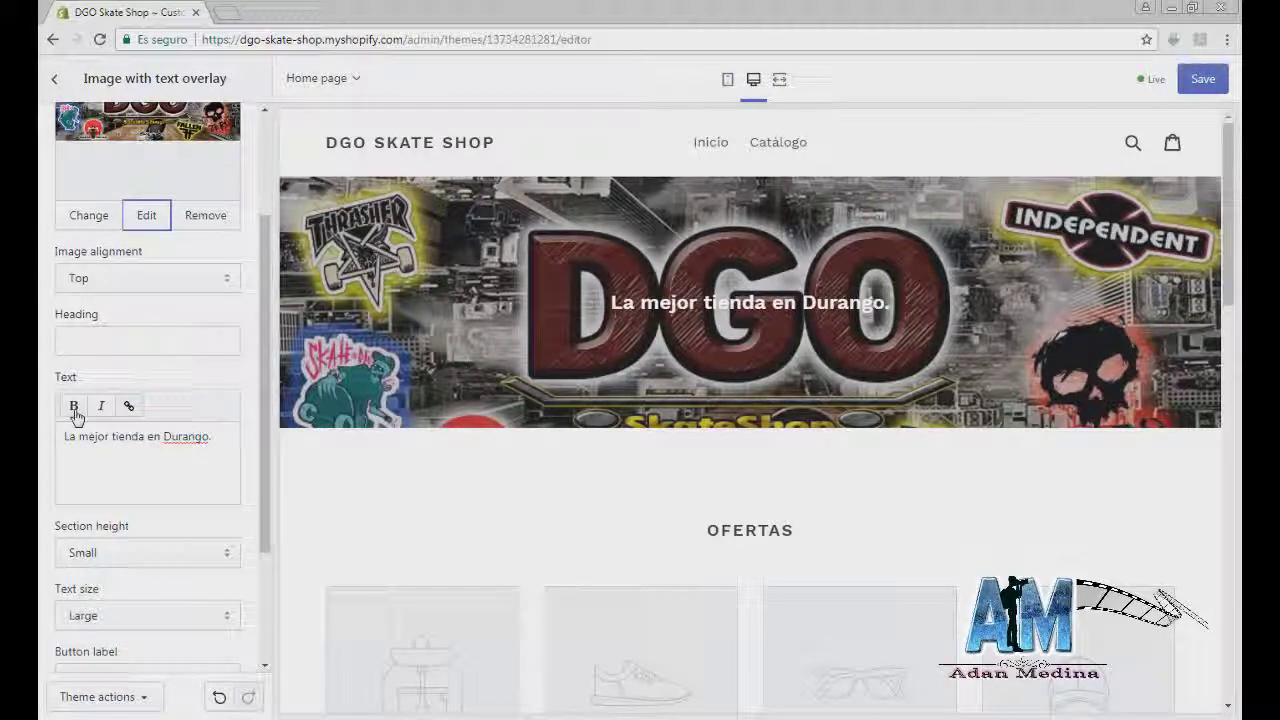
{"action": "scroll", "coordinate": [110, 450], "scroll_direction": "down", "scroll_amount": 2}
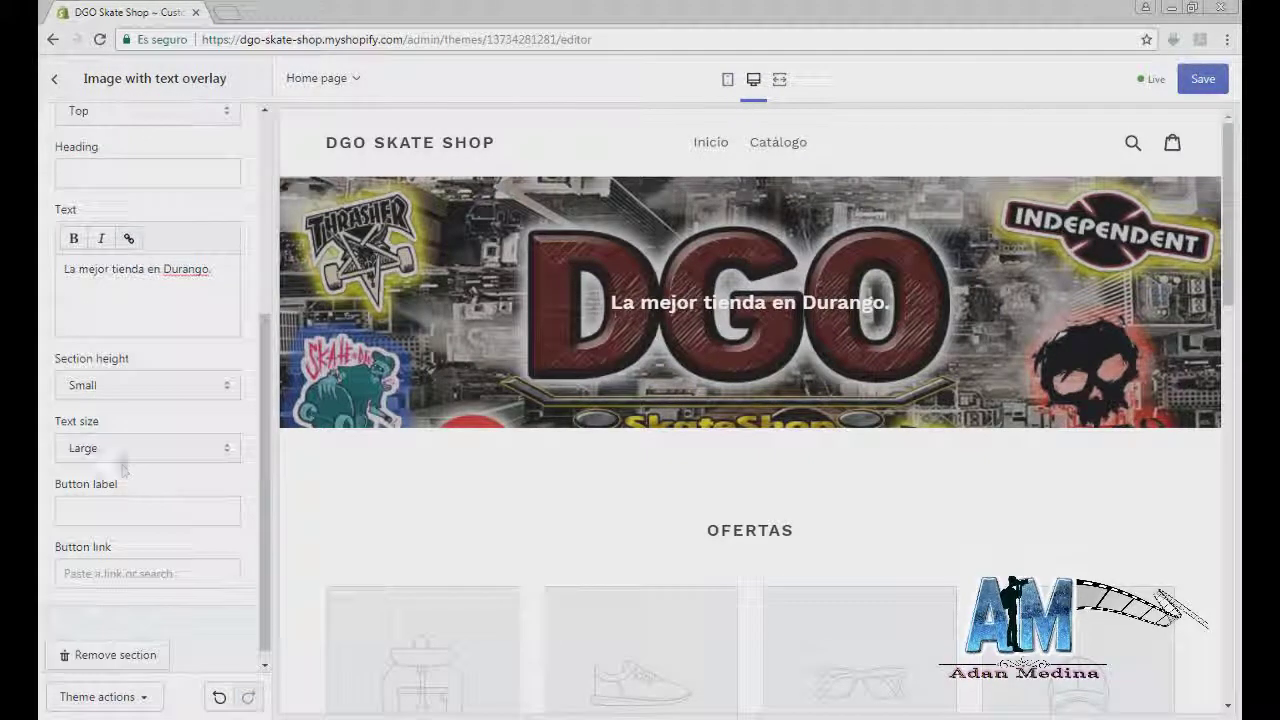
{"action": "left_click", "coordinate": [151, 390]}
{"action": "left_click", "coordinate": [142, 441]}
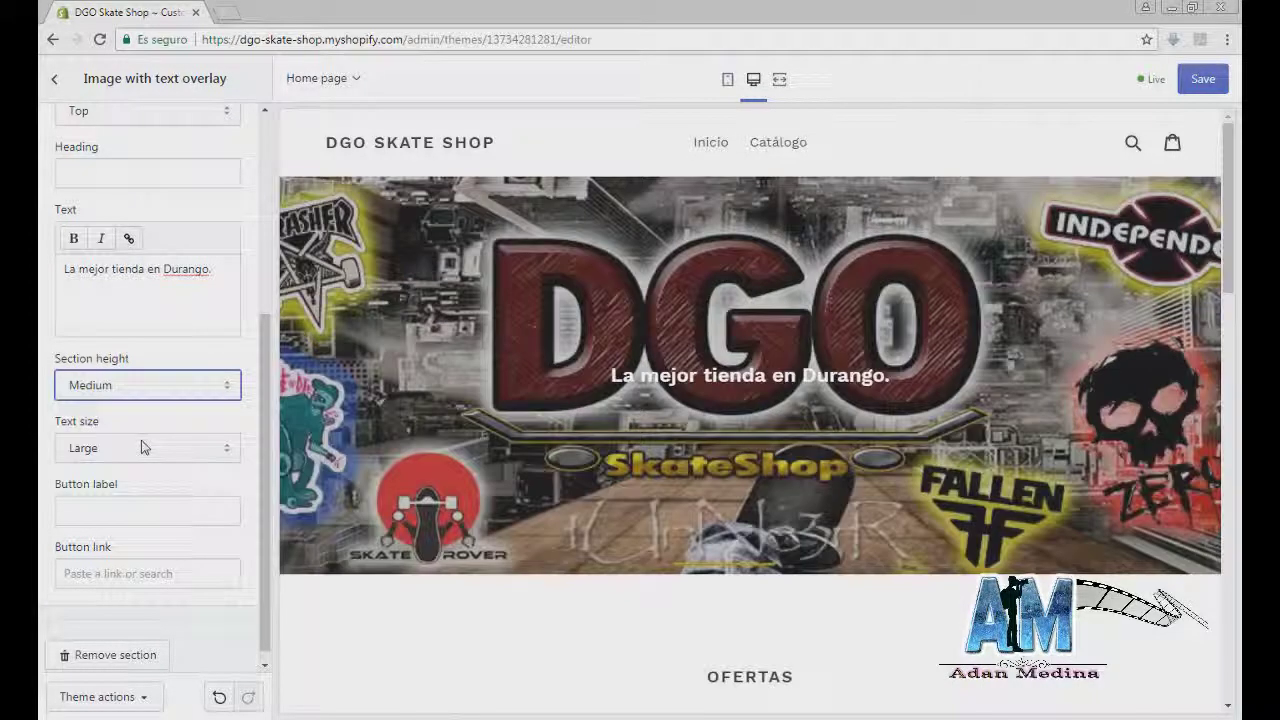
{"action": "left_click", "coordinate": [142, 393]}
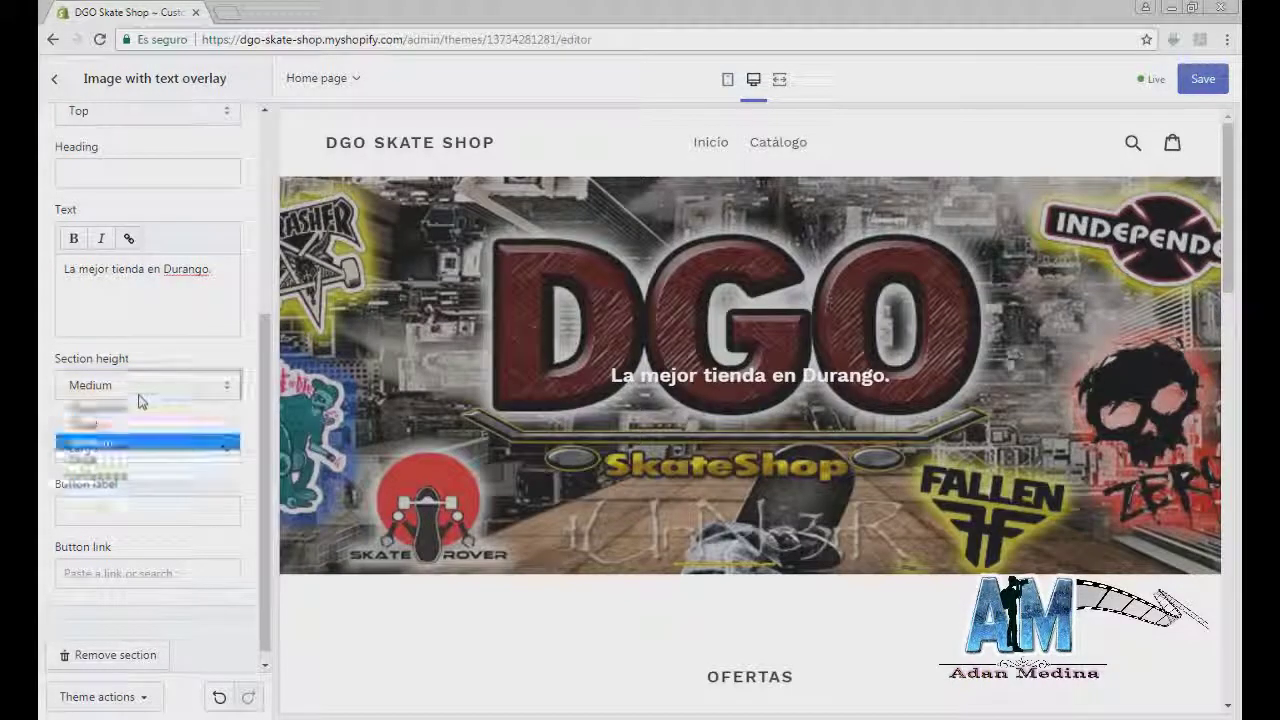
{"action": "left_click", "coordinate": [135, 424]}
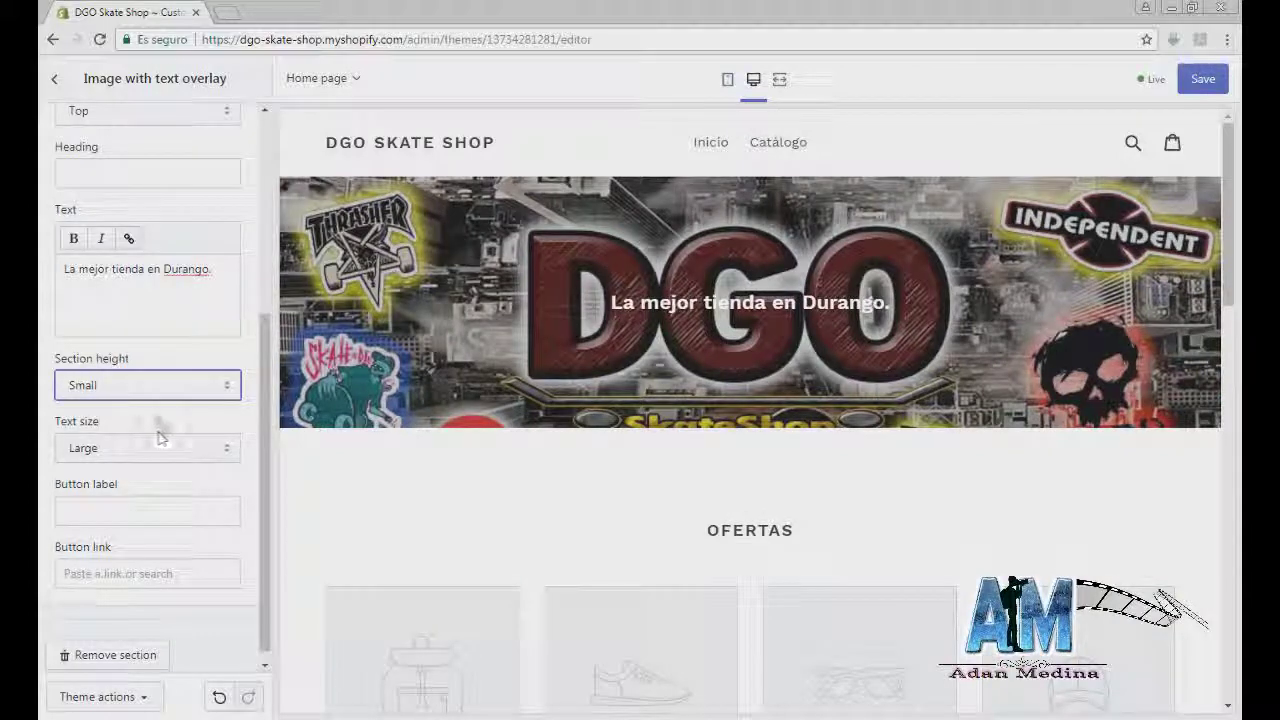
{"action": "left_click", "coordinate": [150, 389]}
{"action": "left_click", "coordinate": [120, 442]}
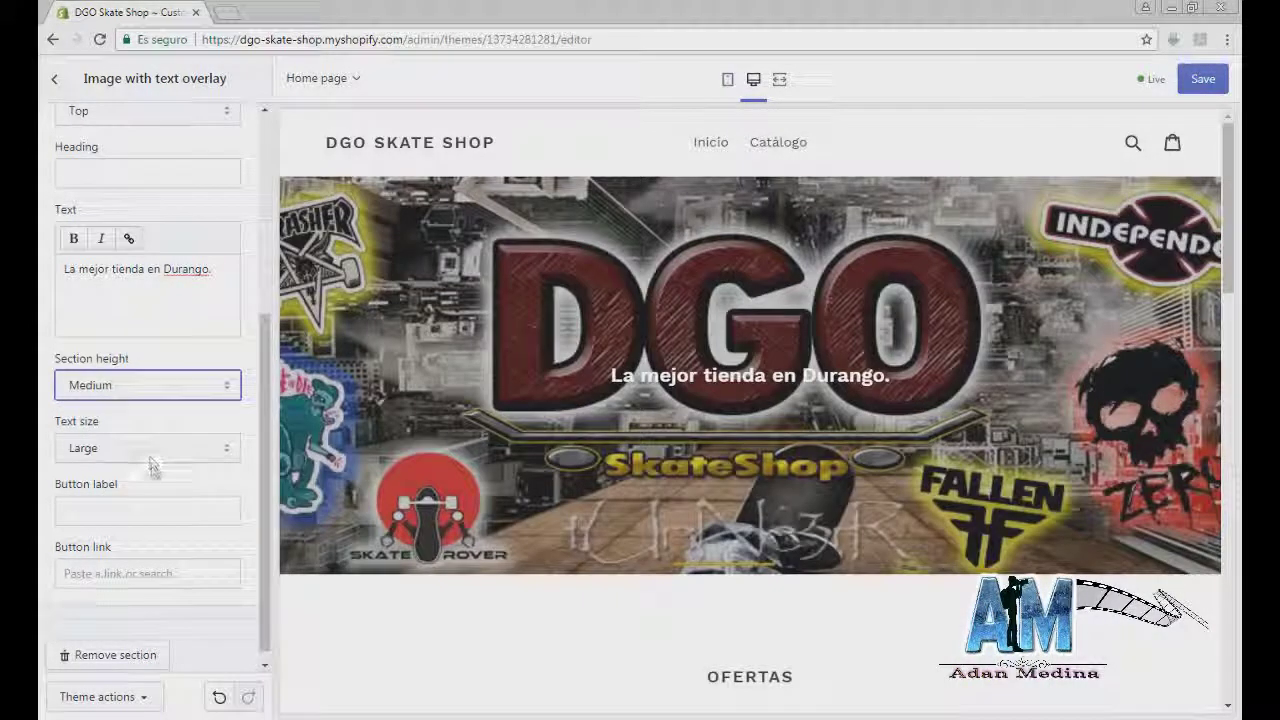
{"action": "scroll", "coordinate": [150, 490], "scroll_direction": "down", "scroll_amount": 1}
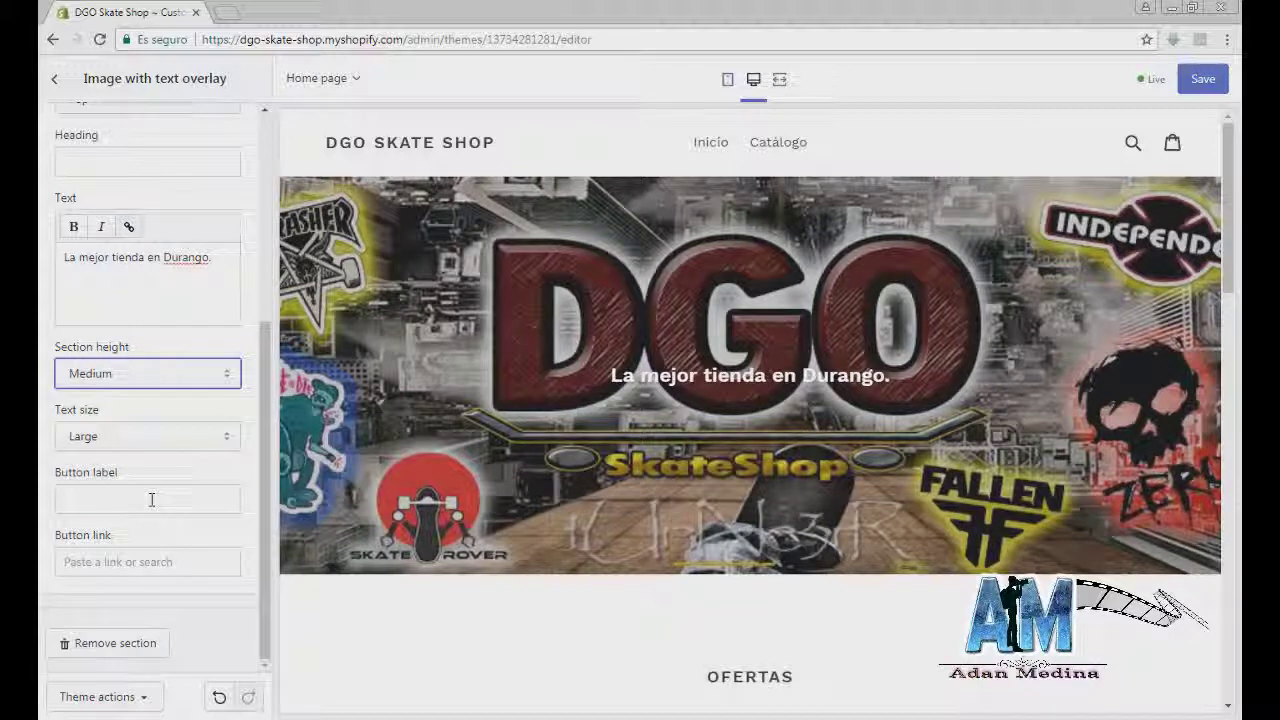
Step: Link the banner button to the Tabla Blind Reaper product and save the theme
{"action": "left_click", "coordinate": [145, 561]}
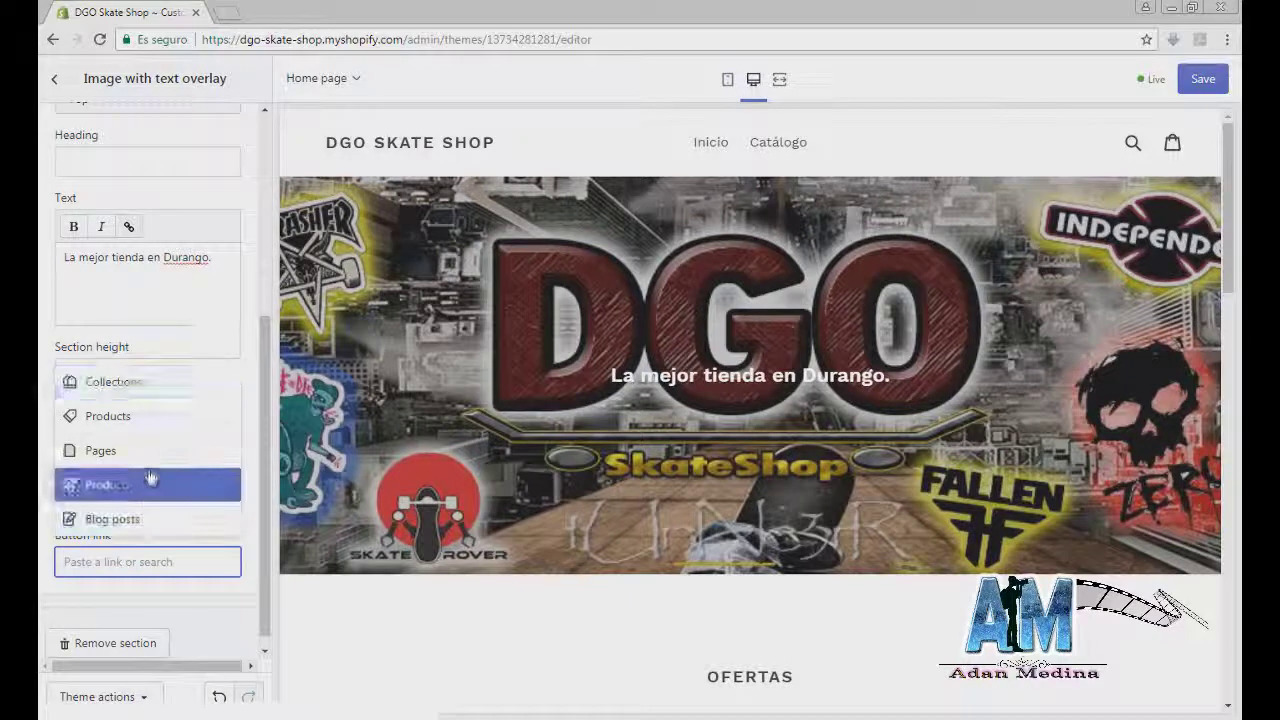
{"action": "left_click", "coordinate": [150, 430]}
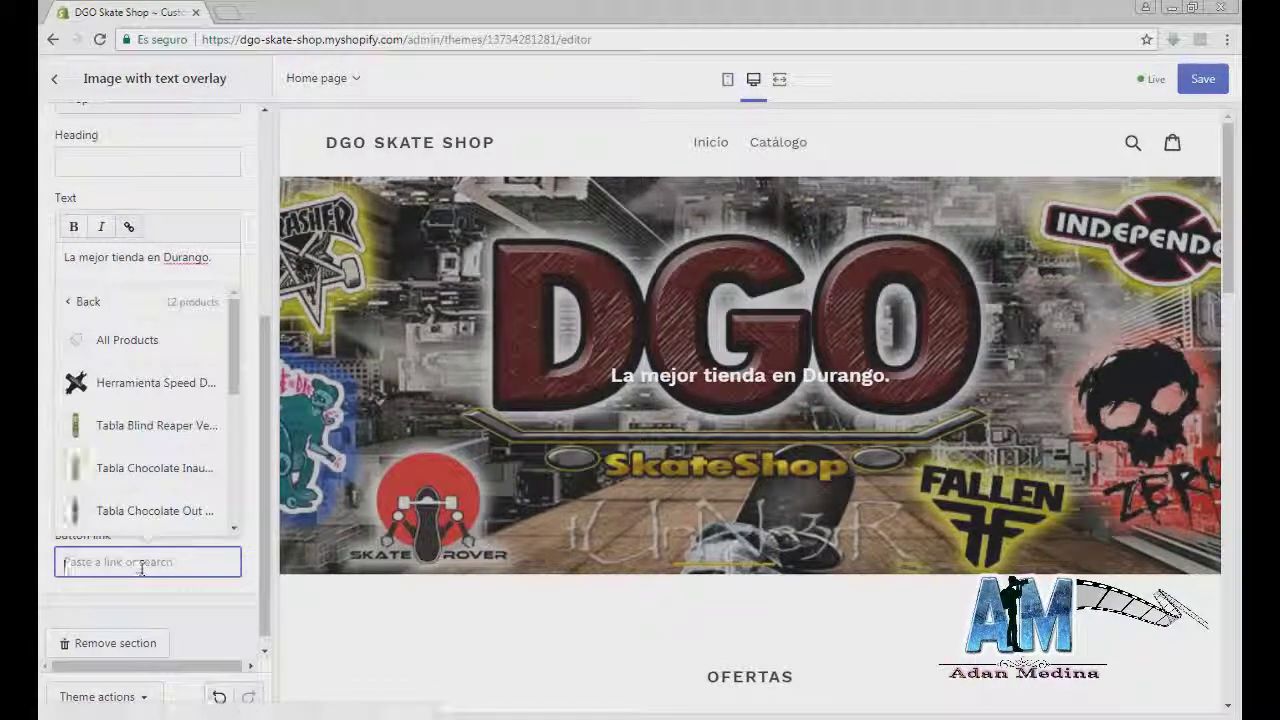
{"action": "scroll", "coordinate": [150, 400], "scroll_direction": "down", "scroll_amount": 1}
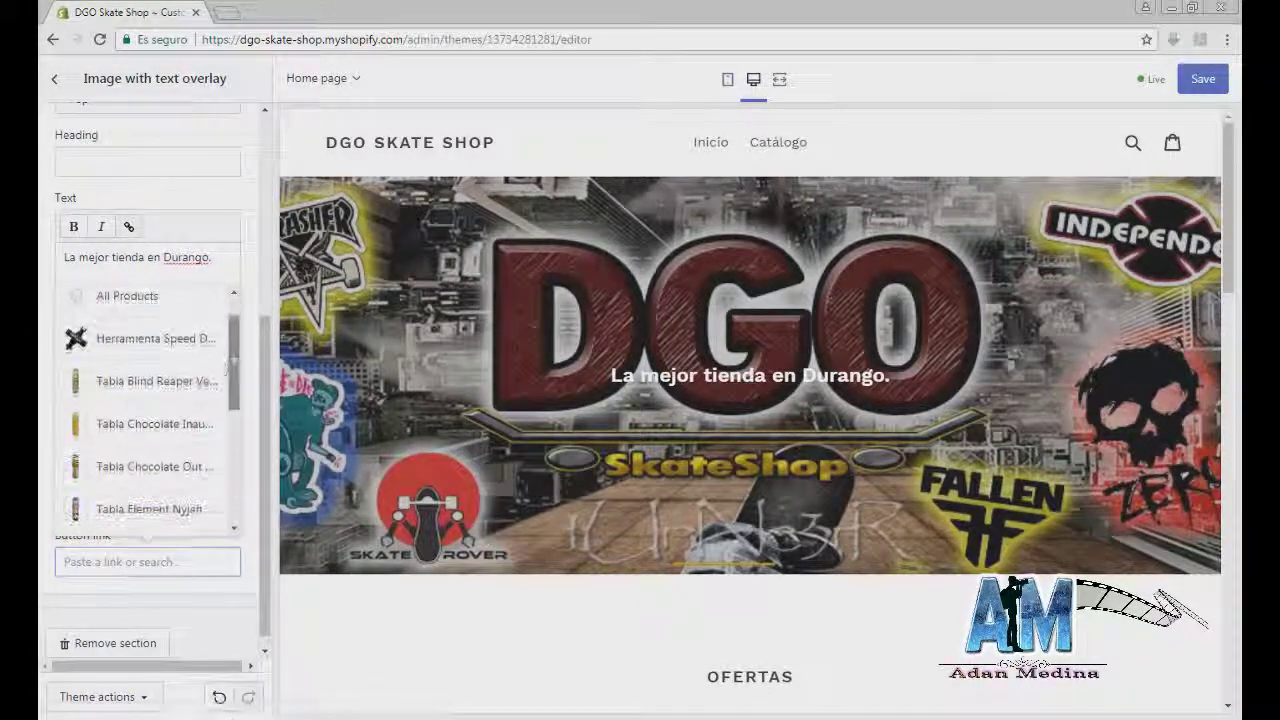
{"action": "left_click", "coordinate": [157, 385]}
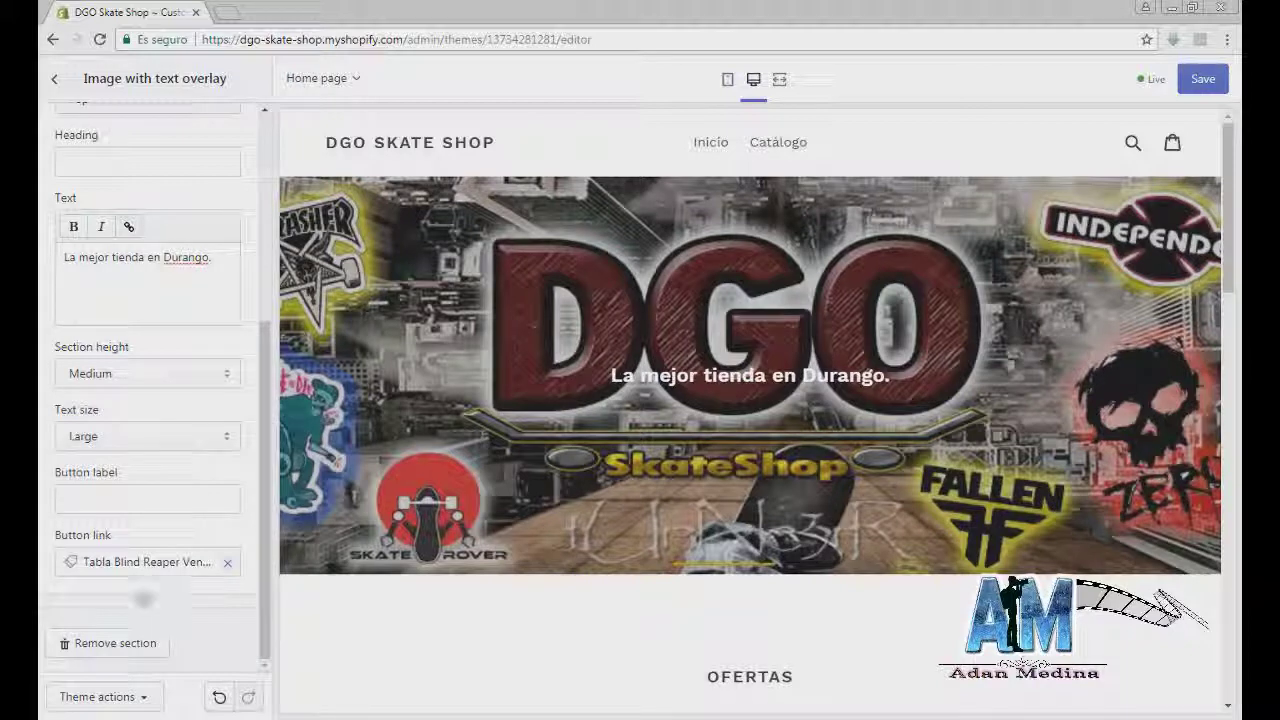
{"action": "scroll", "coordinate": [140, 403], "scroll_direction": "up", "scroll_amount": 4}
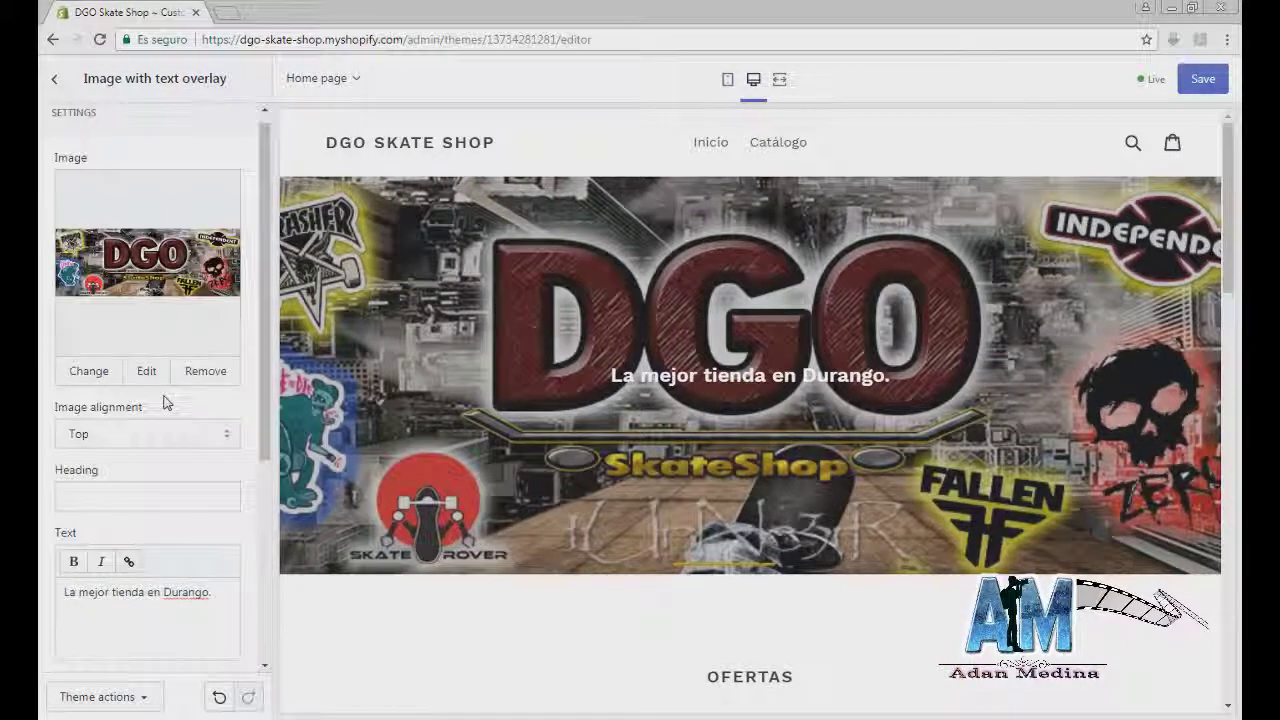
{"action": "left_click", "coordinate": [1203, 78]}
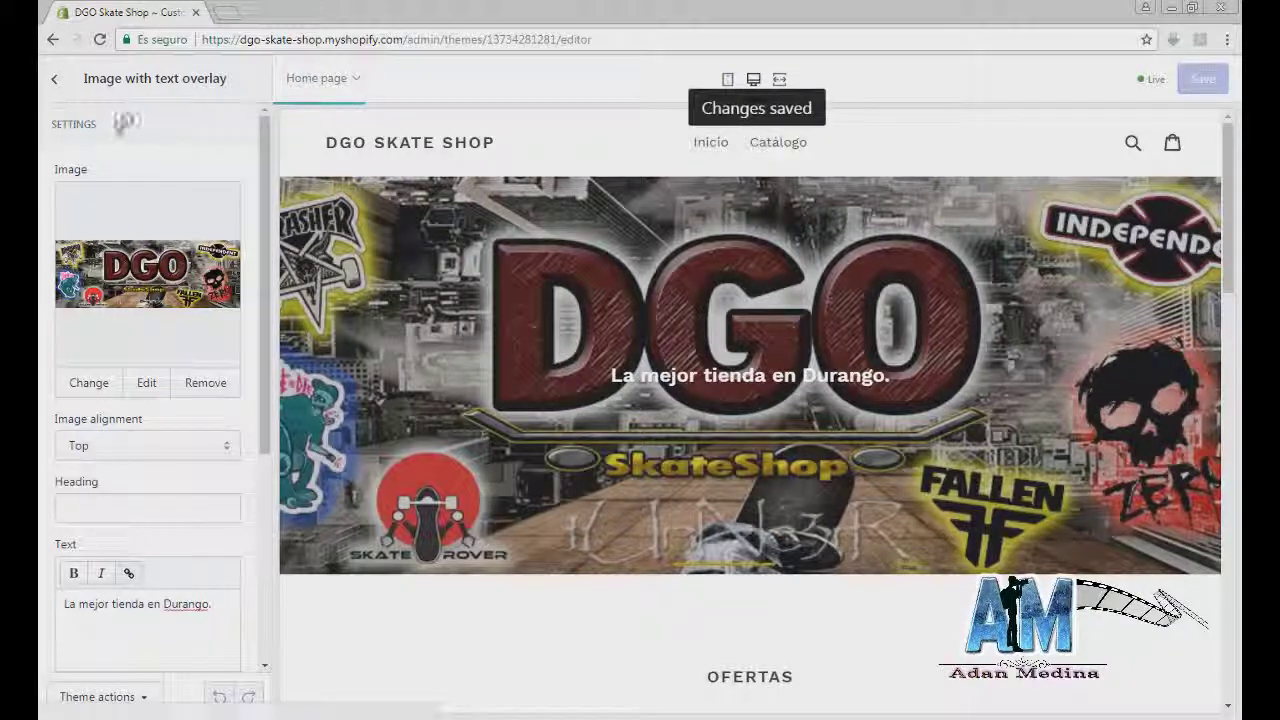
{"action": "left_click", "coordinate": [55, 79]}
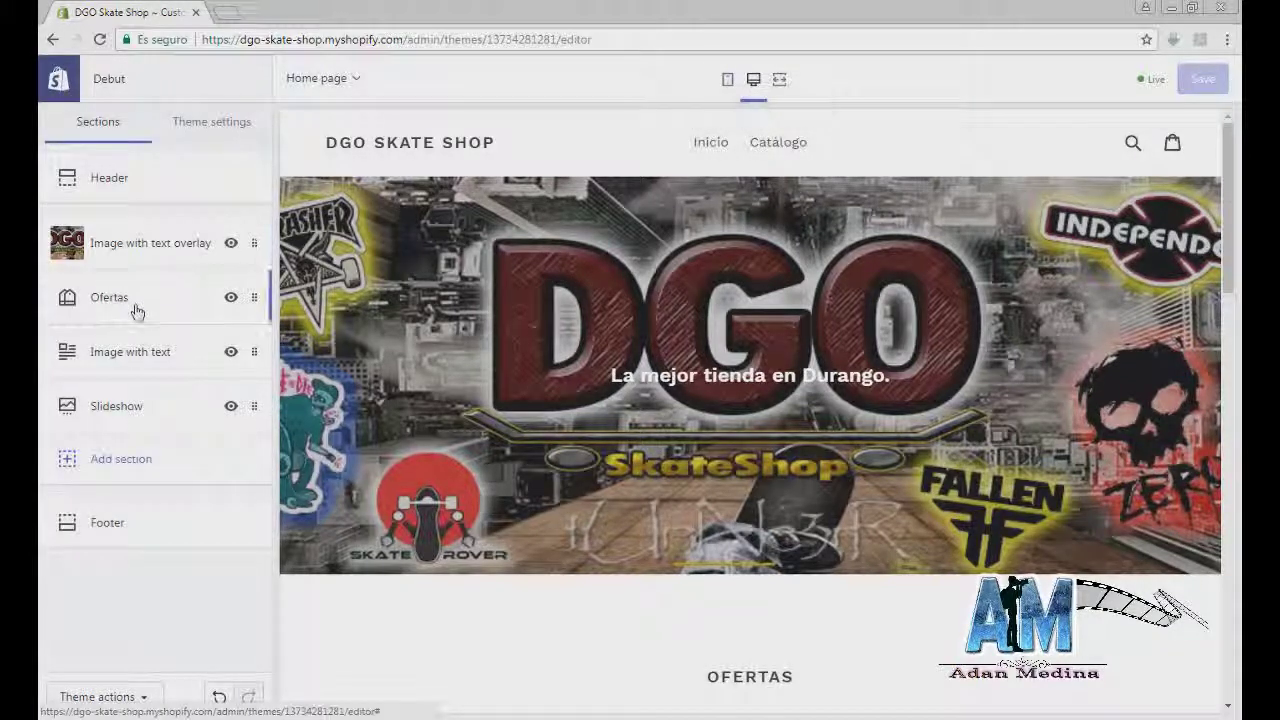
{"action": "left_click", "coordinate": [137, 312]}
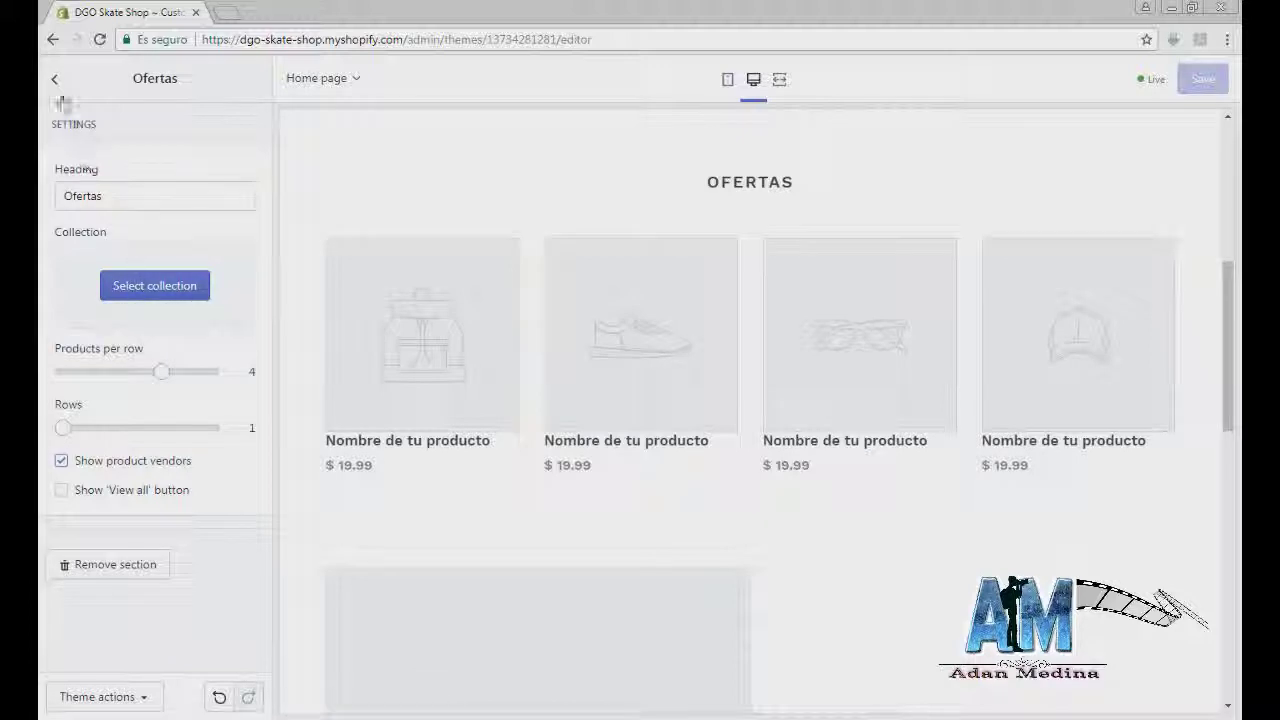
{"action": "left_click", "coordinate": [55, 80]}
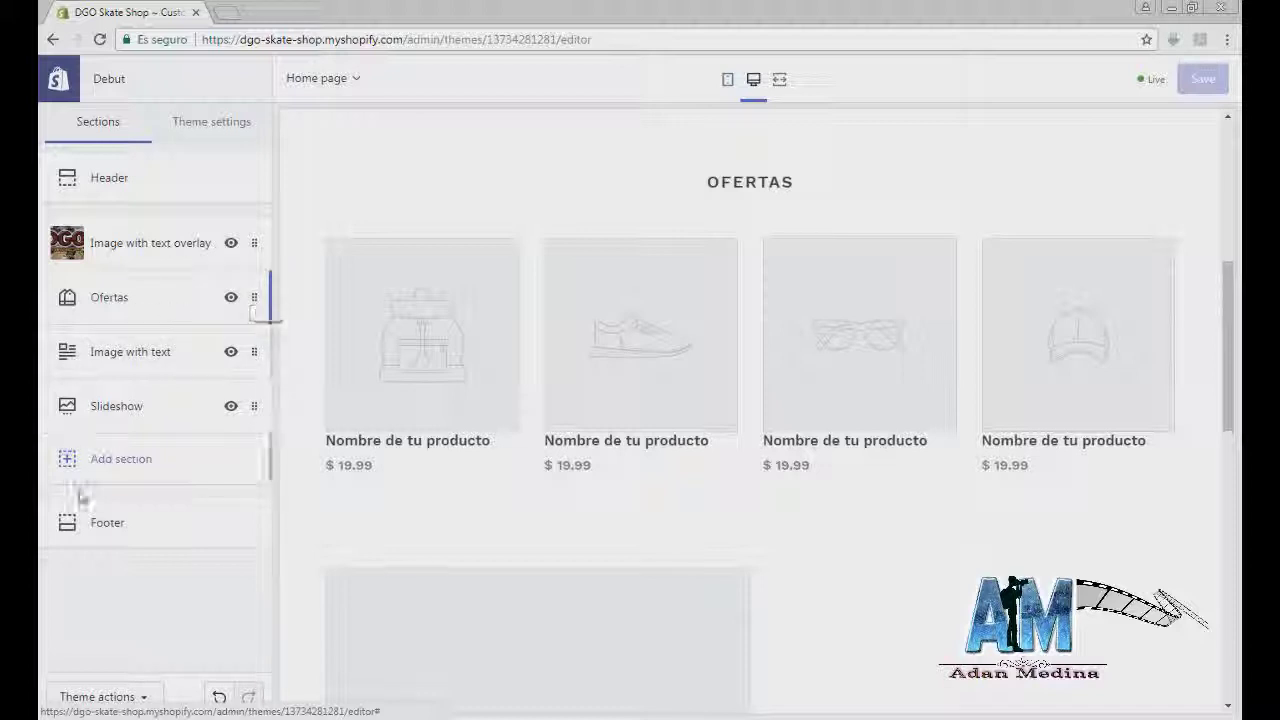
{"action": "left_click", "coordinate": [94, 522]}
{"action": "key", "text": "Escape"}
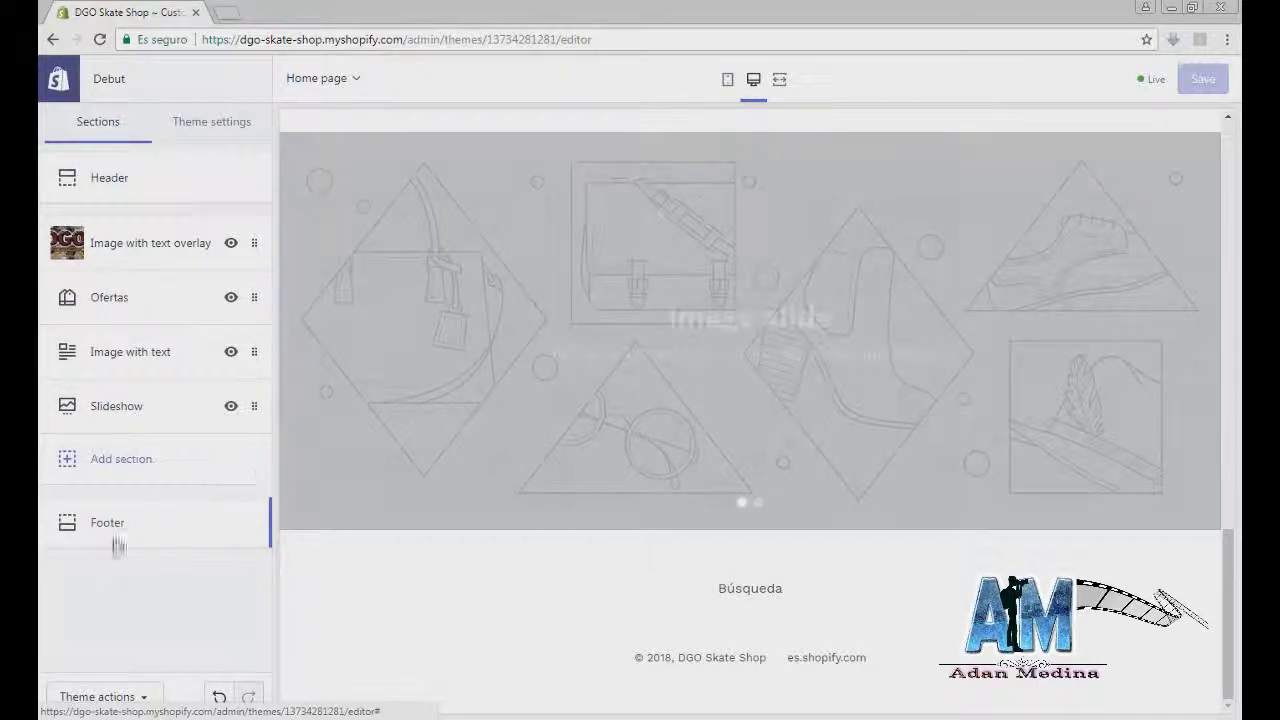
{"action": "left_click", "coordinate": [126, 706]}
{"action": "left_click", "coordinate": [128, 700]}
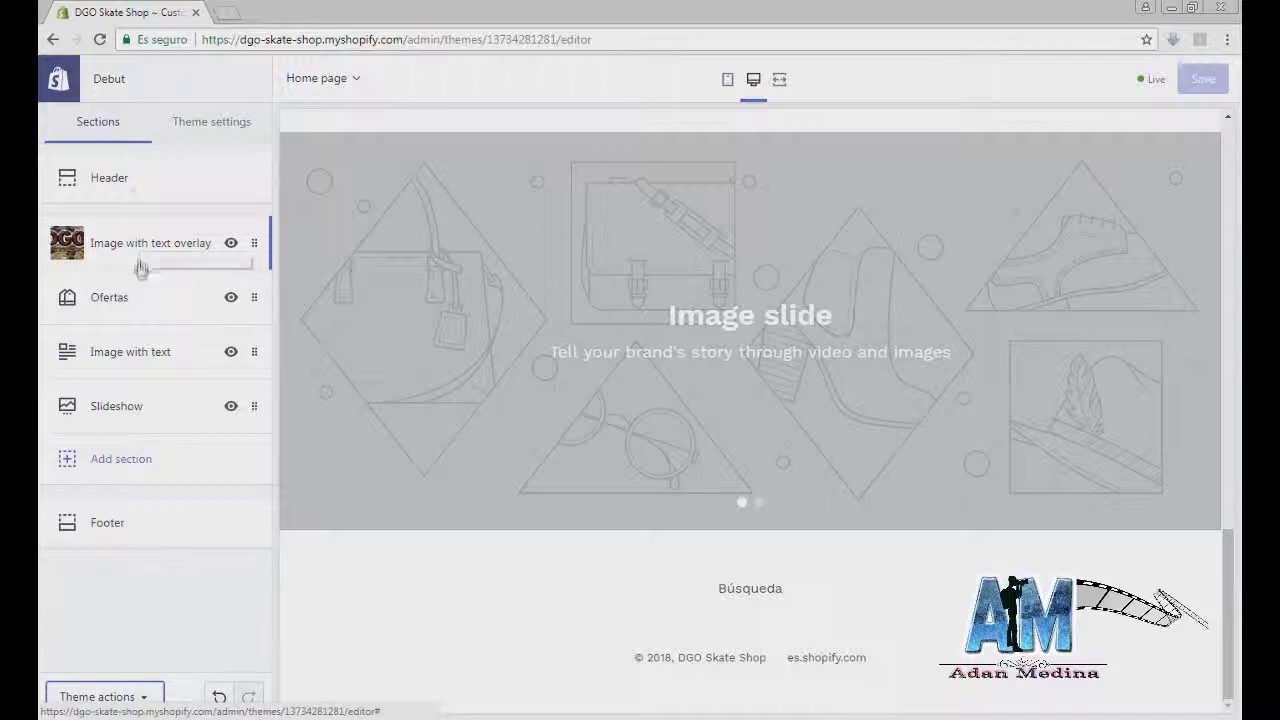
{"action": "left_click", "coordinate": [129, 179]}
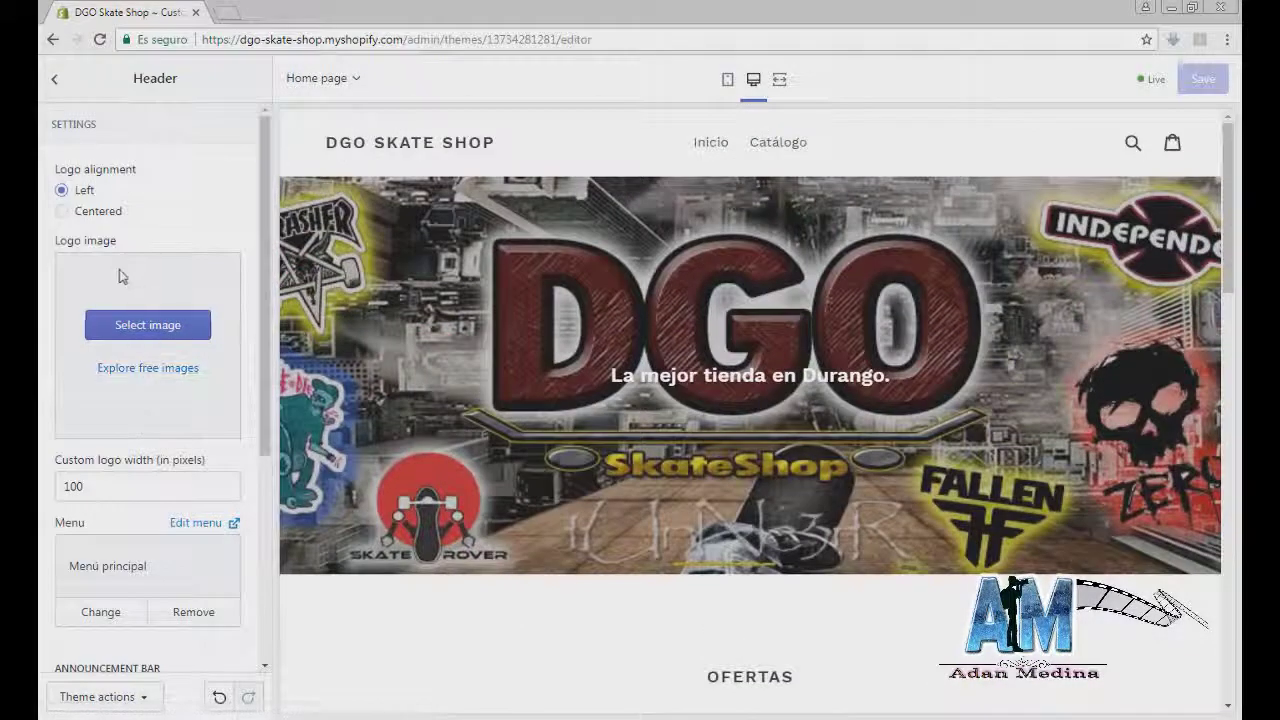
{"action": "key", "text": "Escape"}
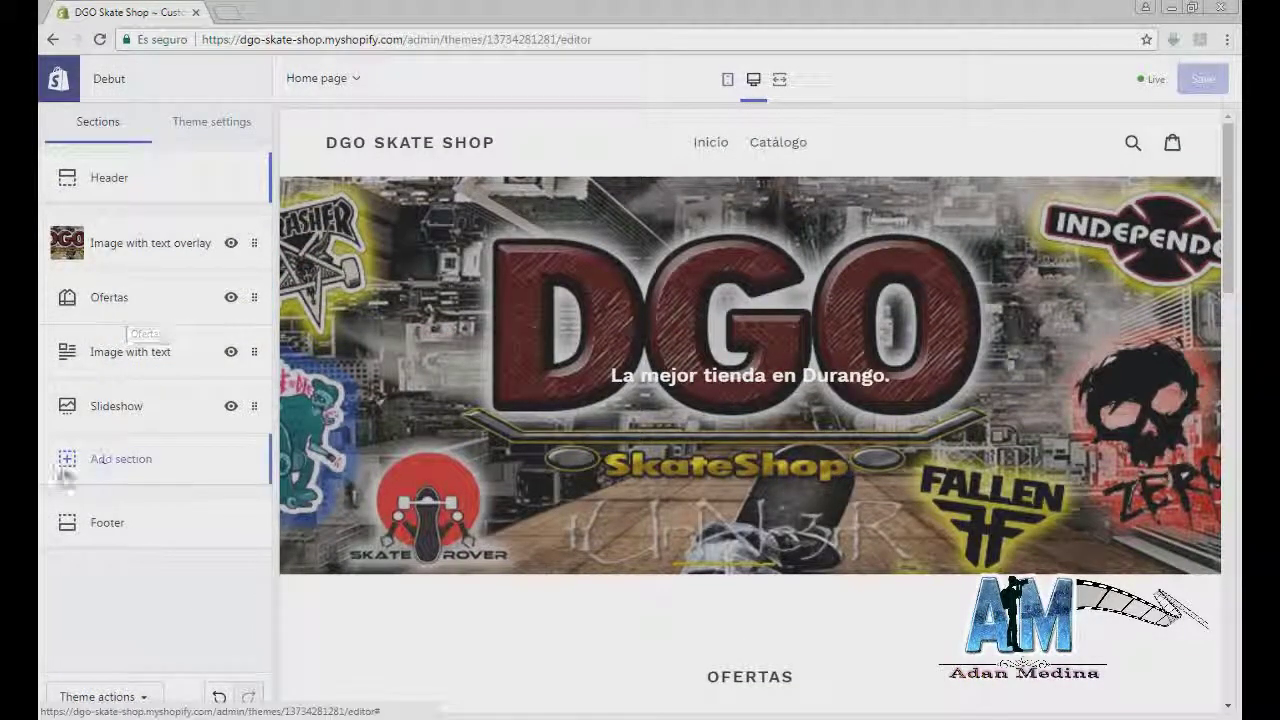
{"action": "left_click", "coordinate": [118, 468]}
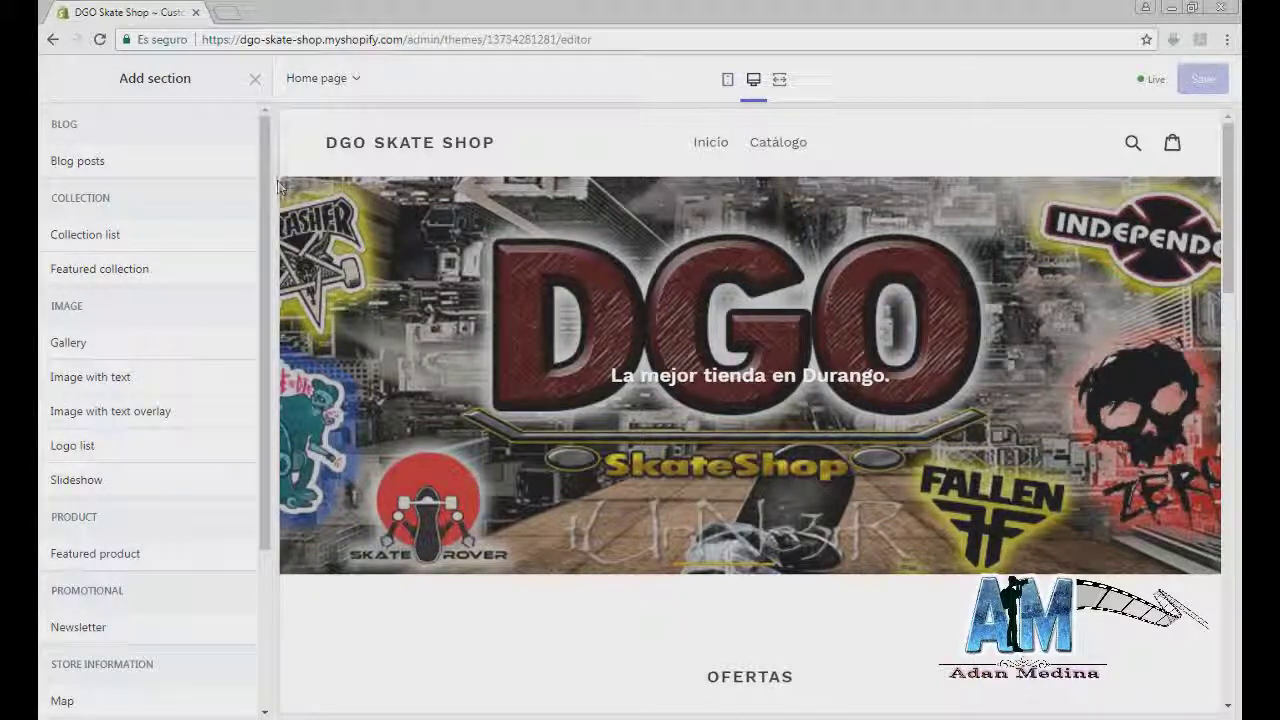
{"action": "left_click", "coordinate": [251, 82]}
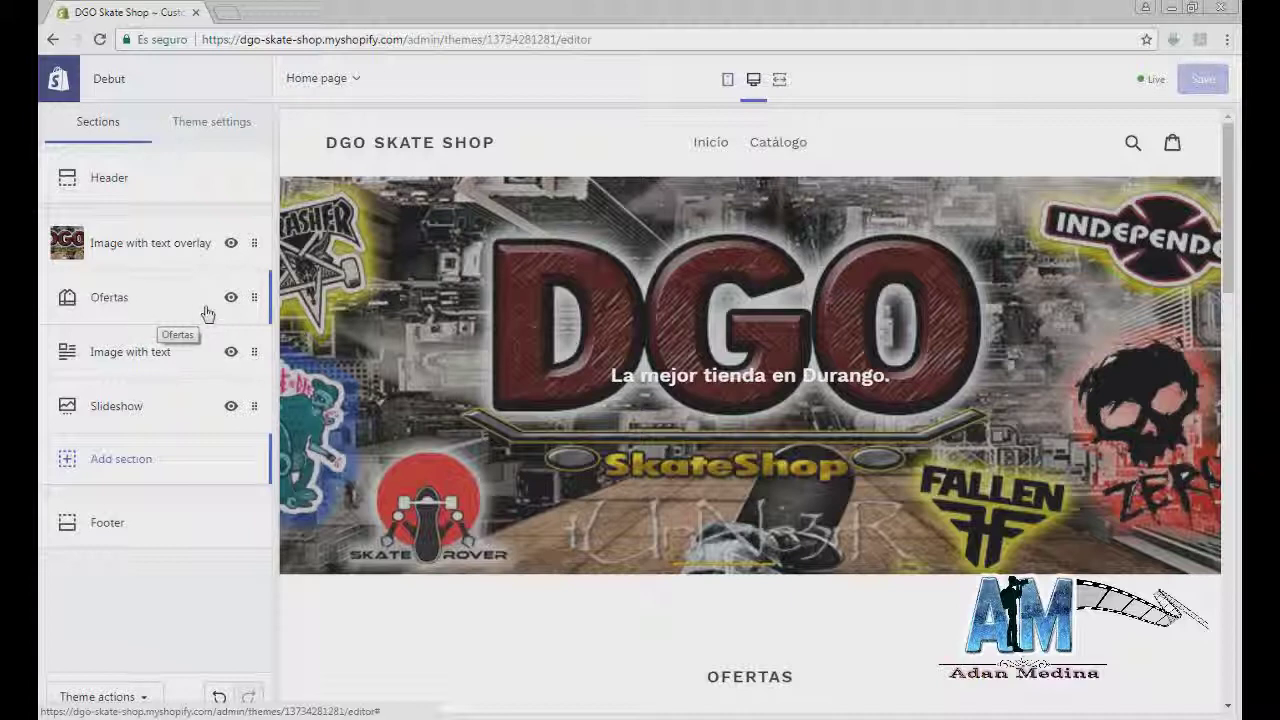
{"action": "scroll", "coordinate": [423, 540], "scroll_direction": "down", "scroll_amount": 3}
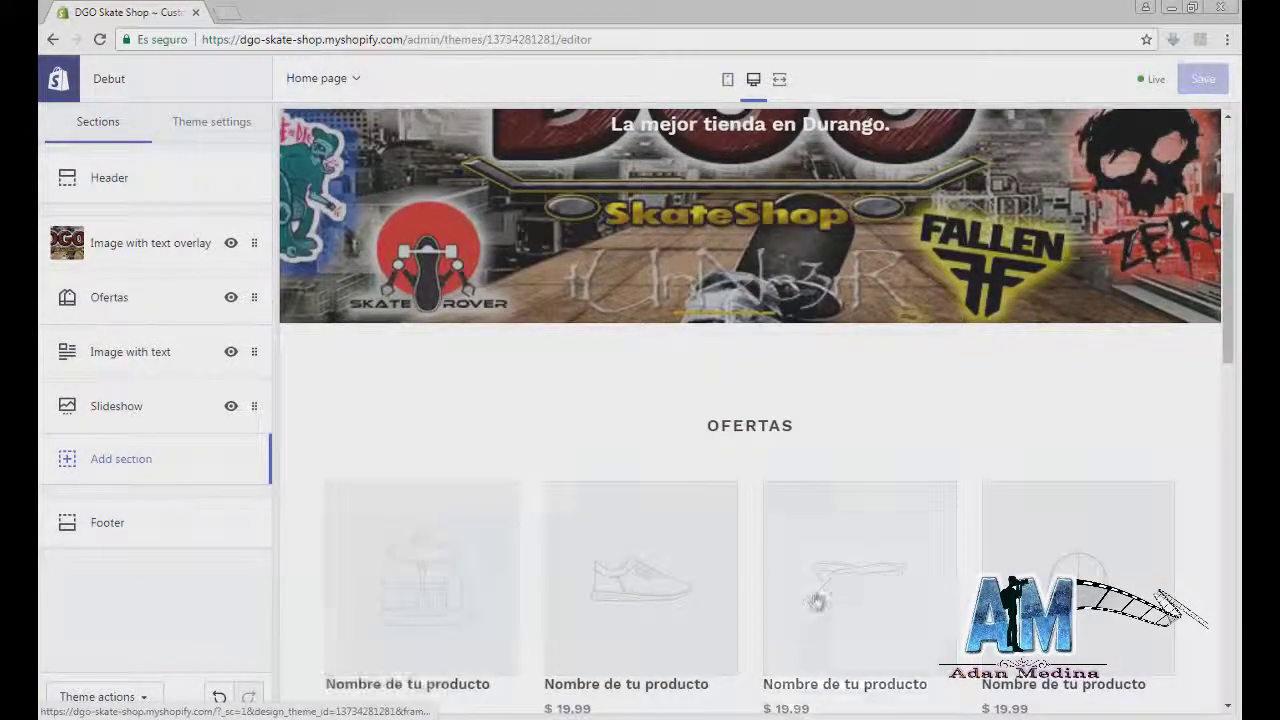
Step: Retitle the section 'Ofertas' and set its collection to Ofertas
{"action": "left_click", "coordinate": [120, 304]}
{"action": "left_click_drag", "start_coordinate": [116, 196], "coordinate": [62, 200]}
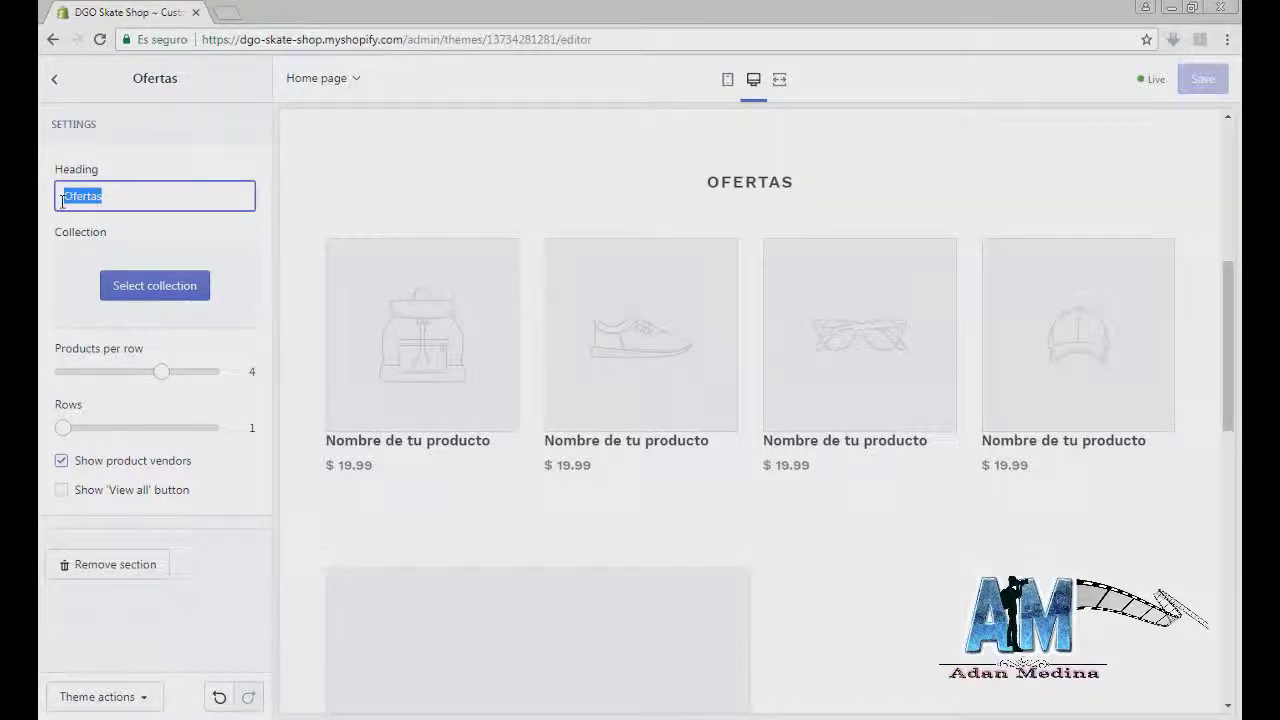
{"action": "key", "text": "BackSpace"}
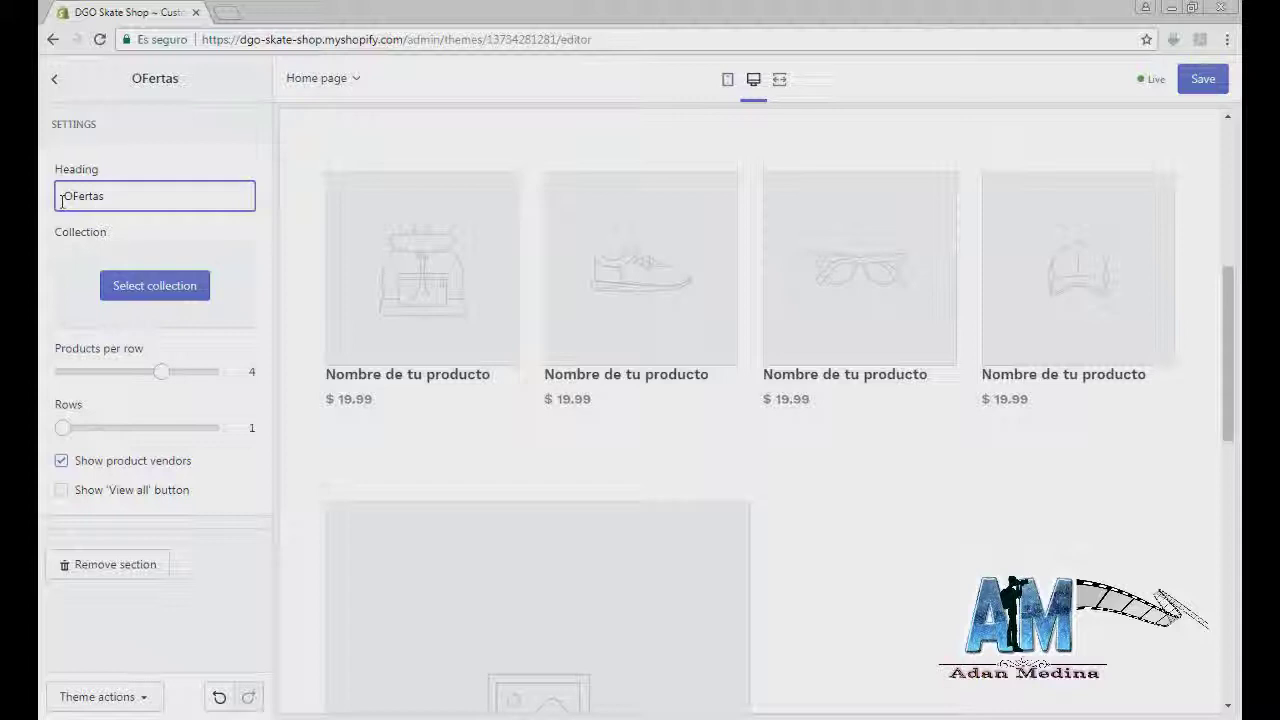
{"action": "key", "text": "BackSpace"}
{"action": "key", "text": "BackSpace"}
{"action": "key", "text": "BackSpace"}
{"action": "key", "text": "BackSpace"}
{"action": "type", "text": "fertas"}
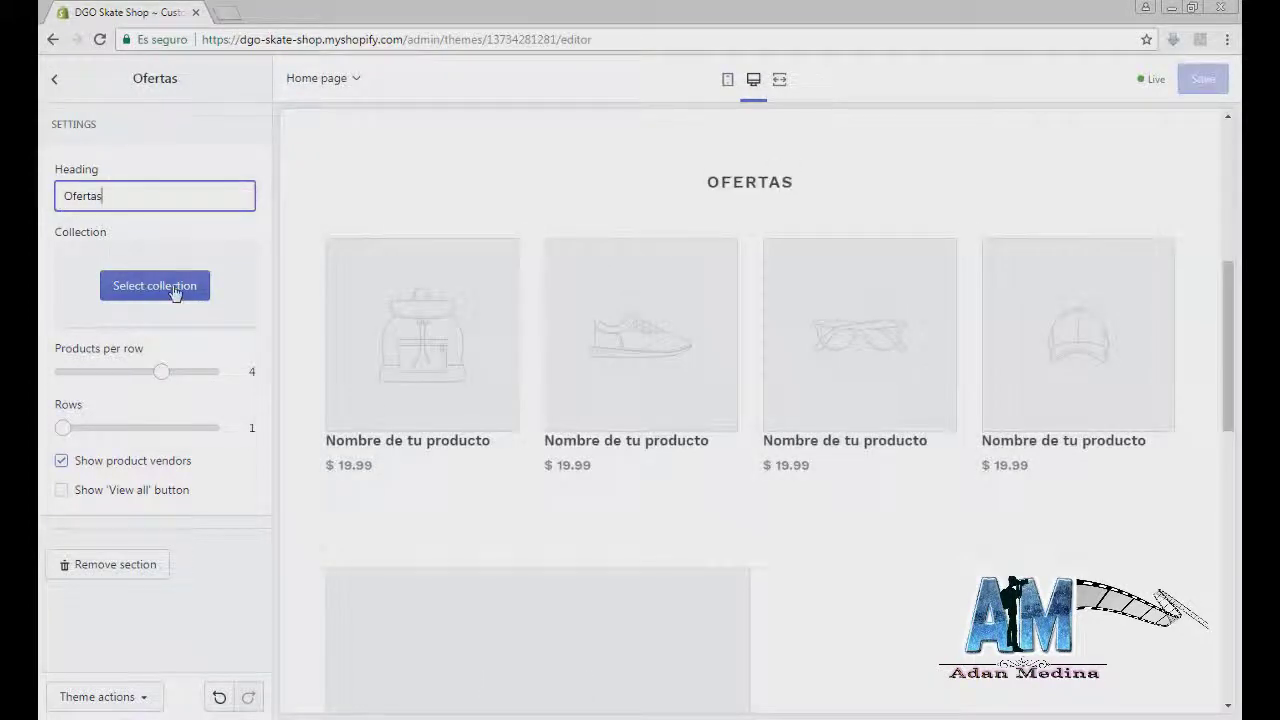
{"action": "left_click", "coordinate": [174, 289]}
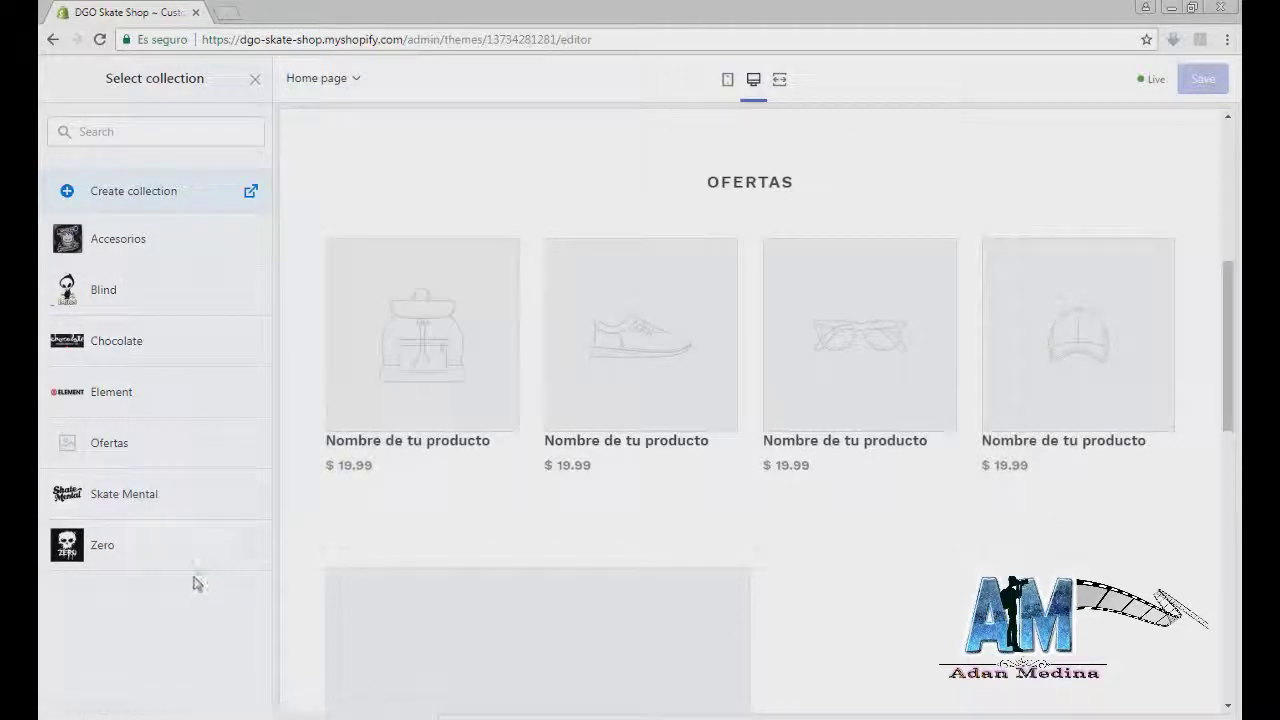
{"action": "left_click", "coordinate": [162, 449]}
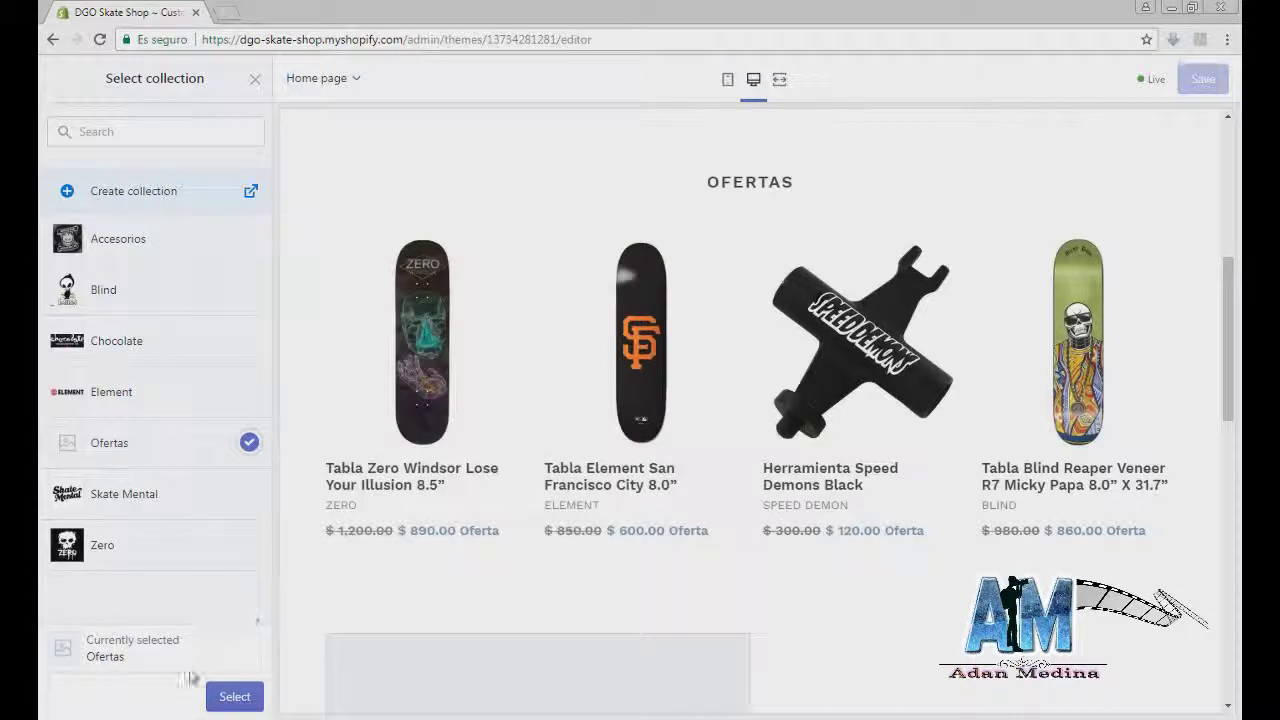
{"action": "left_click", "coordinate": [229, 696]}
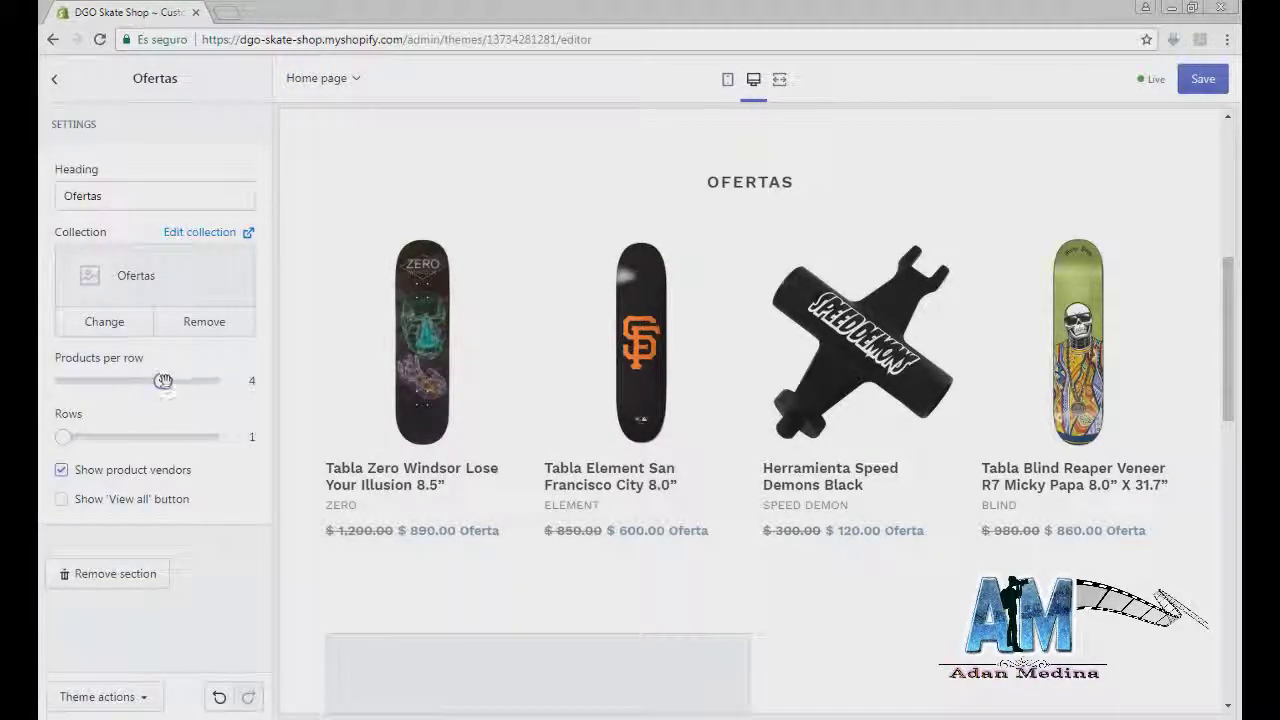
Step: Set 3 products per row, keep vendor names on, leave View all off, and save
{"action": "left_click_drag", "start_coordinate": [162, 380], "coordinate": [196, 395]}
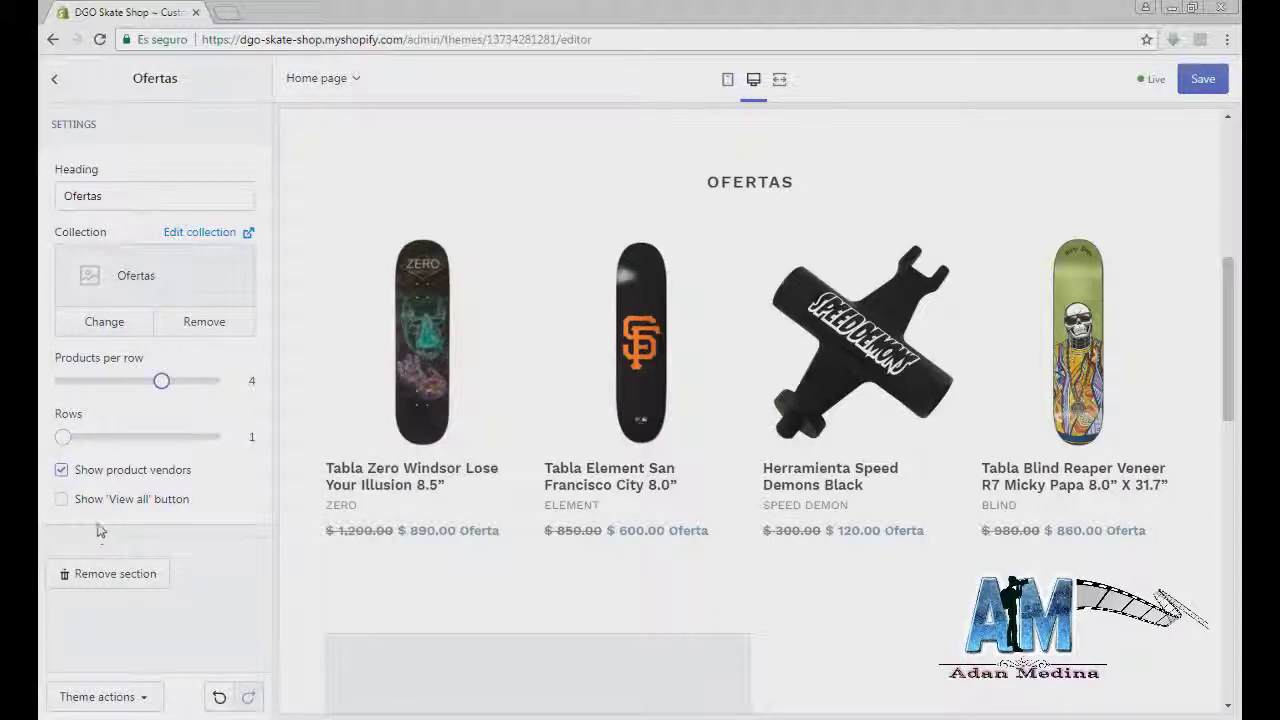
{"action": "left_click", "coordinate": [61, 471]}
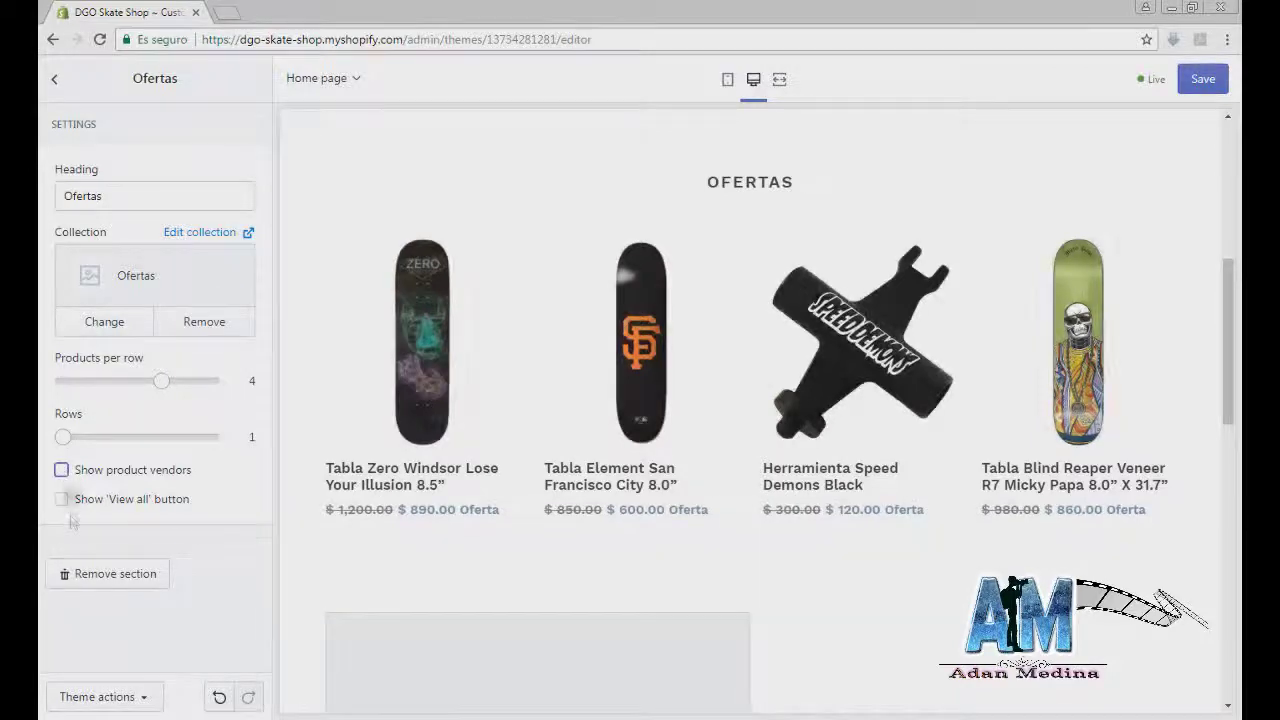
{"action": "left_click", "coordinate": [62, 471]}
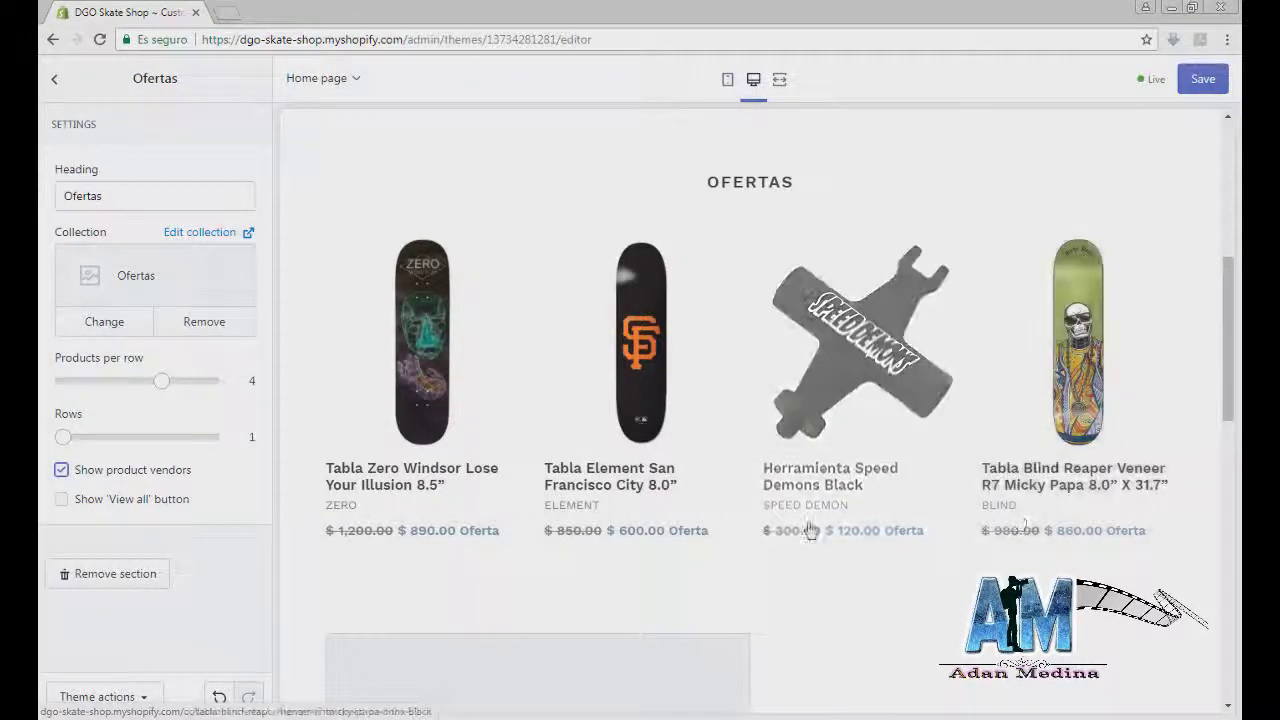
{"action": "left_click", "coordinate": [62, 500]}
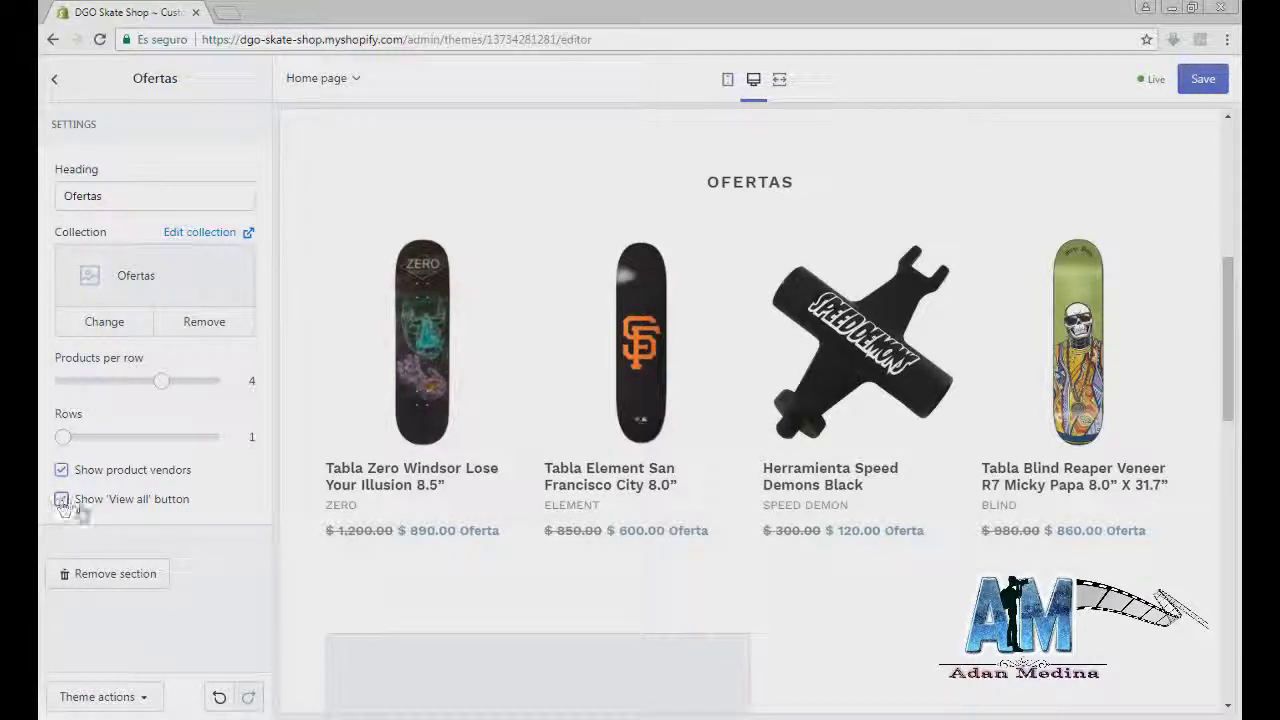
{"action": "scroll", "coordinate": [757, 646], "scroll_direction": "down", "scroll_amount": 1}
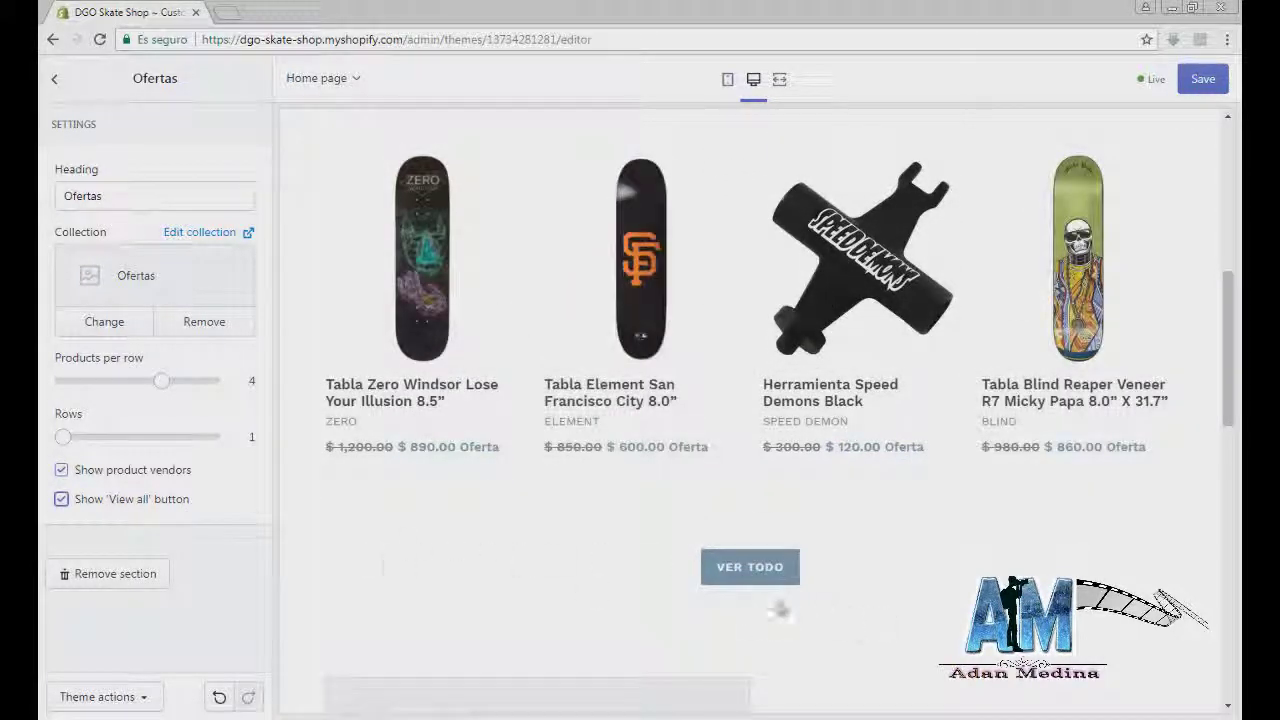
{"action": "left_click", "coordinate": [62, 500]}
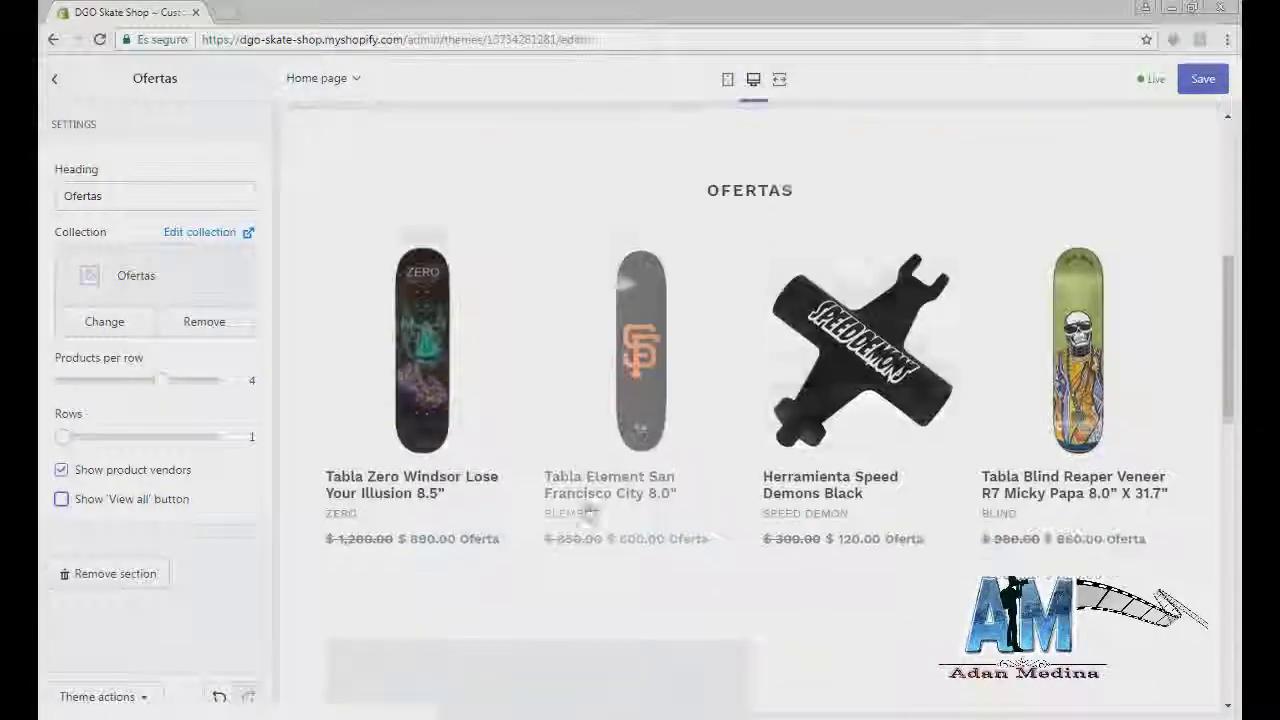
{"action": "scroll", "coordinate": [340, 486], "scroll_direction": "up", "scroll_amount": 1}
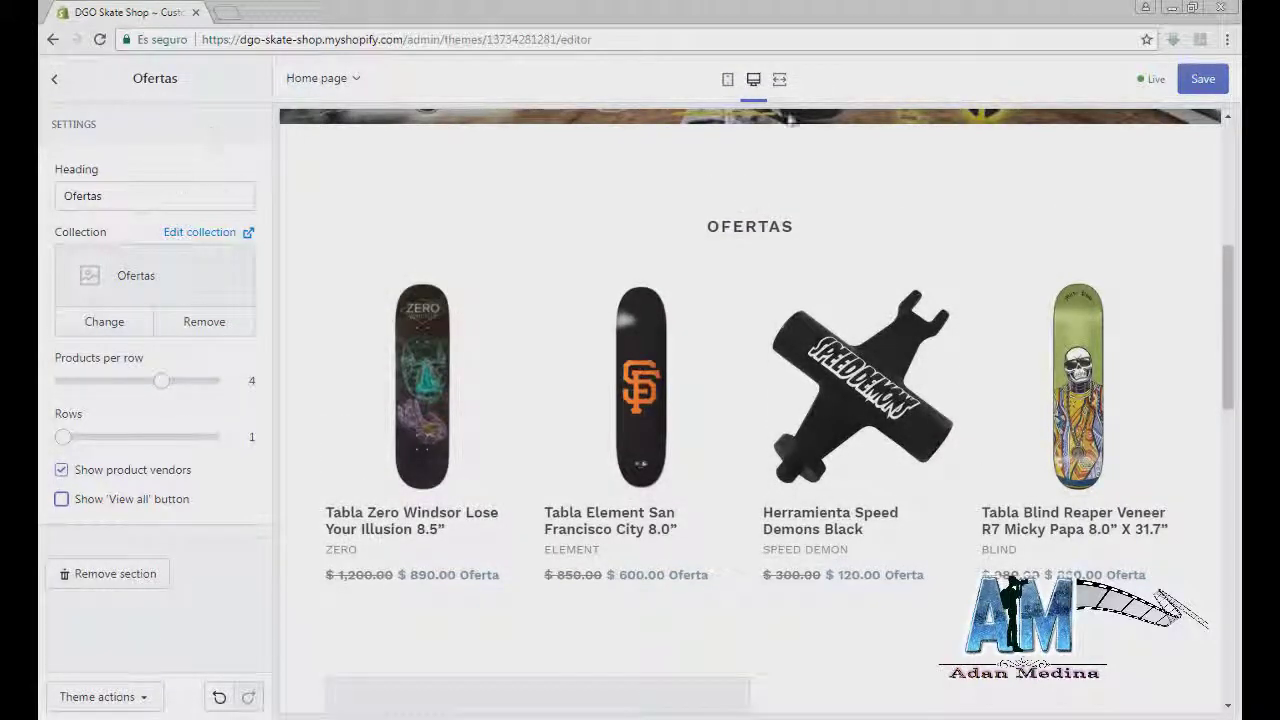
{"action": "left_click", "coordinate": [1203, 78]}
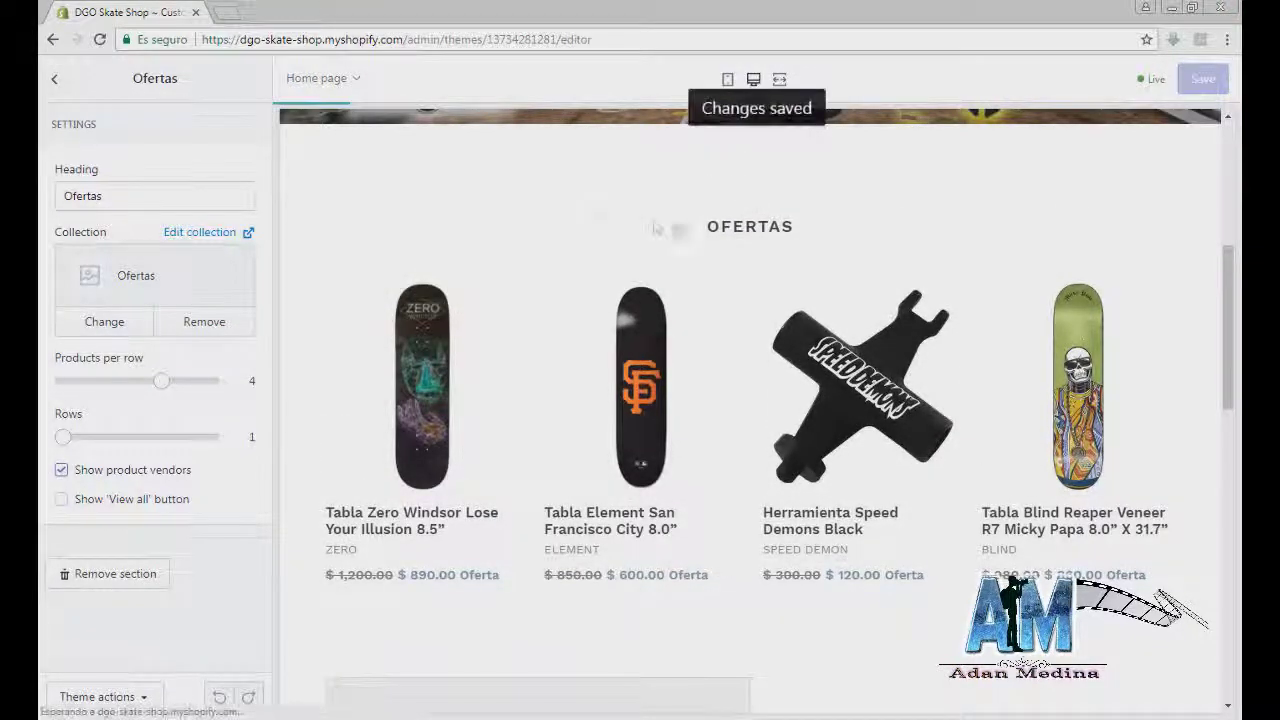
{"action": "left_click", "coordinate": [53, 80]}
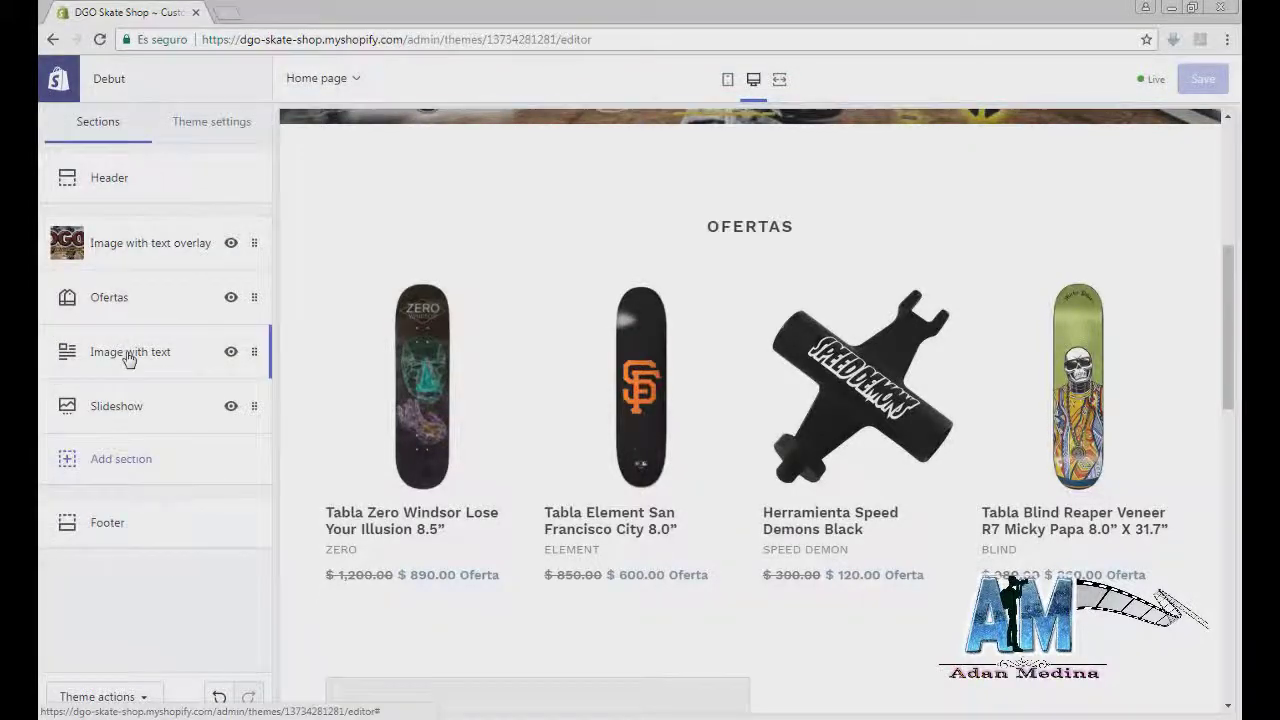
Step: Upload image 18 from the Accesorios folder and set it as the Image with text picture
{"action": "left_click", "coordinate": [128, 358]}
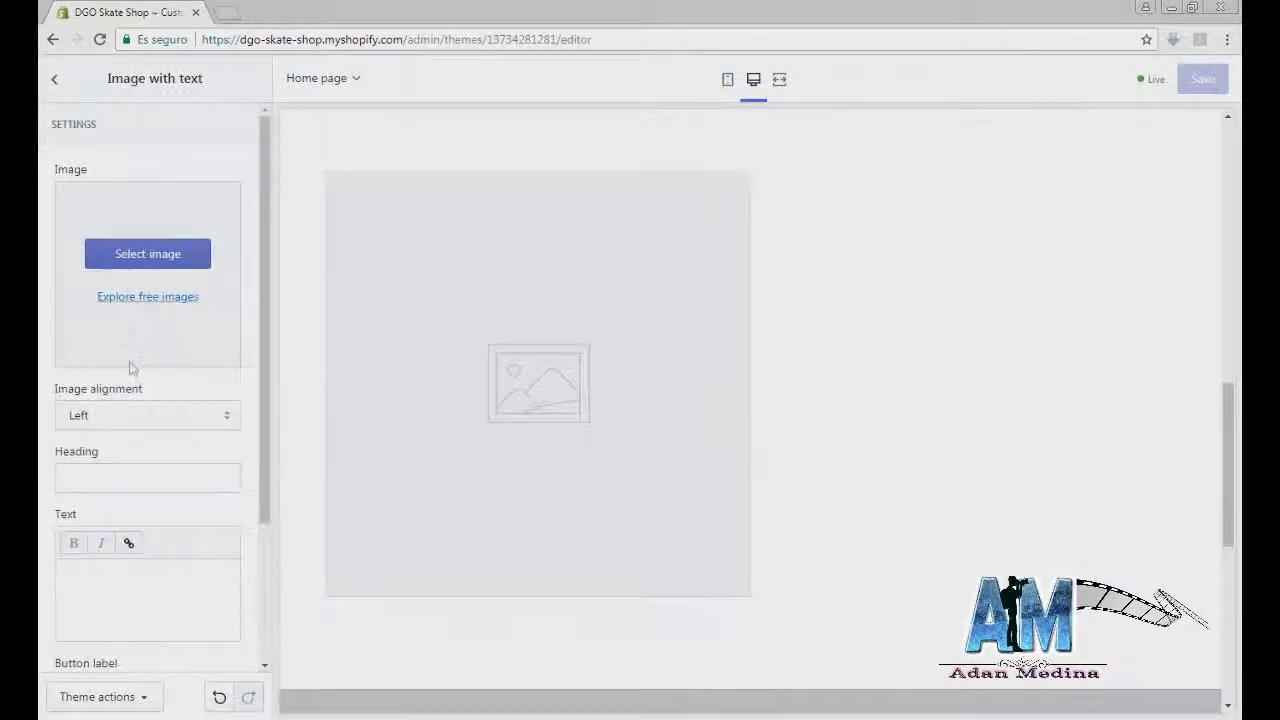
{"action": "left_click", "coordinate": [56, 82]}
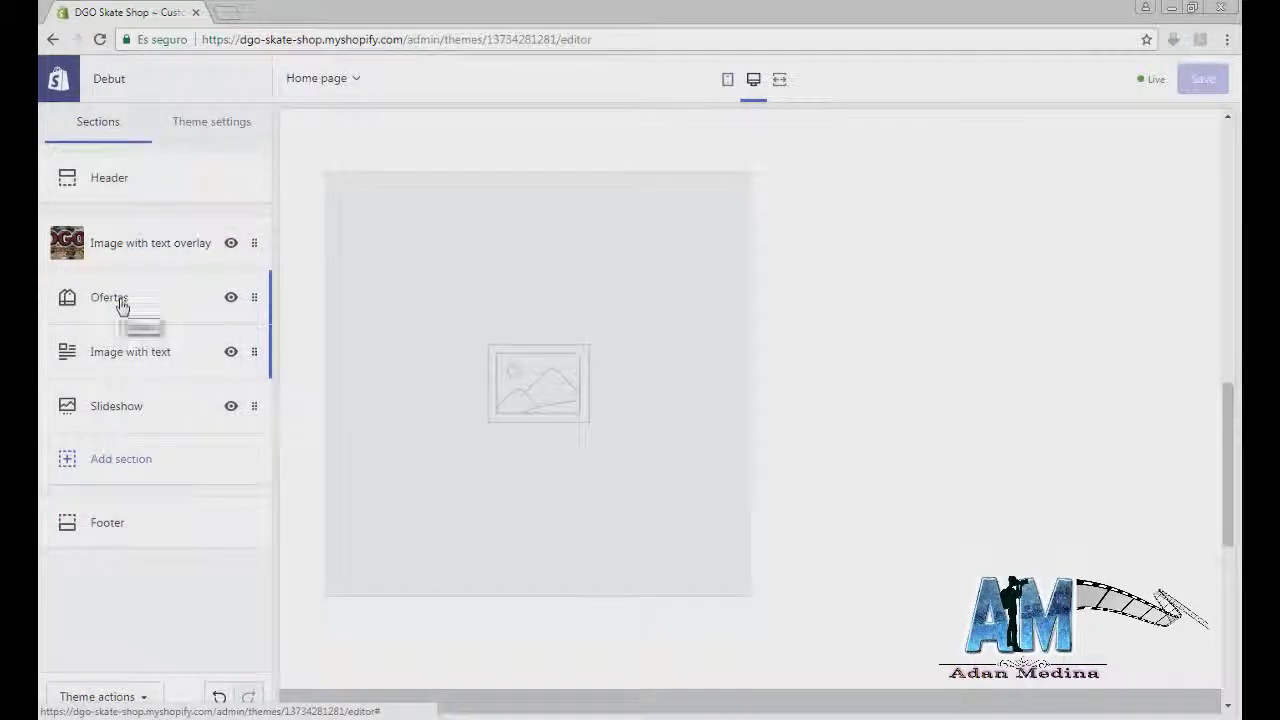
{"action": "left_click", "coordinate": [120, 362]}
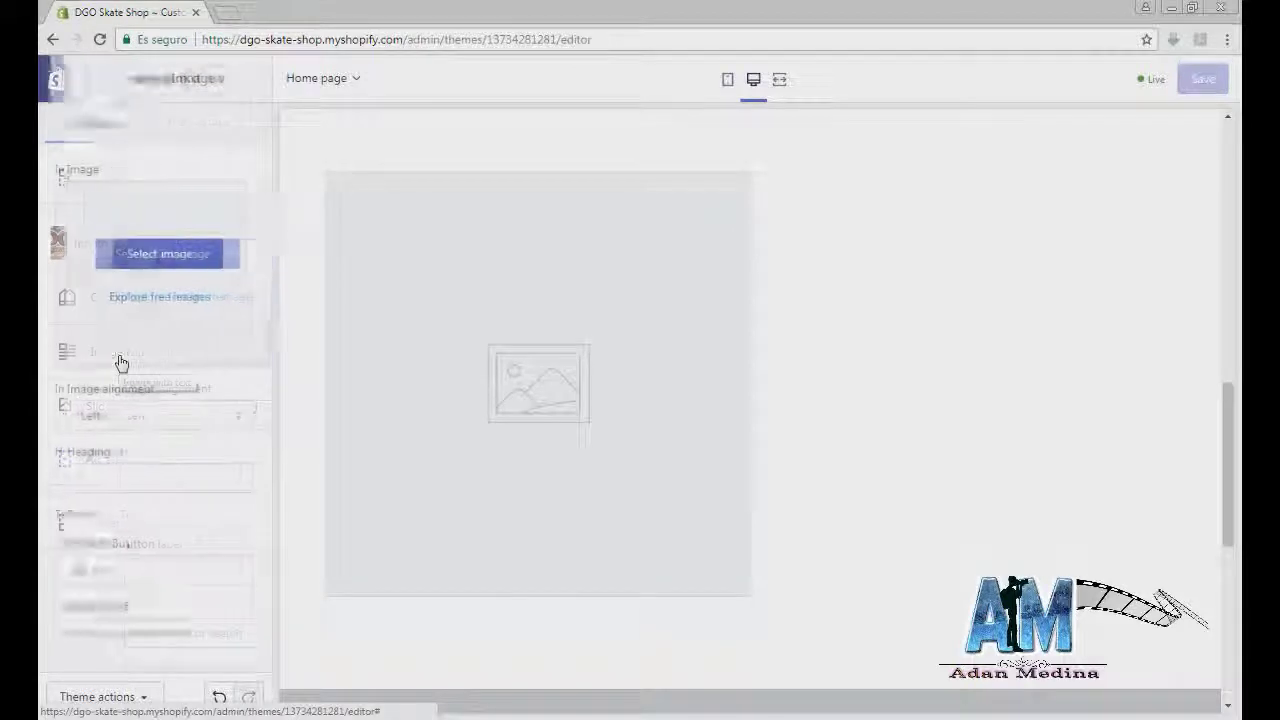
{"action": "left_click", "coordinate": [137, 258]}
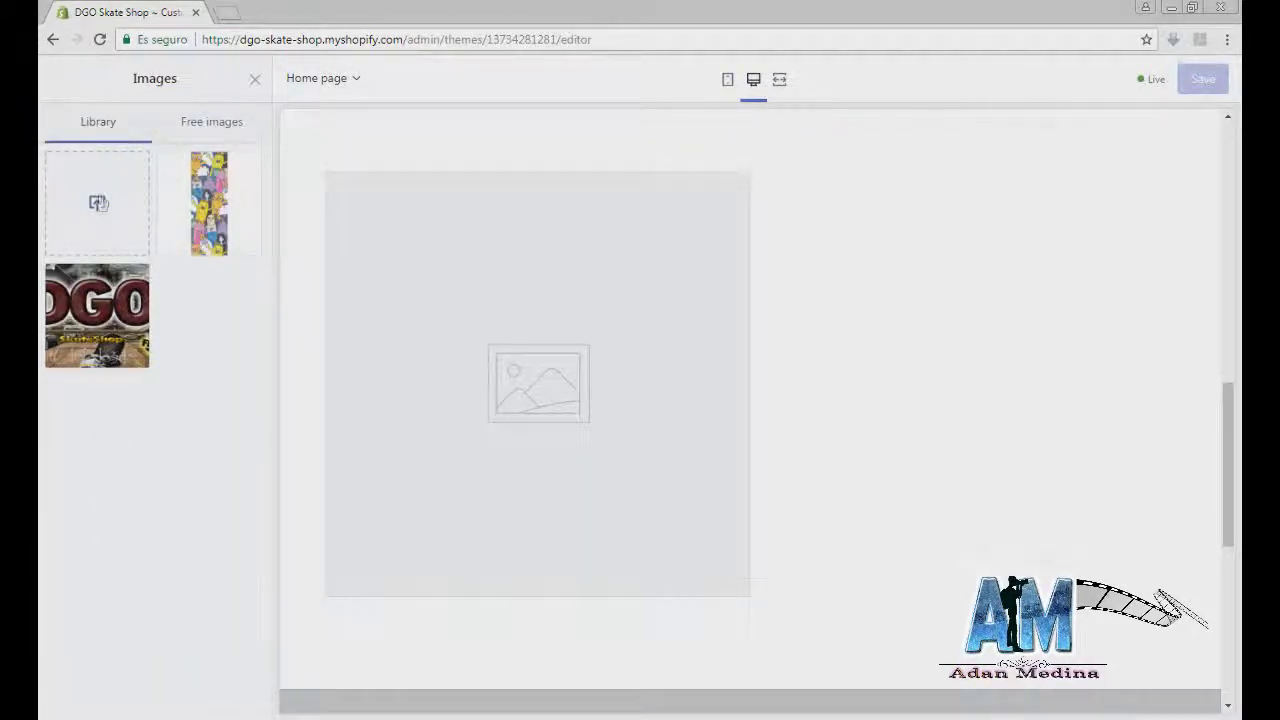
{"action": "left_click", "coordinate": [97, 202]}
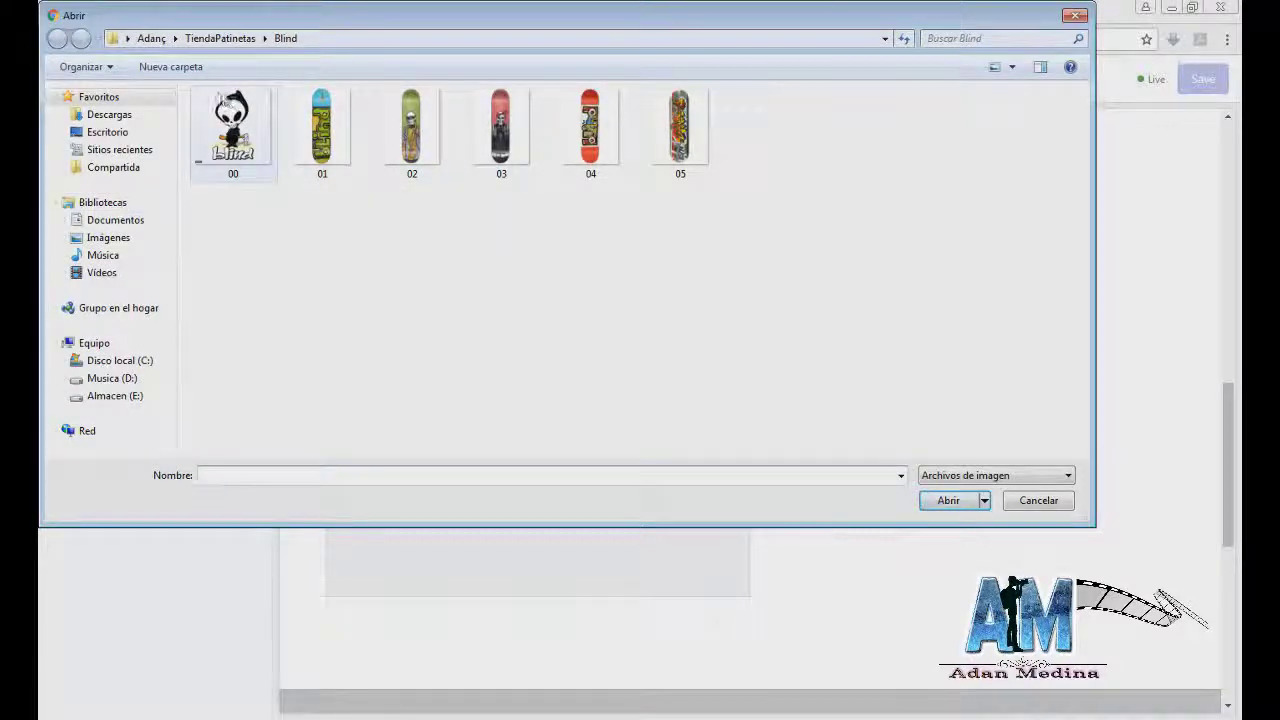
{"action": "left_click", "coordinate": [220, 38]}
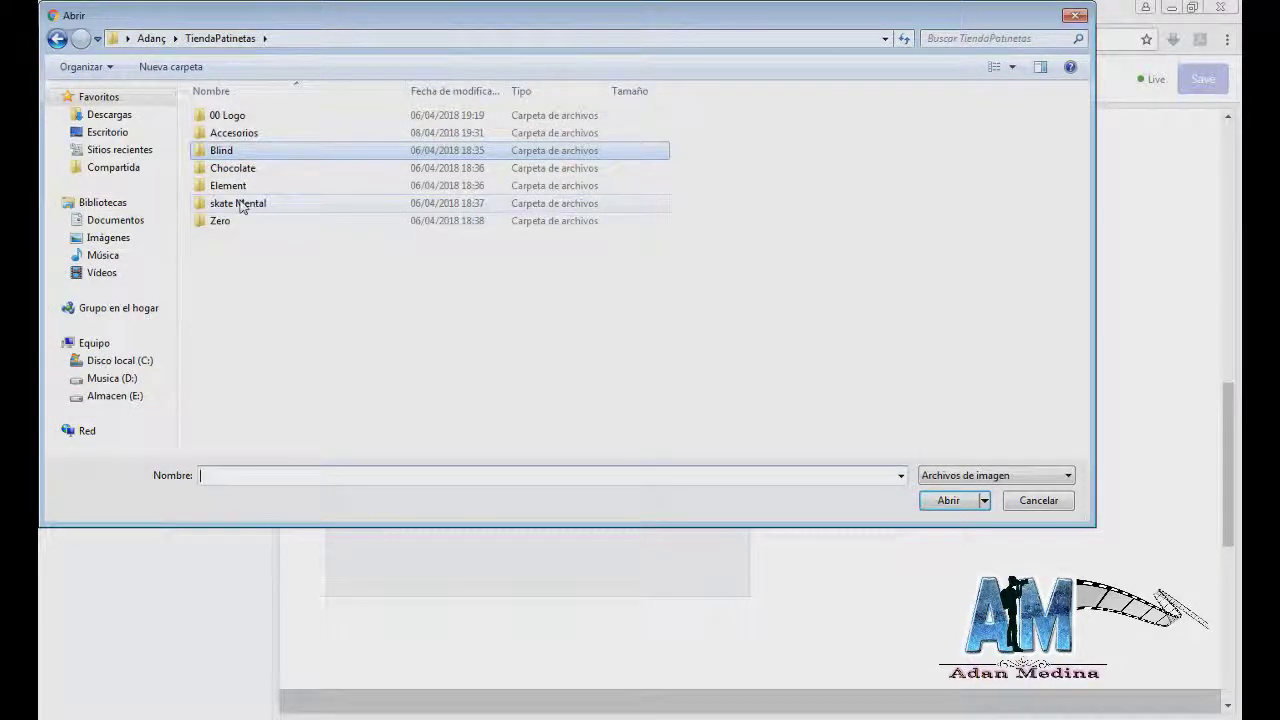
{"action": "double_click", "coordinate": [238, 132]}
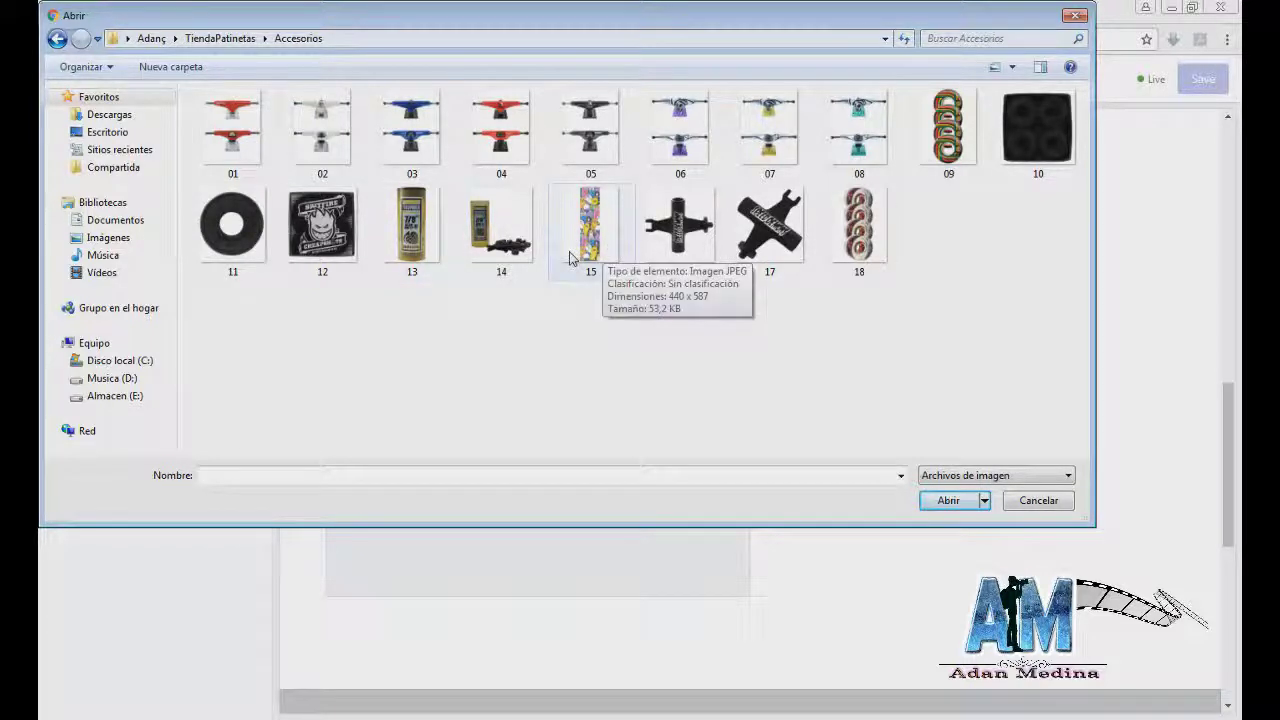
{"action": "double_click", "coordinate": [852, 218]}
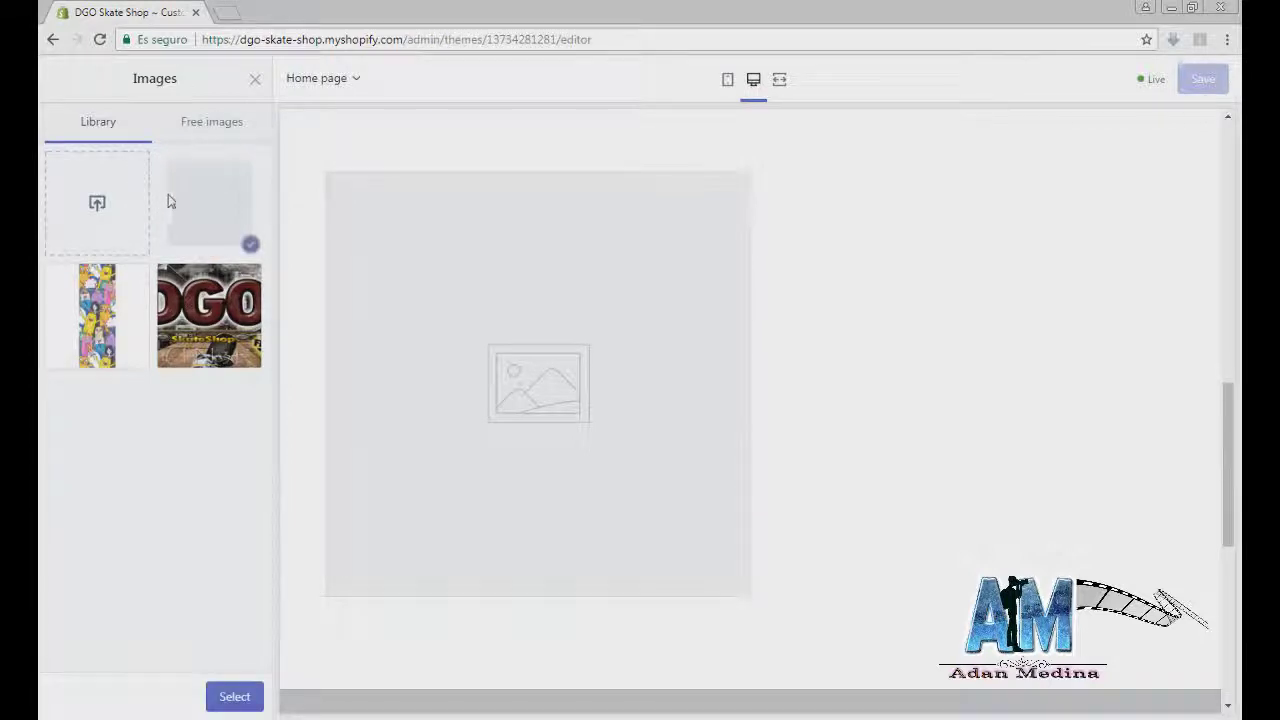
{"action": "left_click", "coordinate": [210, 220]}
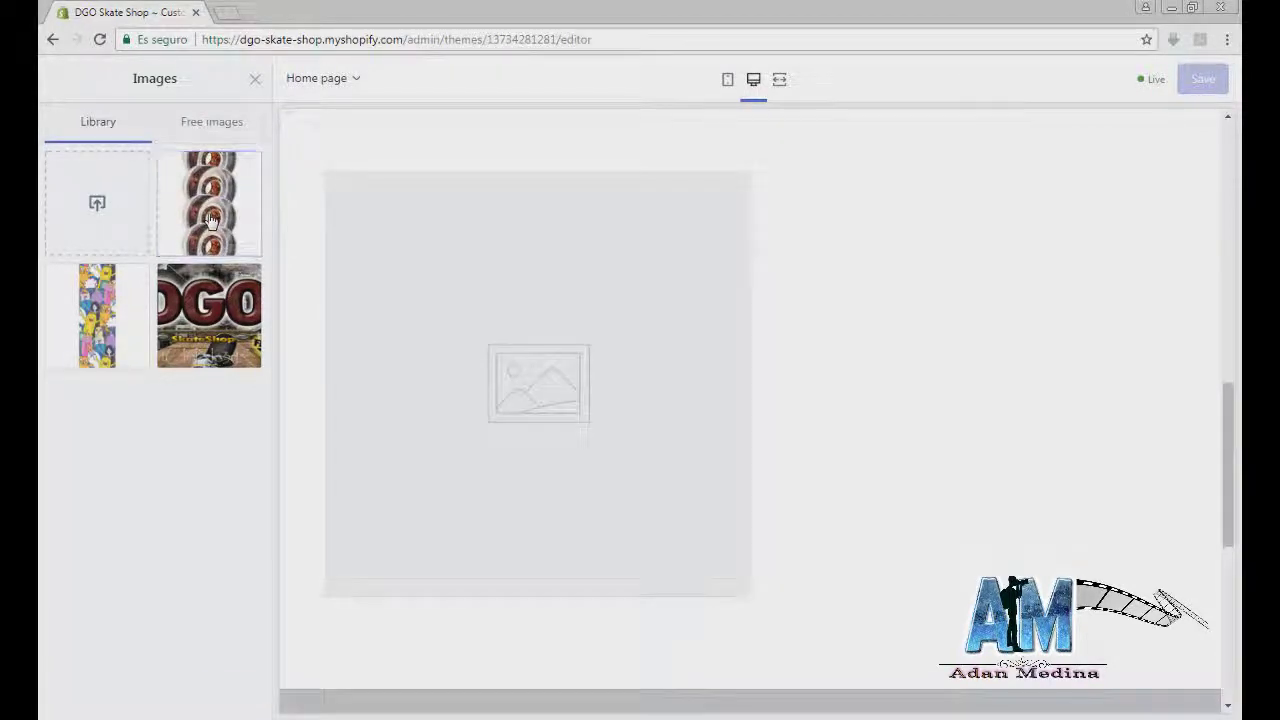
{"action": "left_click", "coordinate": [210, 220]}
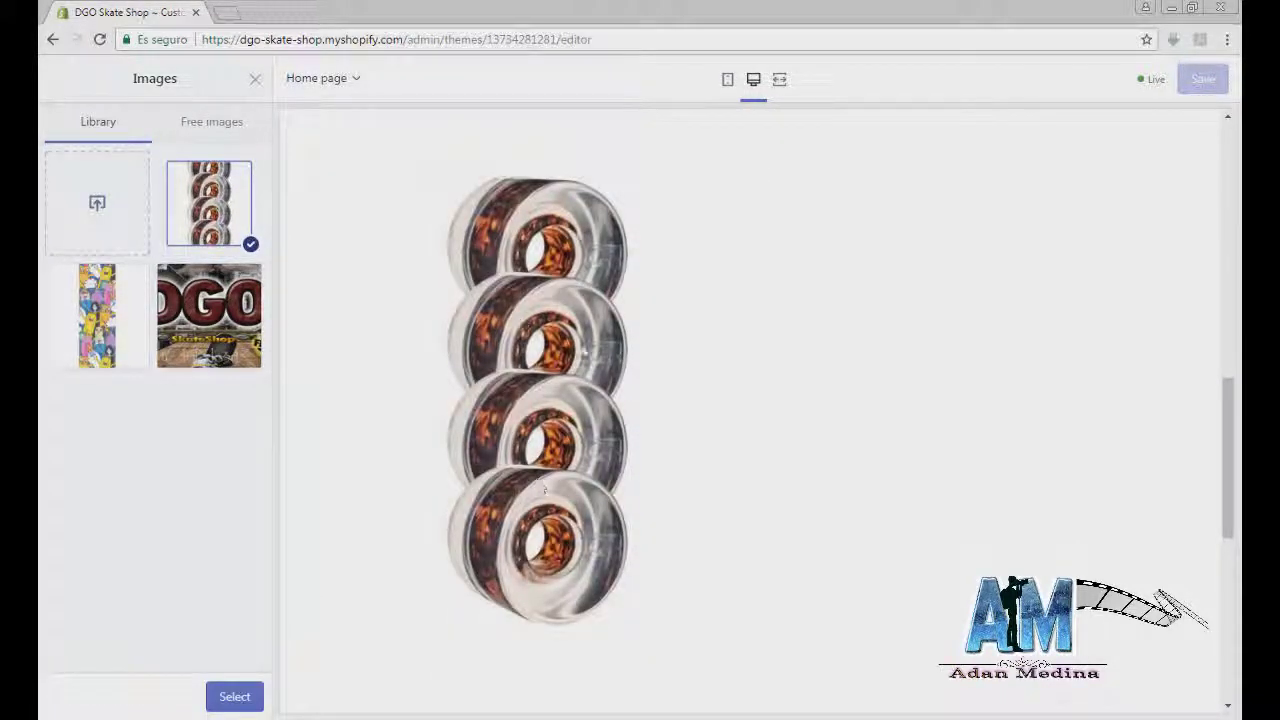
{"action": "left_click", "coordinate": [252, 698]}
Step: Open text file 18 in Notepad, select the wheels description, and return to Shopify
{"action": "key", "text": "alt+Tab"}
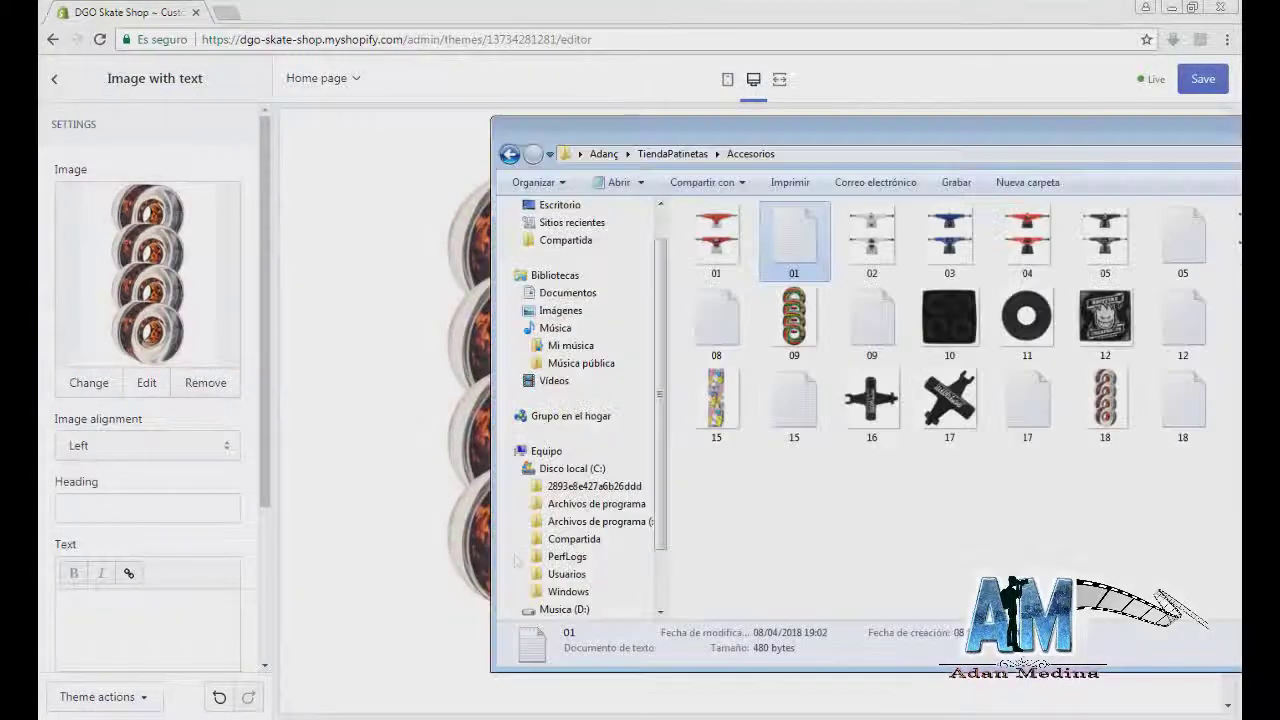
{"action": "double_click", "coordinate": [1183, 405]}
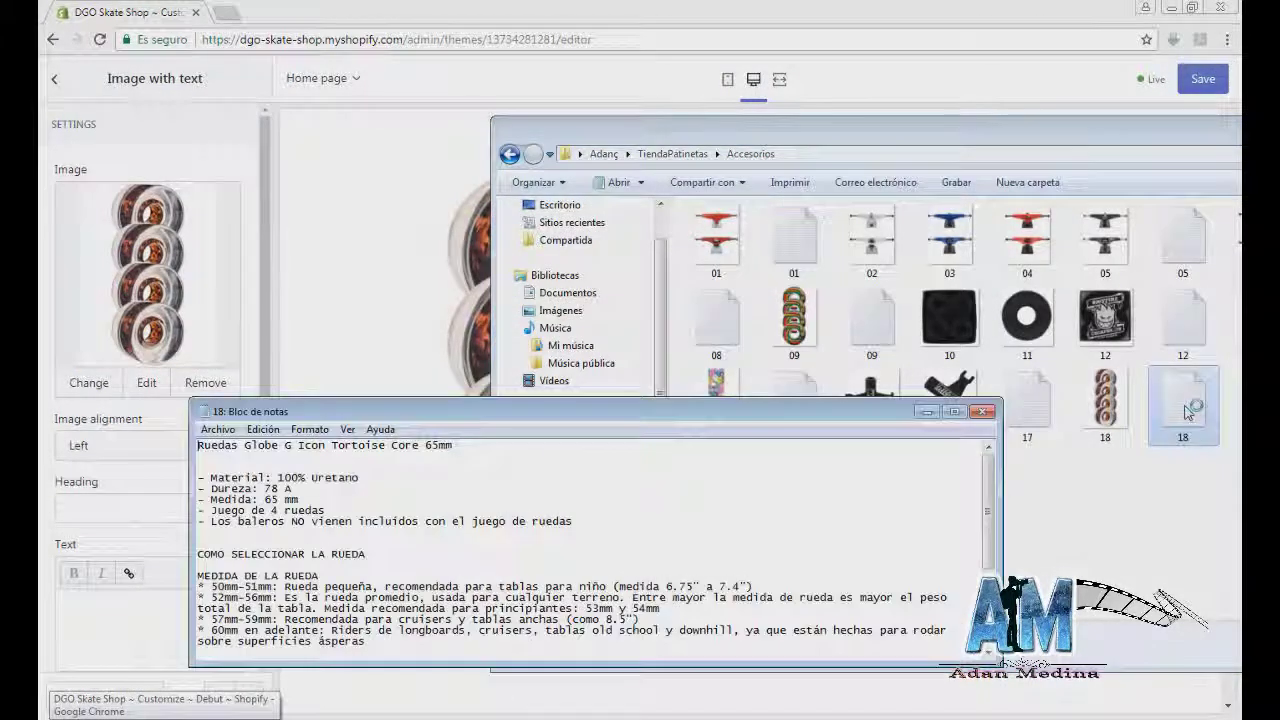
{"action": "scroll", "coordinate": [360, 598], "scroll_direction": "down", "scroll_amount": 4}
{"action": "scroll", "coordinate": [360, 598], "scroll_direction": "down", "scroll_amount": 2}
{"action": "left_click_drag", "start_coordinate": [357, 480], "coordinate": [235, 440]}
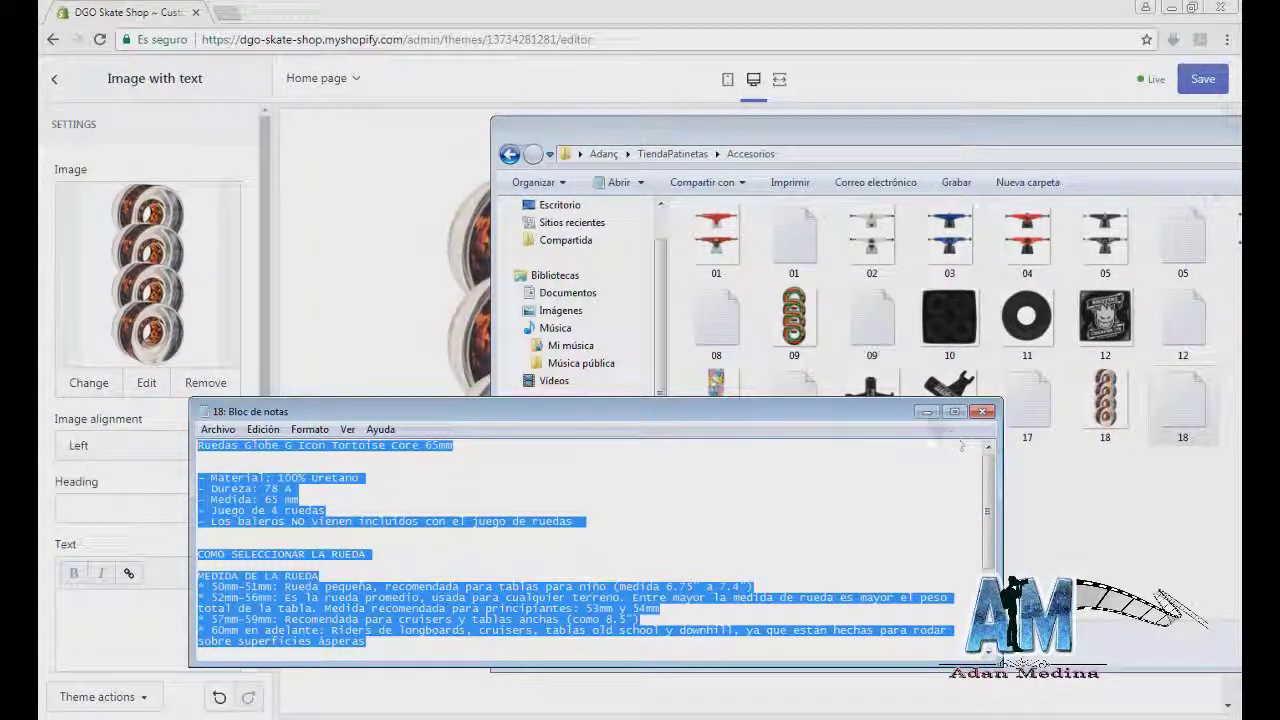
{"action": "left_click", "coordinate": [924, 411]}
{"action": "left_click", "coordinate": [93, 505]}
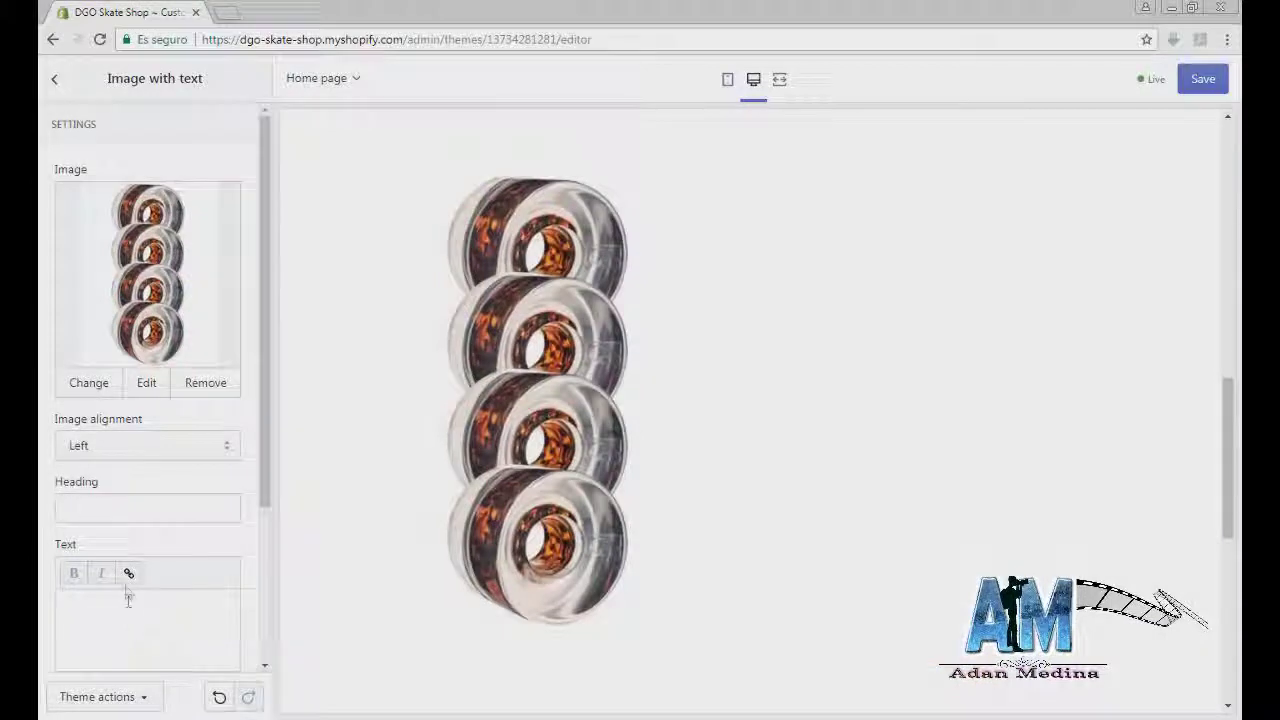
Step: Paste the wheels description as text and make Ruedas Globe G Icon Tortoise Core 65mm the heading
{"action": "key", "text": "ctrl+v"}
{"action": "scroll", "coordinate": [140, 620], "scroll_direction": "up", "scroll_amount": 10}
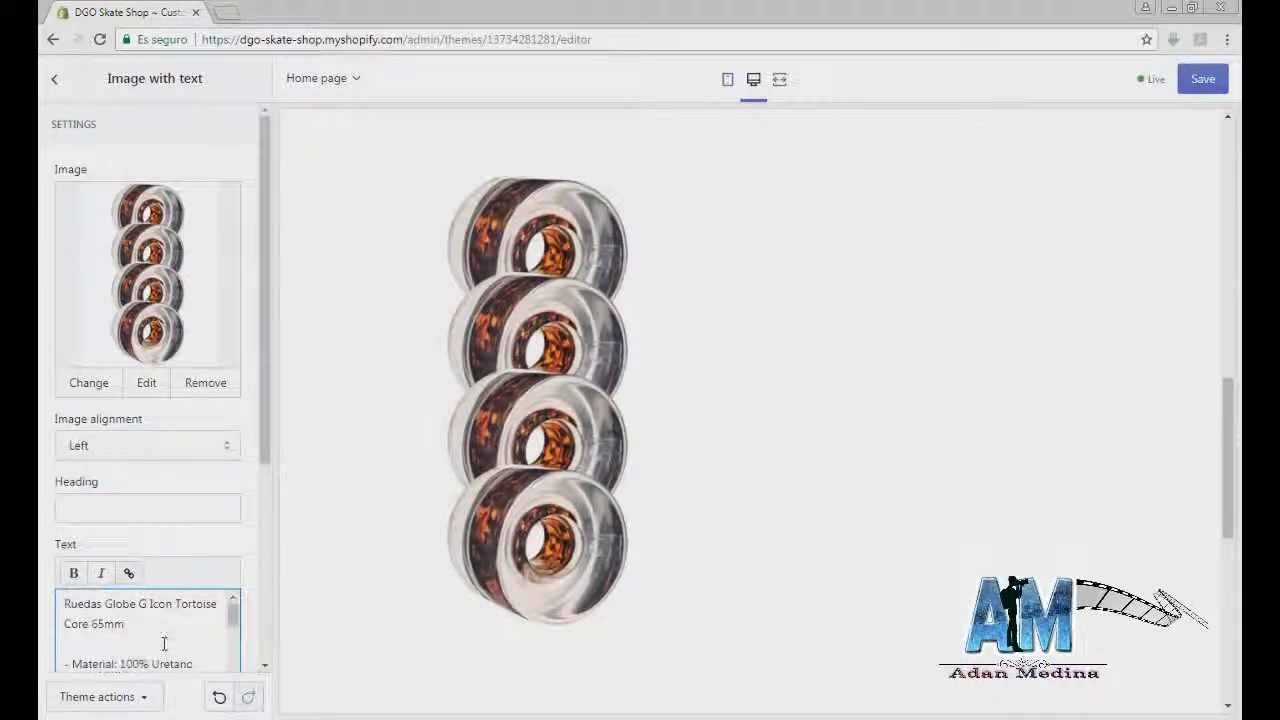
{"action": "left_click_drag", "start_coordinate": [162, 622], "coordinate": [43, 575]}
{"action": "key", "text": "ctrl+c"}
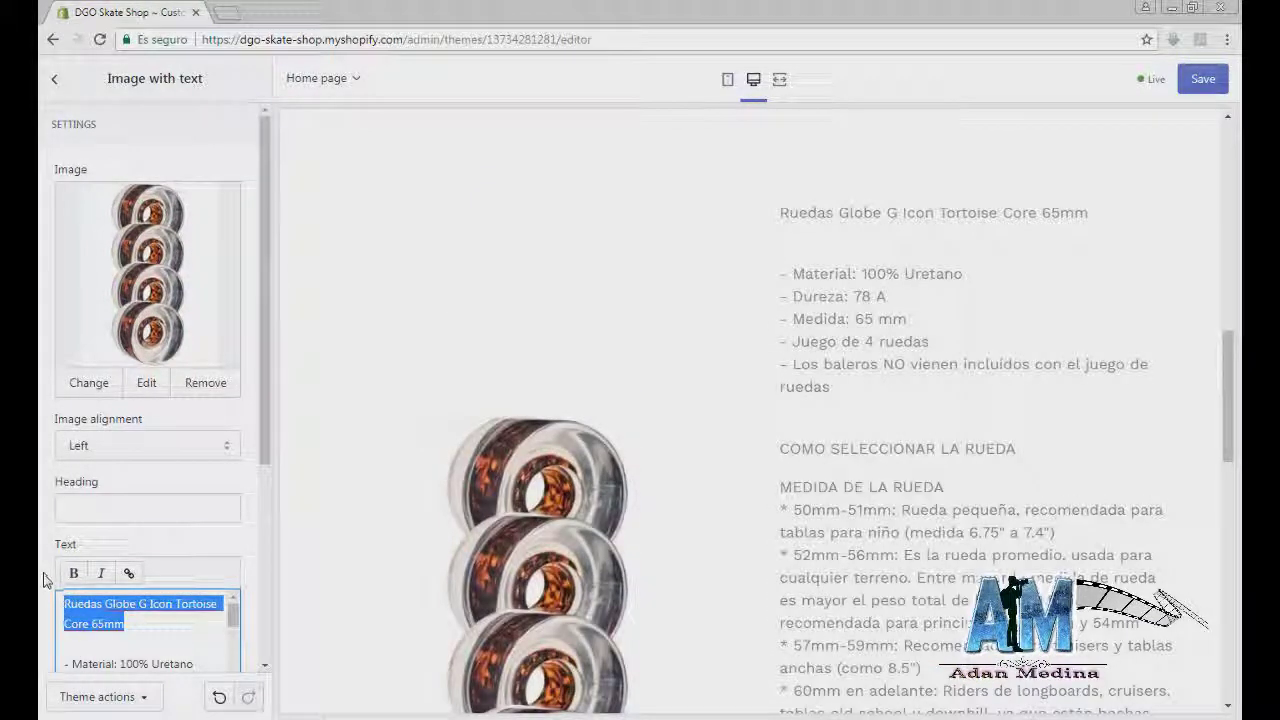
{"action": "key", "text": "BackSpace"}
{"action": "key", "text": "Delete"}
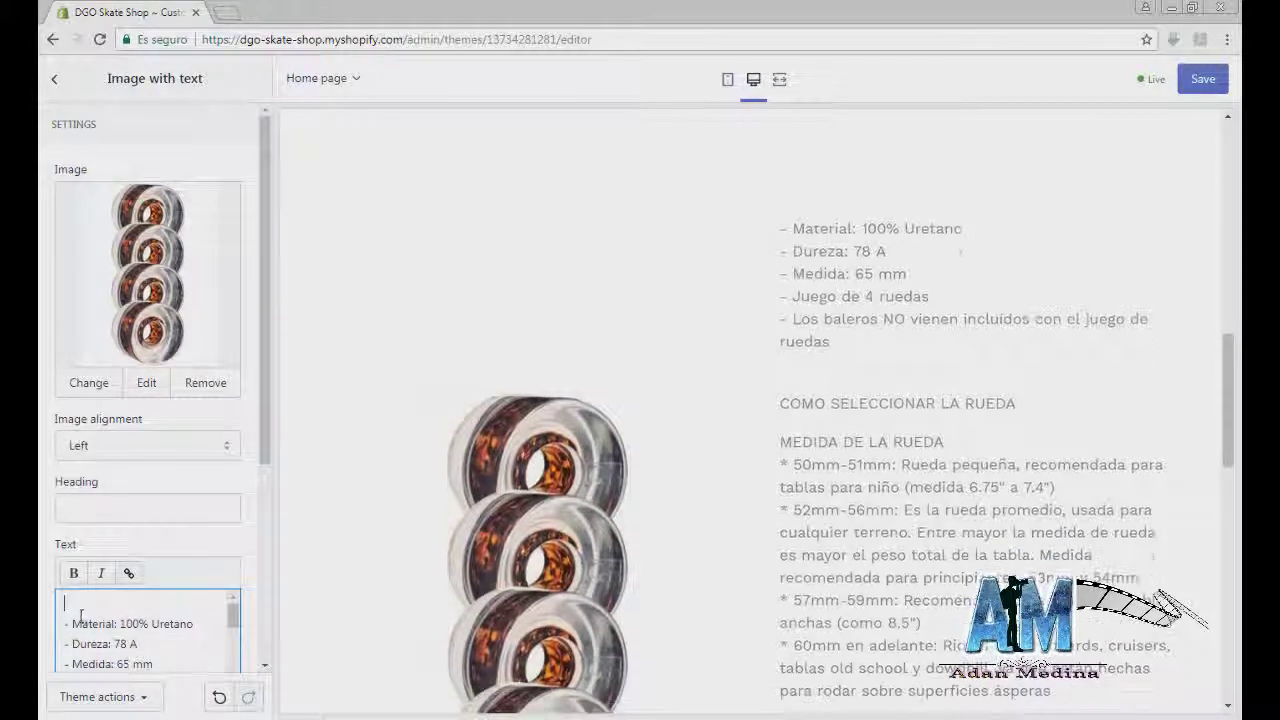
{"action": "left_click", "coordinate": [93, 503]}
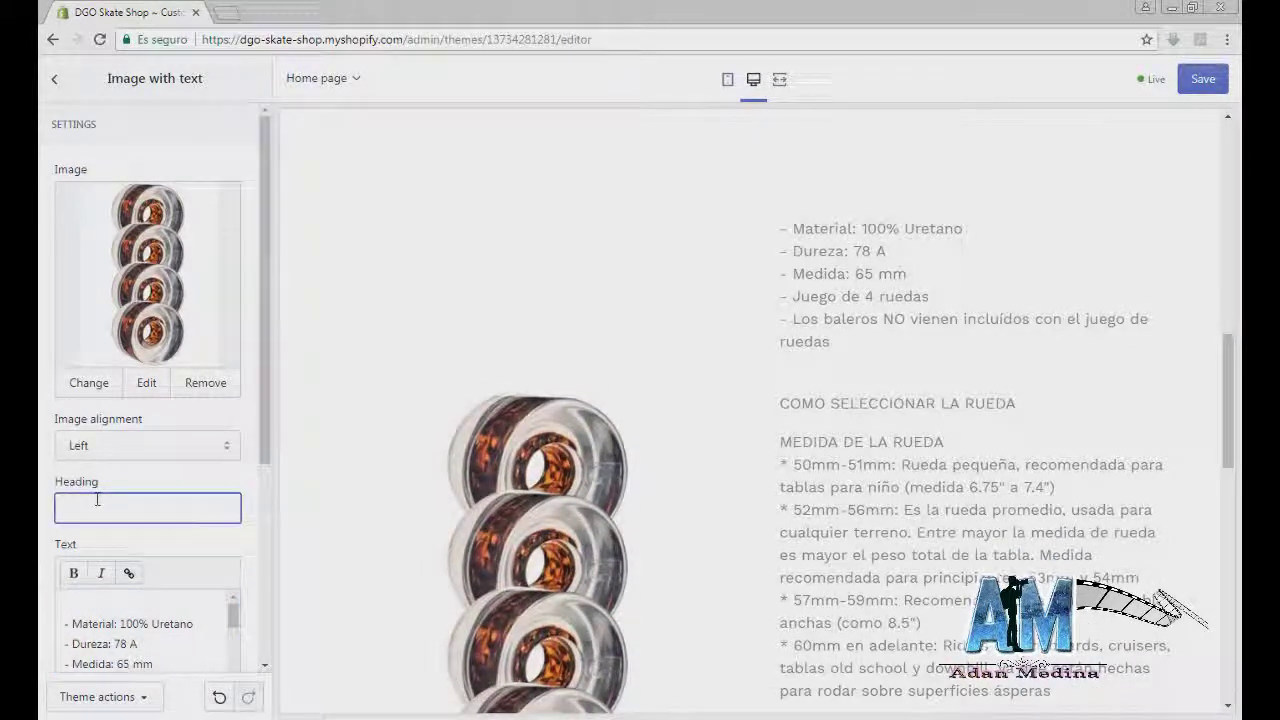
{"action": "key", "text": "ctrl+v"}
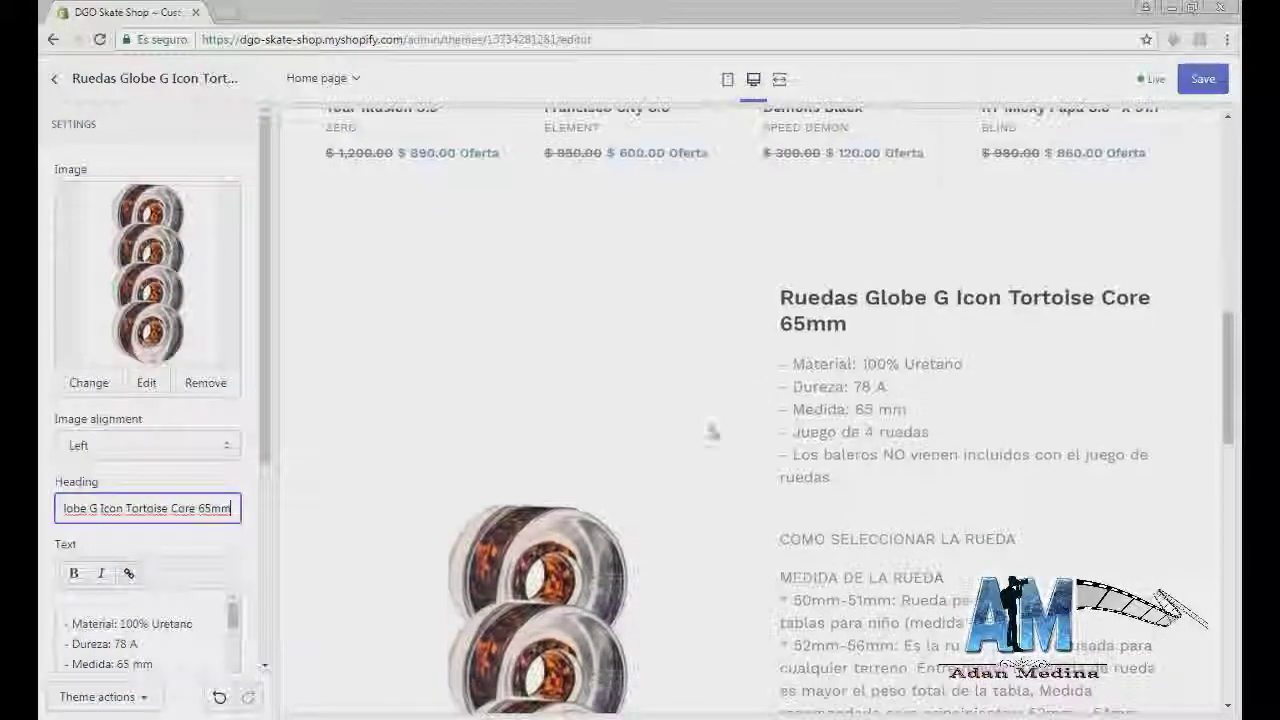
Step: Delete the trailing hardness paragraphs, including 96a - 99a, from the section text and save
{"action": "scroll", "coordinate": [163, 536], "scroll_direction": "down", "scroll_amount": 10}
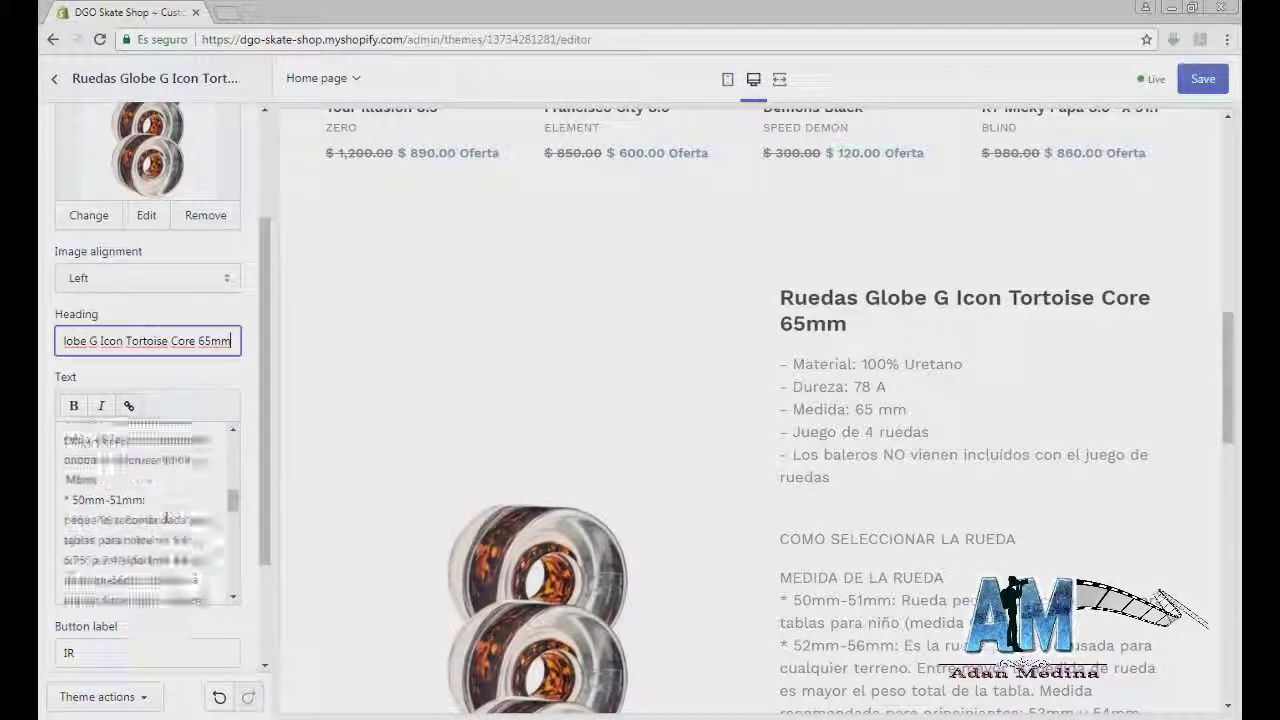
{"action": "left_click_drag", "start_coordinate": [175, 590], "coordinate": [58, 578]}
{"action": "key", "text": "BackSpace"}
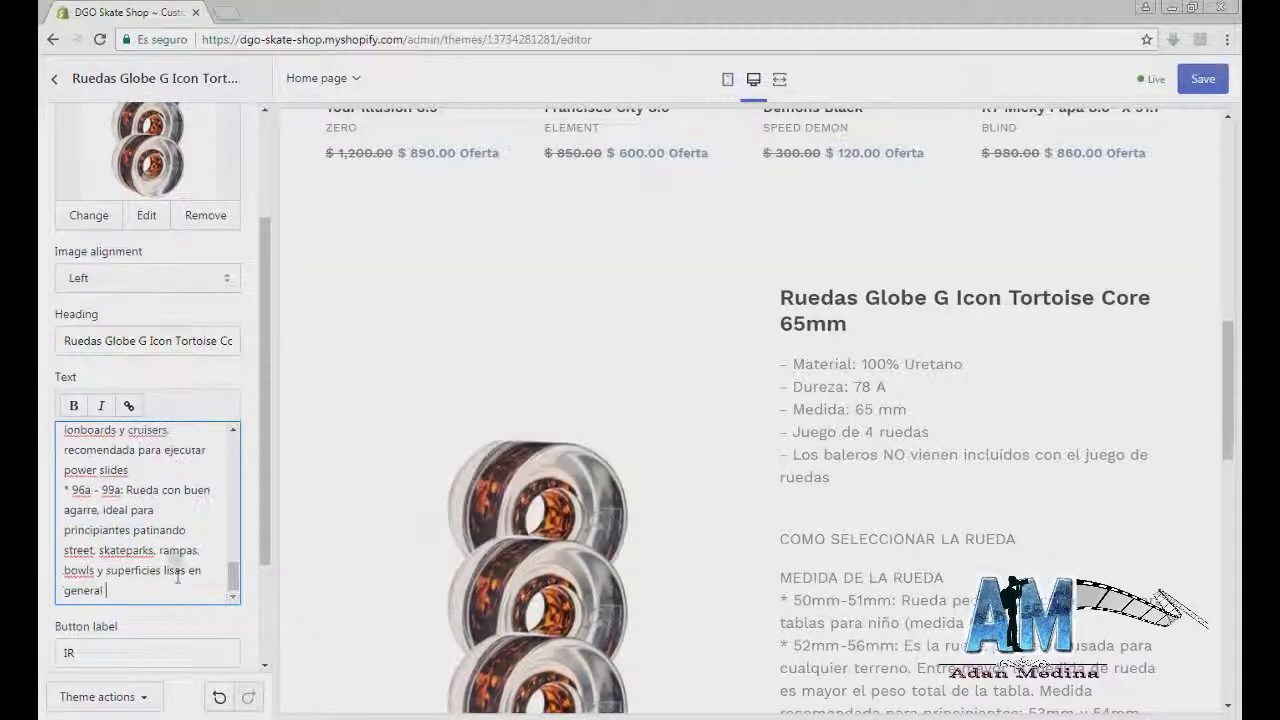
{"action": "left_click_drag", "start_coordinate": [147, 585], "coordinate": [62, 490]}
{"action": "key", "text": "BackSpace"}
{"action": "left_click_drag", "start_coordinate": [133, 571], "coordinate": [75, 555]}
{"action": "key", "text": "BackSpace"}
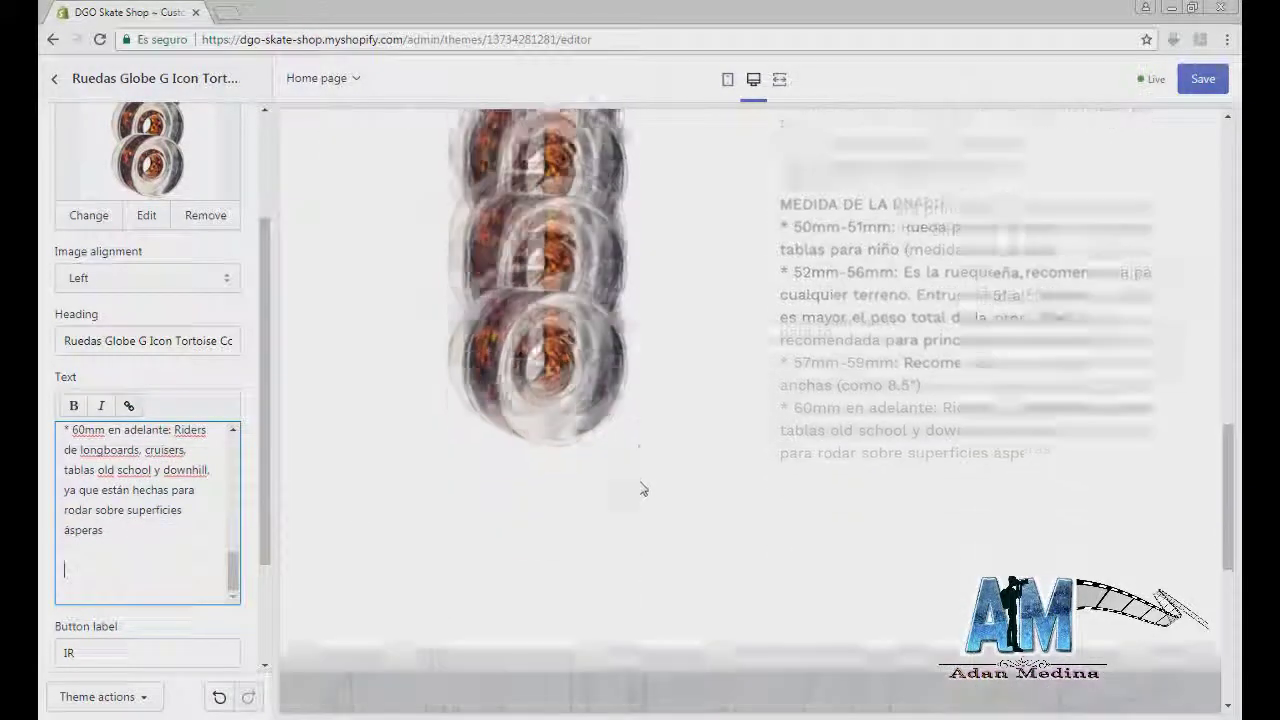
{"action": "key", "text": "BackSpace"}
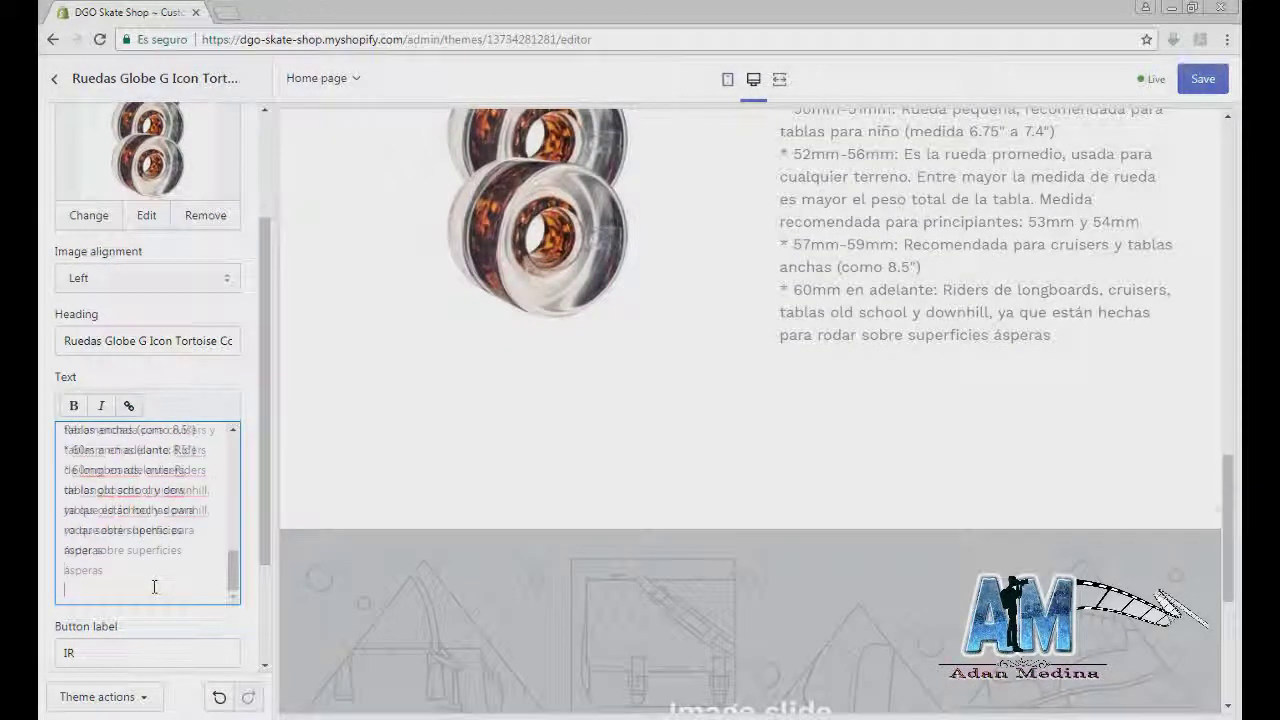
{"action": "key", "text": "BackSpace"}
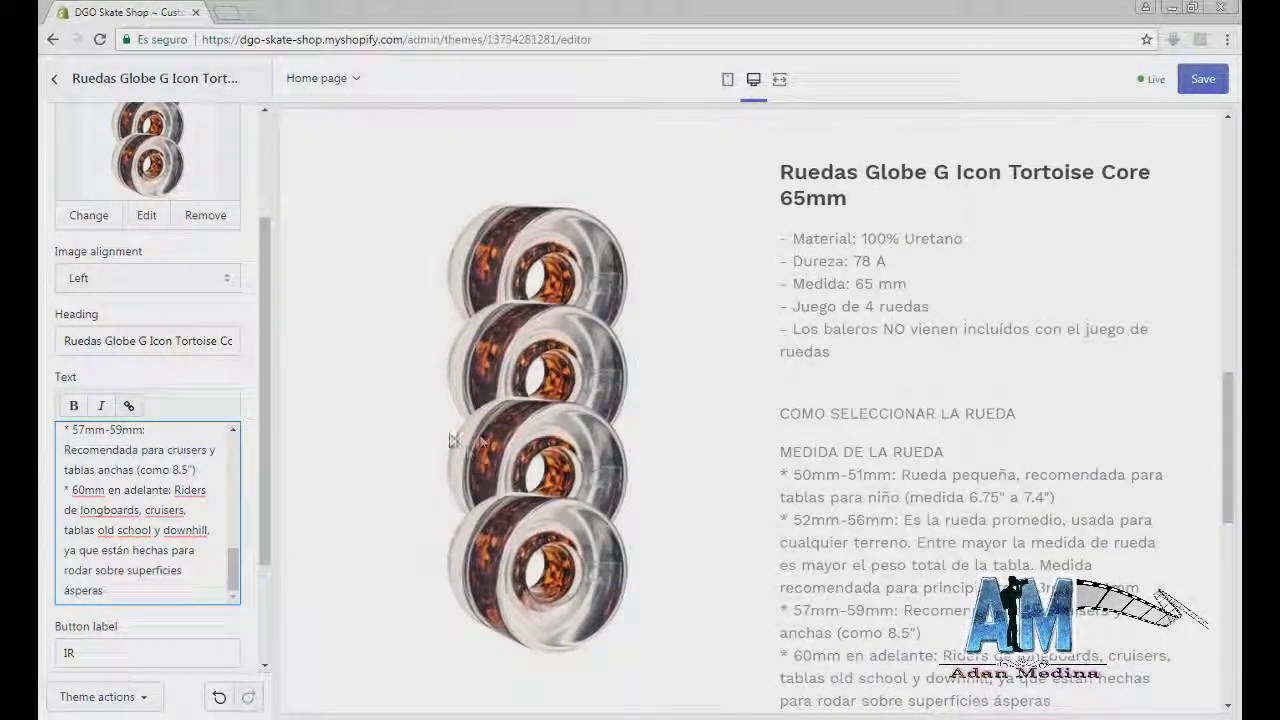
{"action": "scroll", "coordinate": [440, 380], "scroll_direction": "down", "scroll_amount": 1}
{"action": "left_click", "coordinate": [1190, 90]}
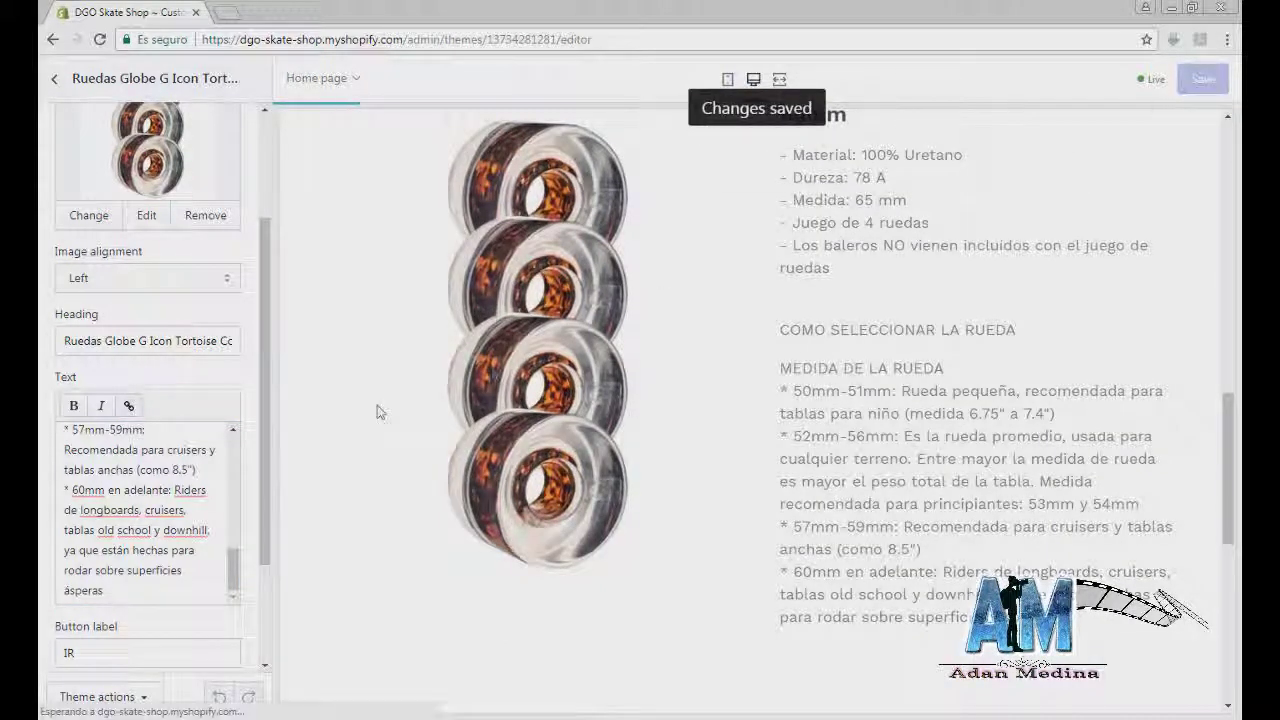
Step: Remove the remaining sizing and hardness text, leaving the five spec lines, and save
{"action": "scroll", "coordinate": [190, 522], "scroll_direction": "down", "scroll_amount": 3}
{"action": "left_click", "coordinate": [124, 440]}
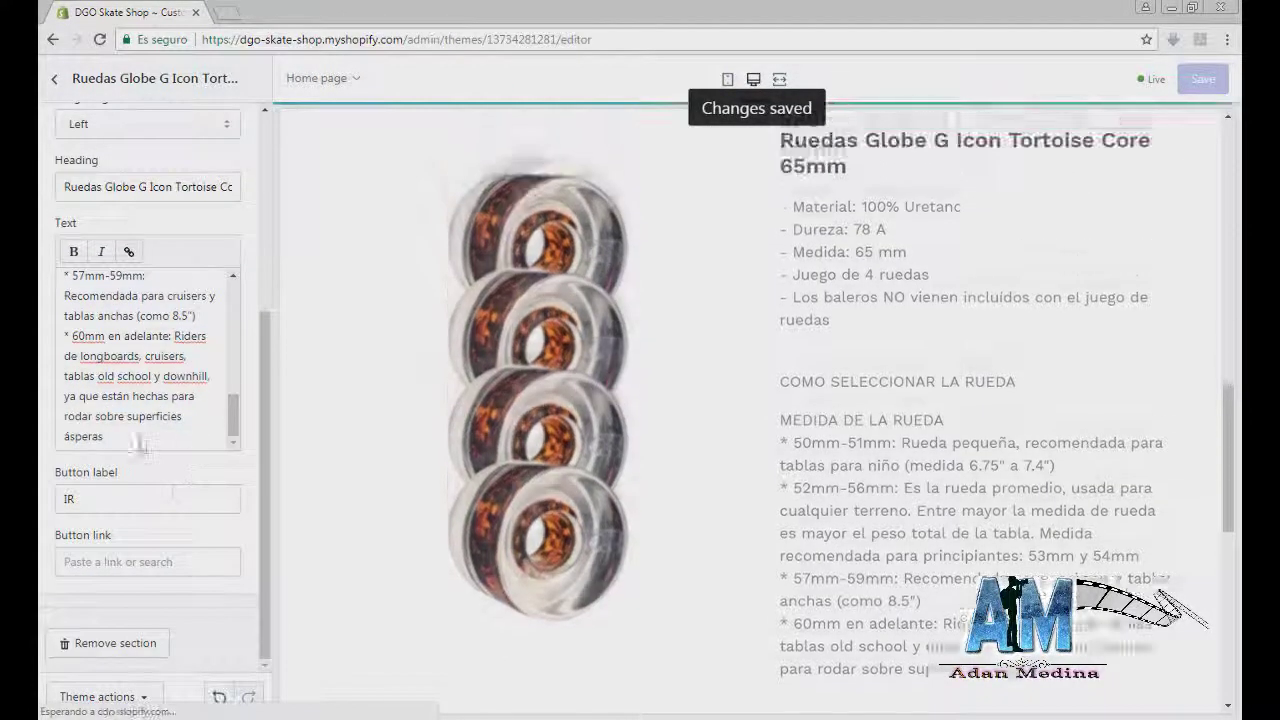
{"action": "left_click_drag", "start_coordinate": [124, 440], "coordinate": [63, 316]}
{"action": "key", "text": "BackSpace"}
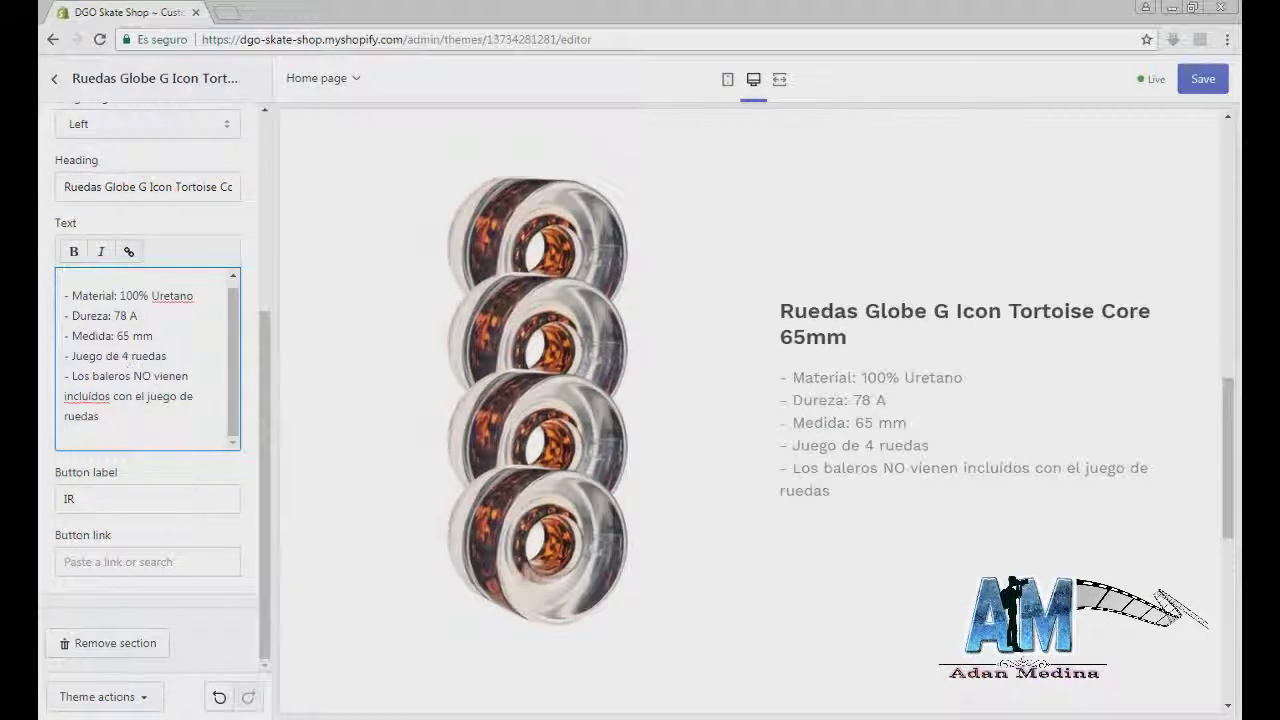
{"action": "left_click", "coordinate": [263, 430]}
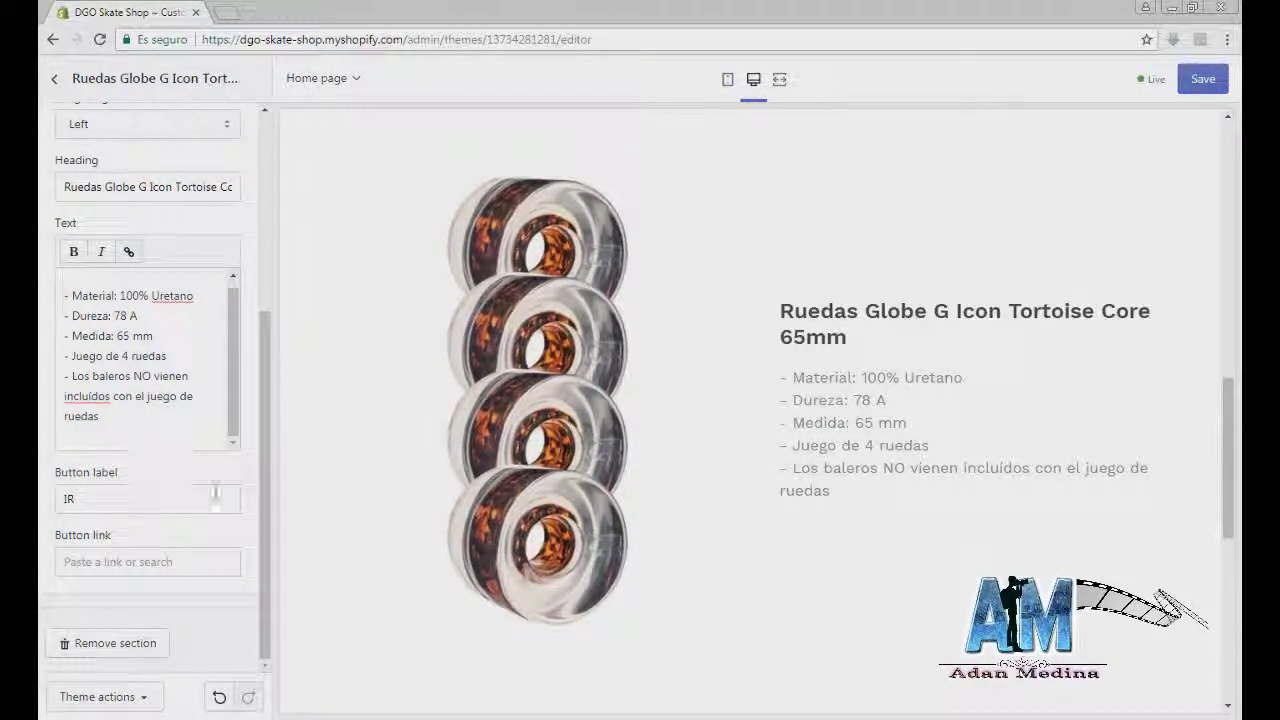
{"action": "left_click", "coordinate": [1203, 79]}
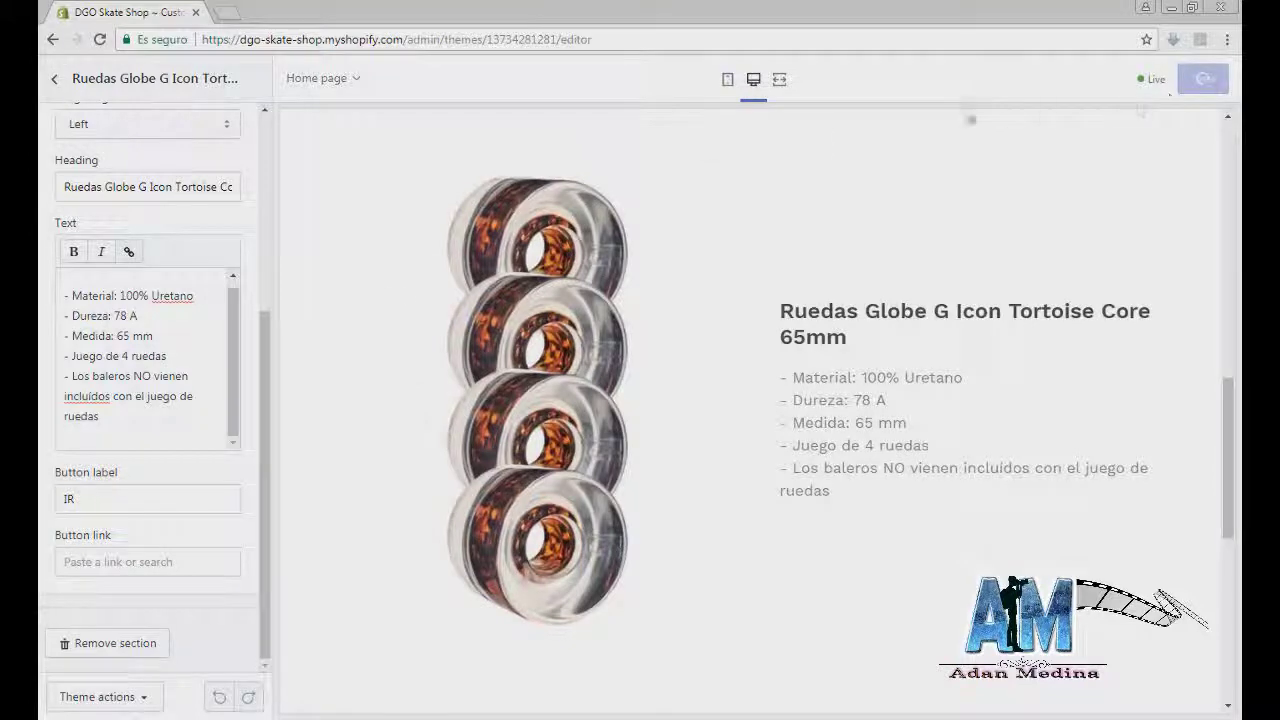
{"action": "left_click", "coordinate": [56, 80]}
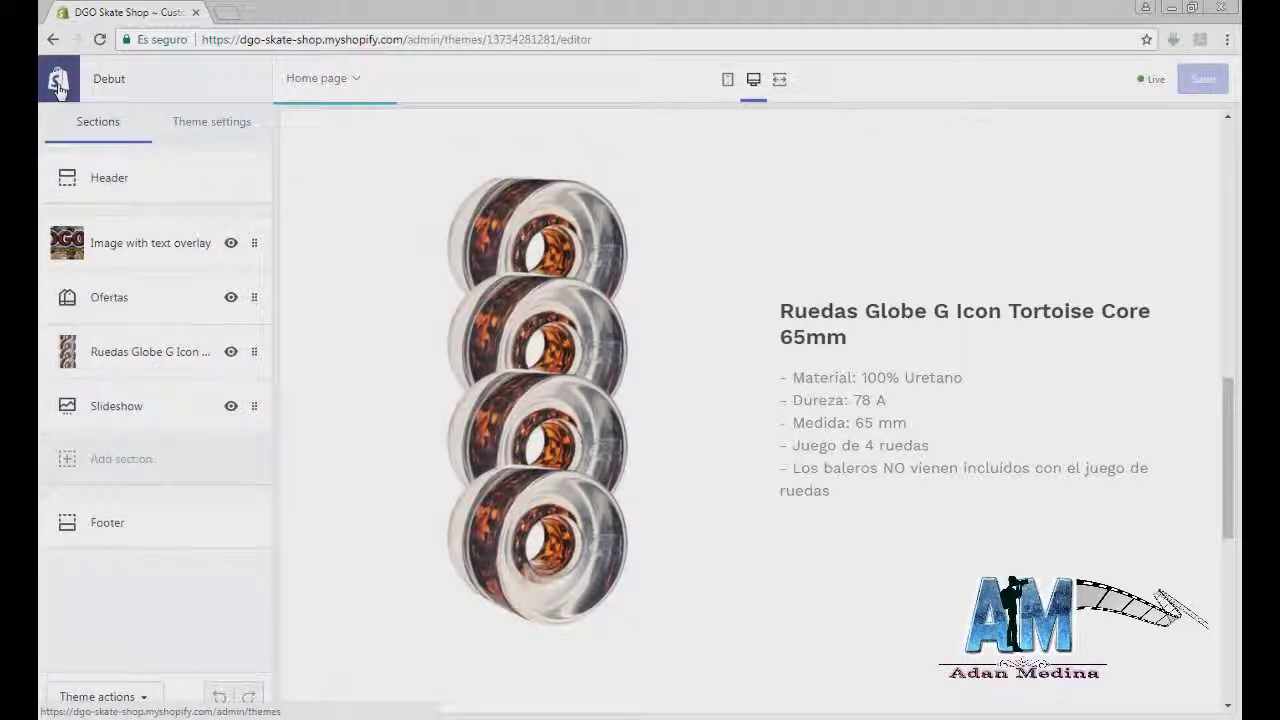
Step: Create a new product titled Ruedas Globe G Icon Tortoise Core 65mm with wheels photo 18
{"action": "left_click", "coordinate": [58, 86]}
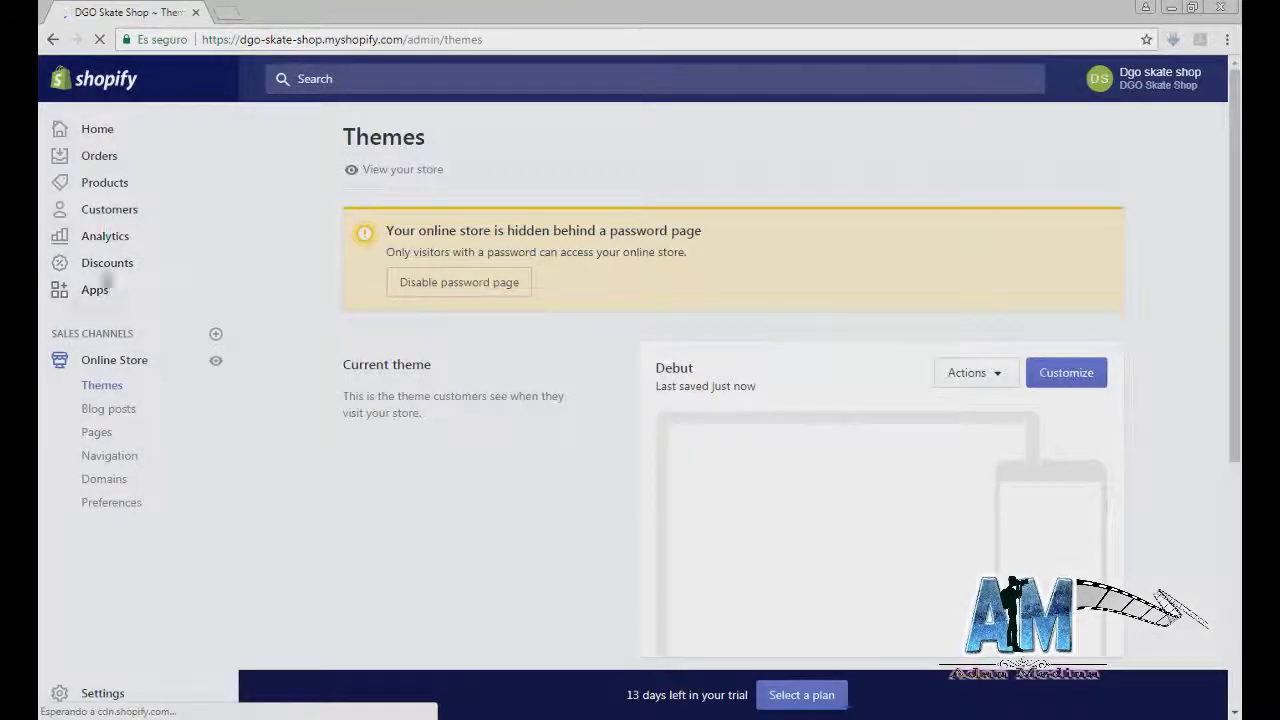
{"action": "left_click", "coordinate": [104, 192]}
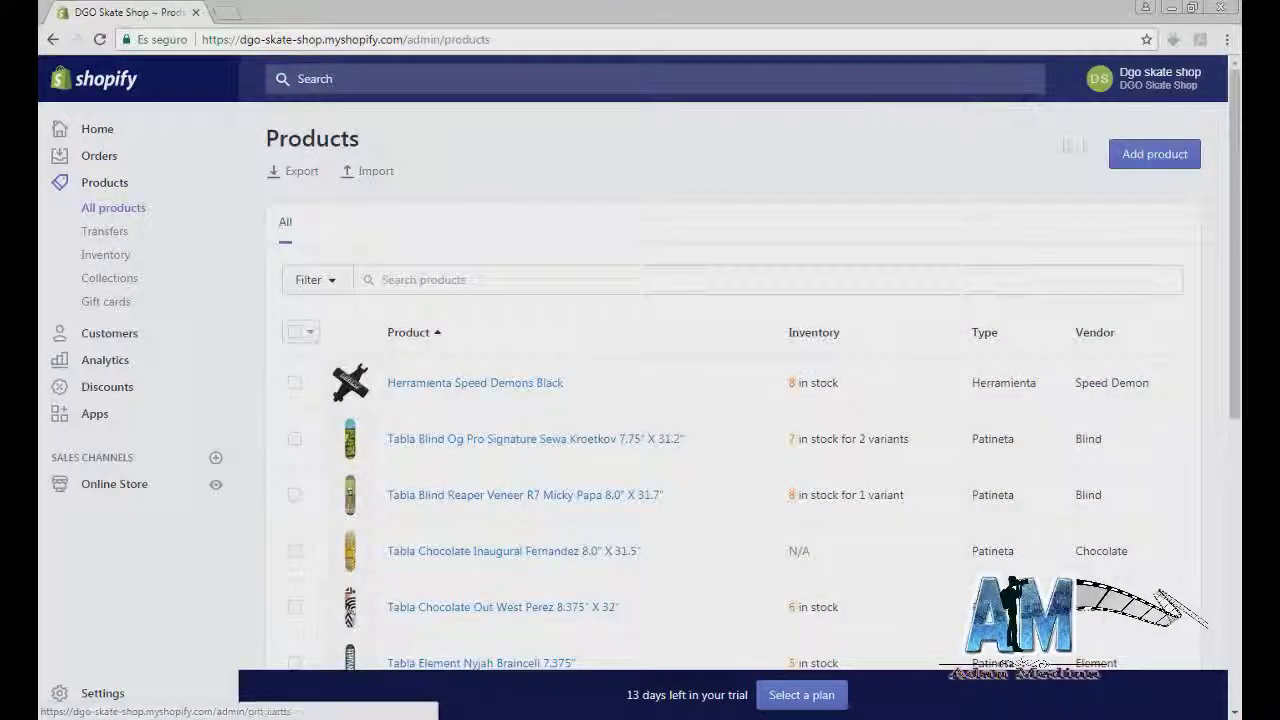
{"action": "left_click", "coordinate": [1155, 154]}
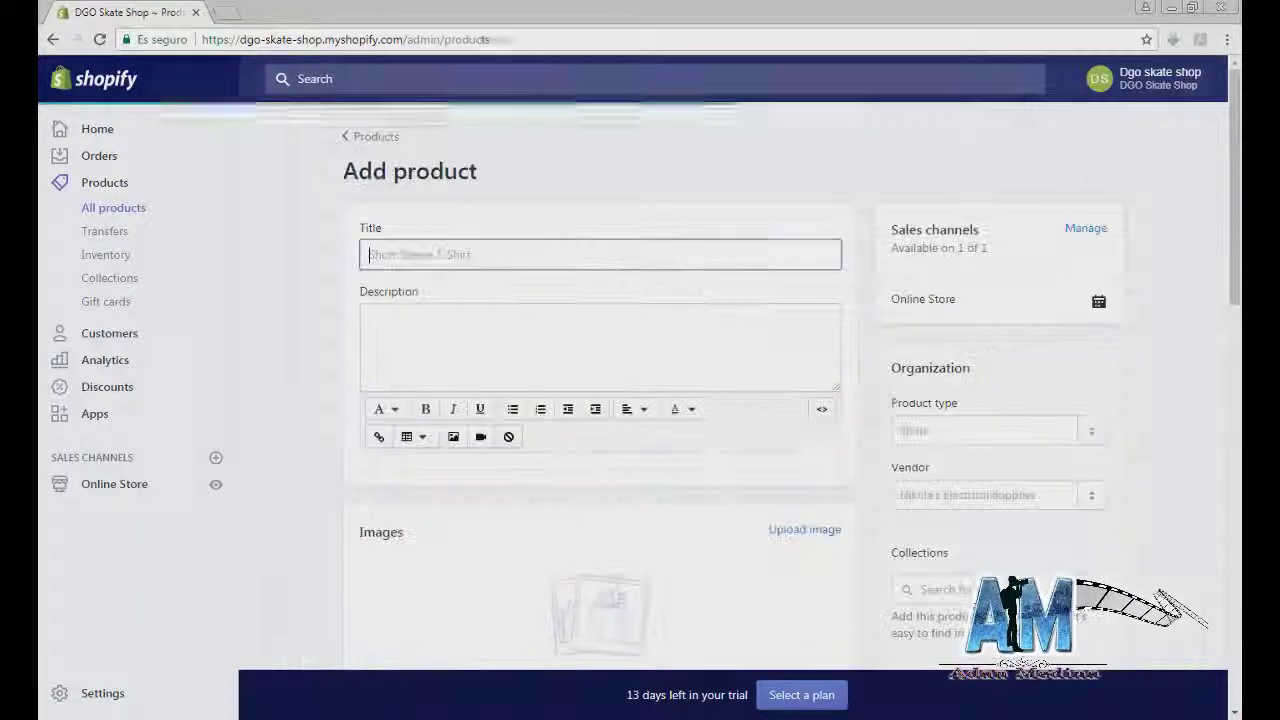
{"action": "left_click", "coordinate": [392, 406]}
{"action": "key", "text": "ctrl+v"}
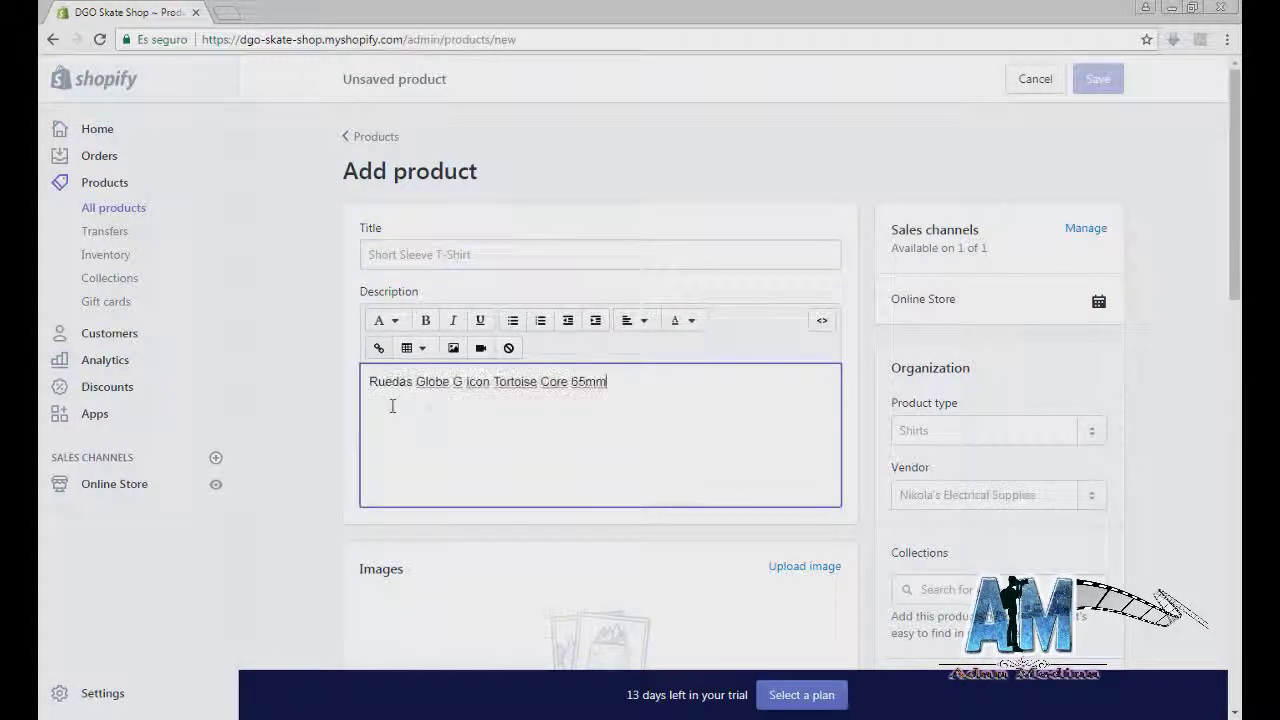
{"action": "left_click_drag", "start_coordinate": [632, 386], "coordinate": [274, 380]}
{"action": "key", "text": "ctrl+c"}
{"action": "key", "text": "BackSpace"}
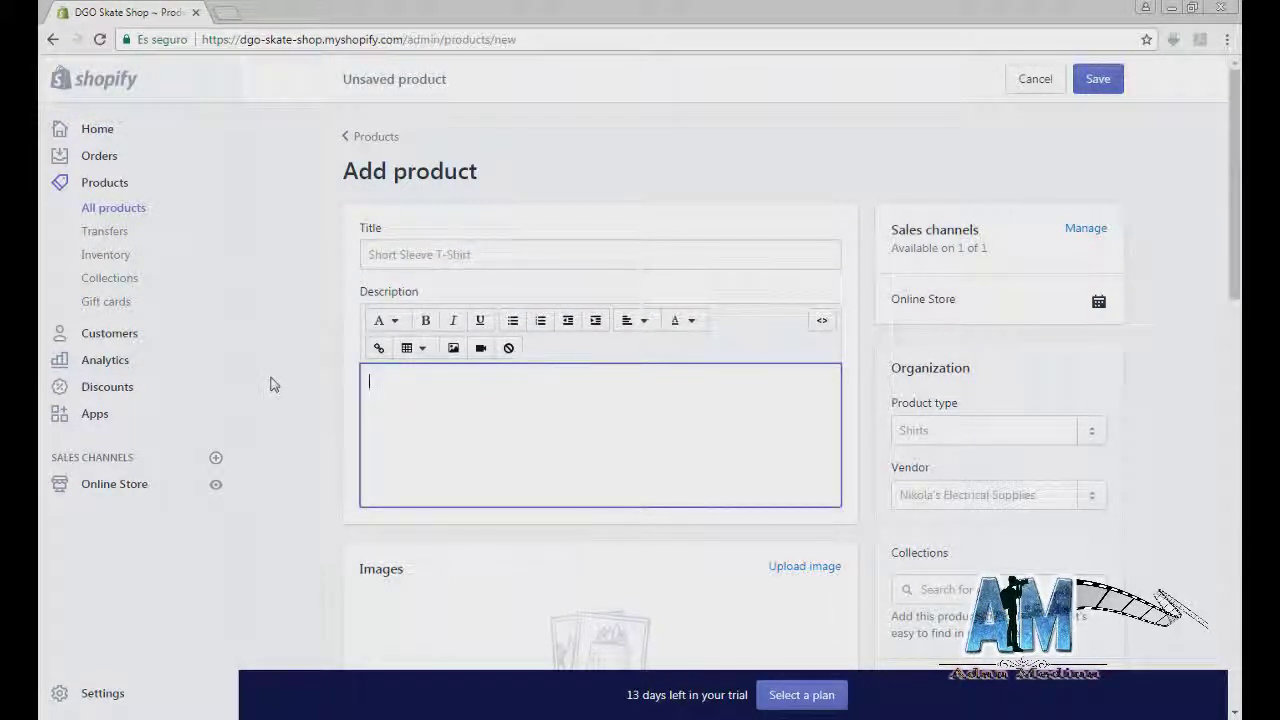
{"action": "left_click", "coordinate": [386, 254]}
{"action": "key", "text": "ctrl+v"}
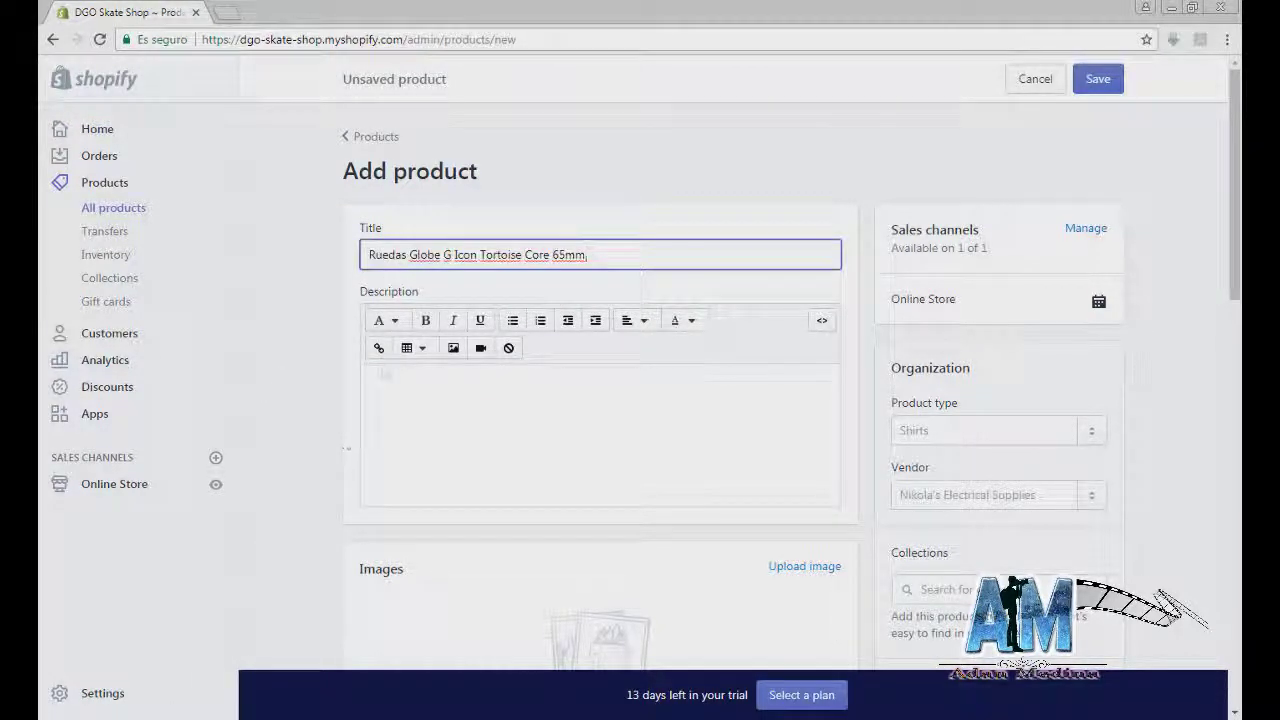
{"action": "left_click_drag", "start_coordinate": [1118, 415], "coordinate": [443, 630]}
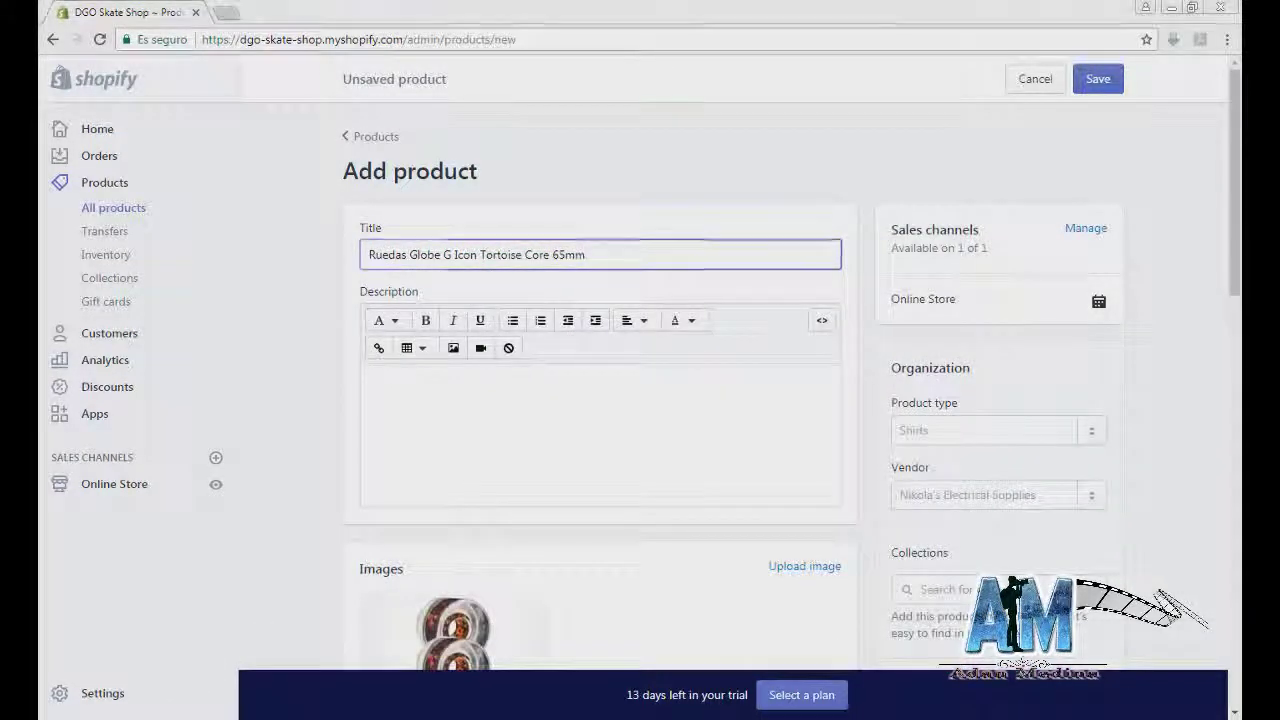
Step: Select the whole wheels description in the Notepad notes for copying
{"action": "key", "text": "alt+Tab"}
{"action": "key", "text": "alt+Tab"}
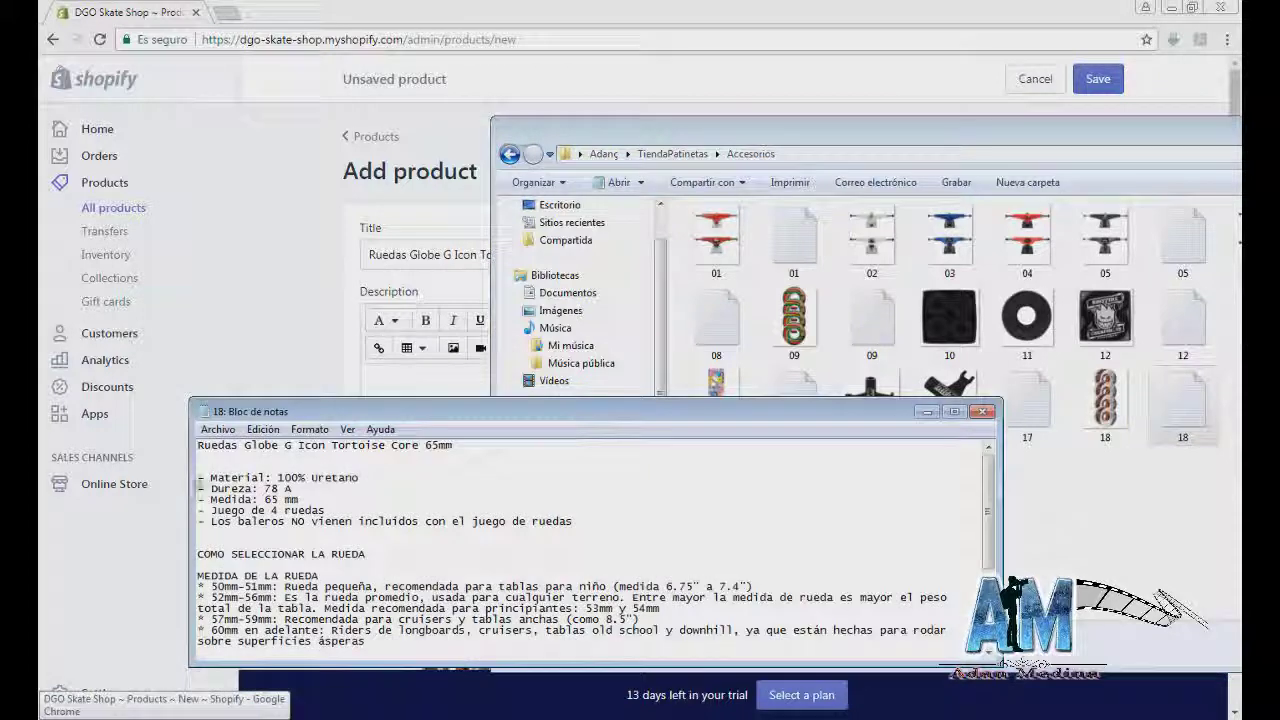
{"action": "left_click_drag", "start_coordinate": [201, 483], "coordinate": [236, 537]}
{"action": "left_click", "coordinate": [236, 537]}
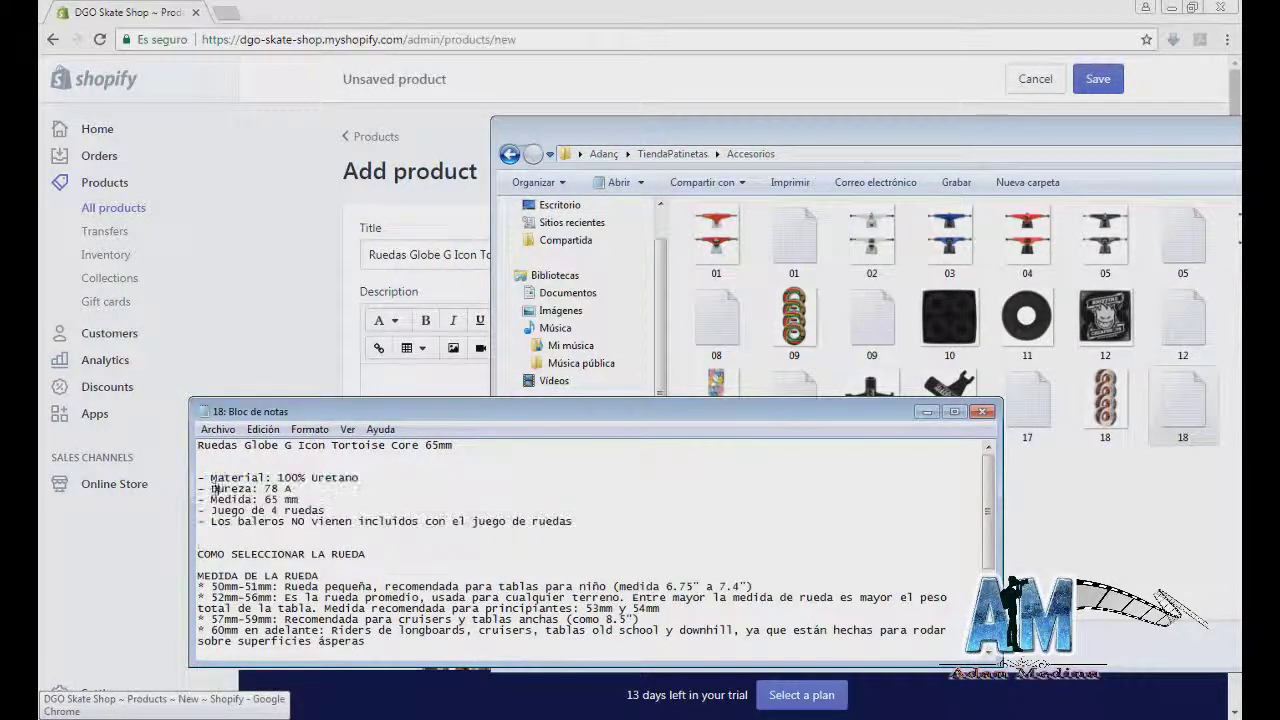
{"action": "key", "text": "ctrl+a"}
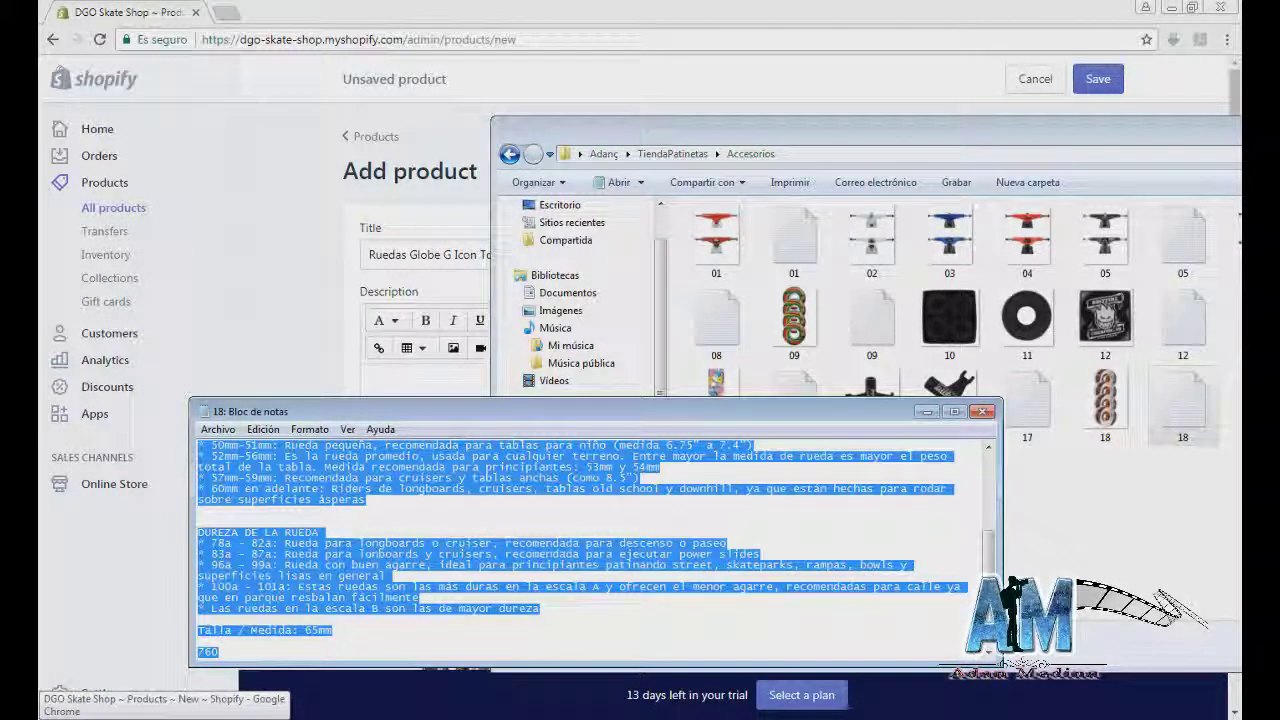
{"action": "left_click", "coordinate": [109, 333]}
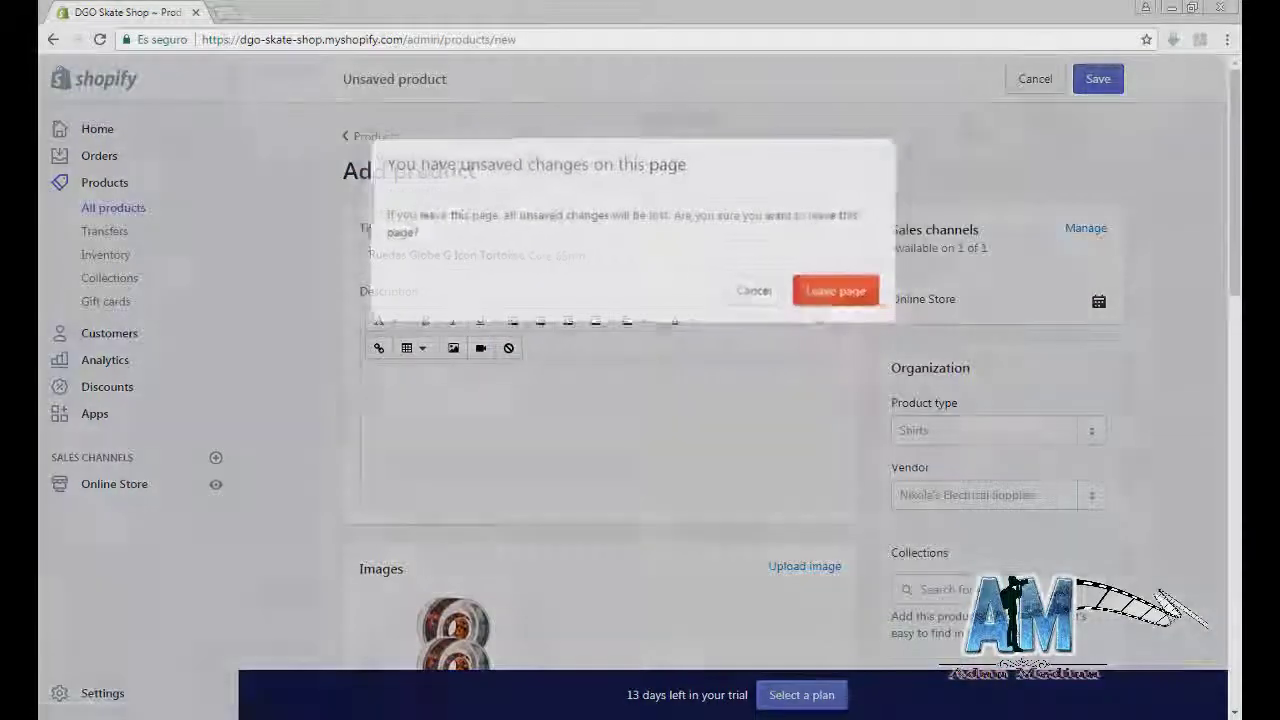
Step: Stay on the product page and paste the wheels description into Description
{"action": "left_click", "coordinate": [751, 289]}
{"action": "left_click", "coordinate": [507, 402]}
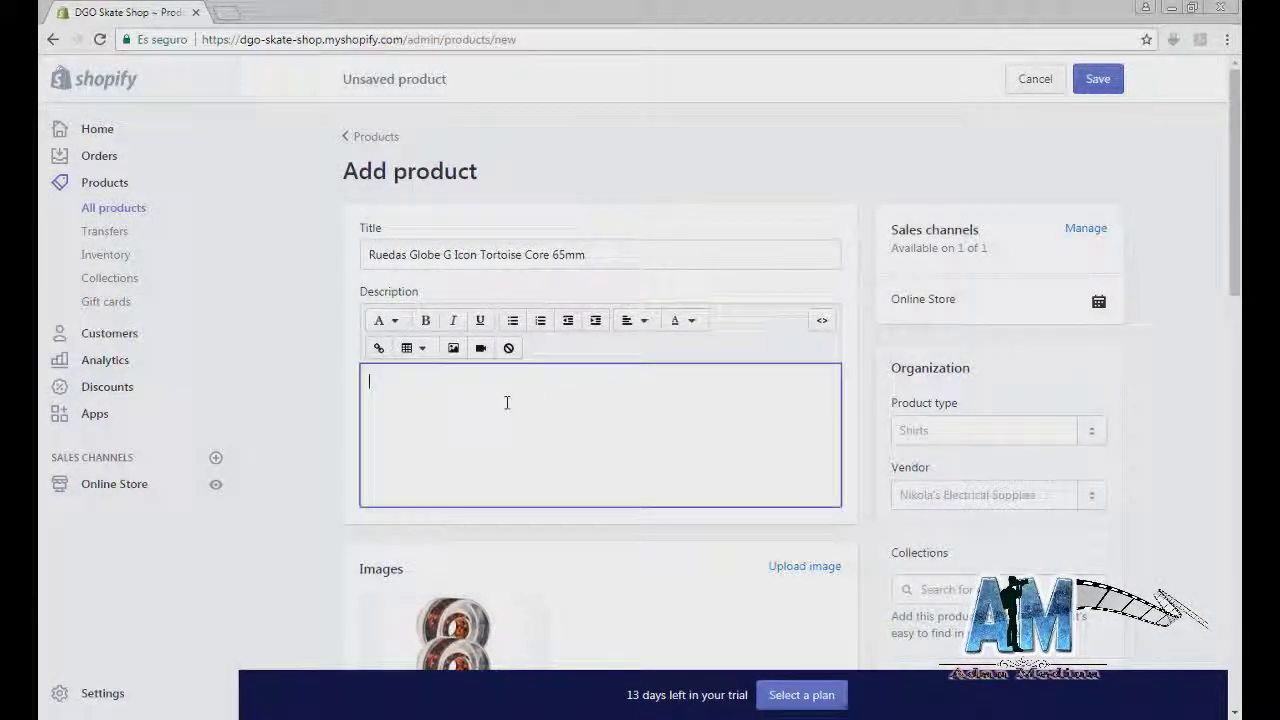
{"action": "key", "text": "ctrl+v"}
{"action": "scroll", "coordinate": [547, 492], "scroll_direction": "up", "scroll_amount": 3}
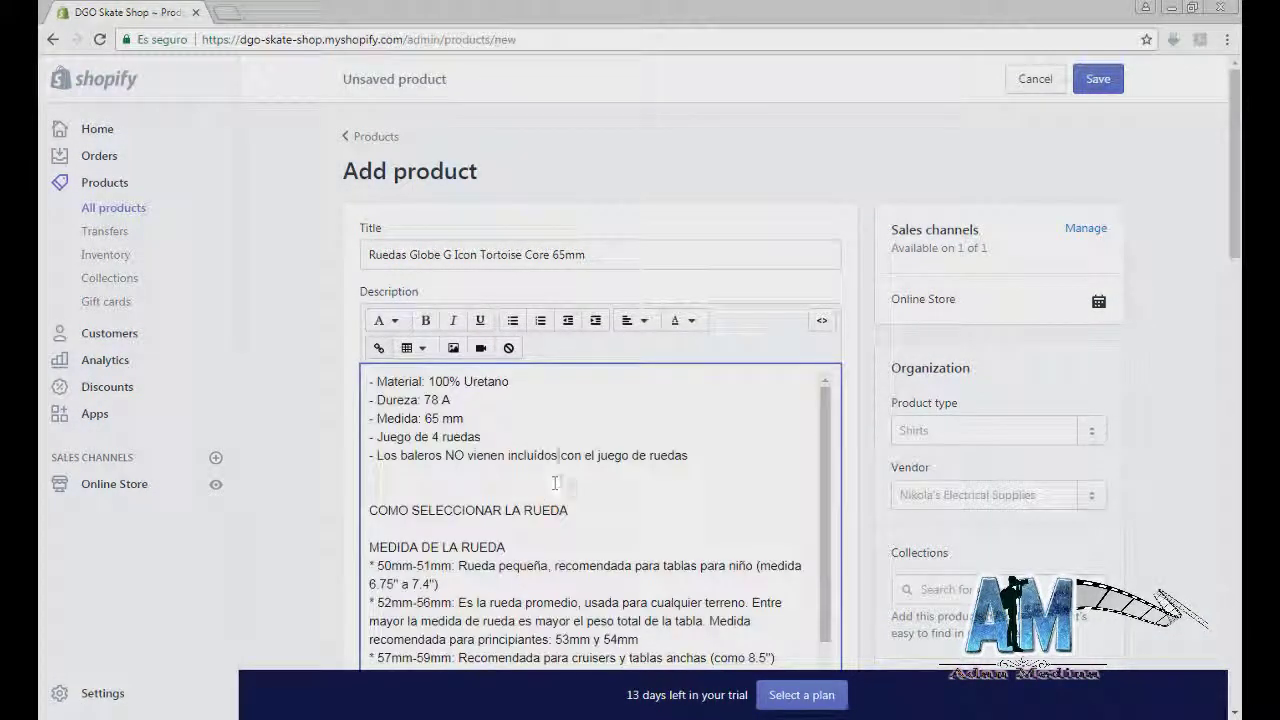
Step: Set product type to Ruedas Para Patineta and vendor to GLobe G
{"action": "left_click", "coordinate": [963, 430]}
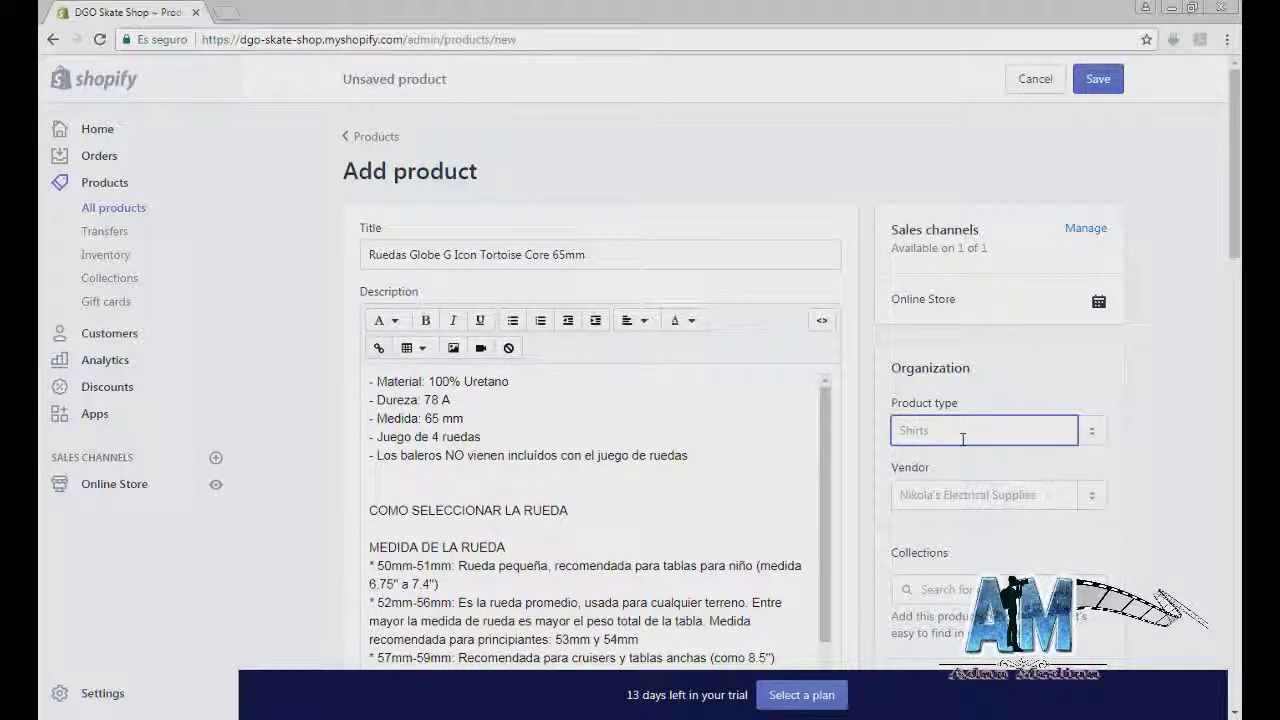
{"action": "type", "text": "H"}
{"action": "key", "text": "BackSpace"}
{"action": "type", "text": "Ruedas Para Patineta"}
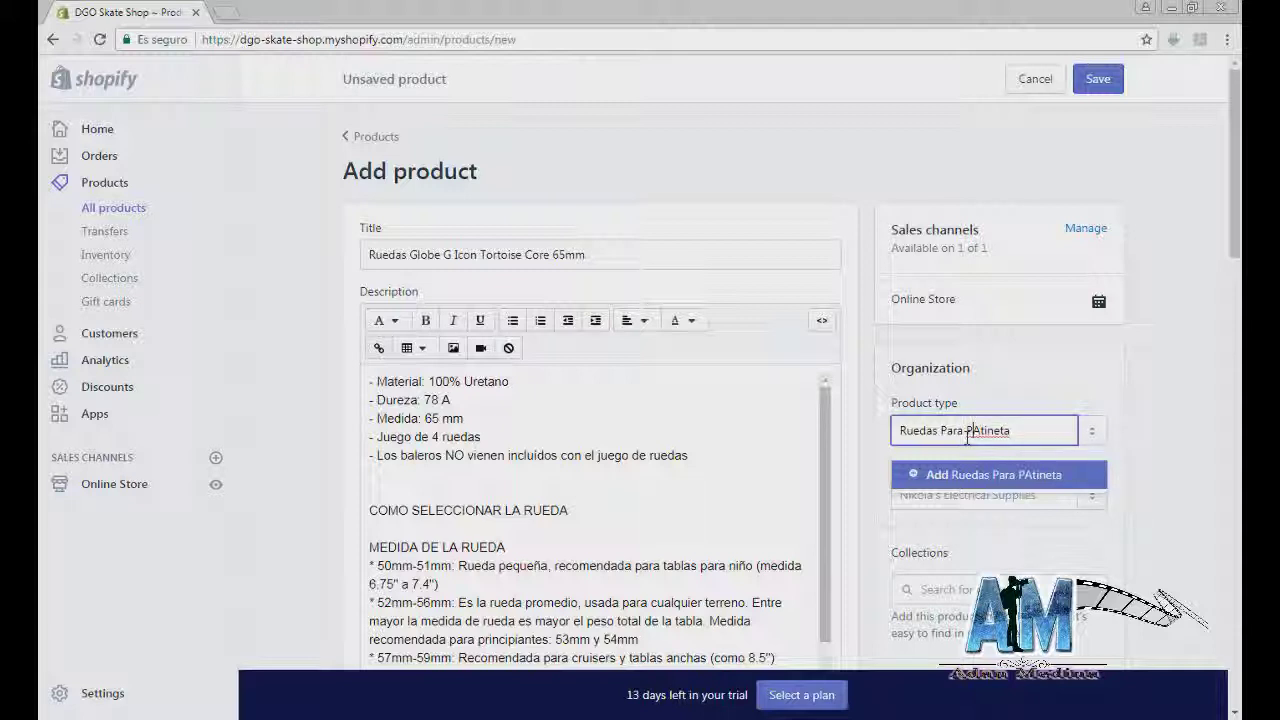
{"action": "left_click", "coordinate": [984, 478]}
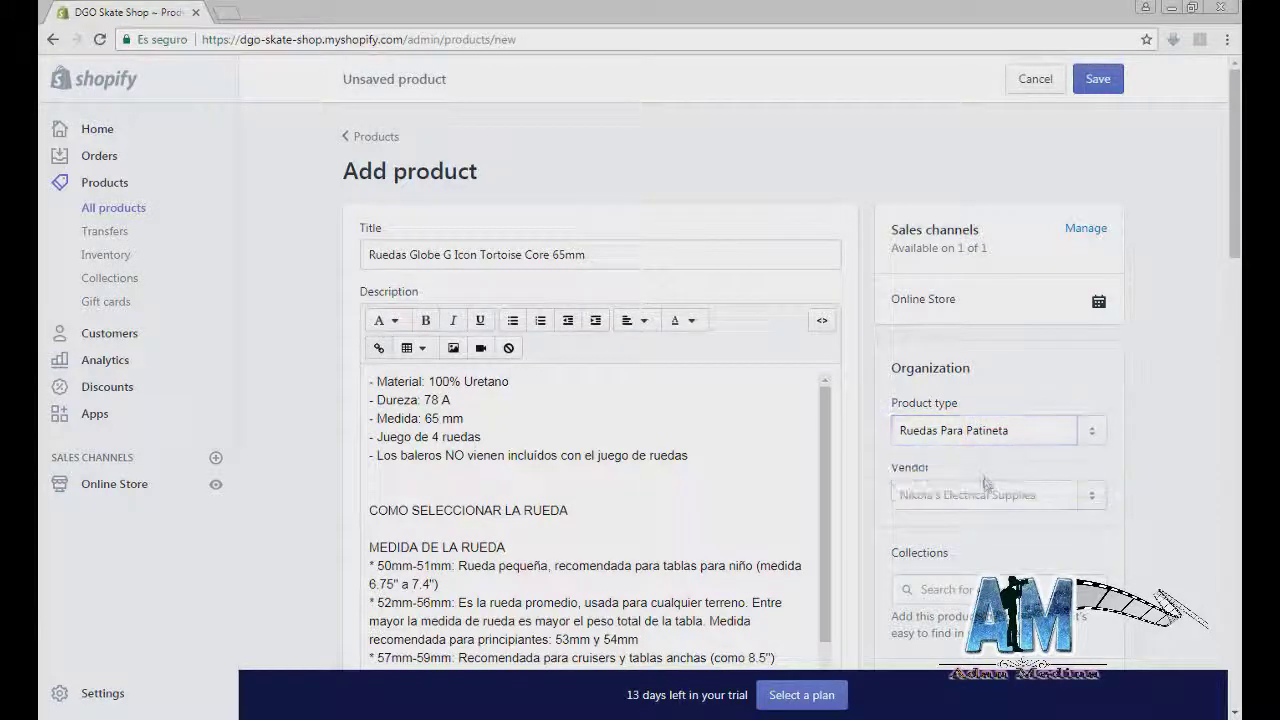
{"action": "left_click", "coordinate": [980, 496]}
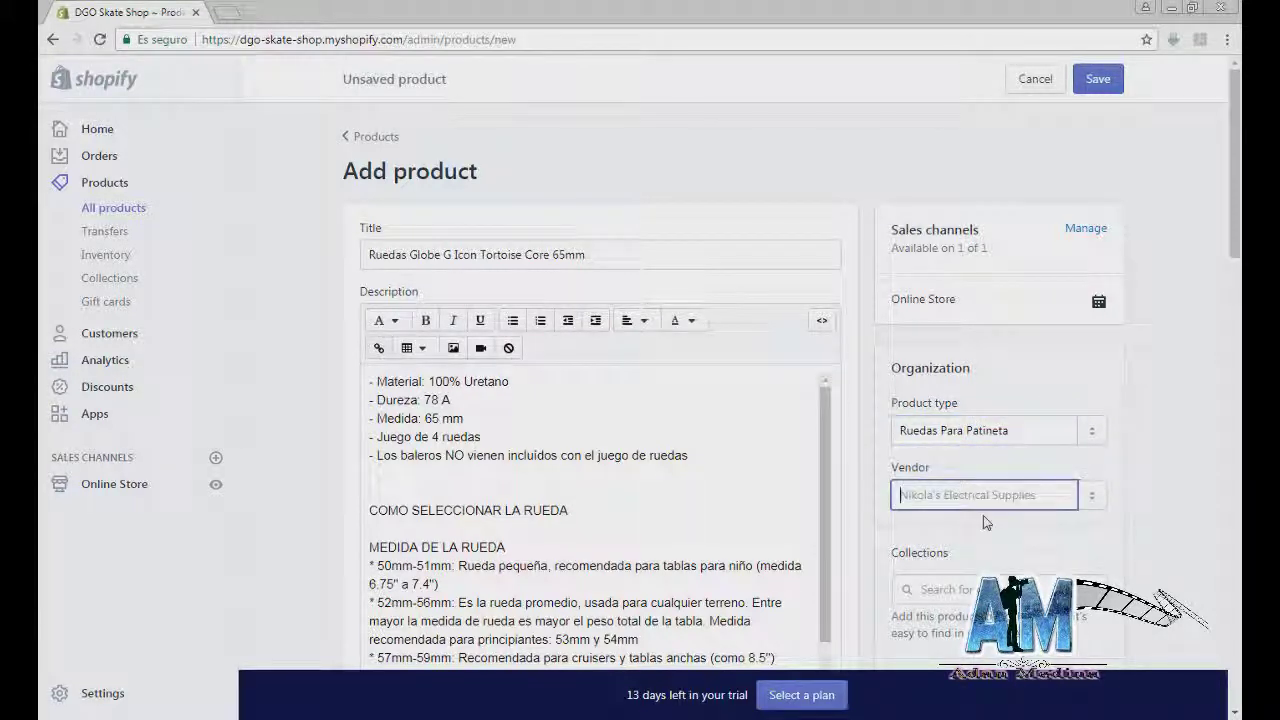
{"action": "type", "text": "GLobe G"}
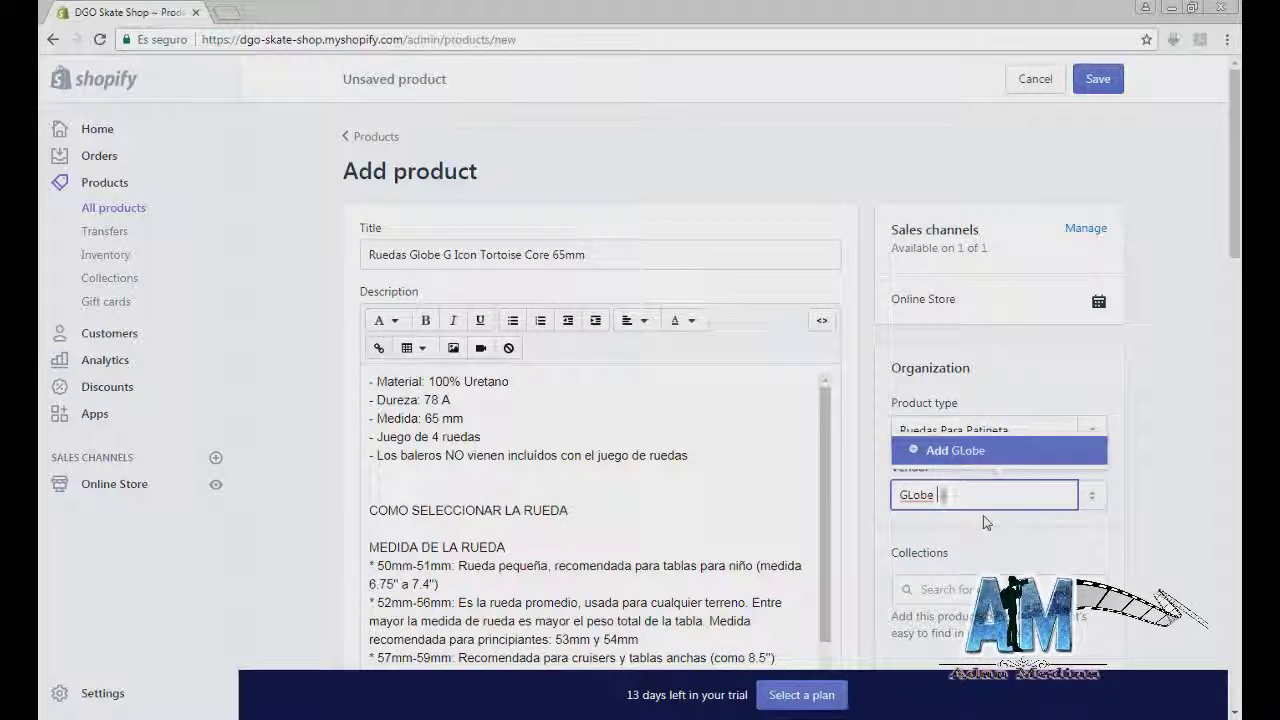
{"action": "left_click", "coordinate": [994, 450]}
Step: Add the product to the Accesorios and Ofertas collections
{"action": "scroll", "coordinate": [990, 490], "scroll_direction": "down", "scroll_amount": 1}
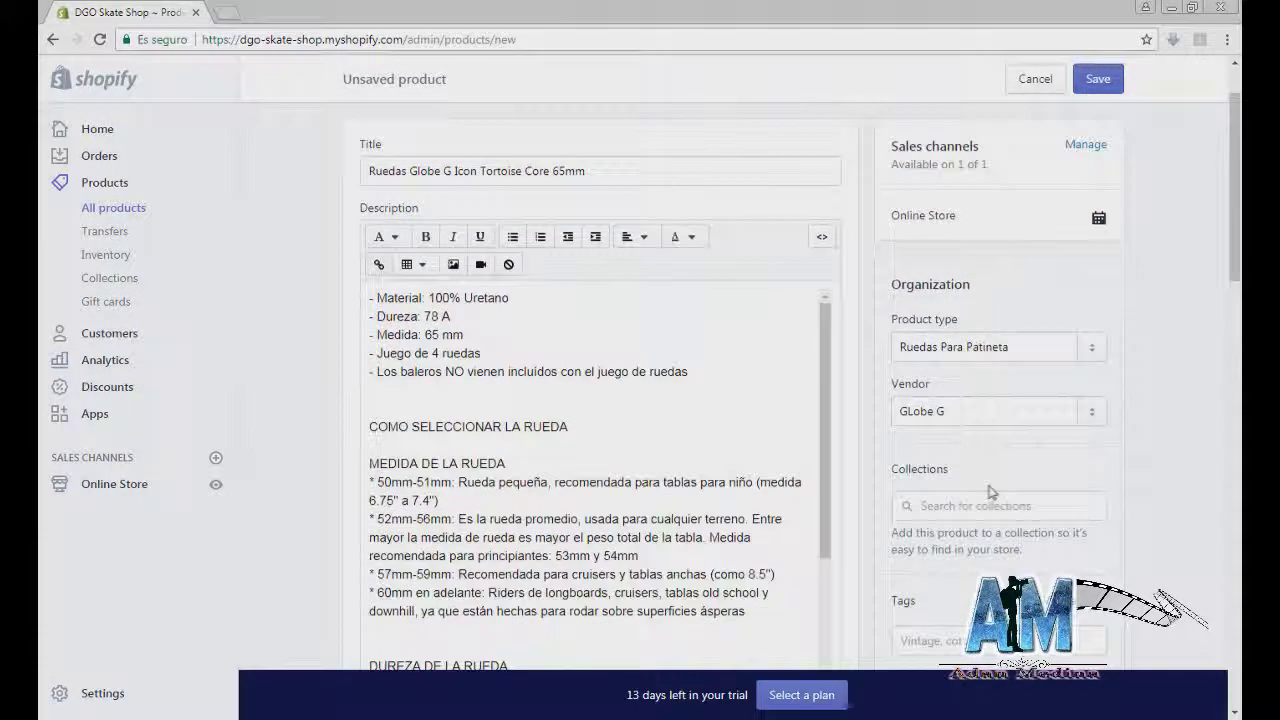
{"action": "left_click", "coordinate": [955, 549]}
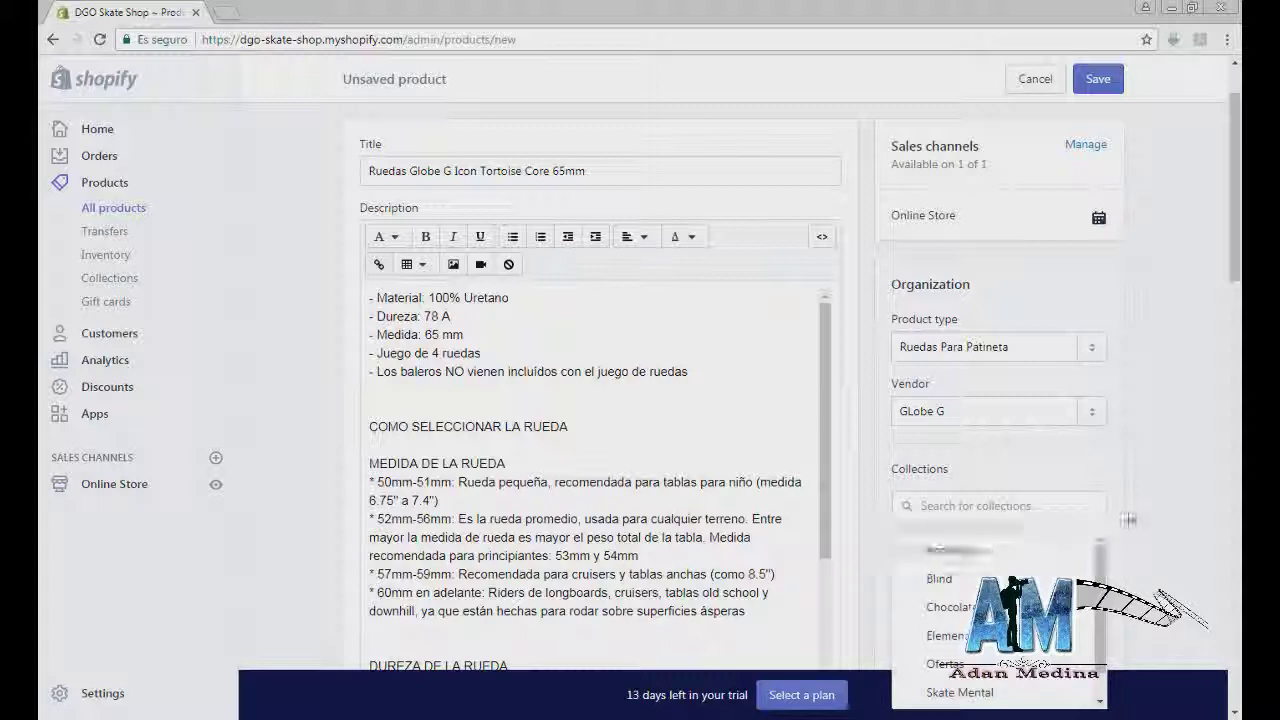
{"action": "left_click", "coordinate": [1147, 509]}
{"action": "left_click", "coordinate": [970, 505]}
{"action": "scroll", "coordinate": [965, 540], "scroll_direction": "down", "scroll_amount": 1}
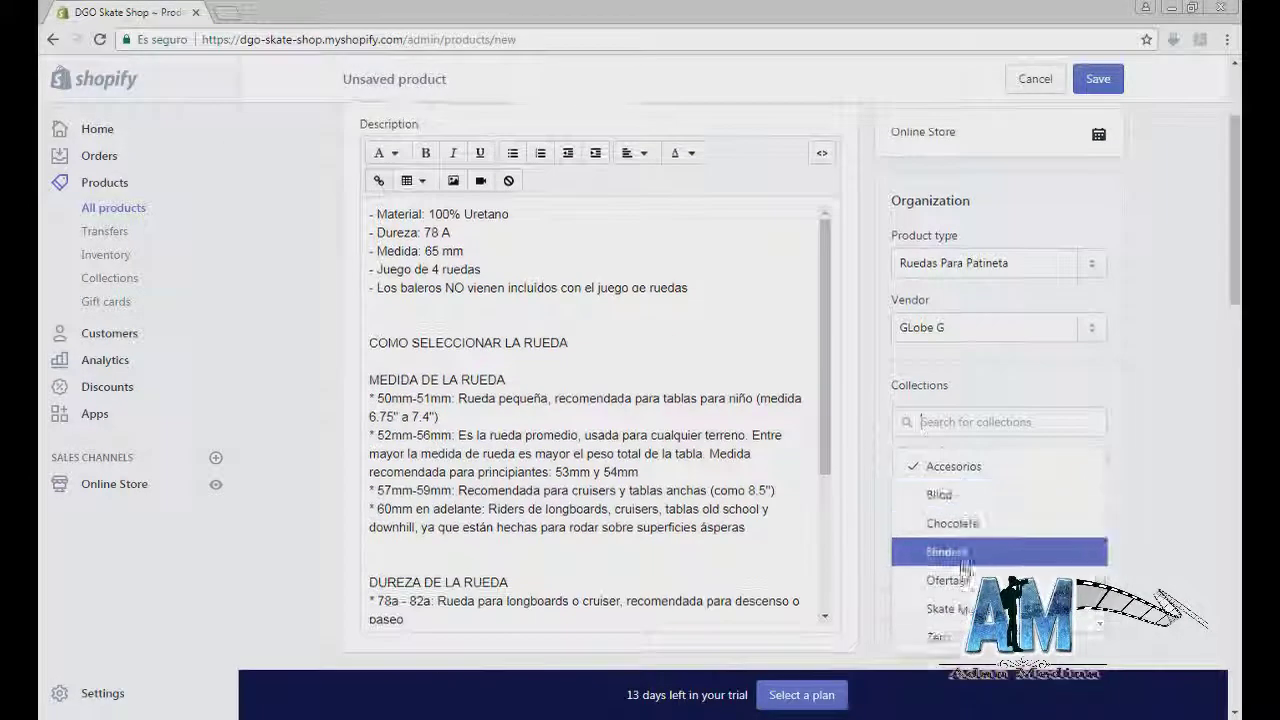
{"action": "left_click", "coordinate": [950, 580]}
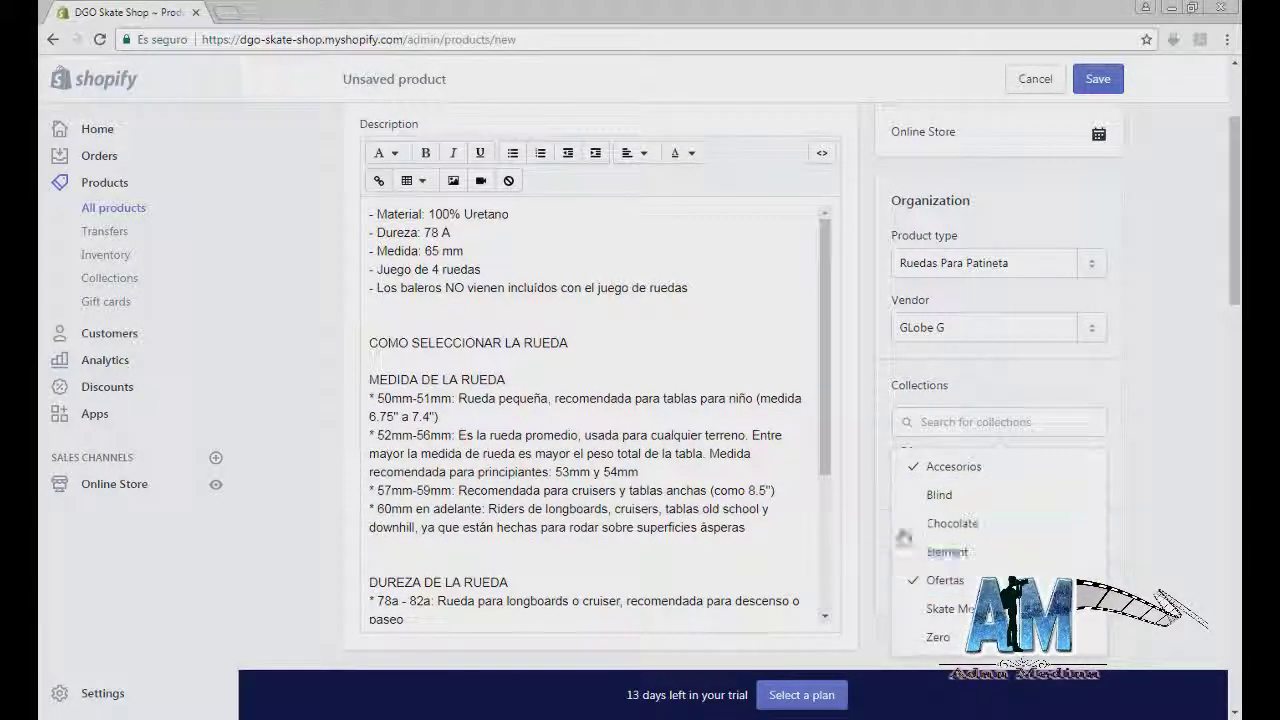
{"action": "left_click", "coordinate": [1159, 455]}
{"action": "scroll", "coordinate": [1159, 455], "scroll_direction": "down", "scroll_amount": 3}
{"action": "left_click", "coordinate": [915, 323]}
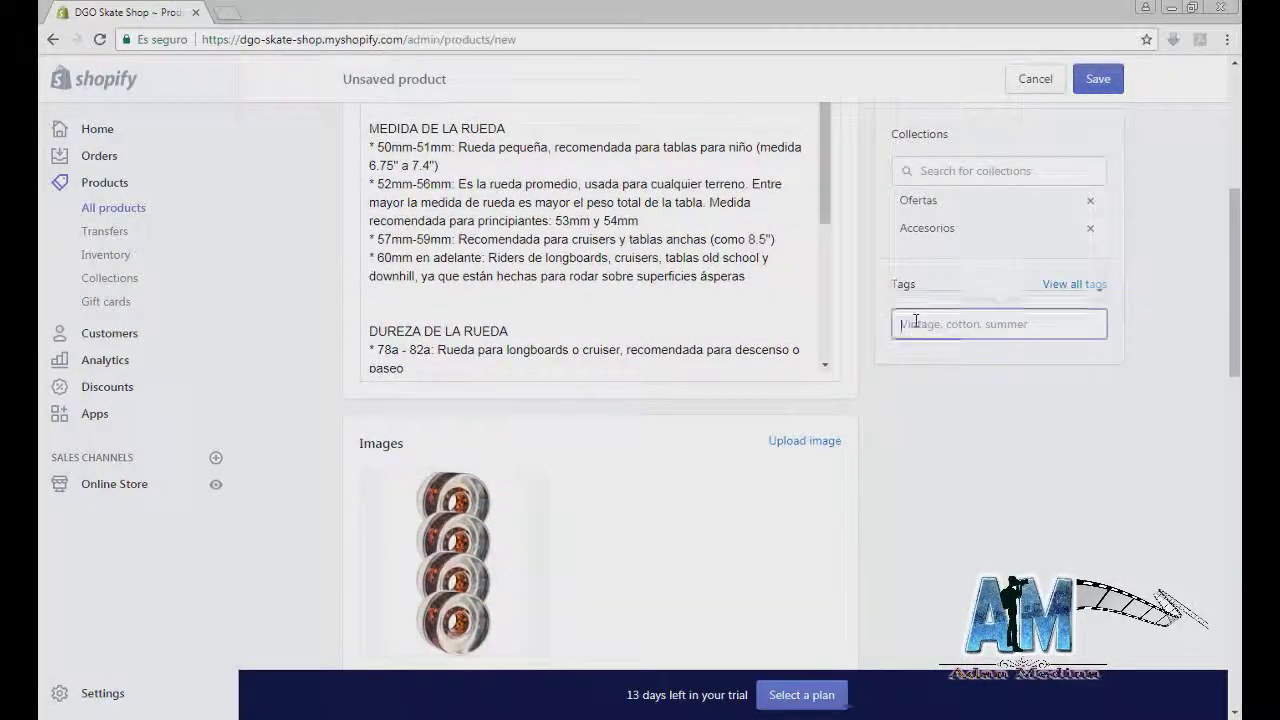
Step: Tag the wheels product with Ruedas, patineta and skate
{"action": "type", "text": "Ruedas"}
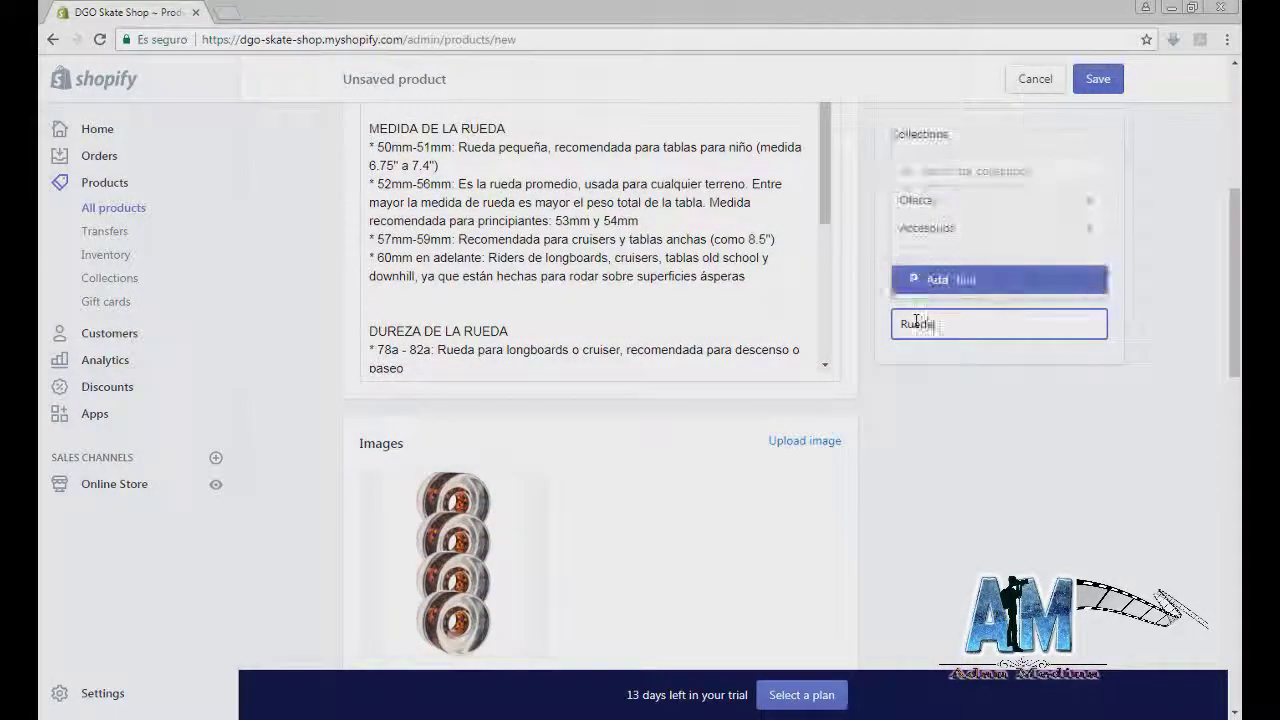
{"action": "key", "text": "Return"}
{"action": "type", "text": "pa"}
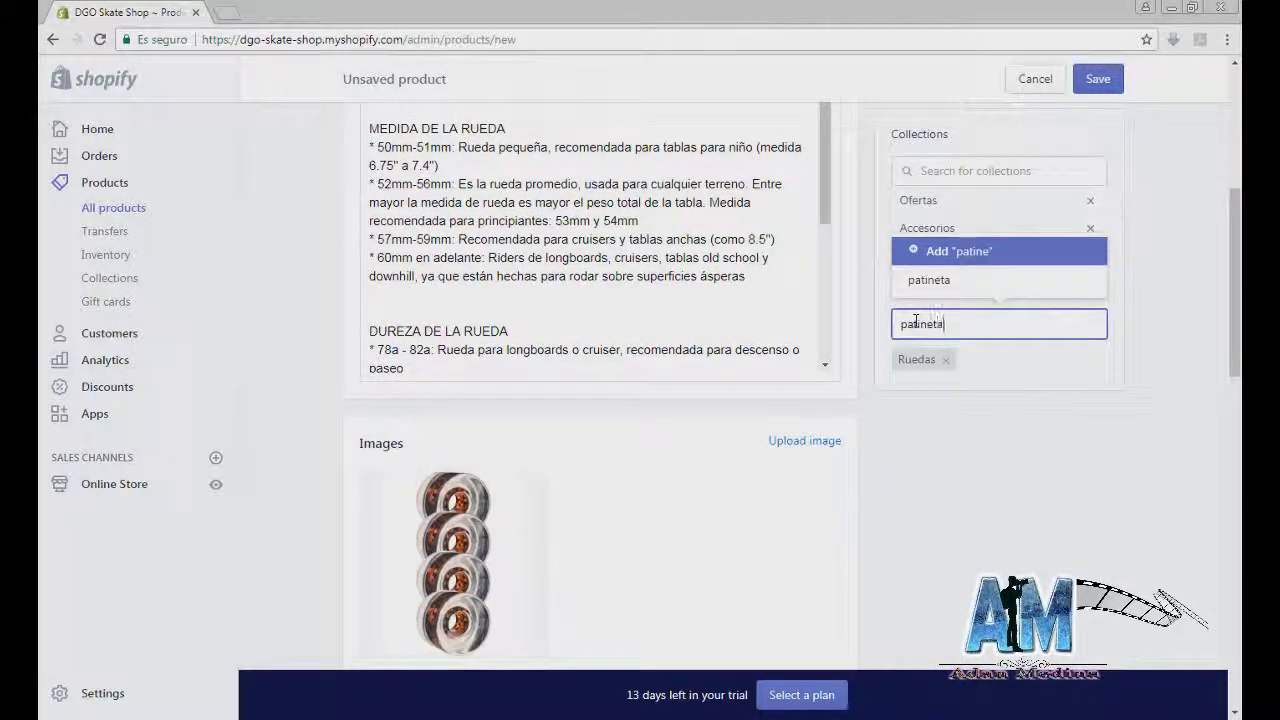
{"action": "type", "text": "tineta"}
{"action": "key", "text": "Return"}
{"action": "type", "text": "skjate"}
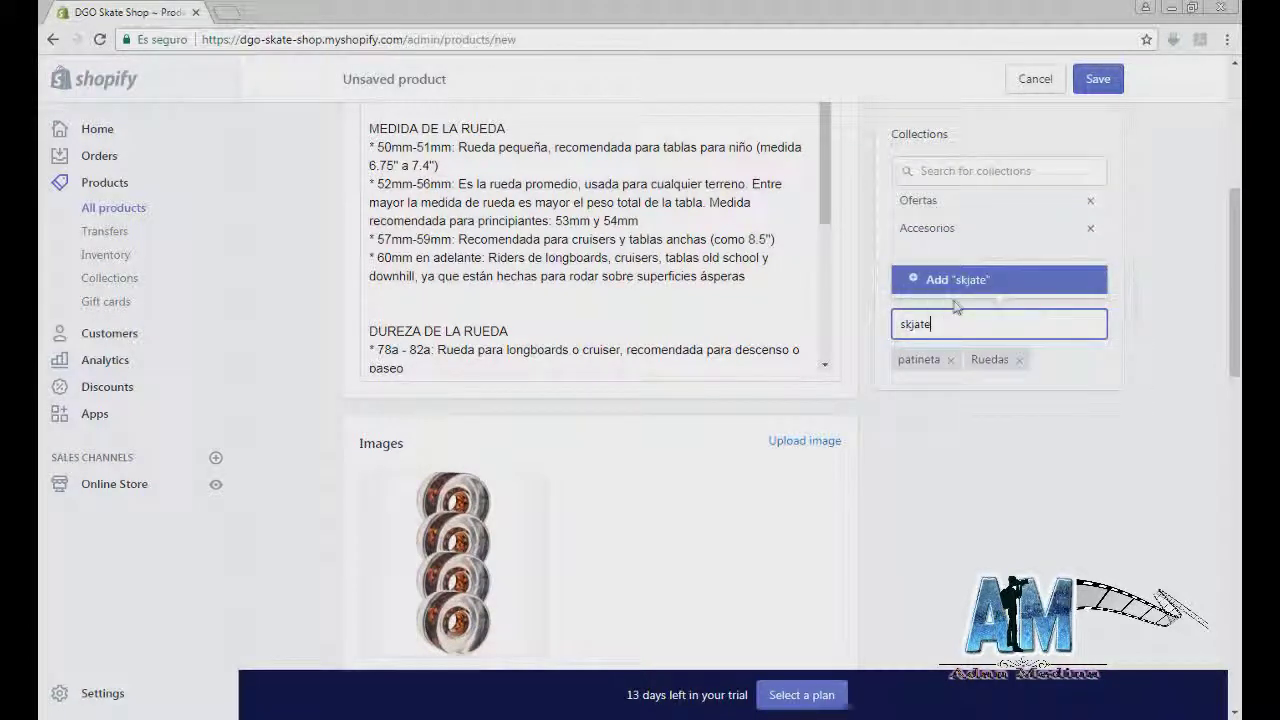
{"action": "key", "text": "BackSpace"}
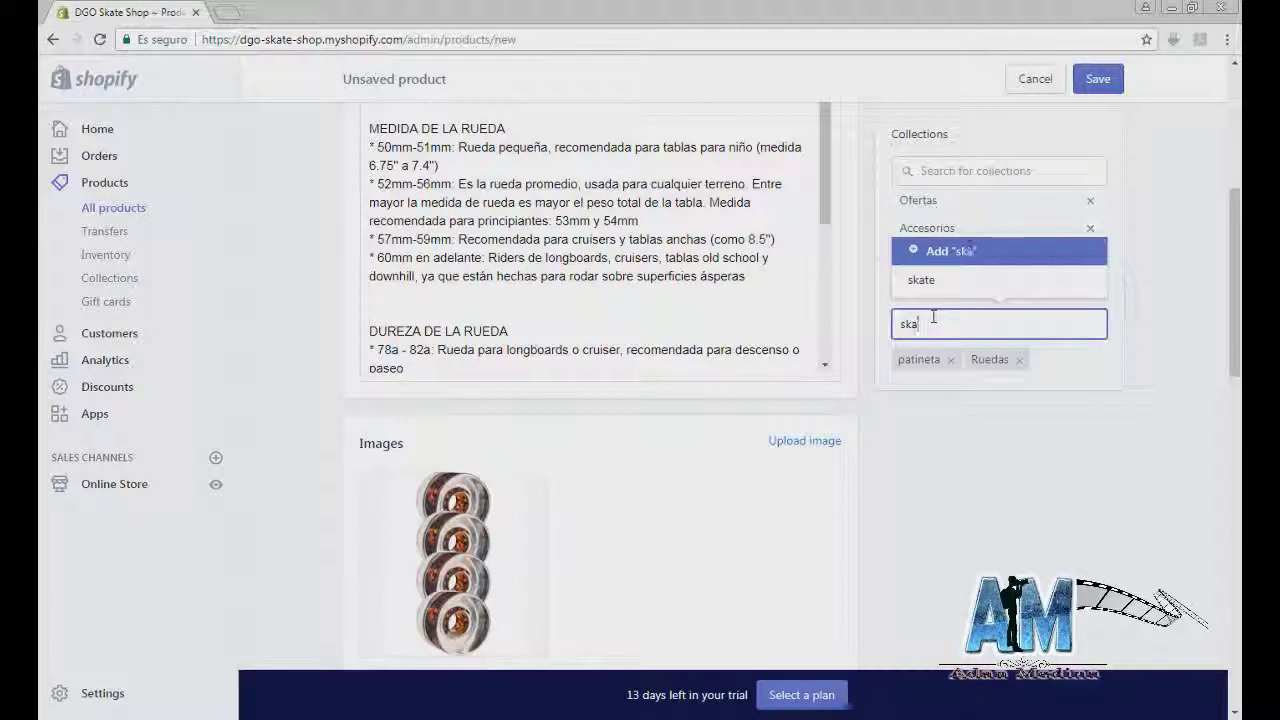
{"action": "type", "text": "ate"}
{"action": "left_click", "coordinate": [948, 281]}
{"action": "scroll", "coordinate": [880, 466], "scroll_direction": "down", "scroll_amount": 3}
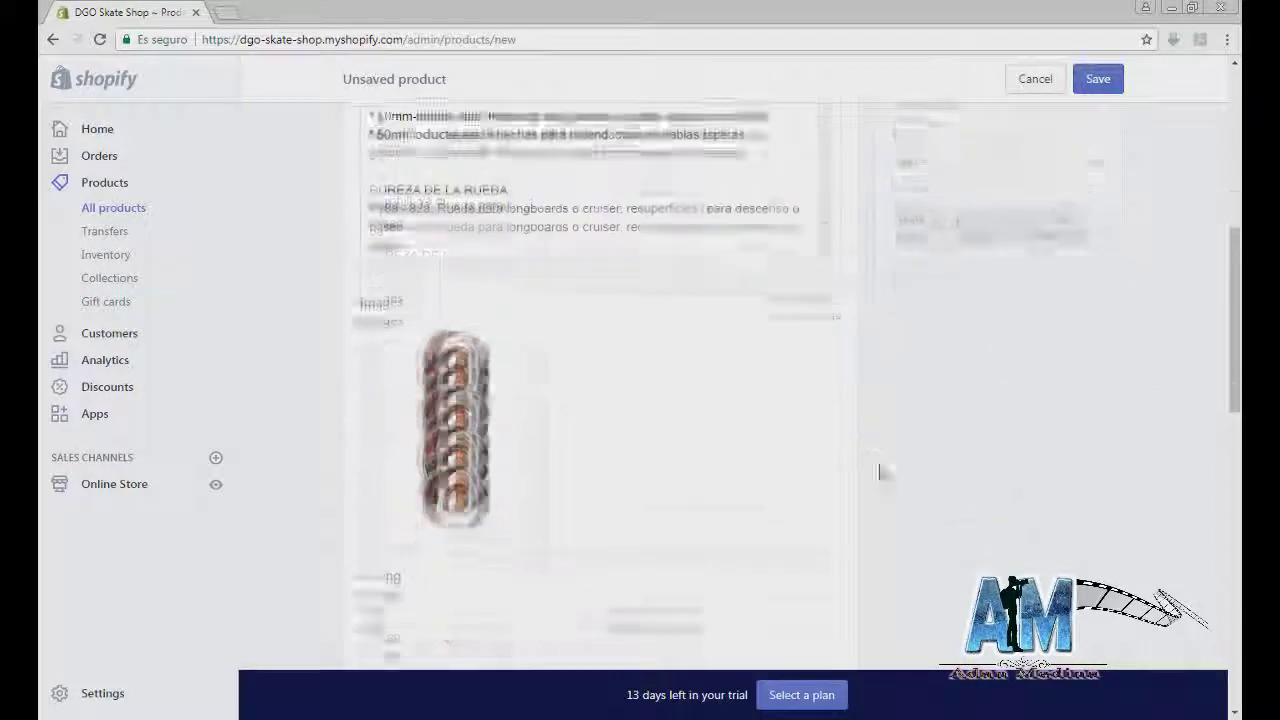
Step: Give the wheels product SKU 35698 and have Shopify track its inventory
{"action": "left_click", "coordinate": [390, 444]}
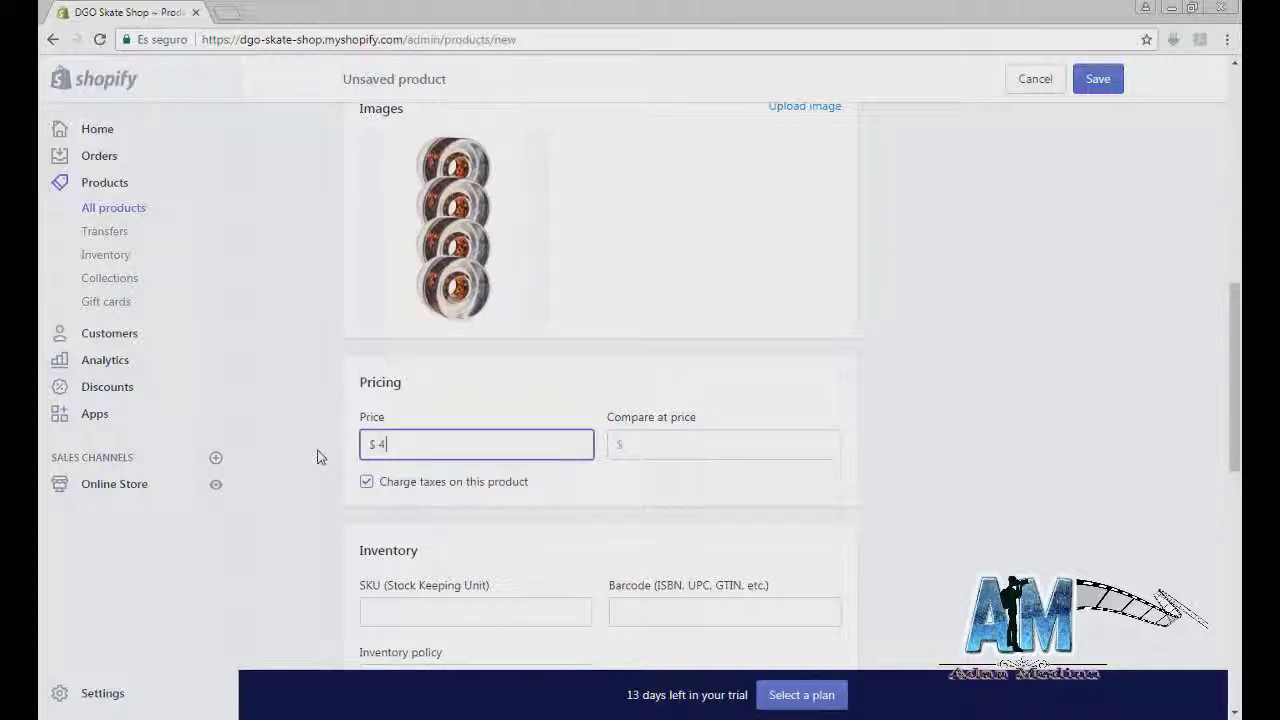
{"action": "scroll", "coordinate": [914, 443], "scroll_direction": "down", "scroll_amount": 5}
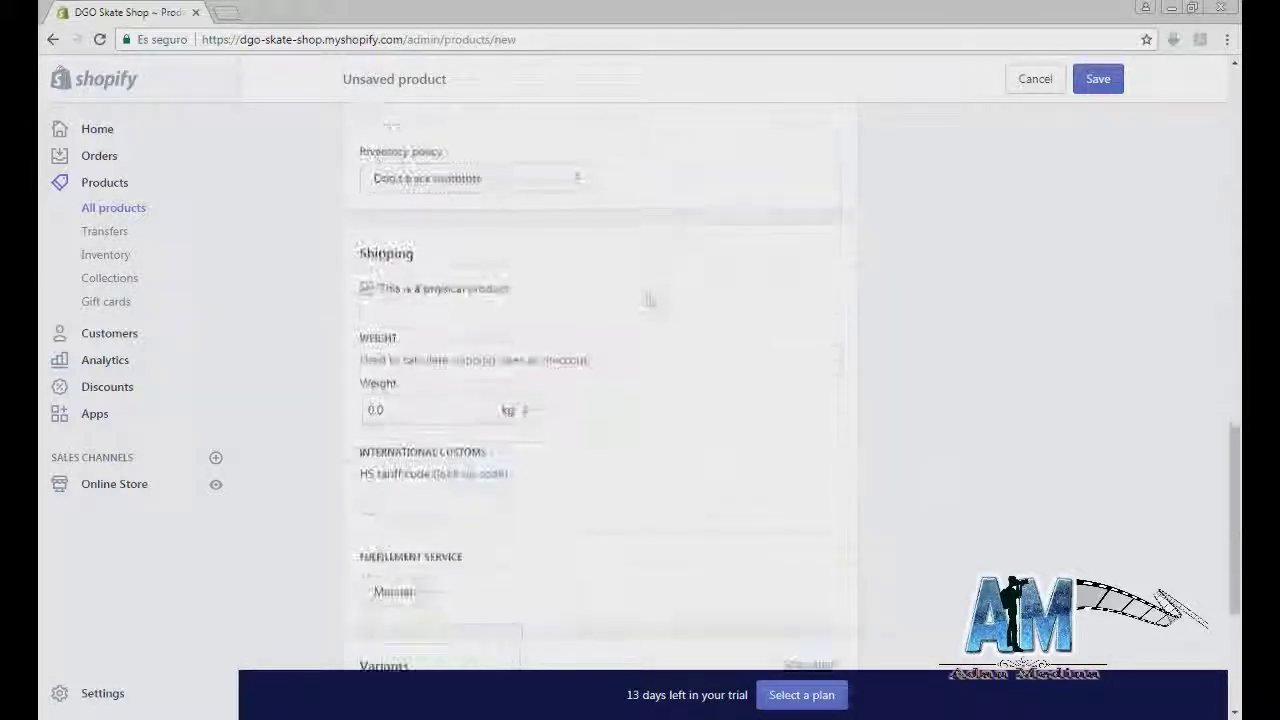
{"action": "scroll", "coordinate": [508, 262], "scroll_direction": "up", "scroll_amount": 1}
{"action": "left_click", "coordinate": [494, 190]}
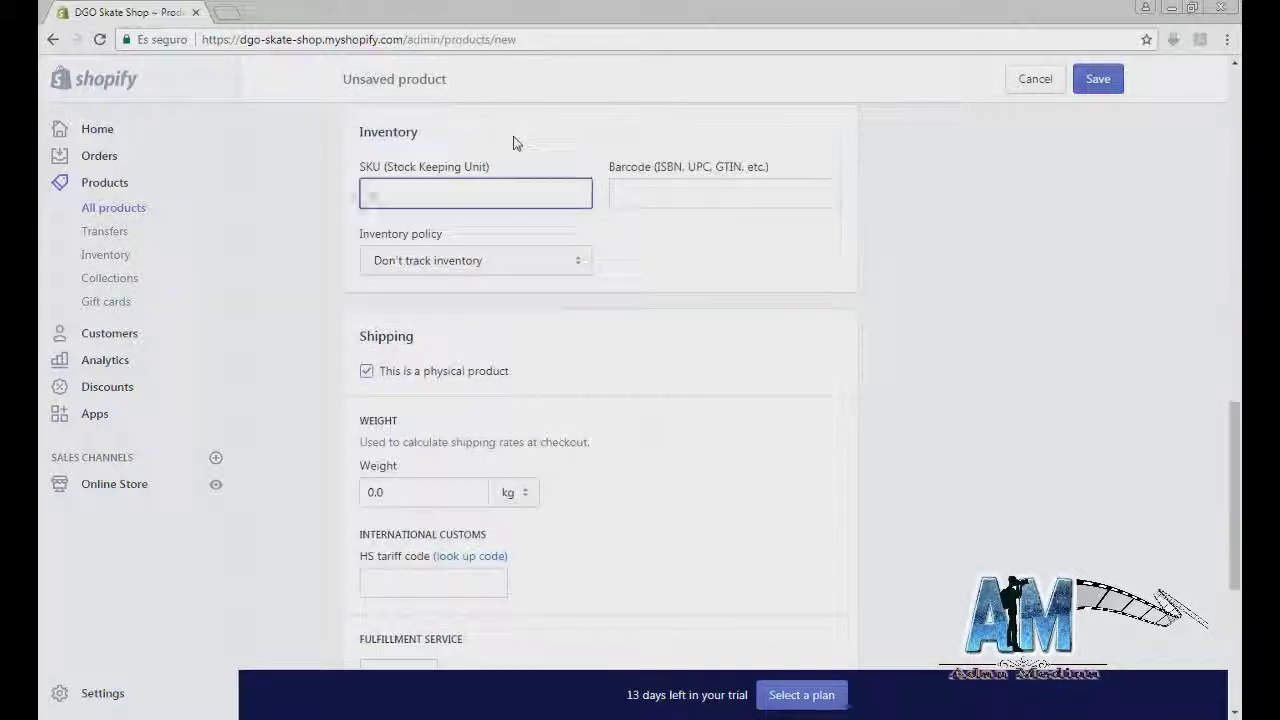
{"action": "type", "text": "35698"}
{"action": "left_click", "coordinate": [514, 258]}
{"action": "left_click", "coordinate": [580, 295]}
{"action": "key", "text": "Tab"}
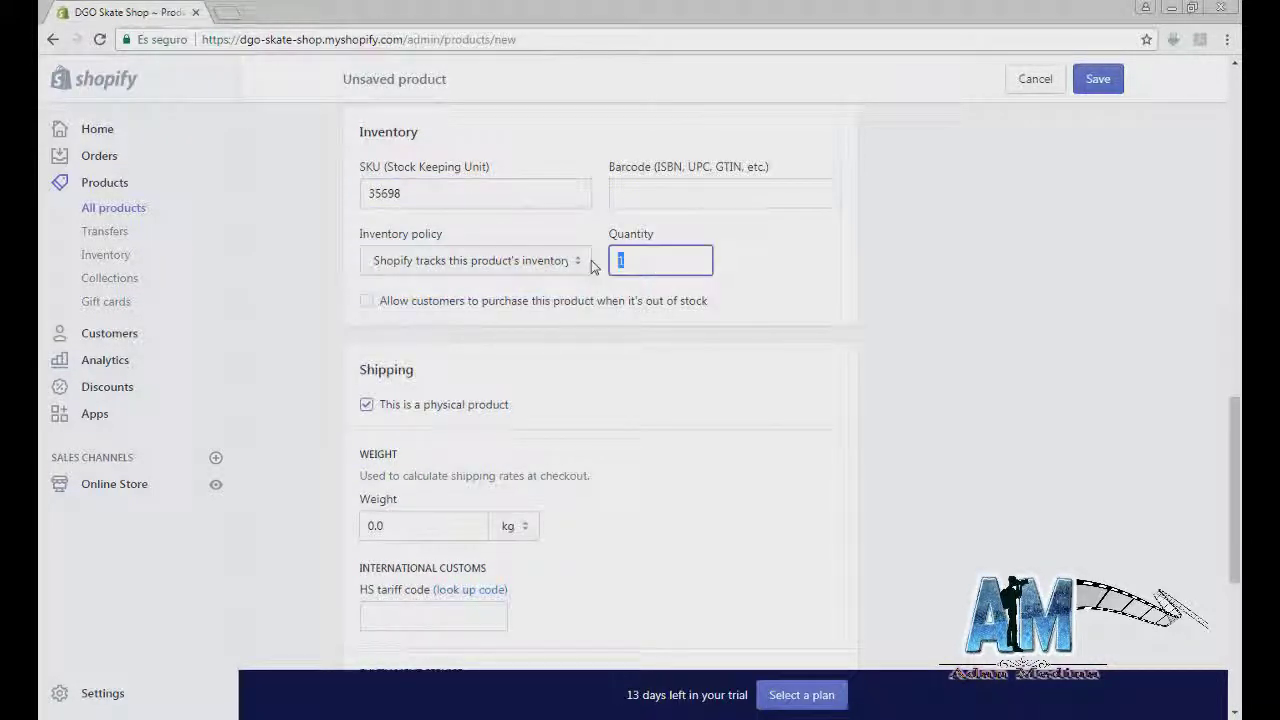
{"action": "scroll", "coordinate": [760, 434], "scroll_direction": "down", "scroll_amount": 4}
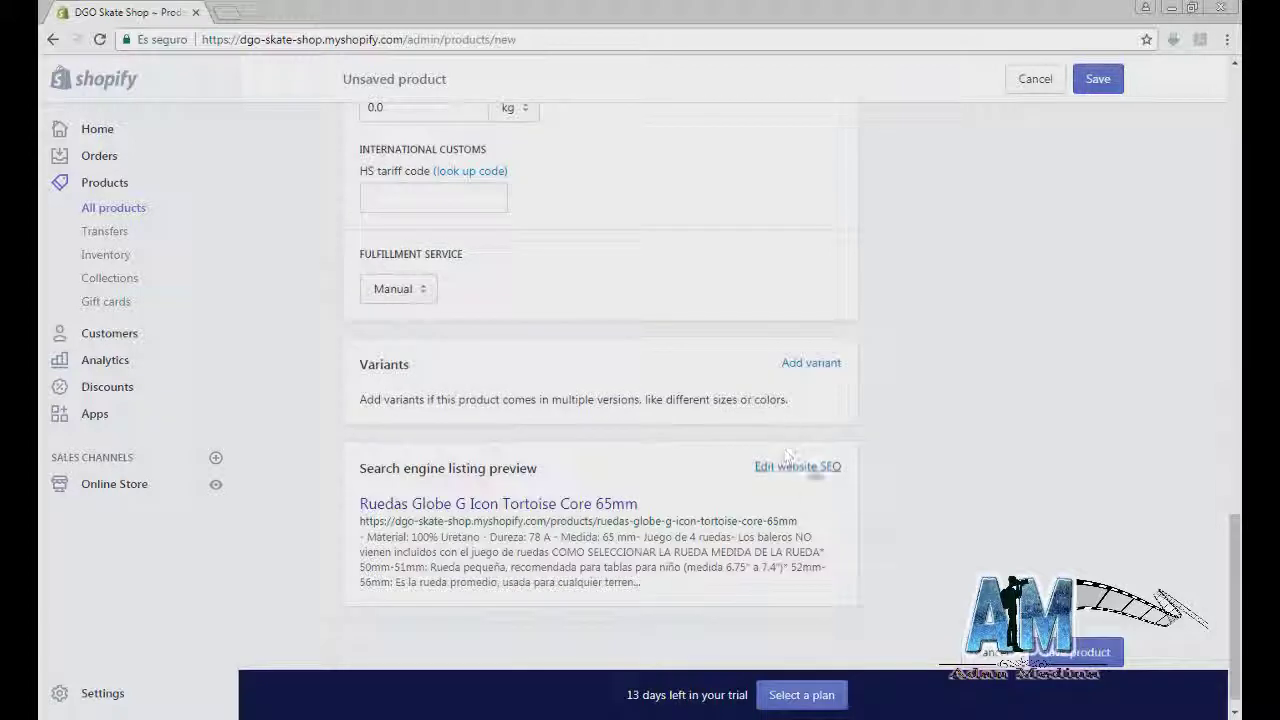
{"action": "scroll", "coordinate": [1053, 657], "scroll_direction": "down", "scroll_amount": 2}
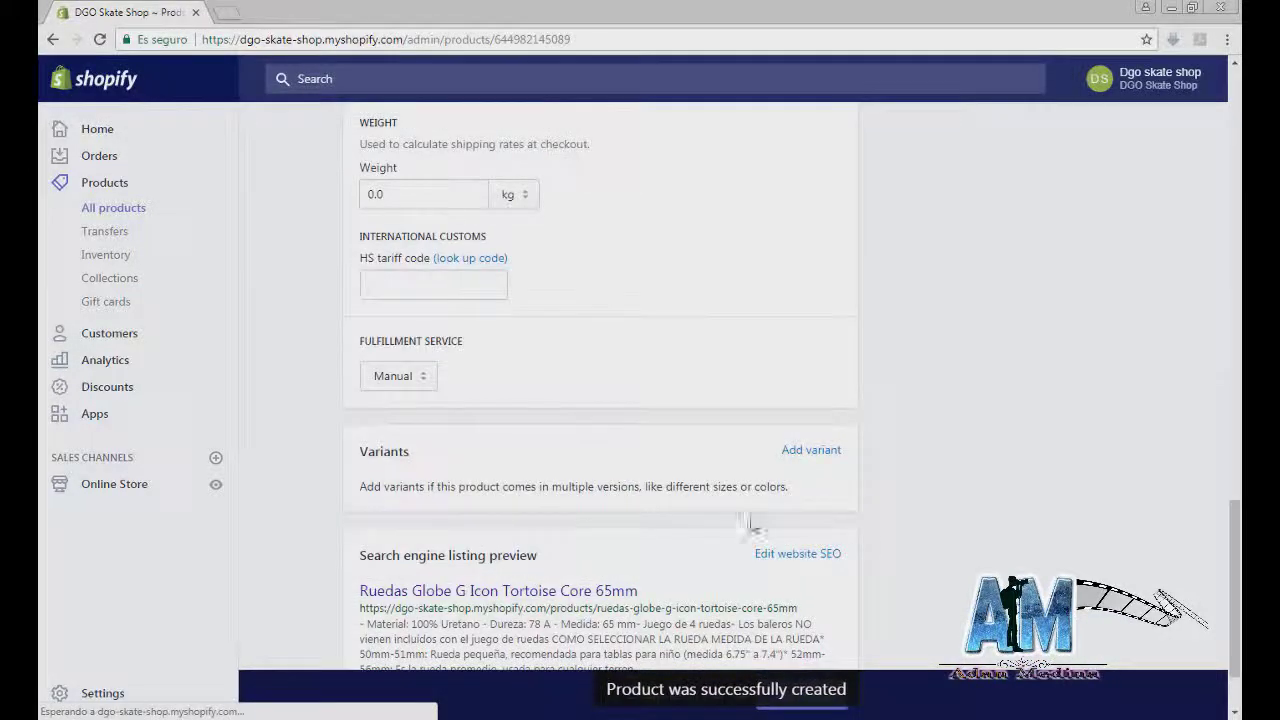
Step: Open the Debut theme customizer from Online Store and show the Slideshow section's settings
{"action": "left_click", "coordinate": [114, 484]}
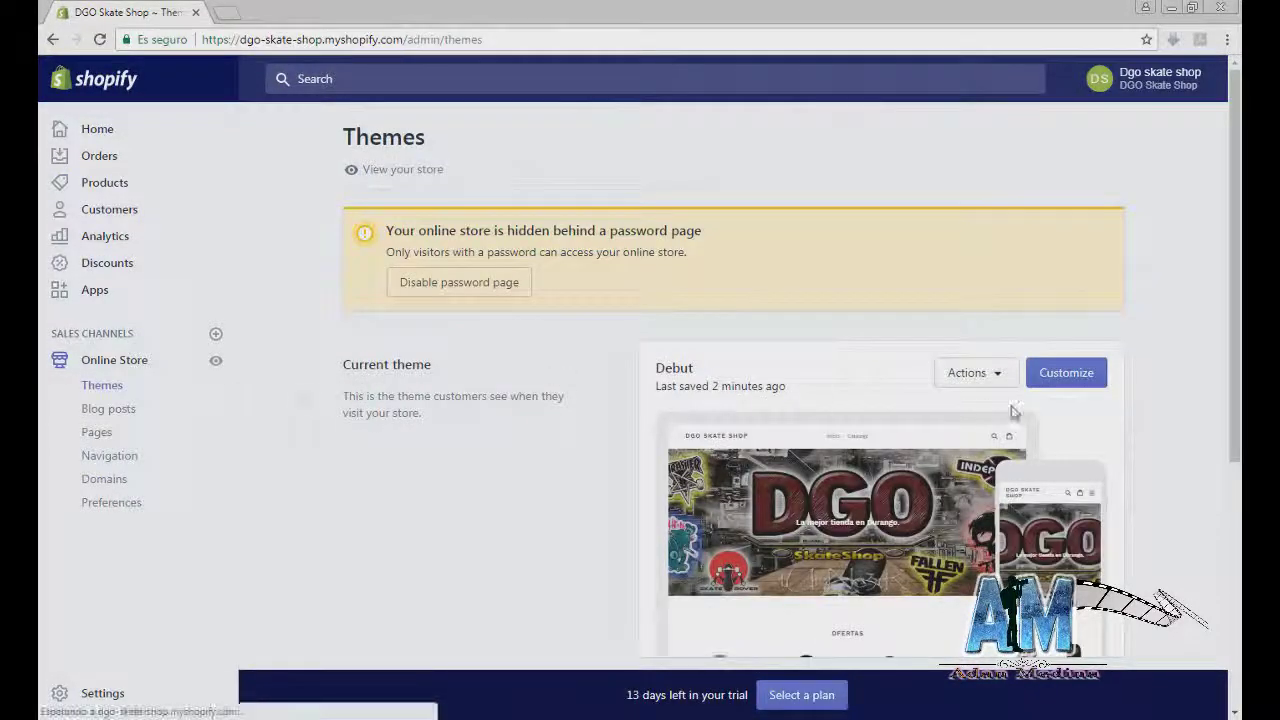
{"action": "left_click", "coordinate": [1038, 386]}
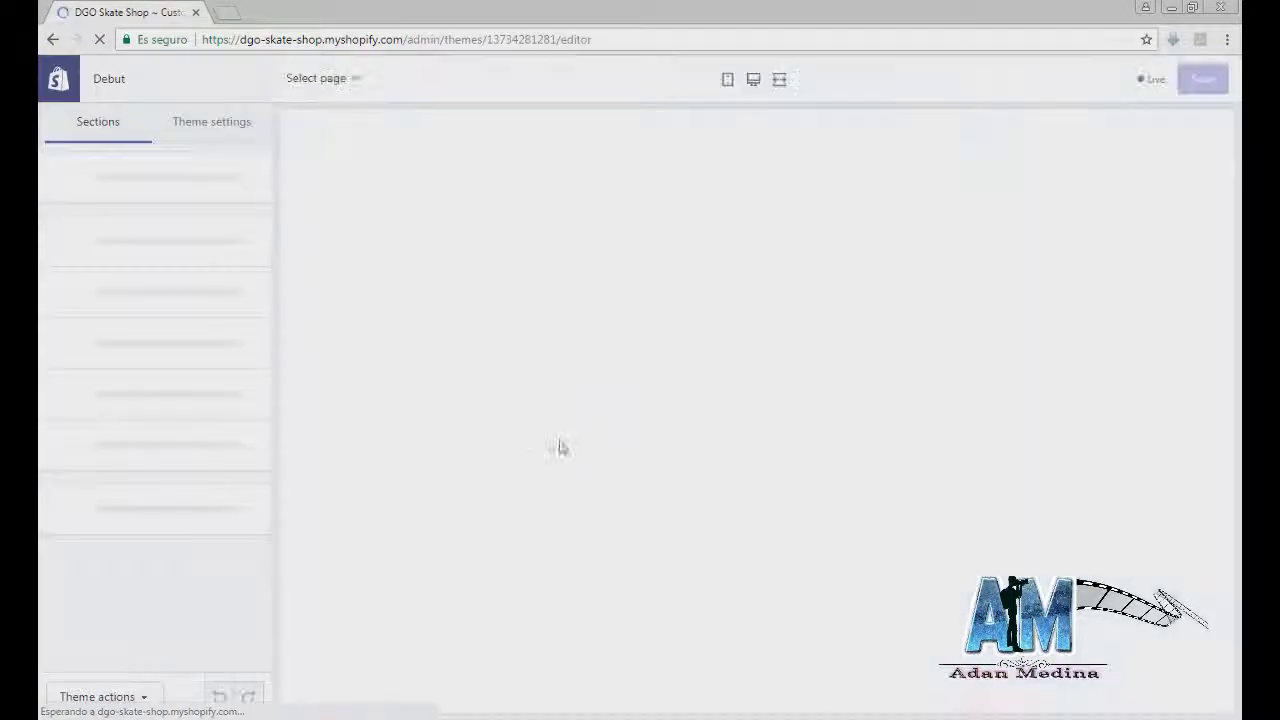
{"action": "scroll", "coordinate": [352, 366], "scroll_direction": "down", "scroll_amount": 10}
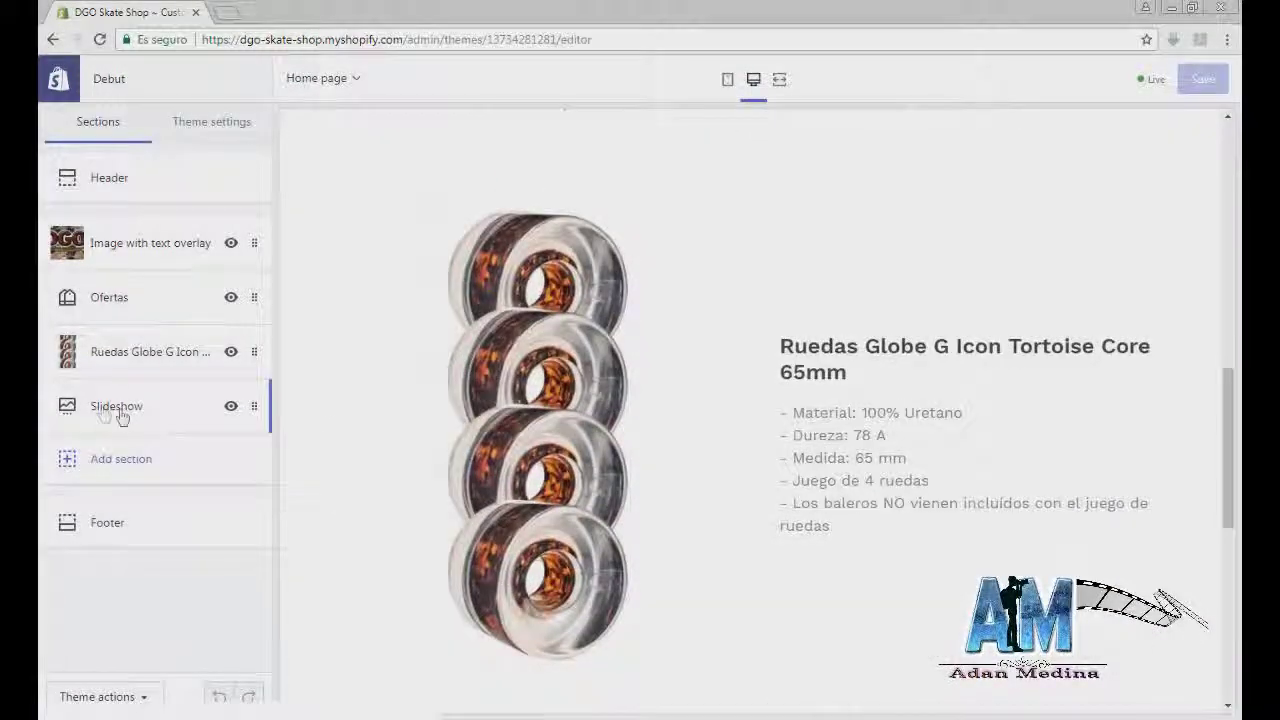
{"action": "left_click", "coordinate": [106, 410]}
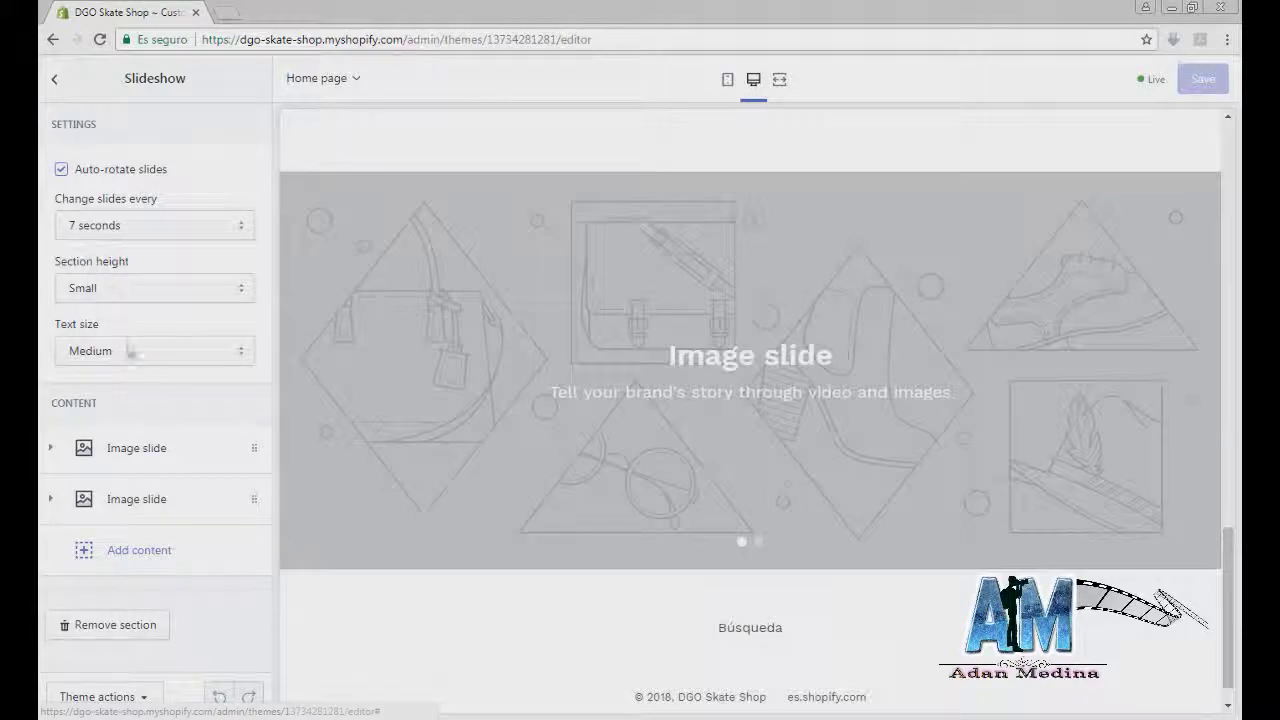
Step: In the Ruedas Globe image-with-text section, replace the button label 'IR' with 'Ver'
{"action": "left_click", "coordinate": [55, 80]}
{"action": "left_click", "coordinate": [110, 355]}
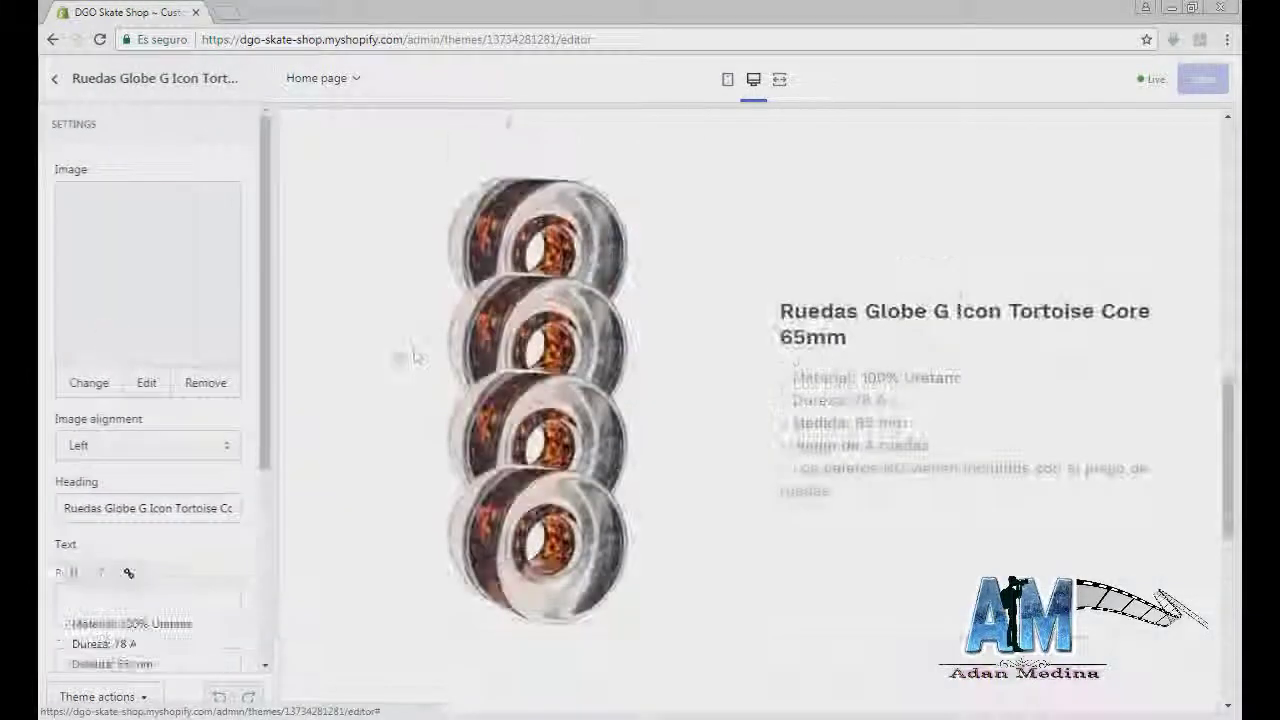
{"action": "scroll", "coordinate": [176, 485], "scroll_direction": "down", "scroll_amount": 2}
{"action": "scroll", "coordinate": [176, 490], "scroll_direction": "down", "scroll_amount": 2}
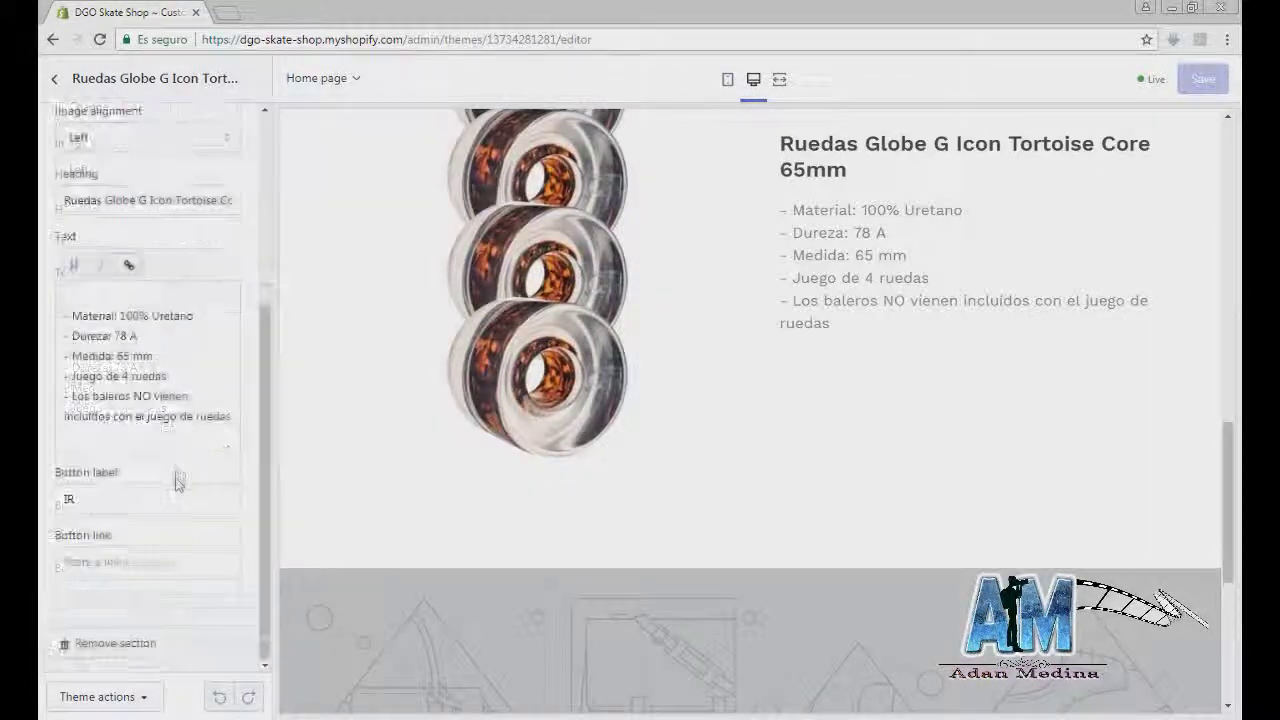
{"action": "left_click", "coordinate": [100, 502]}
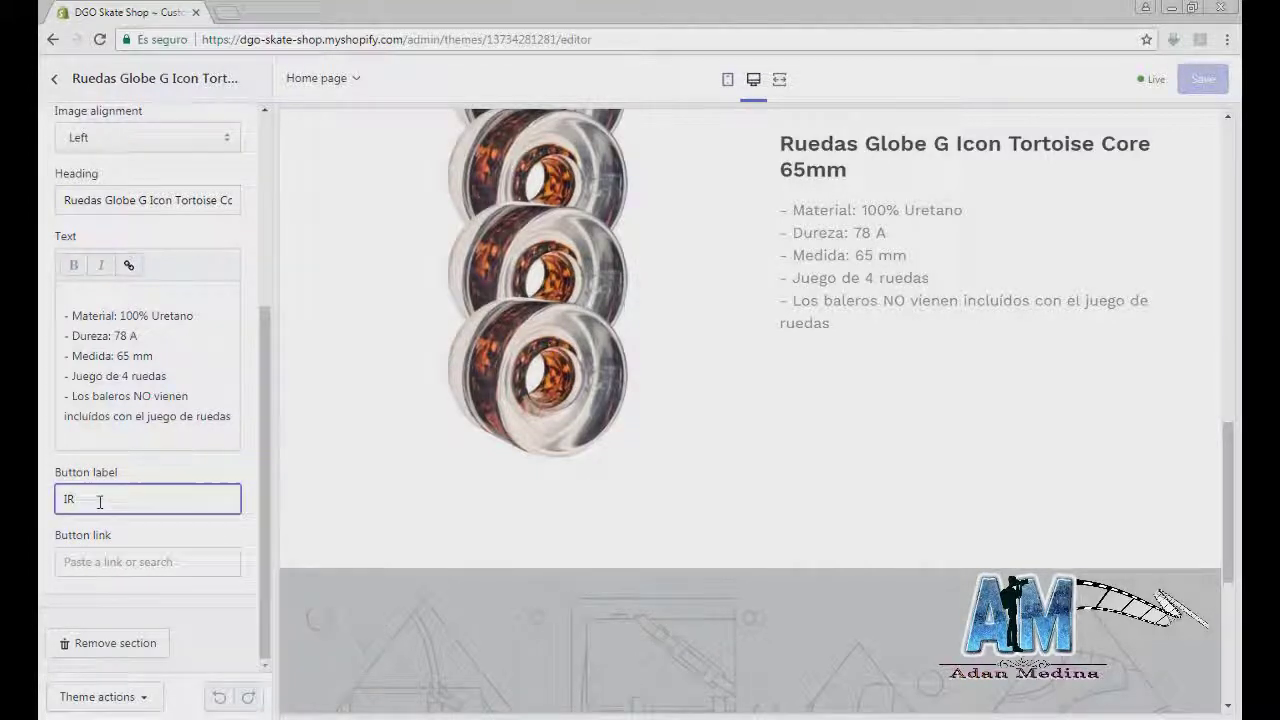
{"action": "scroll", "coordinate": [125, 498], "scroll_direction": "up", "scroll_amount": 1}
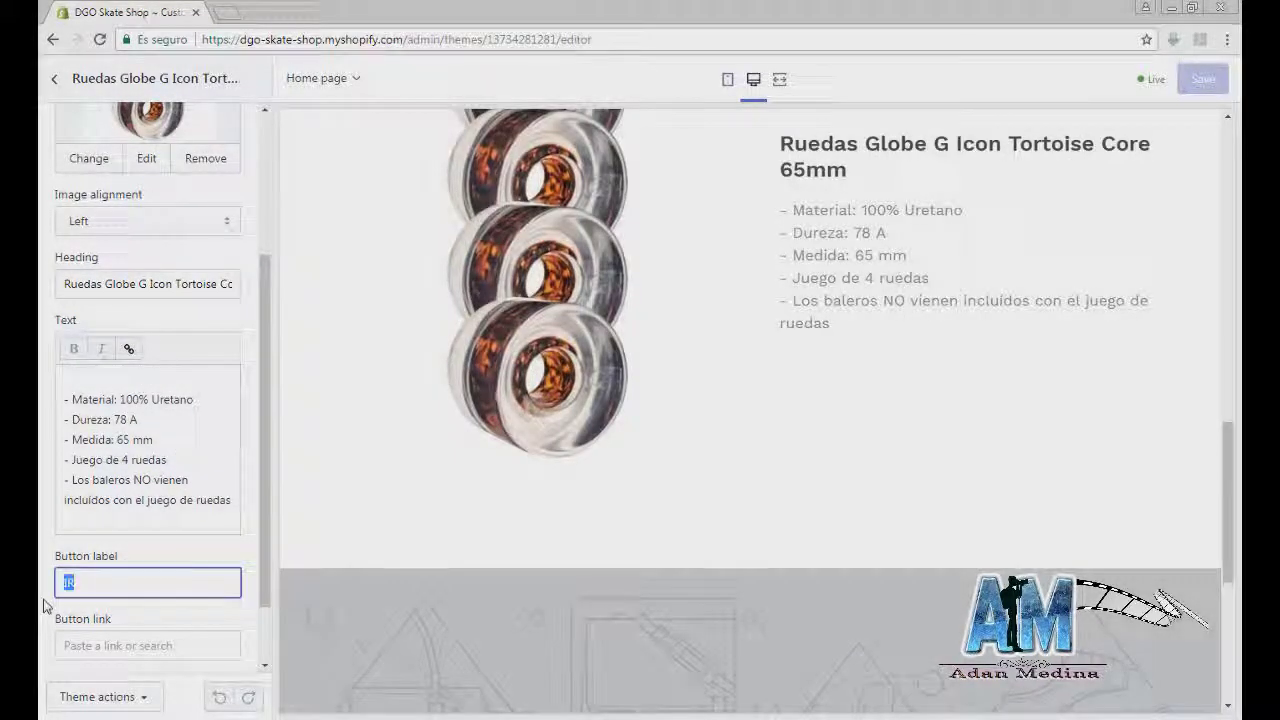
{"action": "key", "text": "BackSpace"}
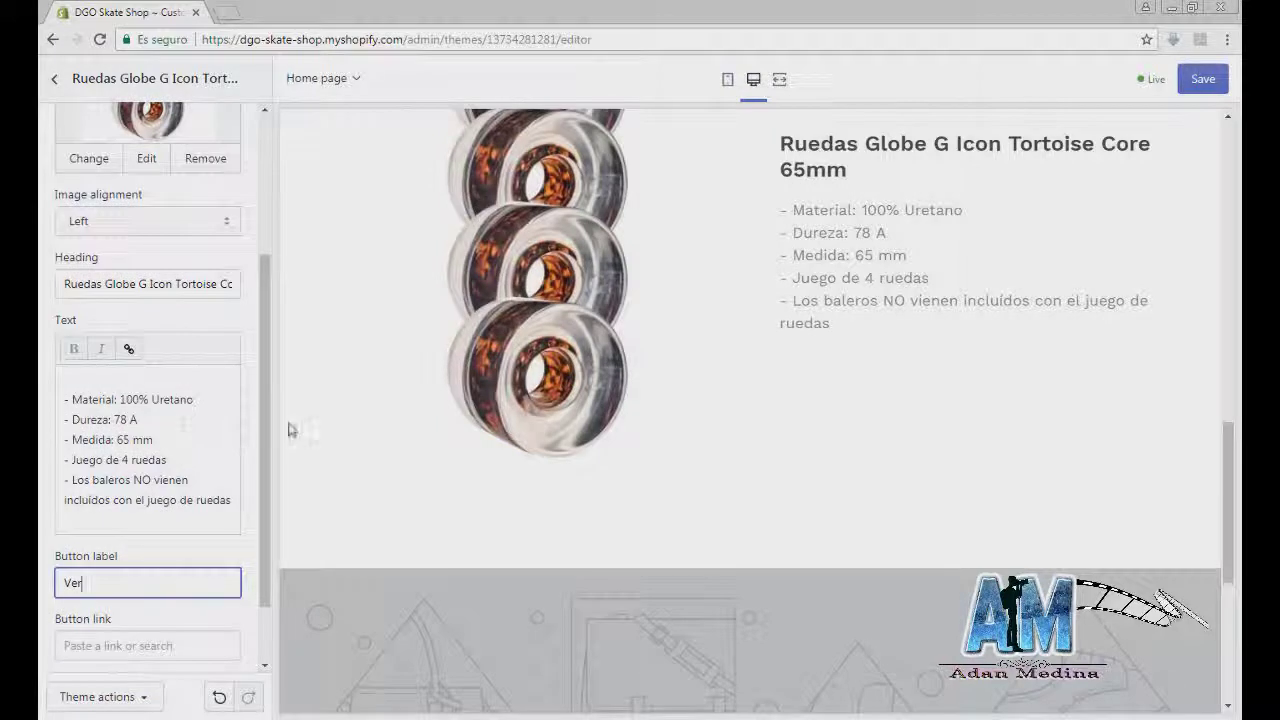
{"action": "scroll", "coordinate": [200, 440], "scroll_direction": "down", "scroll_amount": 2}
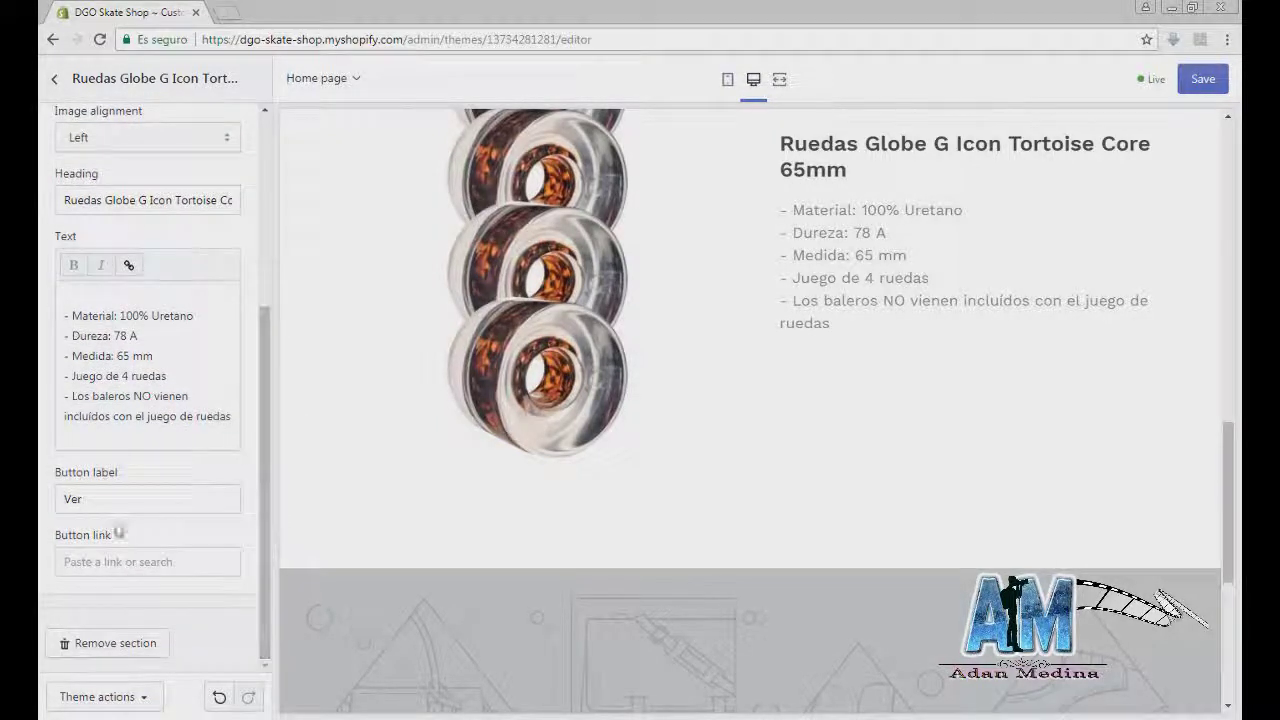
Step: Try linking the Ver button to All Products, then remove that link
{"action": "left_click", "coordinate": [95, 565]}
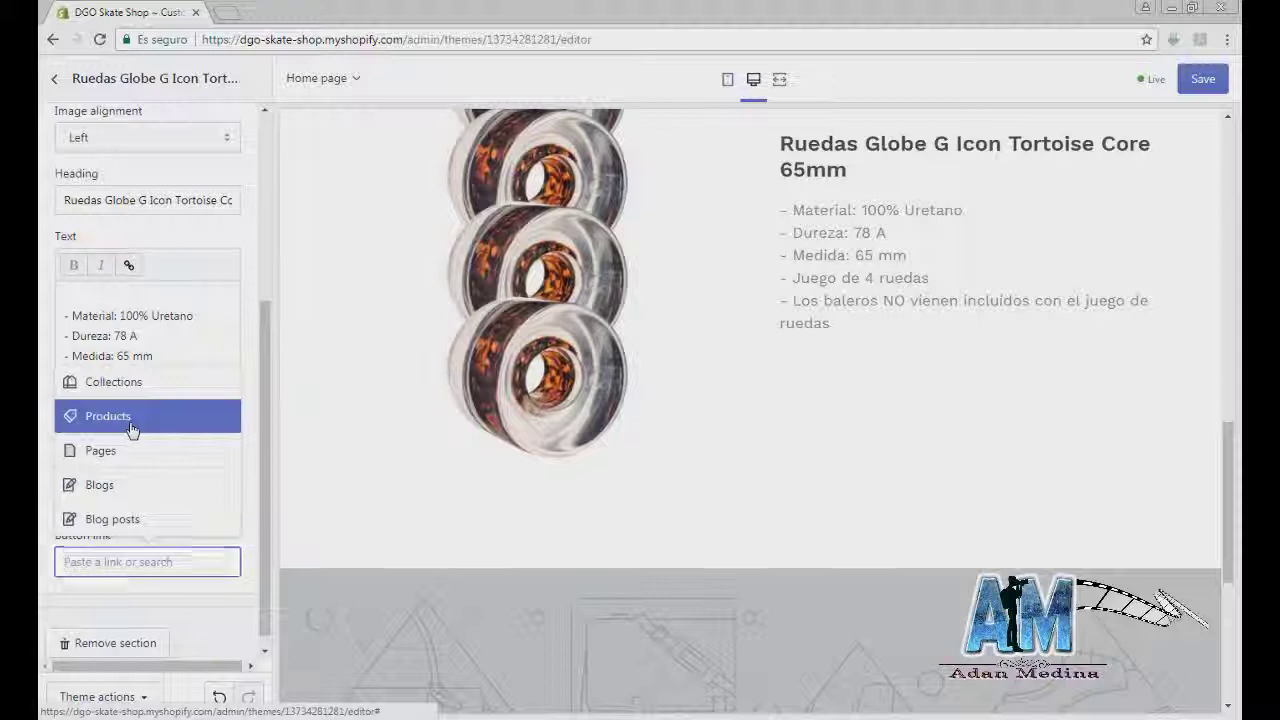
{"action": "left_click", "coordinate": [131, 428]}
{"action": "scroll", "coordinate": [148, 410], "scroll_direction": "down", "scroll_amount": 1}
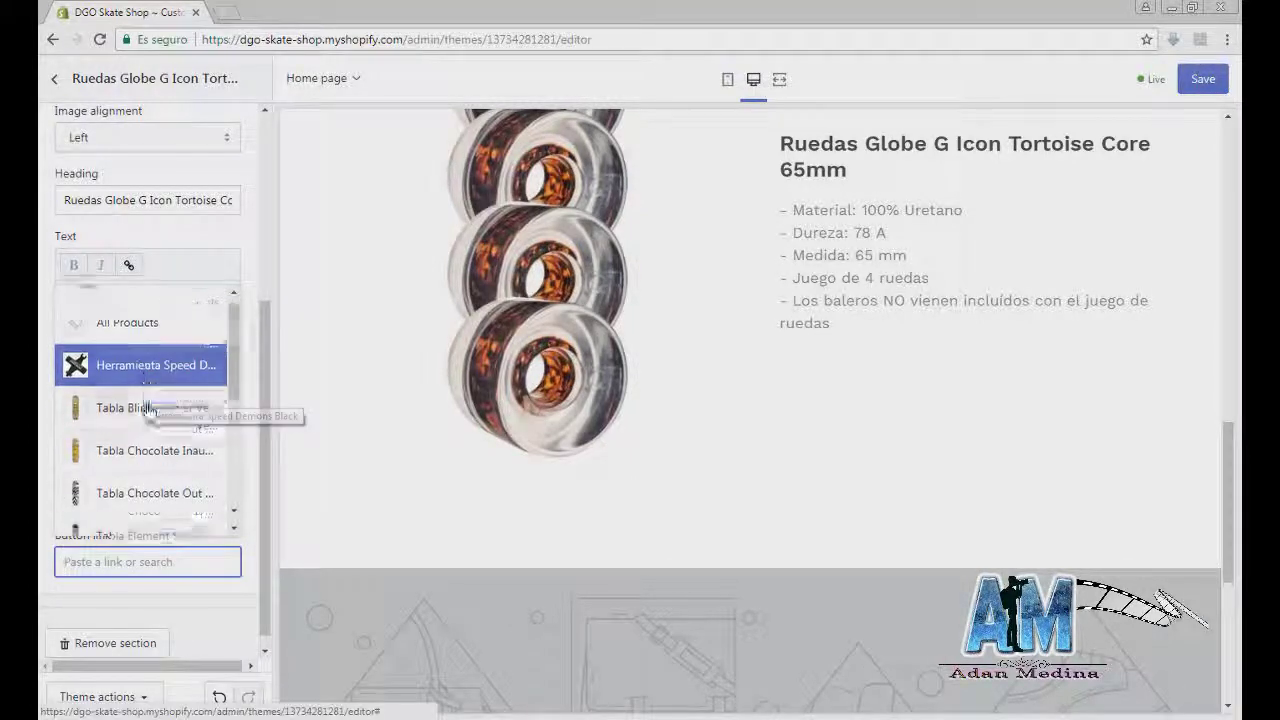
{"action": "scroll", "coordinate": [148, 415], "scroll_direction": "down", "scroll_amount": 5}
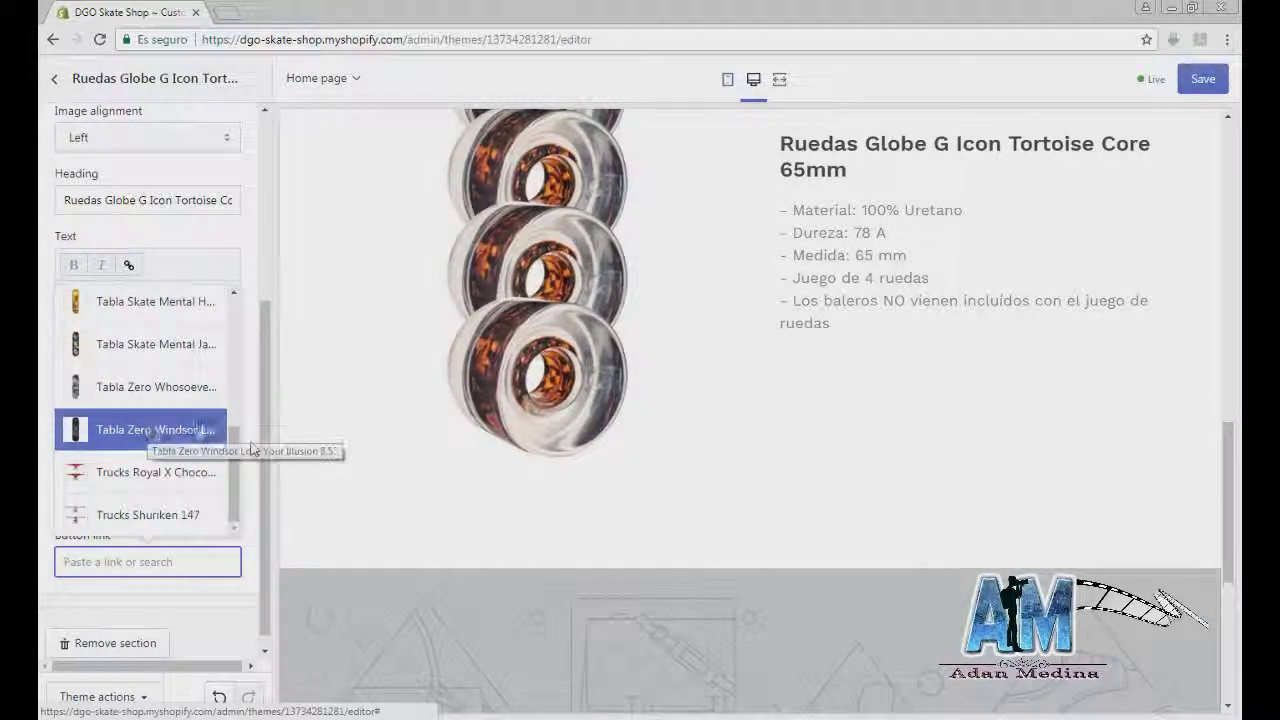
{"action": "left_click_drag", "start_coordinate": [235, 459], "coordinate": [236, 307]}
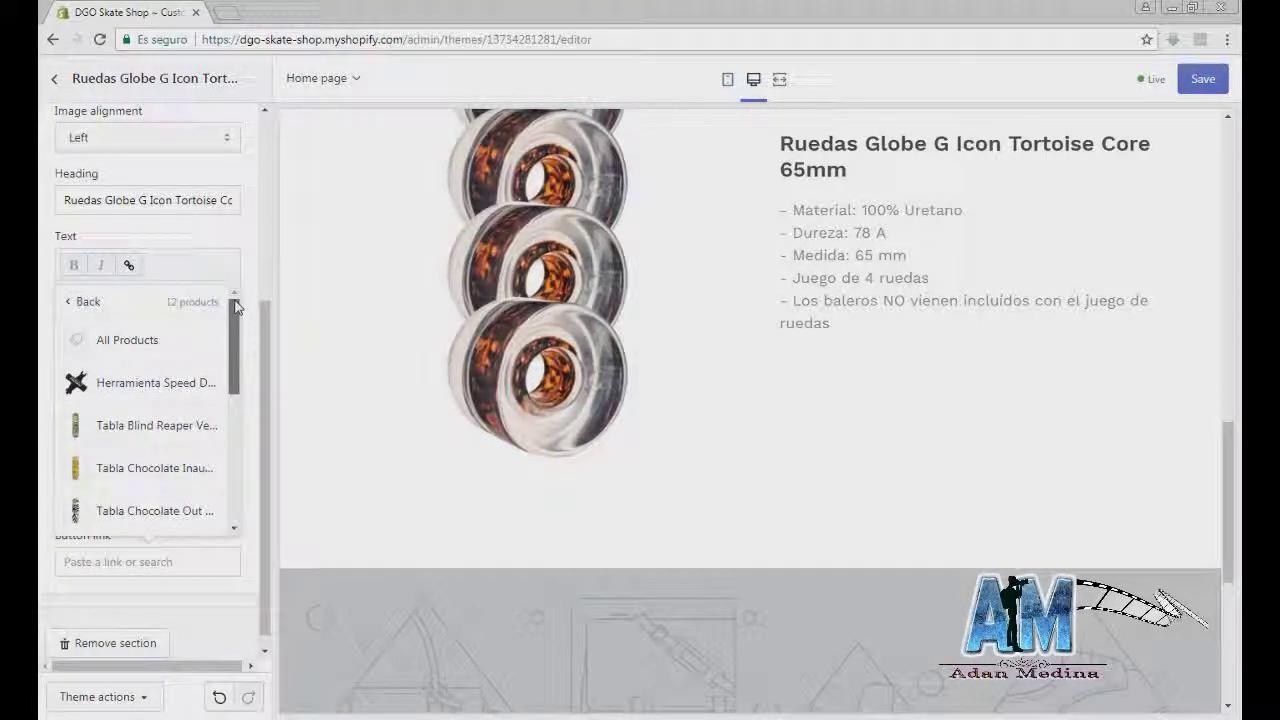
{"action": "left_click", "coordinate": [150, 340]}
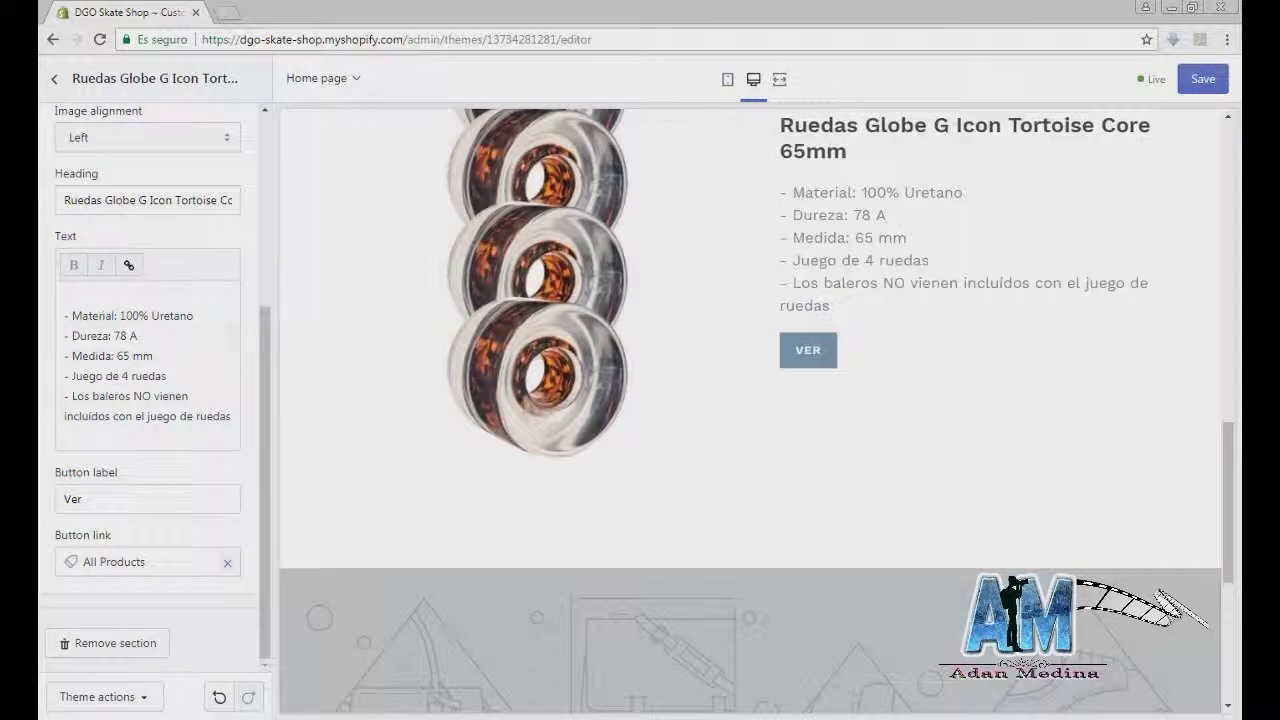
{"action": "left_click", "coordinate": [227, 563]}
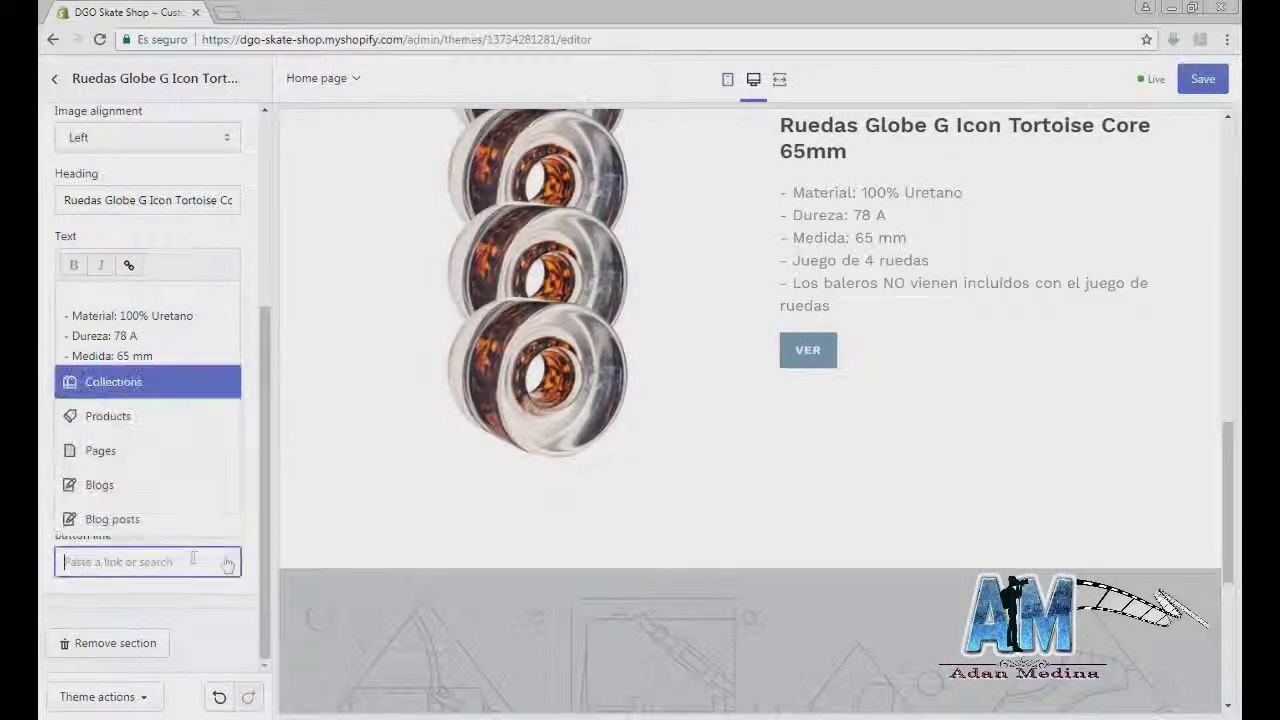
Step: Link the button to Ruedas Globe G Icon Tortoise Core 65mm and save the theme
{"action": "left_click", "coordinate": [134, 425]}
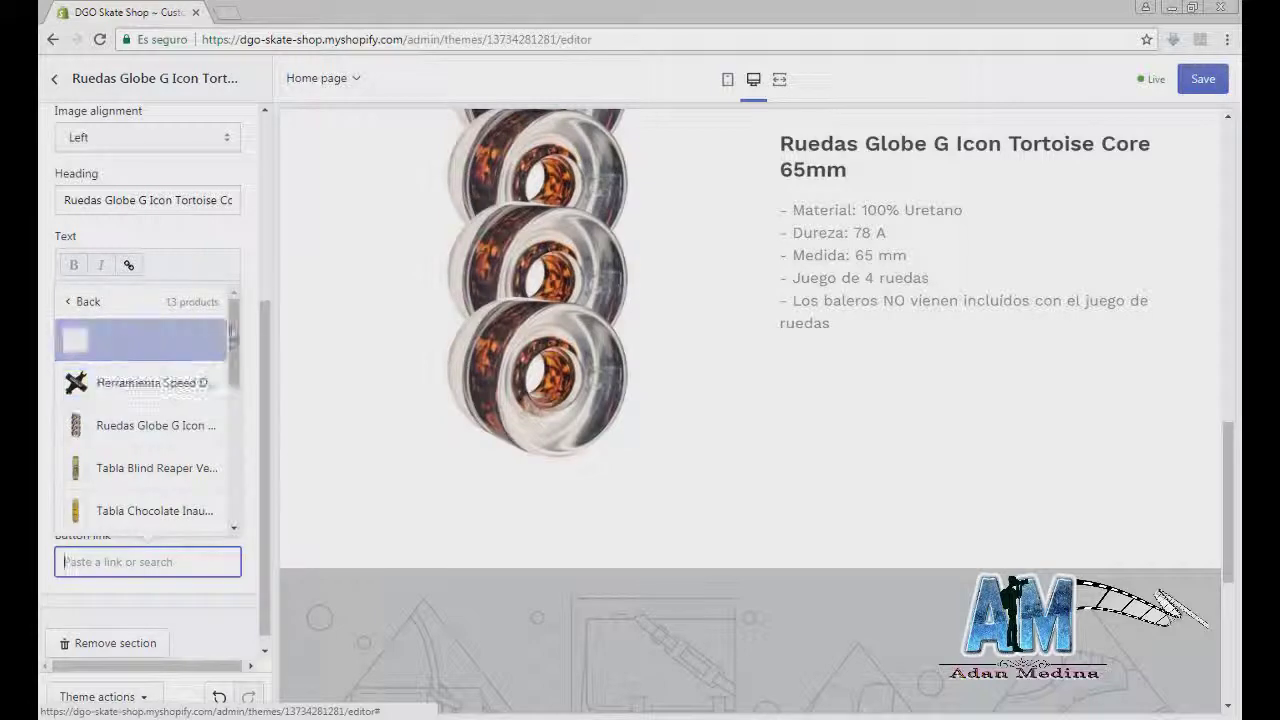
{"action": "scroll", "coordinate": [237, 340], "scroll_direction": "down", "scroll_amount": 1}
{"action": "left_click", "coordinate": [146, 378]}
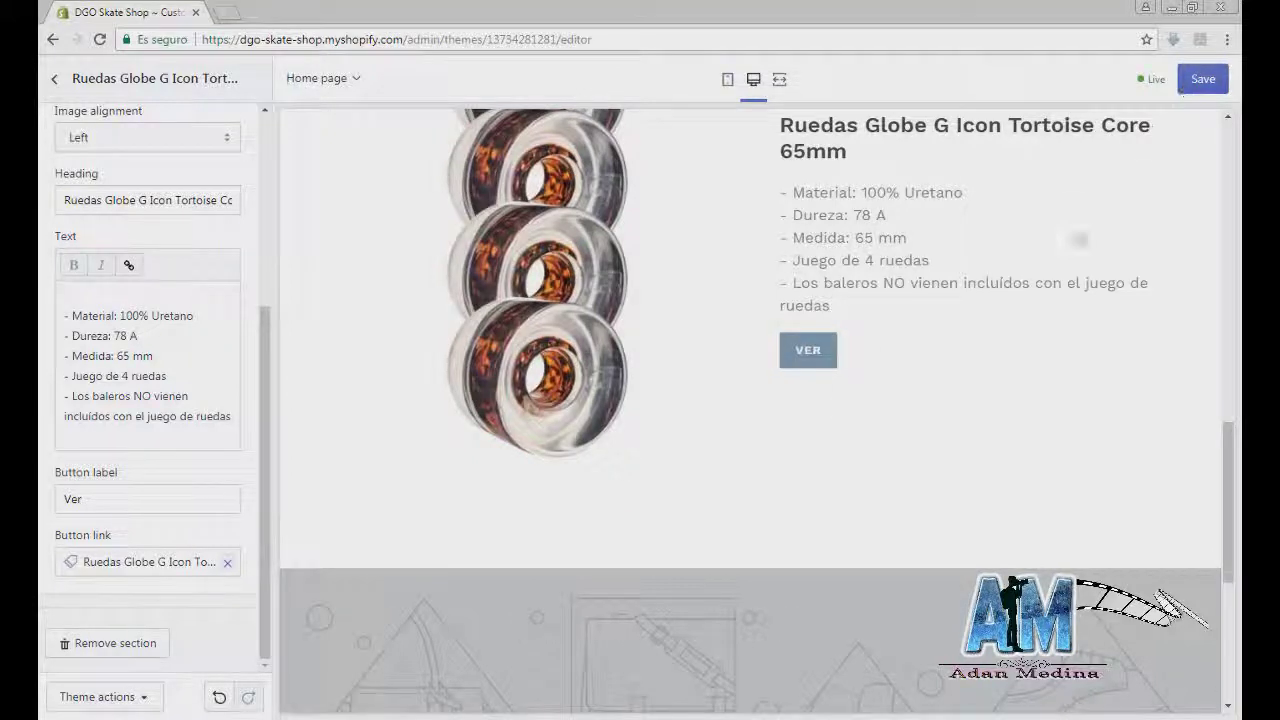
{"action": "left_click", "coordinate": [1200, 80]}
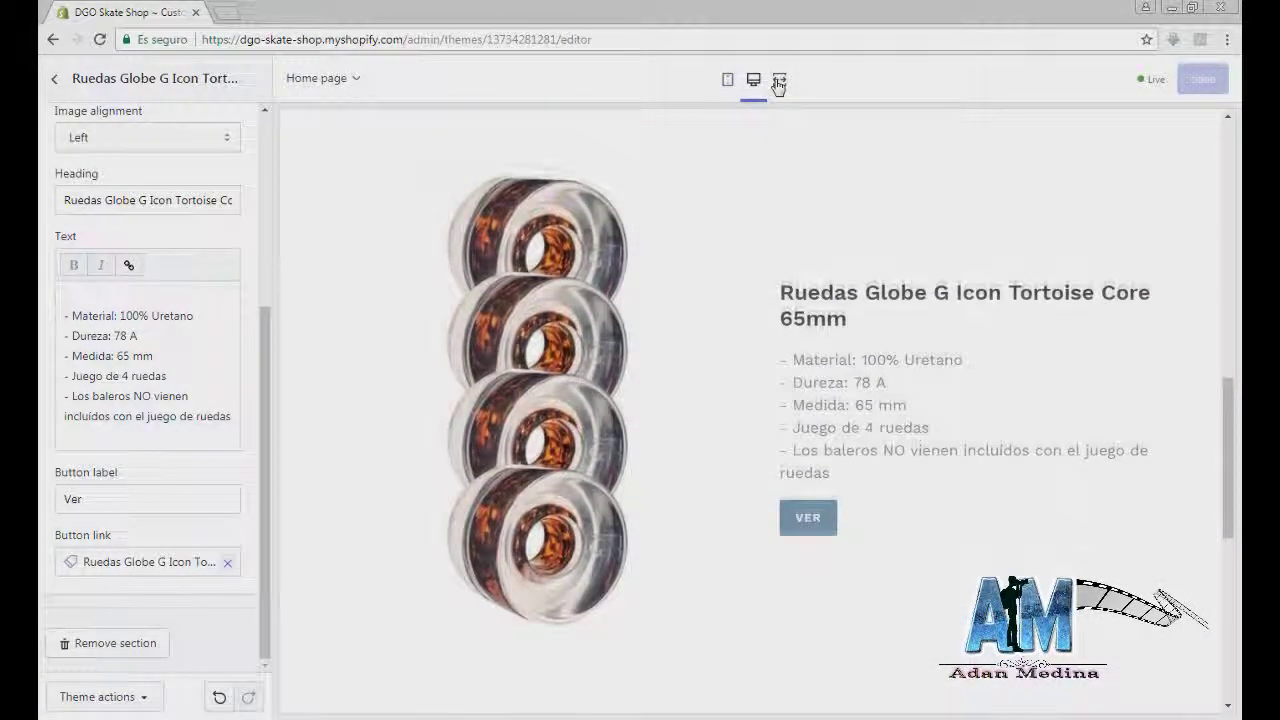
Step: Preview the home page full-screen in mobile layout, scrolled to the Ruedas Globe wheels section
{"action": "left_click", "coordinate": [779, 81]}
{"action": "scroll", "coordinate": [571, 197], "scroll_direction": "up", "scroll_amount": 10}
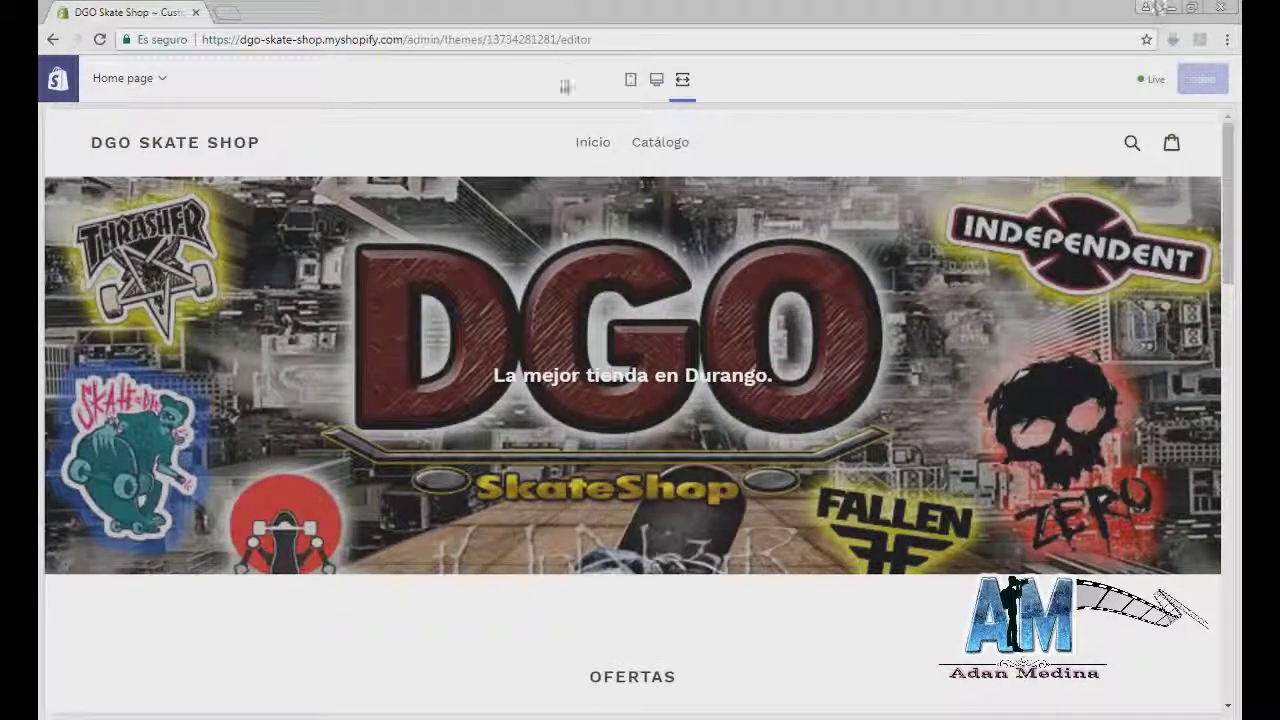
{"action": "left_click", "coordinate": [631, 80]}
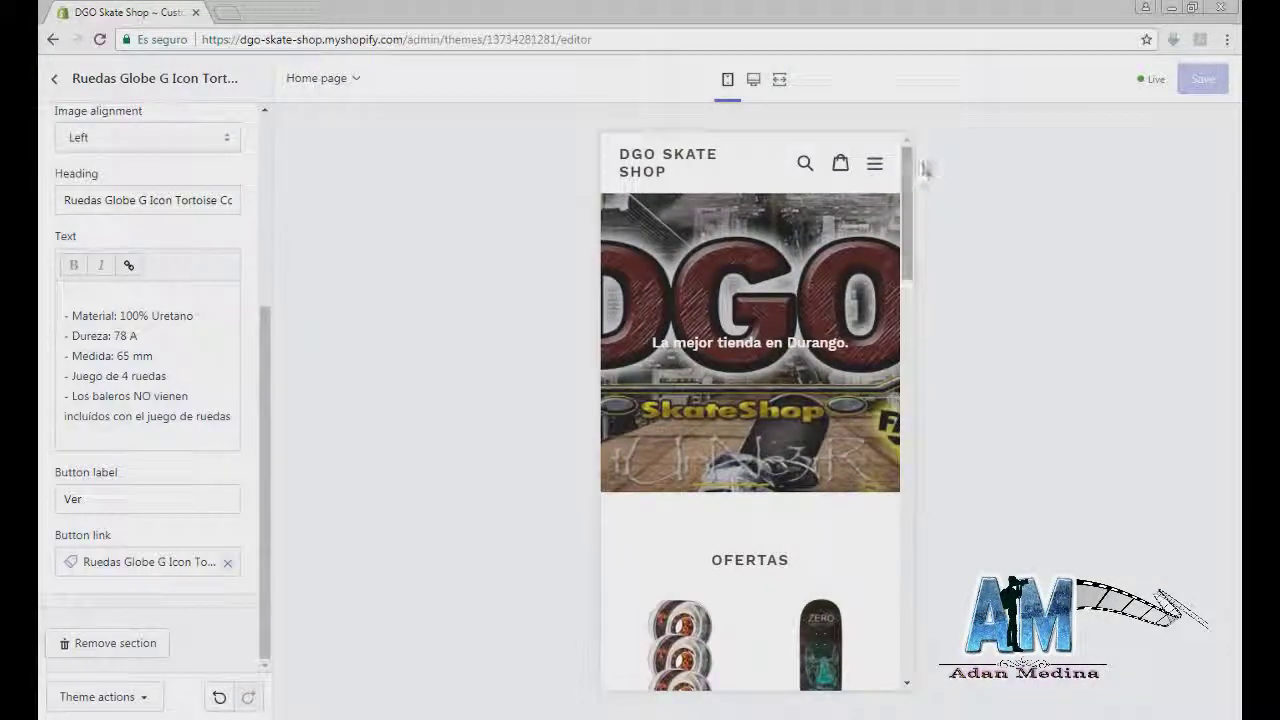
{"action": "scroll", "coordinate": [906, 290], "scroll_direction": "down", "scroll_amount": 5}
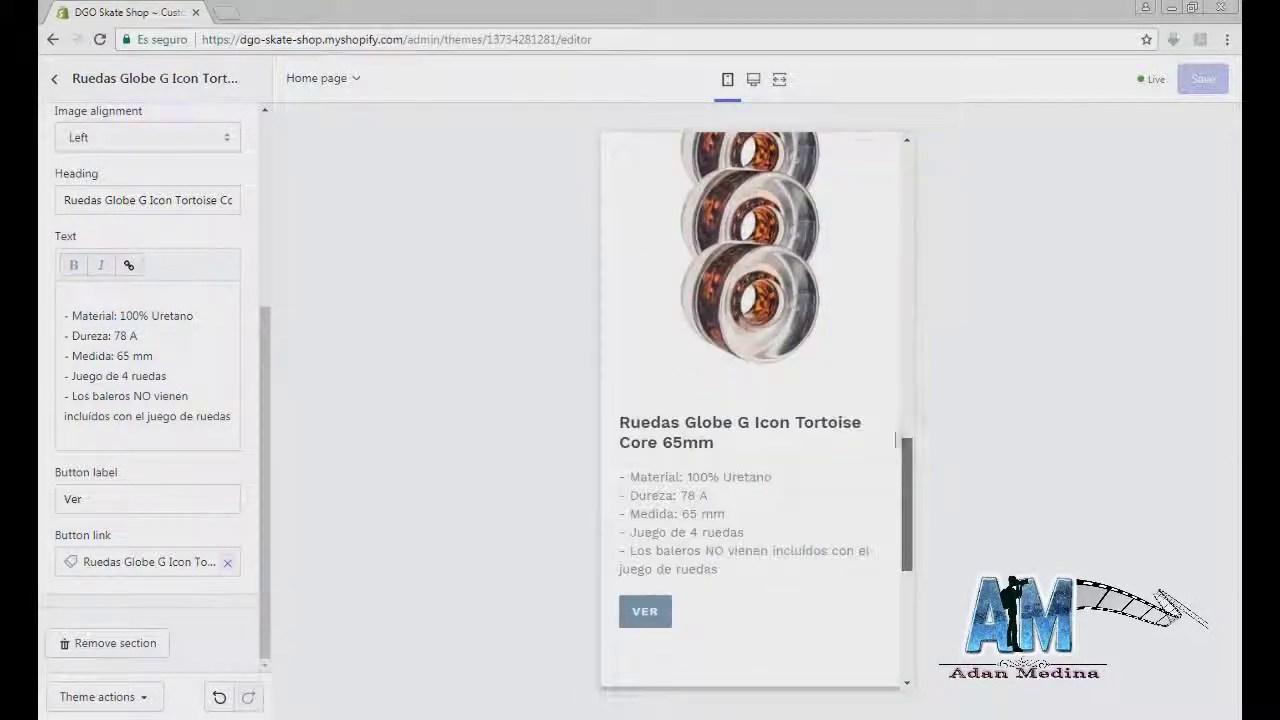